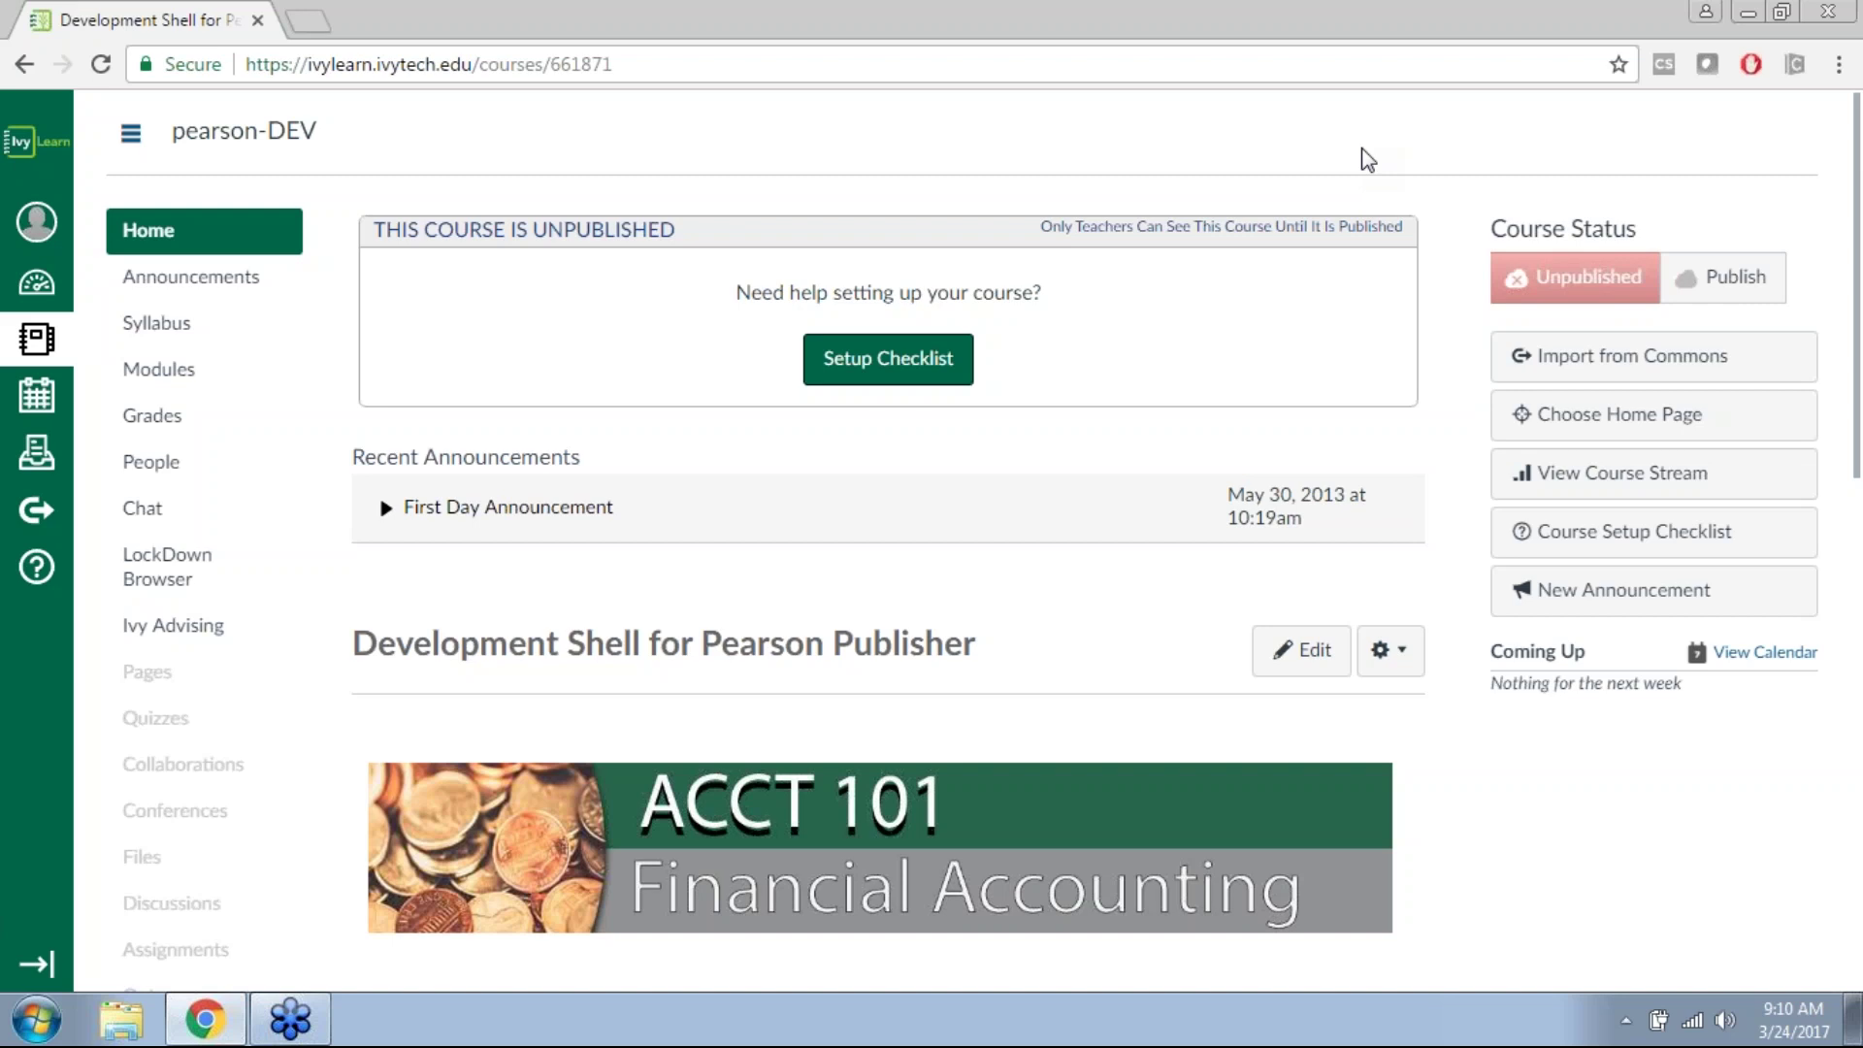
# Step: Look over the unpublished ACCT 101 home page, then go to the course Settings
pyautogui.scroll(-1, 337, 189)
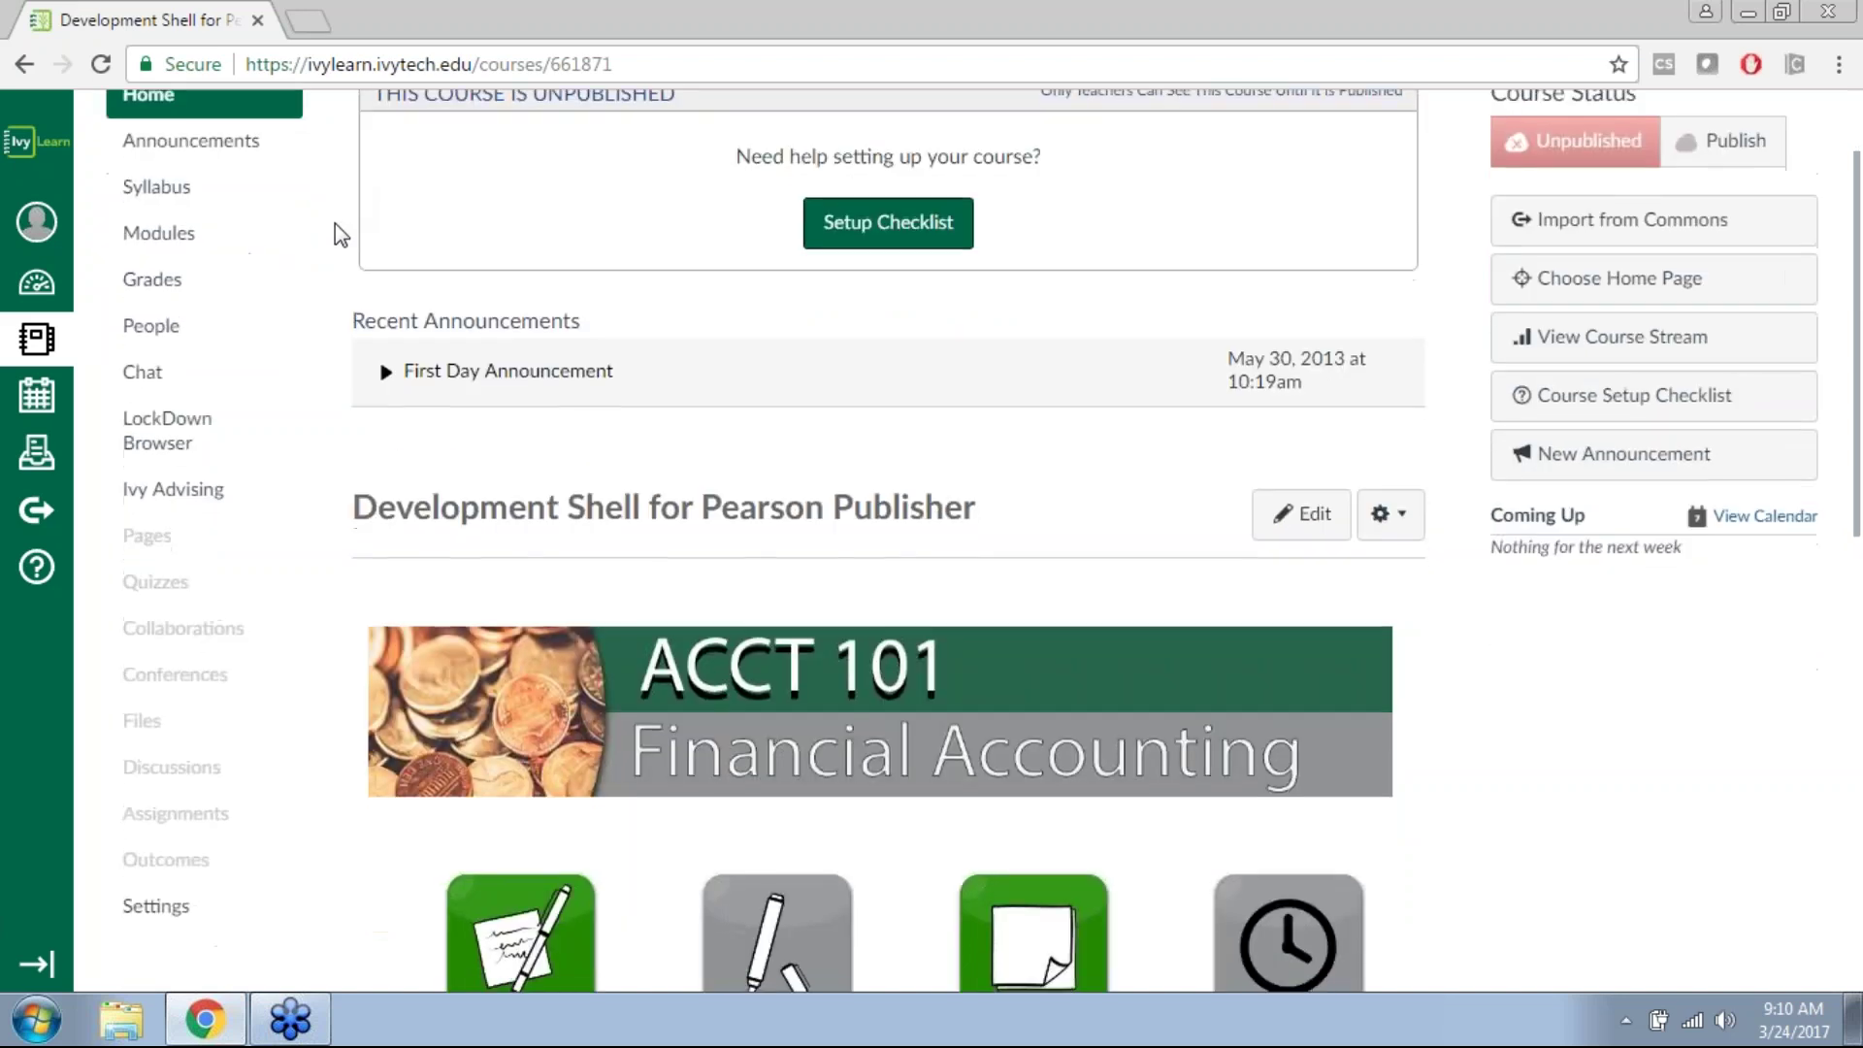
pyautogui.scroll(1, 333, 259)
pyautogui.scroll(-2, 335, 272)
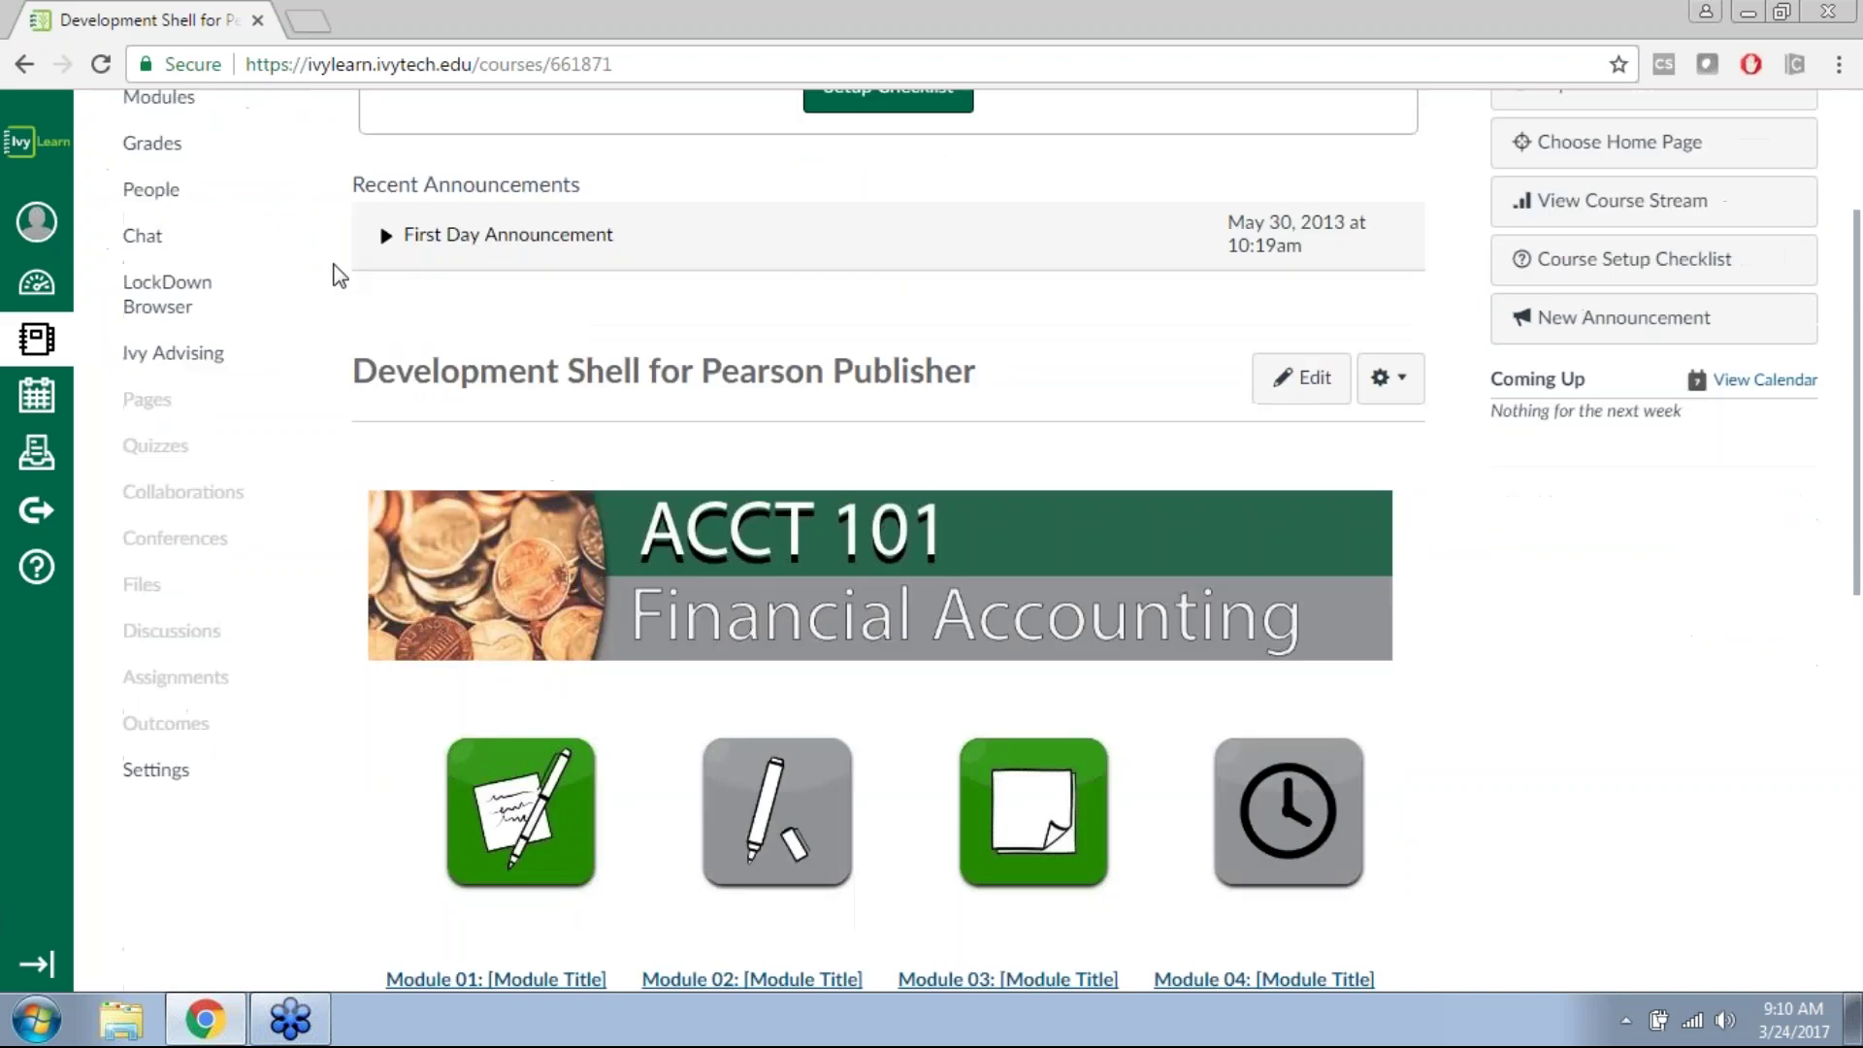
pyautogui.scroll(2, 316, 275)
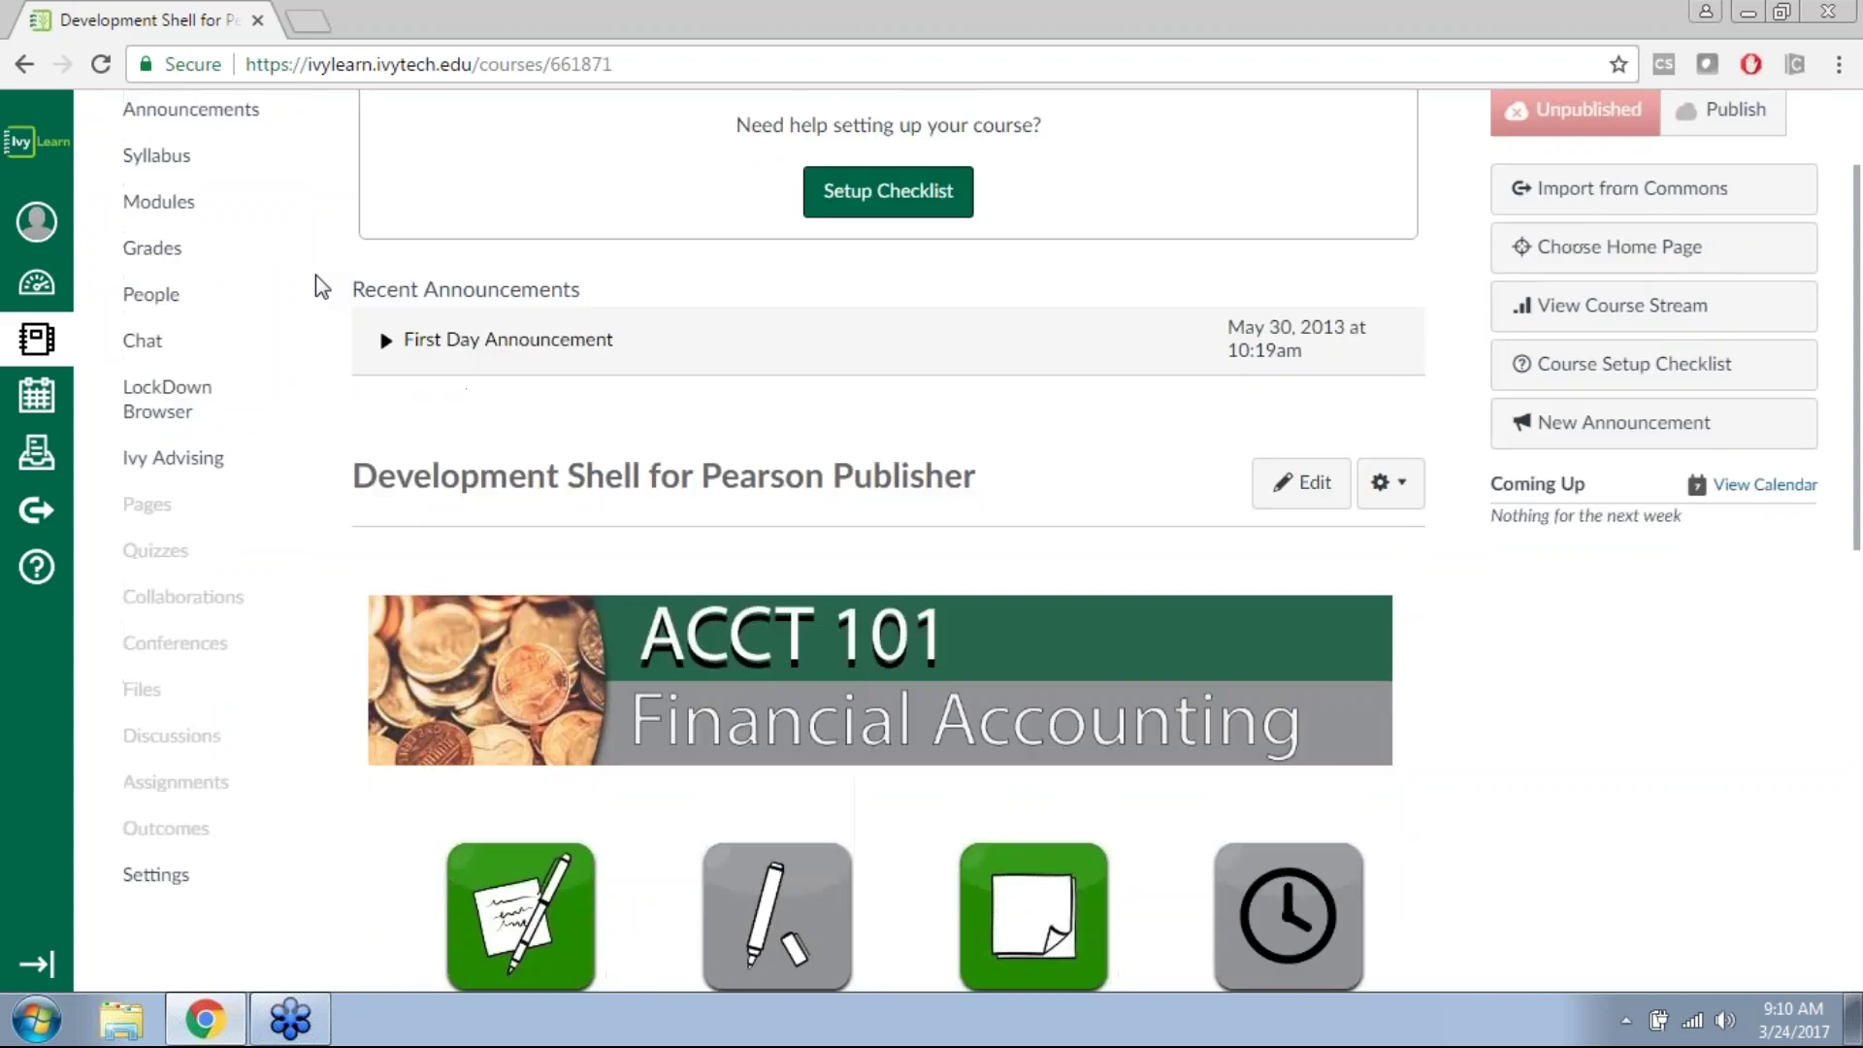
pyautogui.scroll(-5, 342, 240)
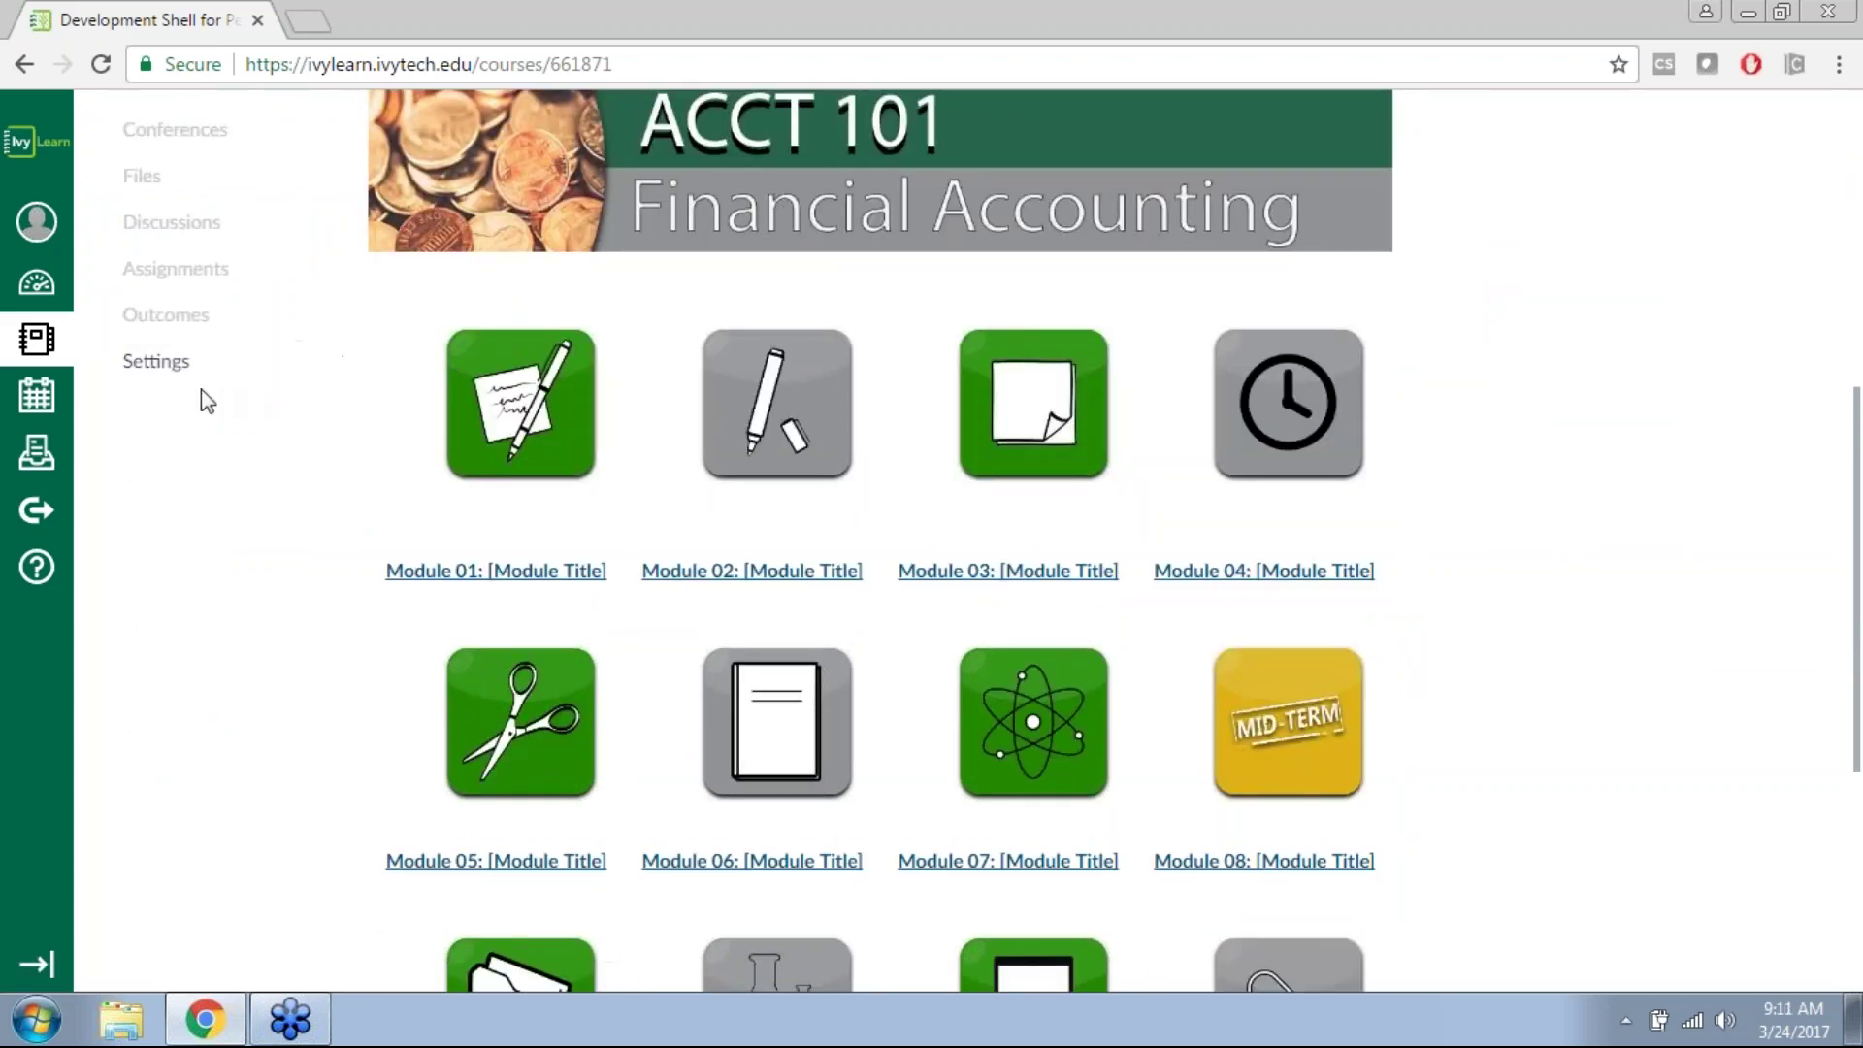
pyautogui.scroll(1, 543, 441)
pyautogui.scroll(5, 543, 442)
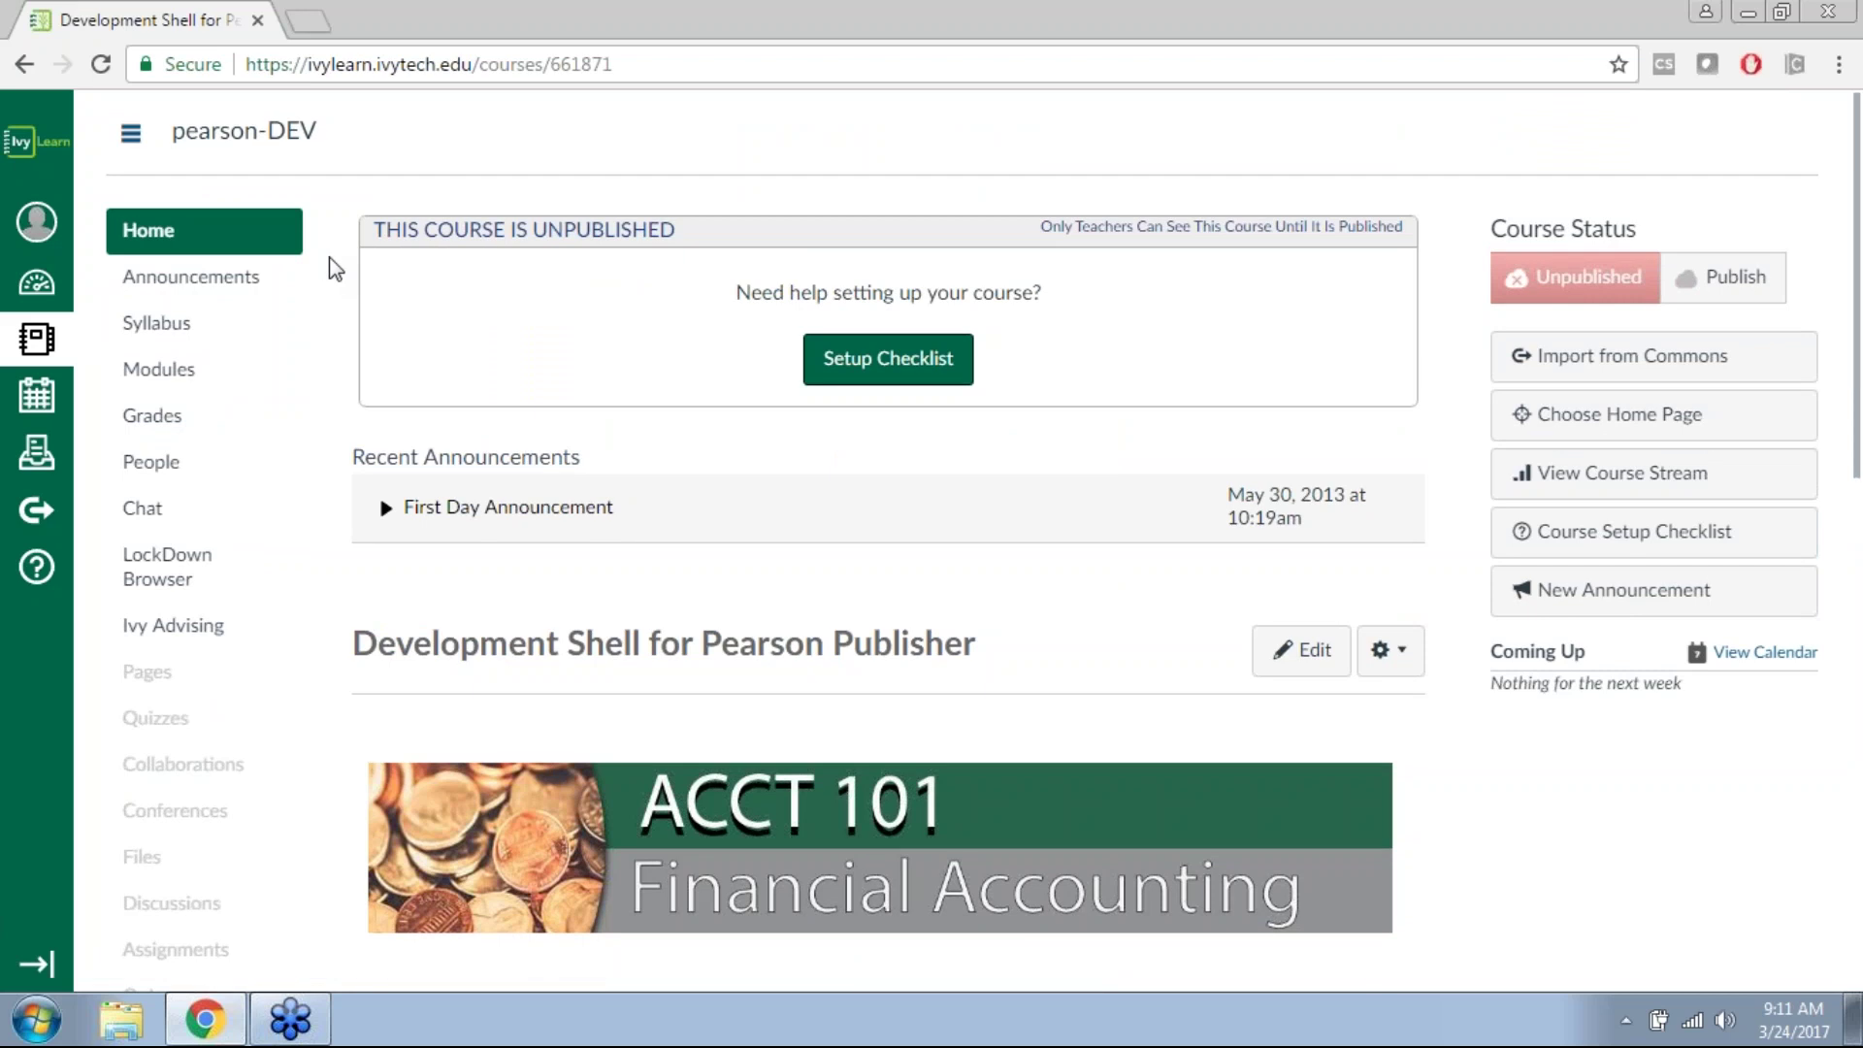
pyautogui.scroll(-3, 337, 271)
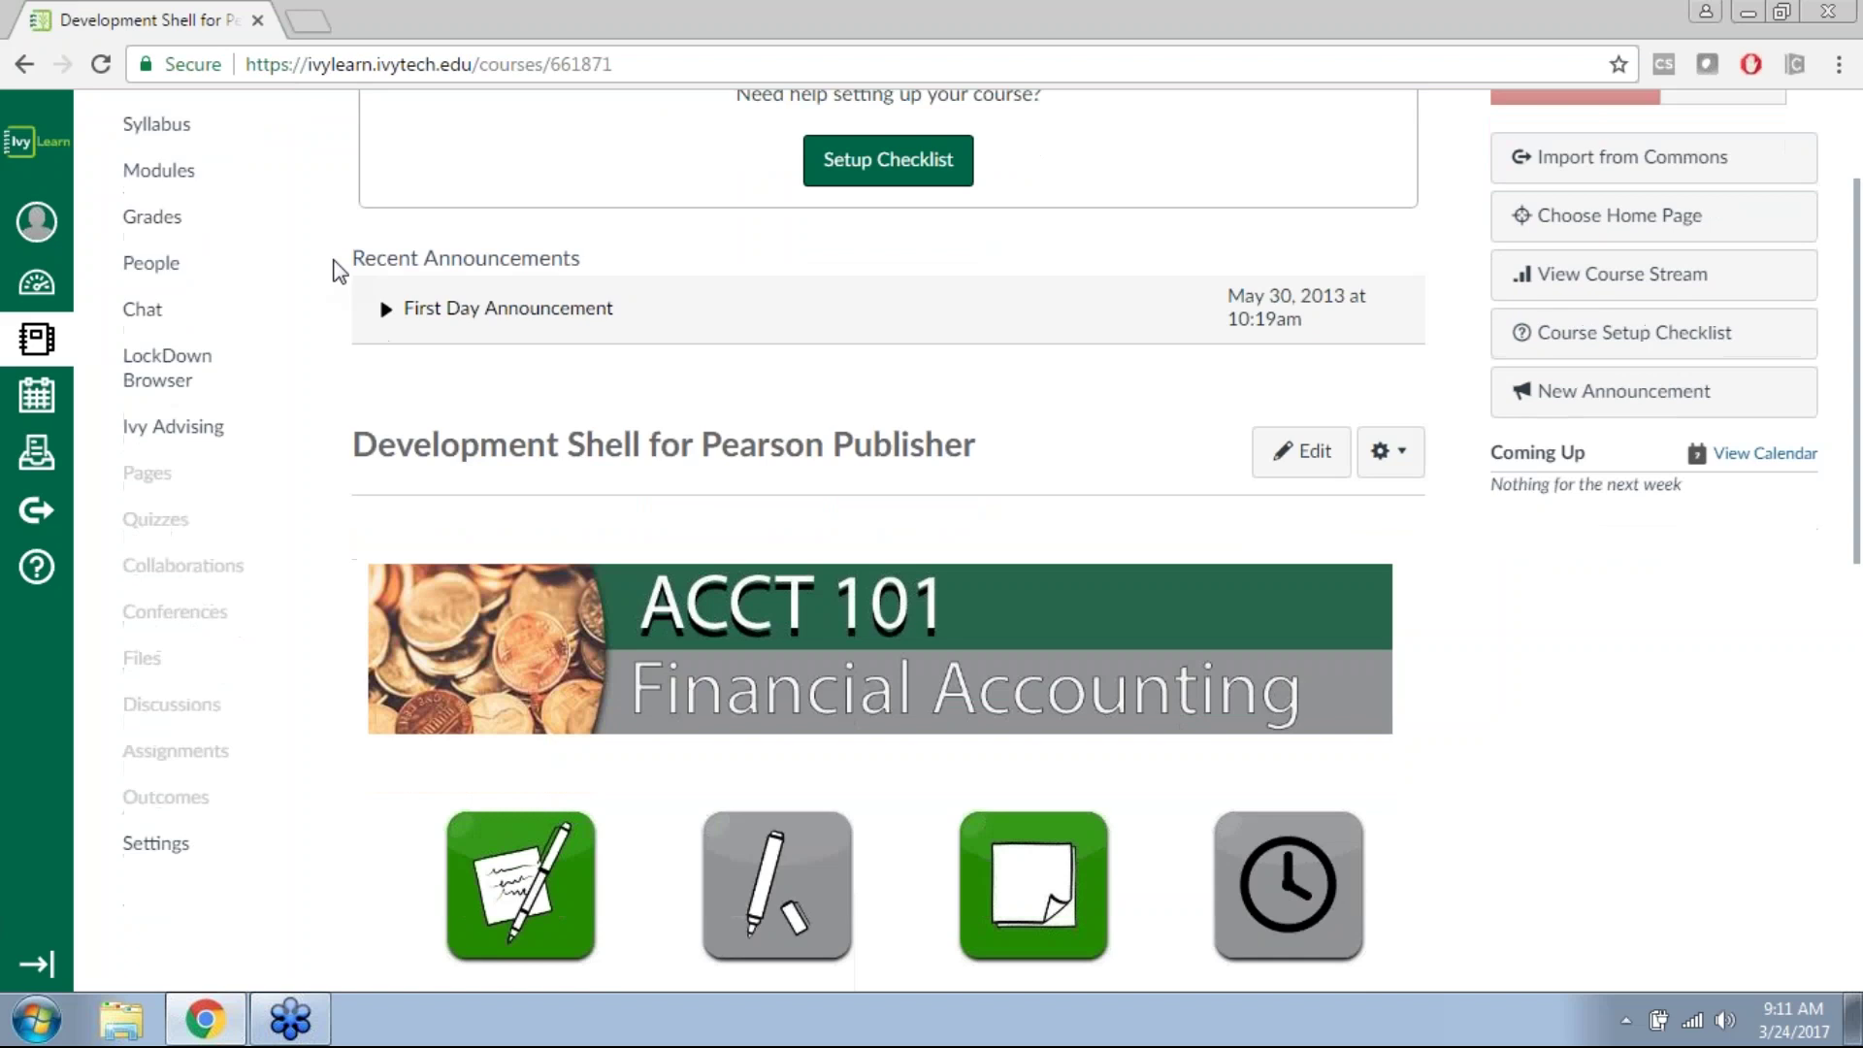
pyautogui.scroll(1, 335, 270)
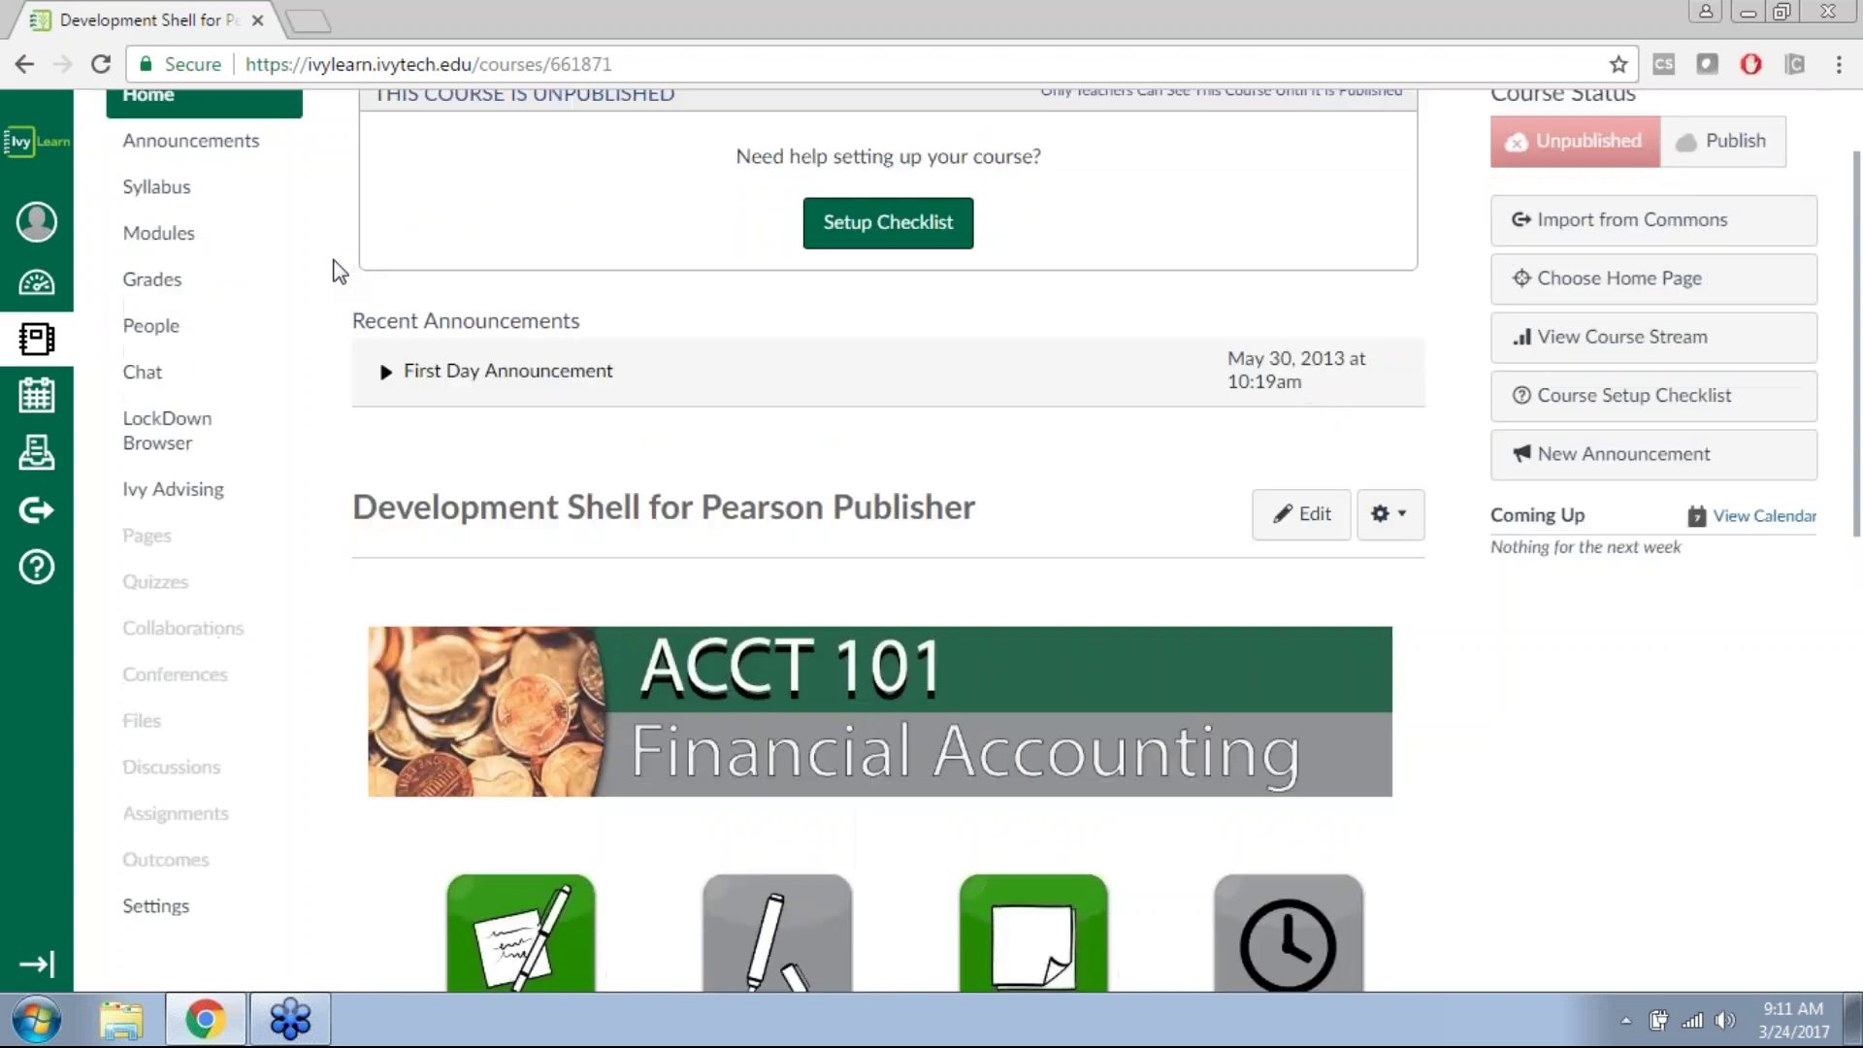
pyautogui.scroll(-1, 325, 369)
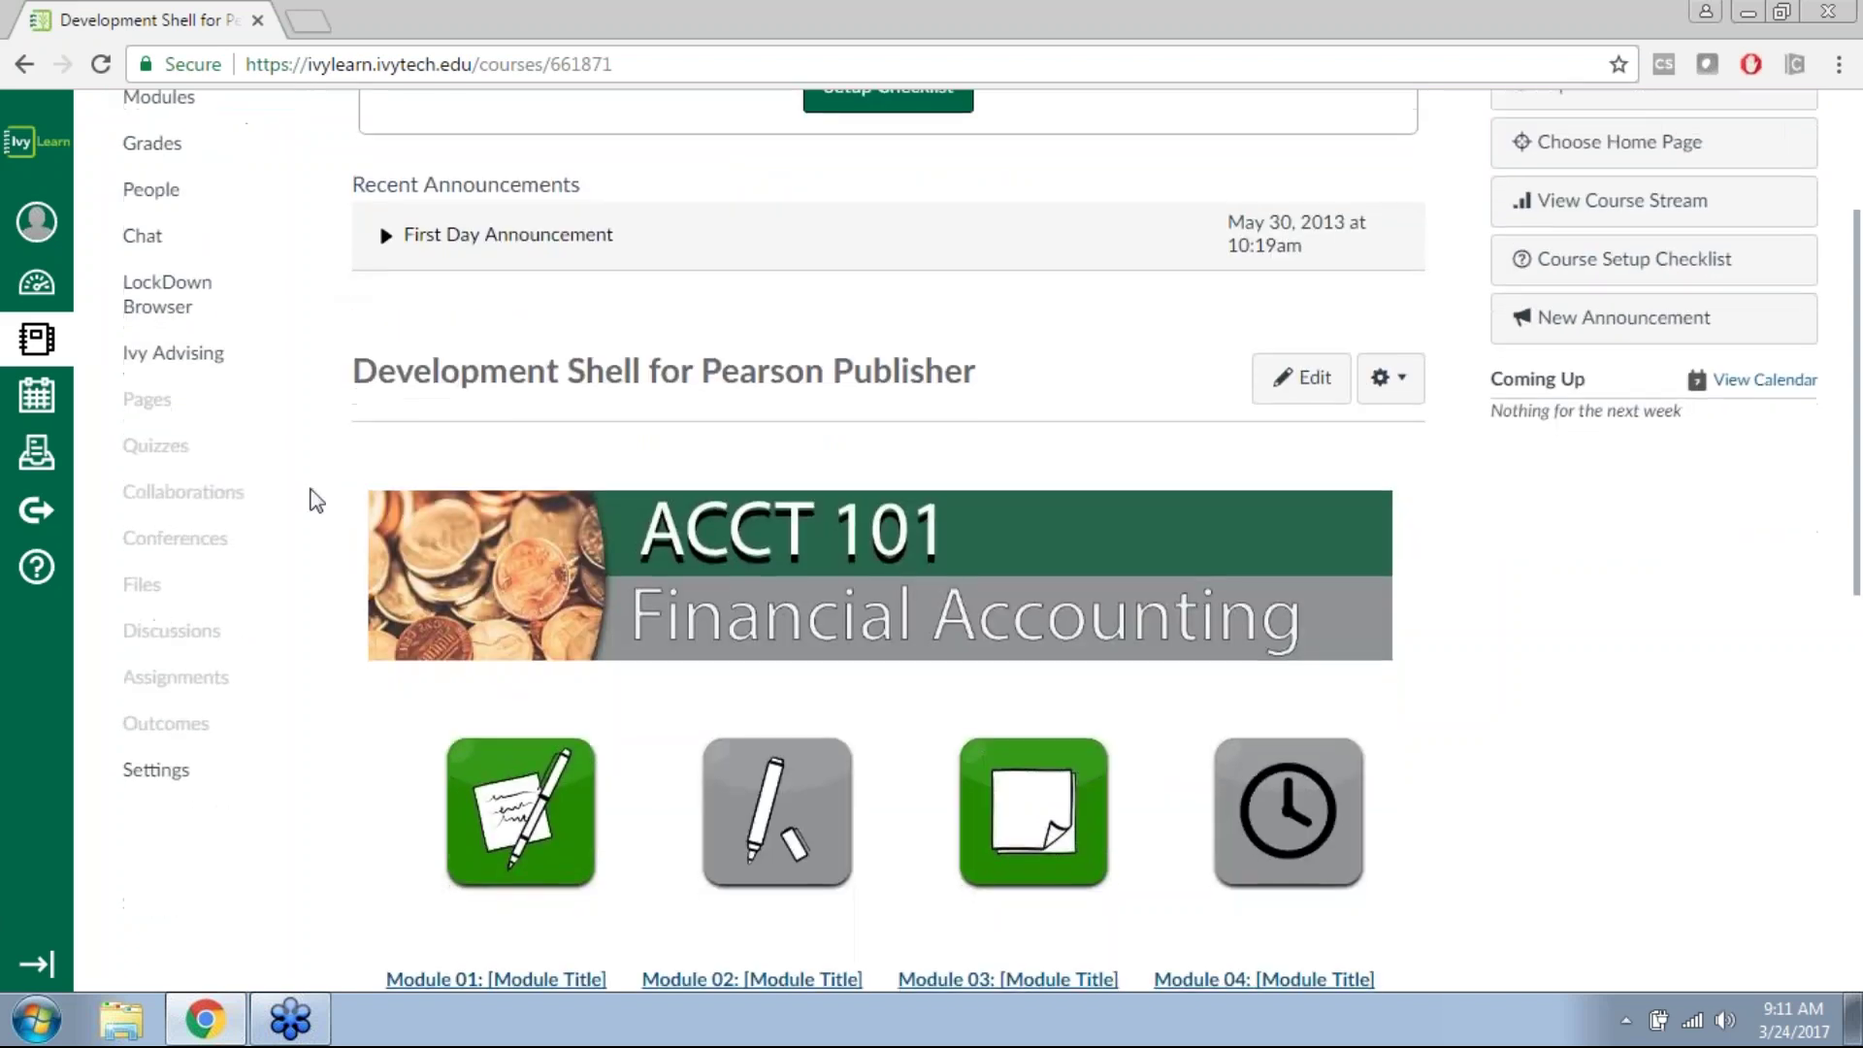
pyautogui.click(151, 784)
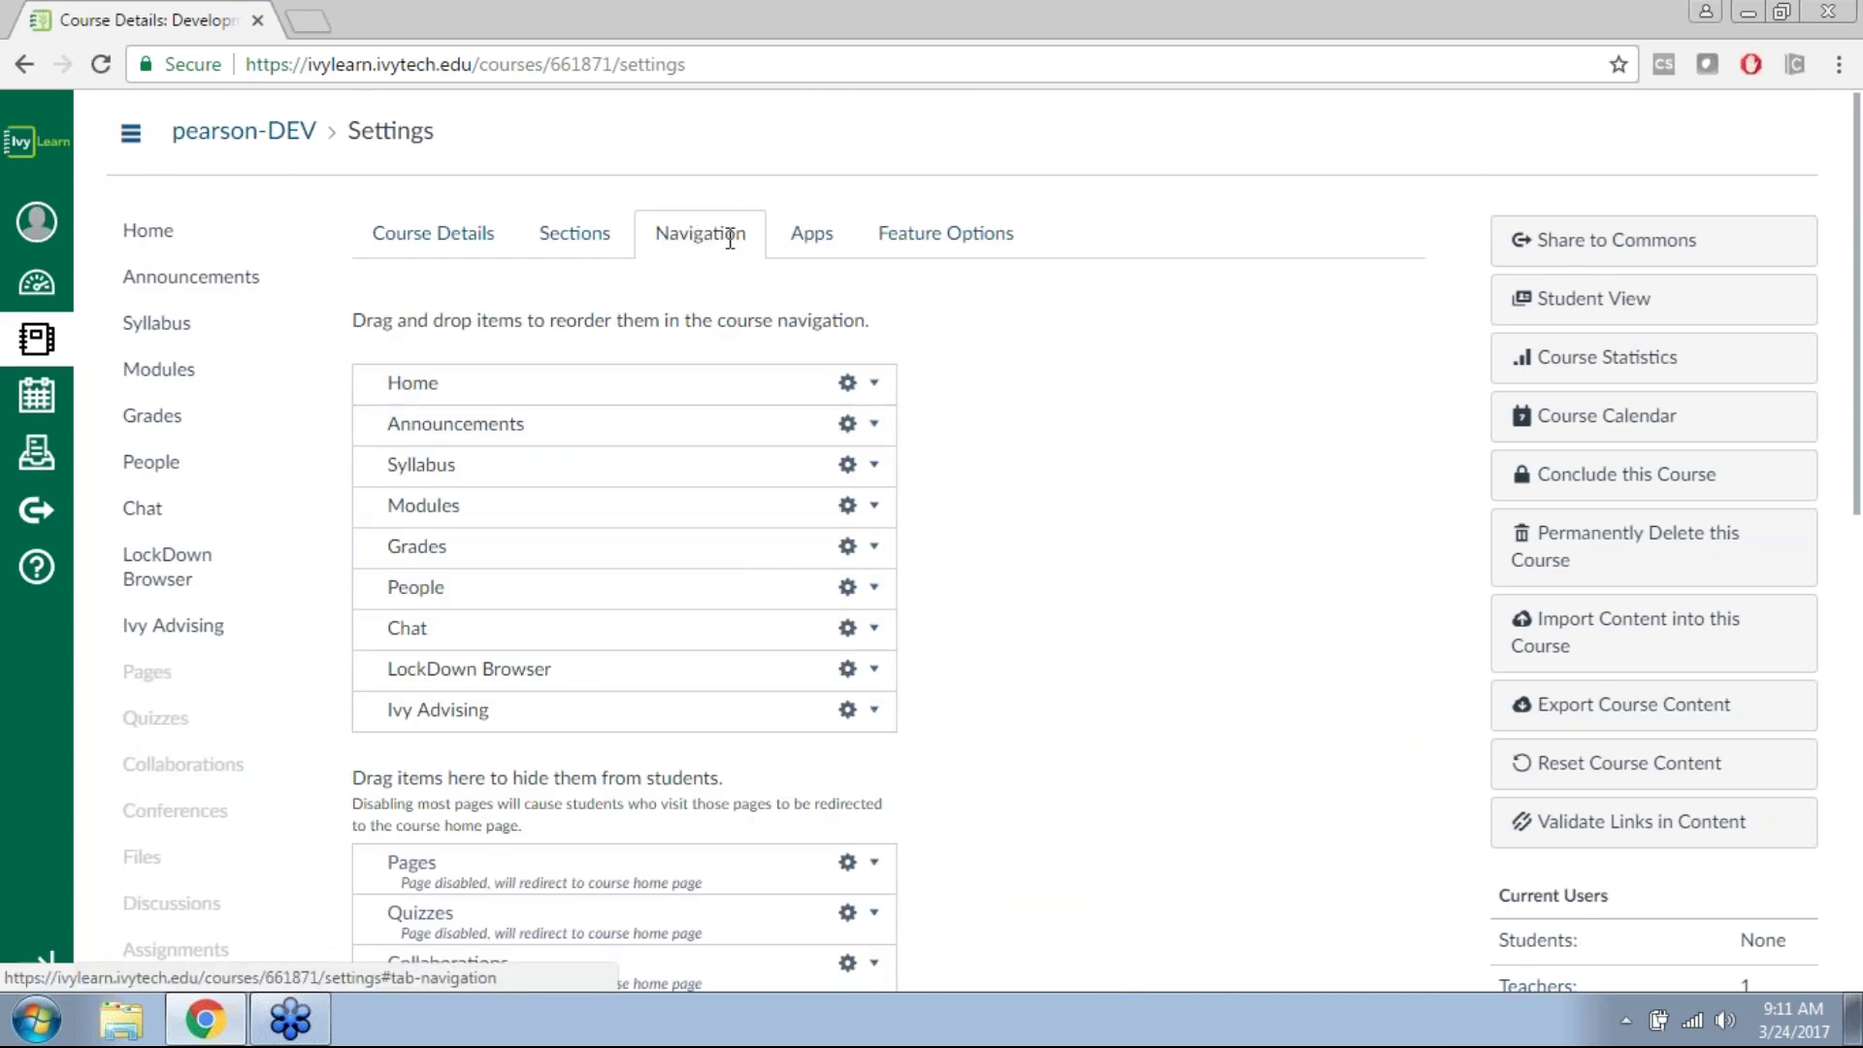
# Step: Enable MyLab and Mastering in the Navigation list, save, and open it from the course menu
pyautogui.scroll(-10, 976, 368)
pyautogui.scroll(-1, 528, 777)
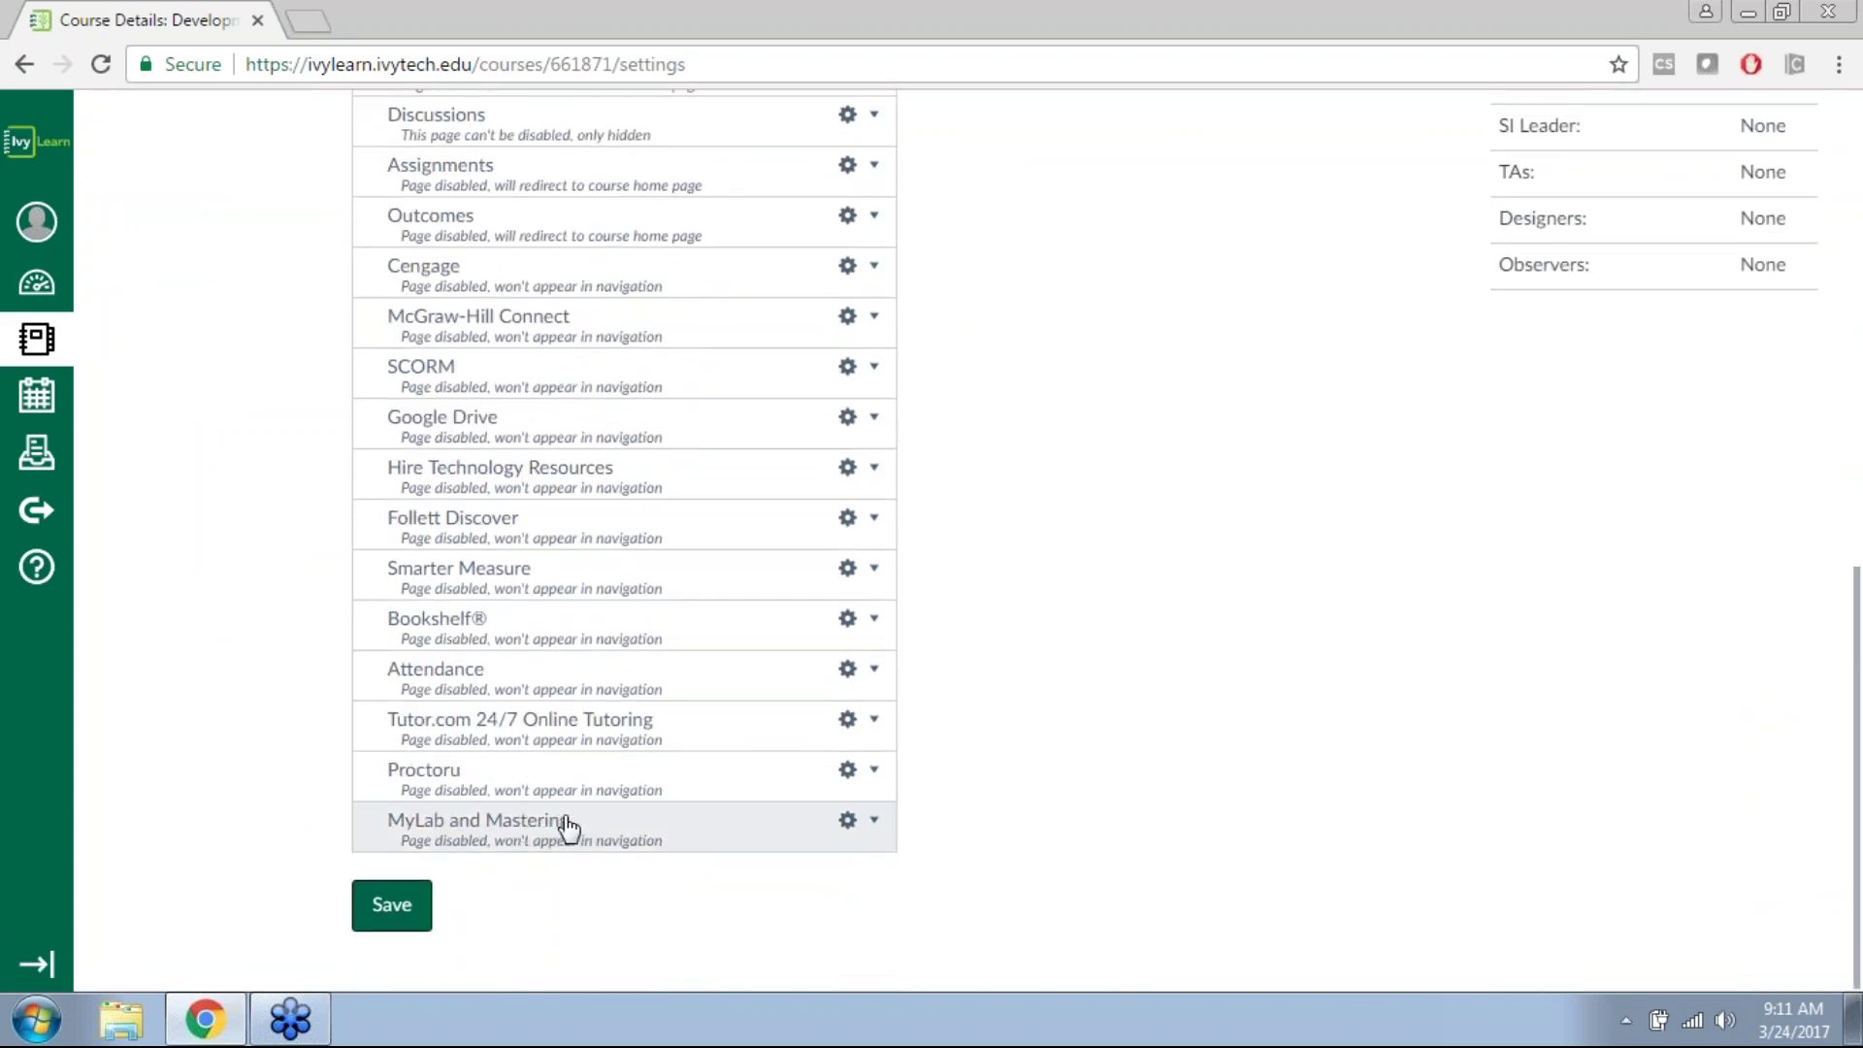
pyautogui.click(844, 823)
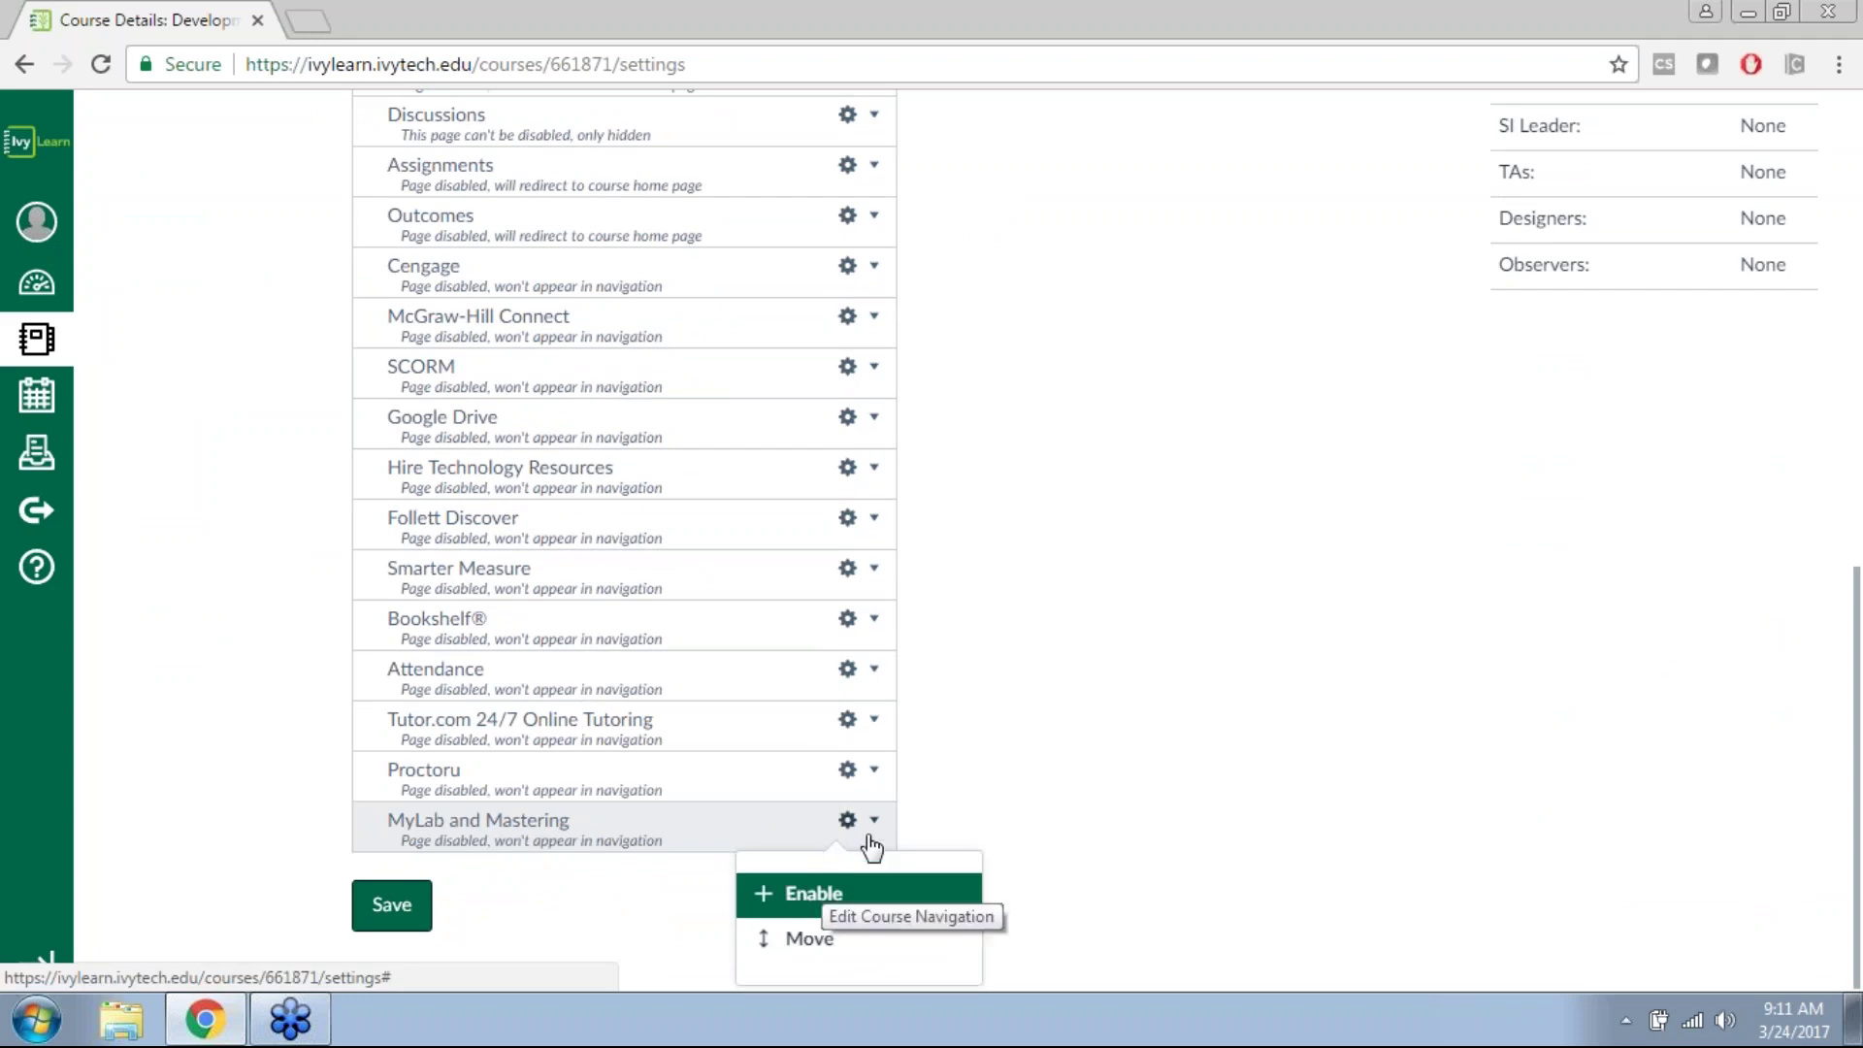
pyautogui.click(820, 907)
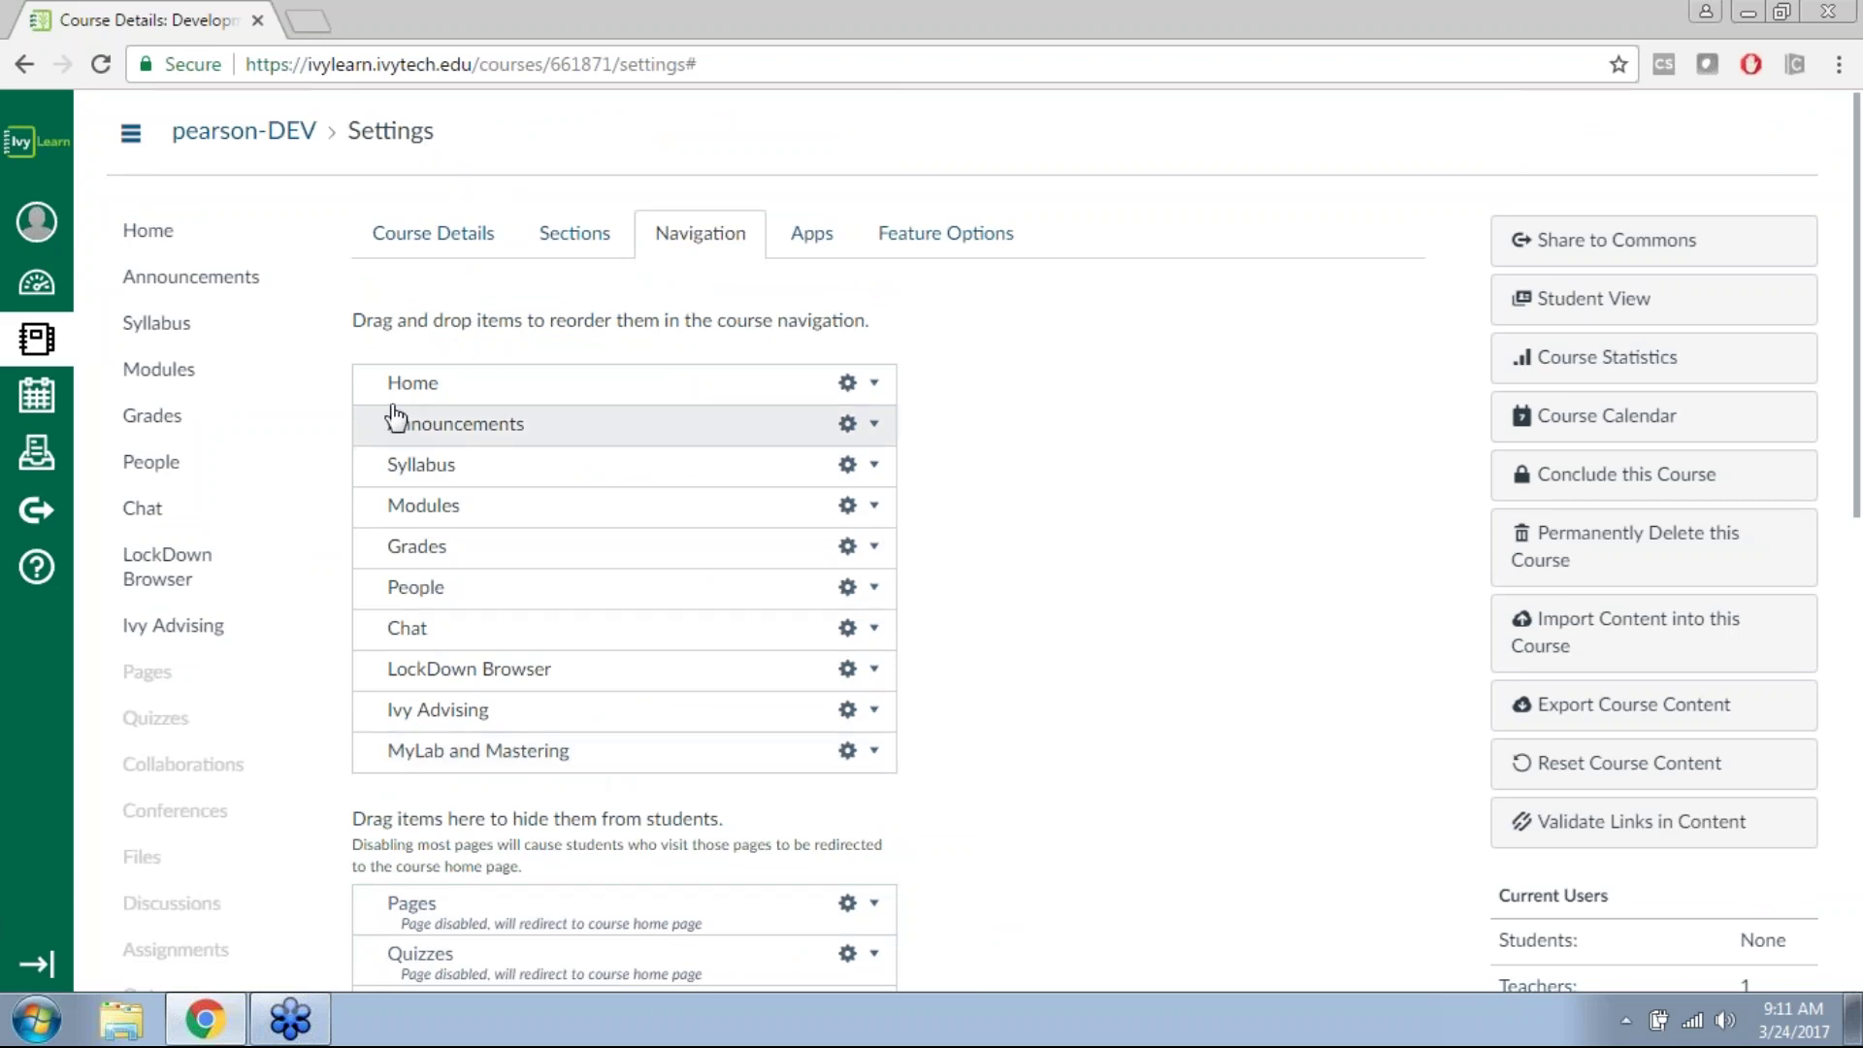
pyautogui.scroll(-9, 1149, 690)
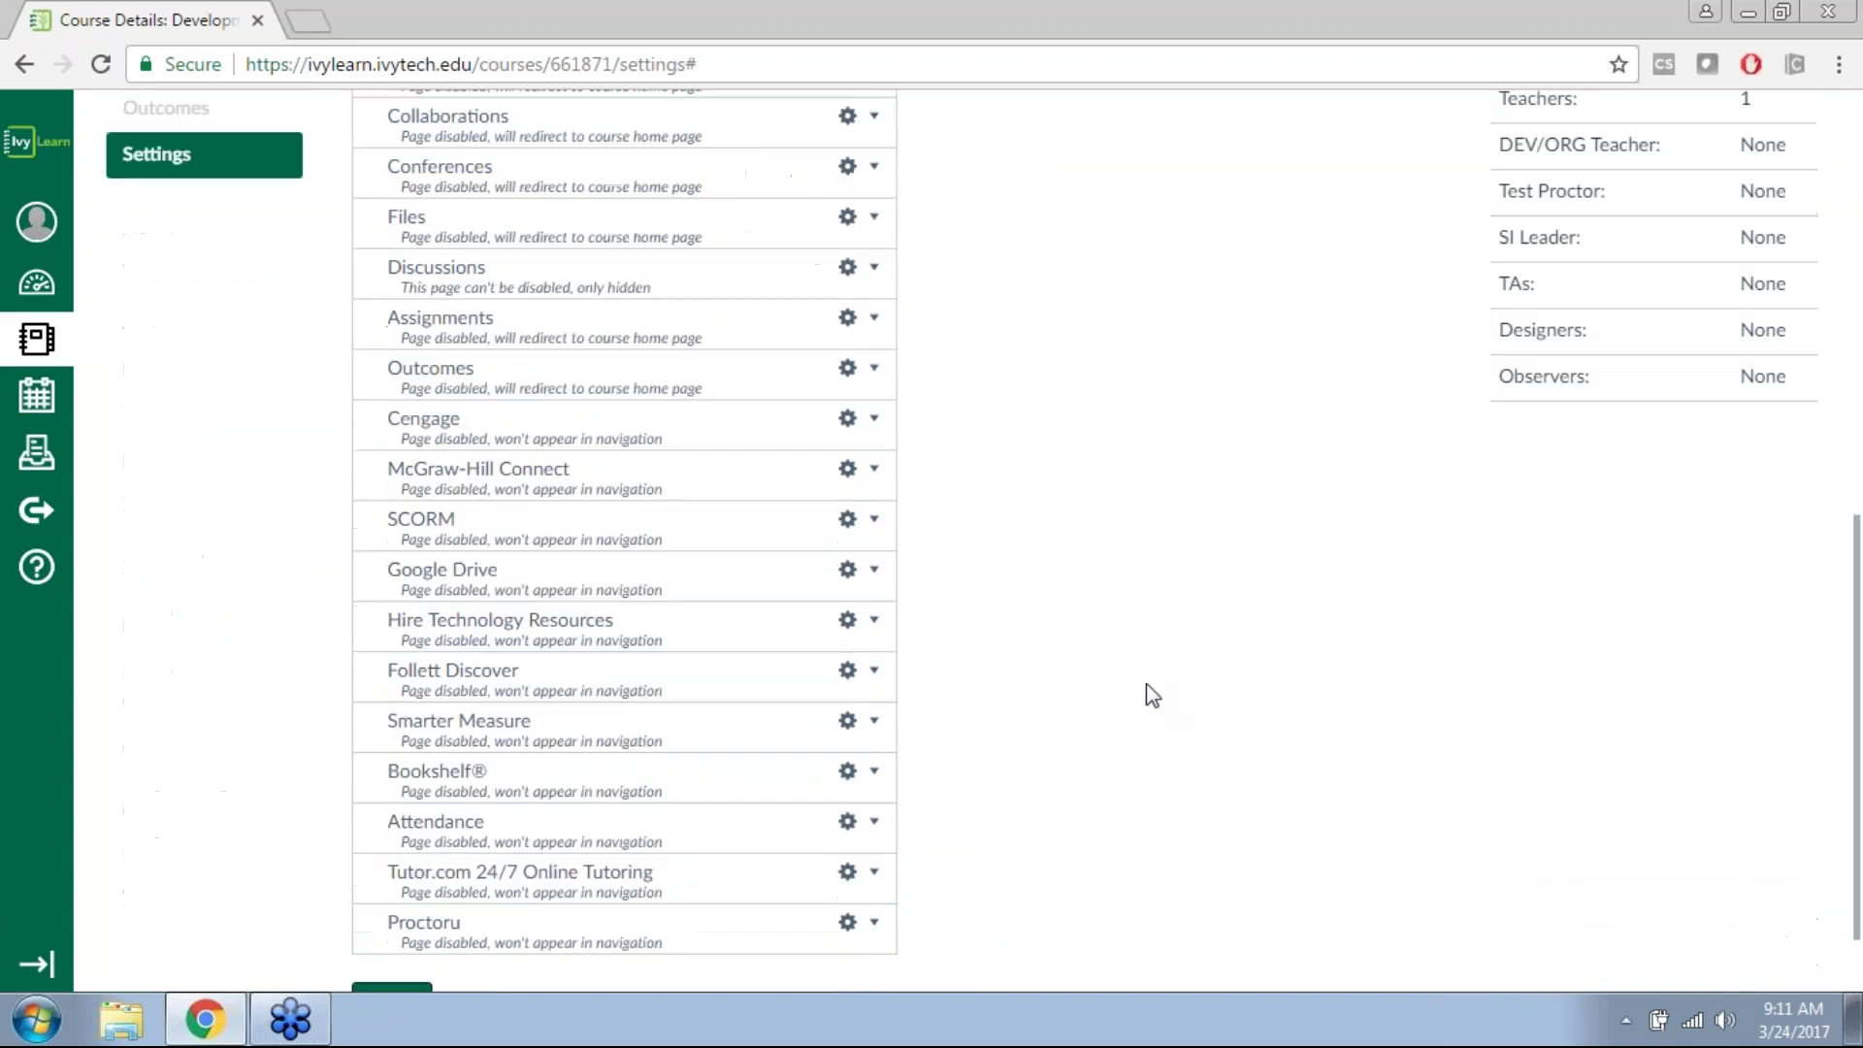
pyautogui.scroll(-1, 1145, 683)
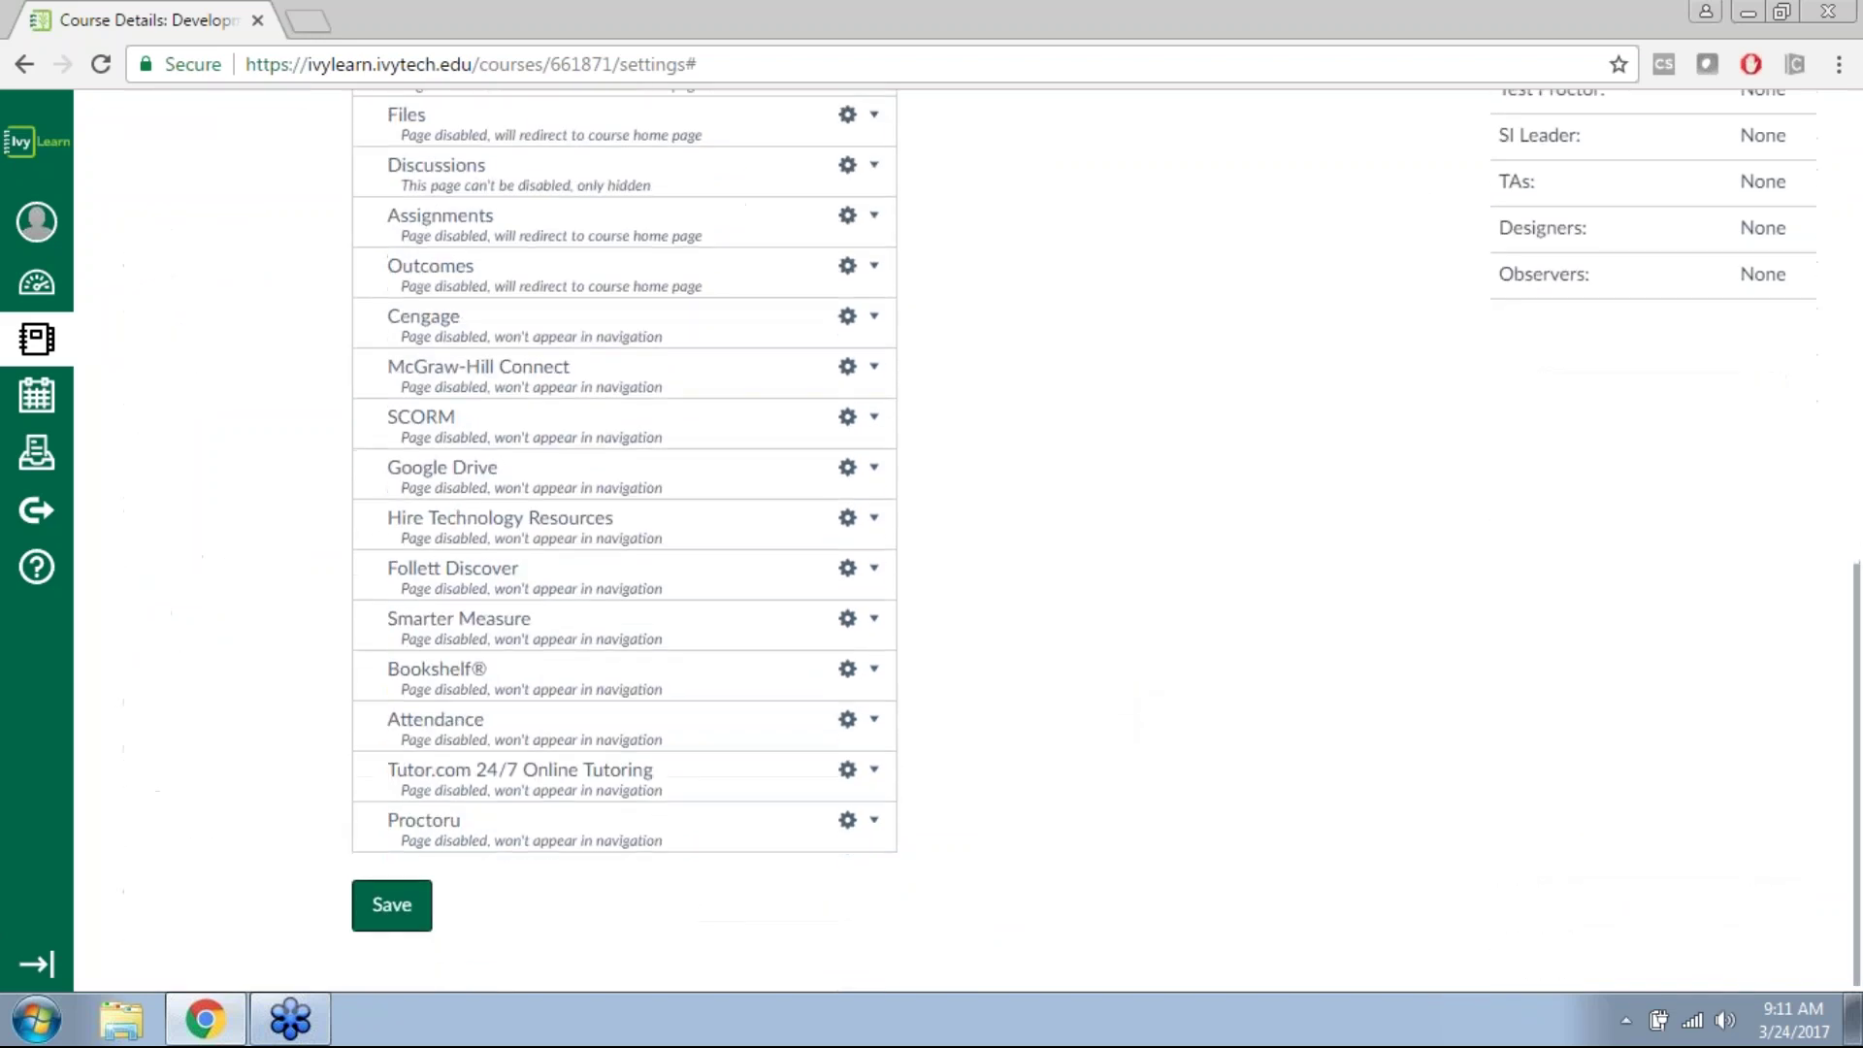
pyautogui.click(385, 912)
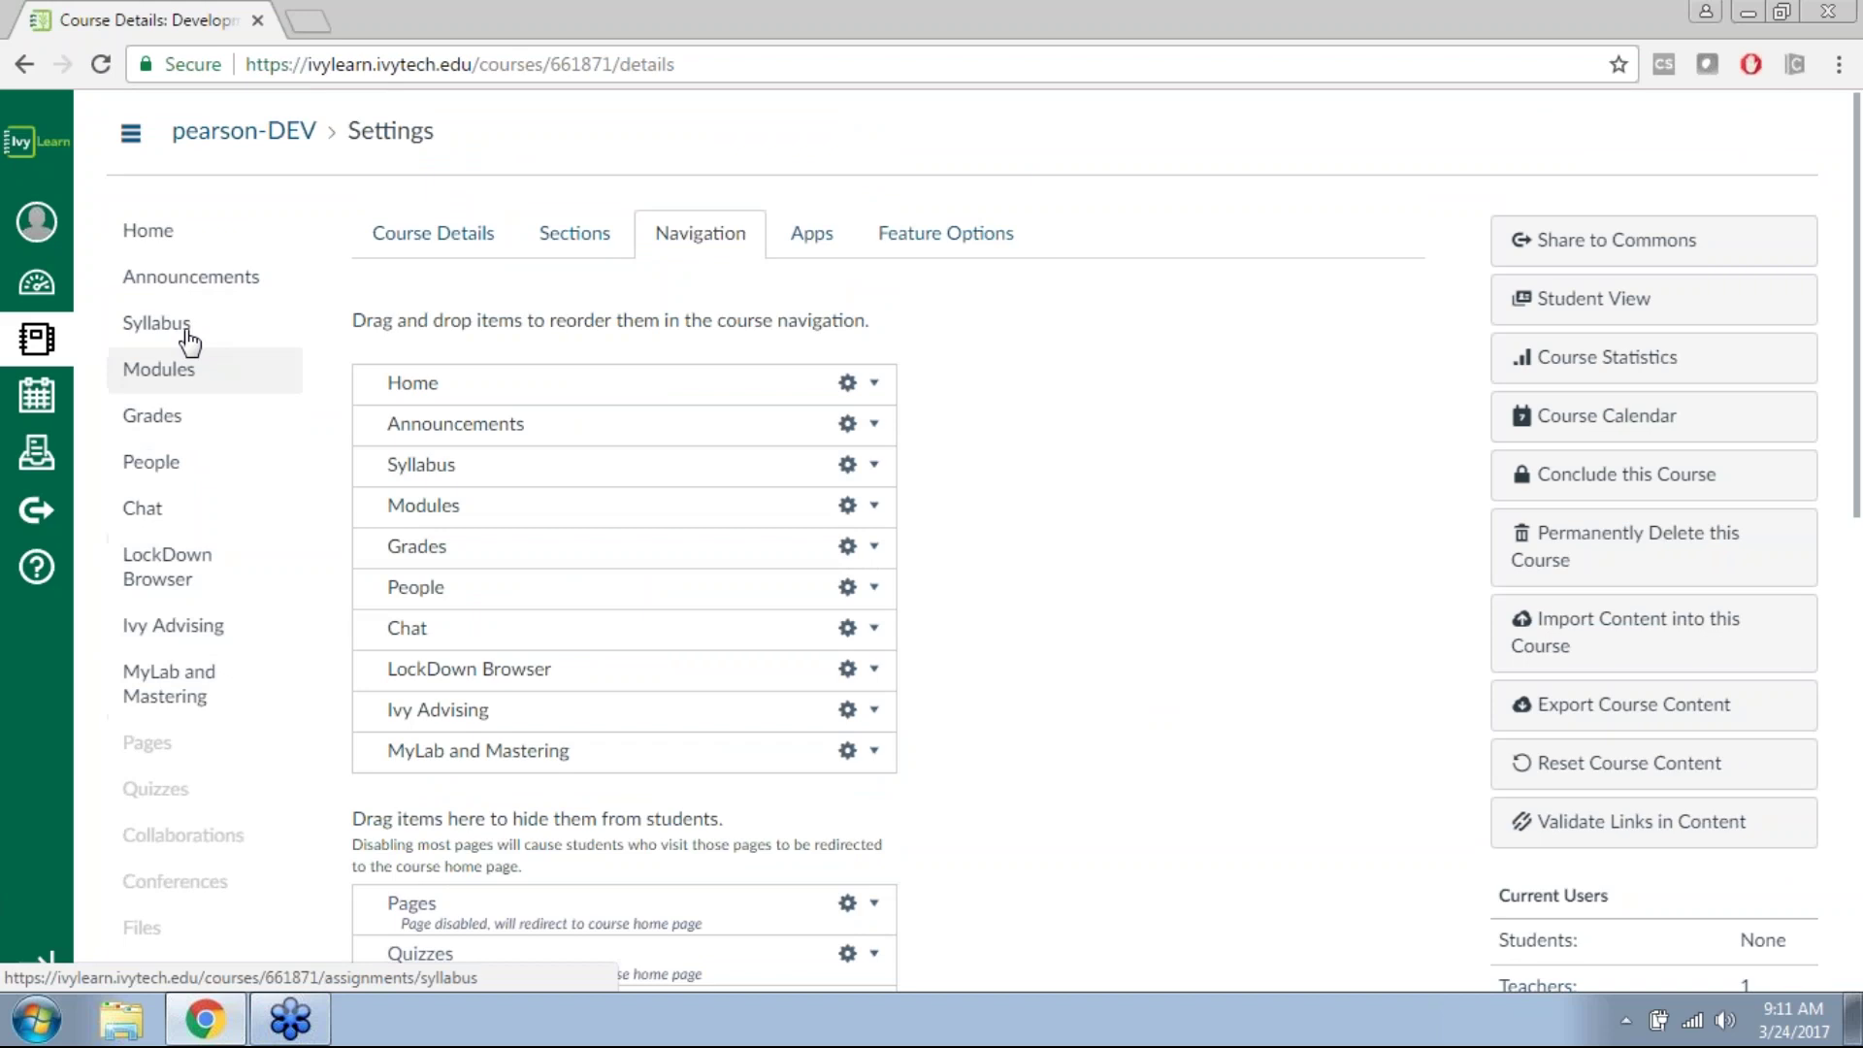
pyautogui.click(185, 692)
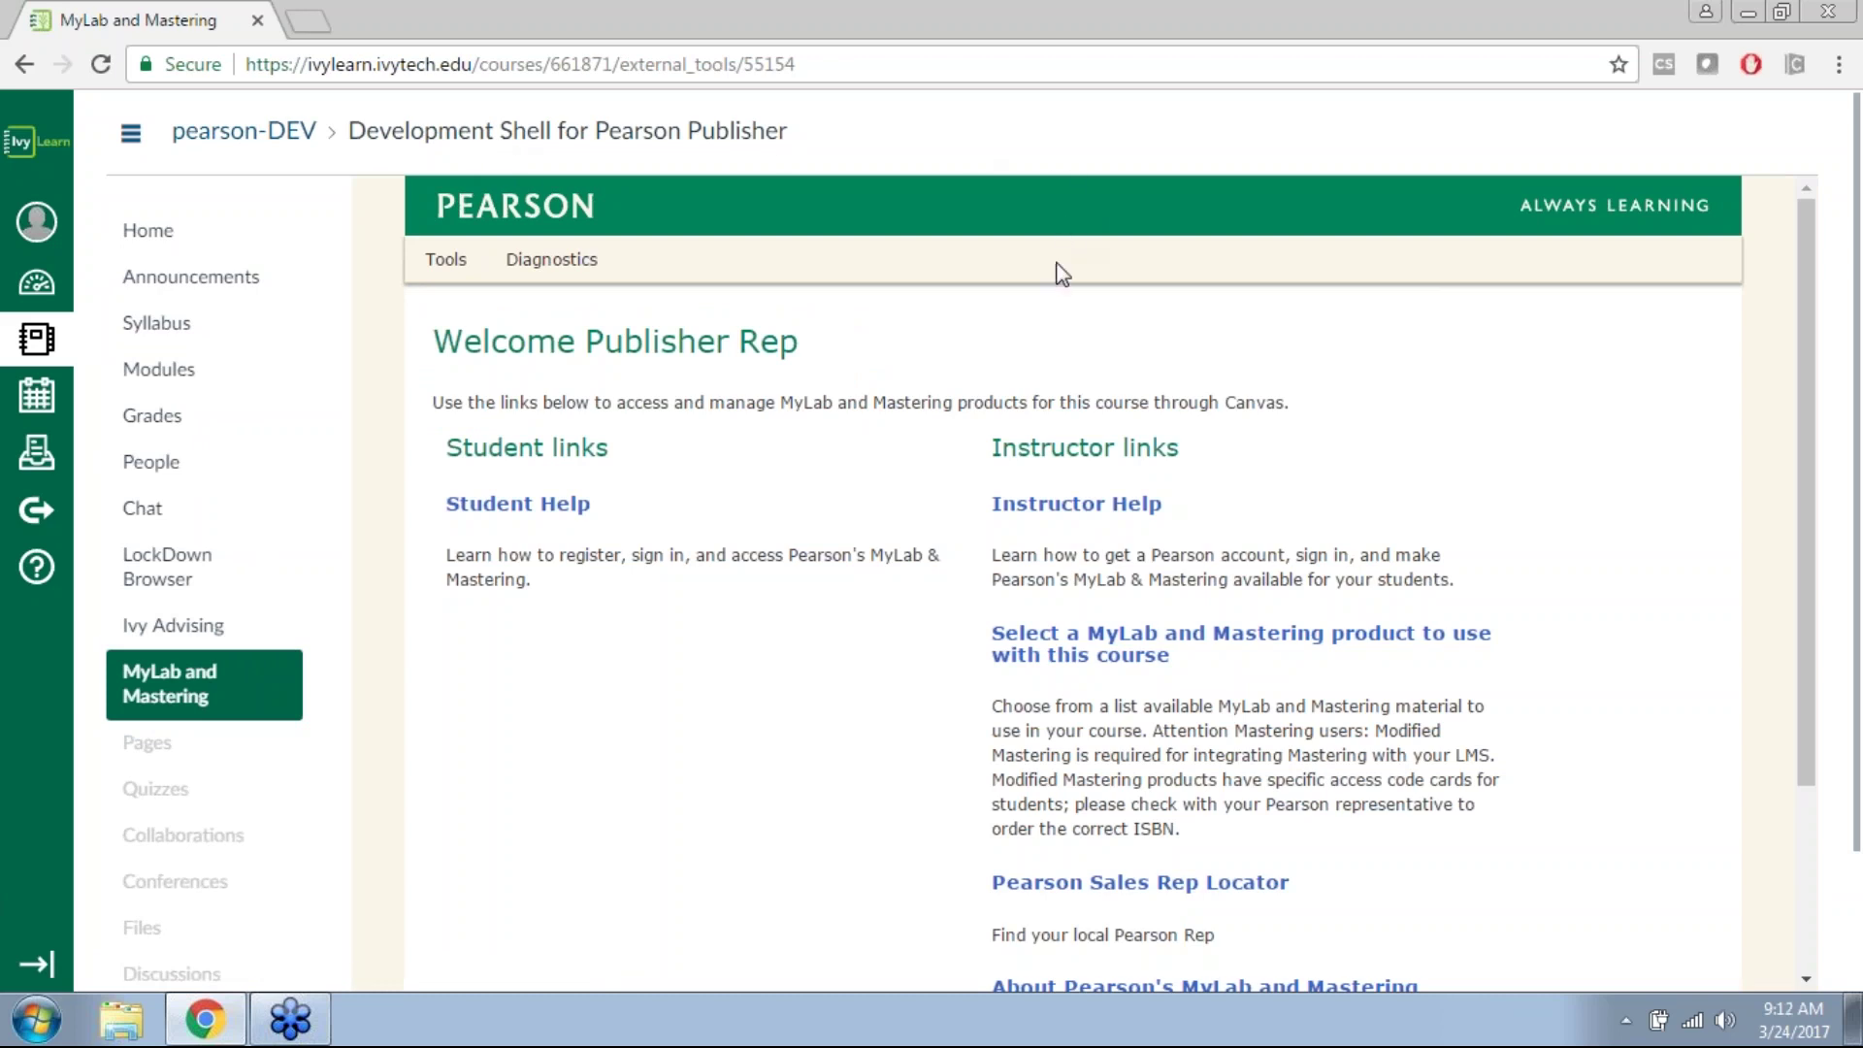
# Step: Scroll to the MyLab and Mastering Instructor links and begin selecting a MyLab product
pyautogui.scroll(-2, 1026, 332)
pyautogui.scroll(-2, 968, 393)
pyautogui.scroll(4, 968, 393)
pyautogui.scroll(-2, 1017, 587)
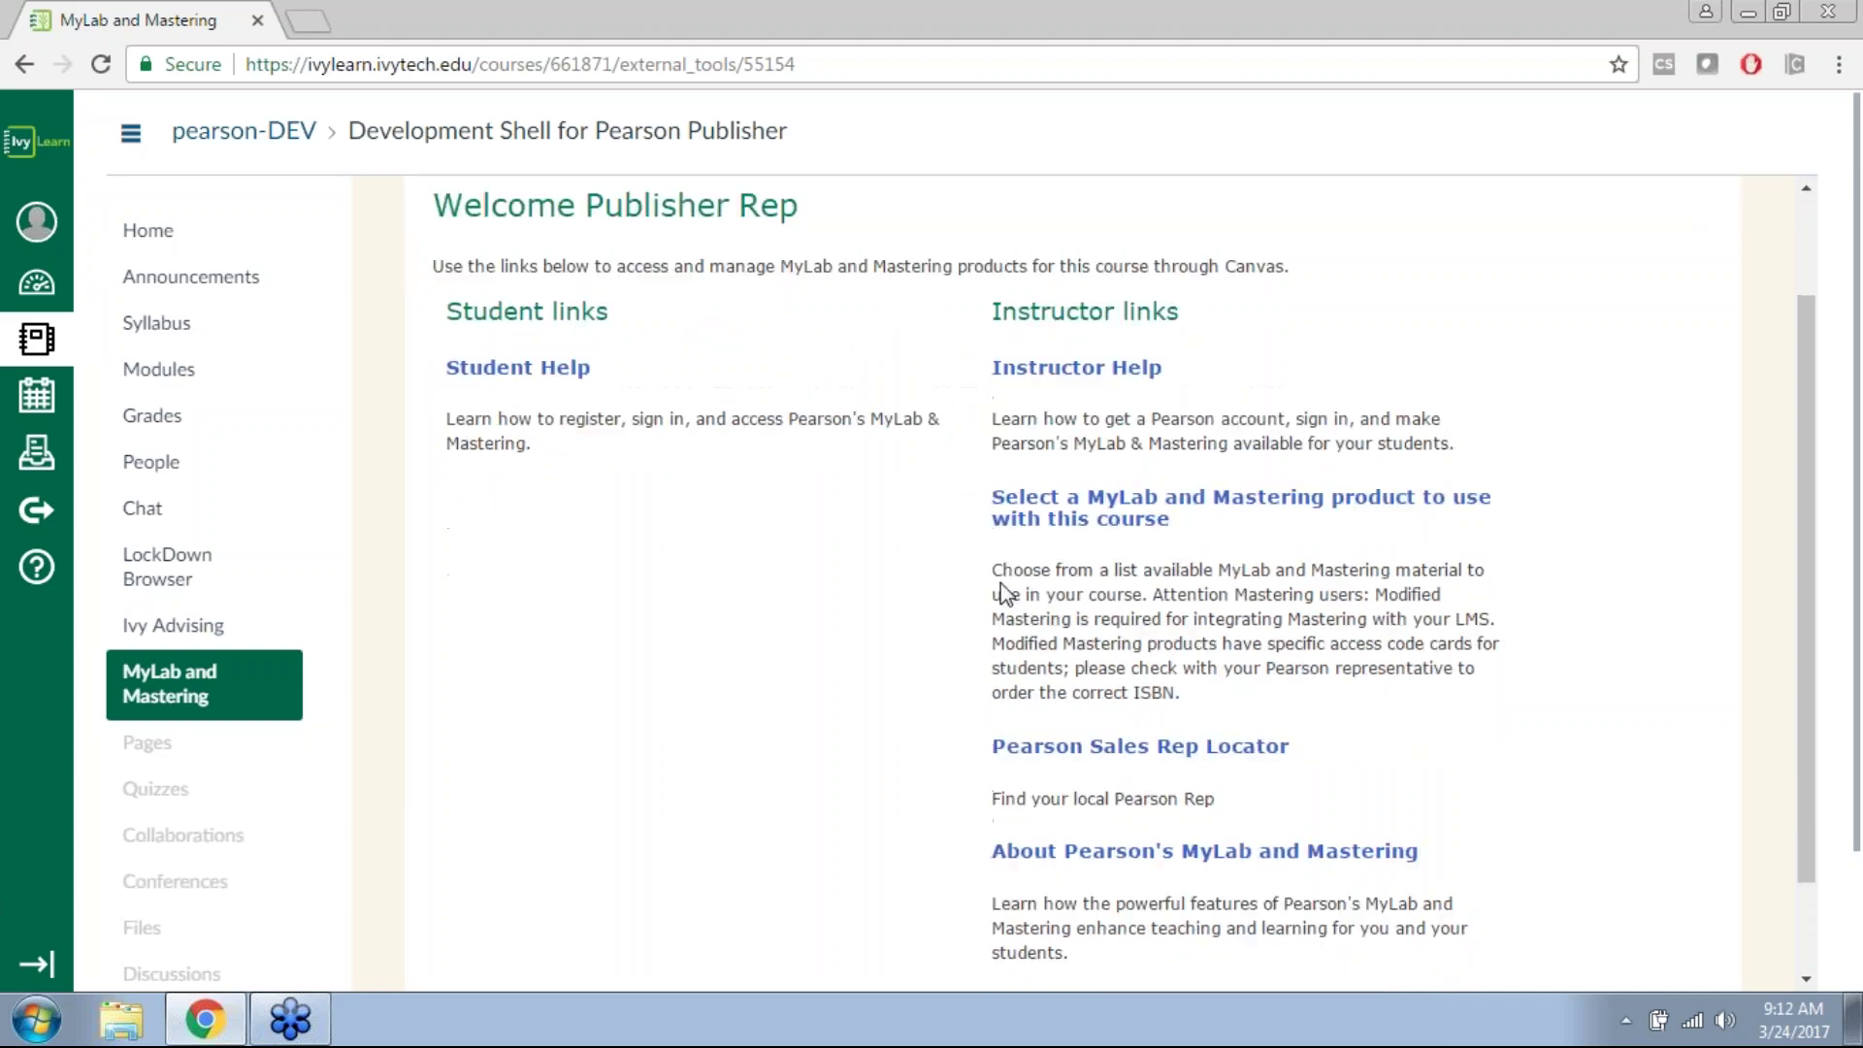
pyautogui.scroll(-2, 1005, 592)
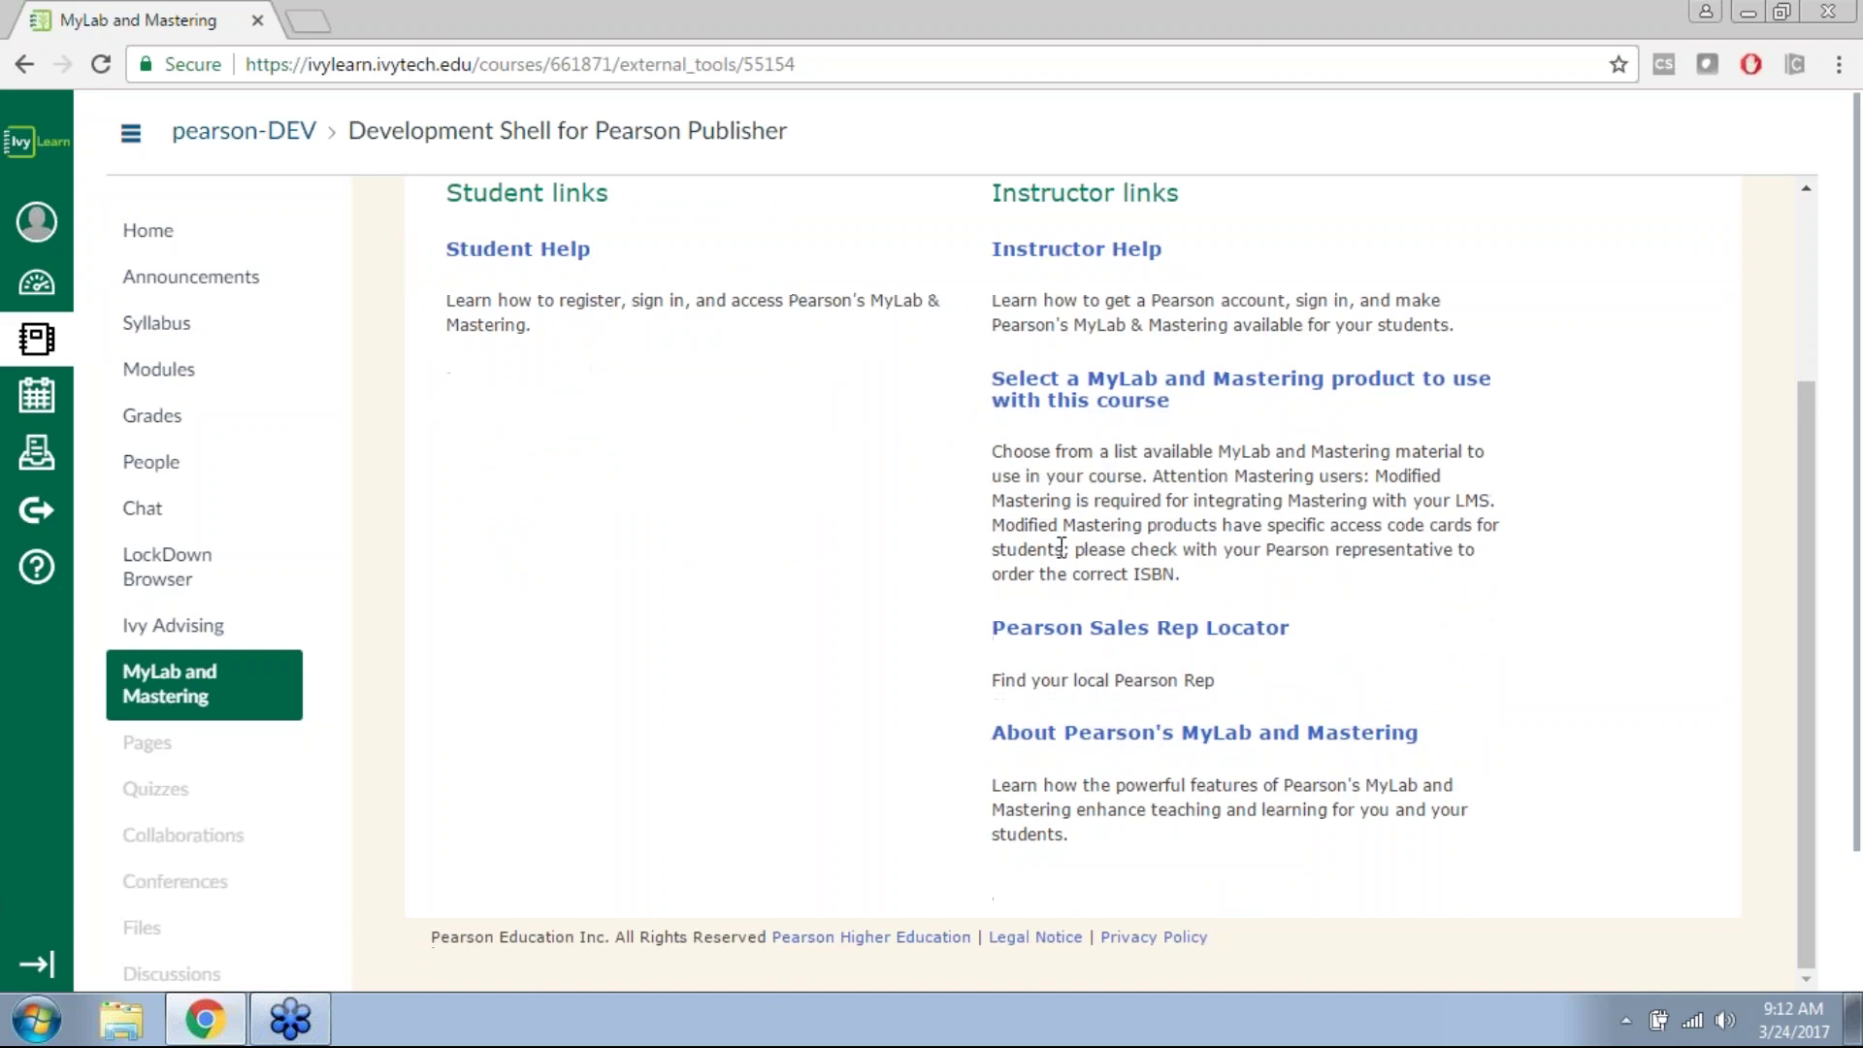
pyautogui.click(1077, 398)
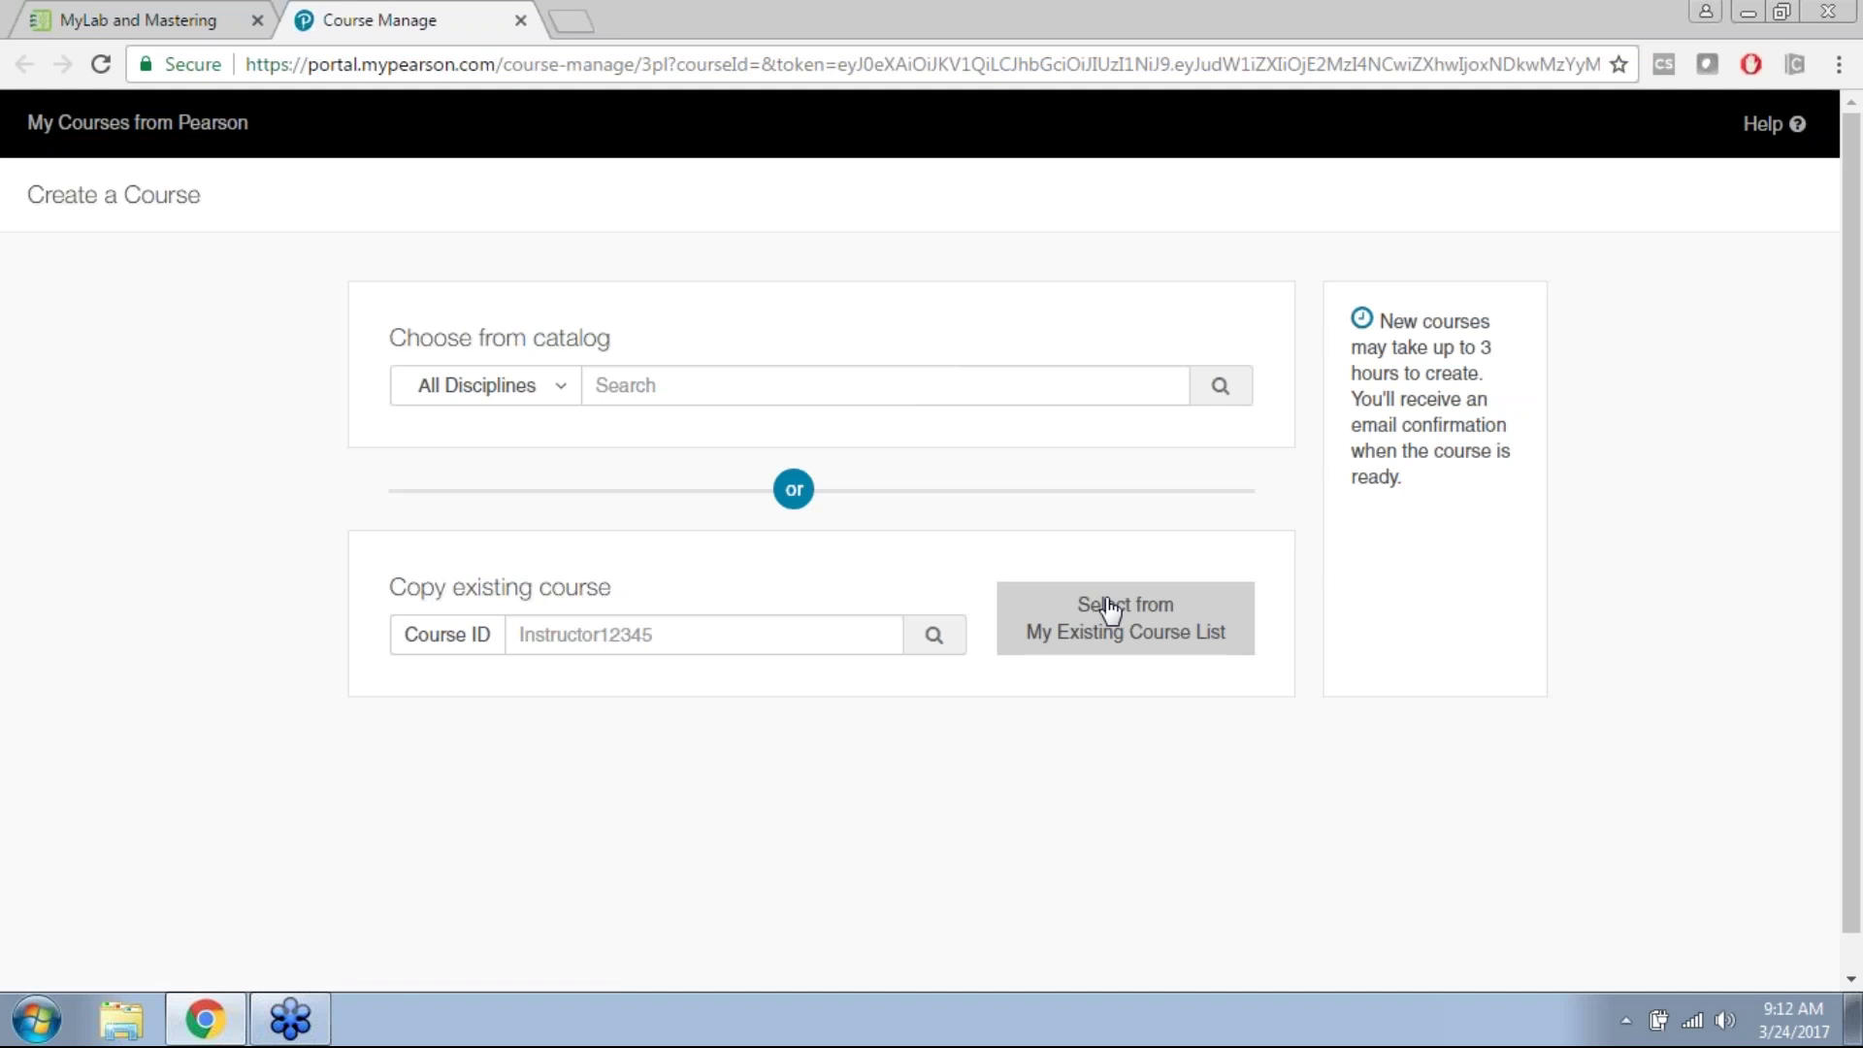
# Step: List the 35 existing Pearson courses to copy and scroll toward Spring 2017: ACCT102-MSTR
pyautogui.click(1068, 626)
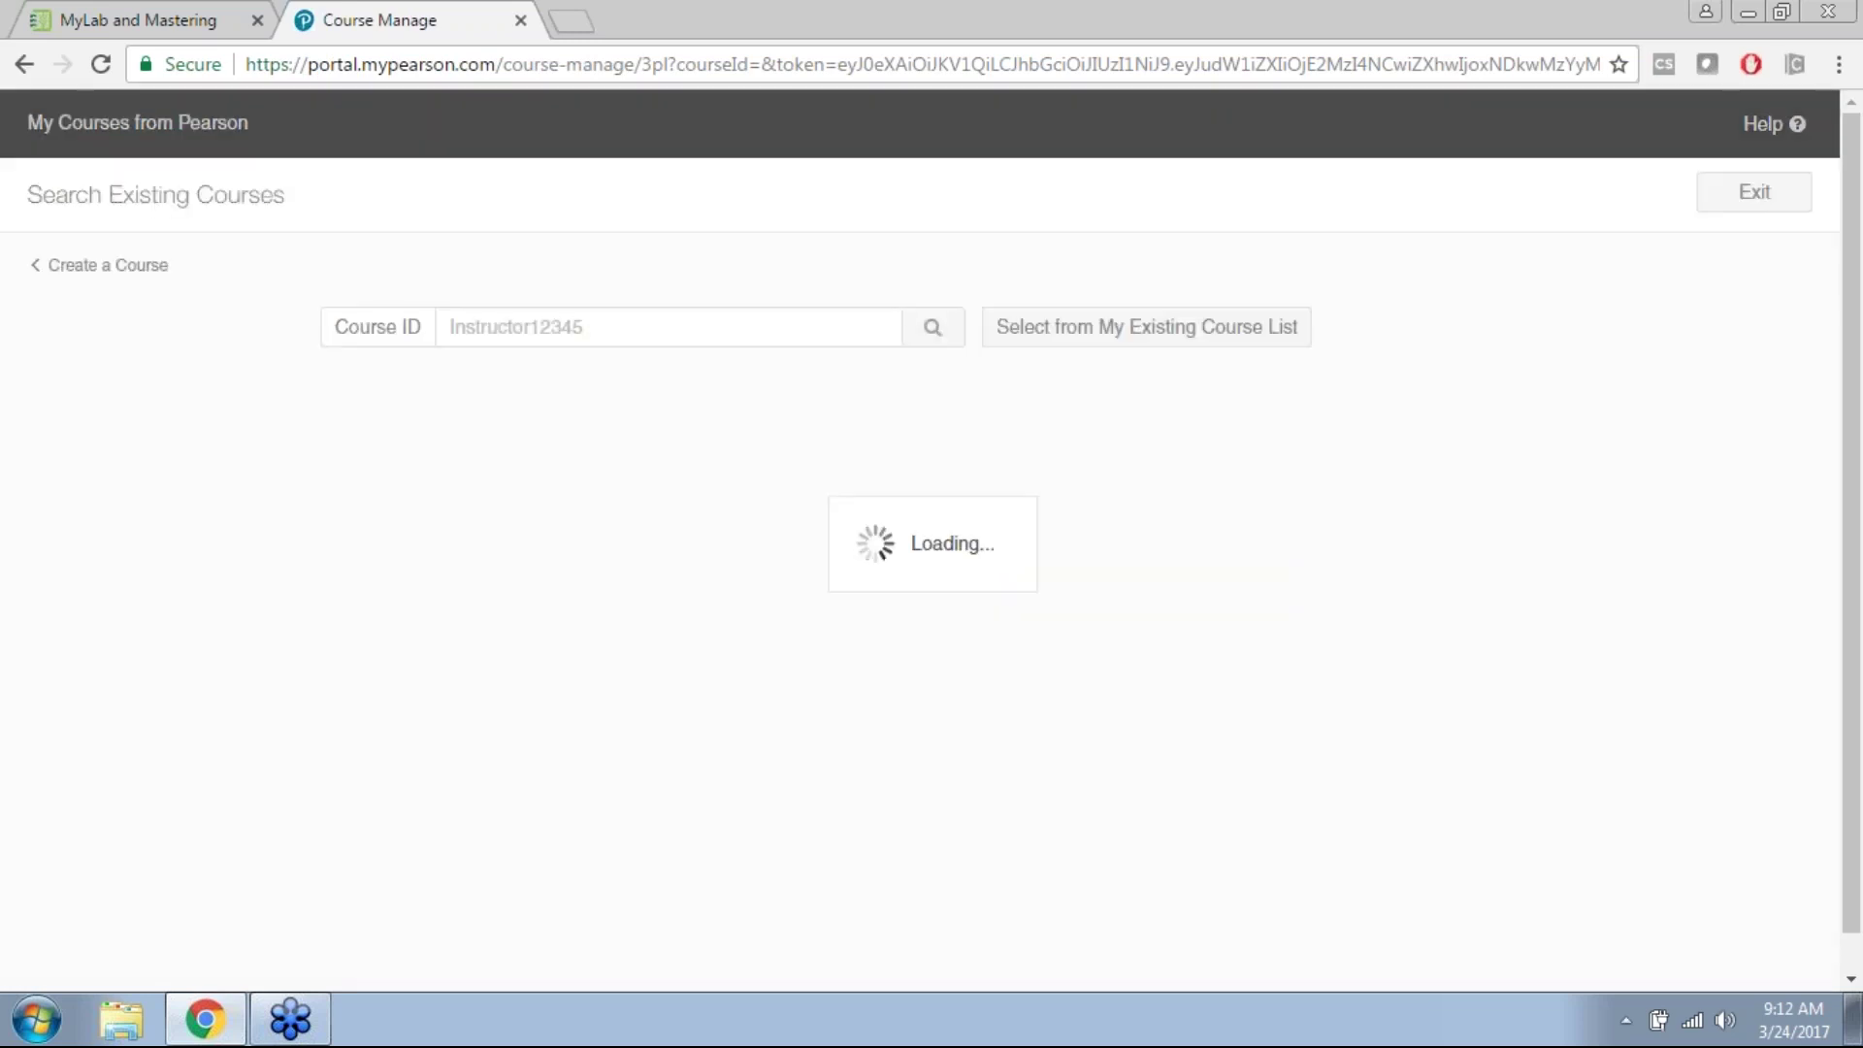
pyautogui.click(58, 267)
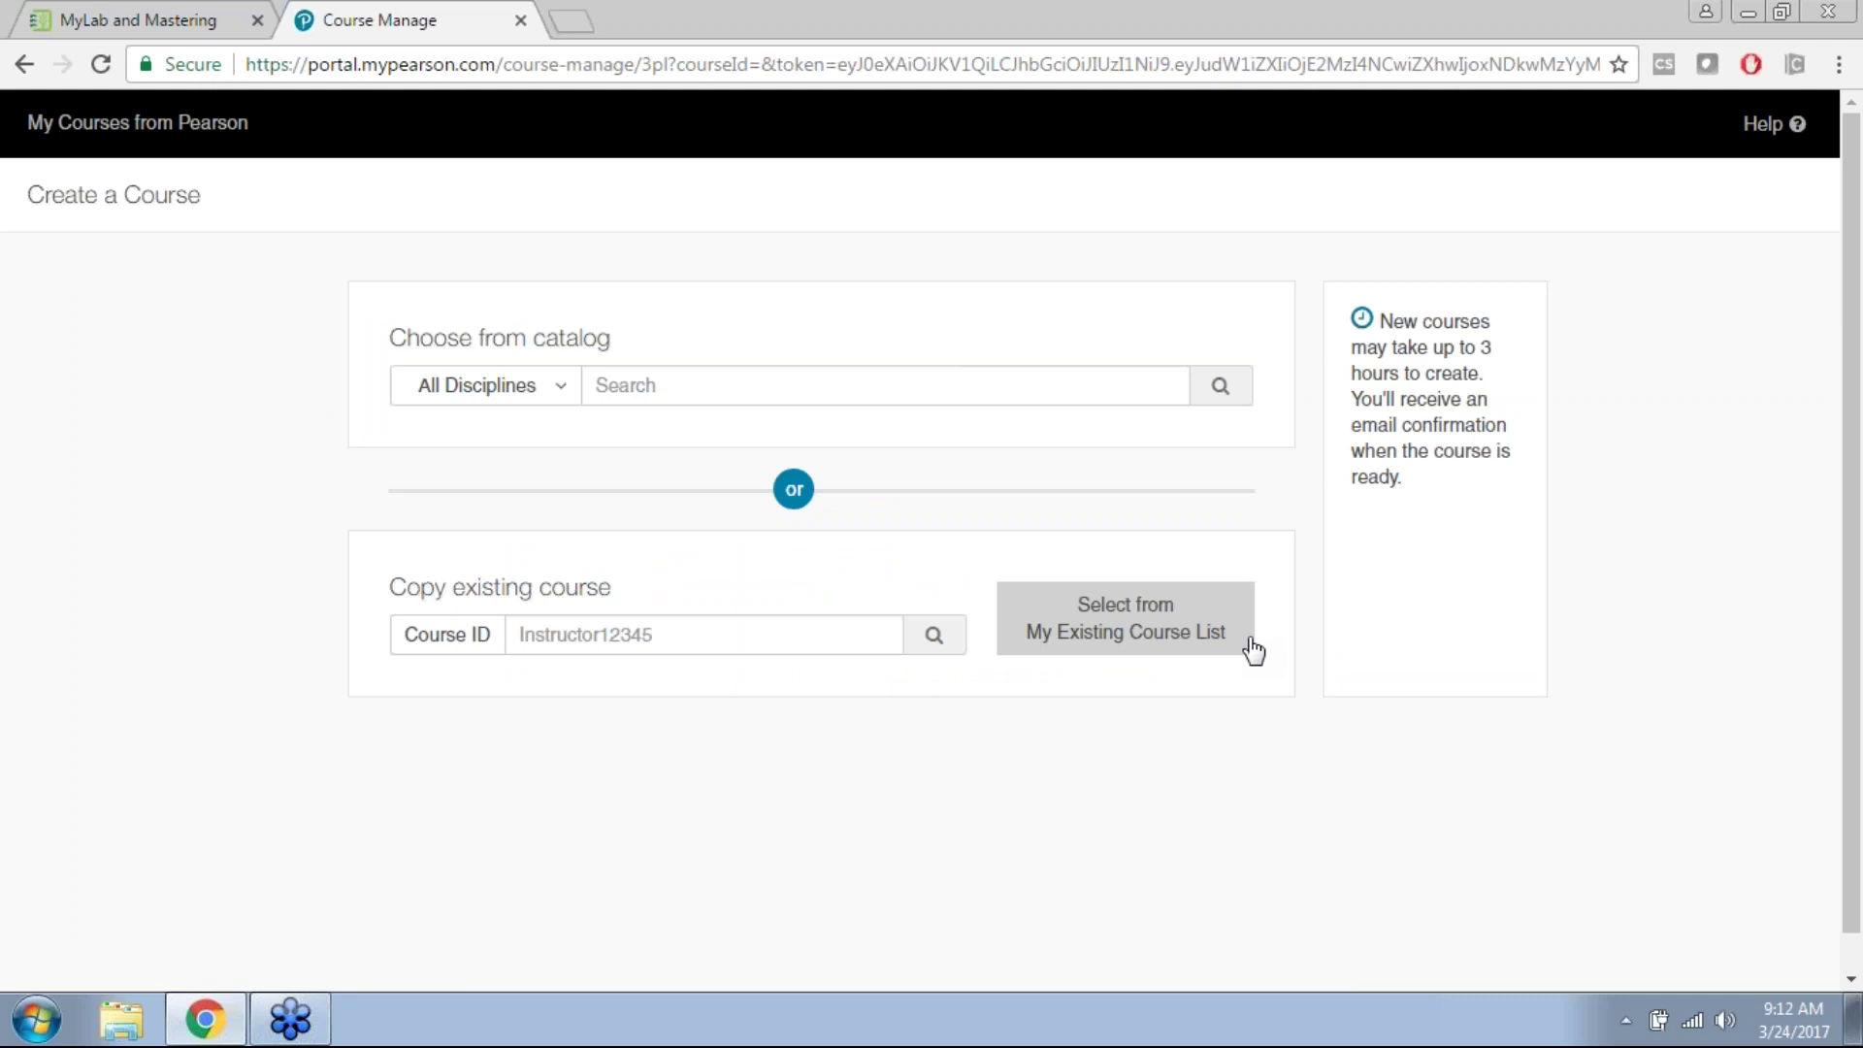
pyautogui.click(516, 636)
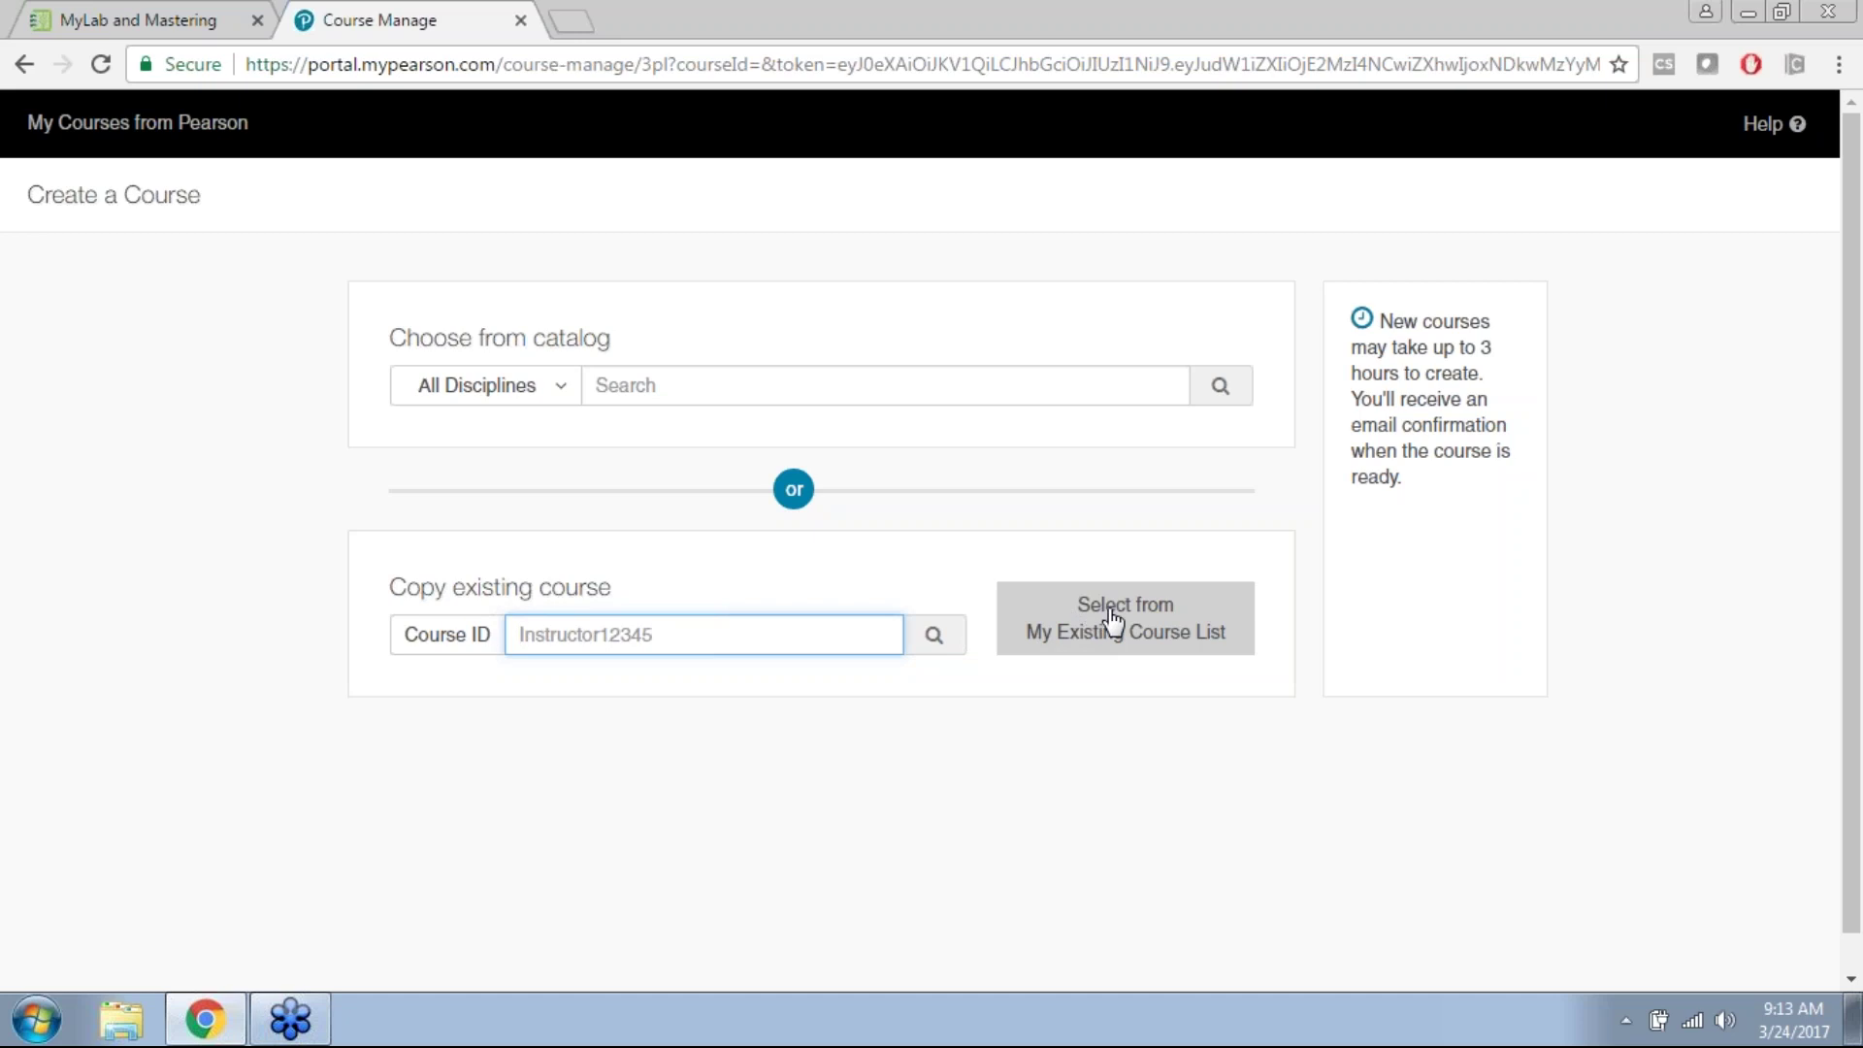
pyautogui.click(1136, 630)
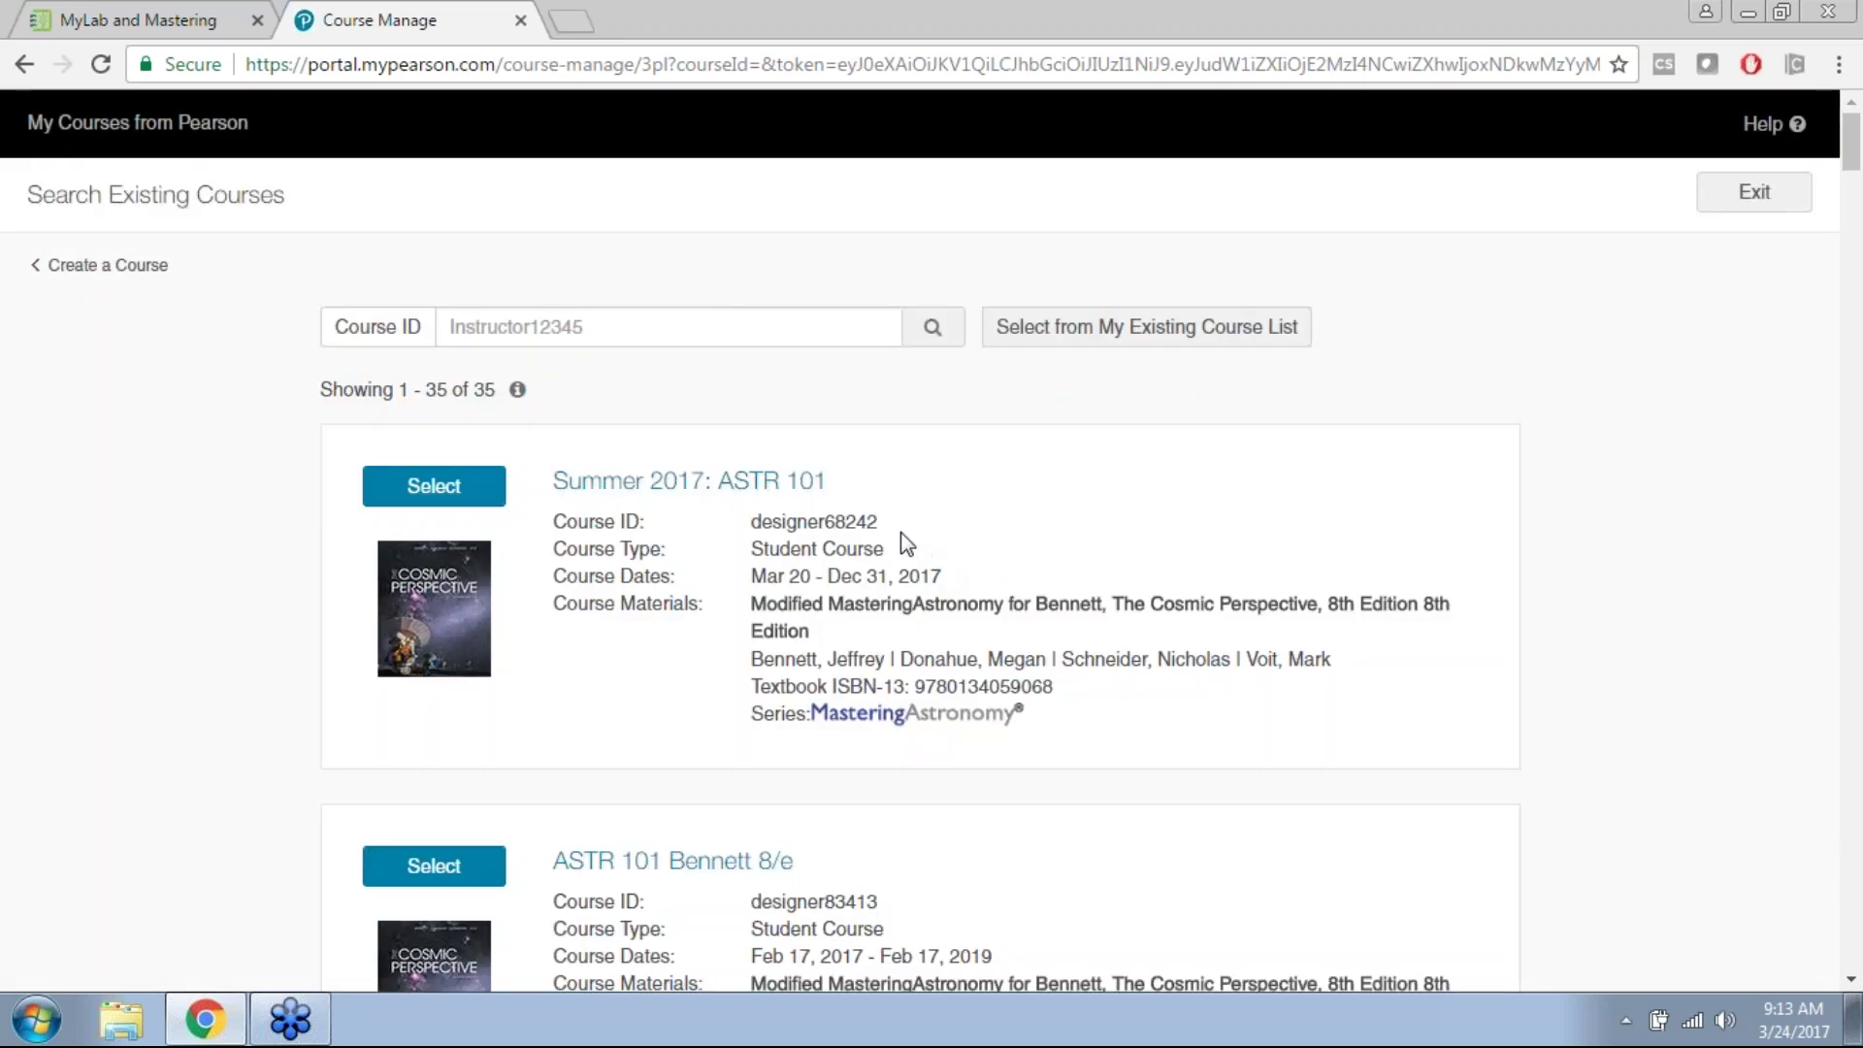
pyautogui.scroll(-8, 900, 532)
pyautogui.scroll(-11, 887, 533)
pyautogui.scroll(-12, 920, 572)
pyautogui.scroll(-5, 759, 531)
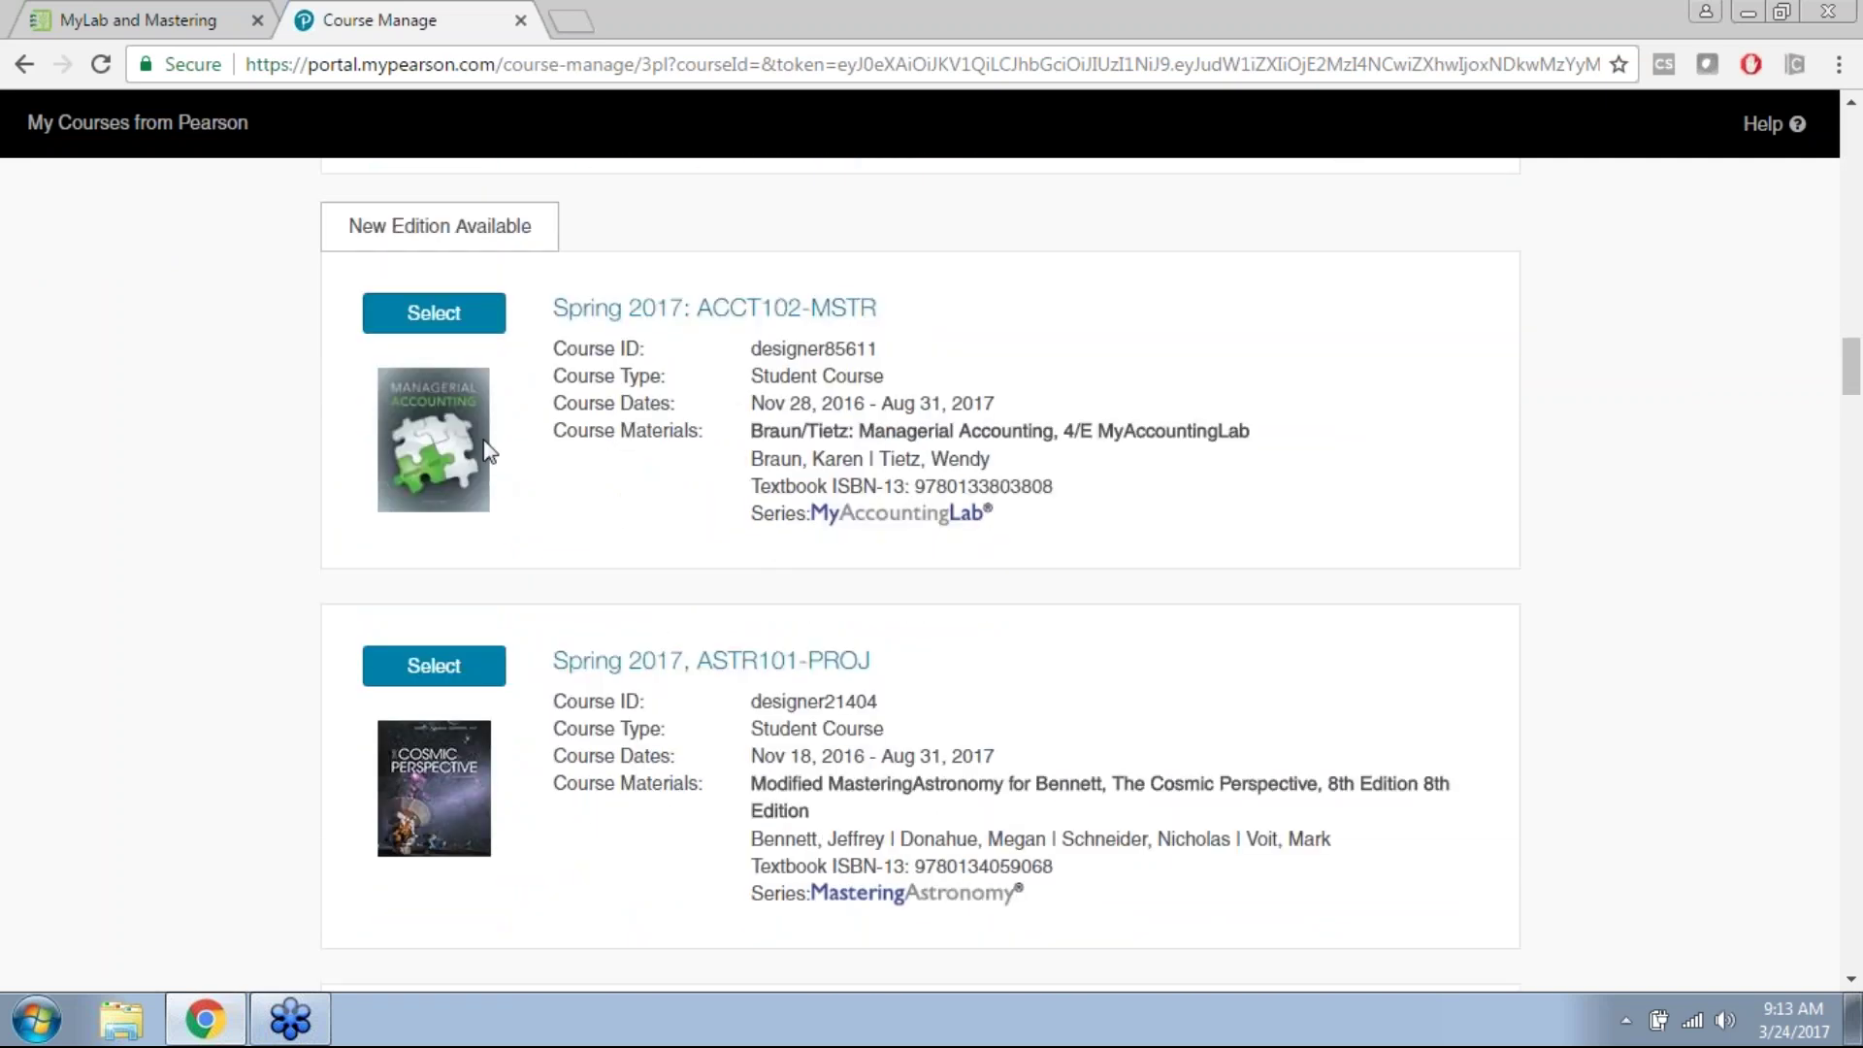
# Step: Select Spring 2017: ACCT102-MSTR as the course to copy and keep its current edition
pyautogui.click(438, 328)
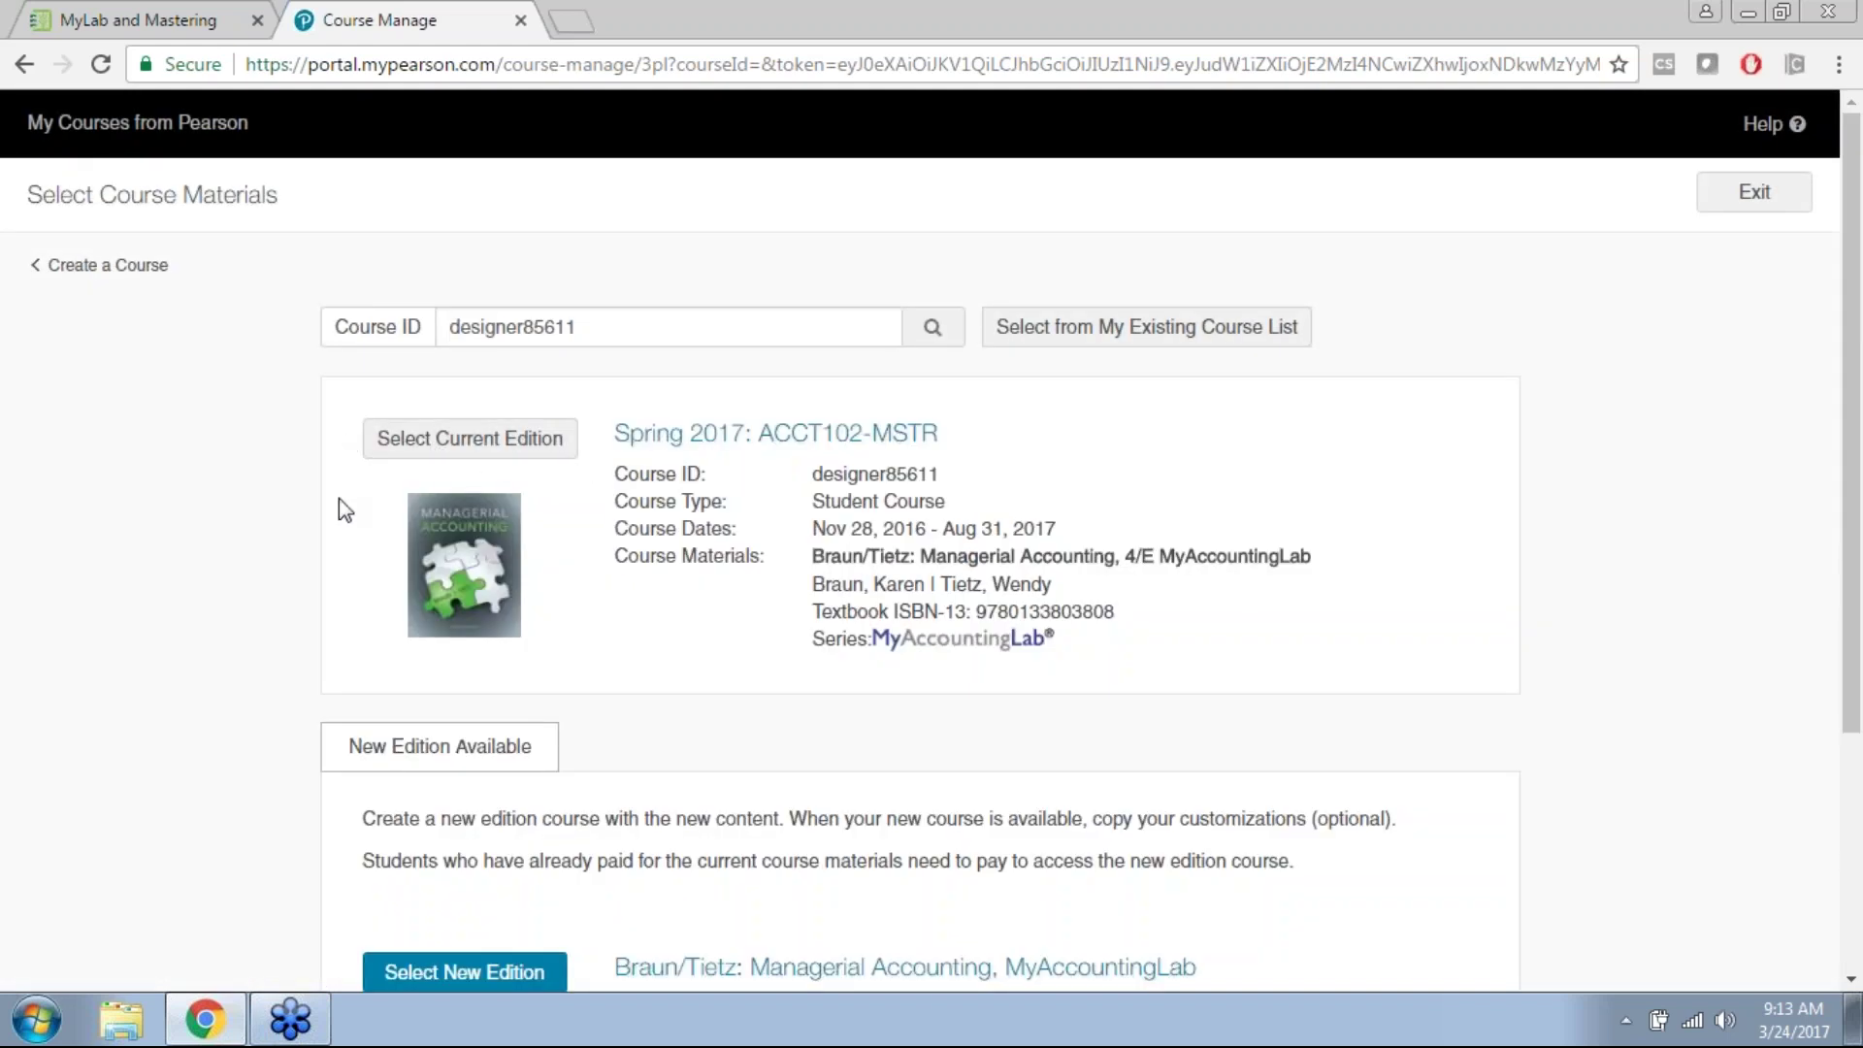
pyautogui.scroll(-1, 340, 504)
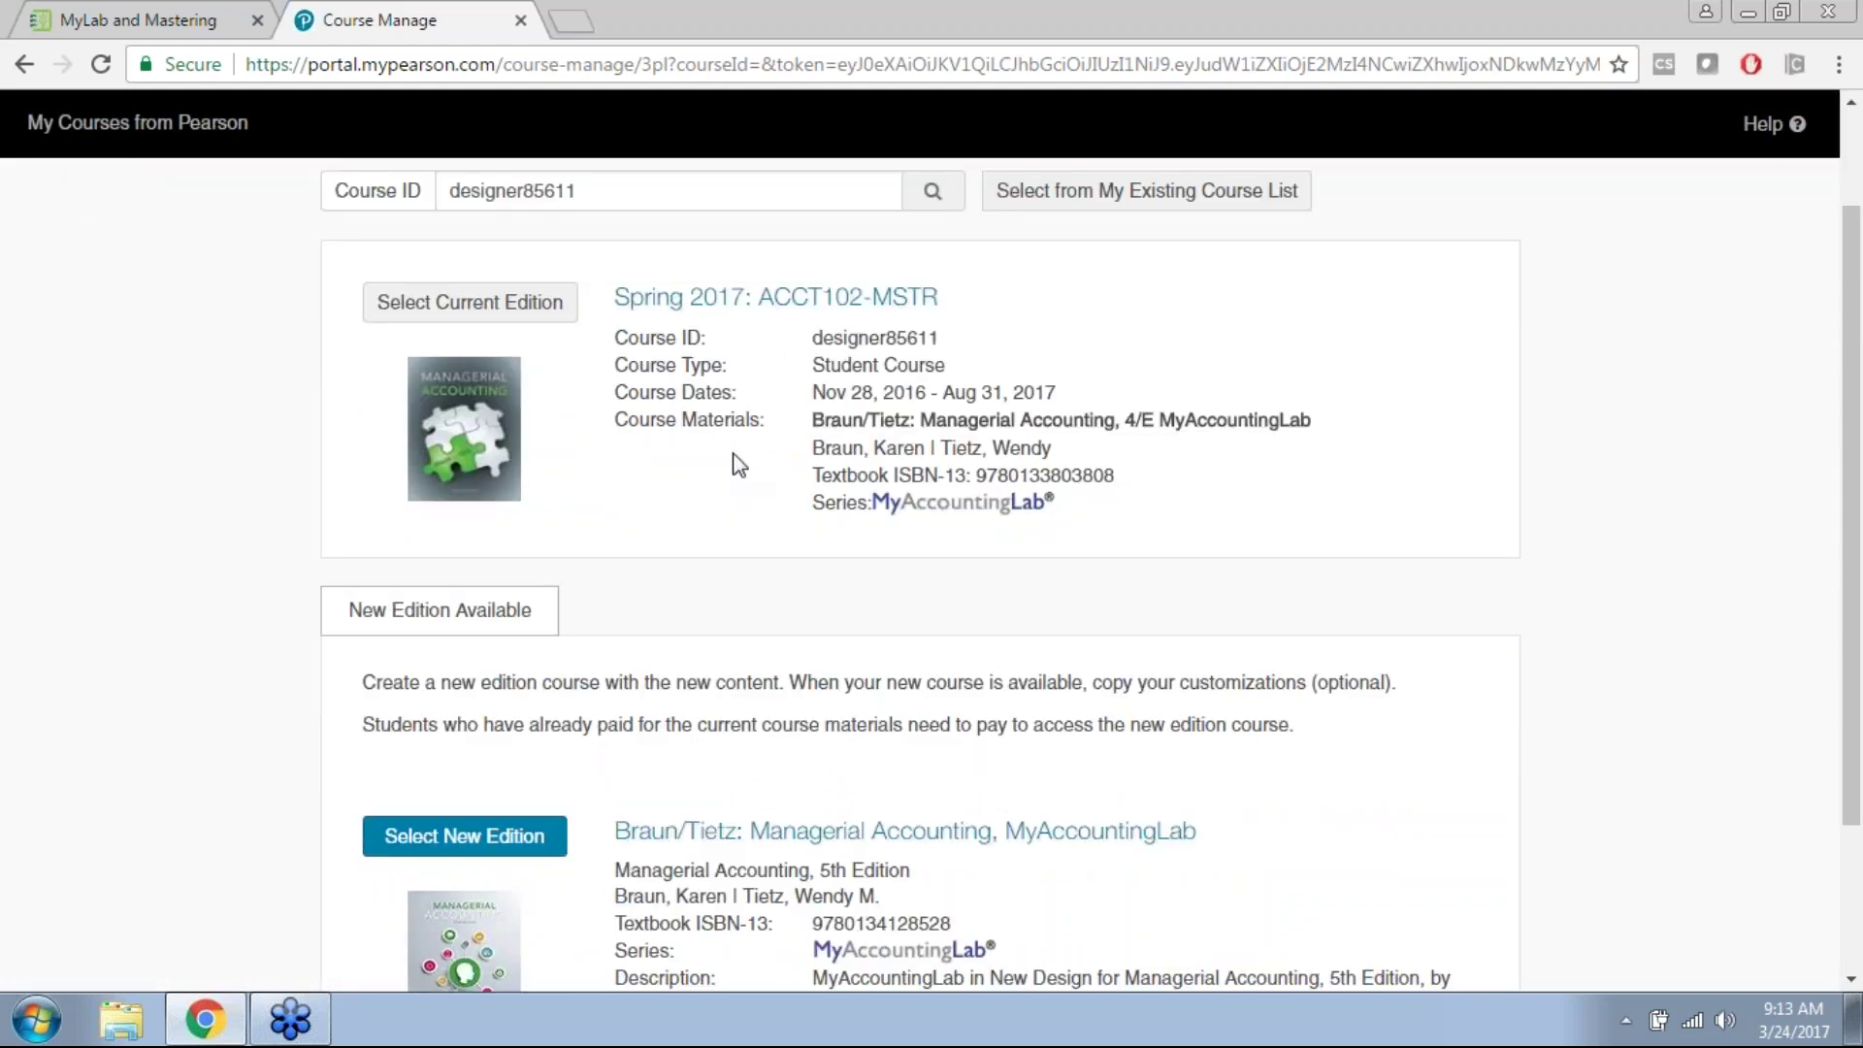
pyautogui.scroll(1, 609, 436)
pyautogui.scroll(-2, 599, 440)
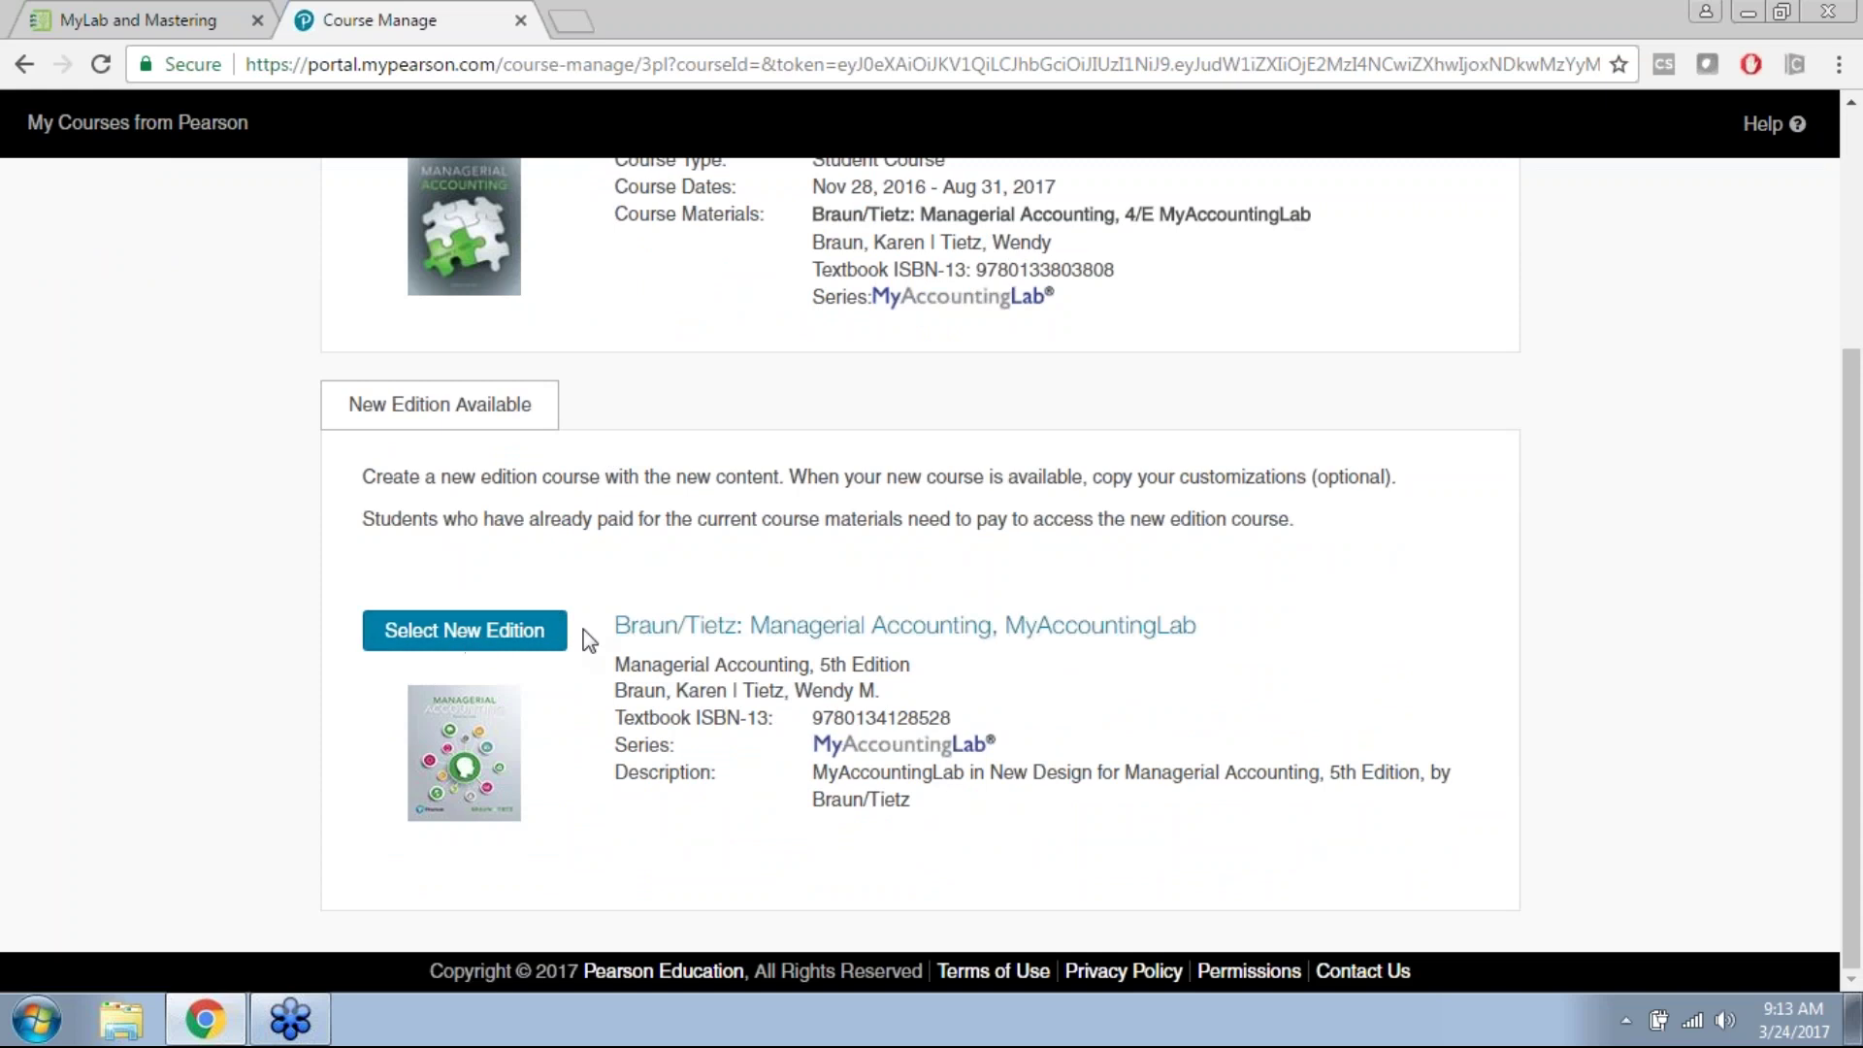
pyautogui.scroll(3, 670, 590)
pyautogui.scroll(-3, 669, 590)
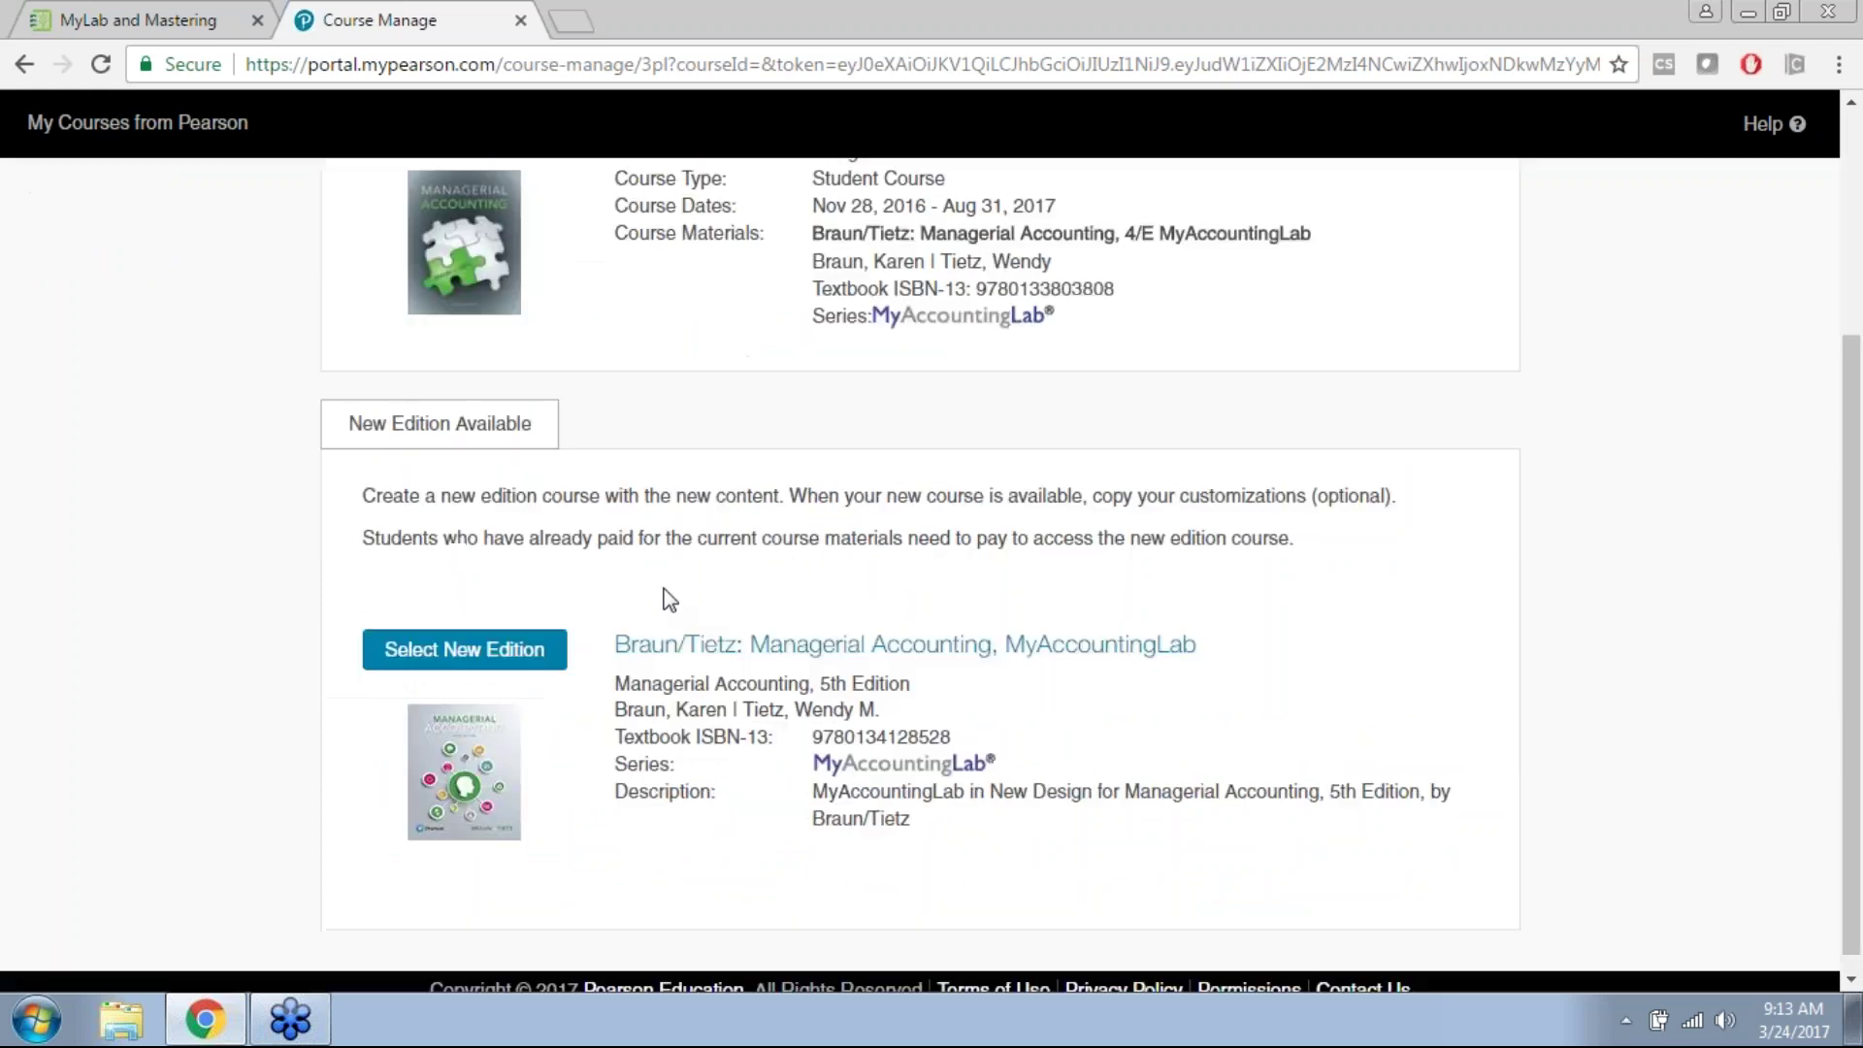
pyautogui.scroll(3, 676, 624)
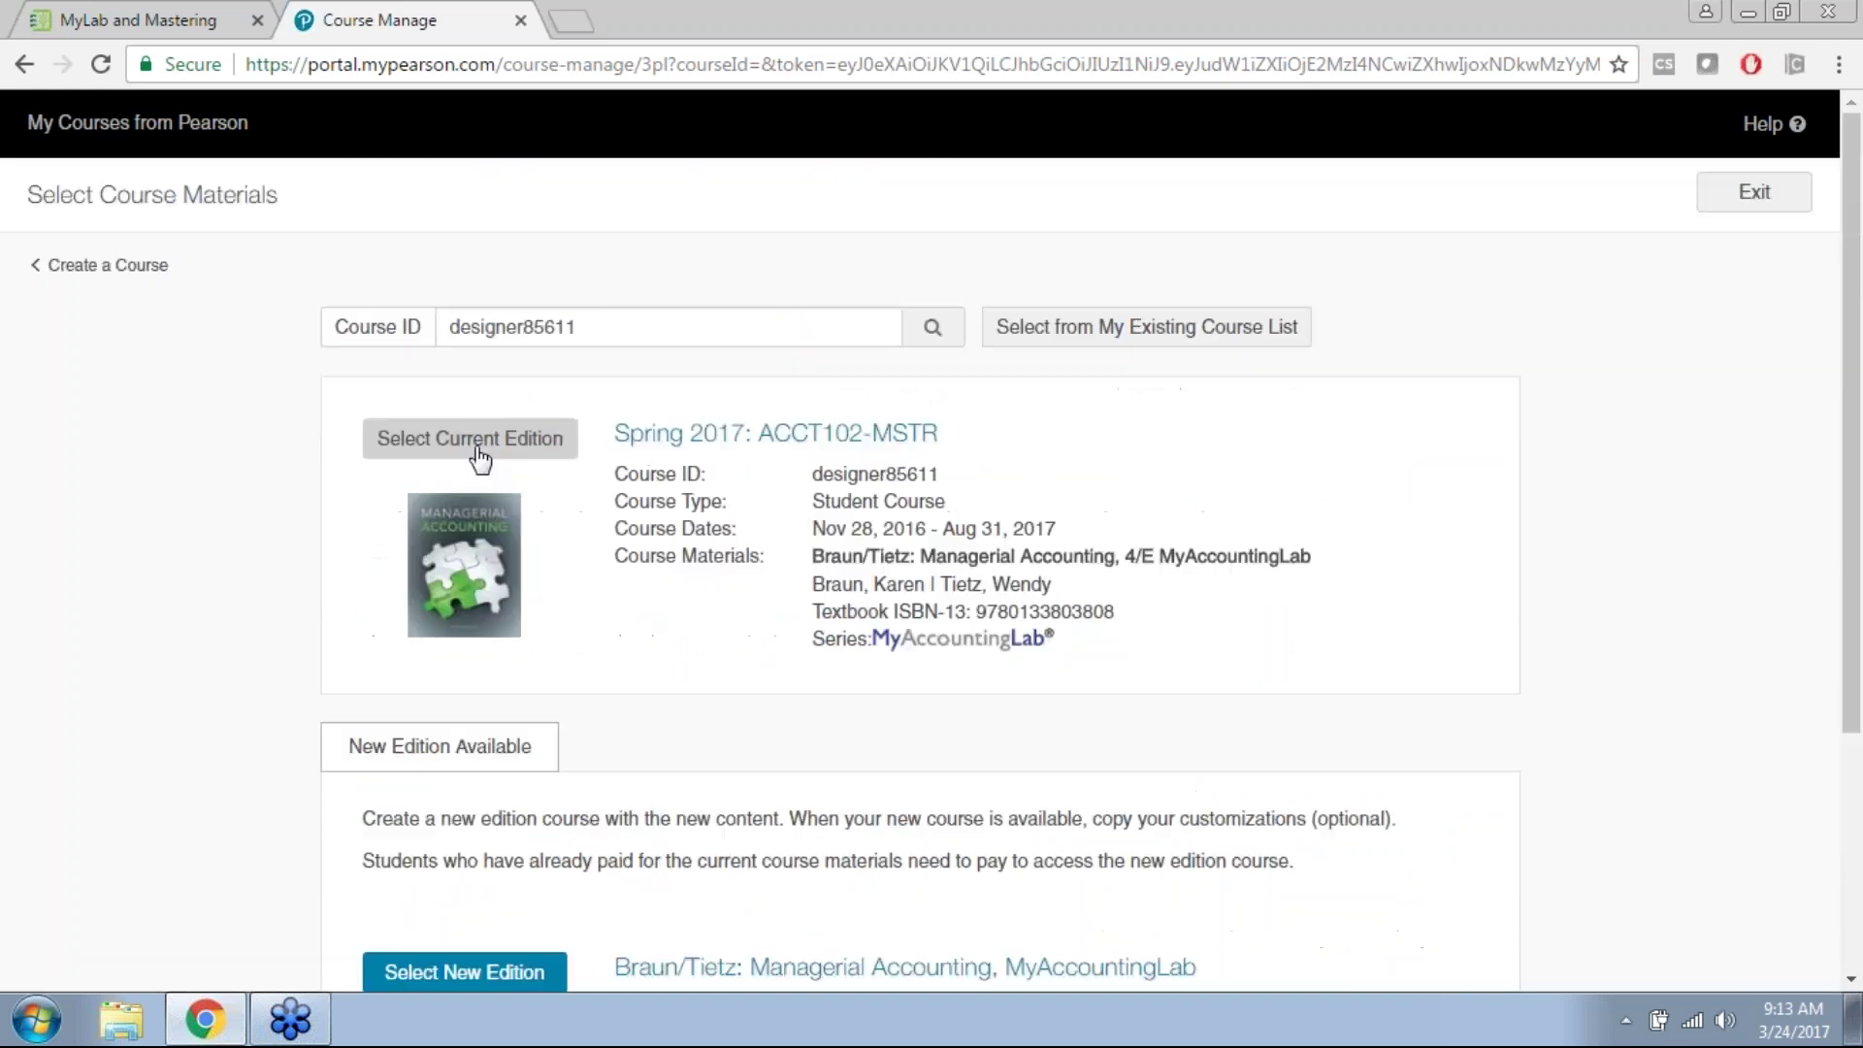
pyautogui.click(482, 441)
pyautogui.scroll(-4, 710, 452)
# Step: Name the new course 'Accounting DEMO Ivy Learn' with corrected capitalization
pyautogui.click(811, 491)
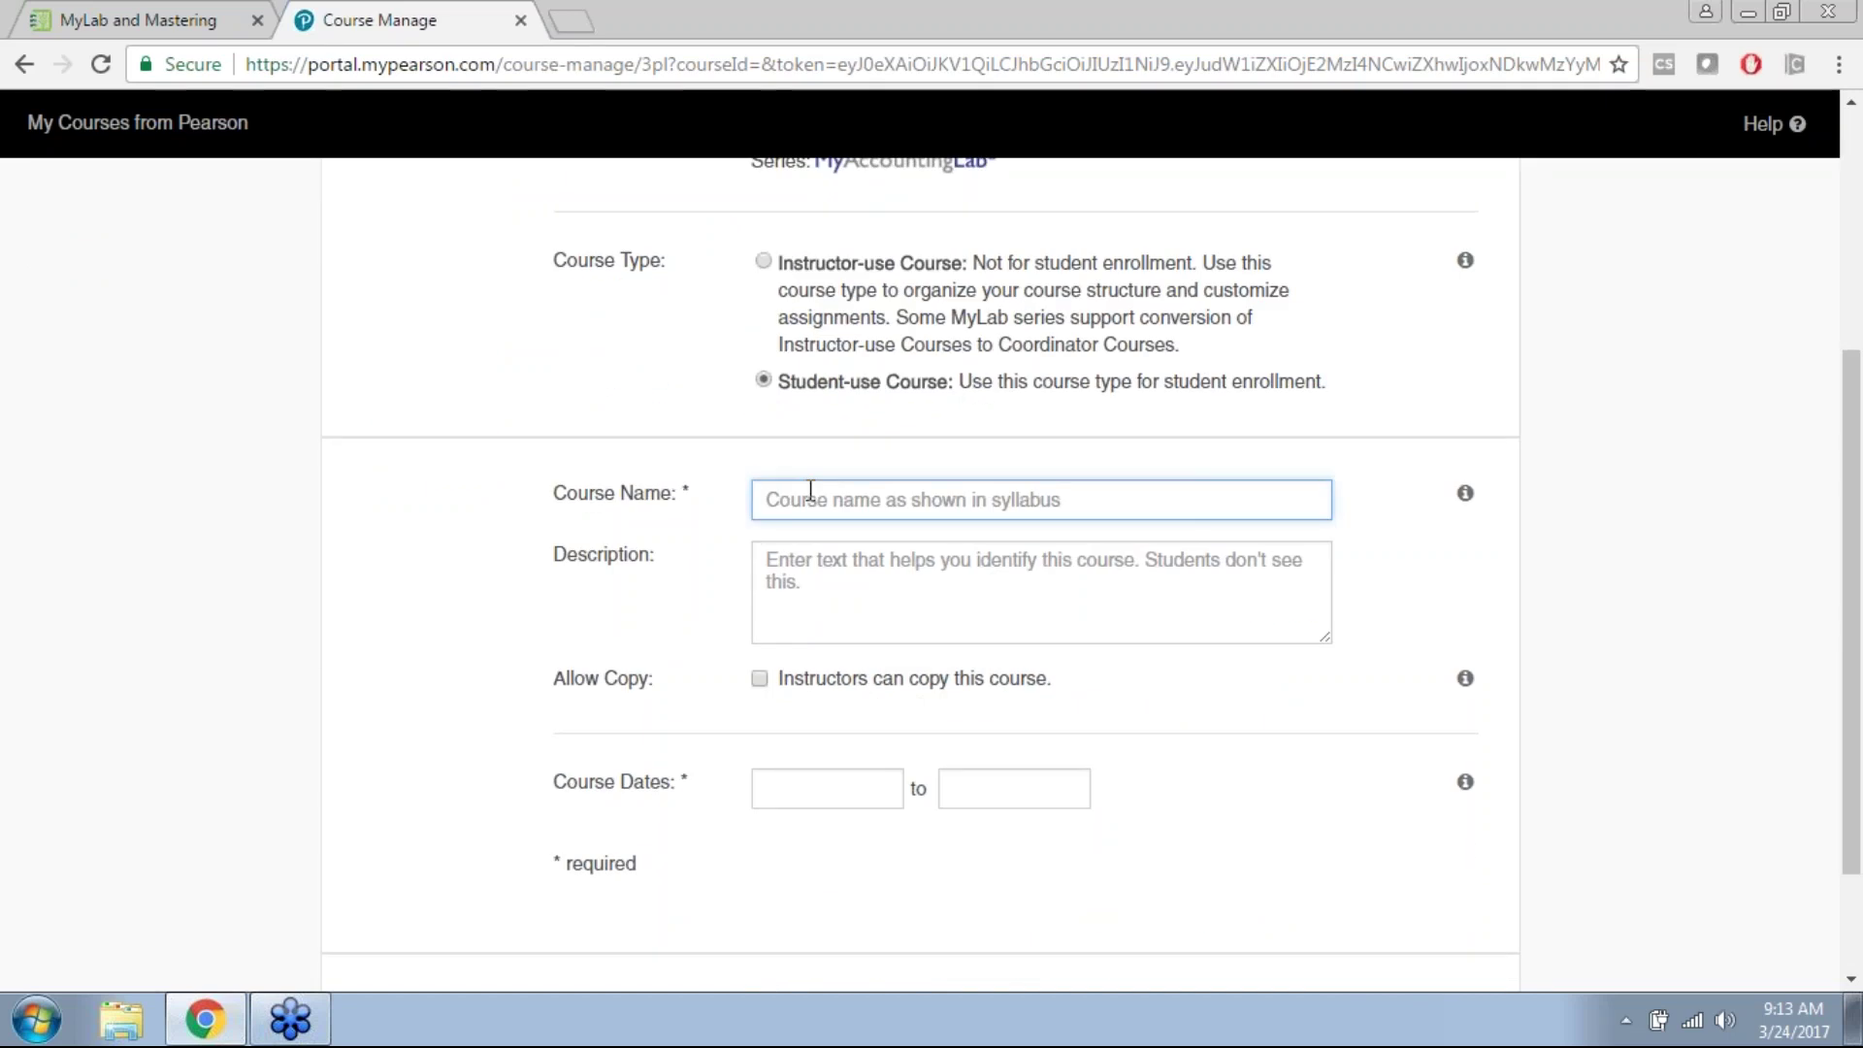
pyautogui.write('Account')
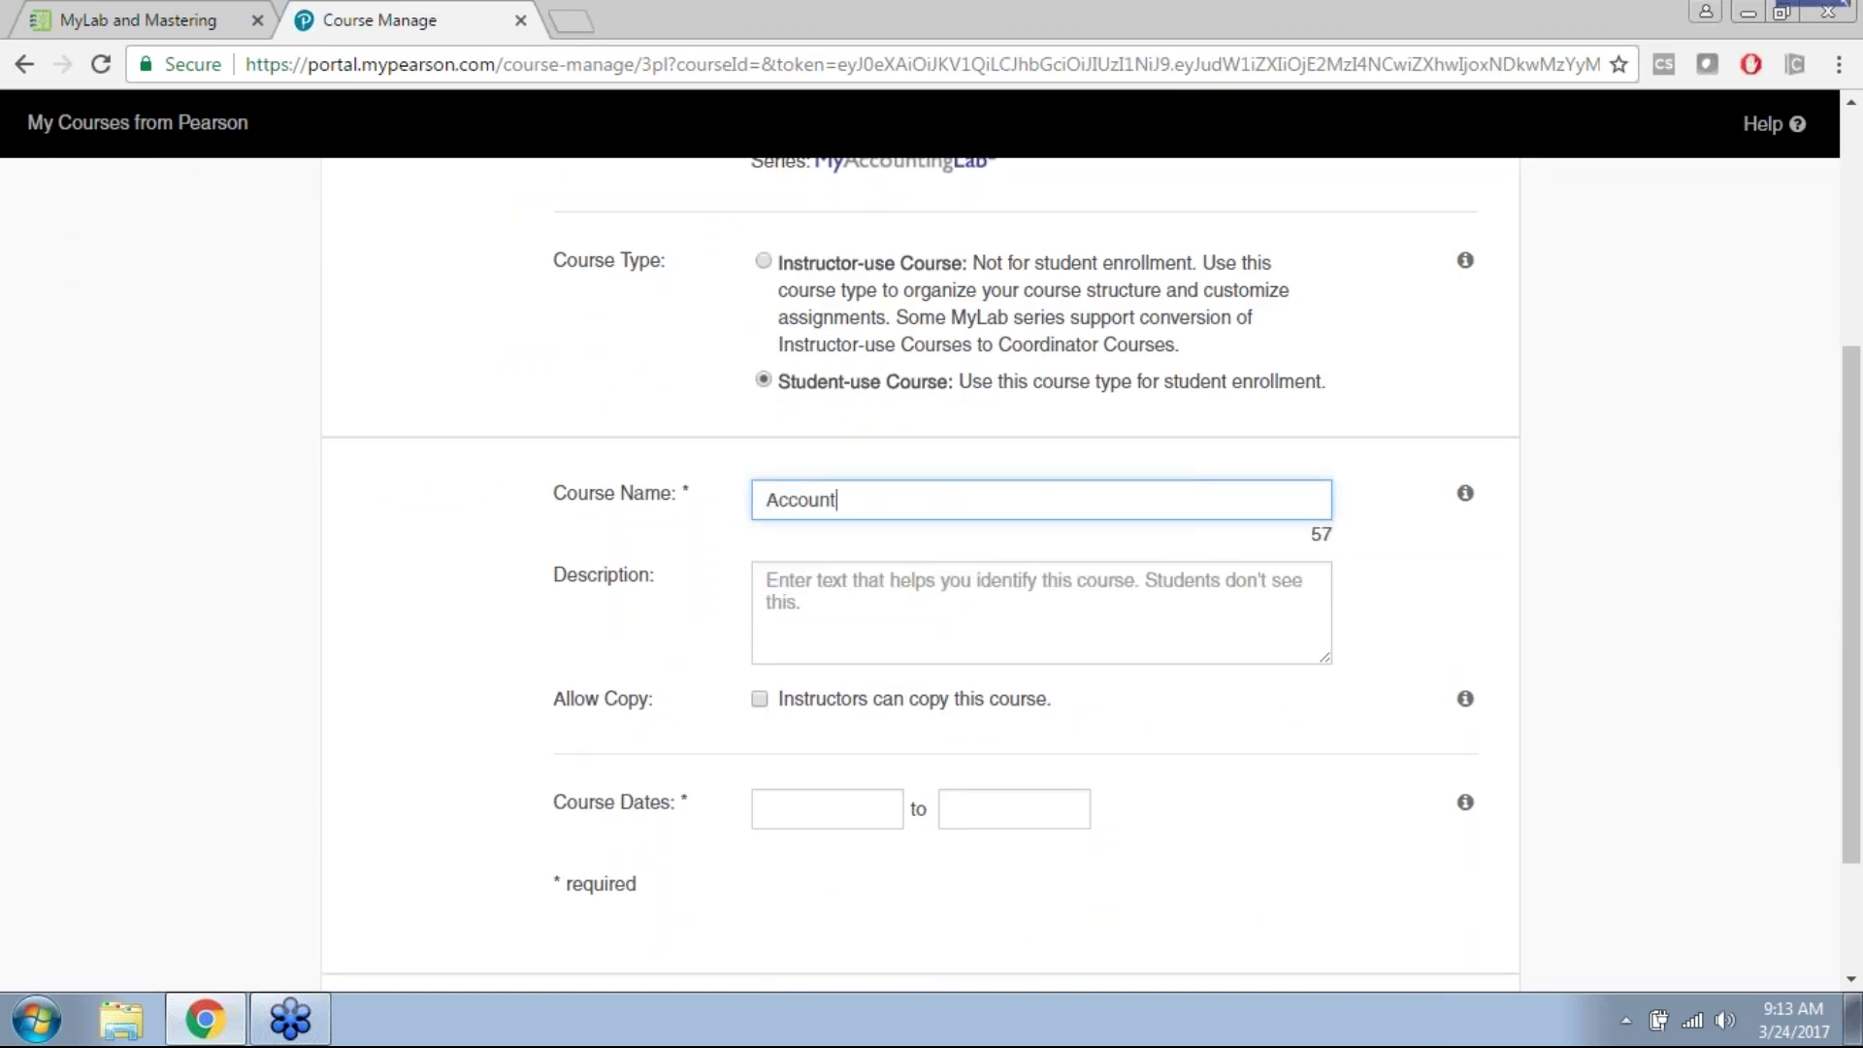
pyautogui.write('ing DEMo Ivy LEarn')
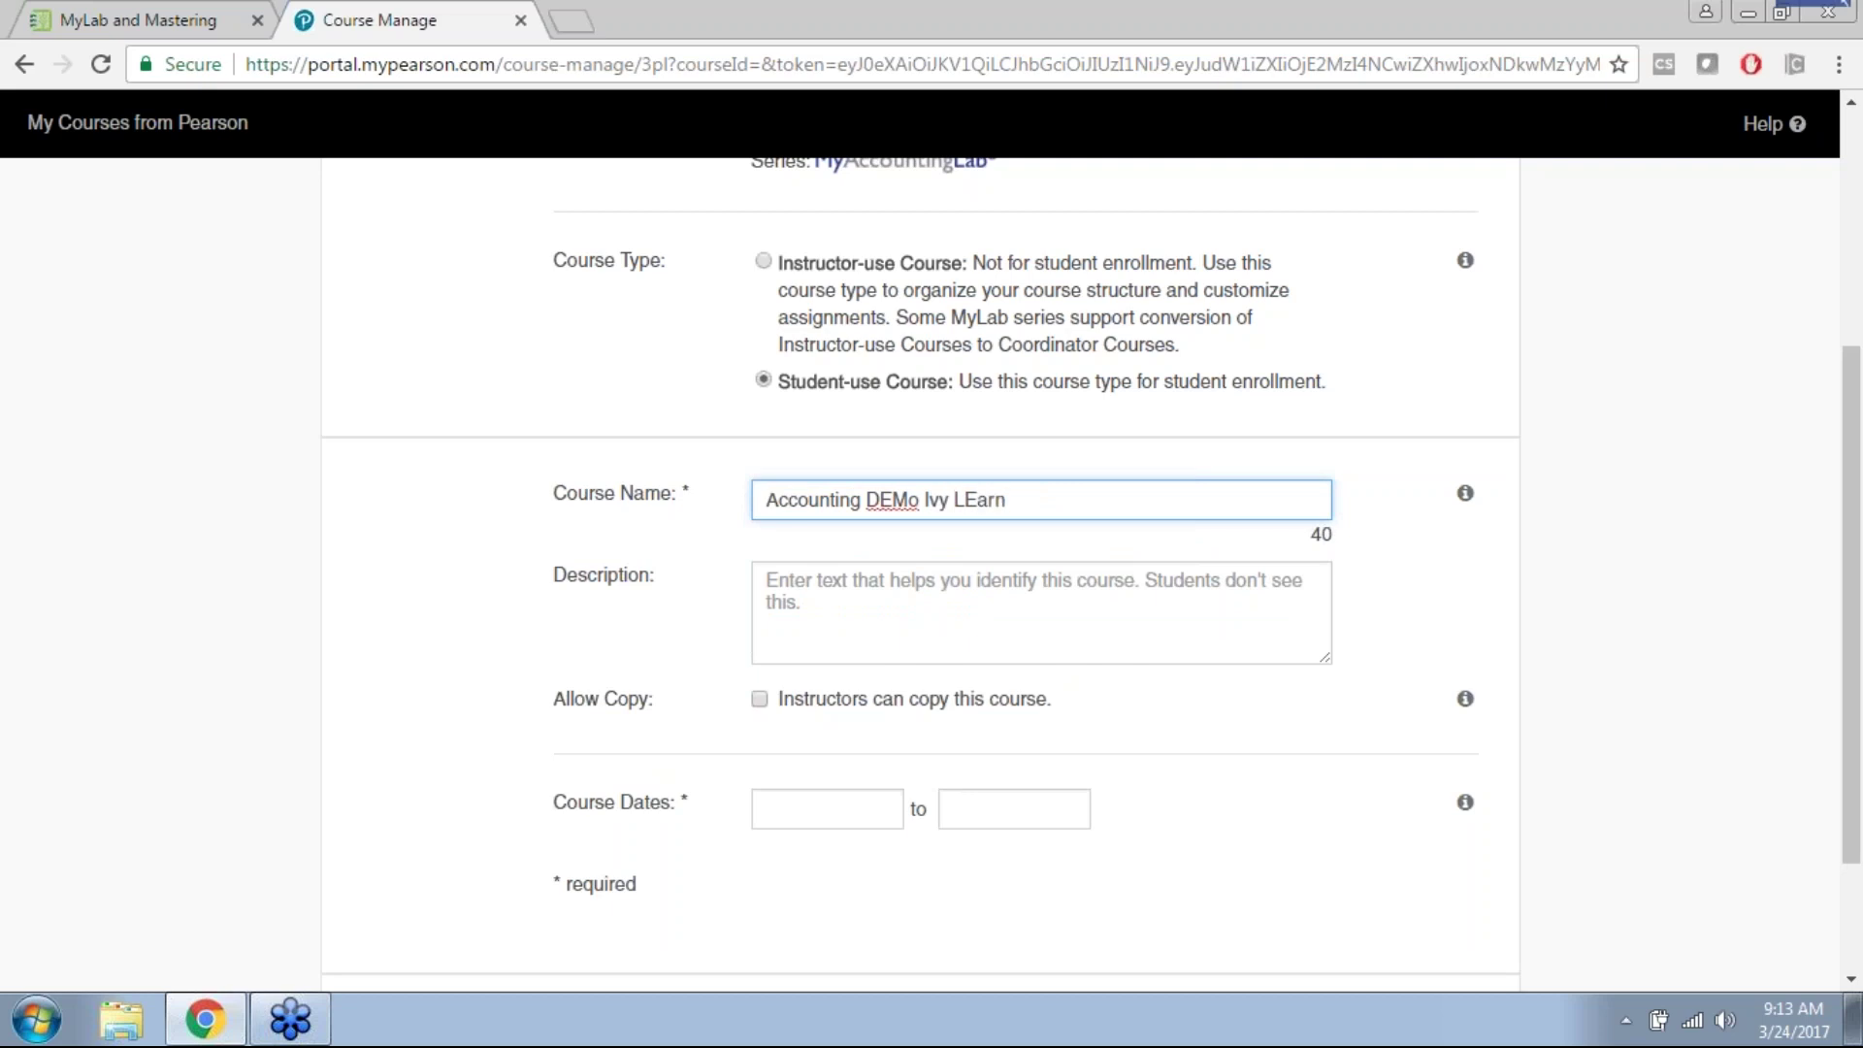
pyautogui.press('BackSpace')
pyautogui.write('e')
pyautogui.click(920, 500)
pyautogui.press('BackSpace')
pyautogui.write('O')
pyautogui.click(688, 539)
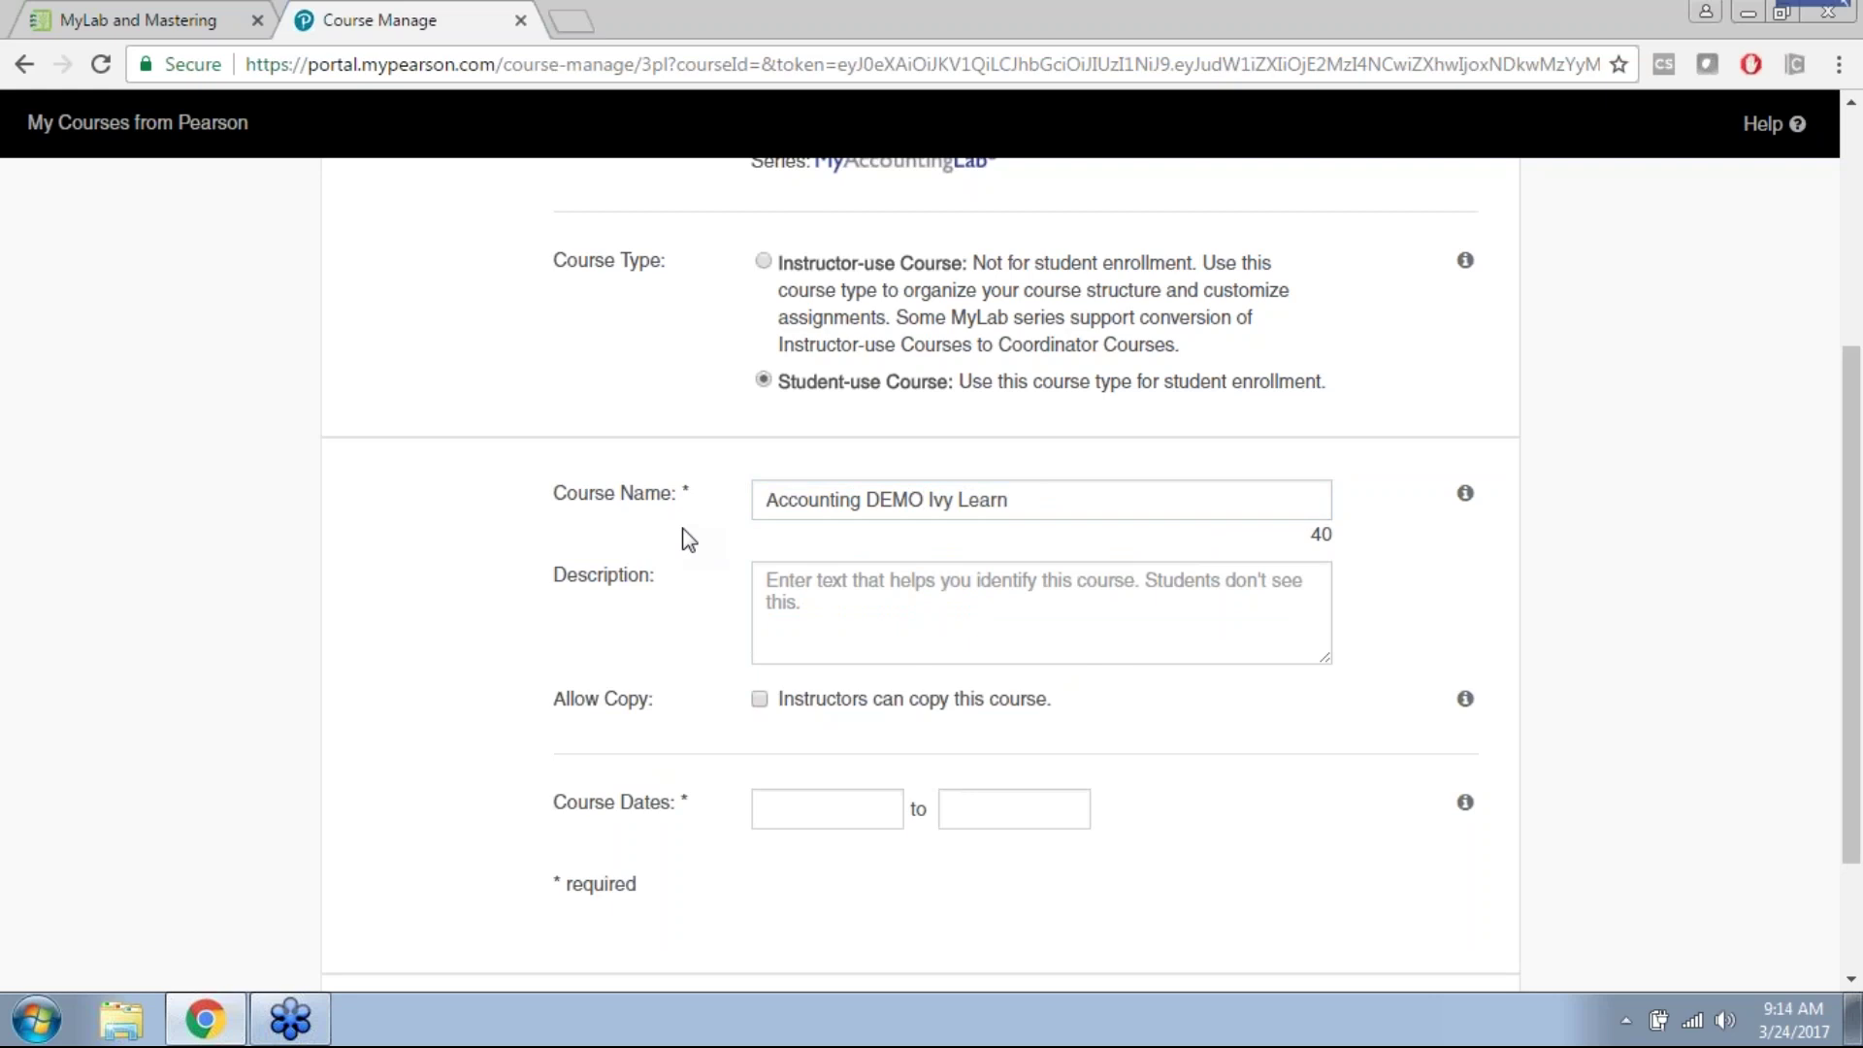
# Step: Allow instructor copying, set dates Mar 24 to Jun 30, 2017, and create the course
pyautogui.scroll(-2, 681, 536)
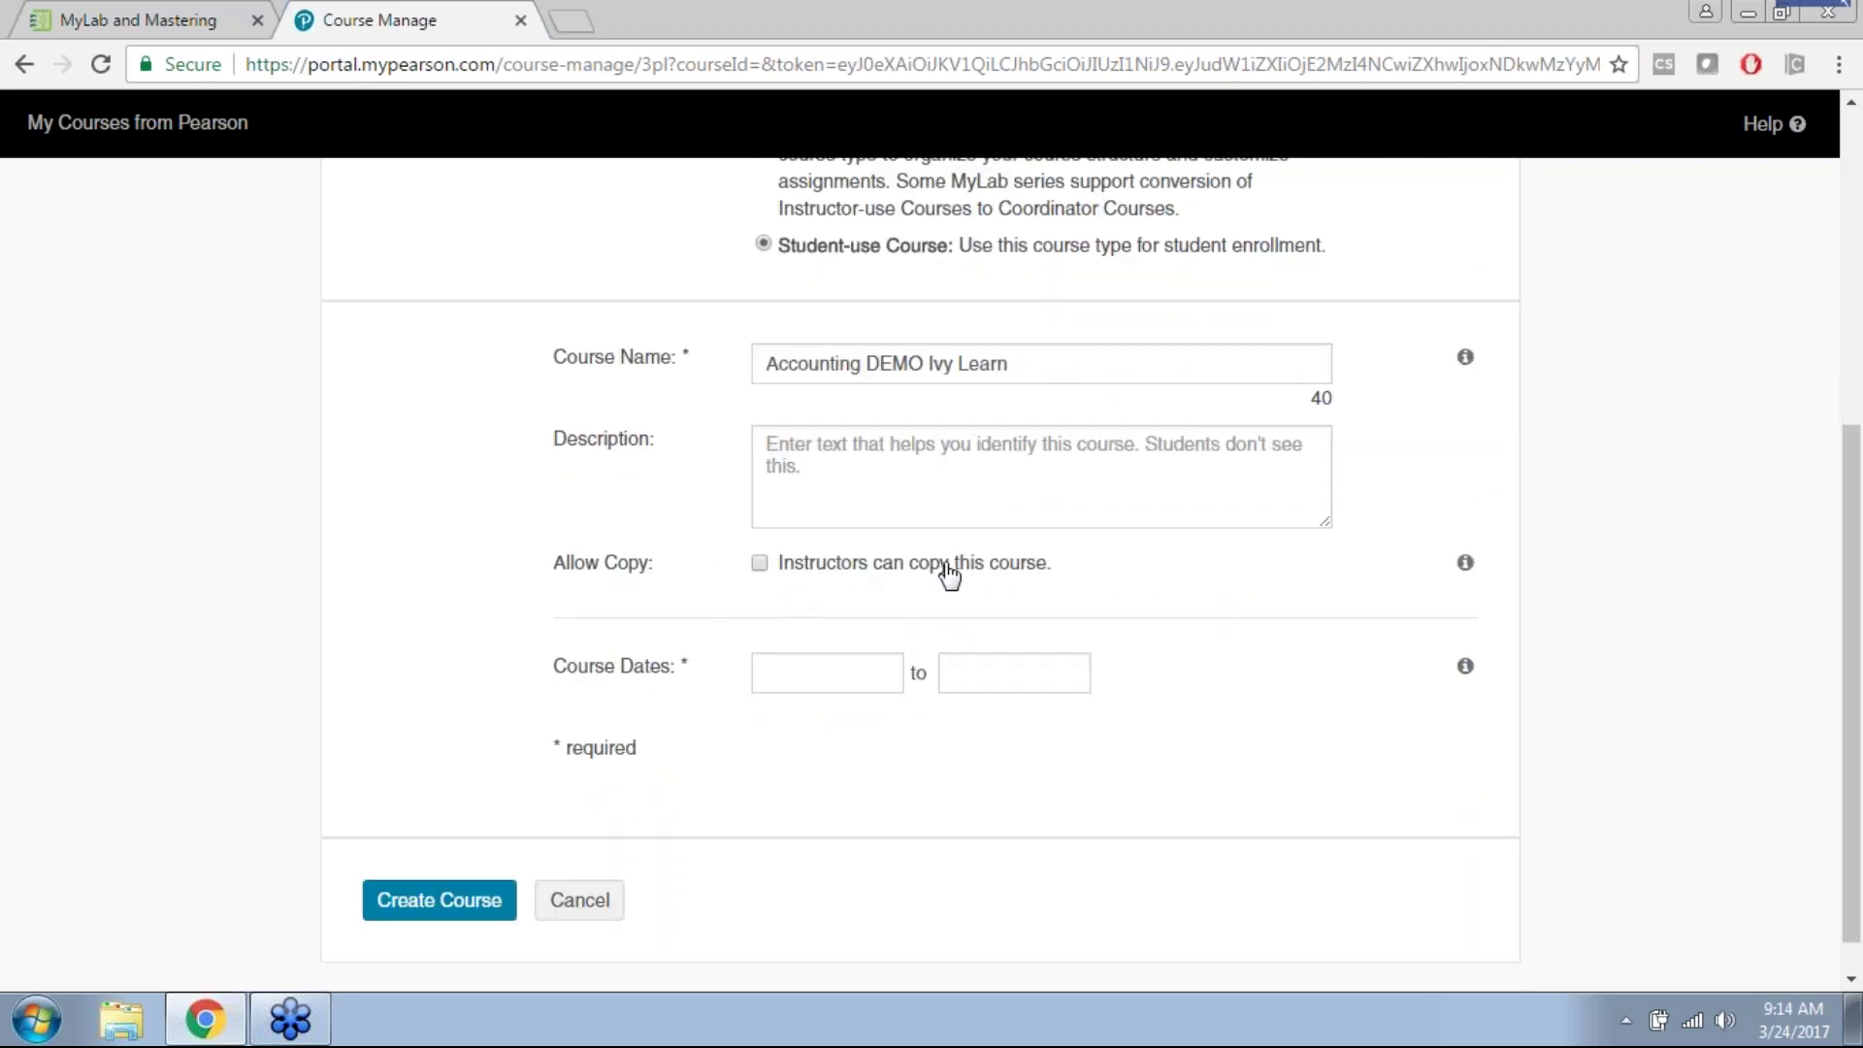
pyautogui.click(759, 565)
pyautogui.scroll(-1, 747, 587)
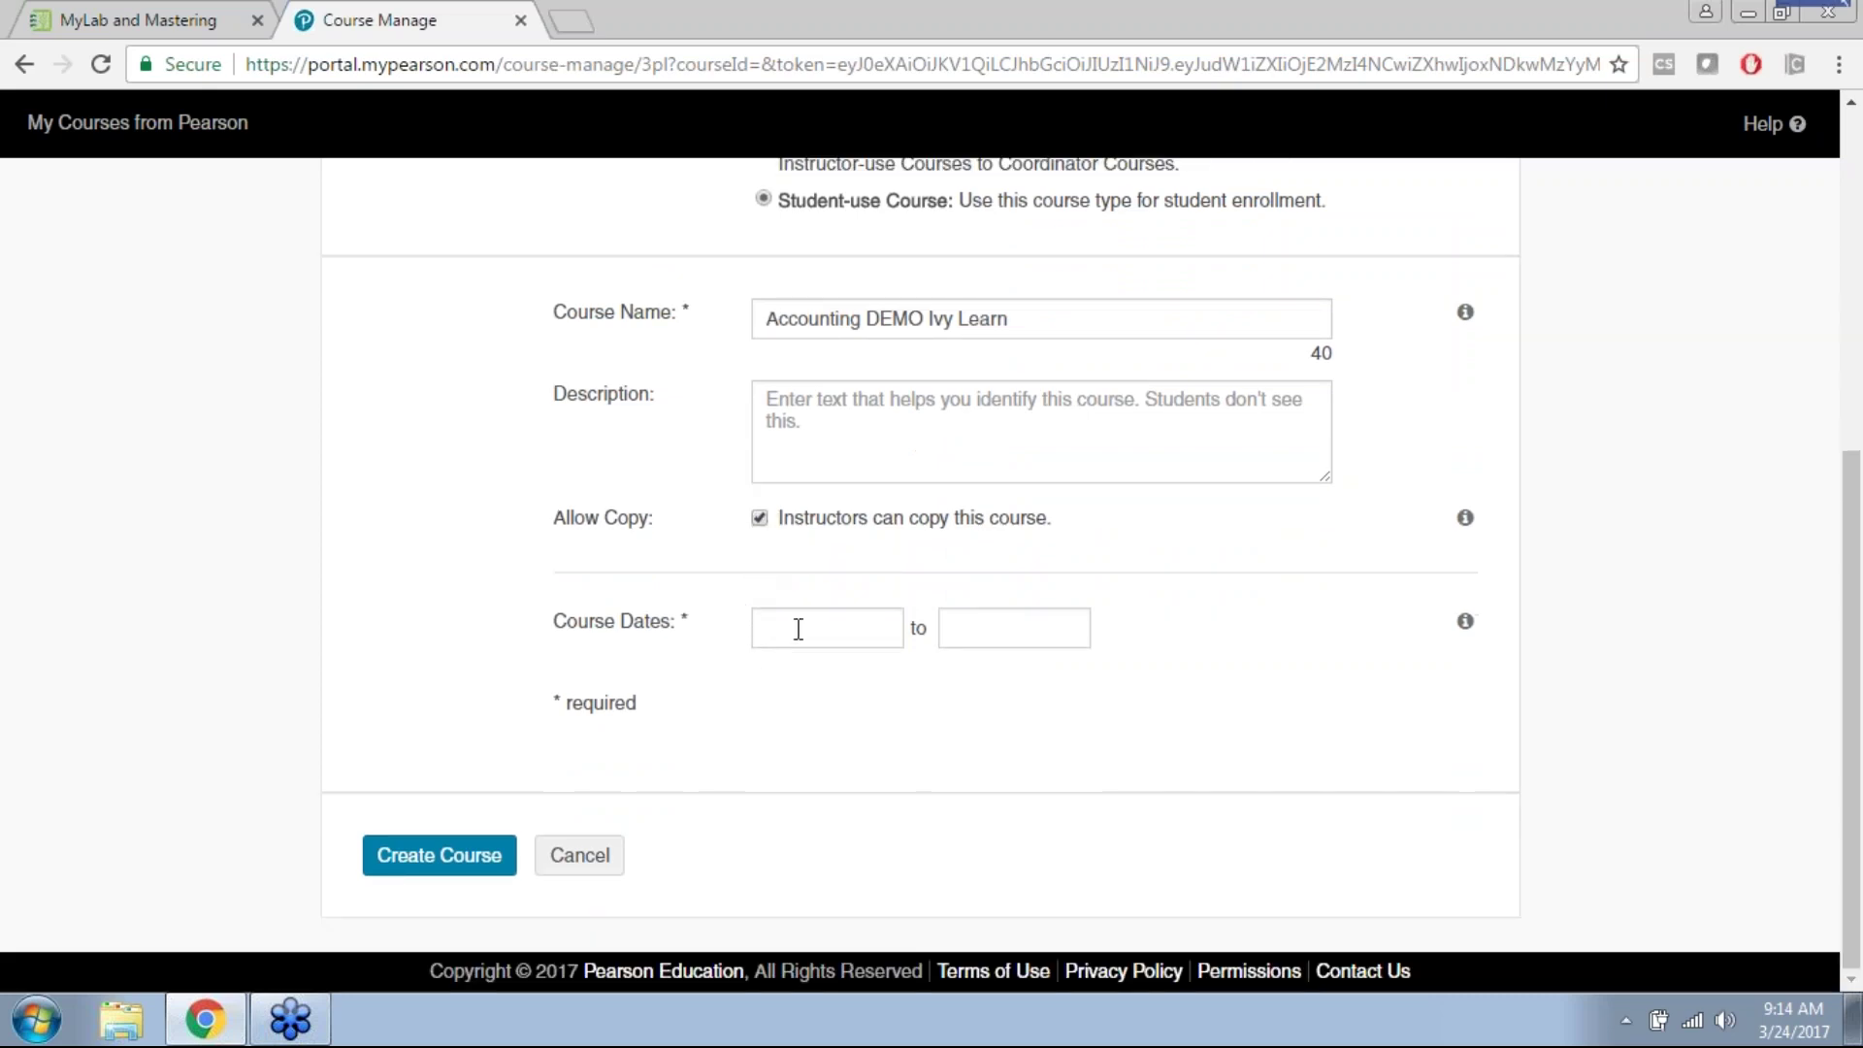
pyautogui.click(797, 628)
pyautogui.click(1045, 472)
pyautogui.click(960, 621)
pyautogui.click(1280, 267)
pyautogui.click(1281, 268)
pyautogui.click(1280, 268)
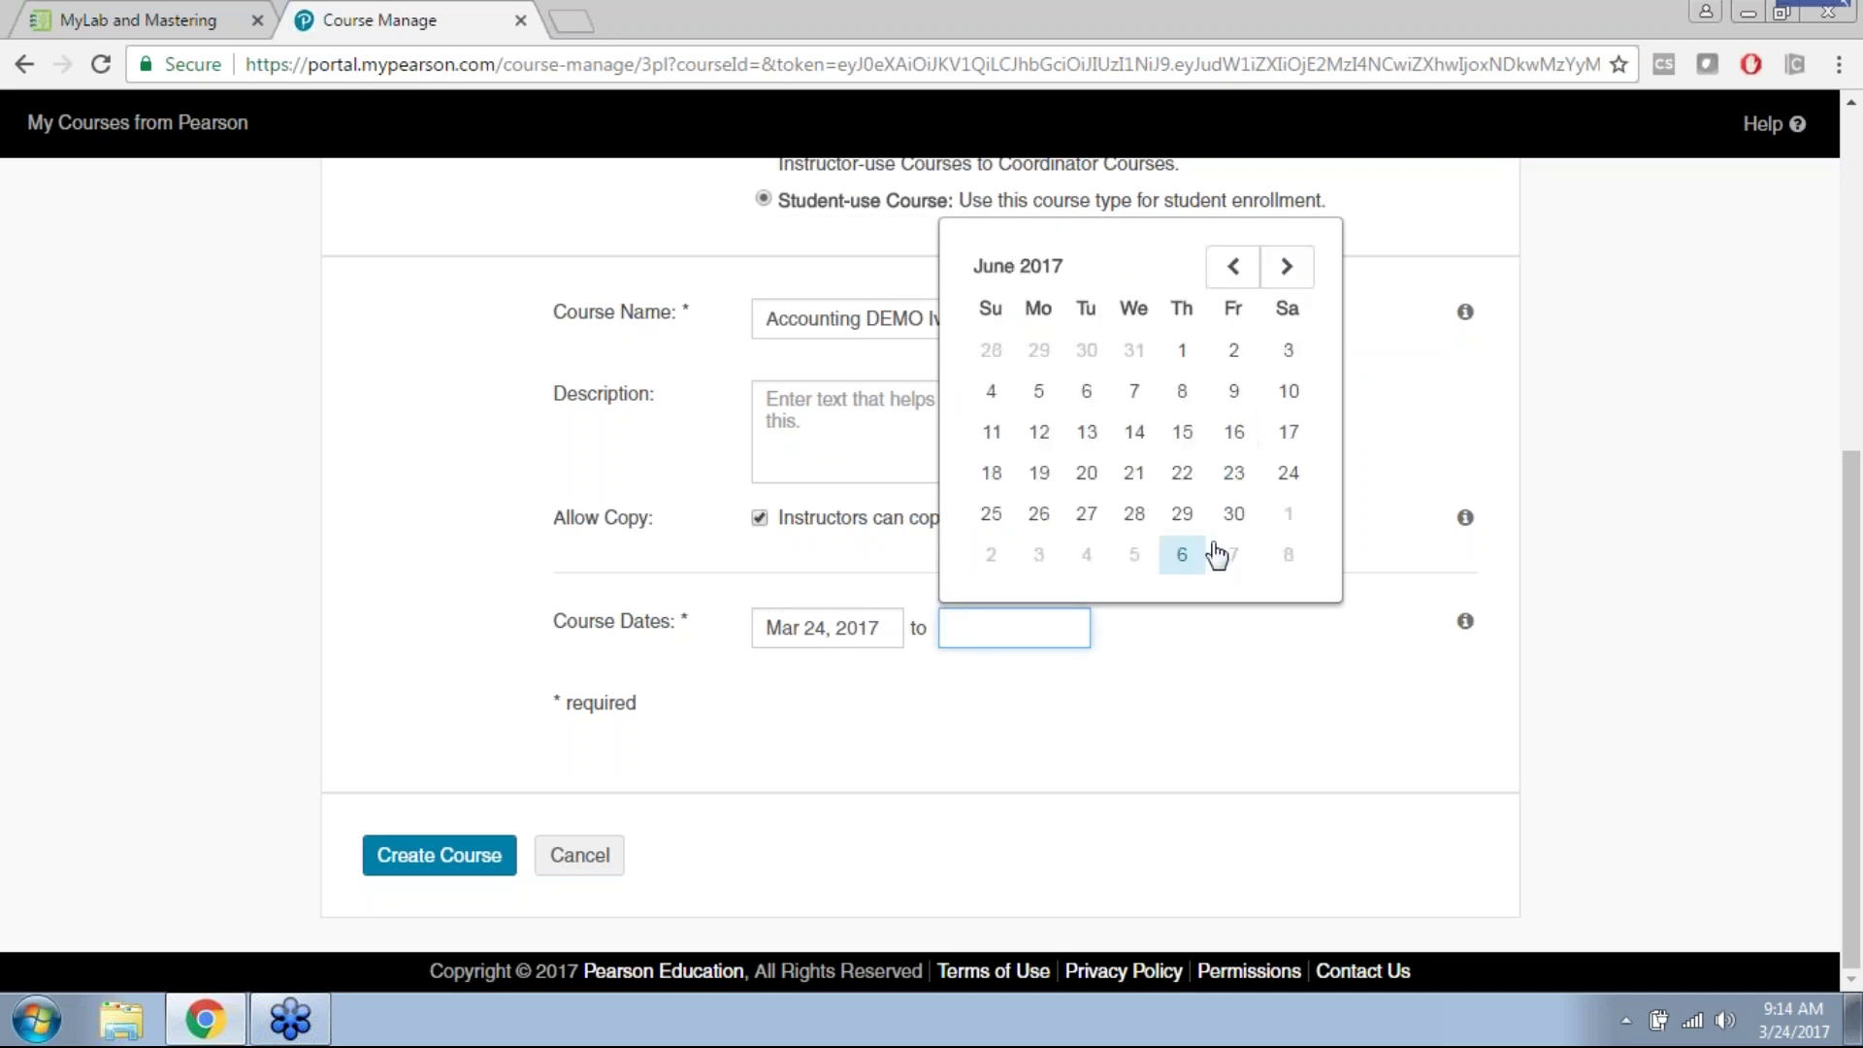
pyautogui.click(1233, 513)
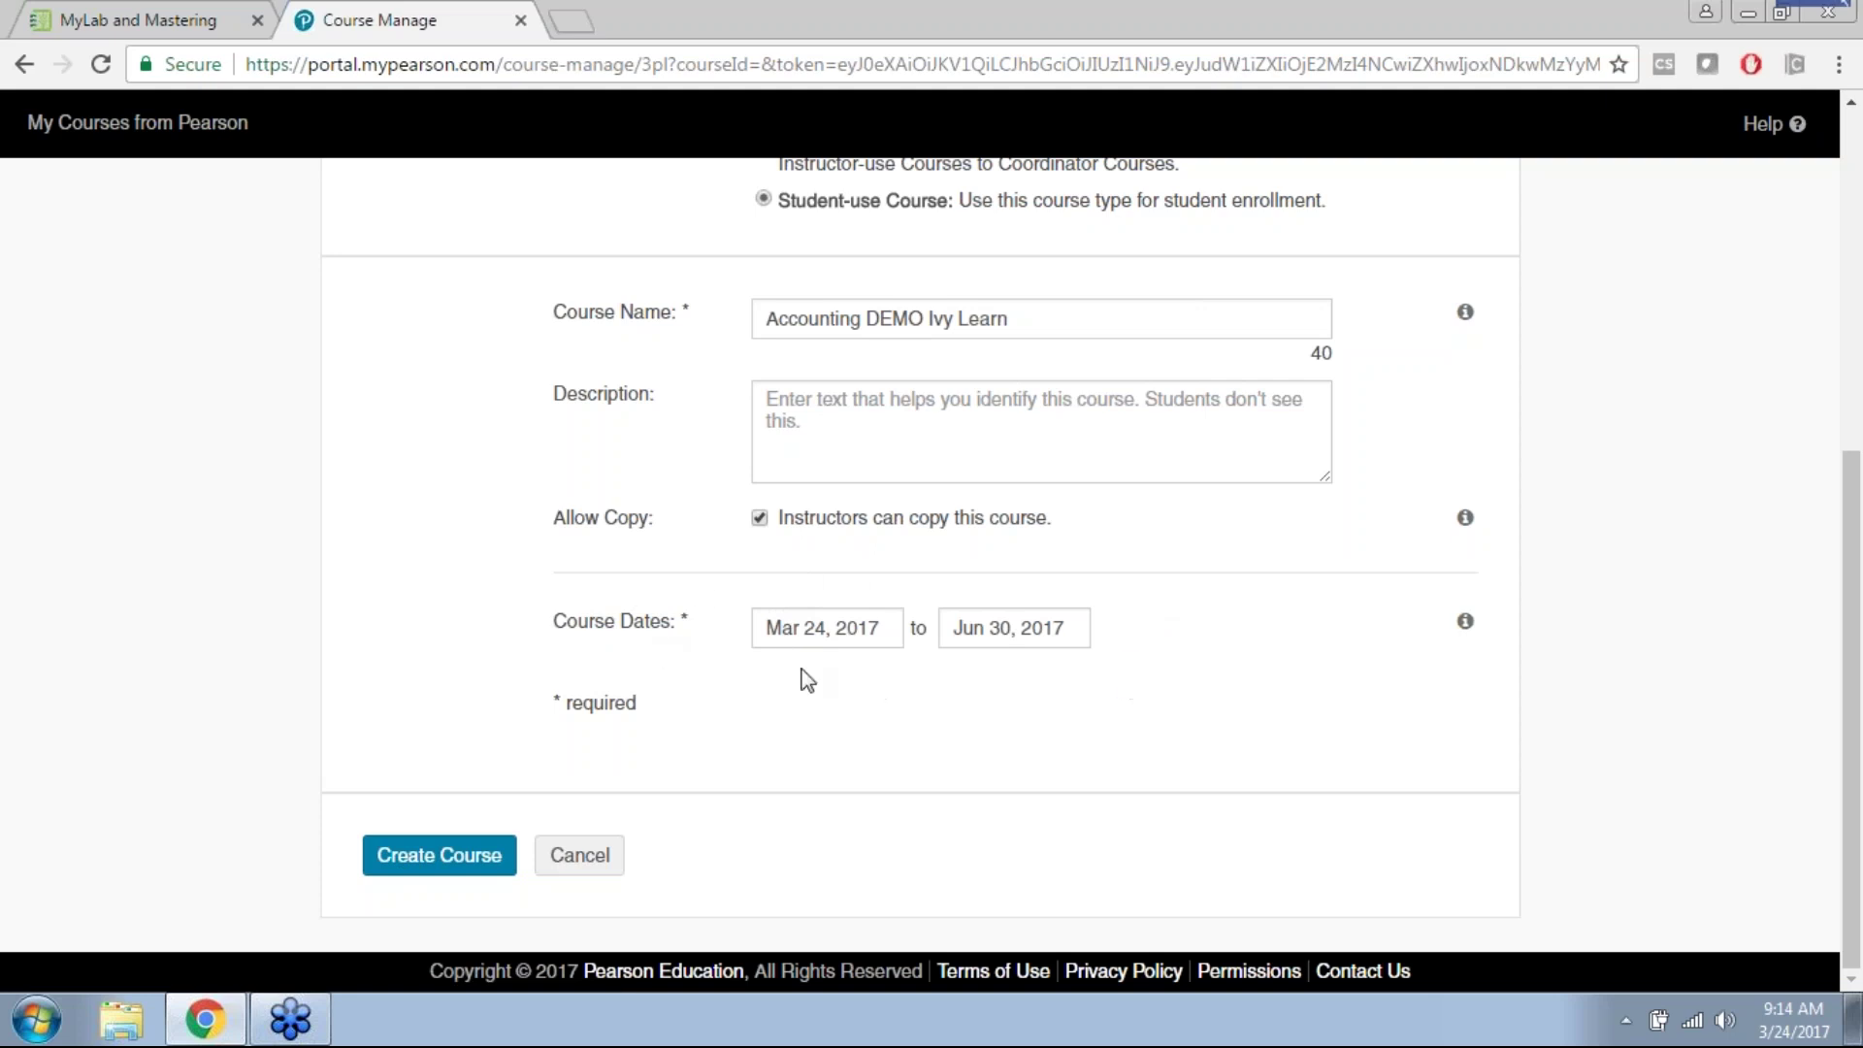
pyautogui.click(433, 873)
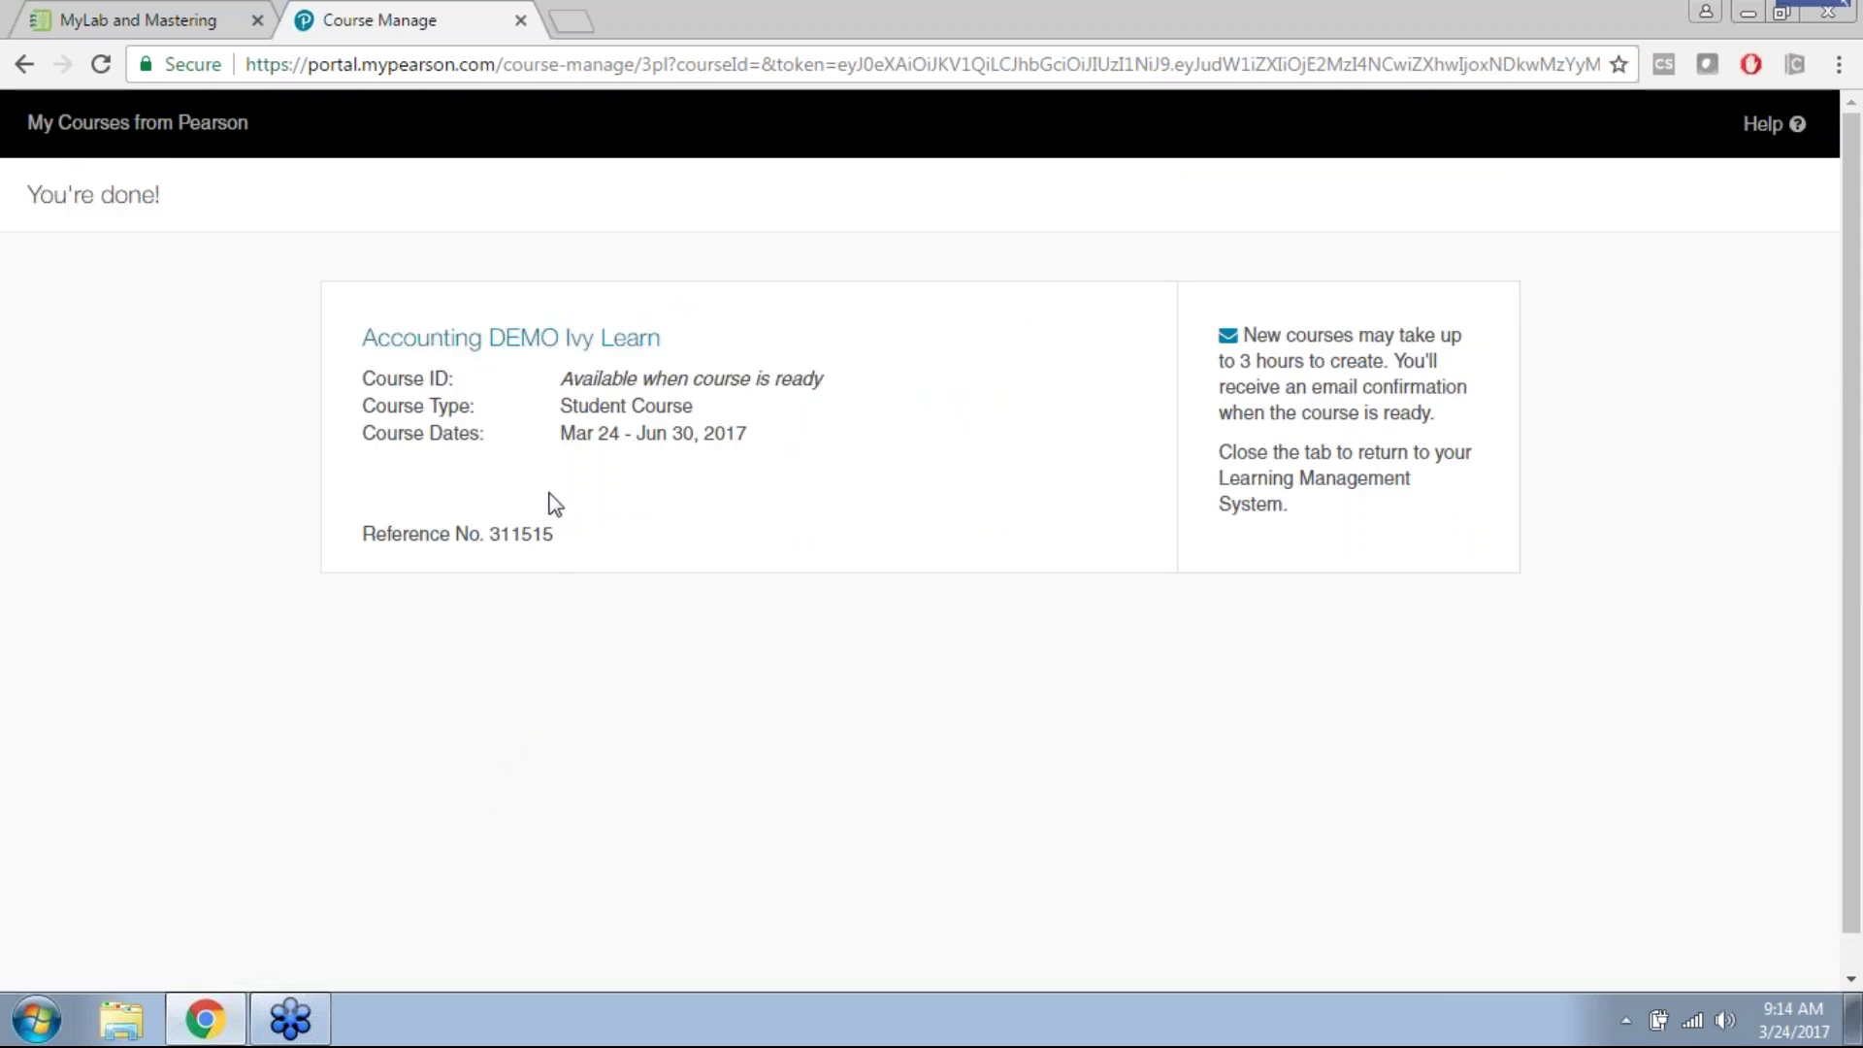
# Step: Highlight the course reference number on the confirmation page, then return to the IvyLearn tab
pyautogui.moveTo(555, 533); pyautogui.dragTo(491, 534)
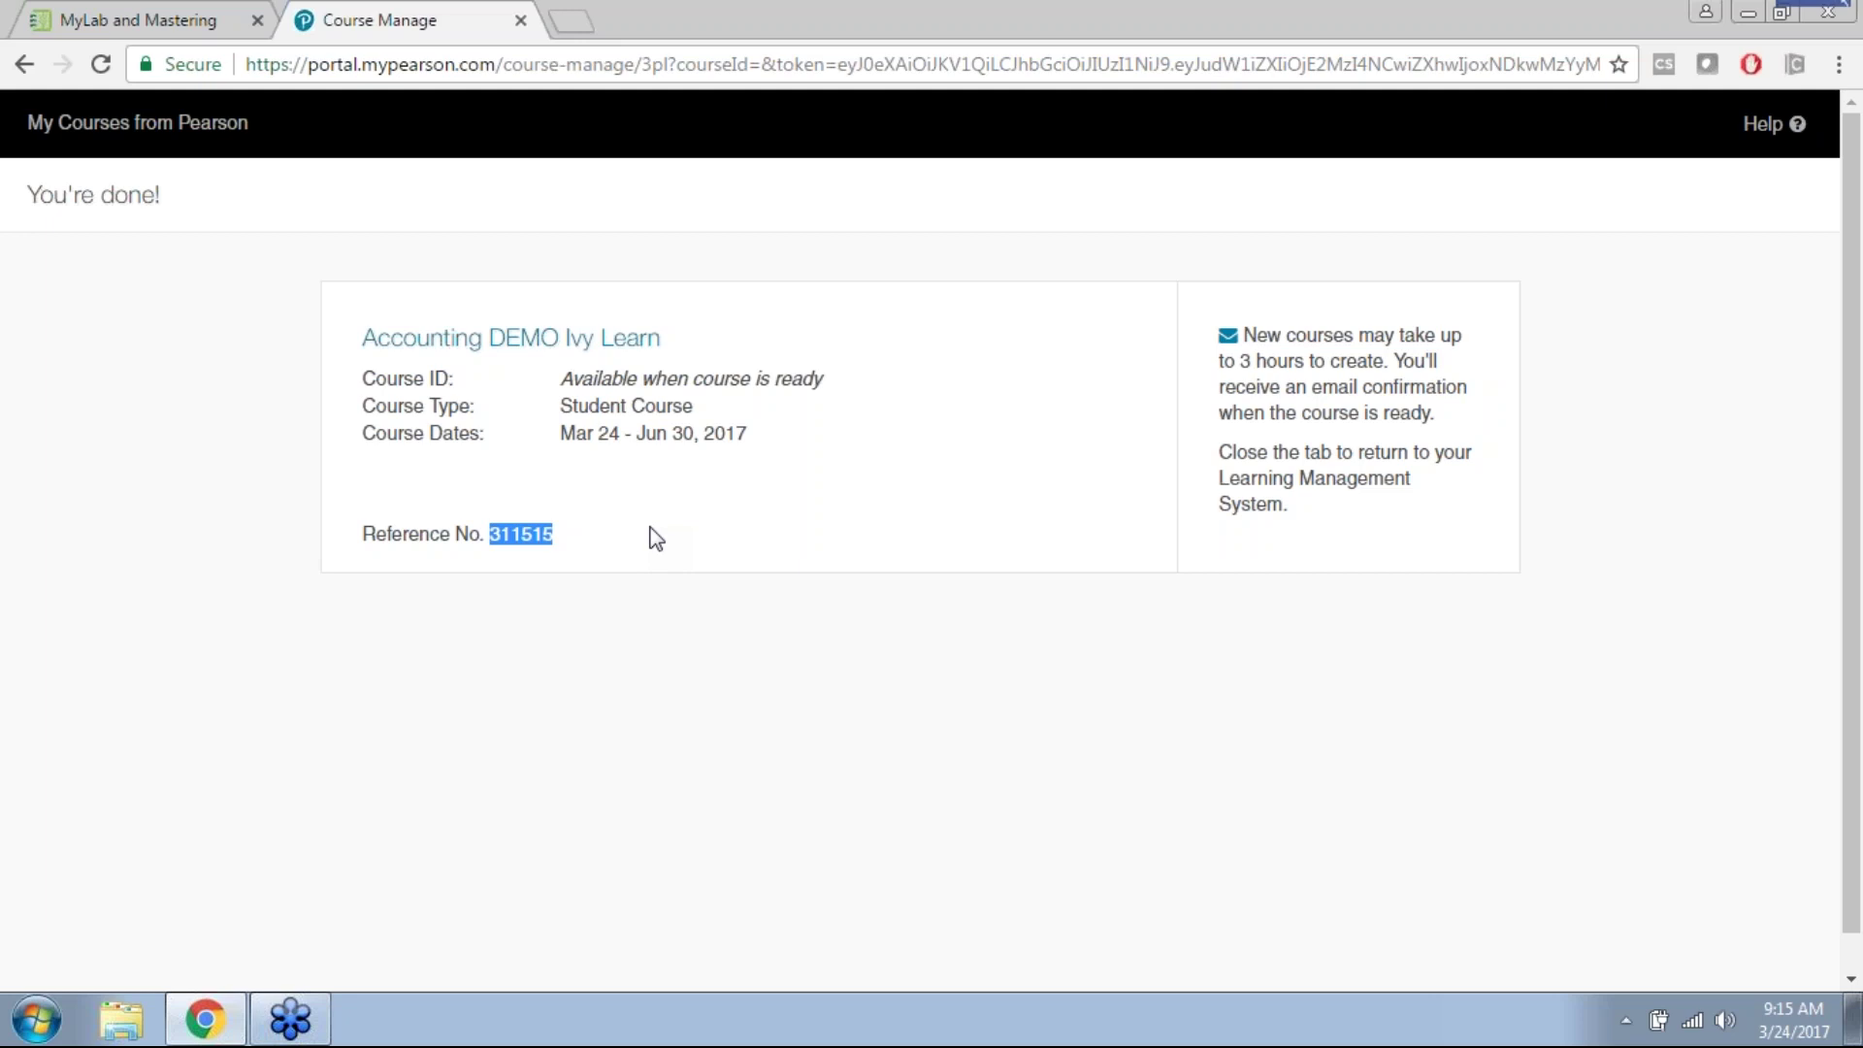
pyautogui.click(657, 538)
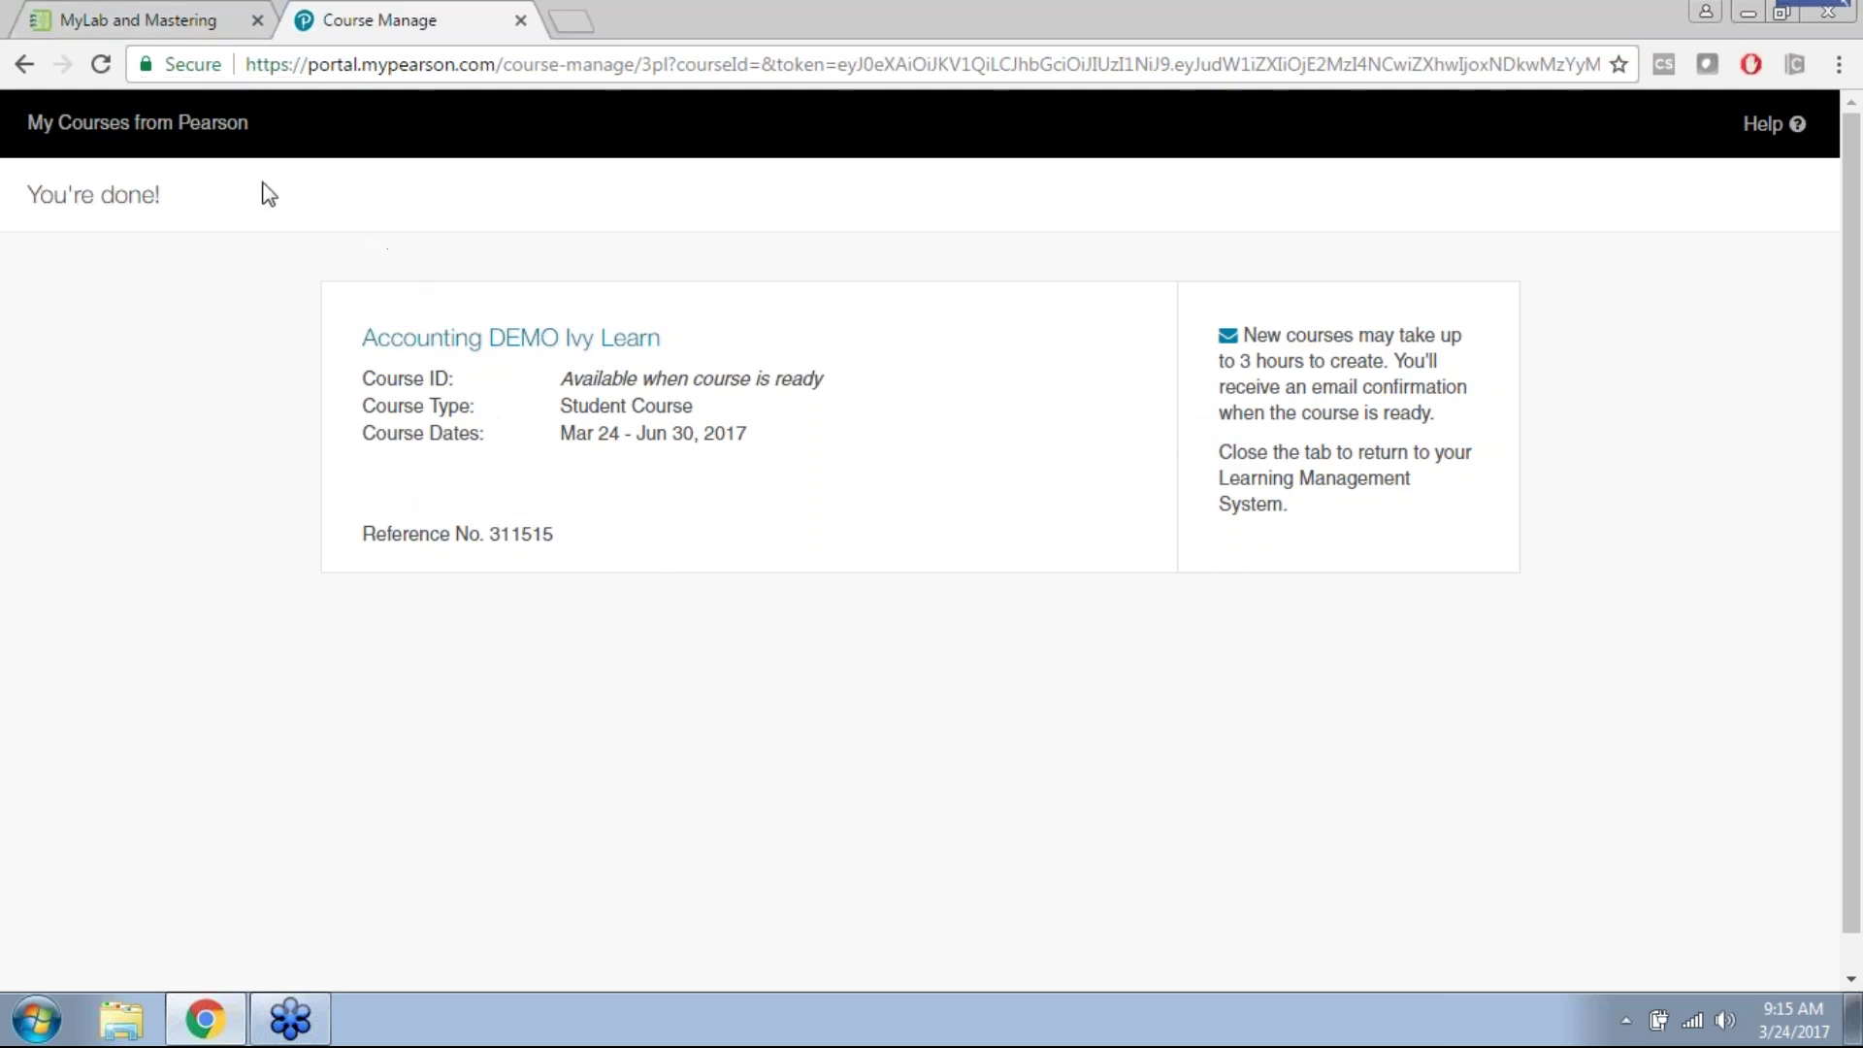
pyautogui.click(114, 21)
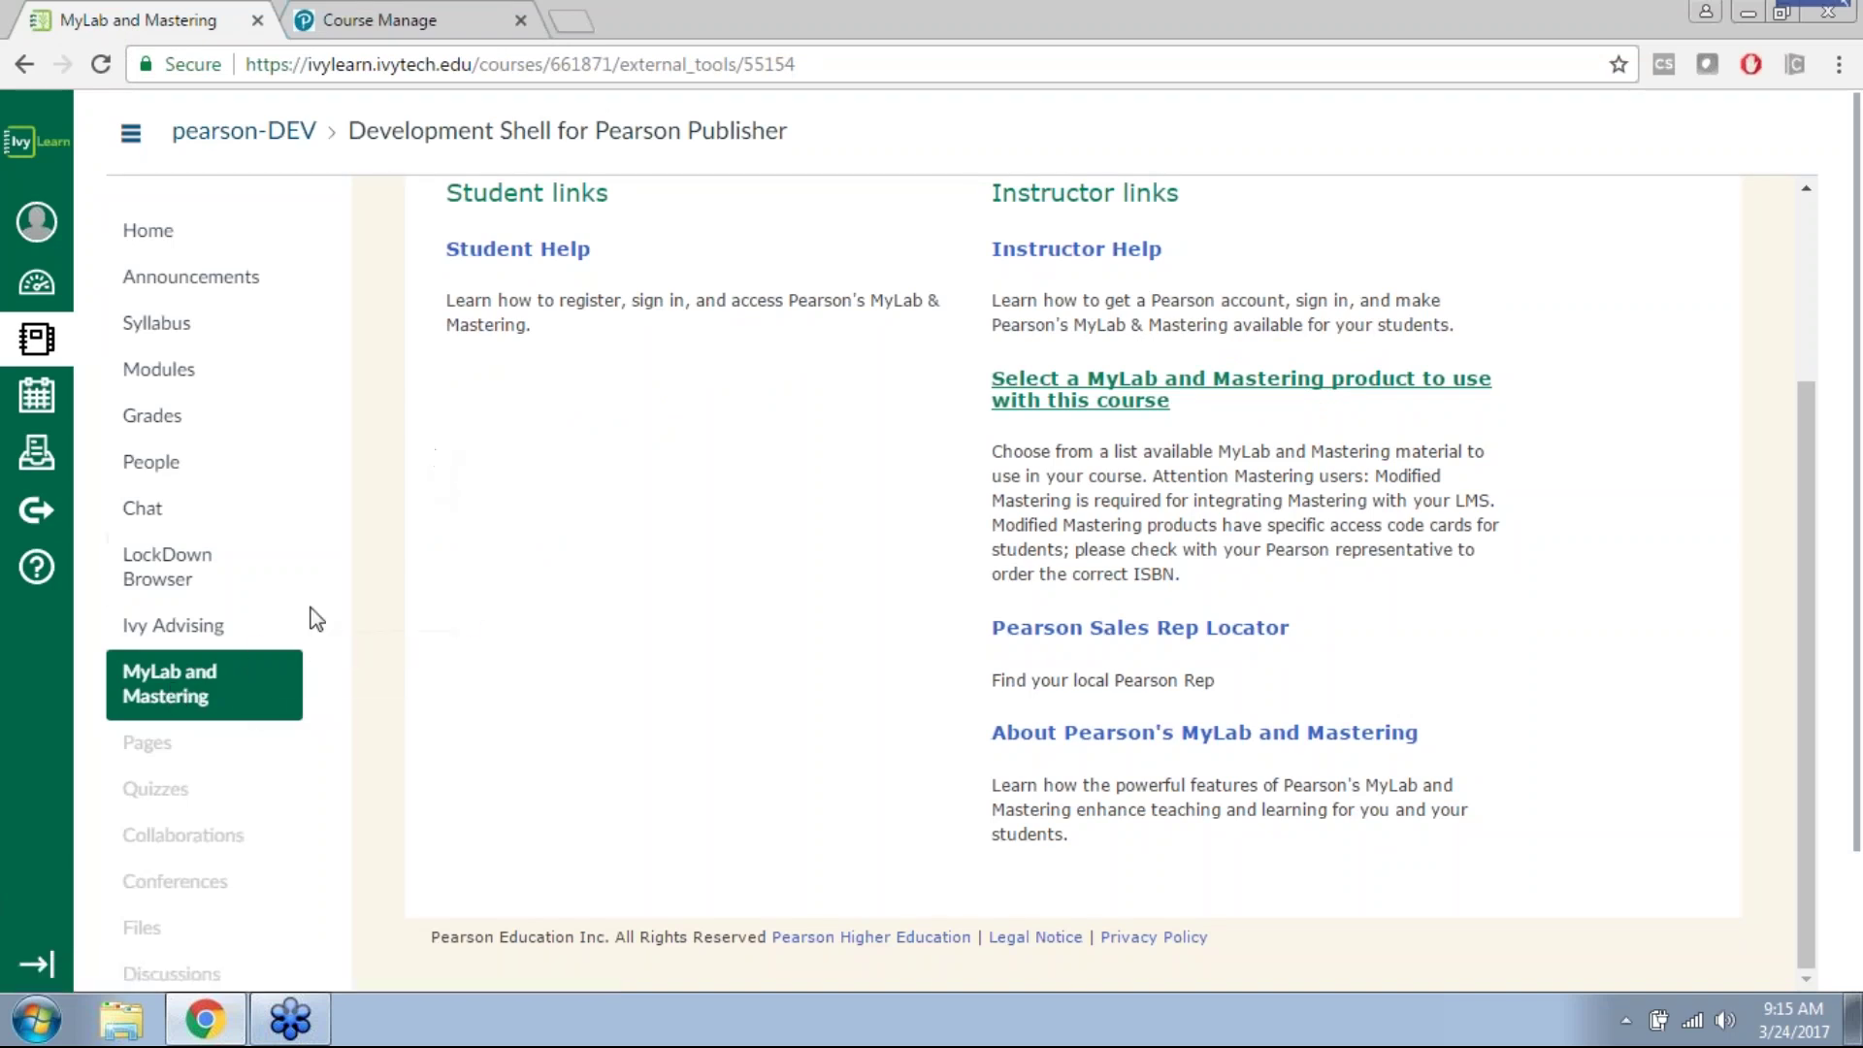
# Step: Reload the MyLab and Mastering course page and expand its Support Tools section
pyautogui.click(220, 695)
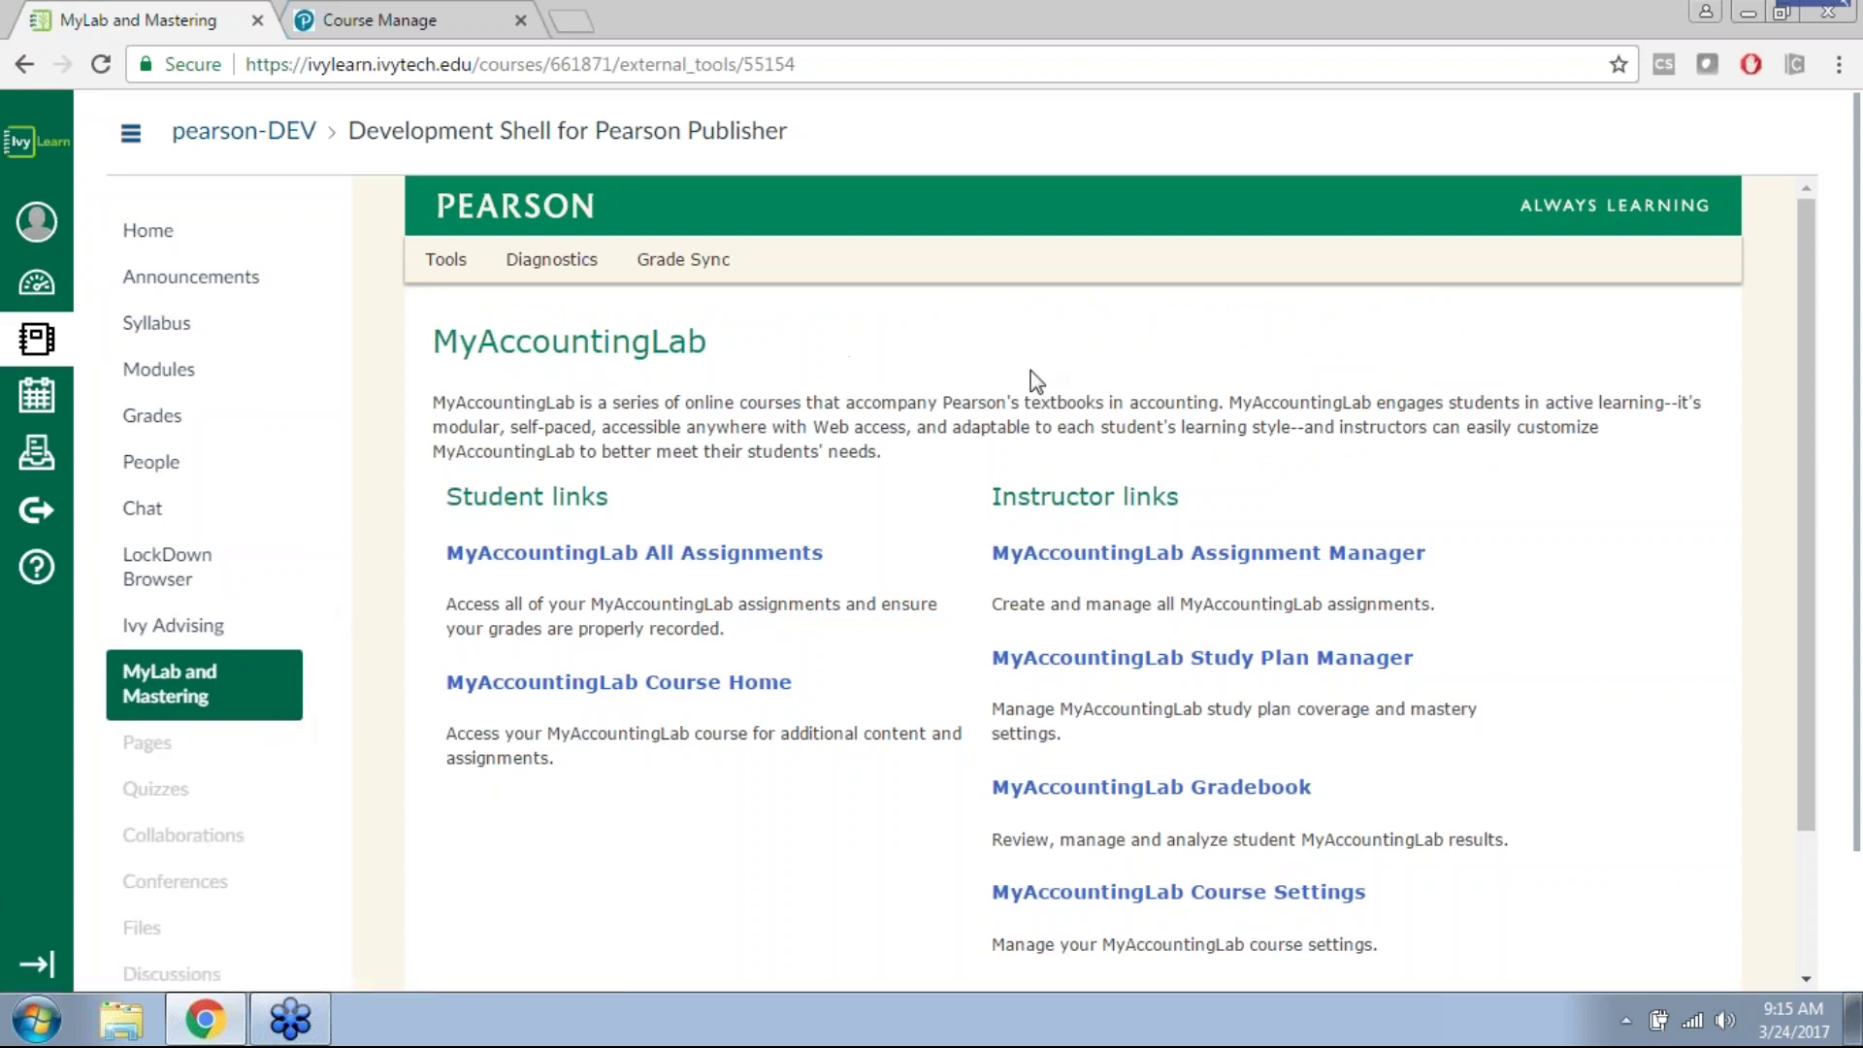
pyautogui.scroll(-3, 1028, 379)
pyautogui.scroll(3, 985, 729)
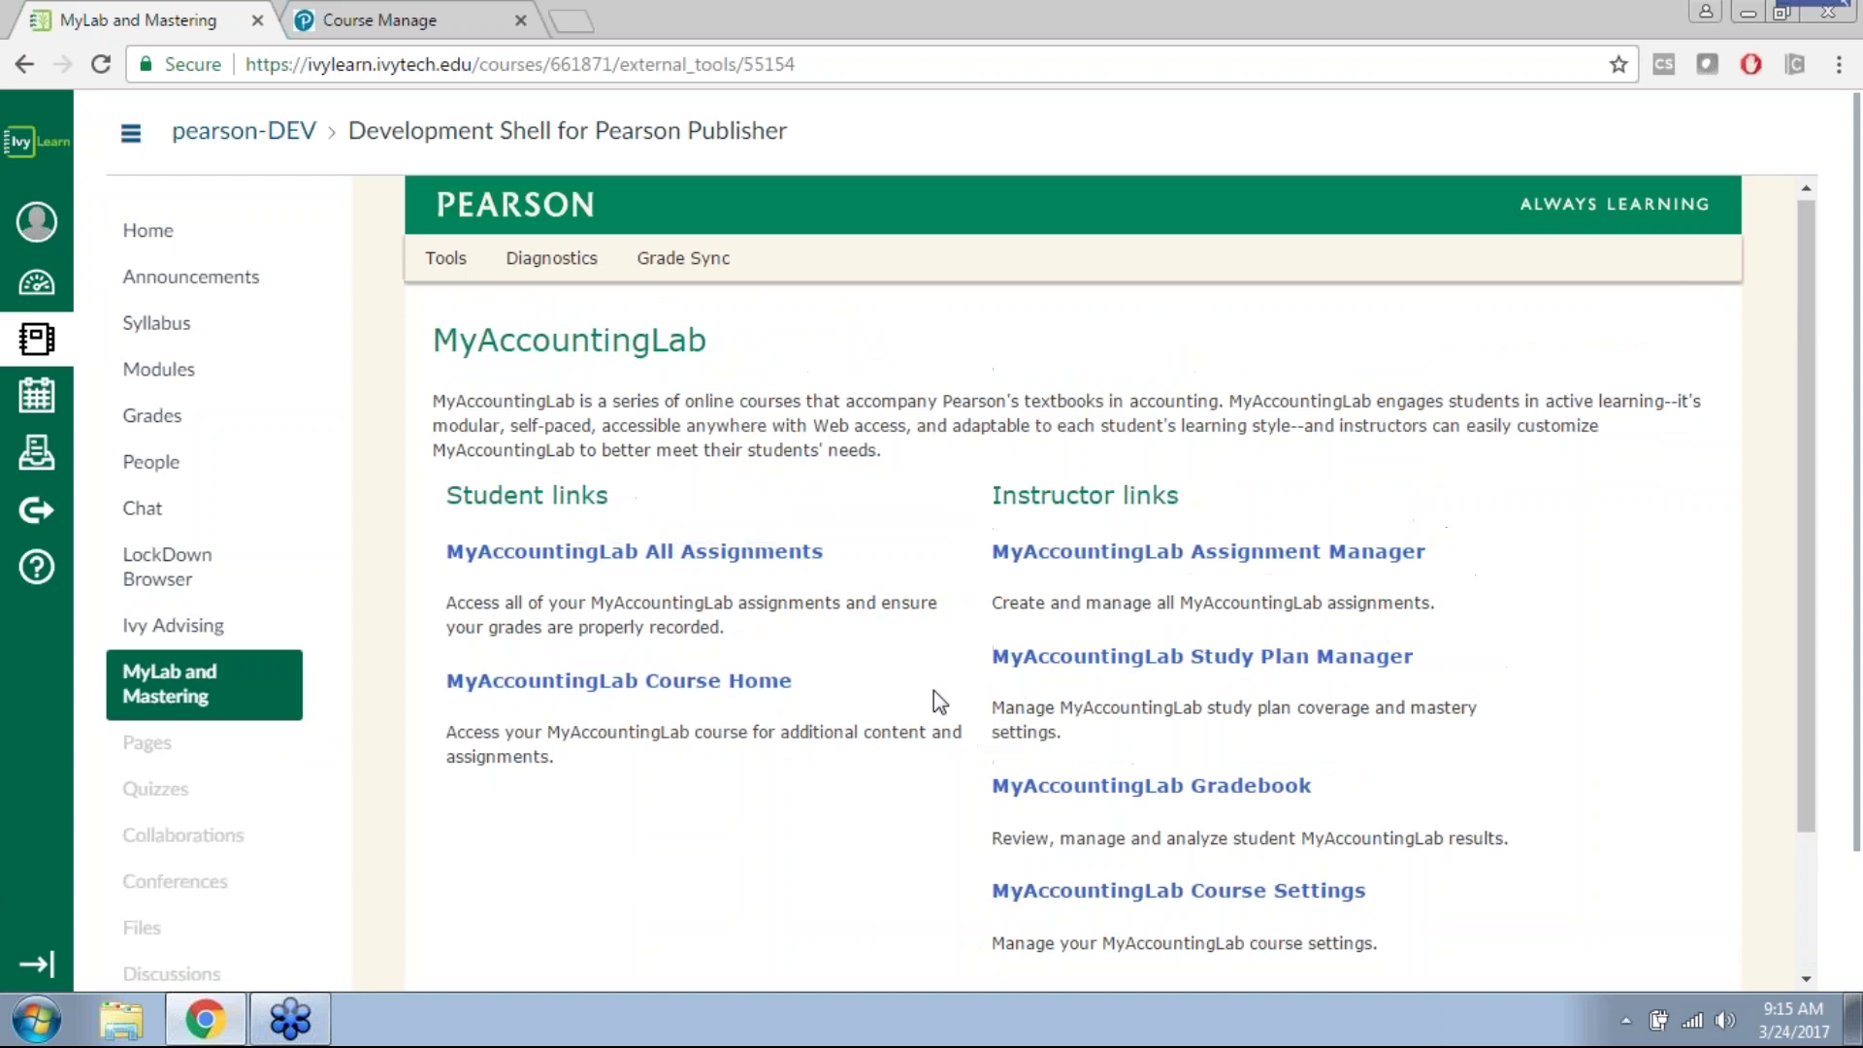
pyautogui.scroll(-2, 933, 690)
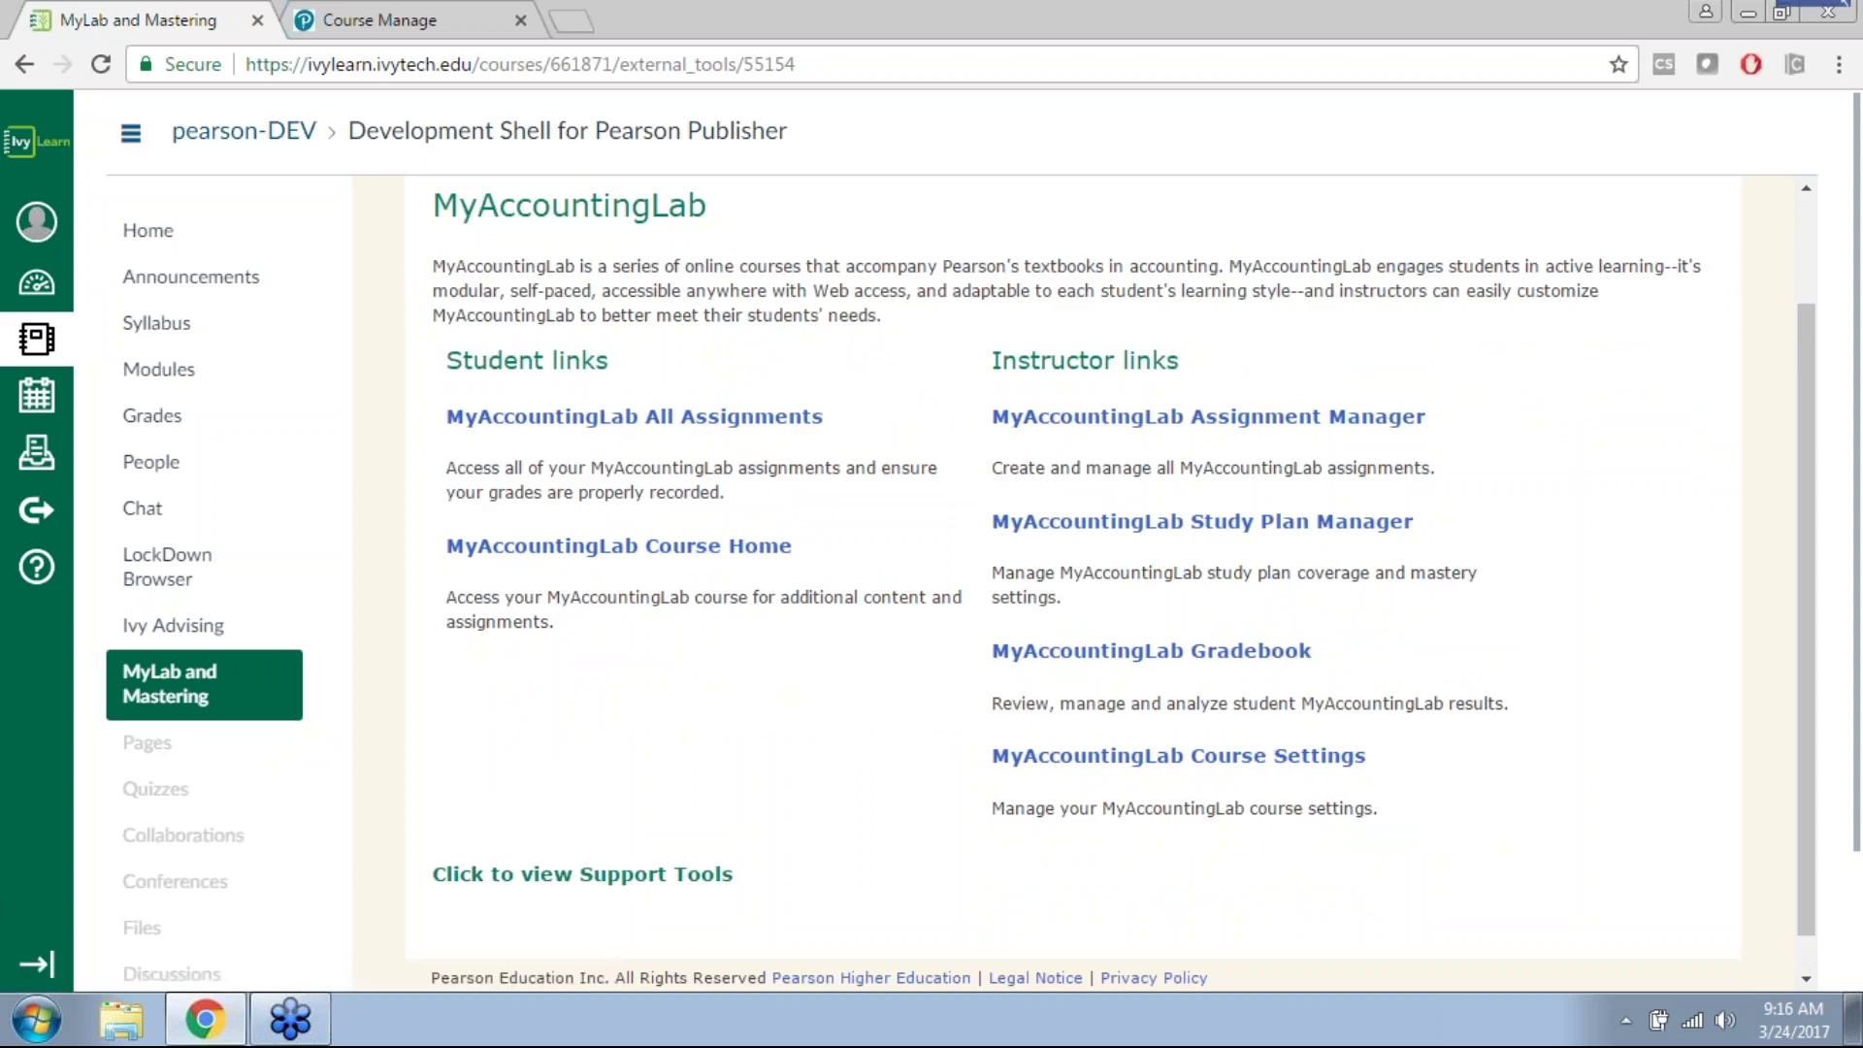
pyautogui.scroll(2, 499, 365)
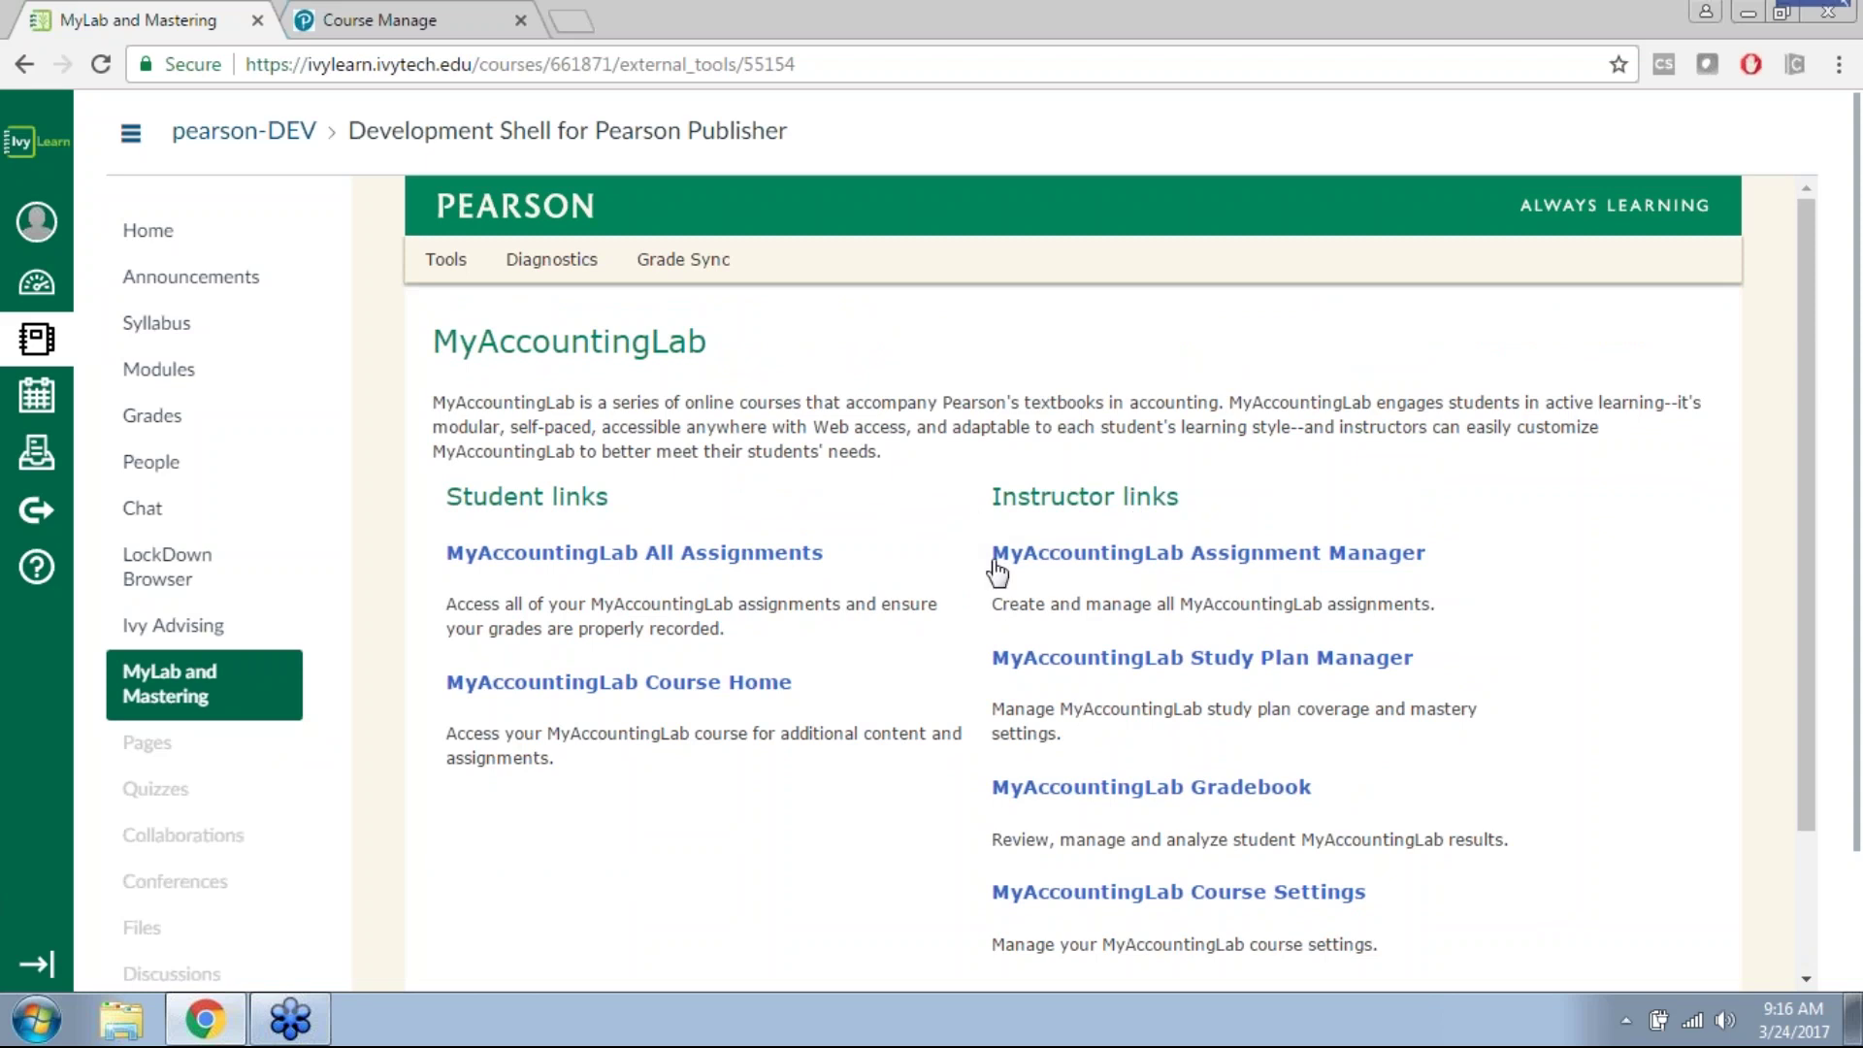
pyautogui.scroll(-2, 997, 573)
pyautogui.scroll(3, 939, 496)
pyautogui.scroll(-3, 939, 497)
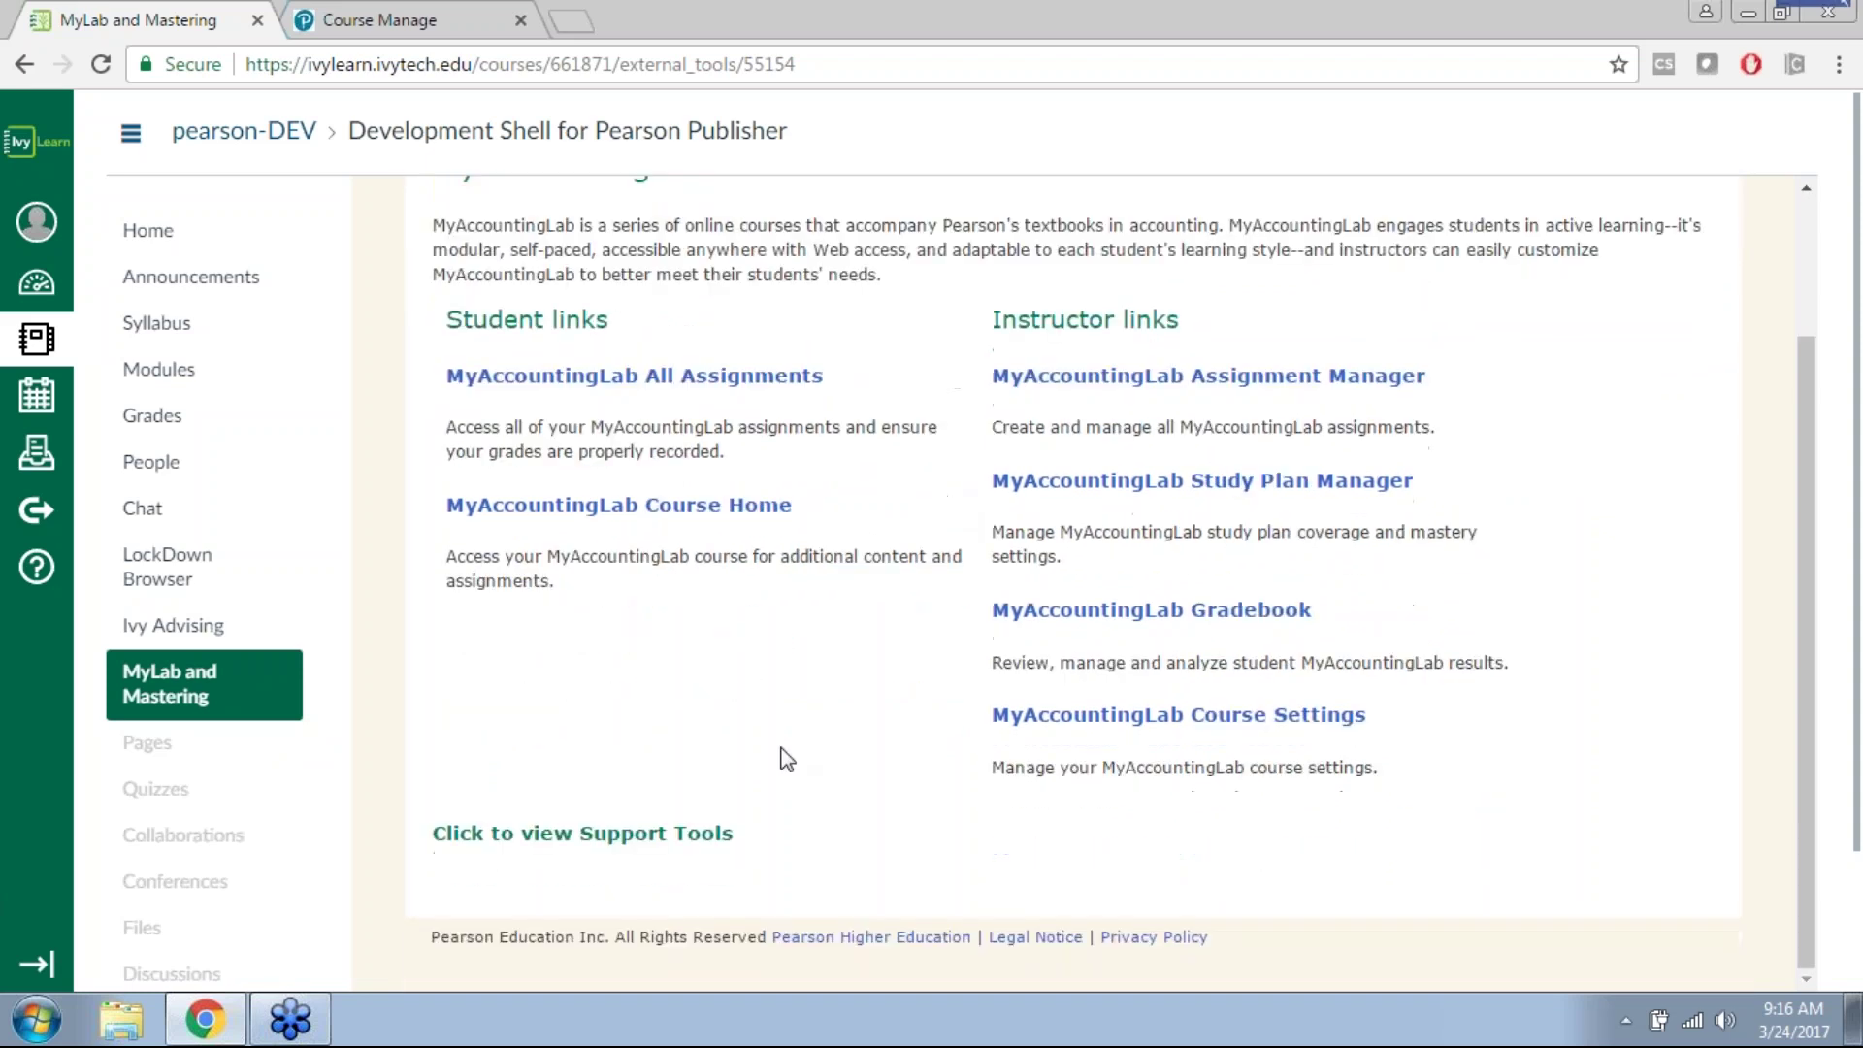
pyautogui.click(567, 832)
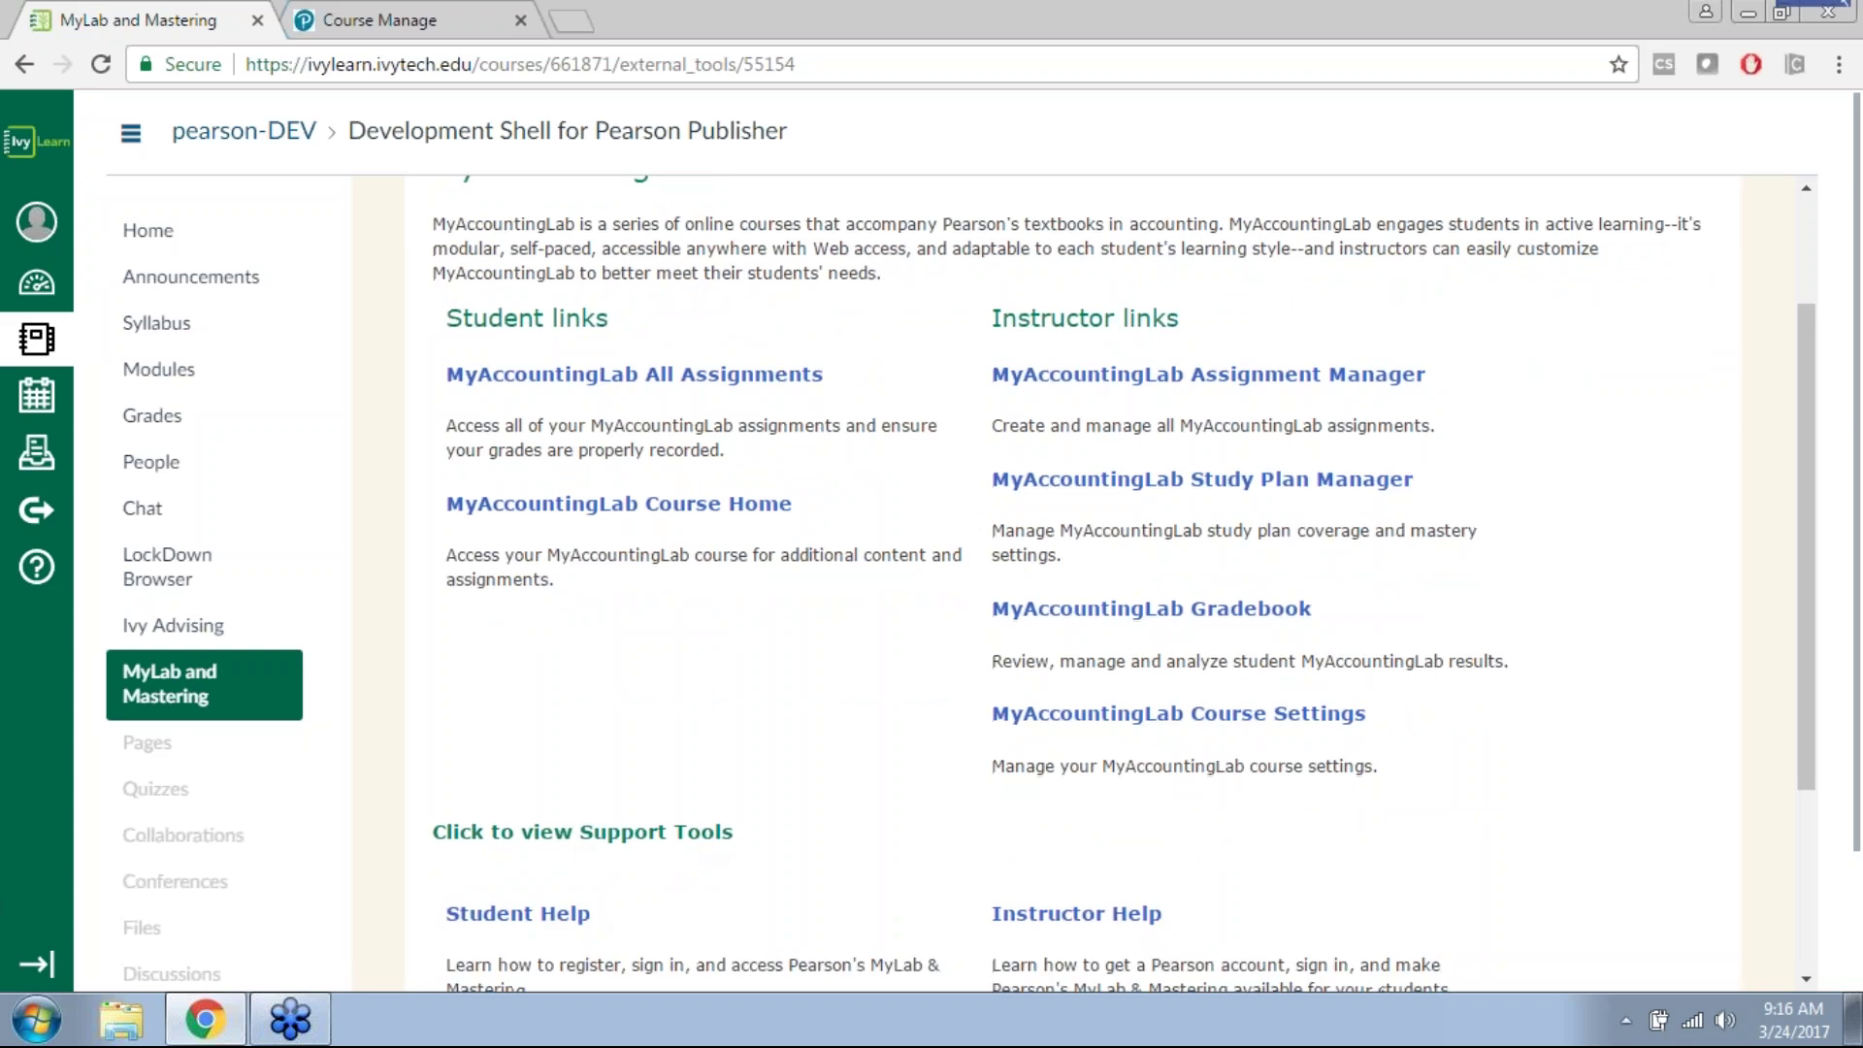
# Step: Highlight and open the Pearson Support for Students and Instructors link
pyautogui.scroll(-3, 690, 805)
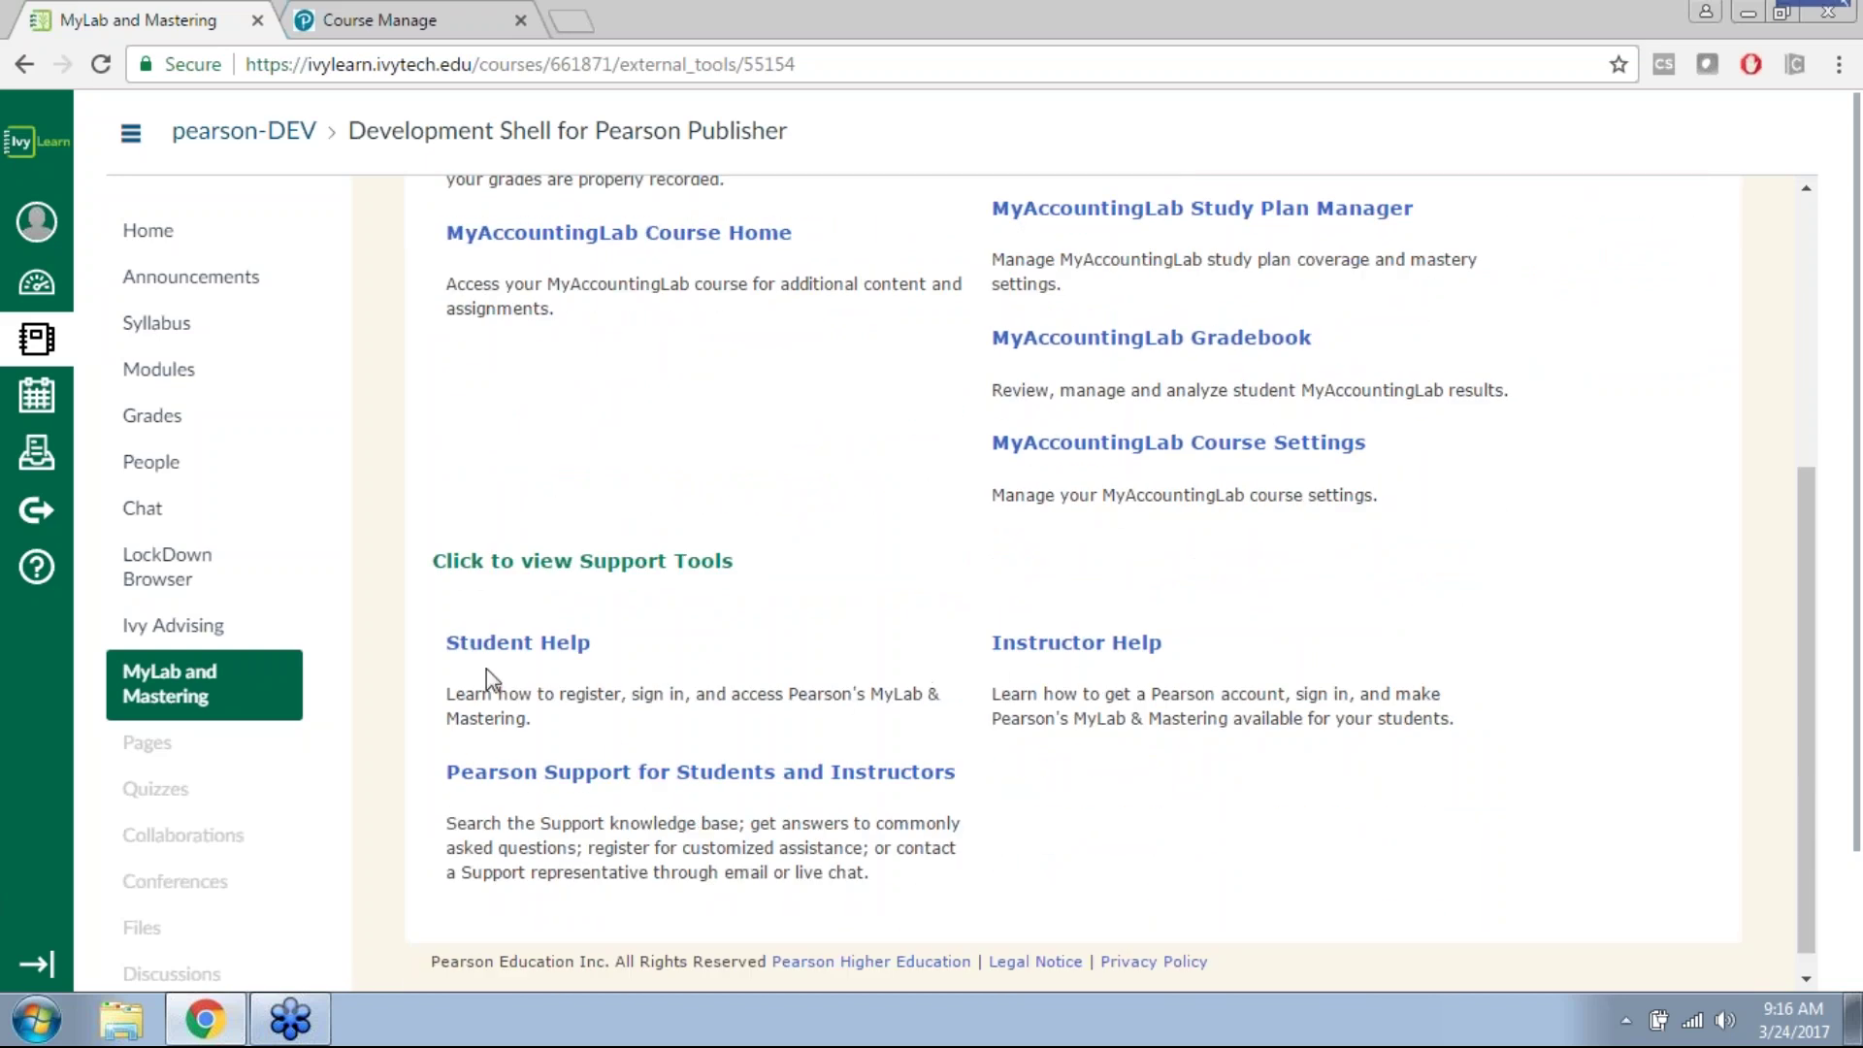
pyautogui.scroll(-1, 1082, 671)
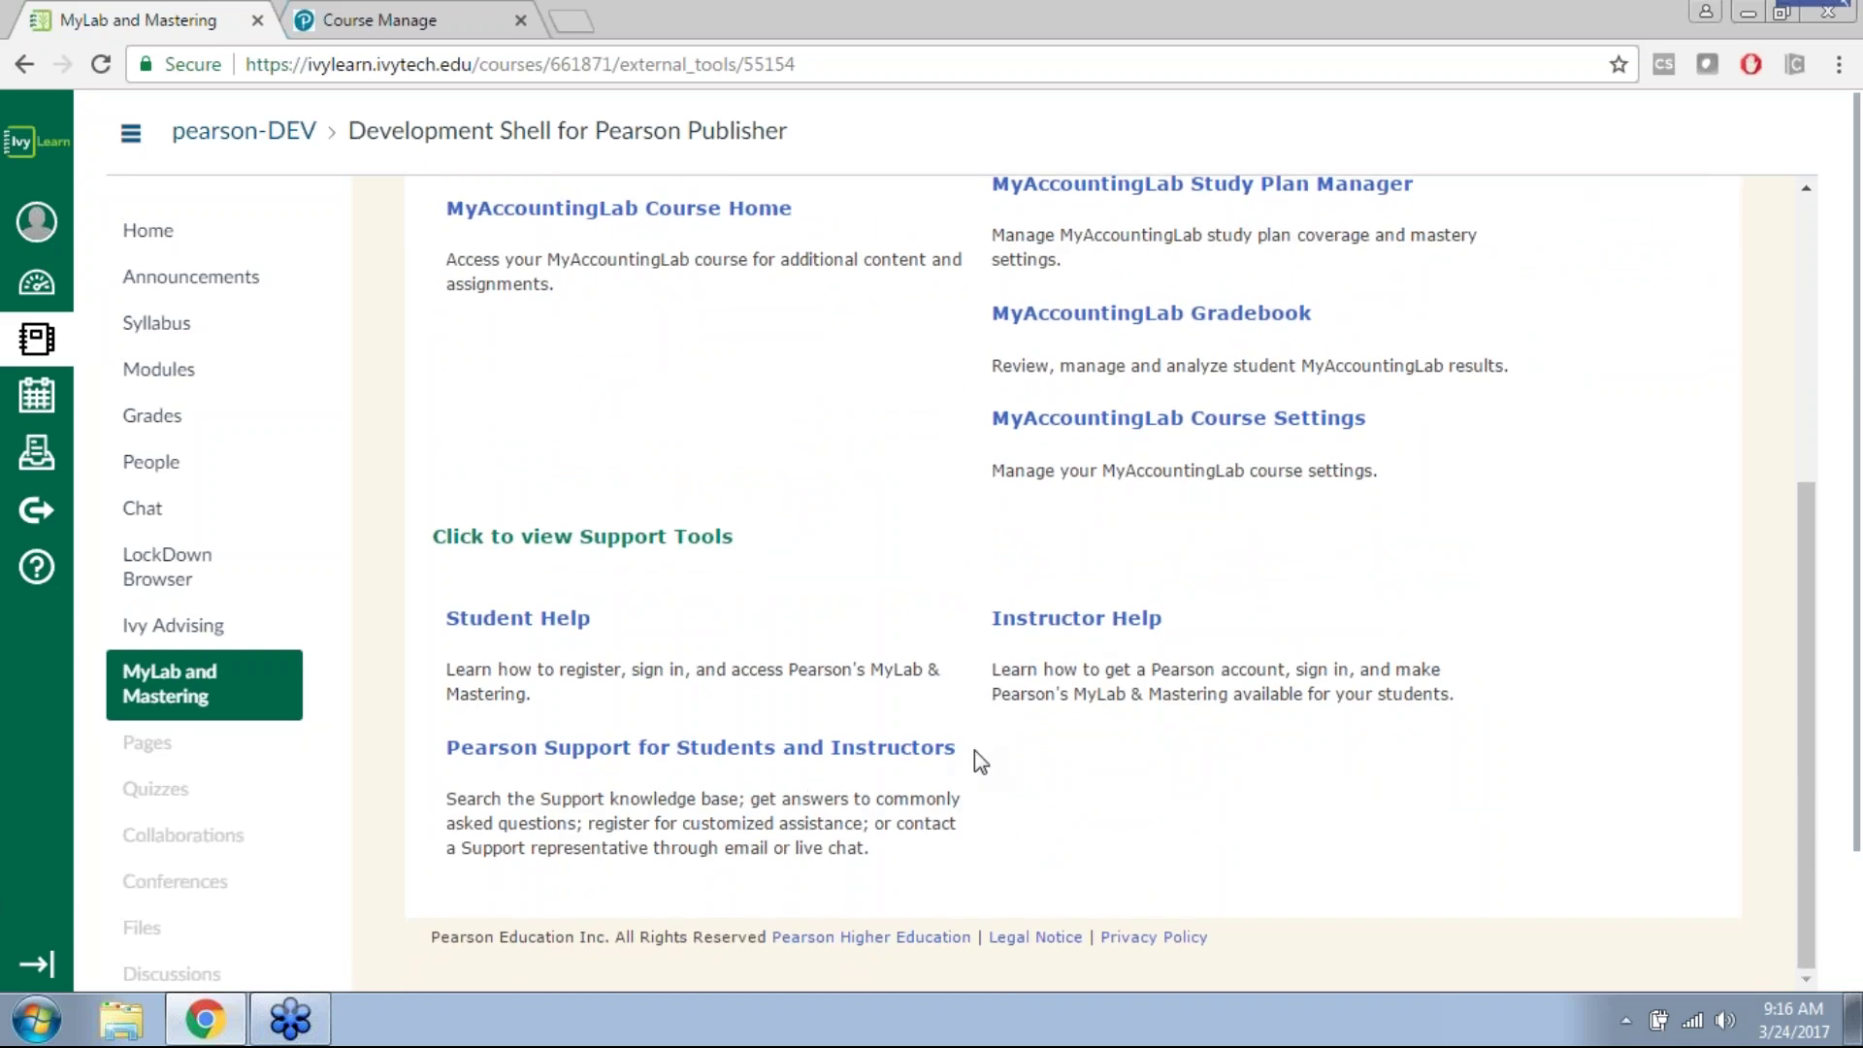
pyautogui.moveTo(968, 748); pyautogui.dragTo(444, 751)
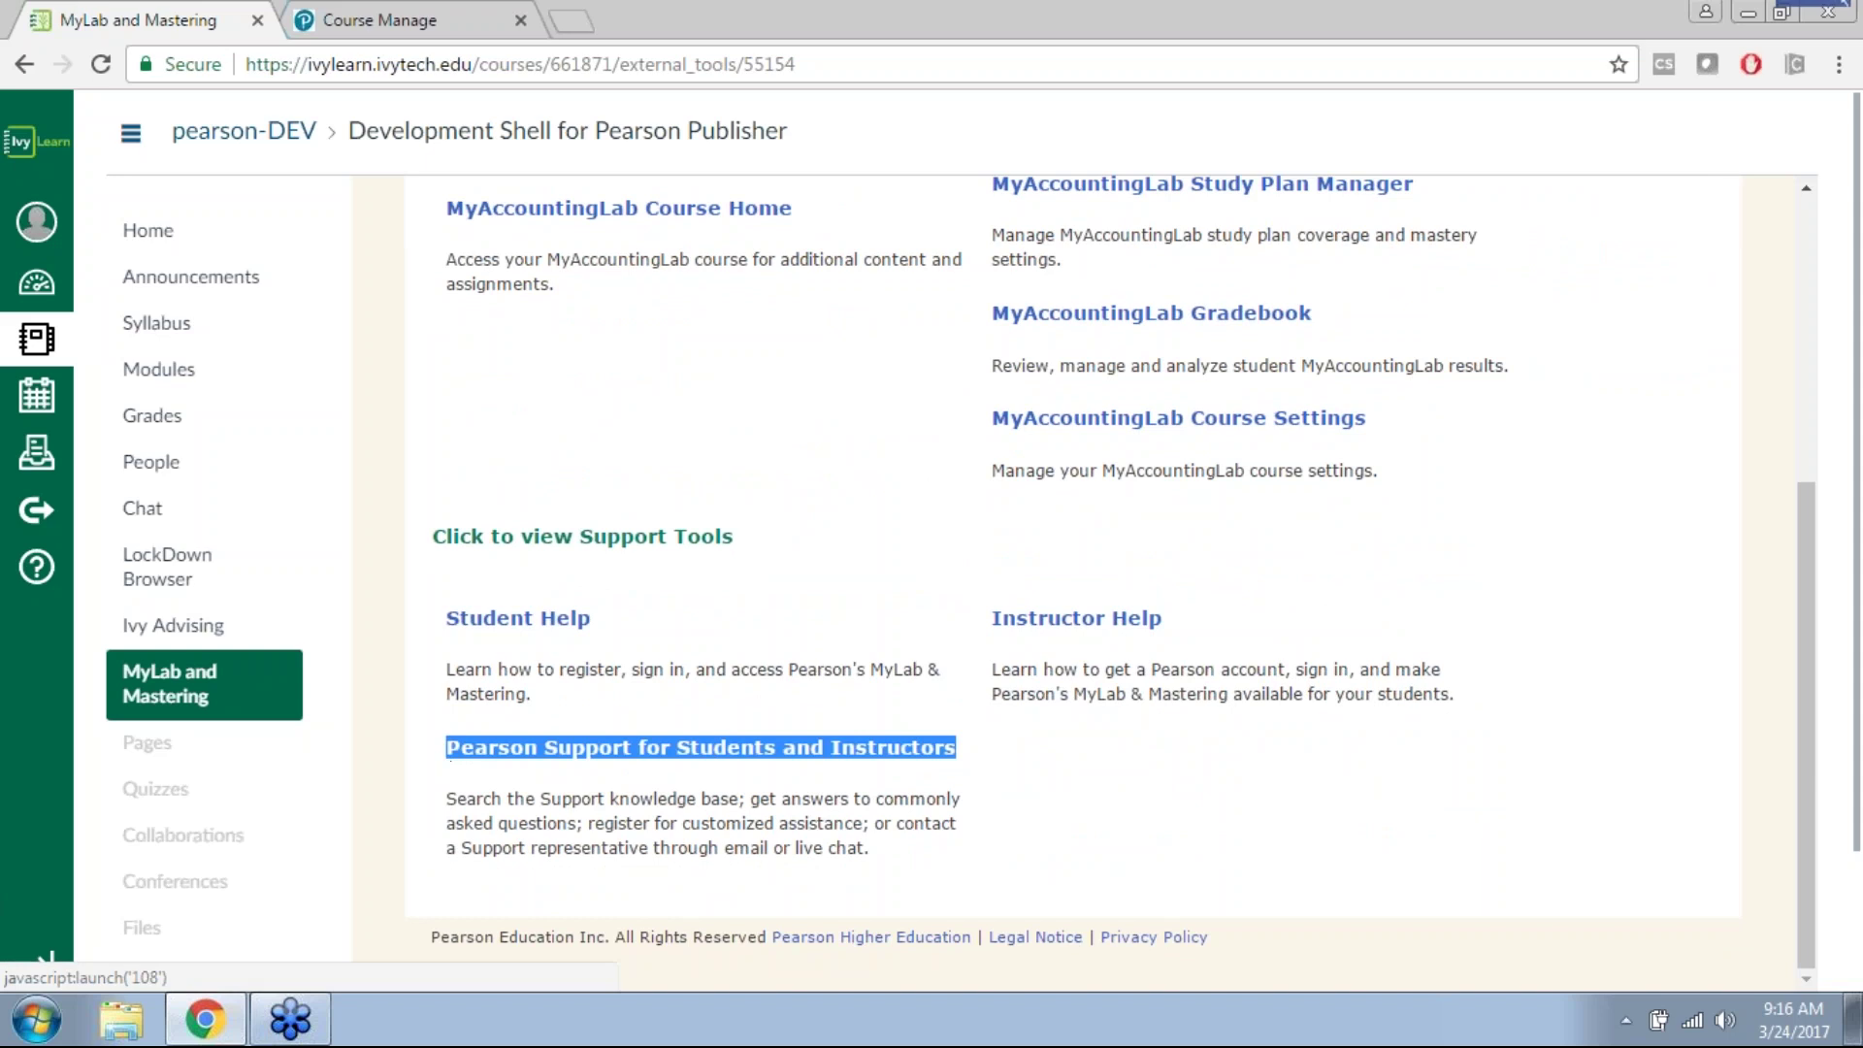
pyautogui.click(546, 824)
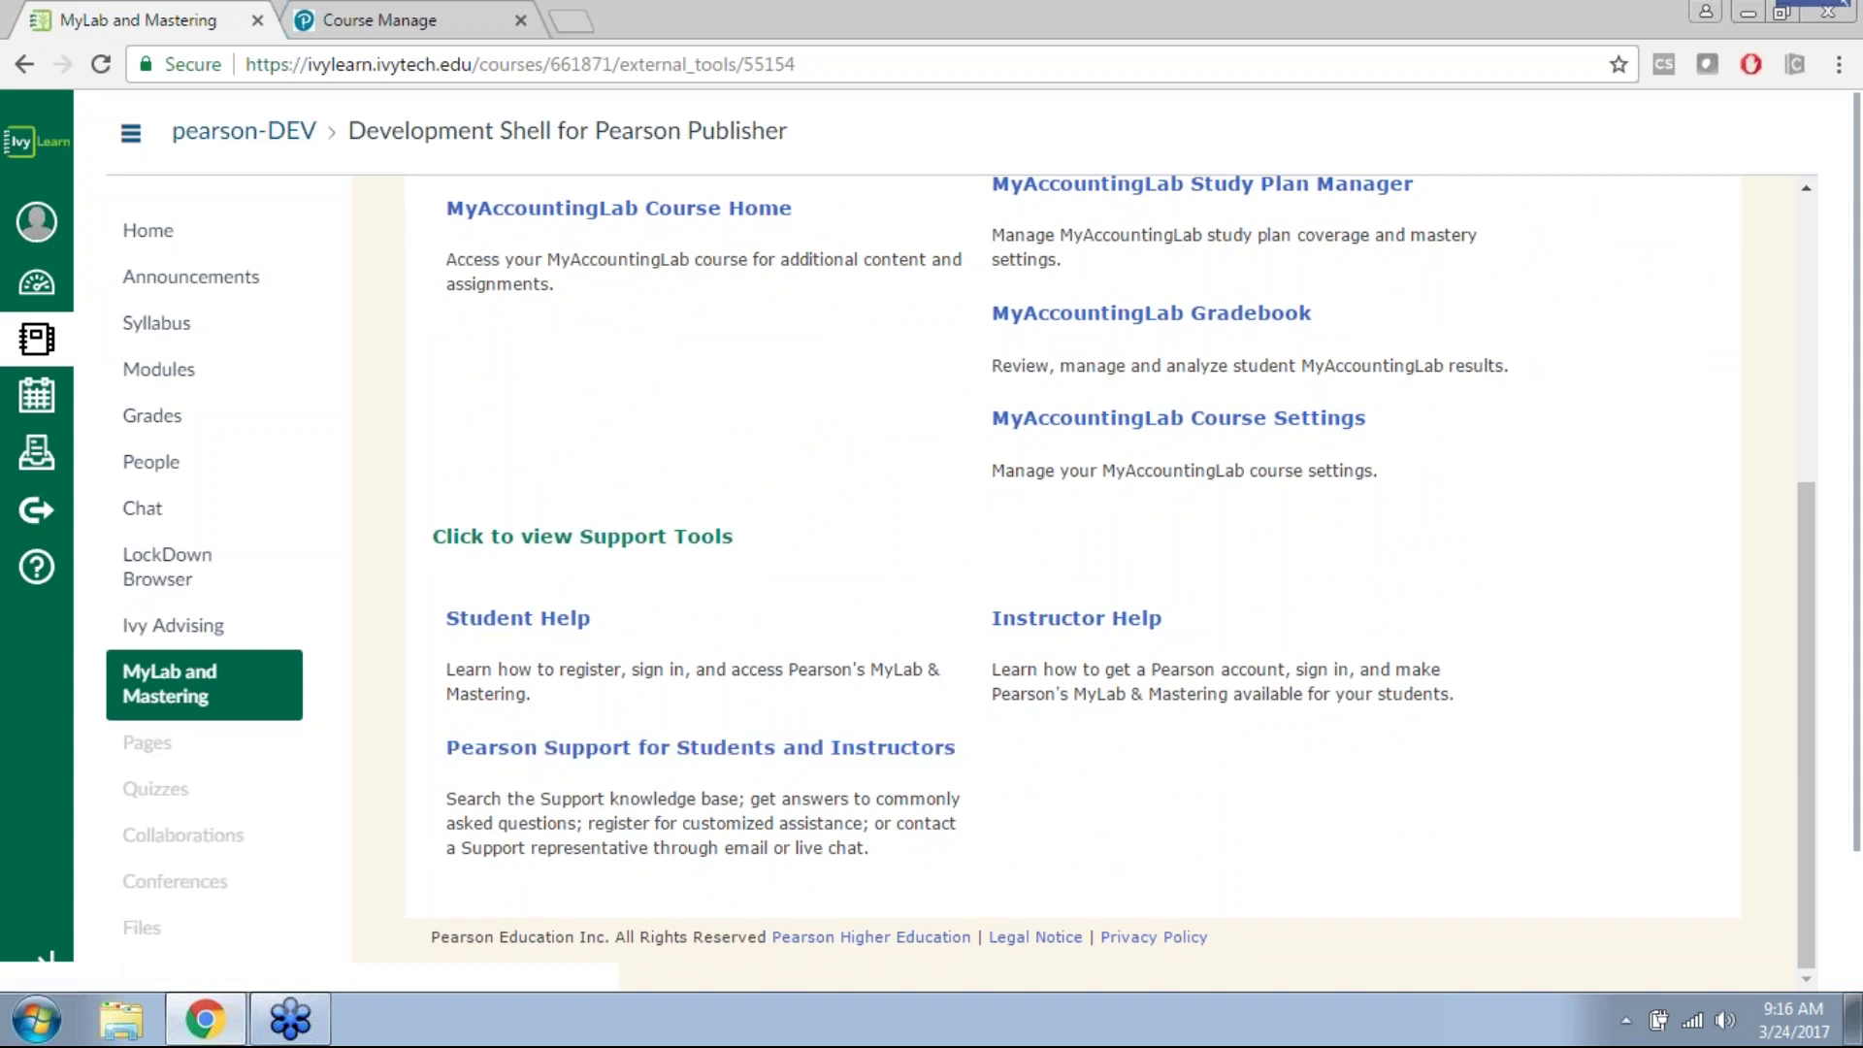
pyautogui.click(541, 748)
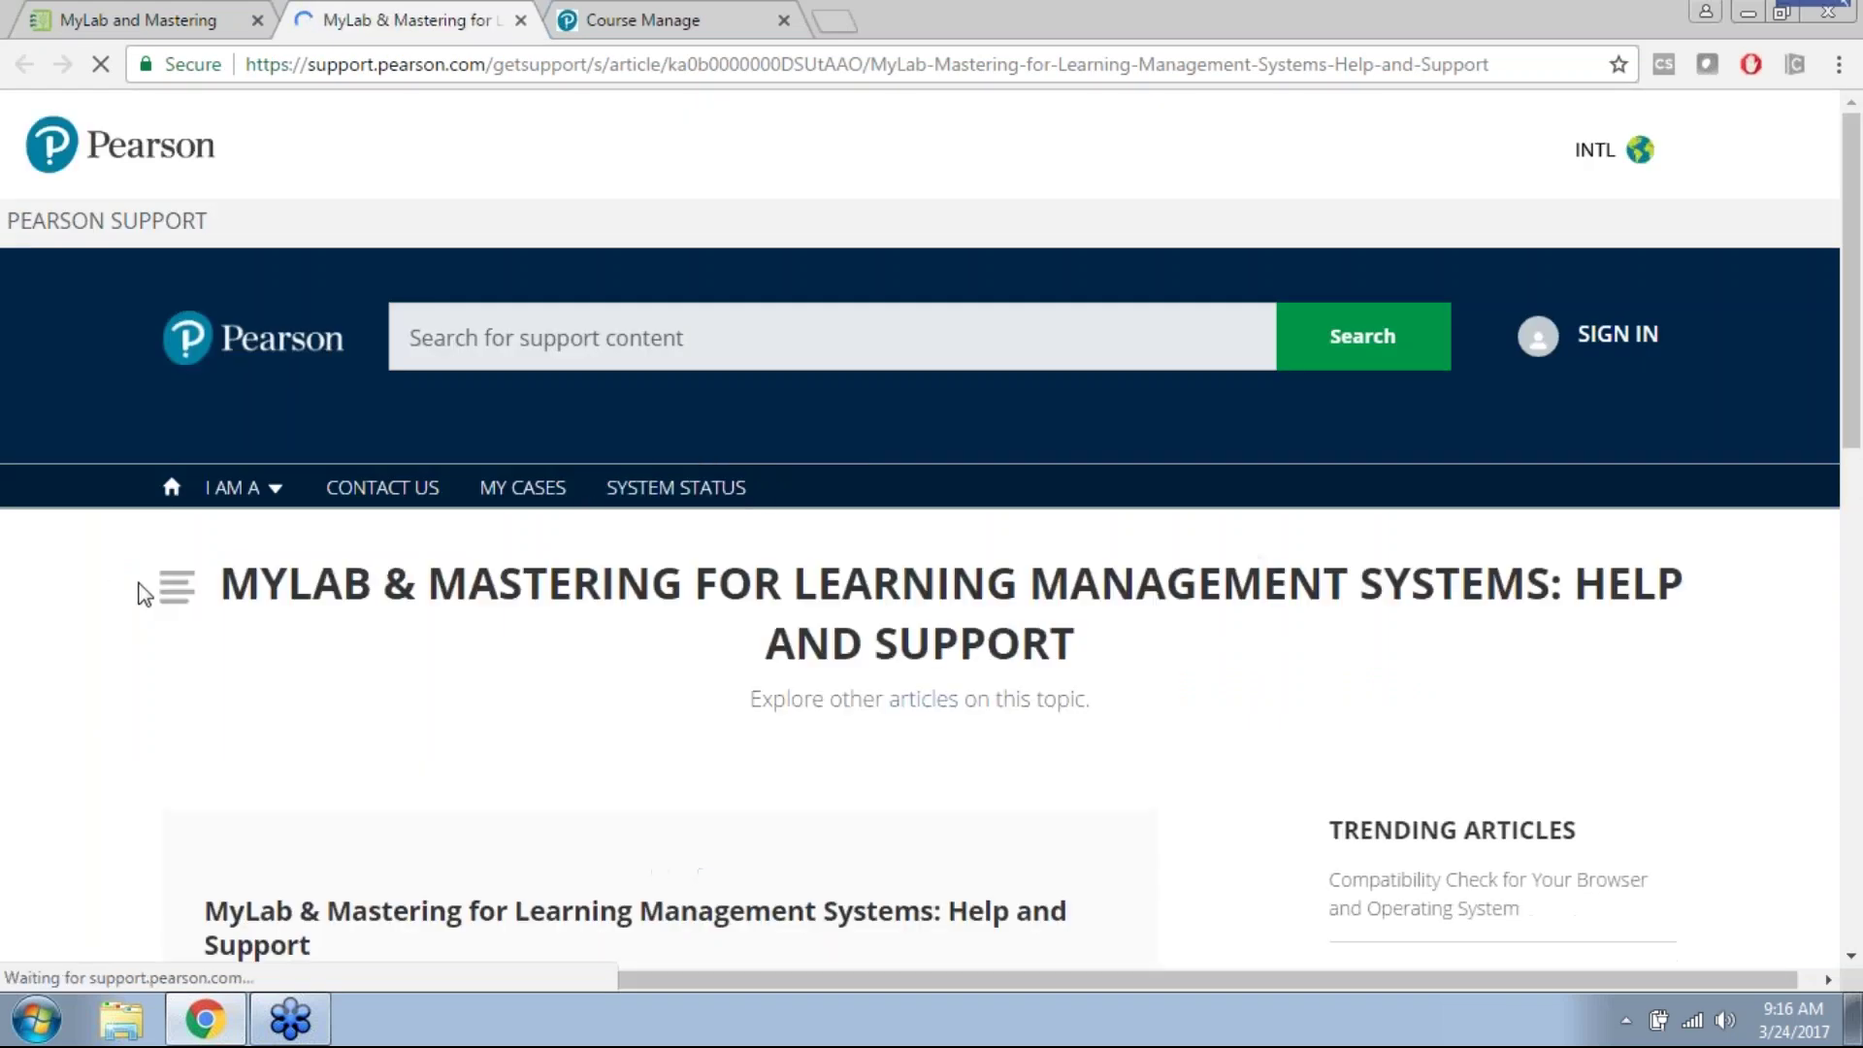
# Step: Skim the Pearson LMS help article, then return to the IvyLearn course tab
pyautogui.scroll(-3, 109, 609)
pyautogui.scroll(-7, 114, 621)
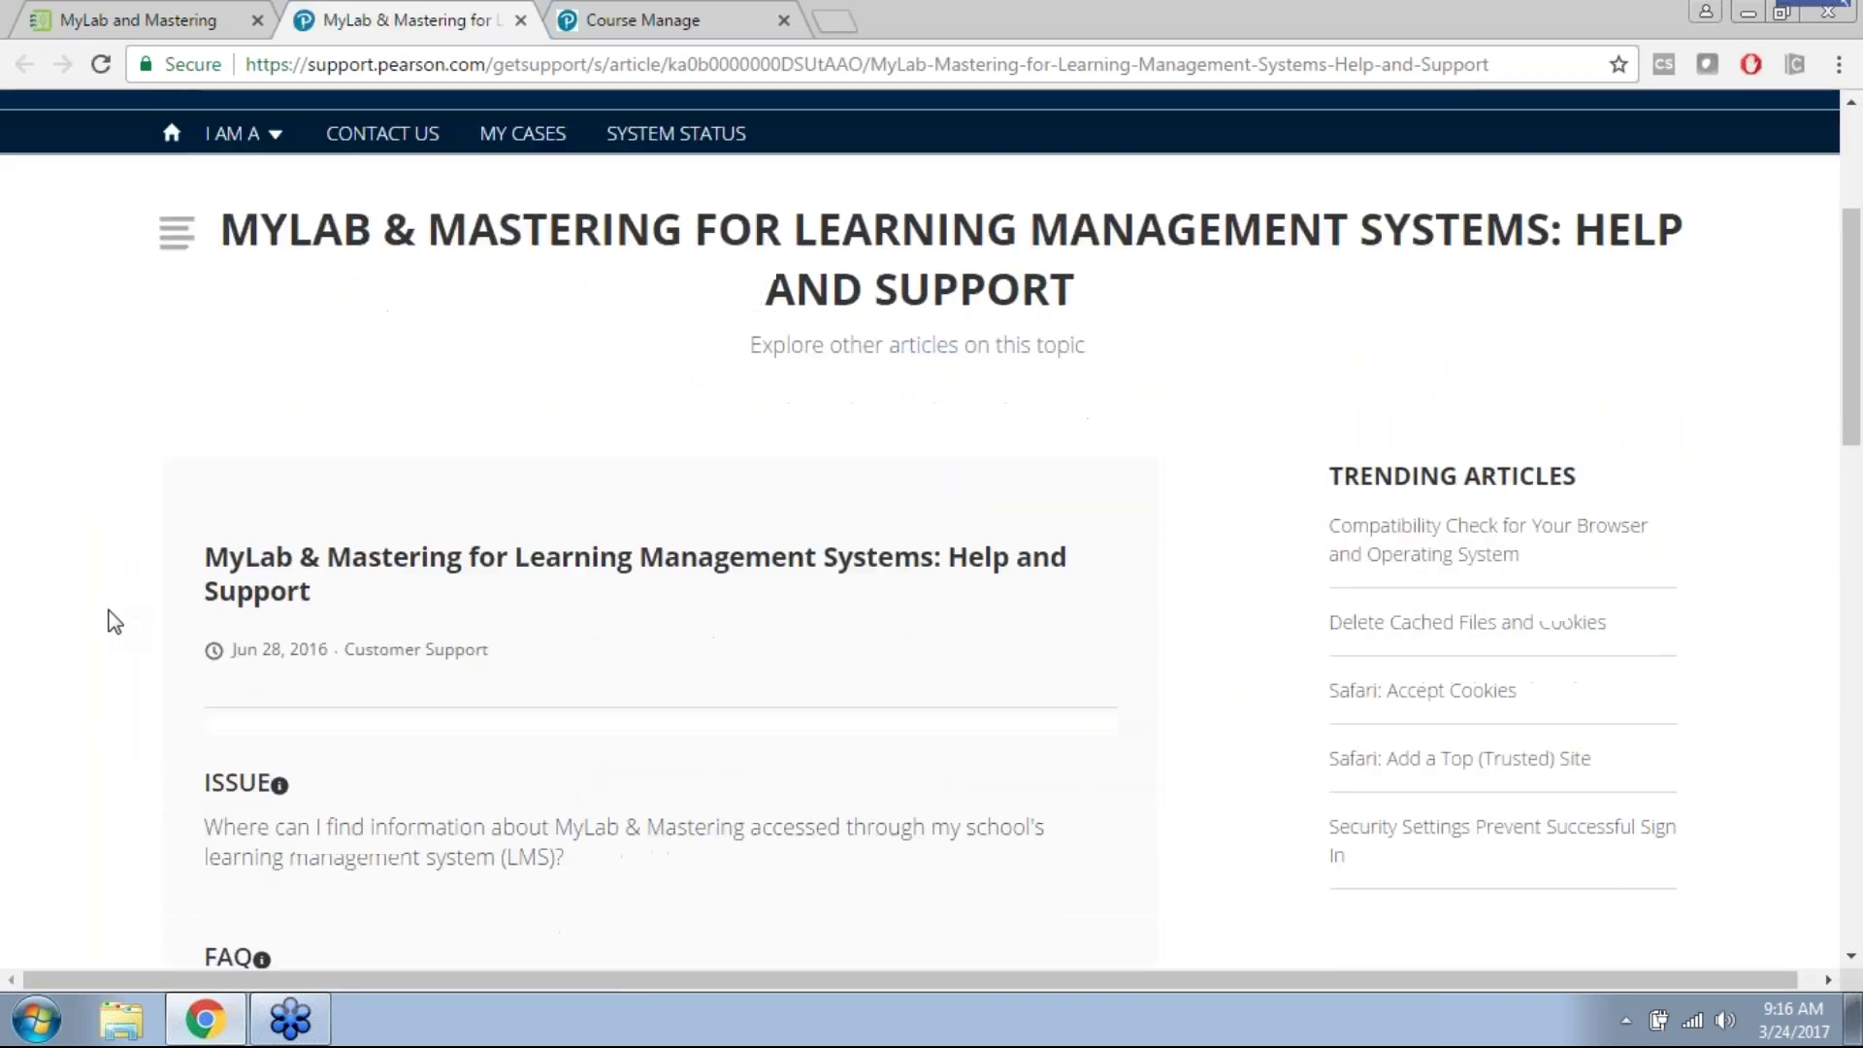
pyautogui.scroll(3, 114, 621)
pyautogui.scroll(5, 114, 621)
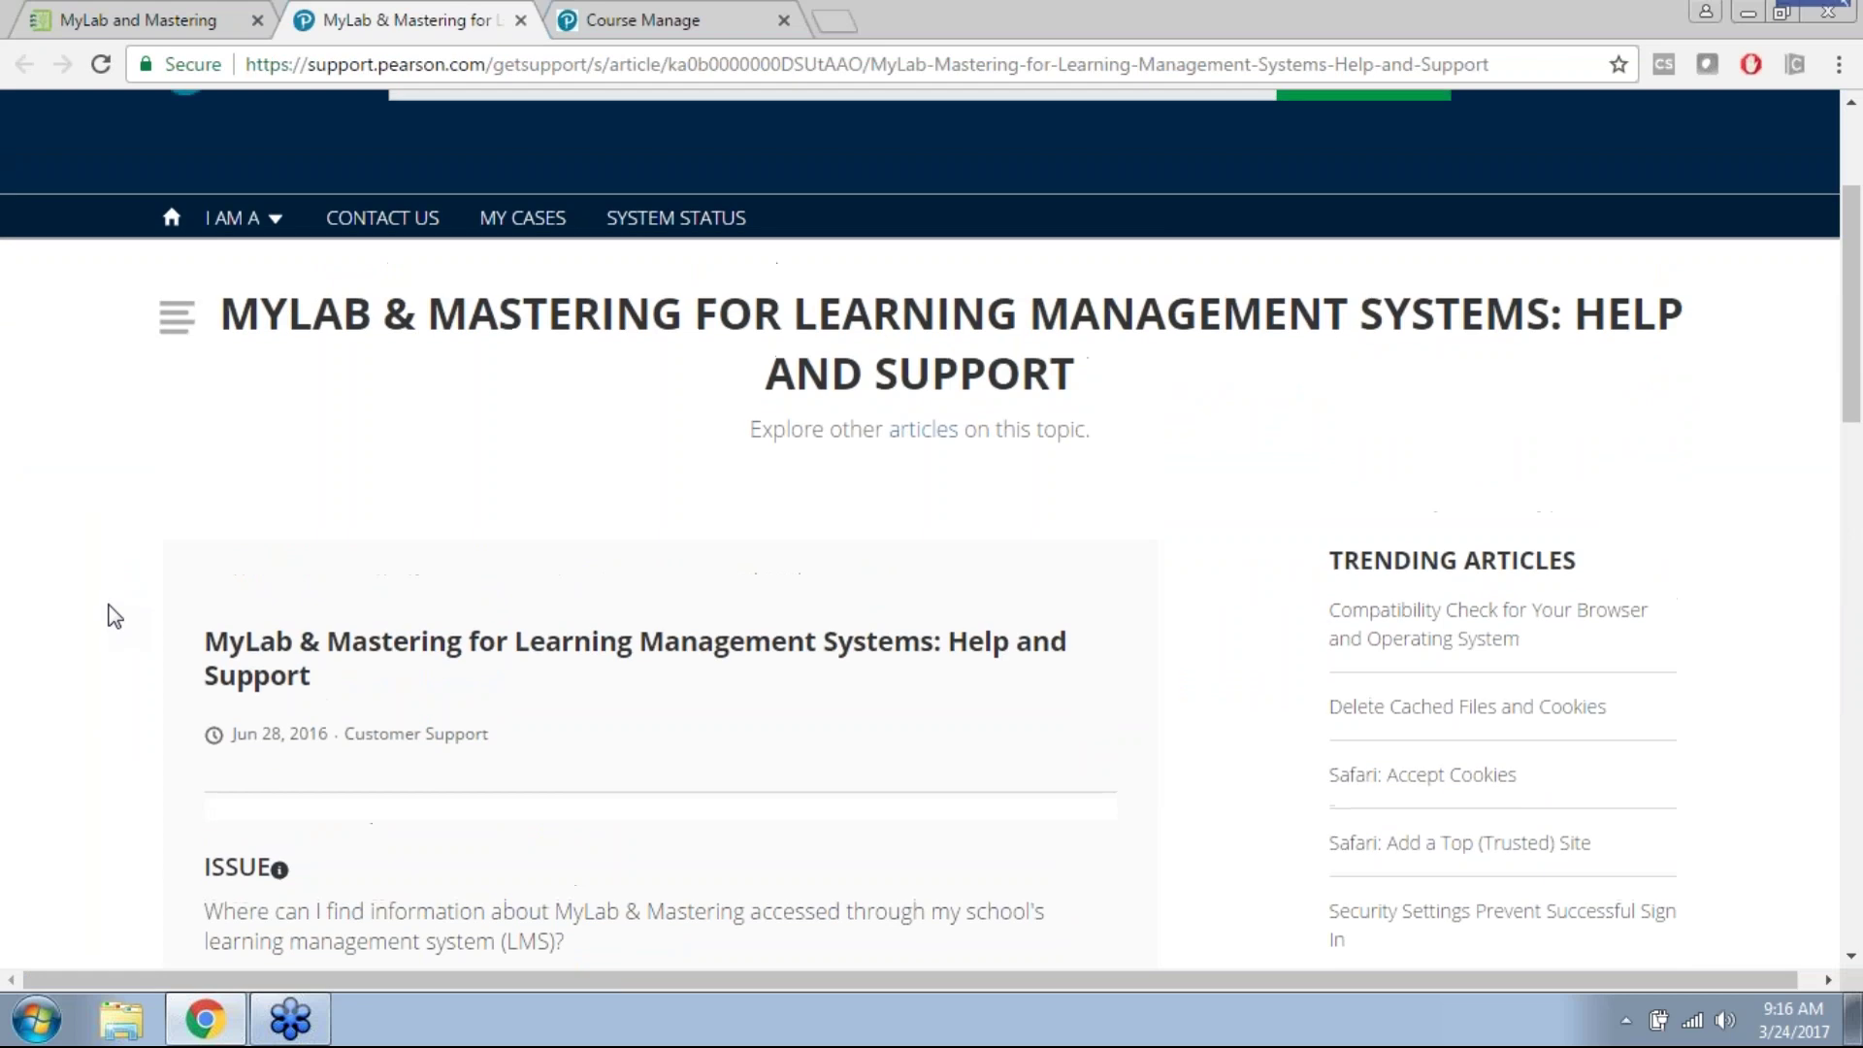
pyautogui.click(204, 22)
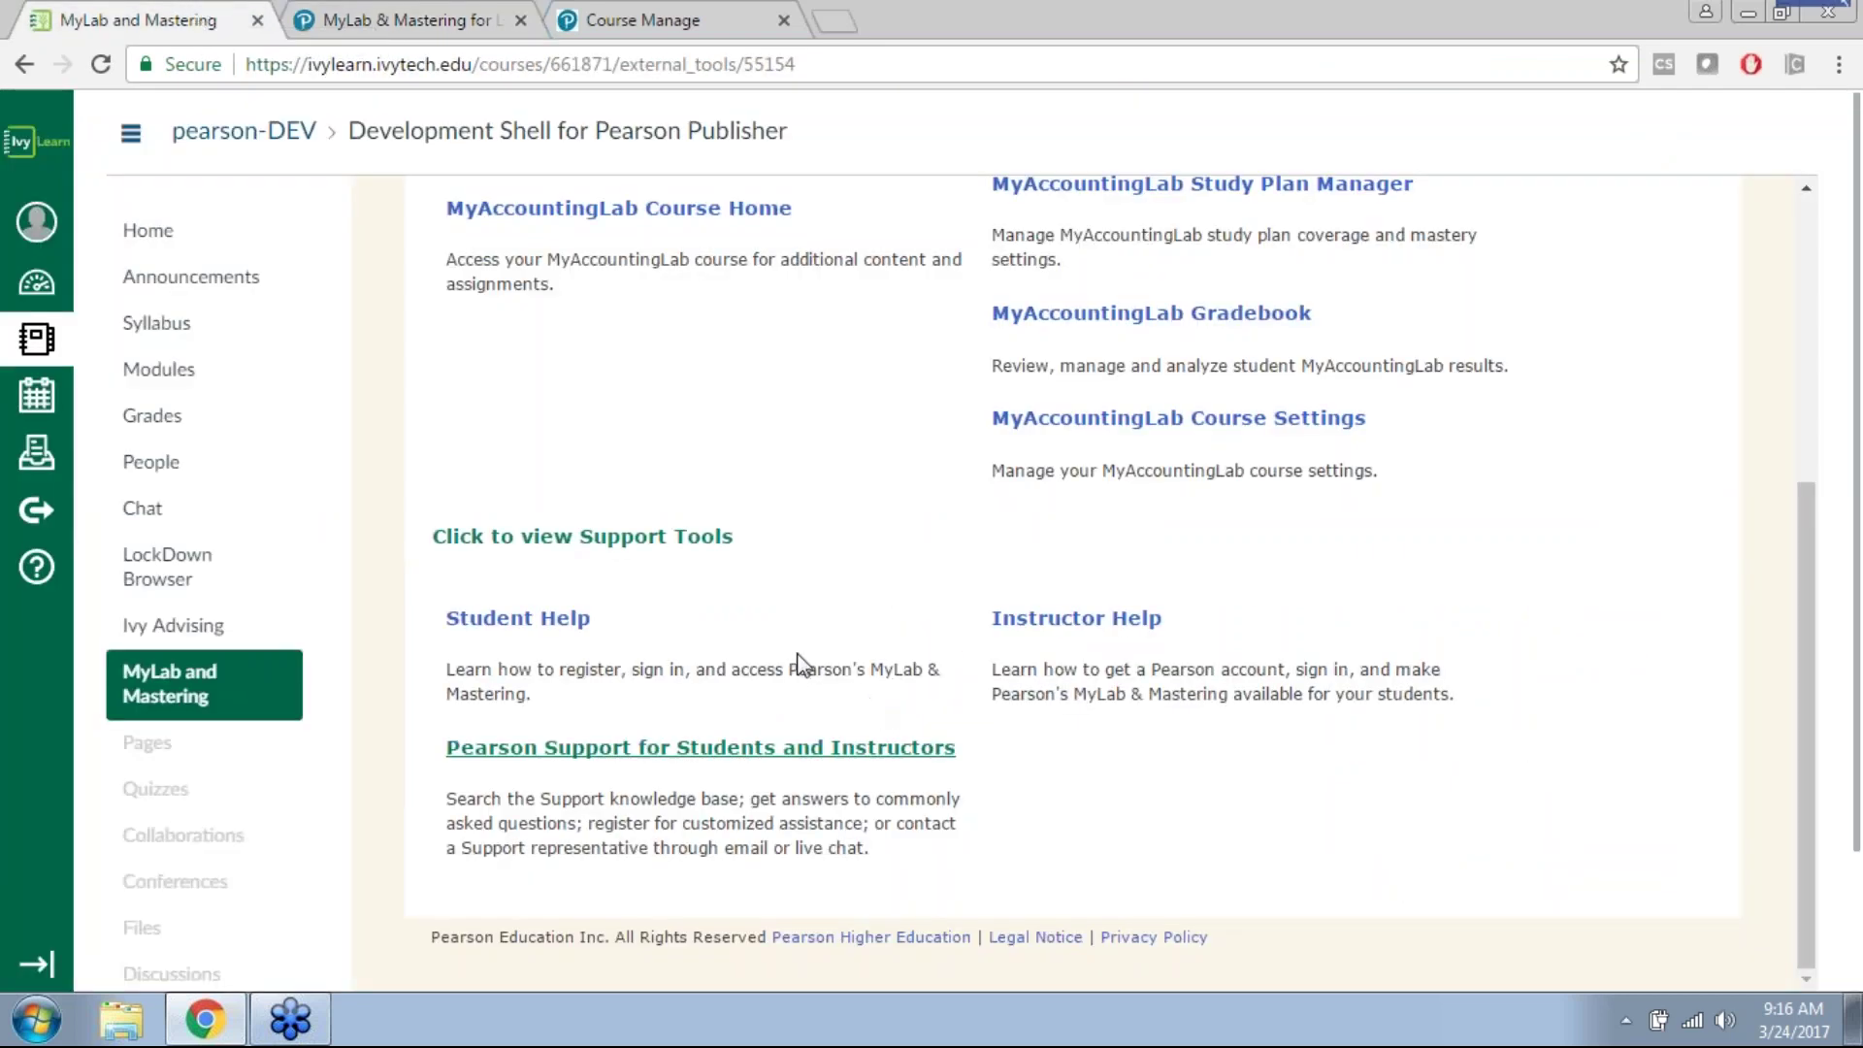
# Step: Review the Diagnostics tab confirming the course is paired with MyLab and Mastering
pyautogui.scroll(2, 797, 728)
pyautogui.scroll(3, 797, 728)
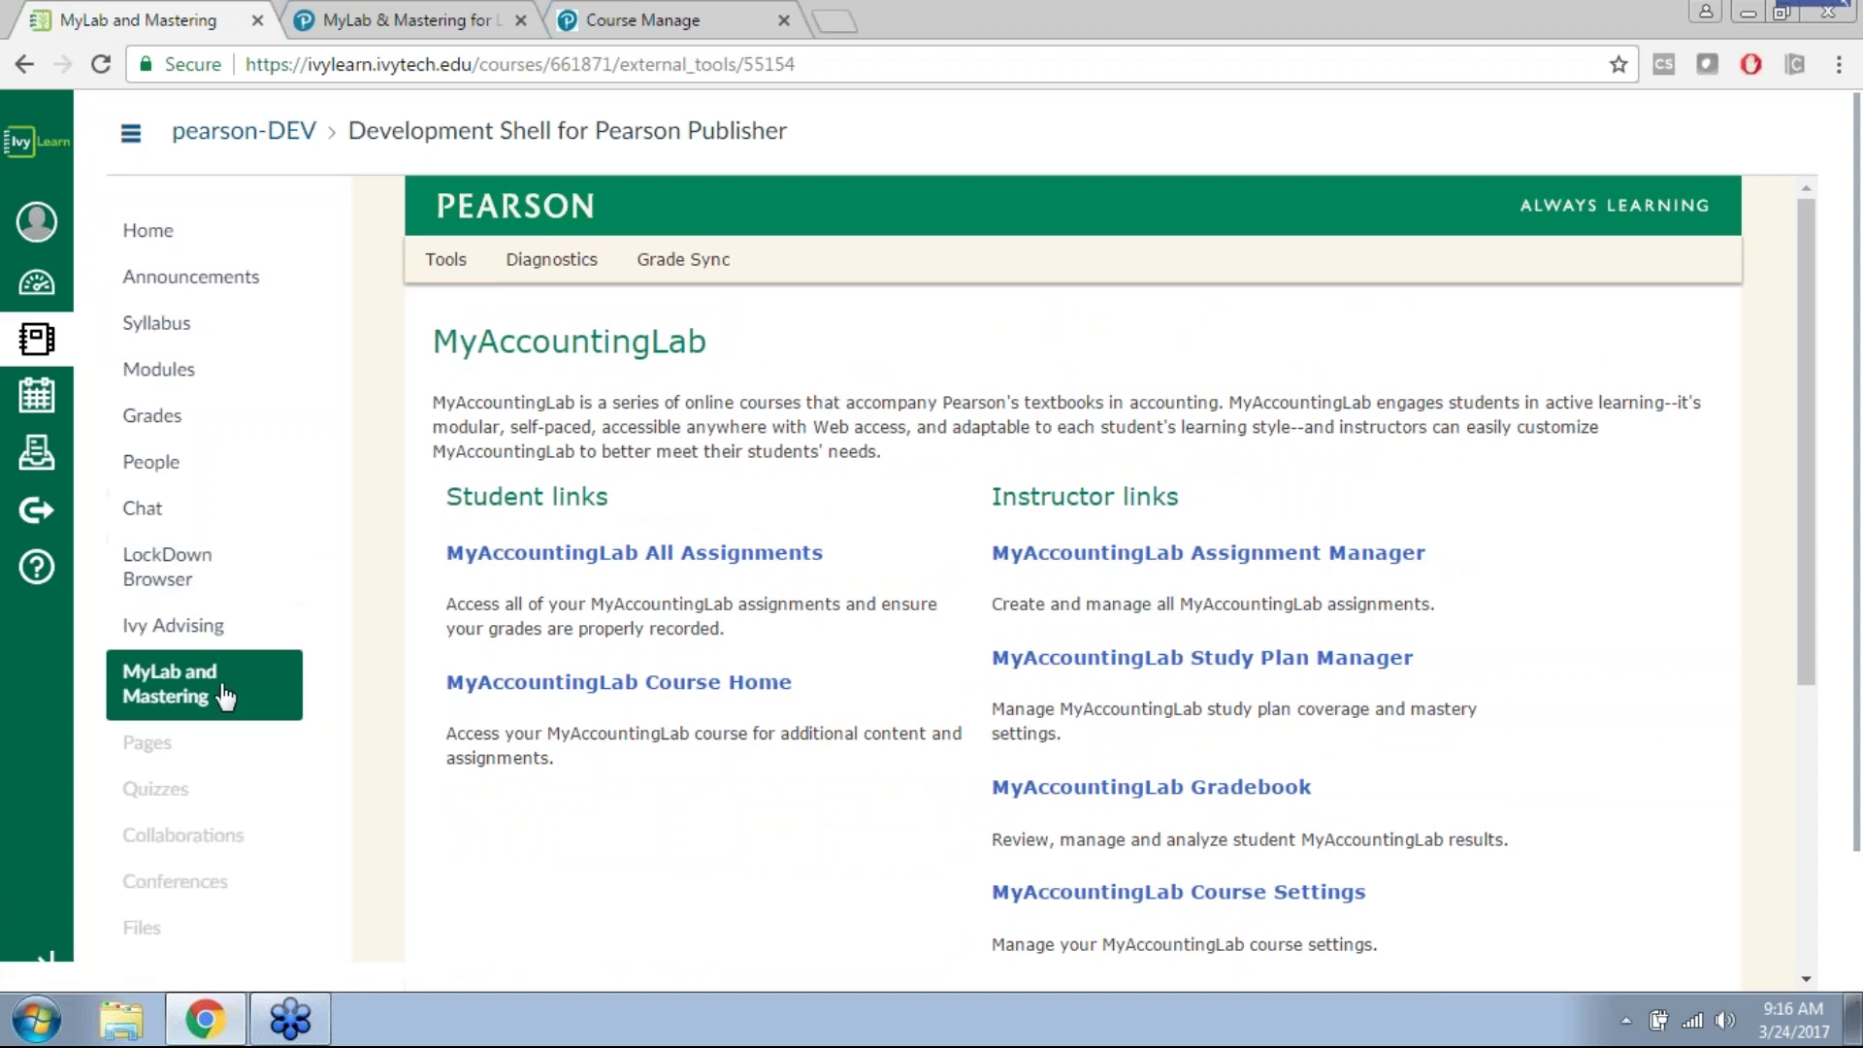
pyautogui.click(582, 277)
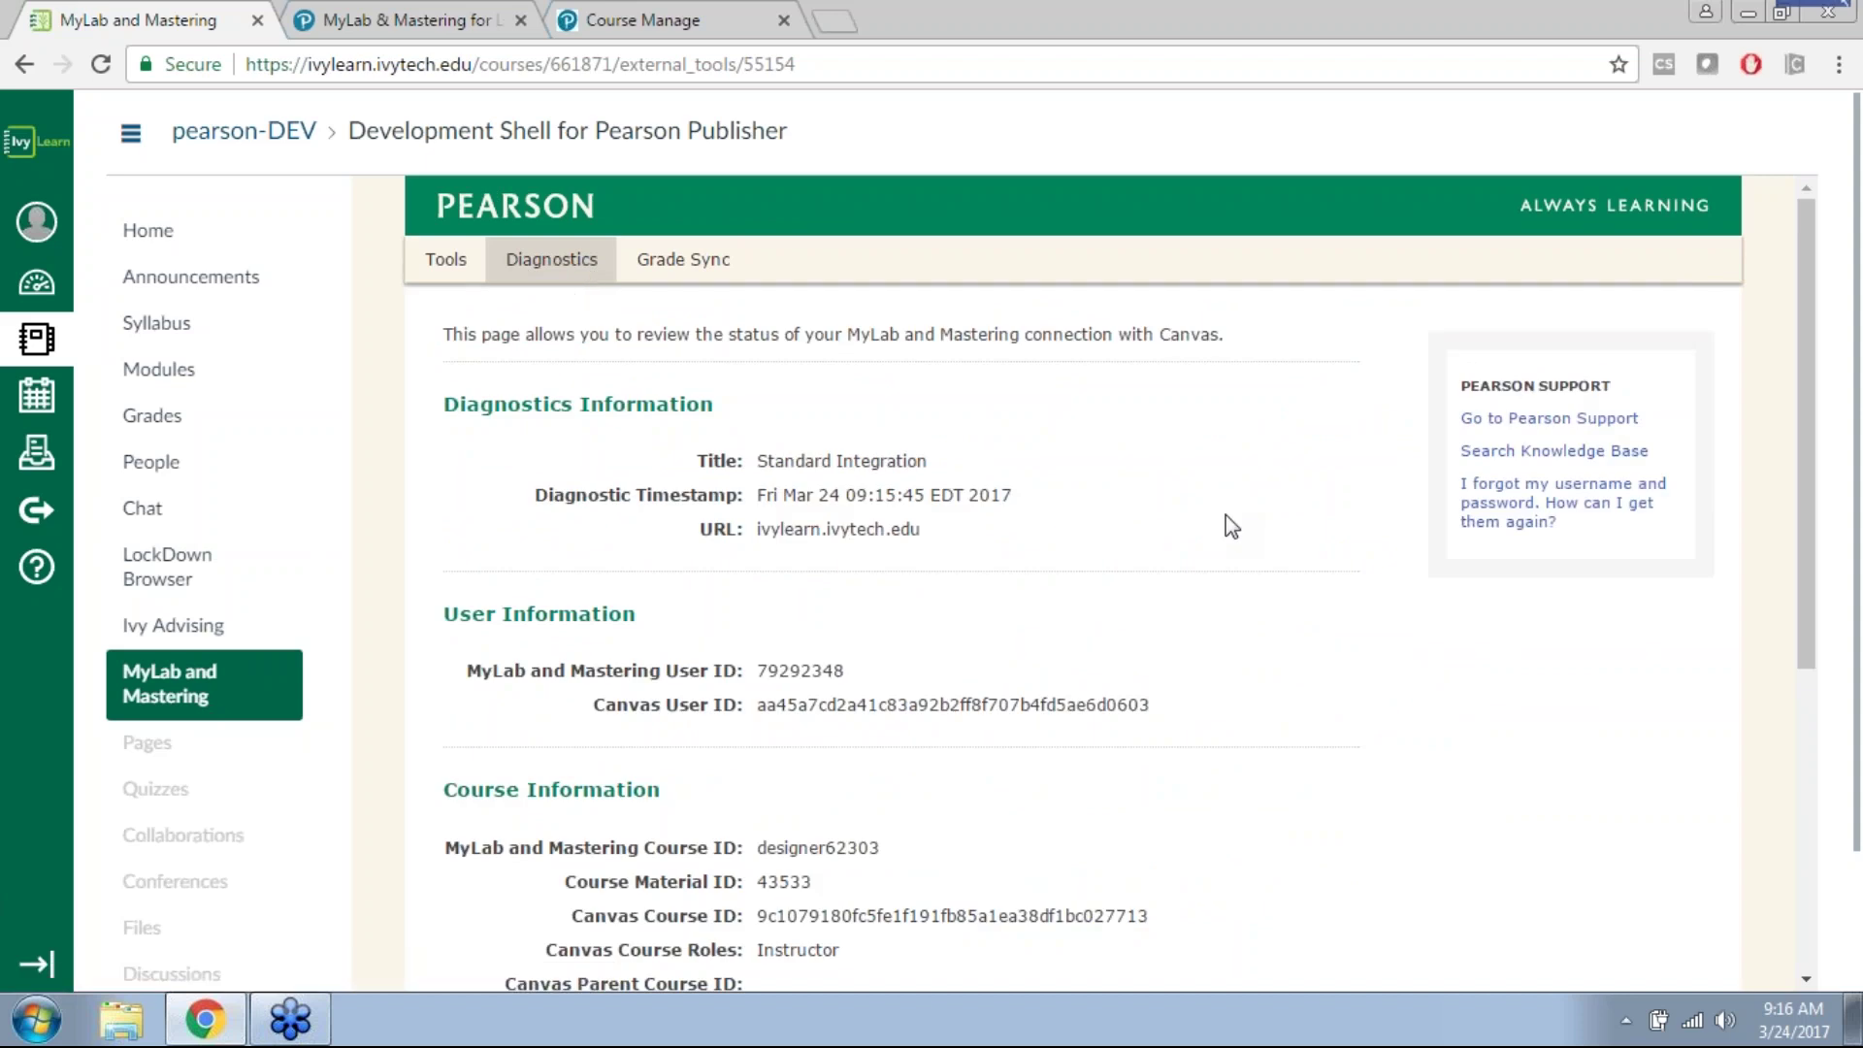
pyautogui.scroll(-3, 1225, 514)
pyautogui.scroll(-4, 1225, 514)
pyautogui.scroll(4, 1226, 514)
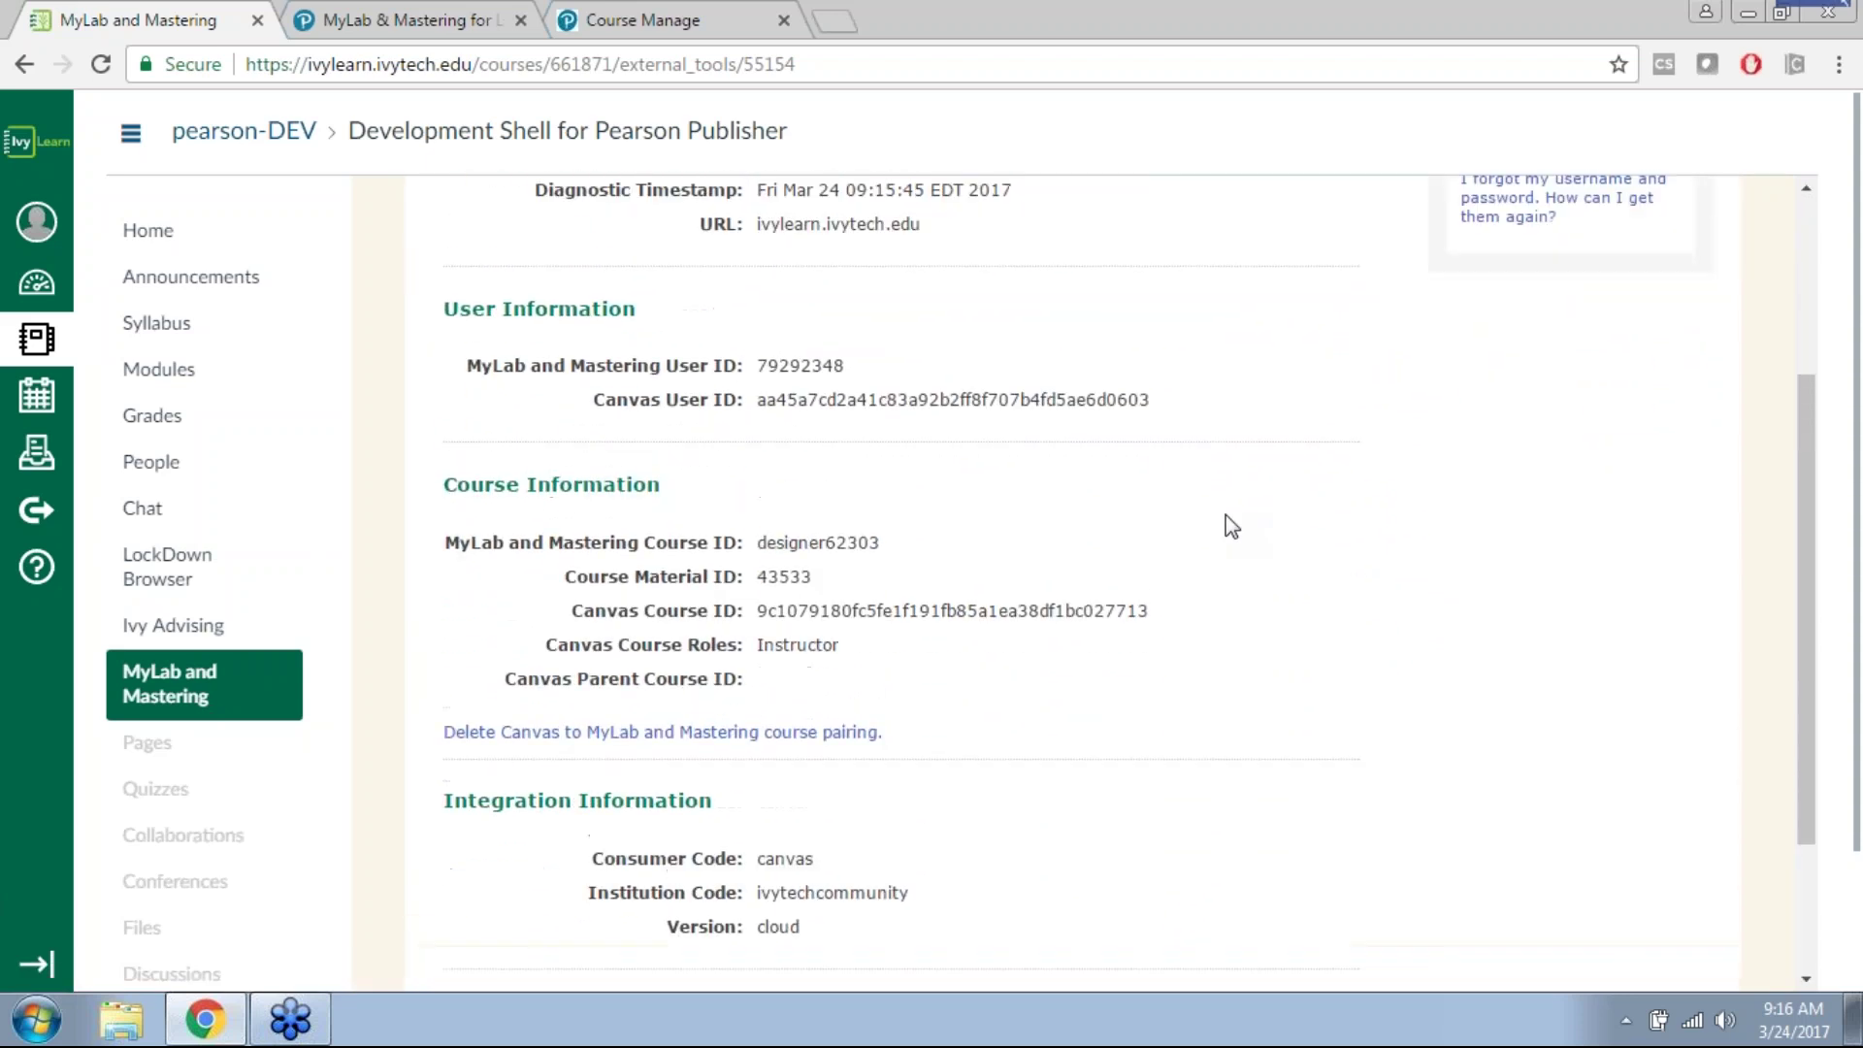
pyautogui.scroll(2, 1225, 515)
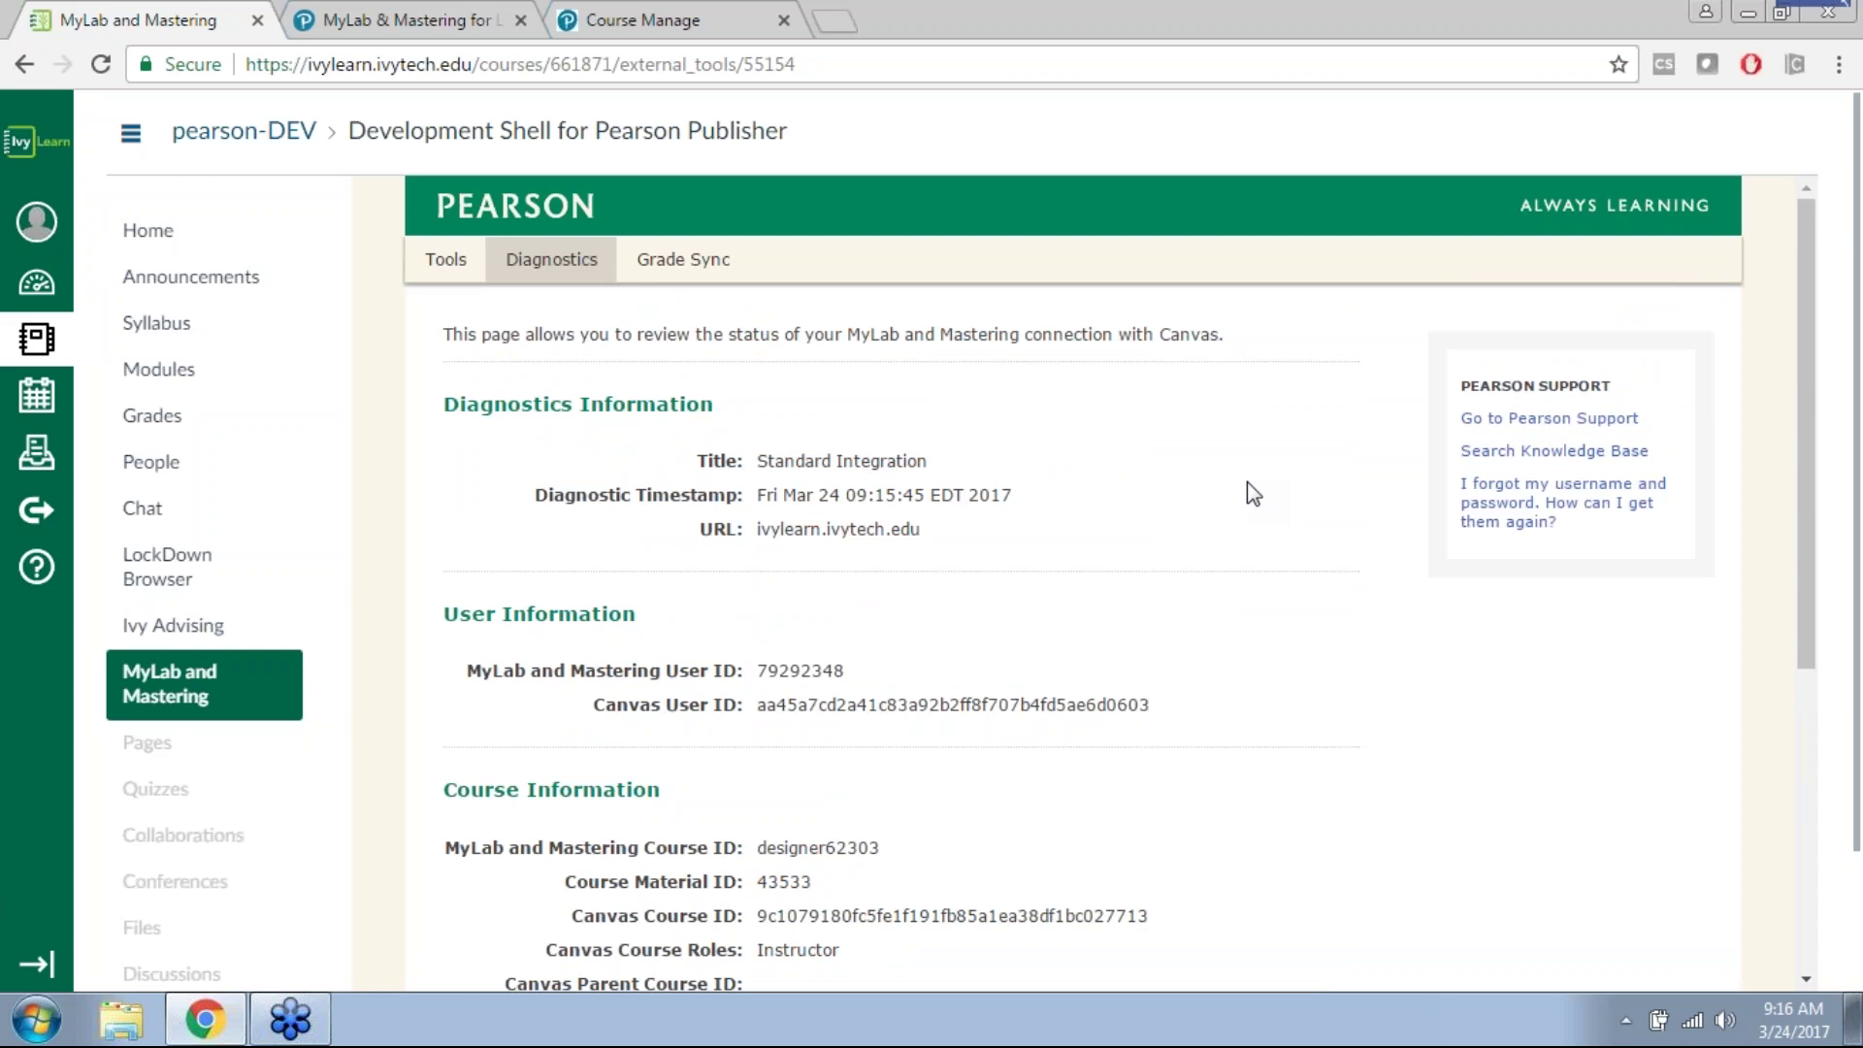
pyautogui.scroll(-5, 1259, 514)
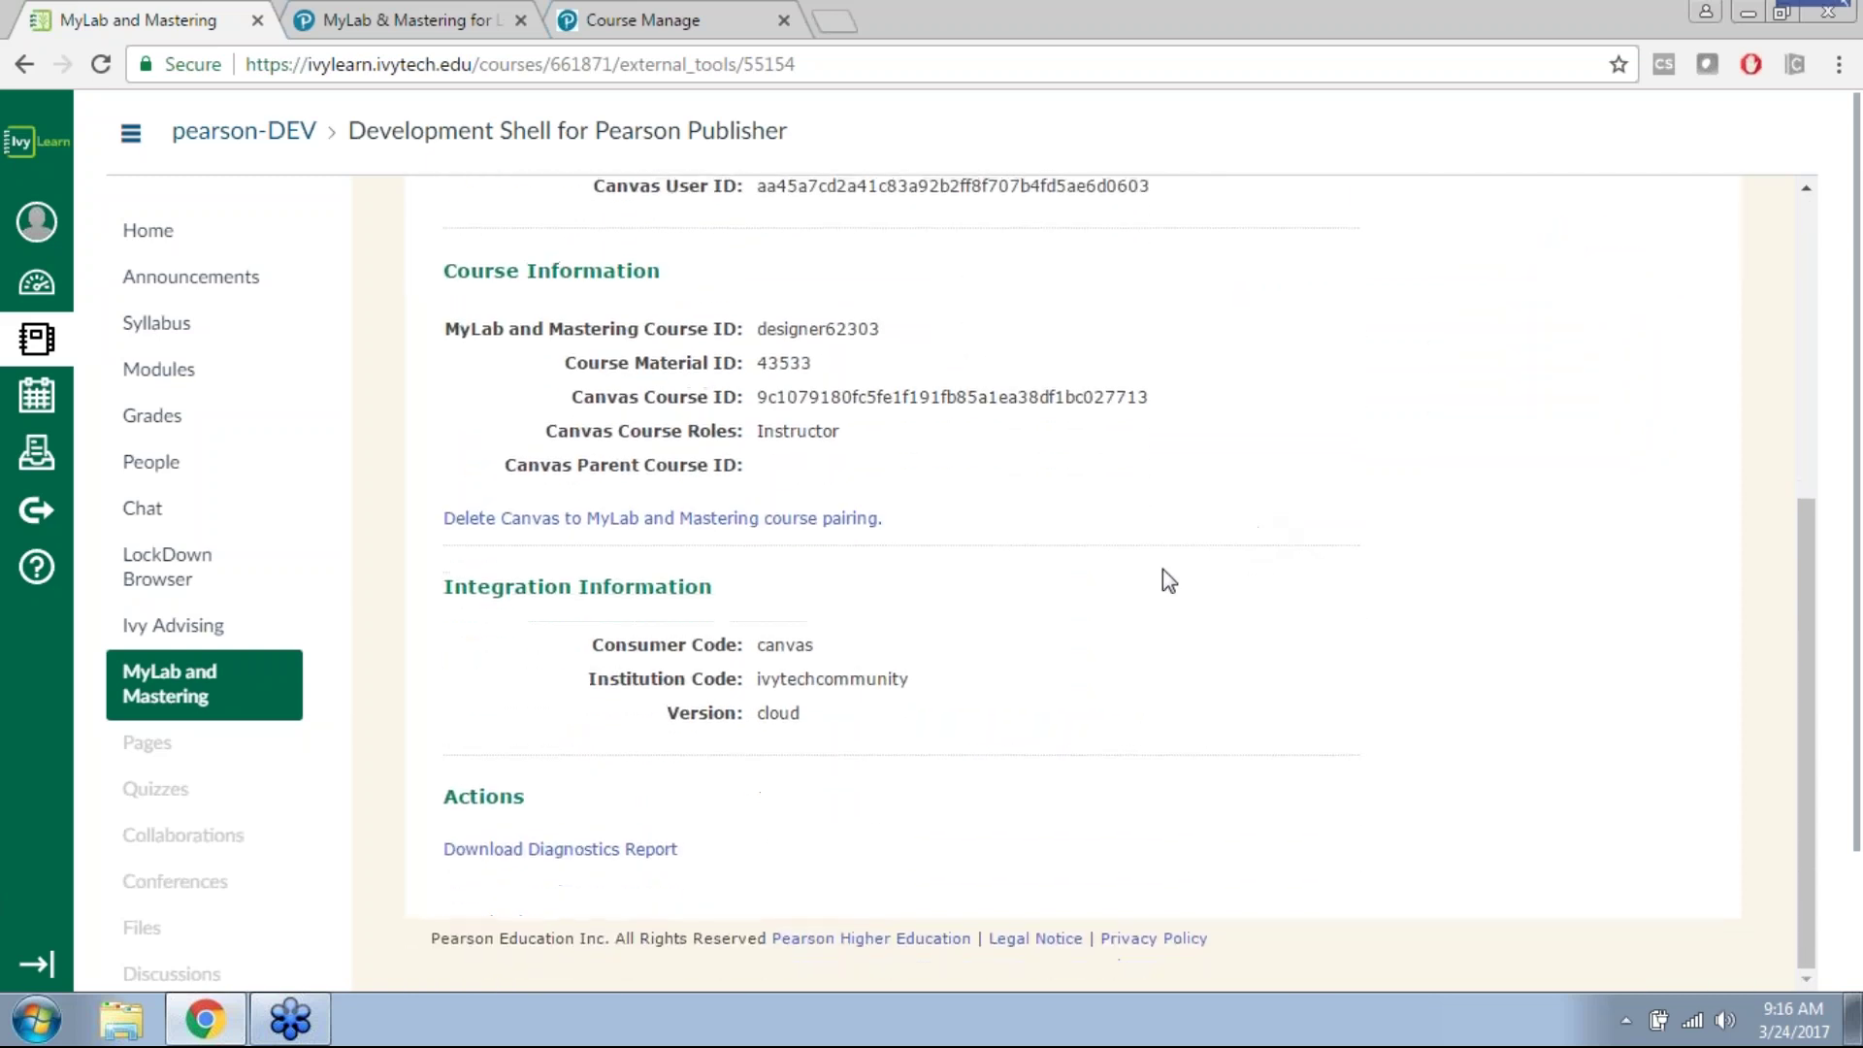
pyautogui.scroll(5, 1162, 569)
pyautogui.scroll(-4, 1163, 568)
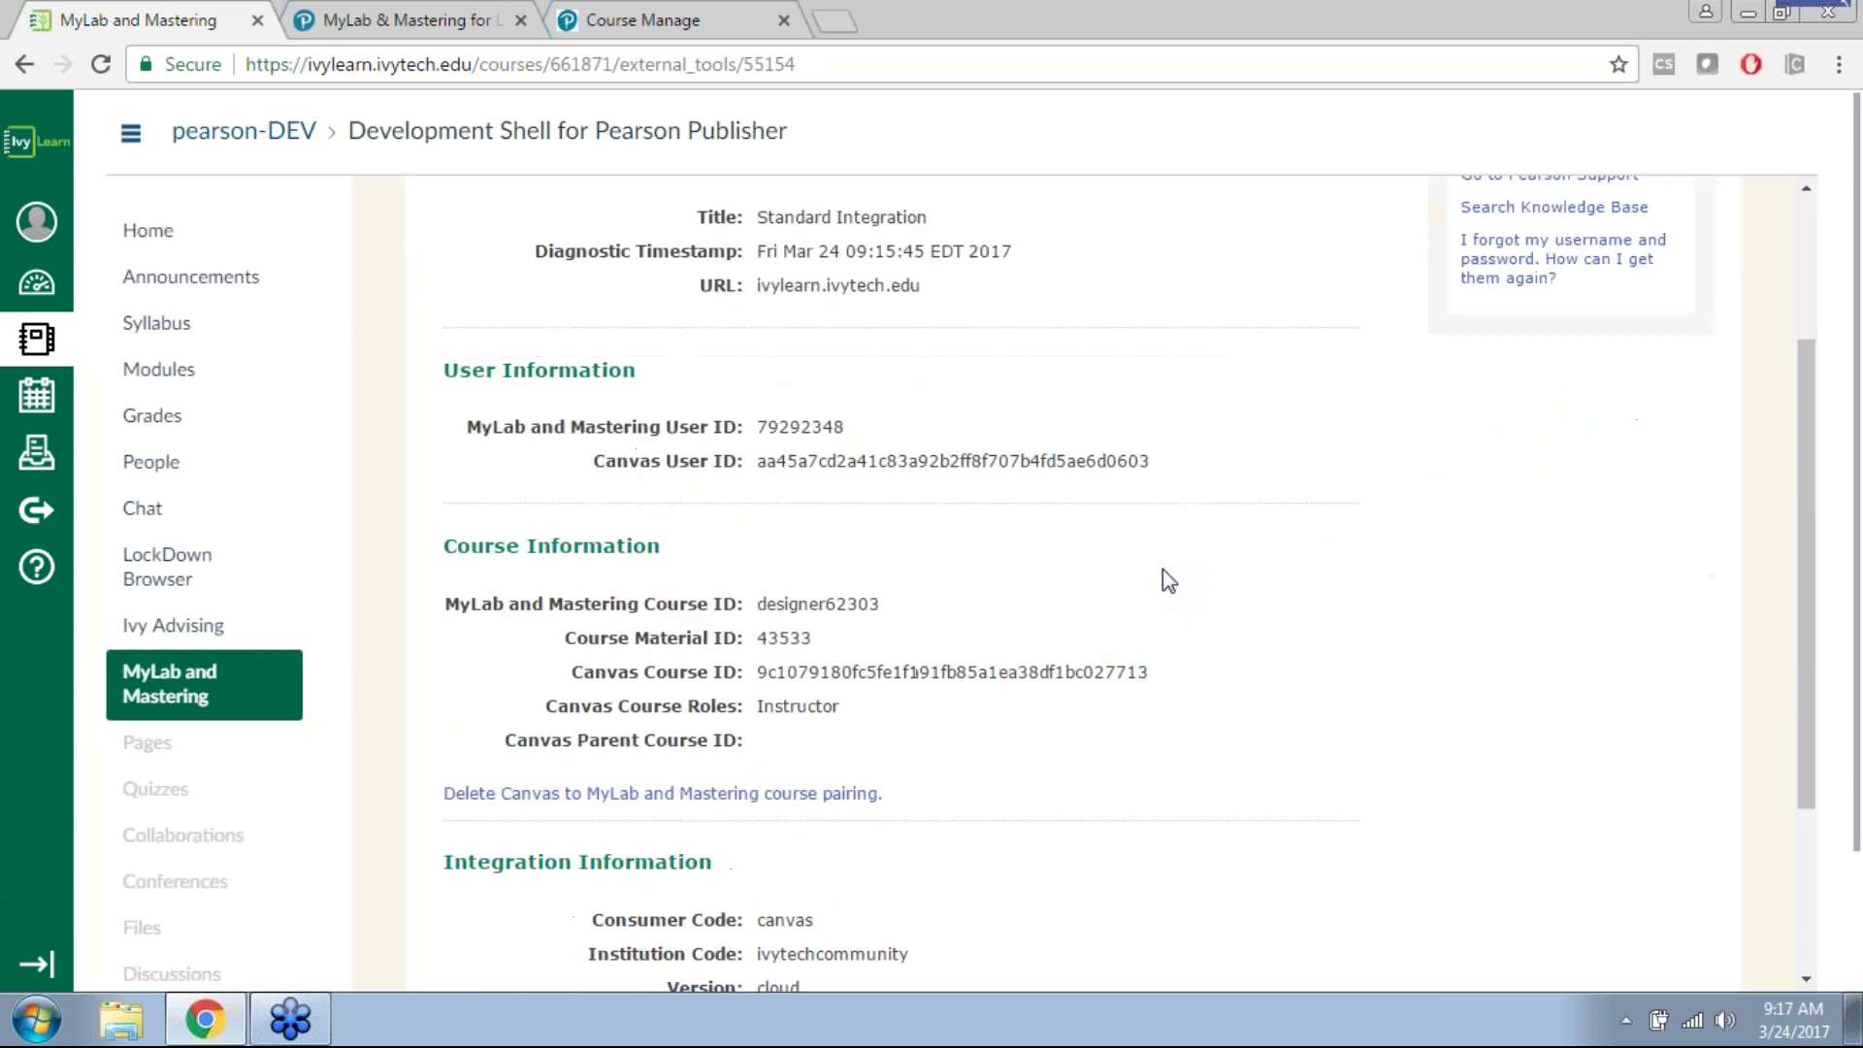
pyautogui.scroll(4, 1162, 569)
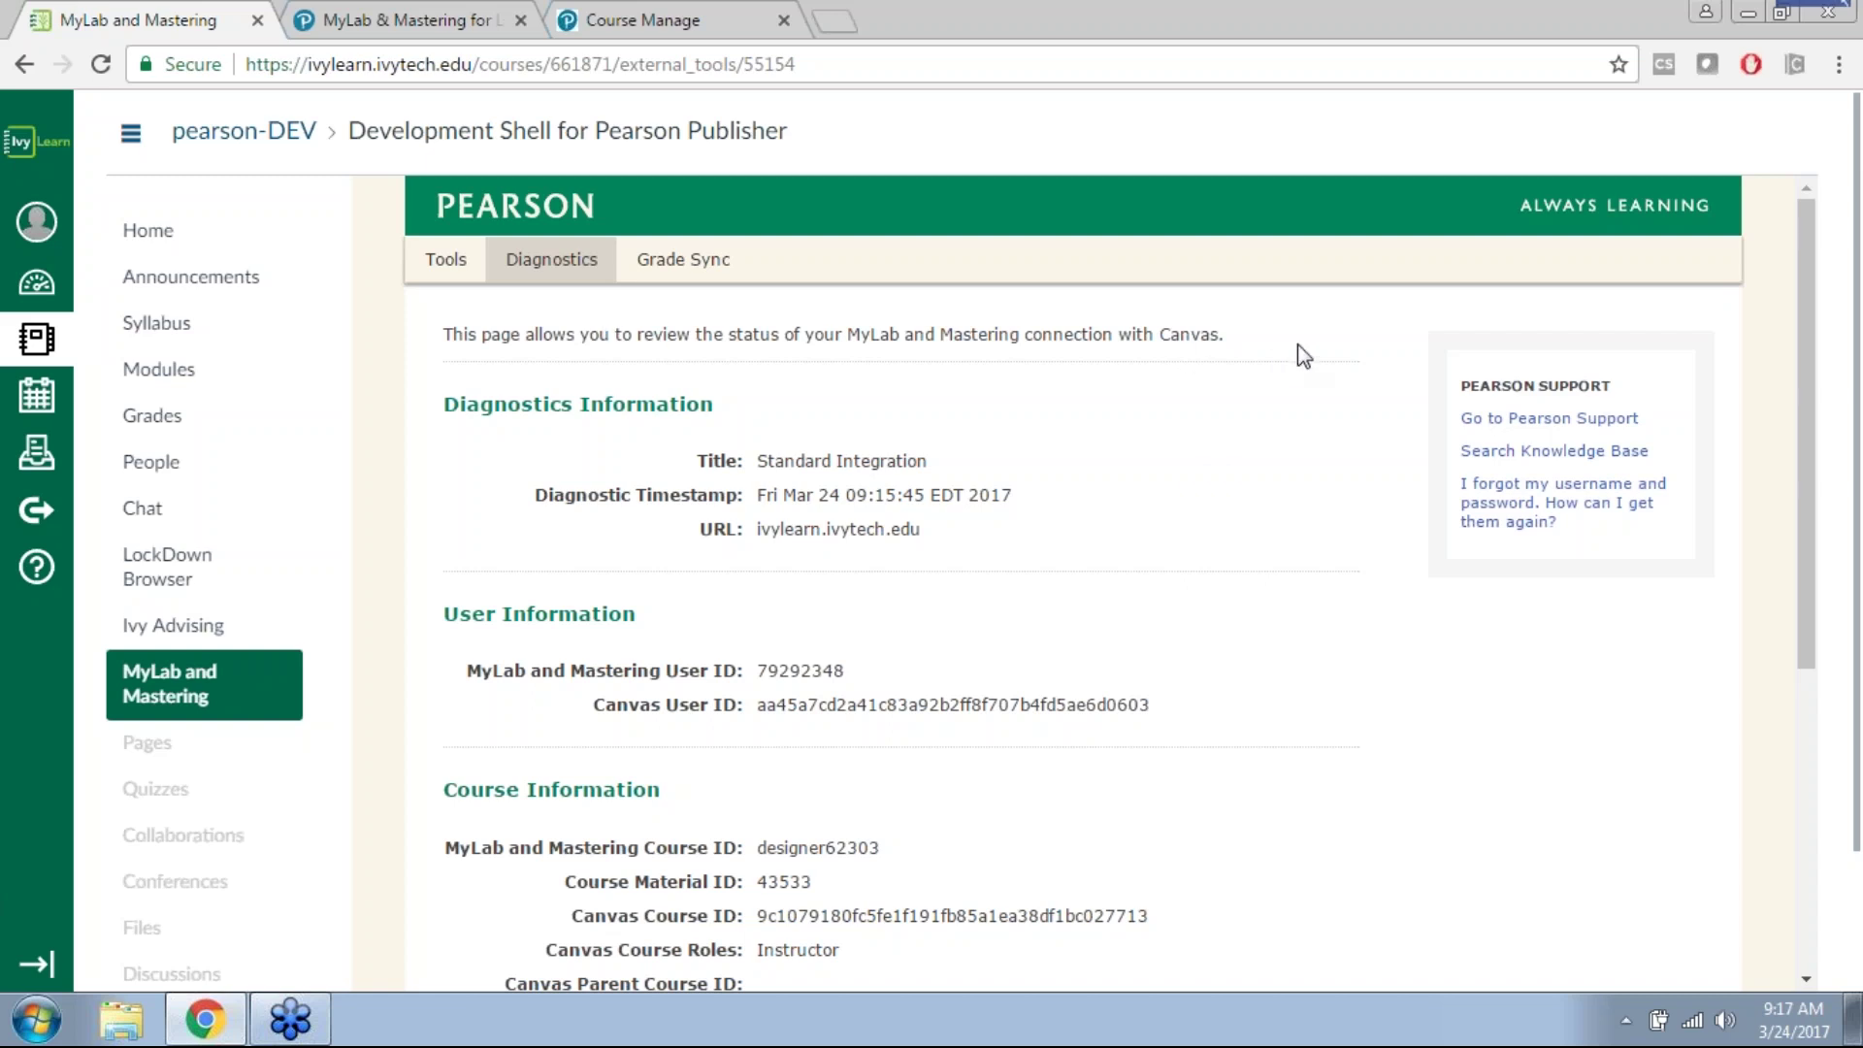
pyautogui.scroll(-4, 903, 366)
pyautogui.scroll(1, 900, 363)
pyautogui.scroll(-1, 912, 408)
# Step: Highlight the note on deleting the course pairing, then switch back to the Tools tab
pyautogui.moveTo(888, 629); pyautogui.dragTo(438, 631)
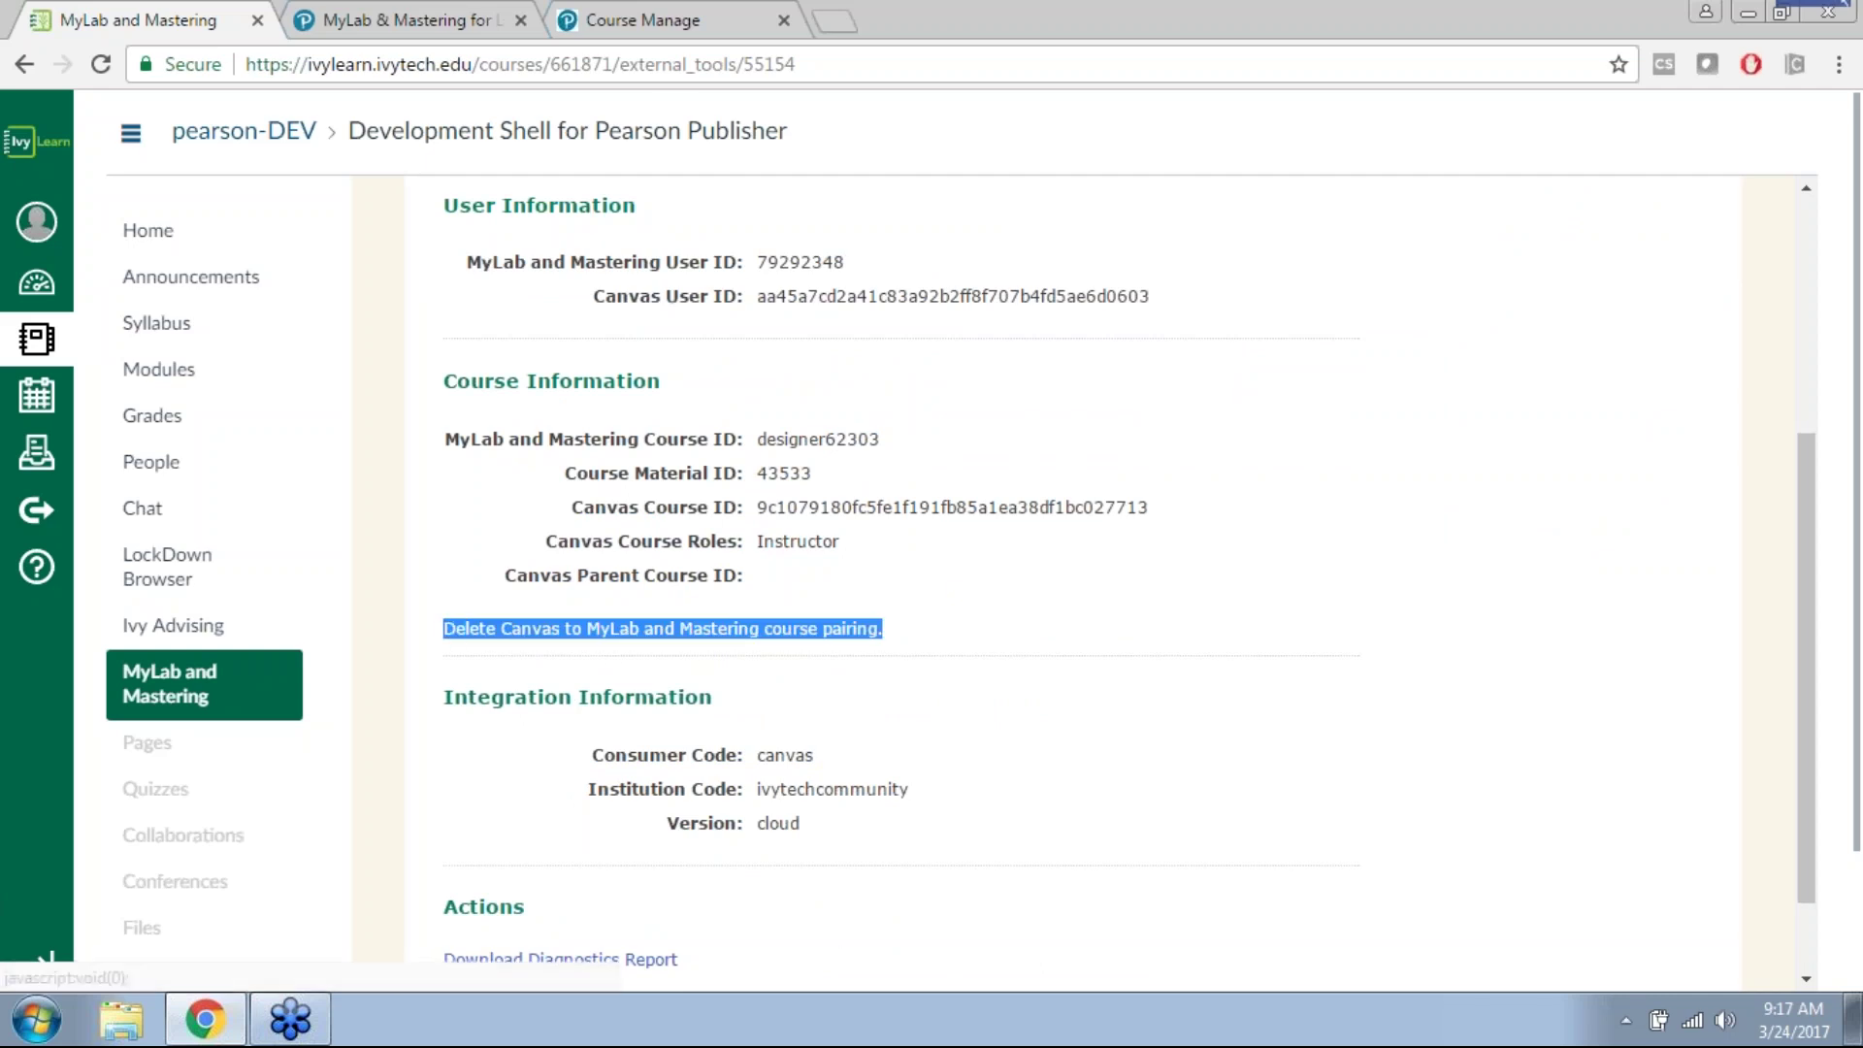
pyautogui.click(959, 639)
pyautogui.scroll(4, 1068, 650)
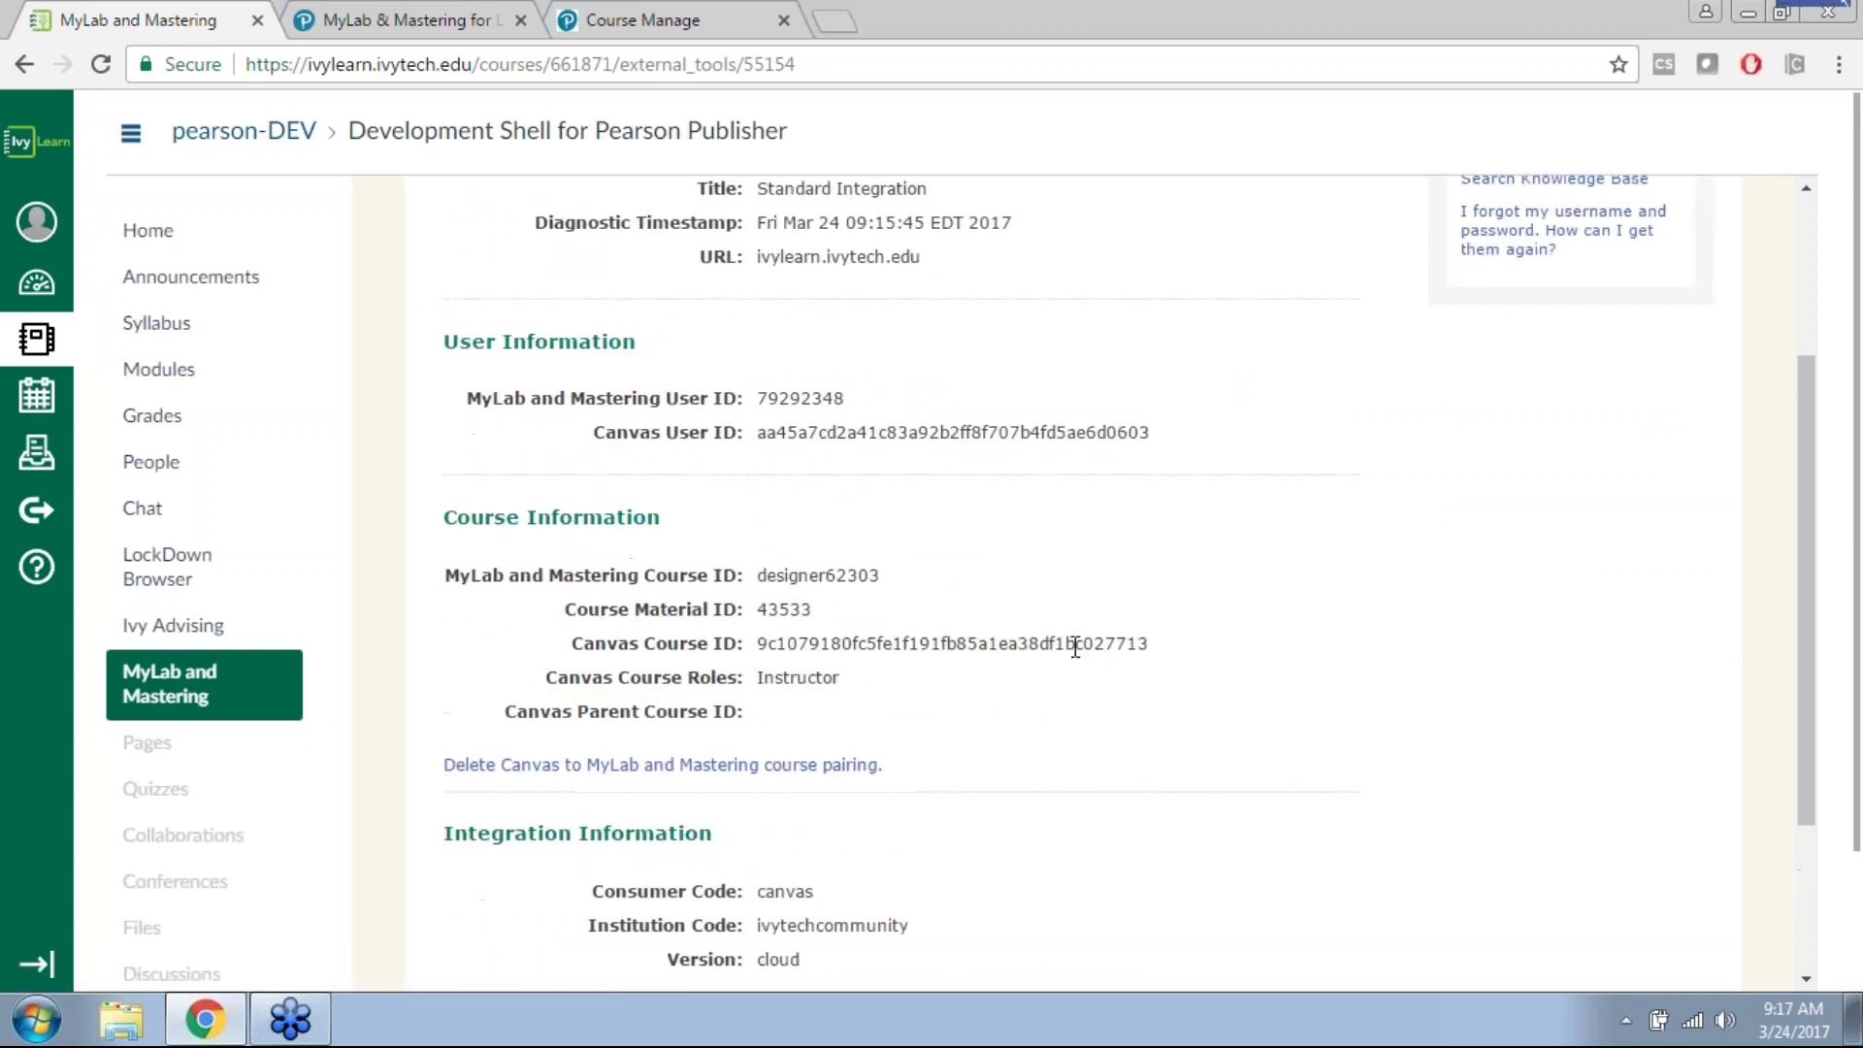
pyautogui.click(451, 267)
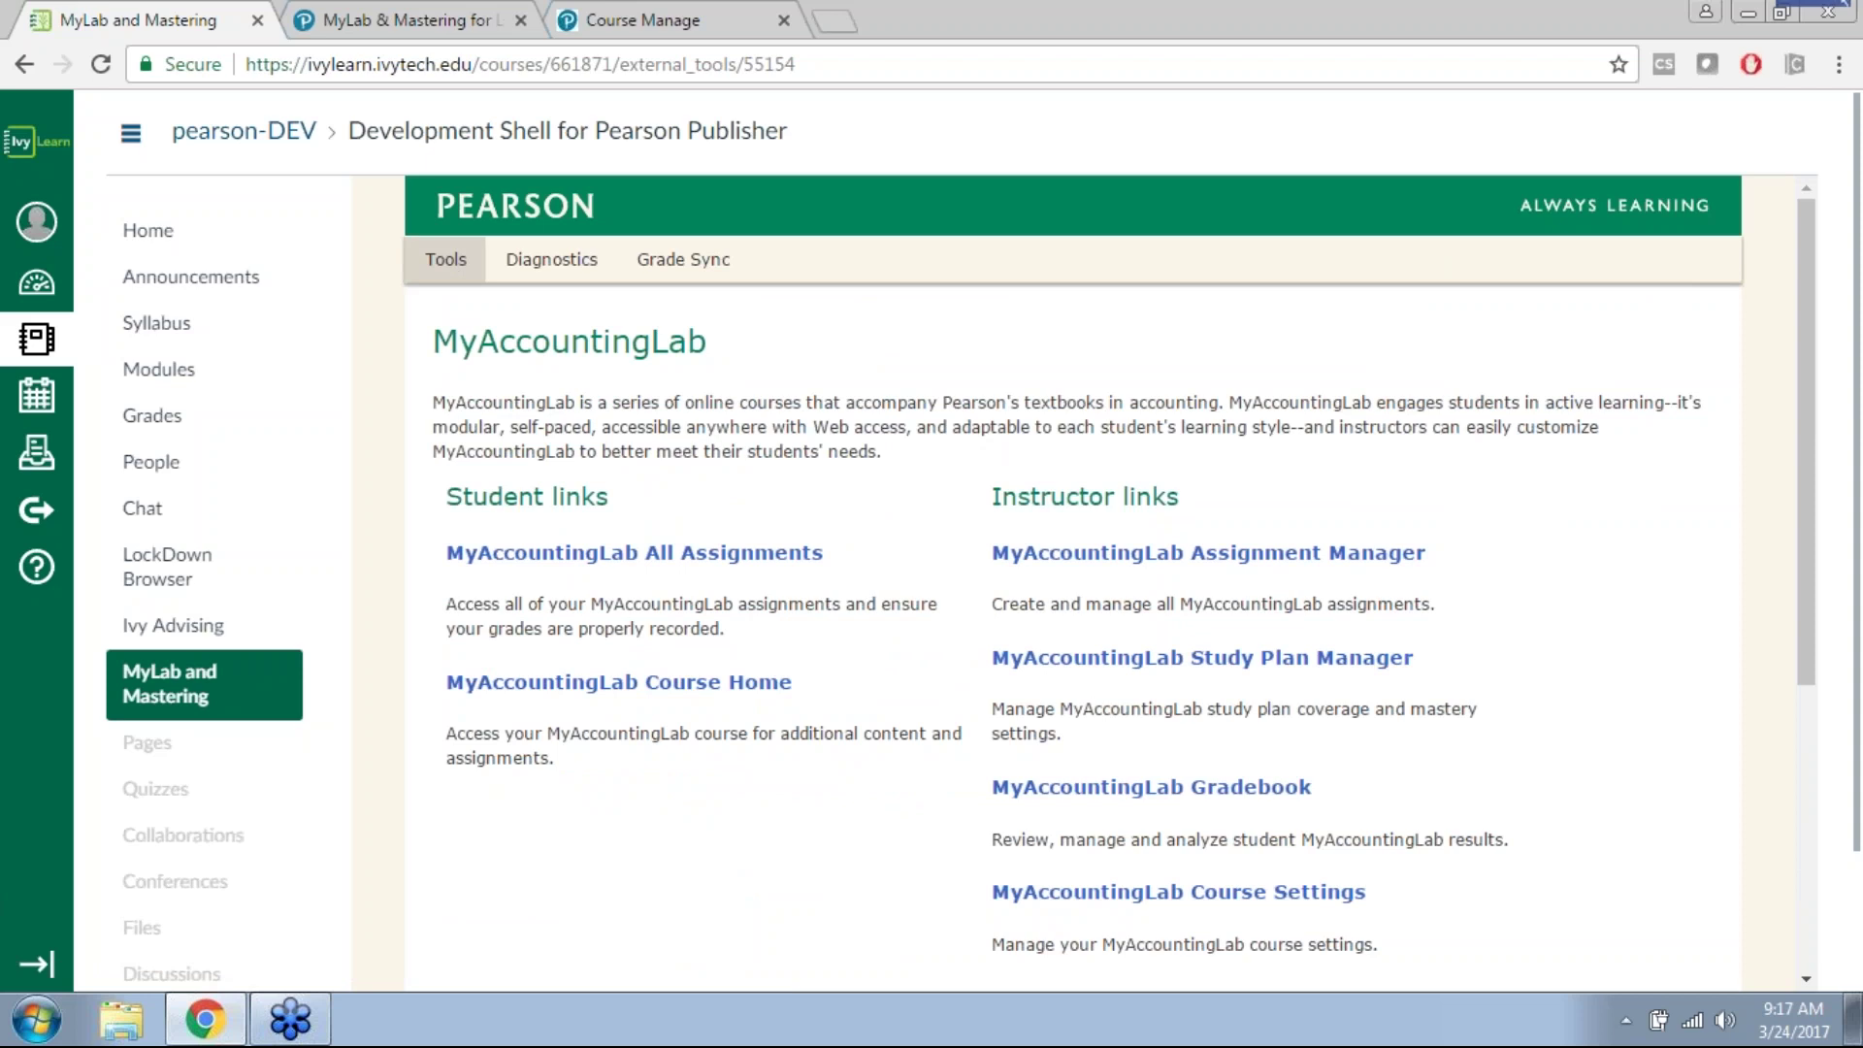
pyautogui.scroll(-2, 1072, 582)
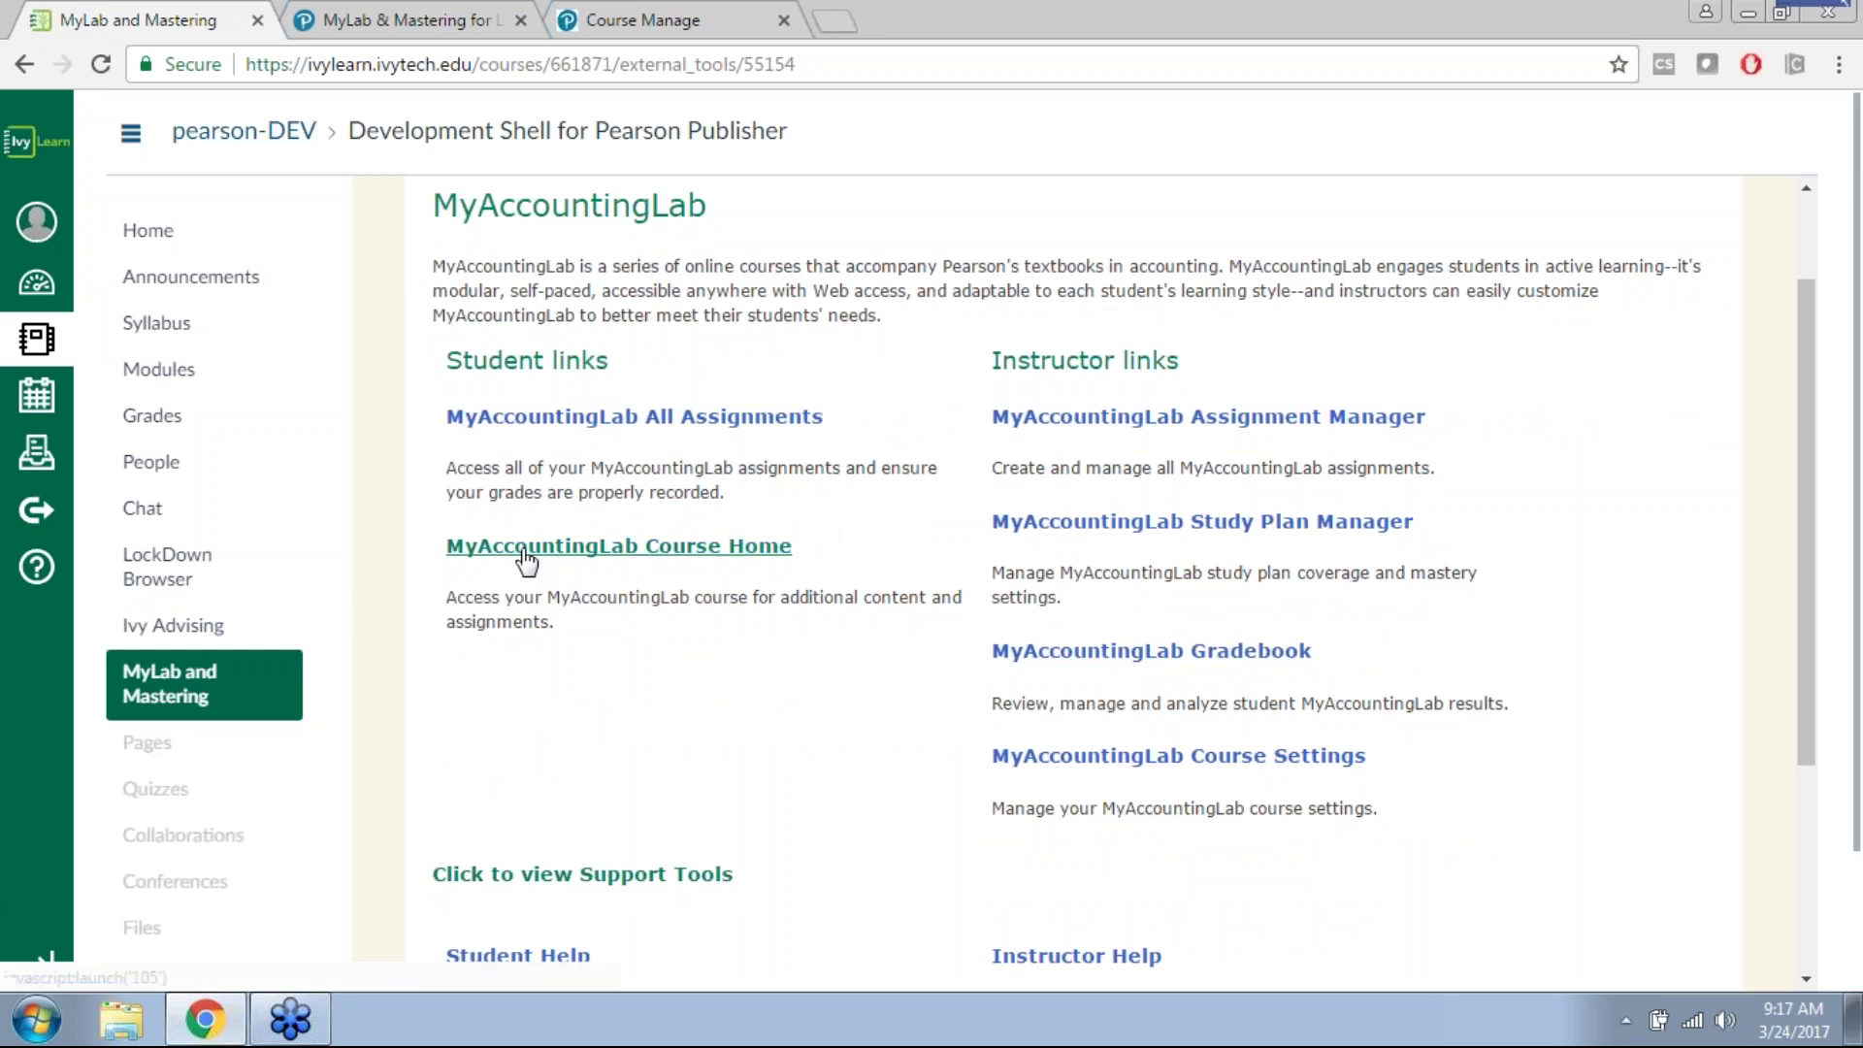
# Step: Review the Accounting DEMO Ivy Learn course home in a new tab, then return to IvyLearn
pyautogui.click(571, 549)
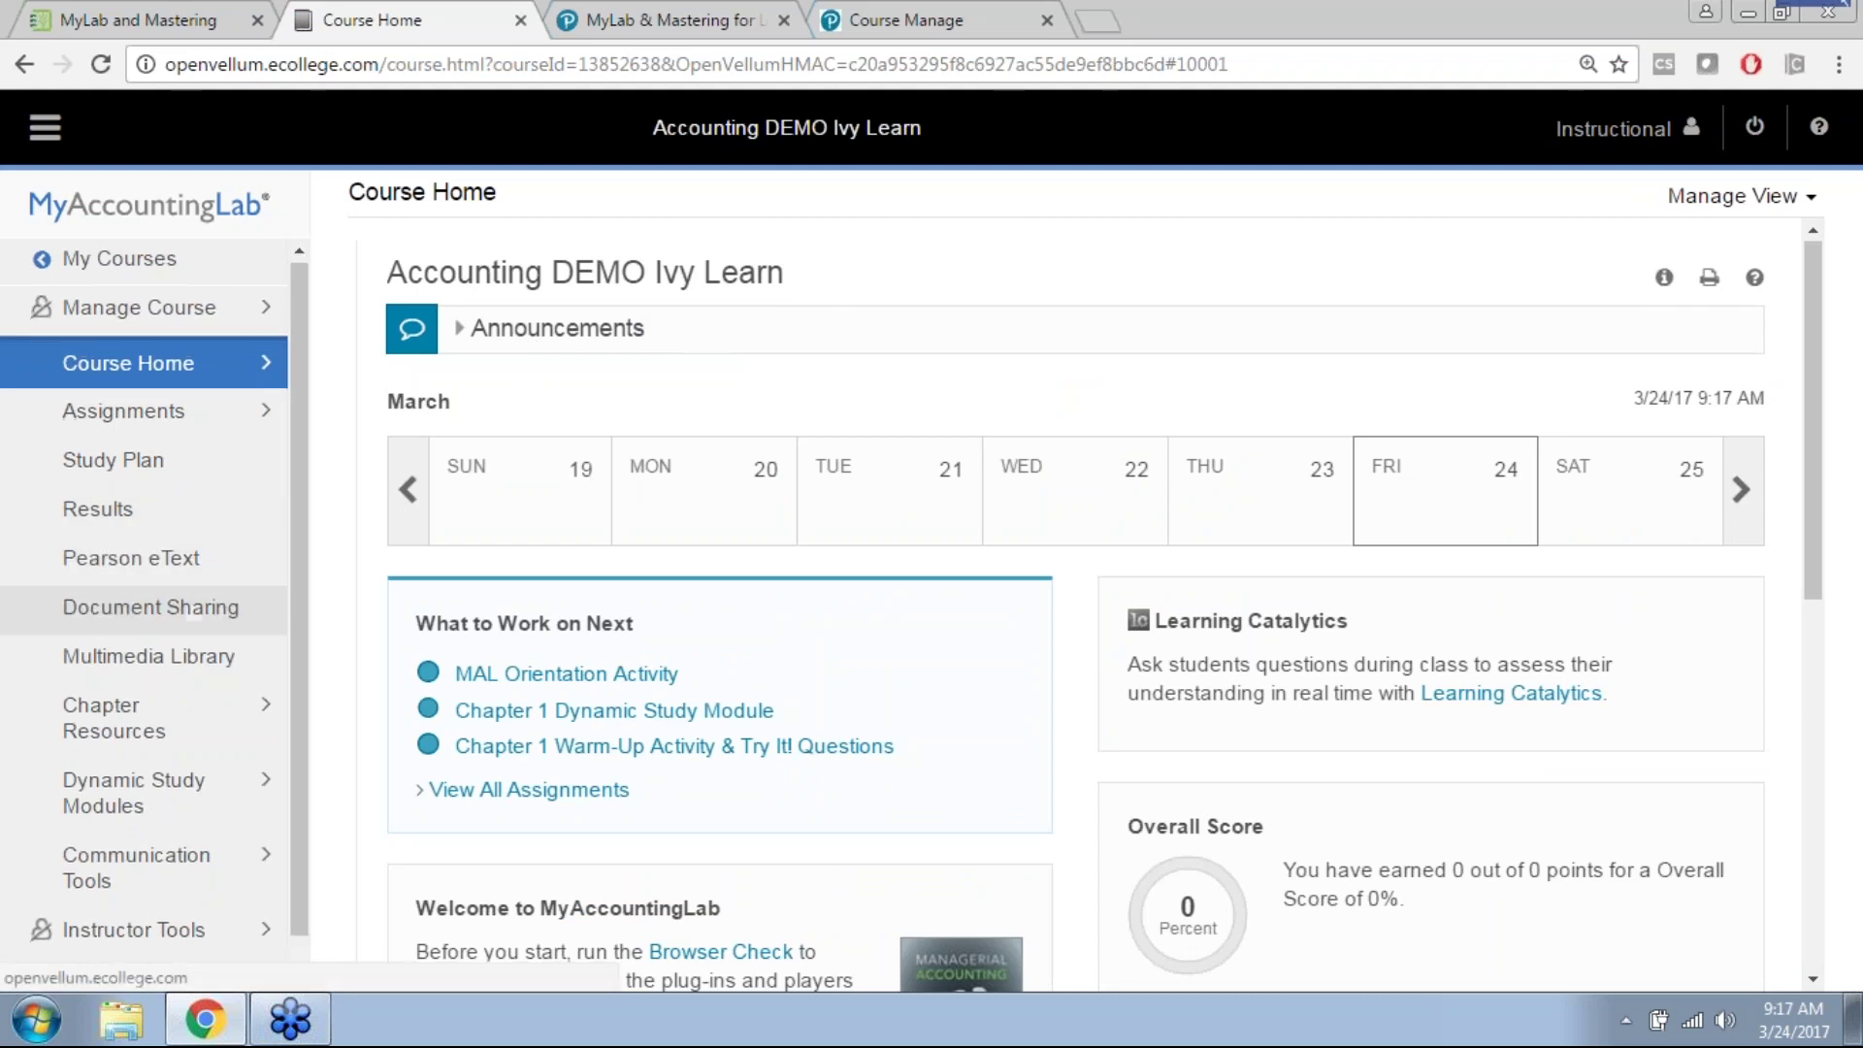
pyautogui.scroll(-1, 165, 699)
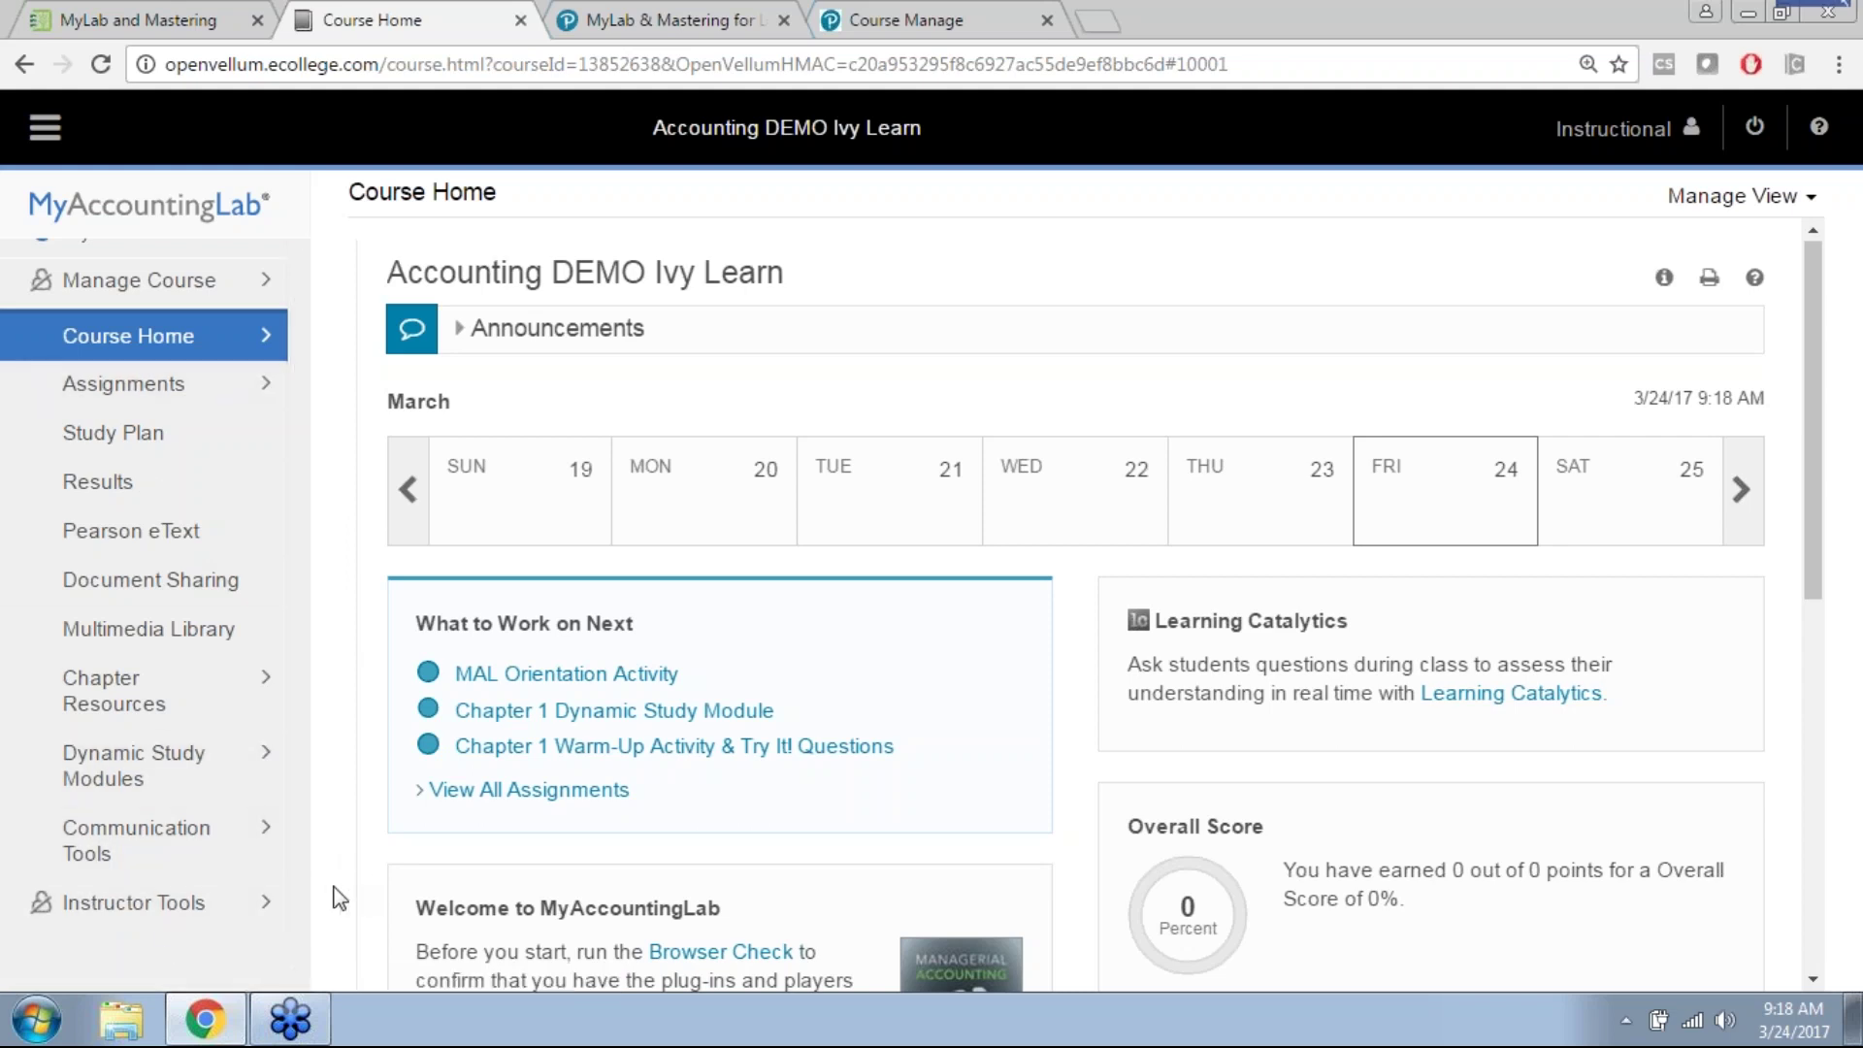
pyautogui.click(219, 32)
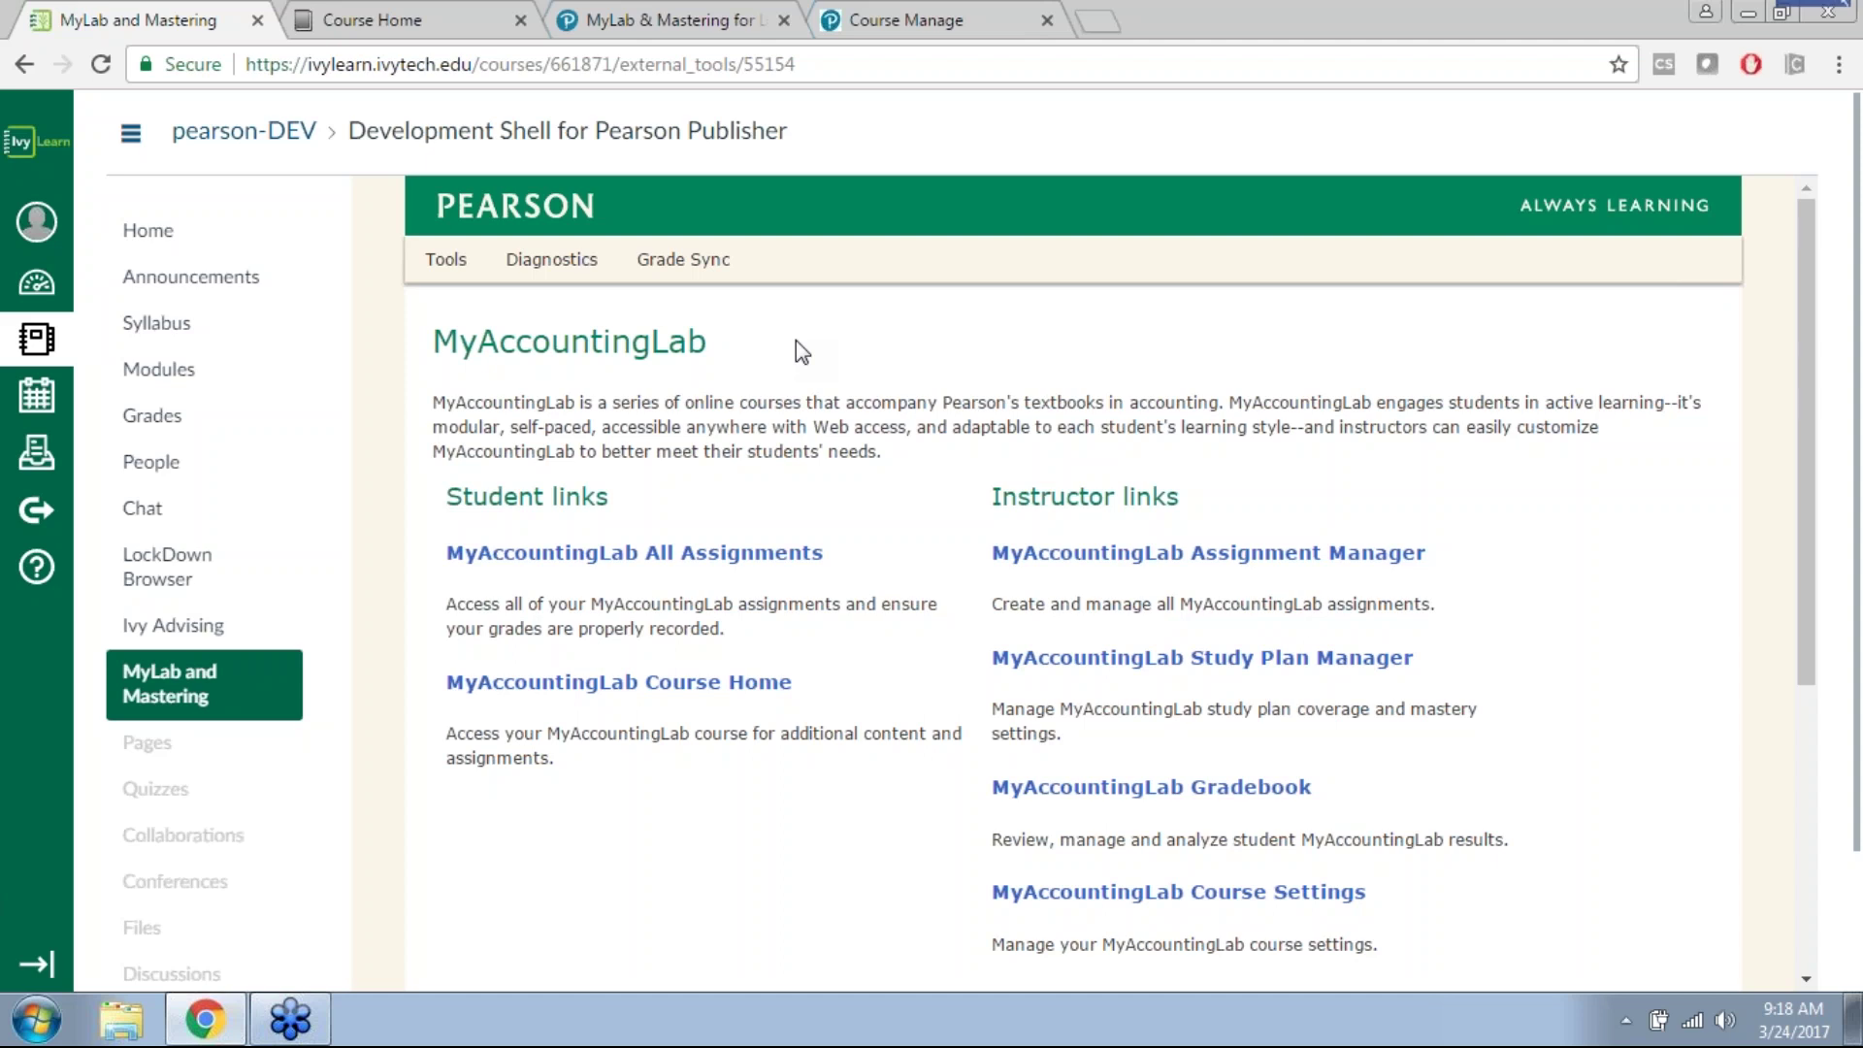
# Step: Review the course Settings Navigation tab, checking the Collaborations options and closing them unchanged
pyautogui.scroll(-2, 182, 948)
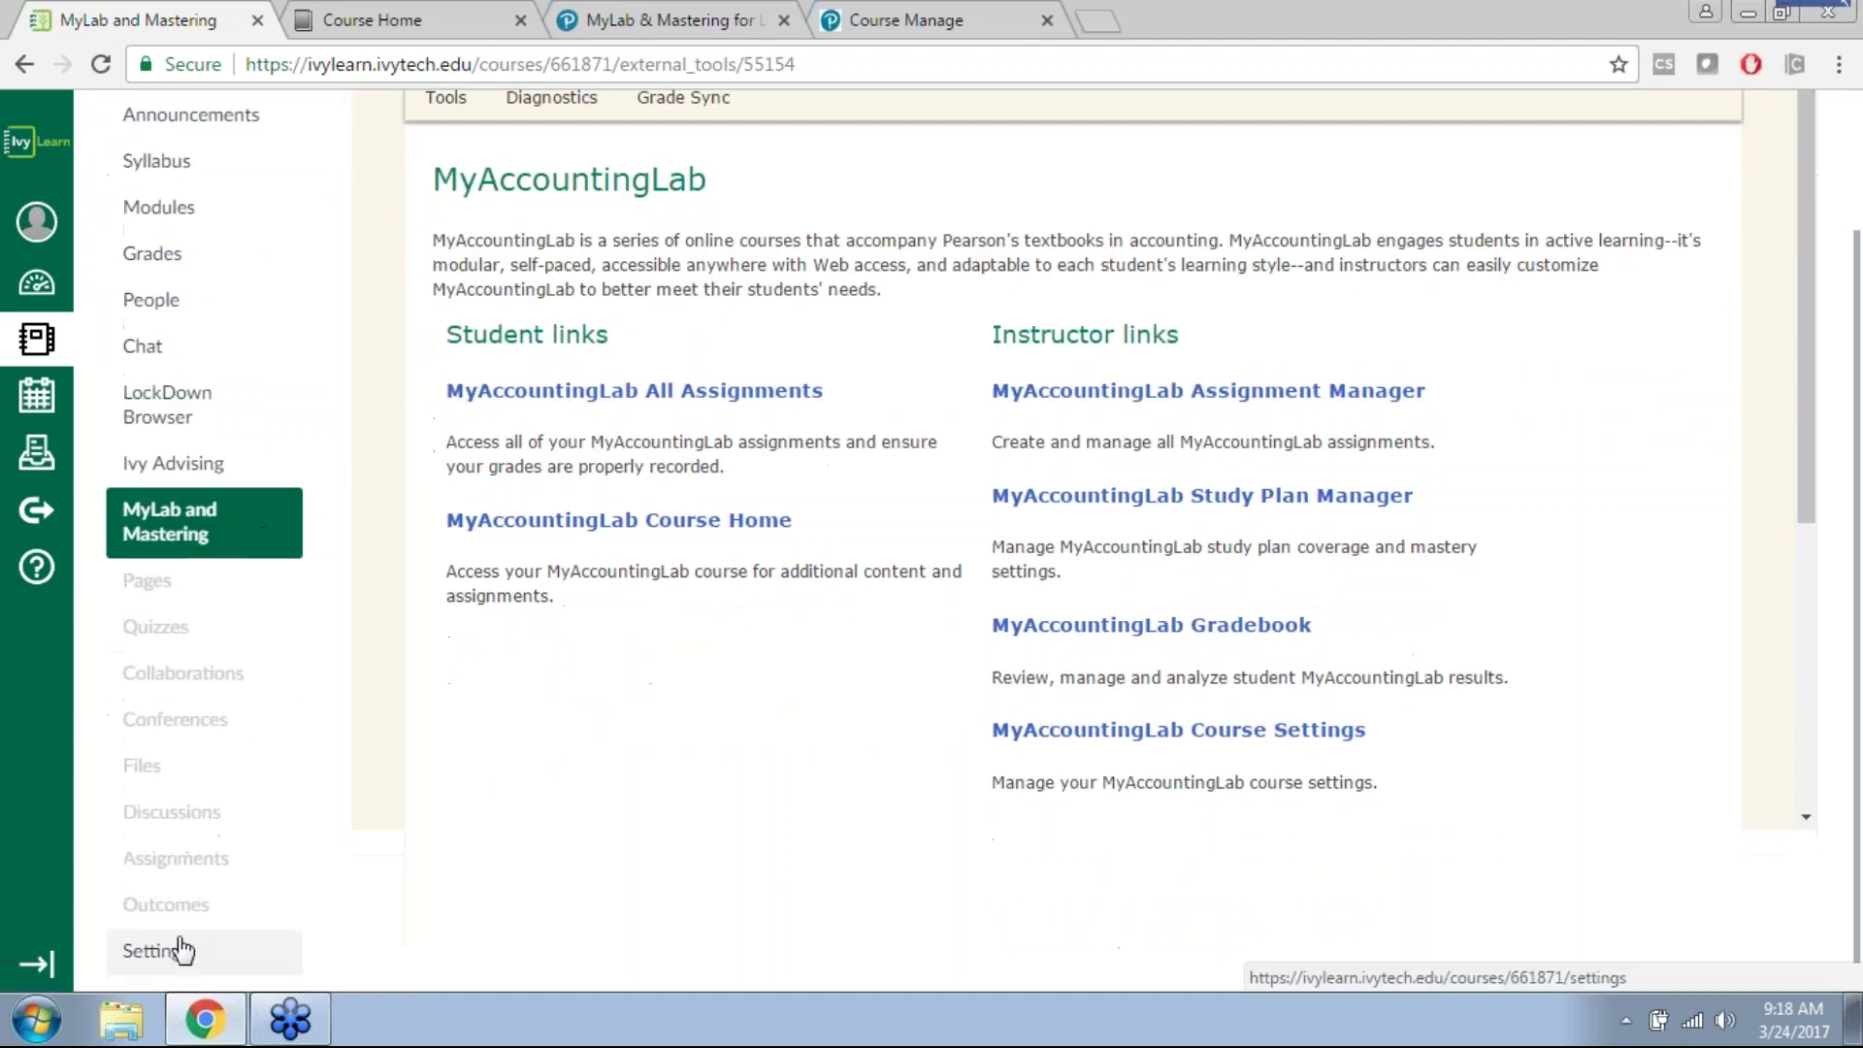
pyautogui.click(180, 951)
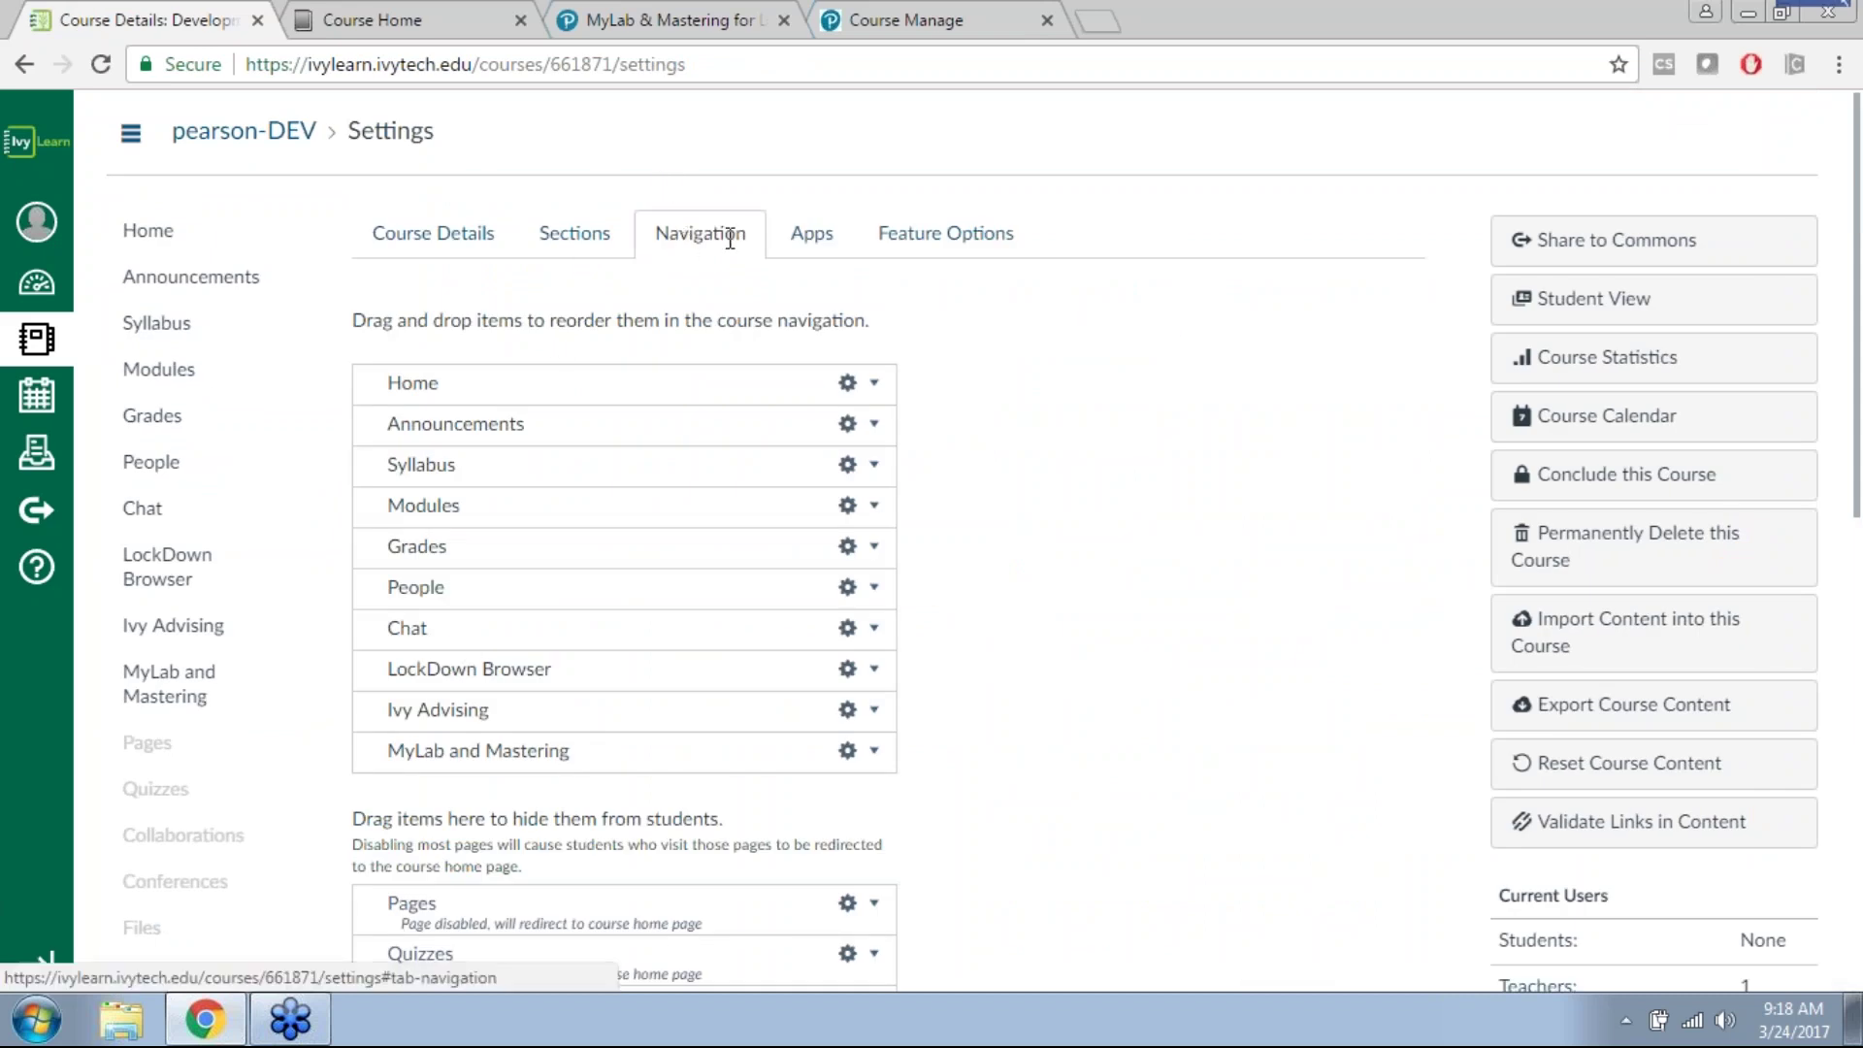
pyautogui.scroll(-4, 989, 361)
pyautogui.scroll(-6, 992, 367)
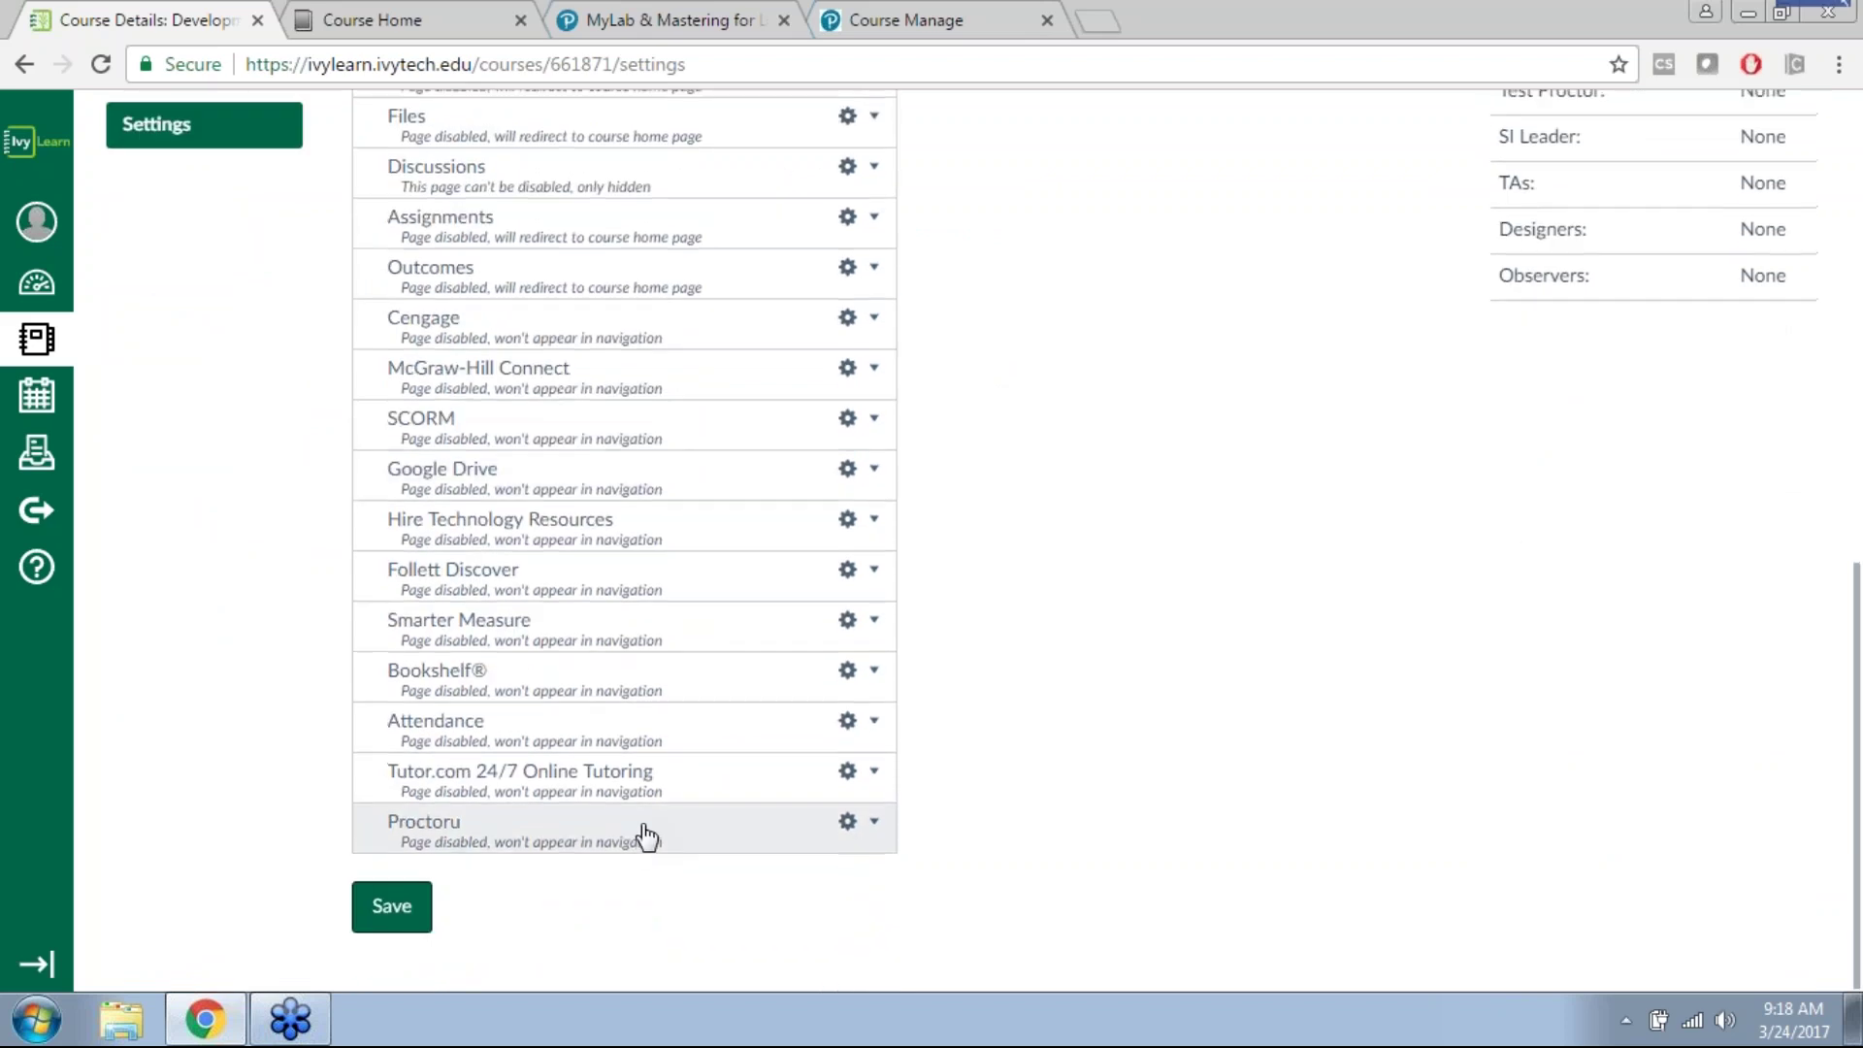
pyautogui.scroll(8, 646, 834)
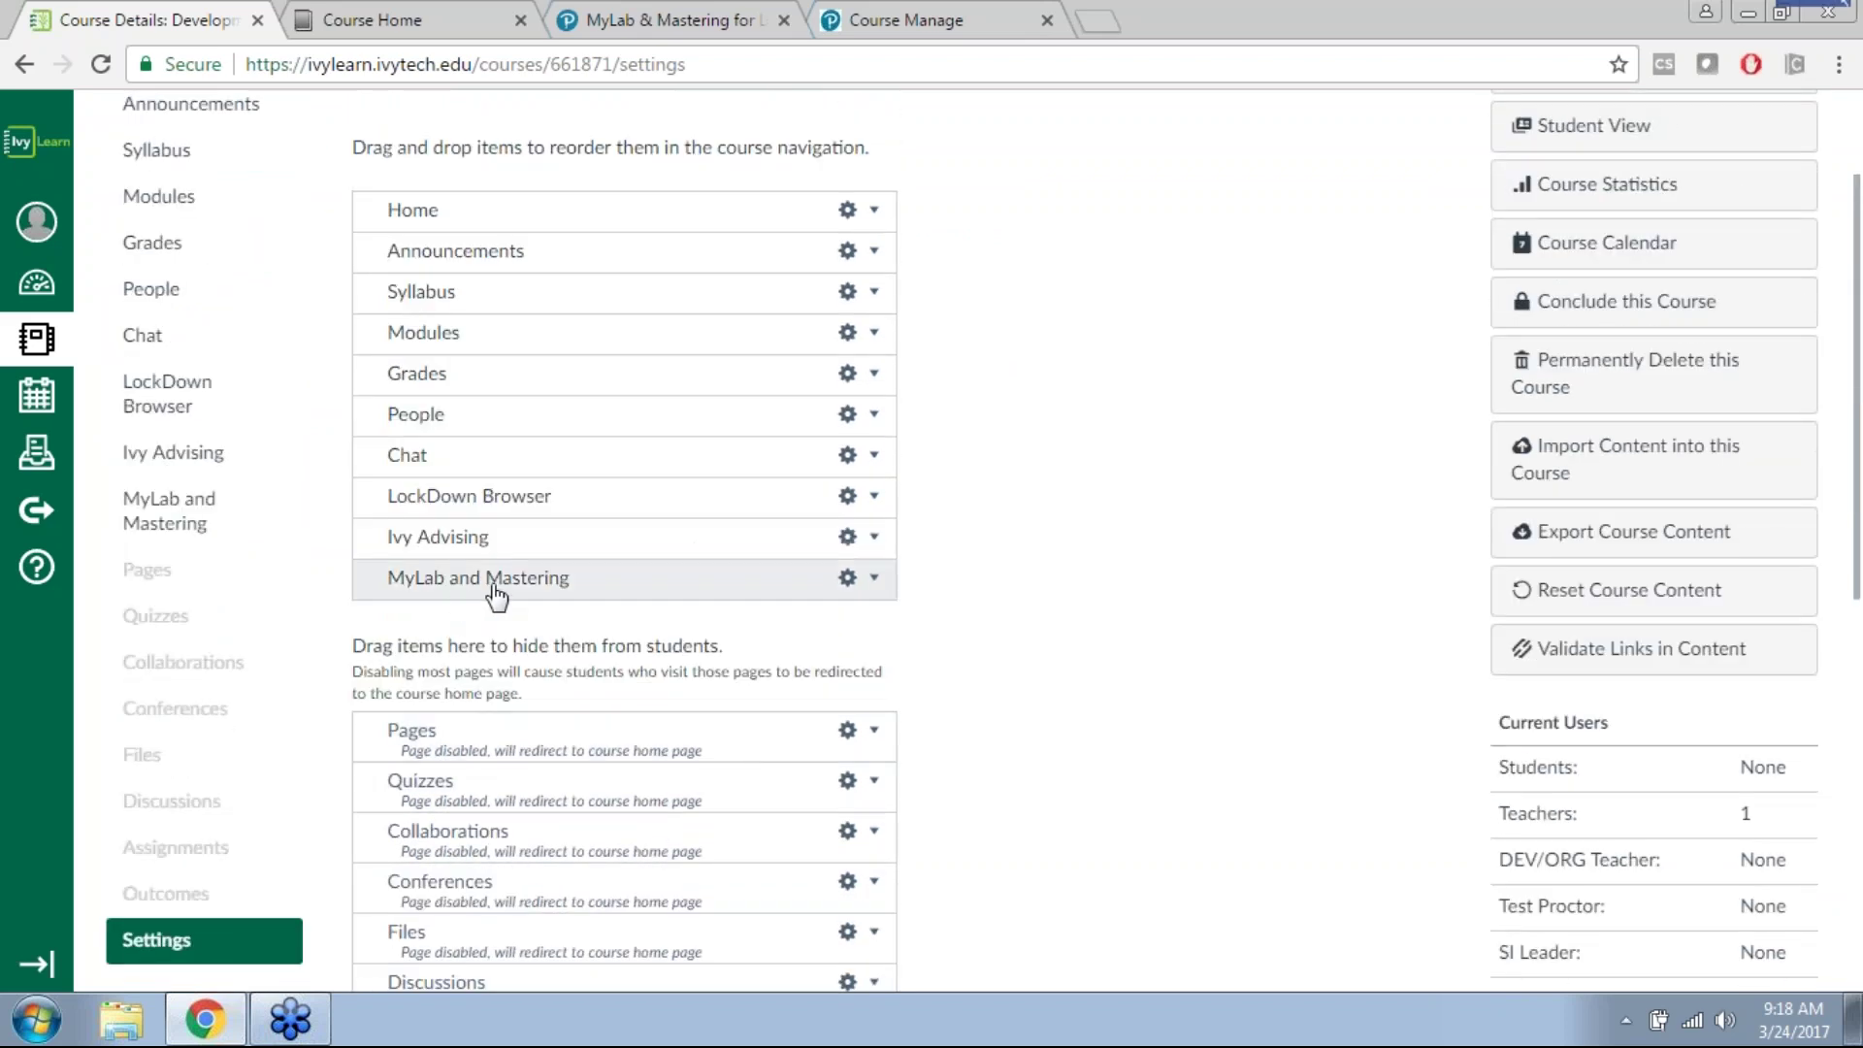
pyautogui.scroll(-3, 679, 621)
pyautogui.click(866, 563)
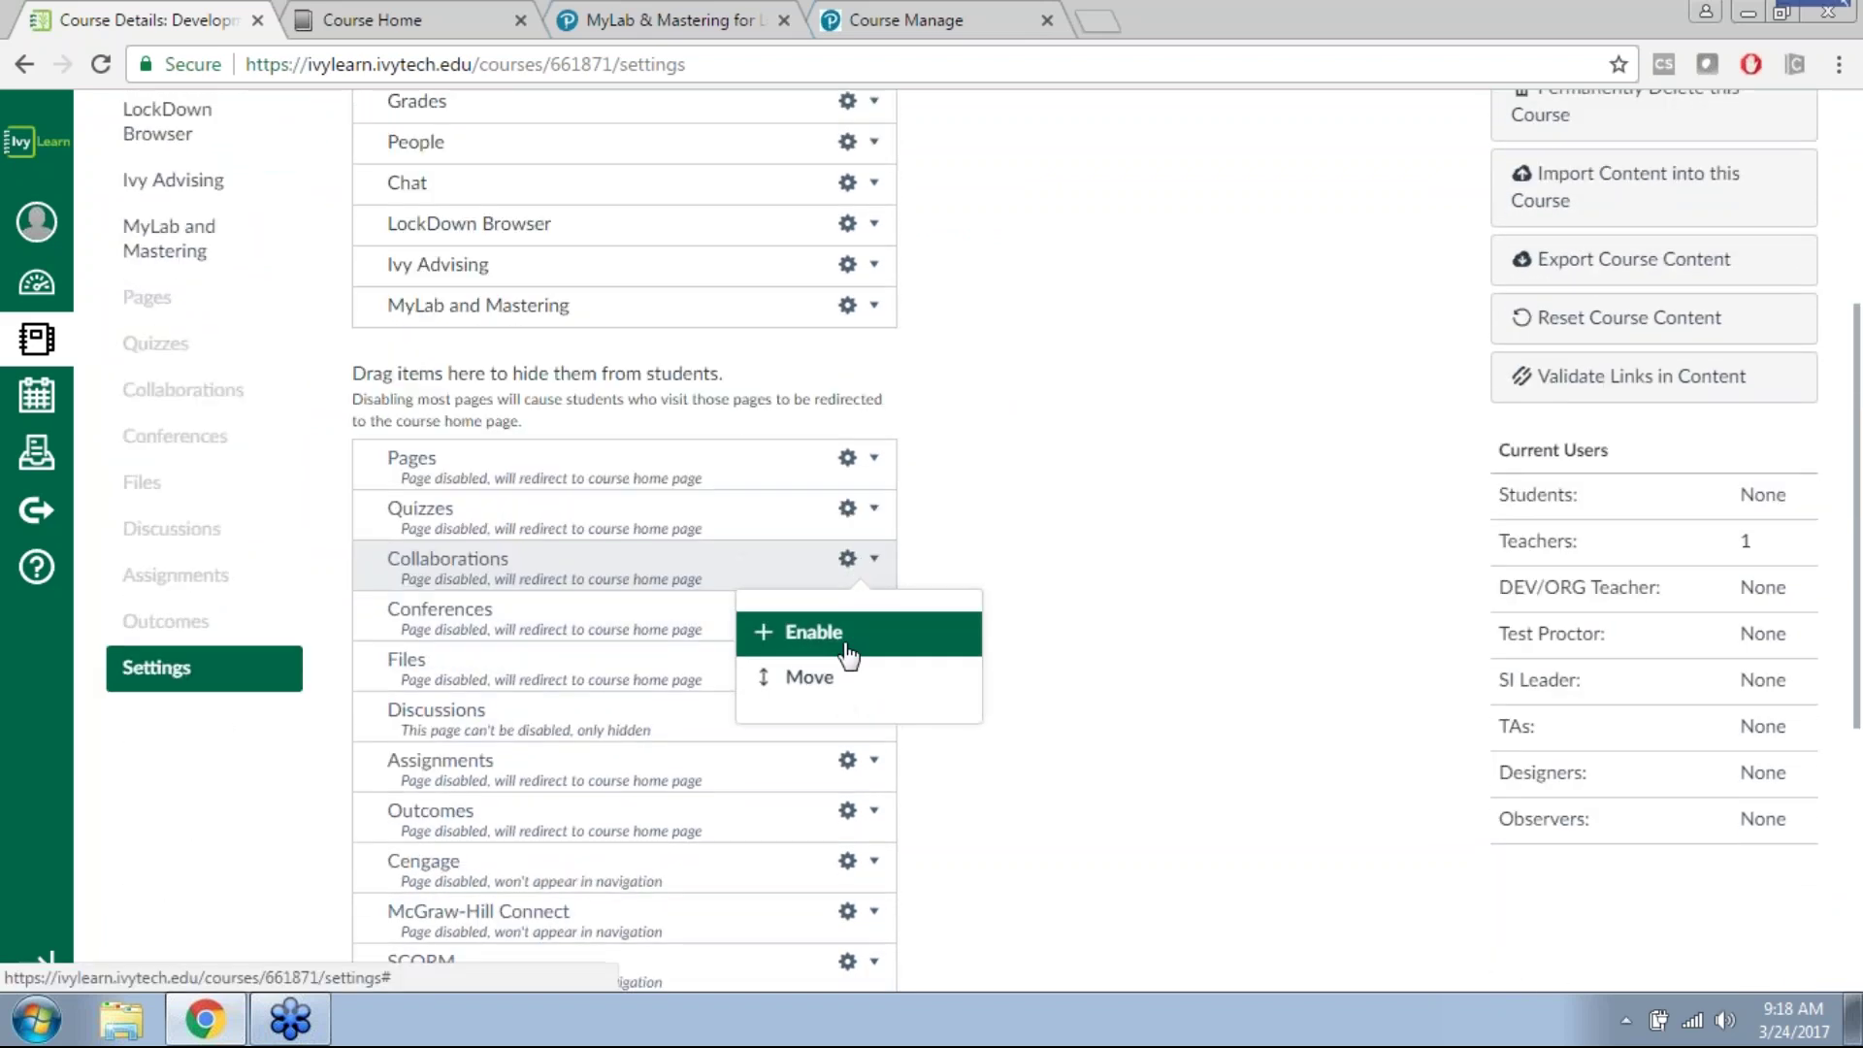
pyautogui.click(974, 565)
pyautogui.scroll(4, 503, 595)
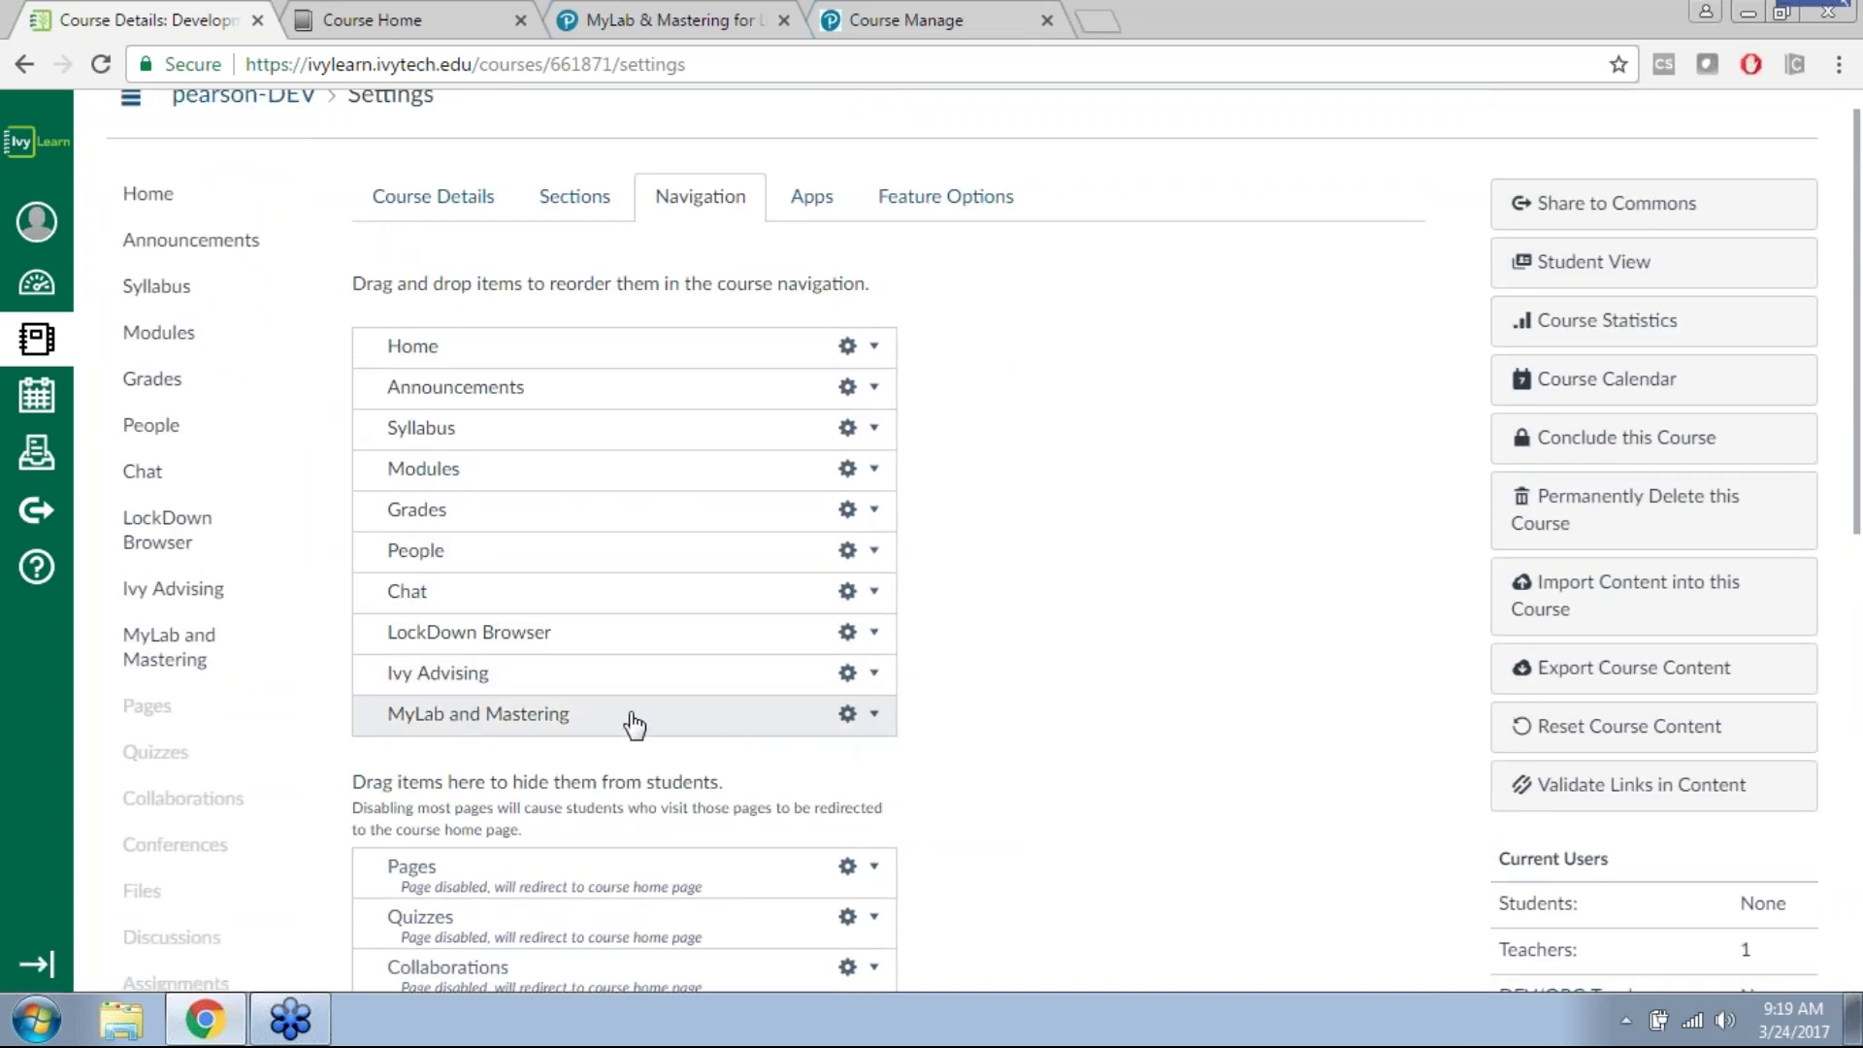
pyautogui.scroll(-9, 633, 723)
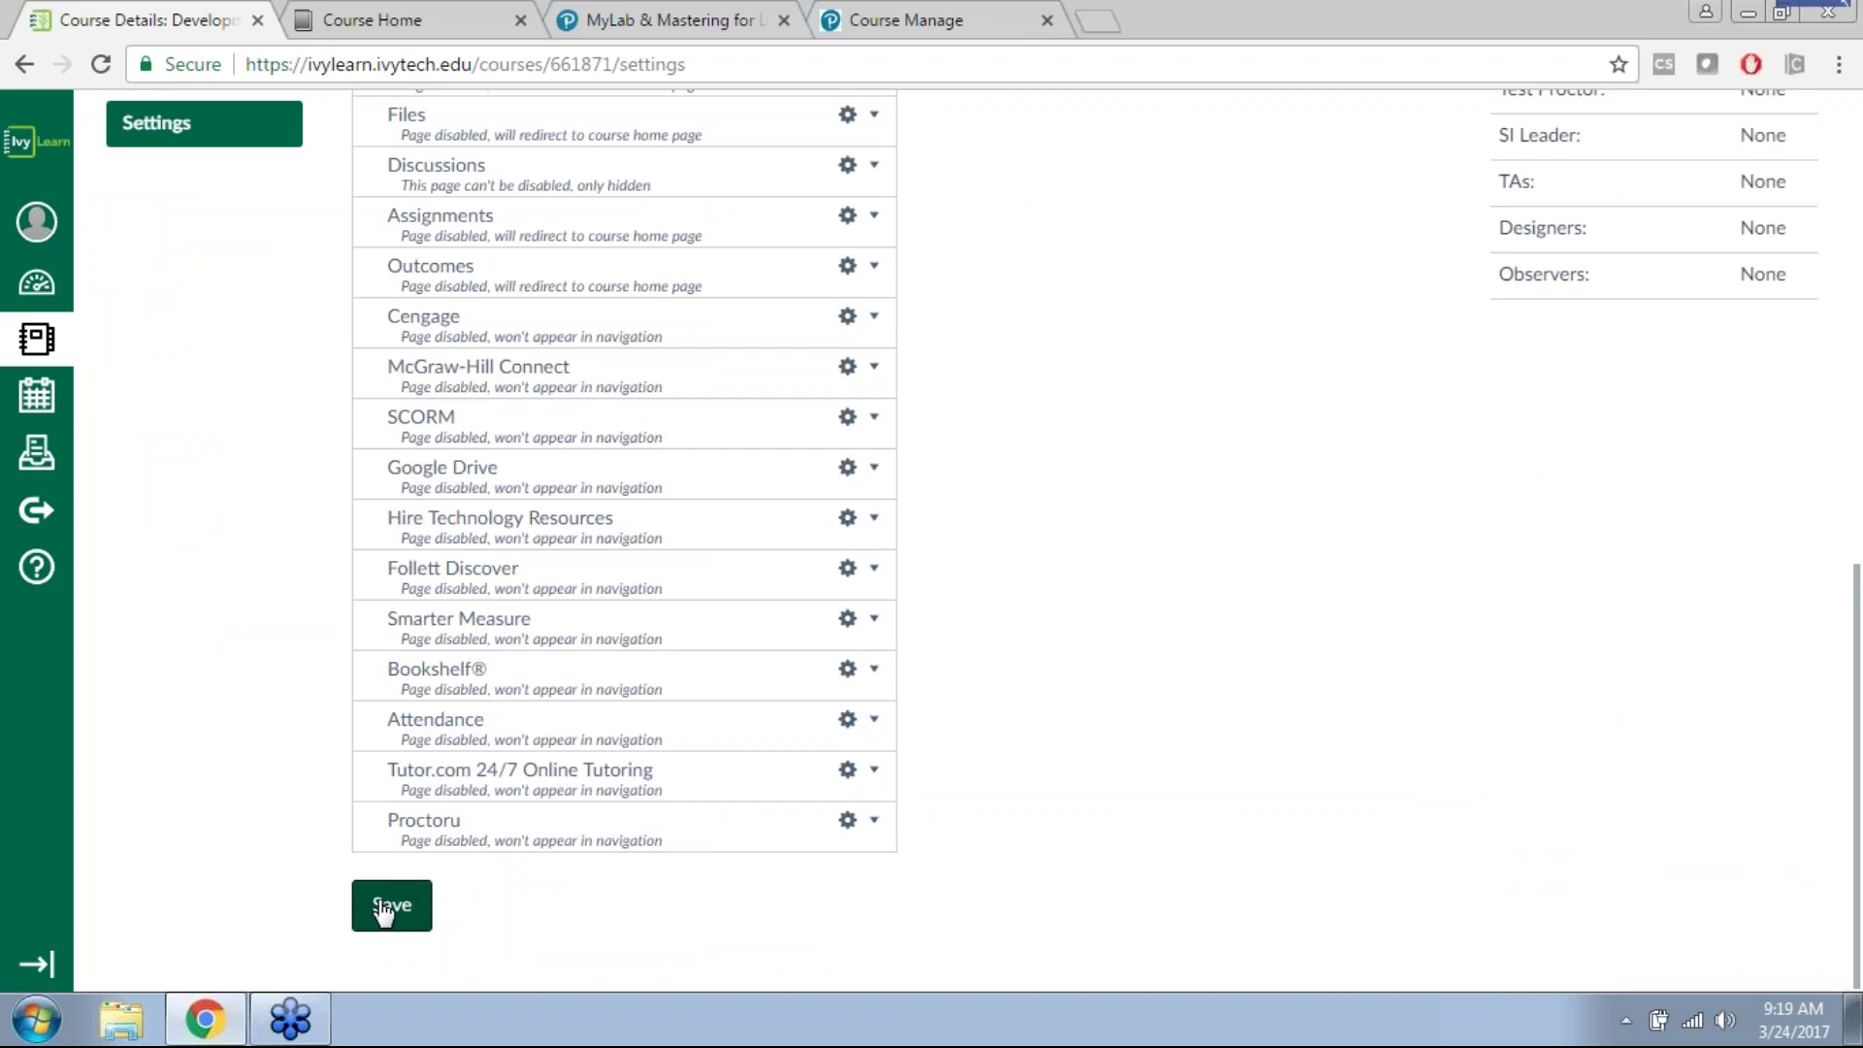
pyautogui.scroll(8, 320, 853)
pyautogui.scroll(2, 307, 645)
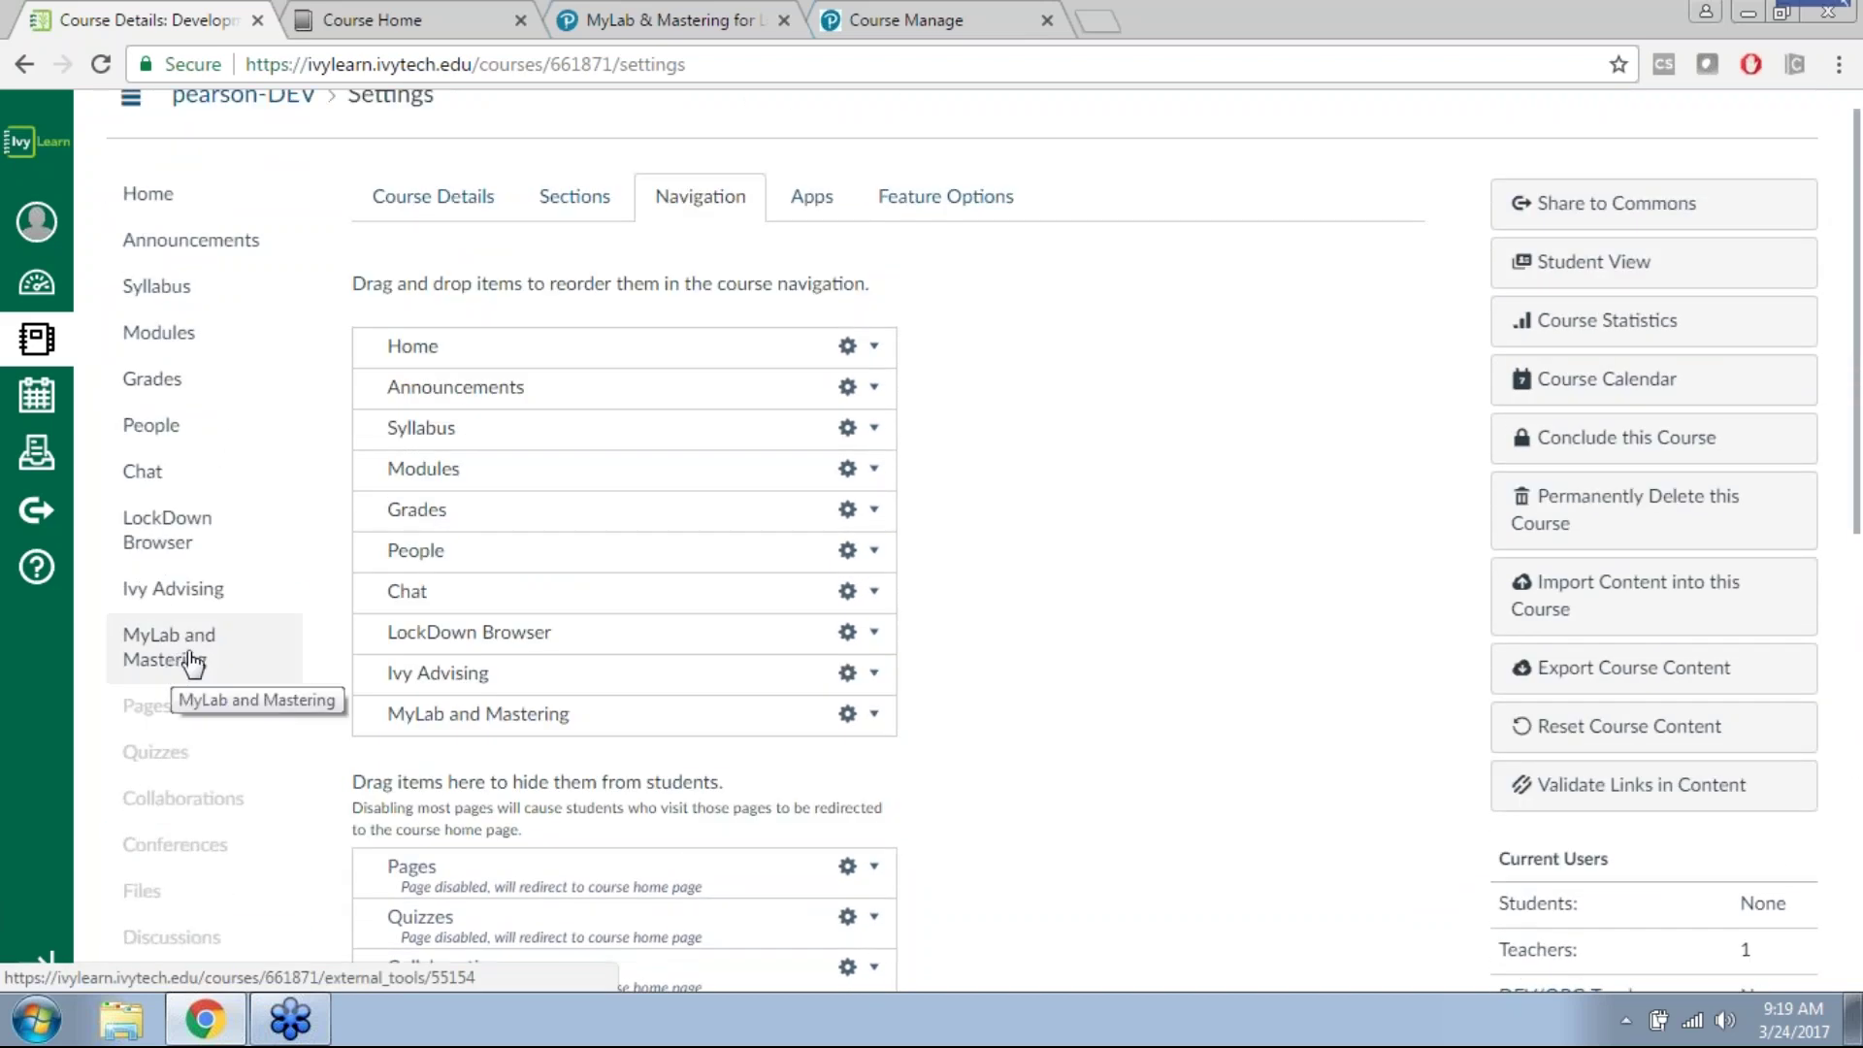
# Step: Show the MyLab and Mastering Grade Sync list sorted by Item Name in descending order
pyautogui.click(161, 673)
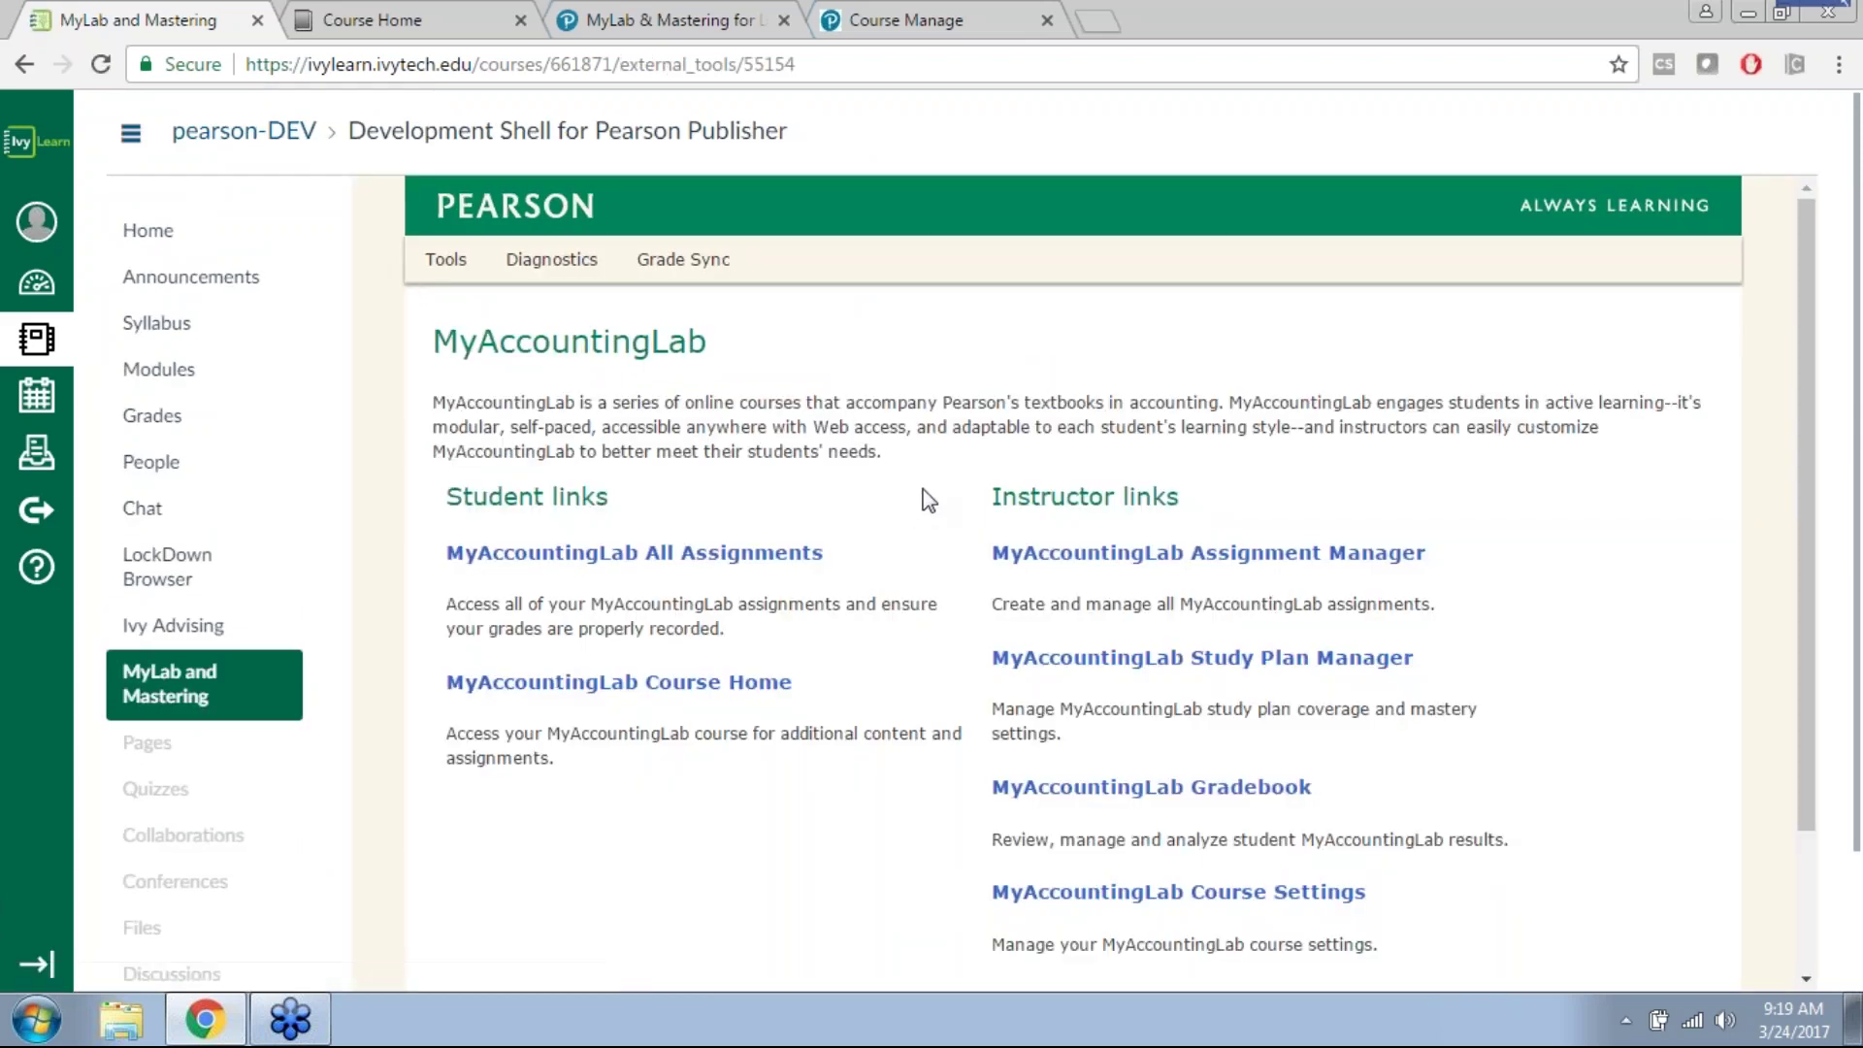
pyautogui.click(726, 262)
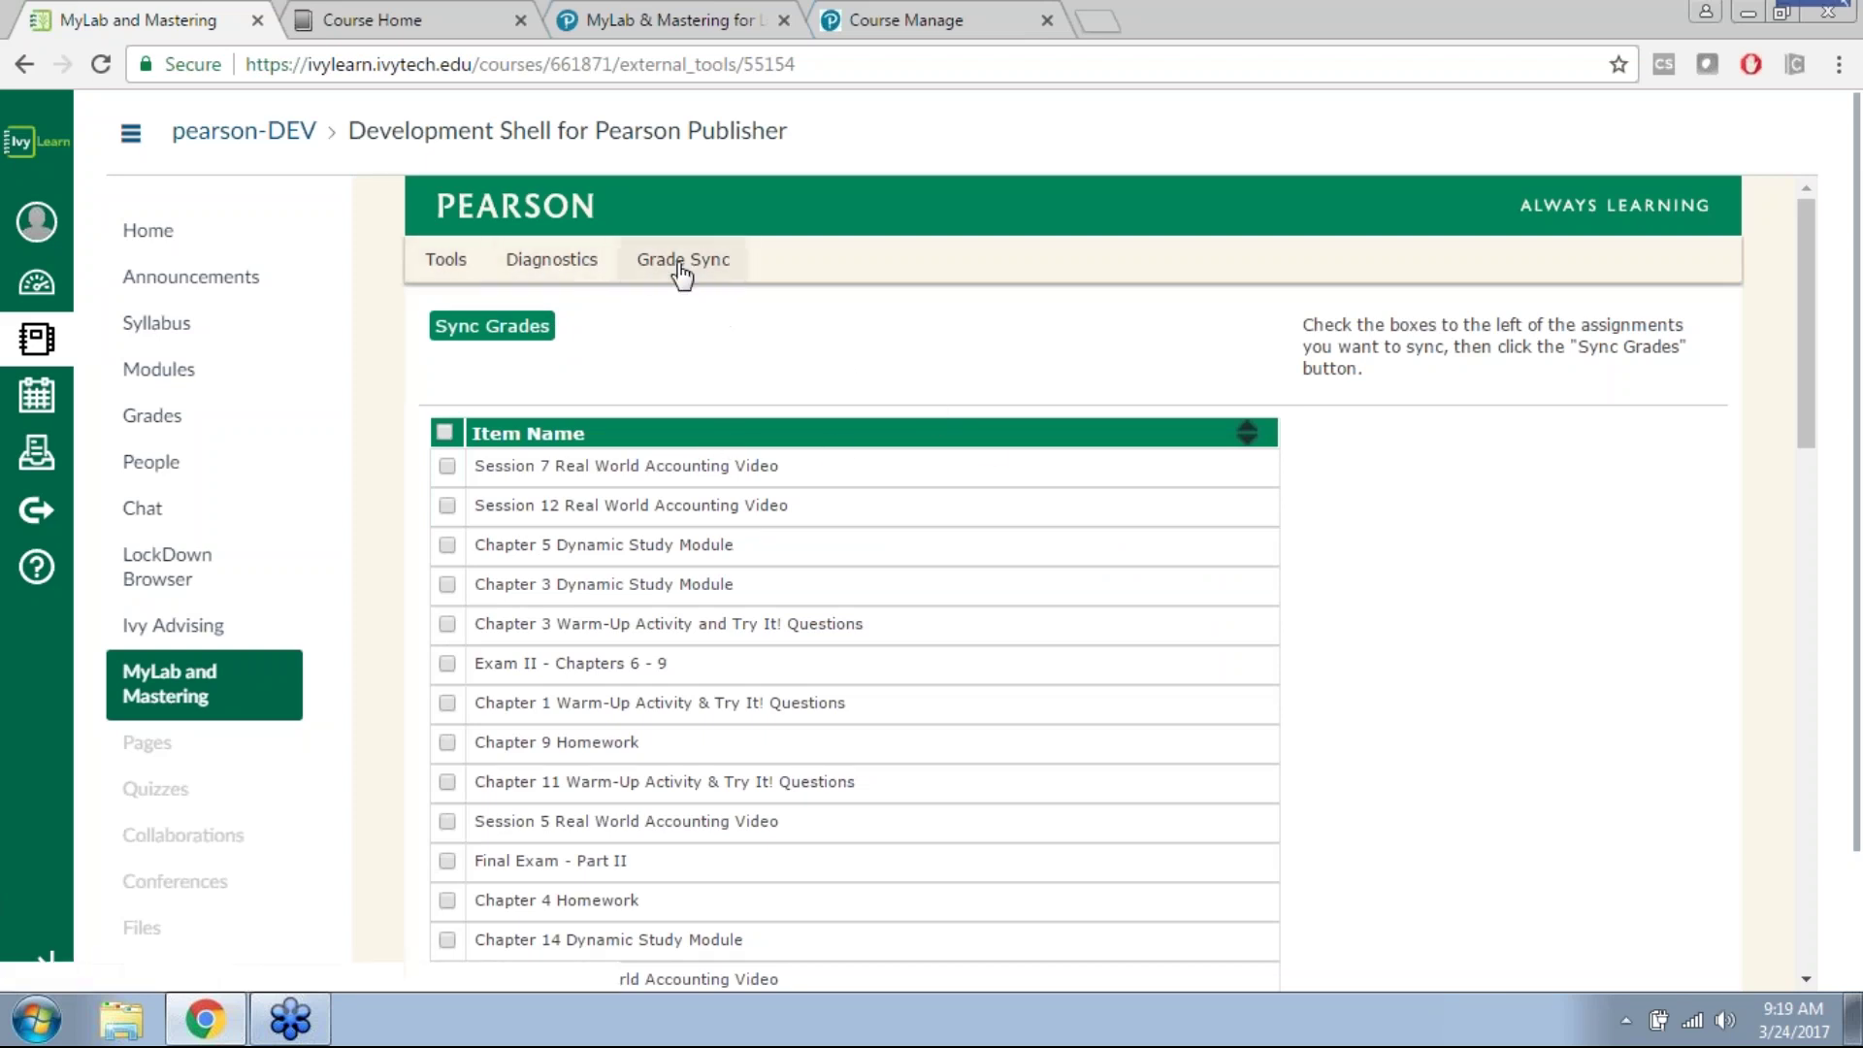
pyautogui.scroll(-5, 935, 503)
pyautogui.scroll(-15, 935, 503)
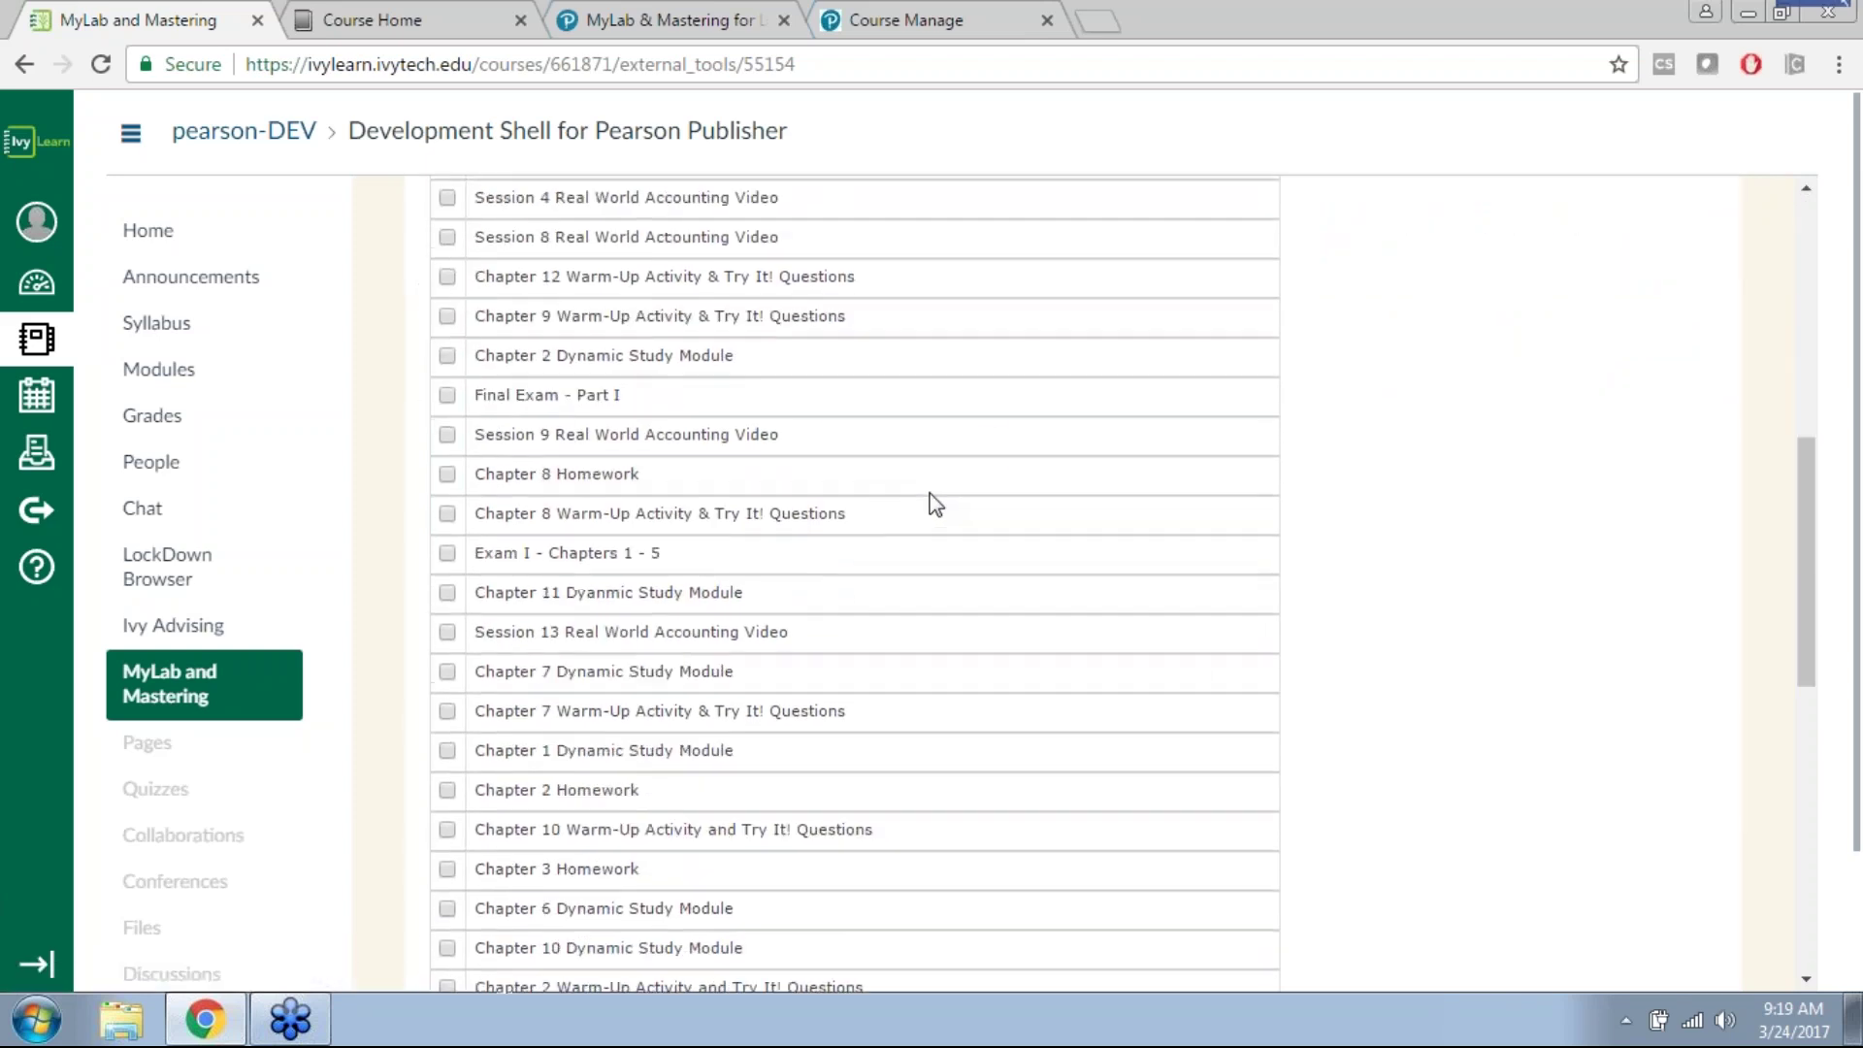
pyautogui.scroll(20, 930, 506)
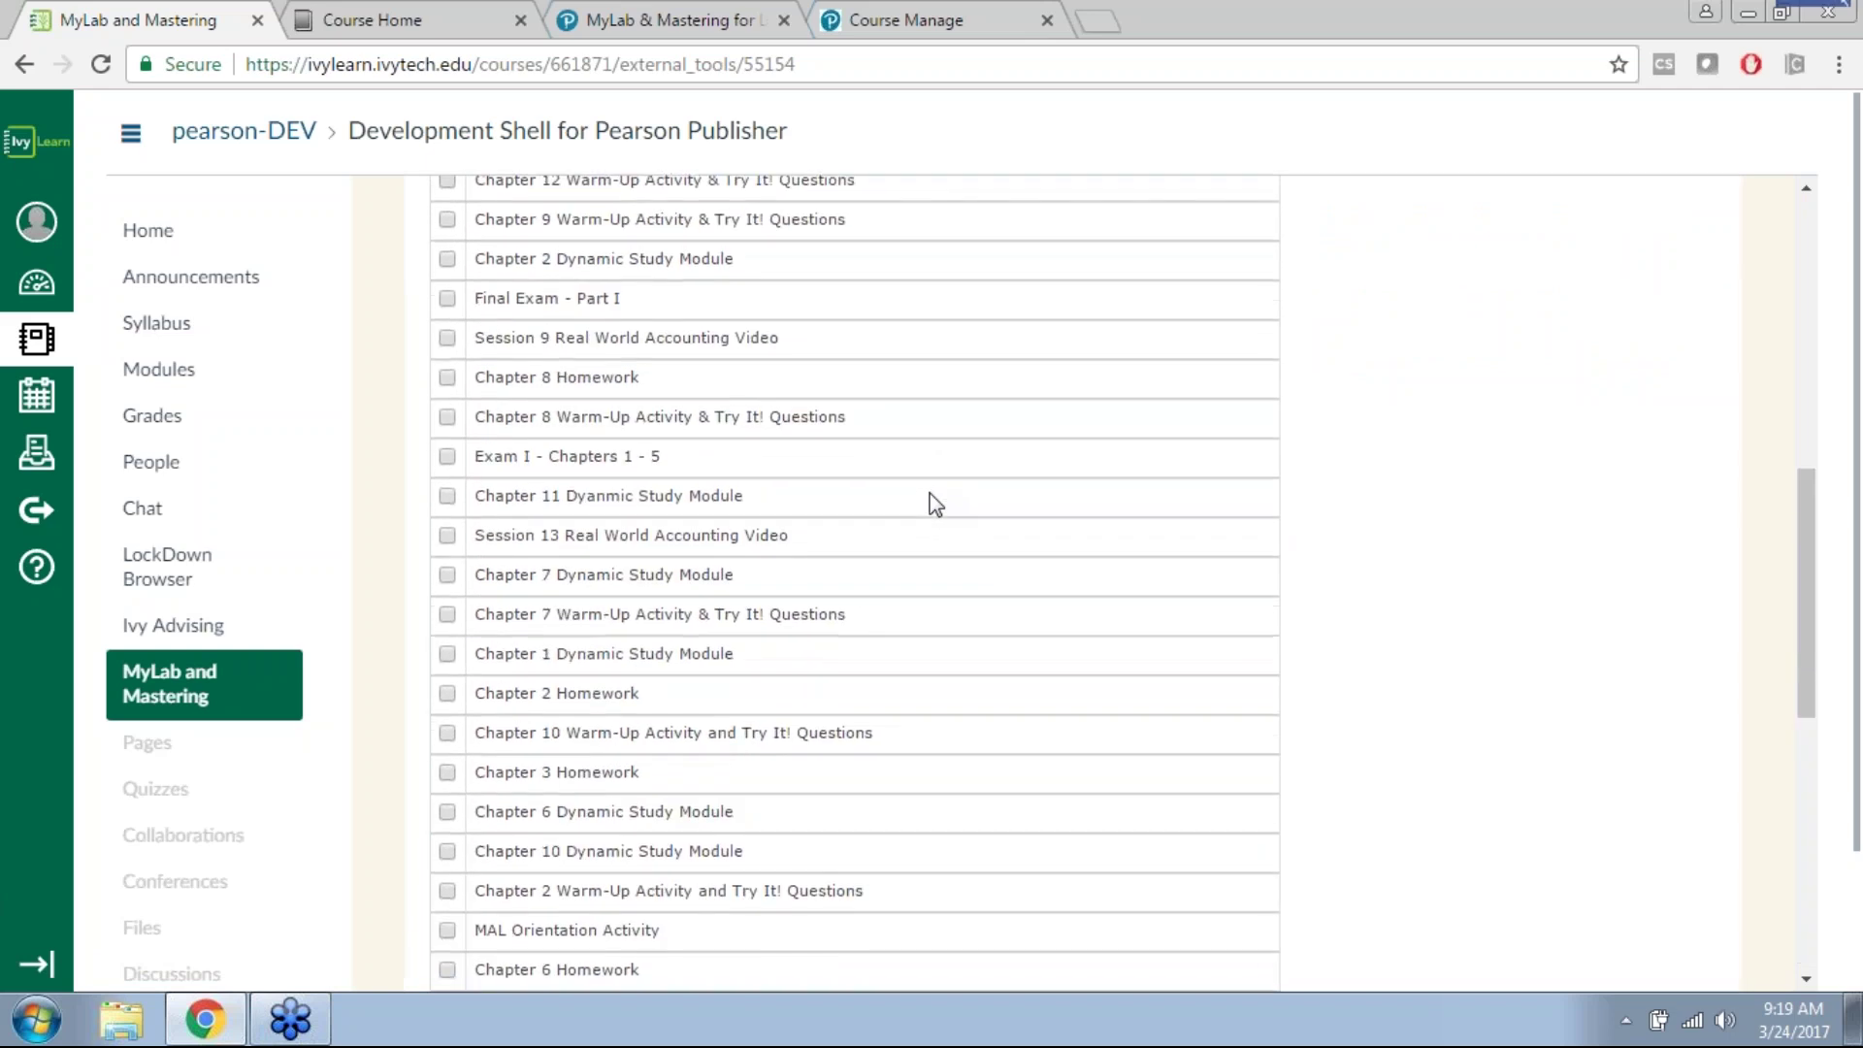
pyautogui.click(771, 434)
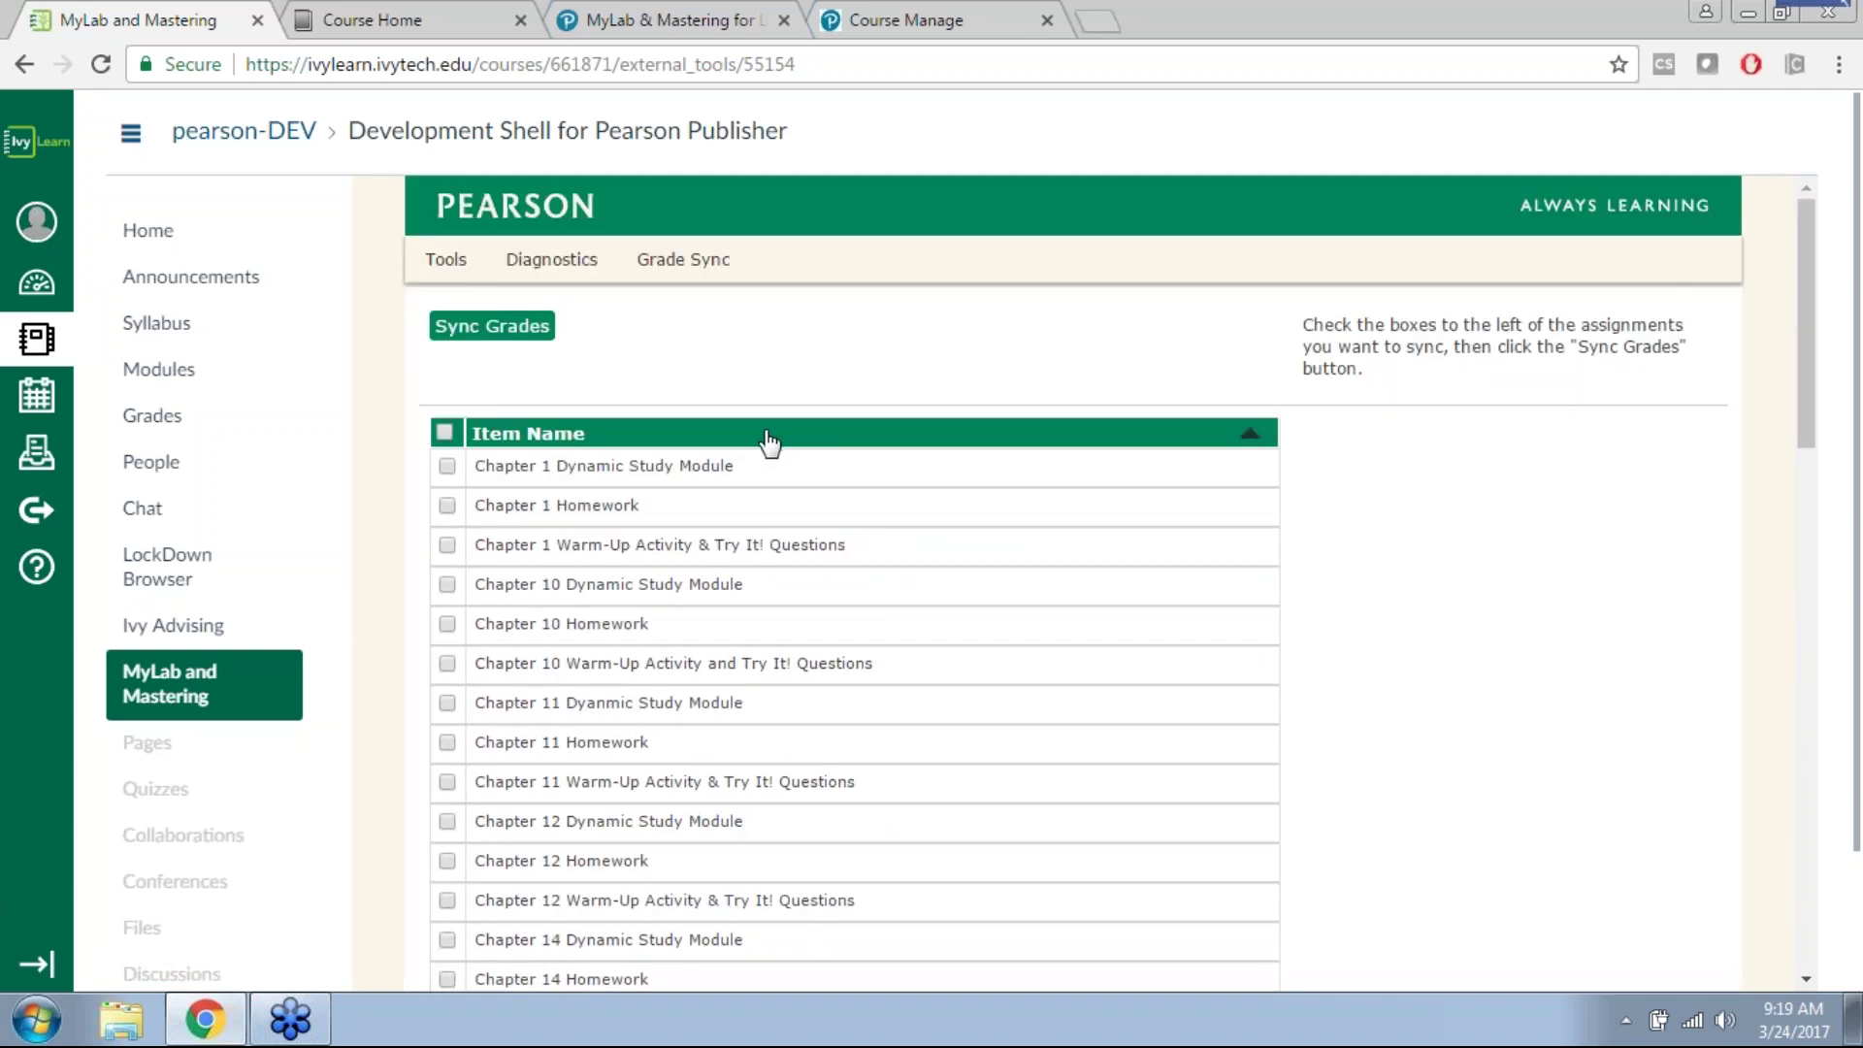
pyautogui.scroll(-8, 512, 546)
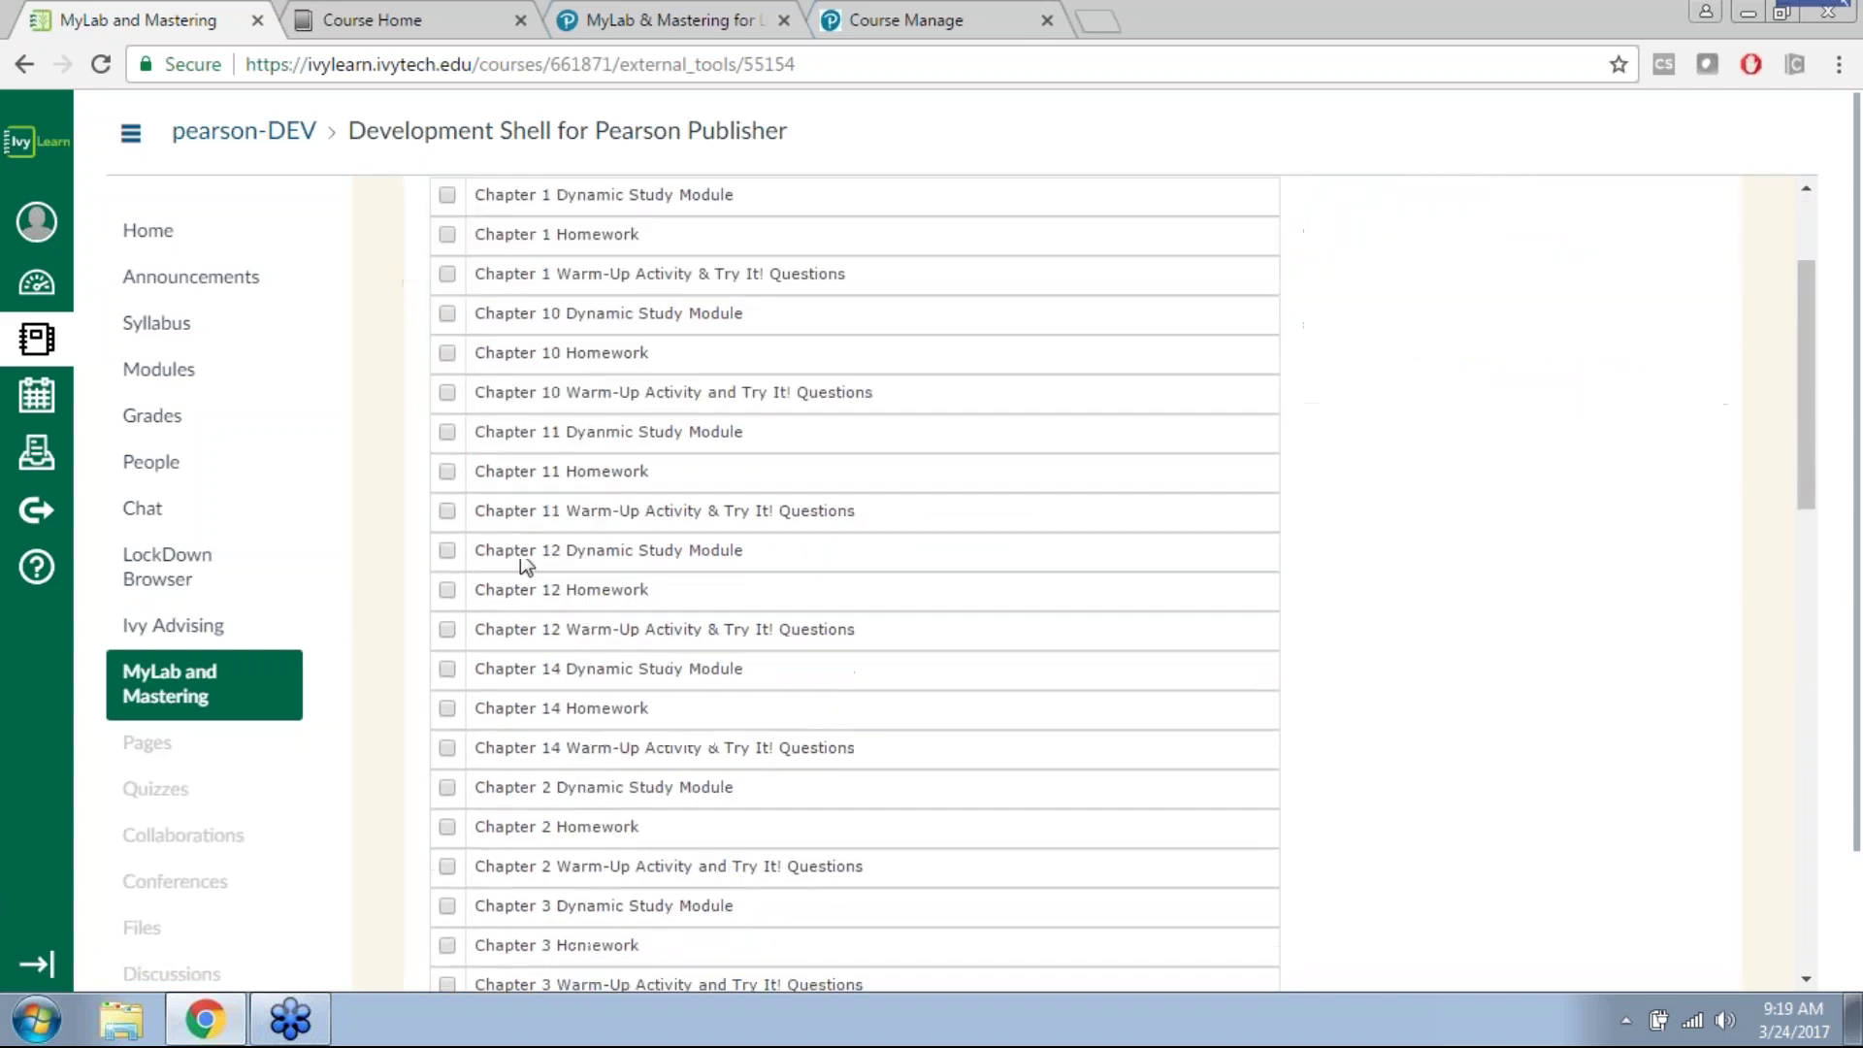
pyautogui.scroll(-8, 515, 466)
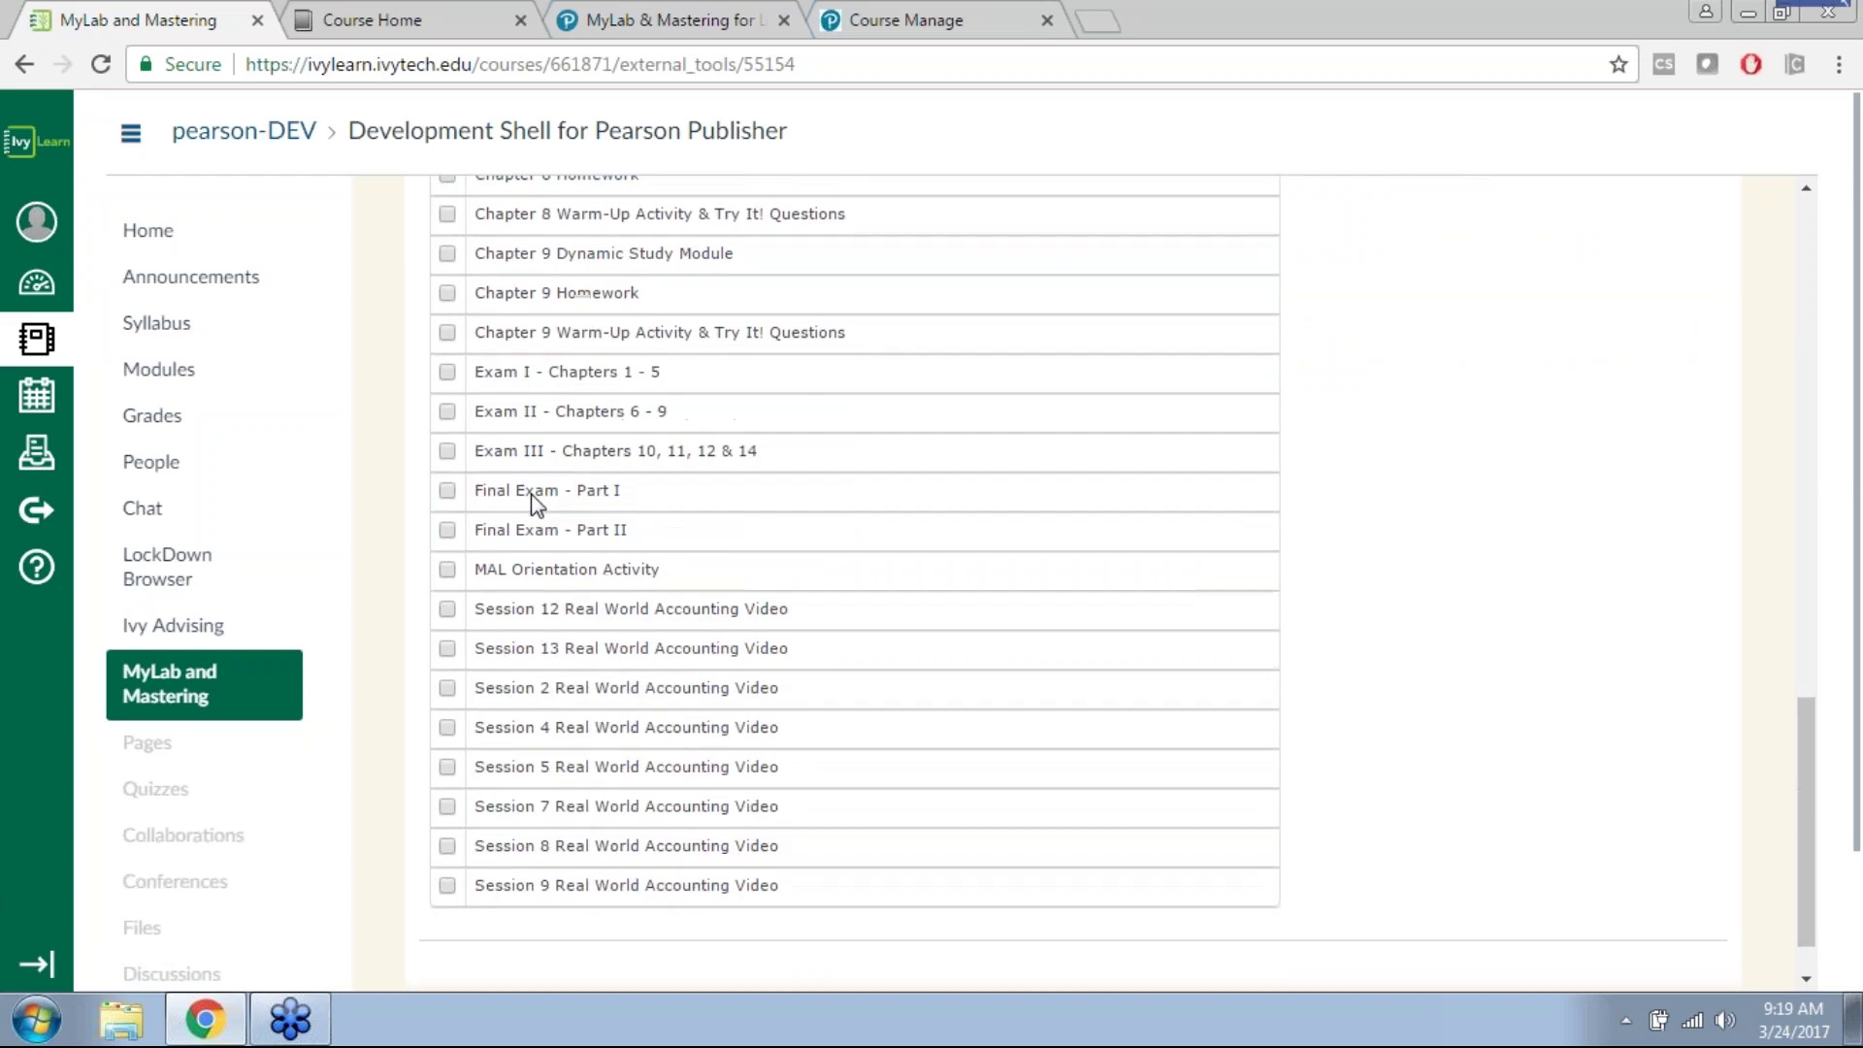
pyautogui.scroll(11, 582, 612)
pyautogui.scroll(5, 609, 599)
pyautogui.click(627, 437)
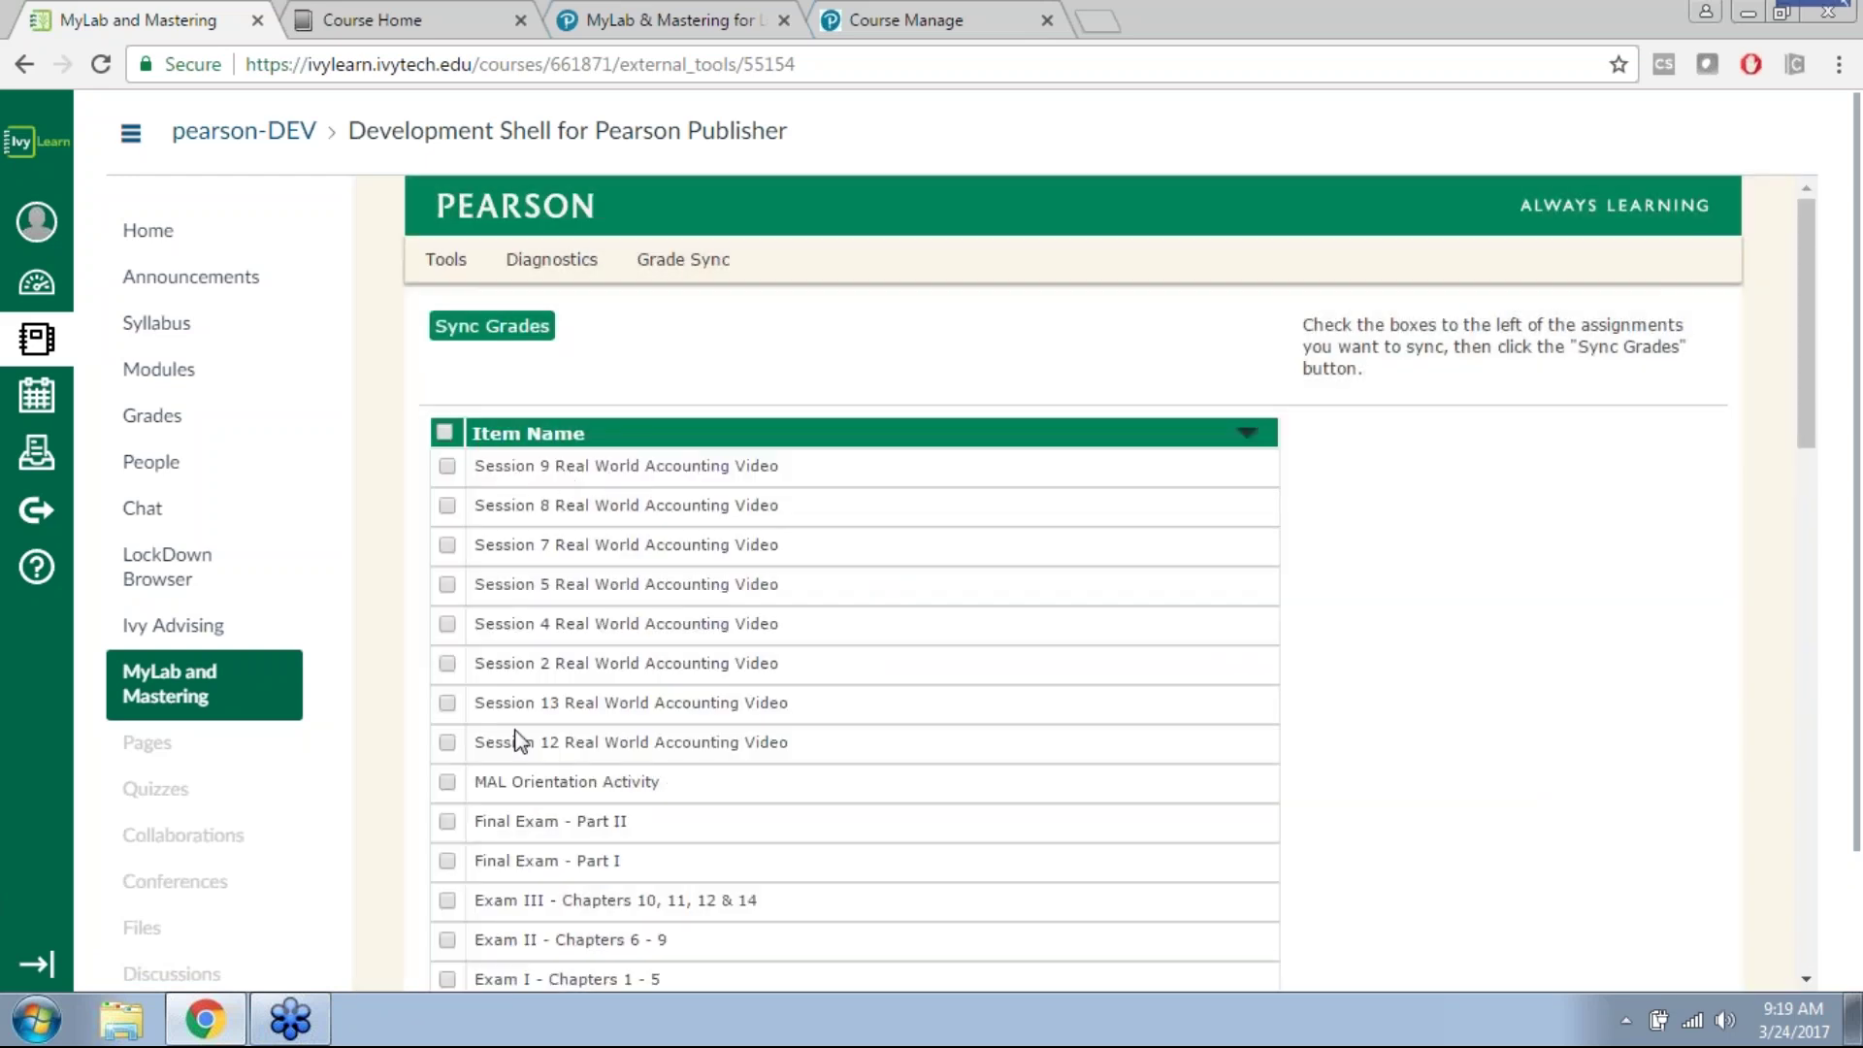
# Step: Tick the Session 9, 8, 7 and 5 Real World Accounting Video items for syncing
pyautogui.click(447, 465)
pyautogui.click(447, 506)
pyautogui.click(447, 545)
pyautogui.click(449, 584)
# Step: Check all assignments in the list with the select-all checkbox
pyautogui.click(445, 433)
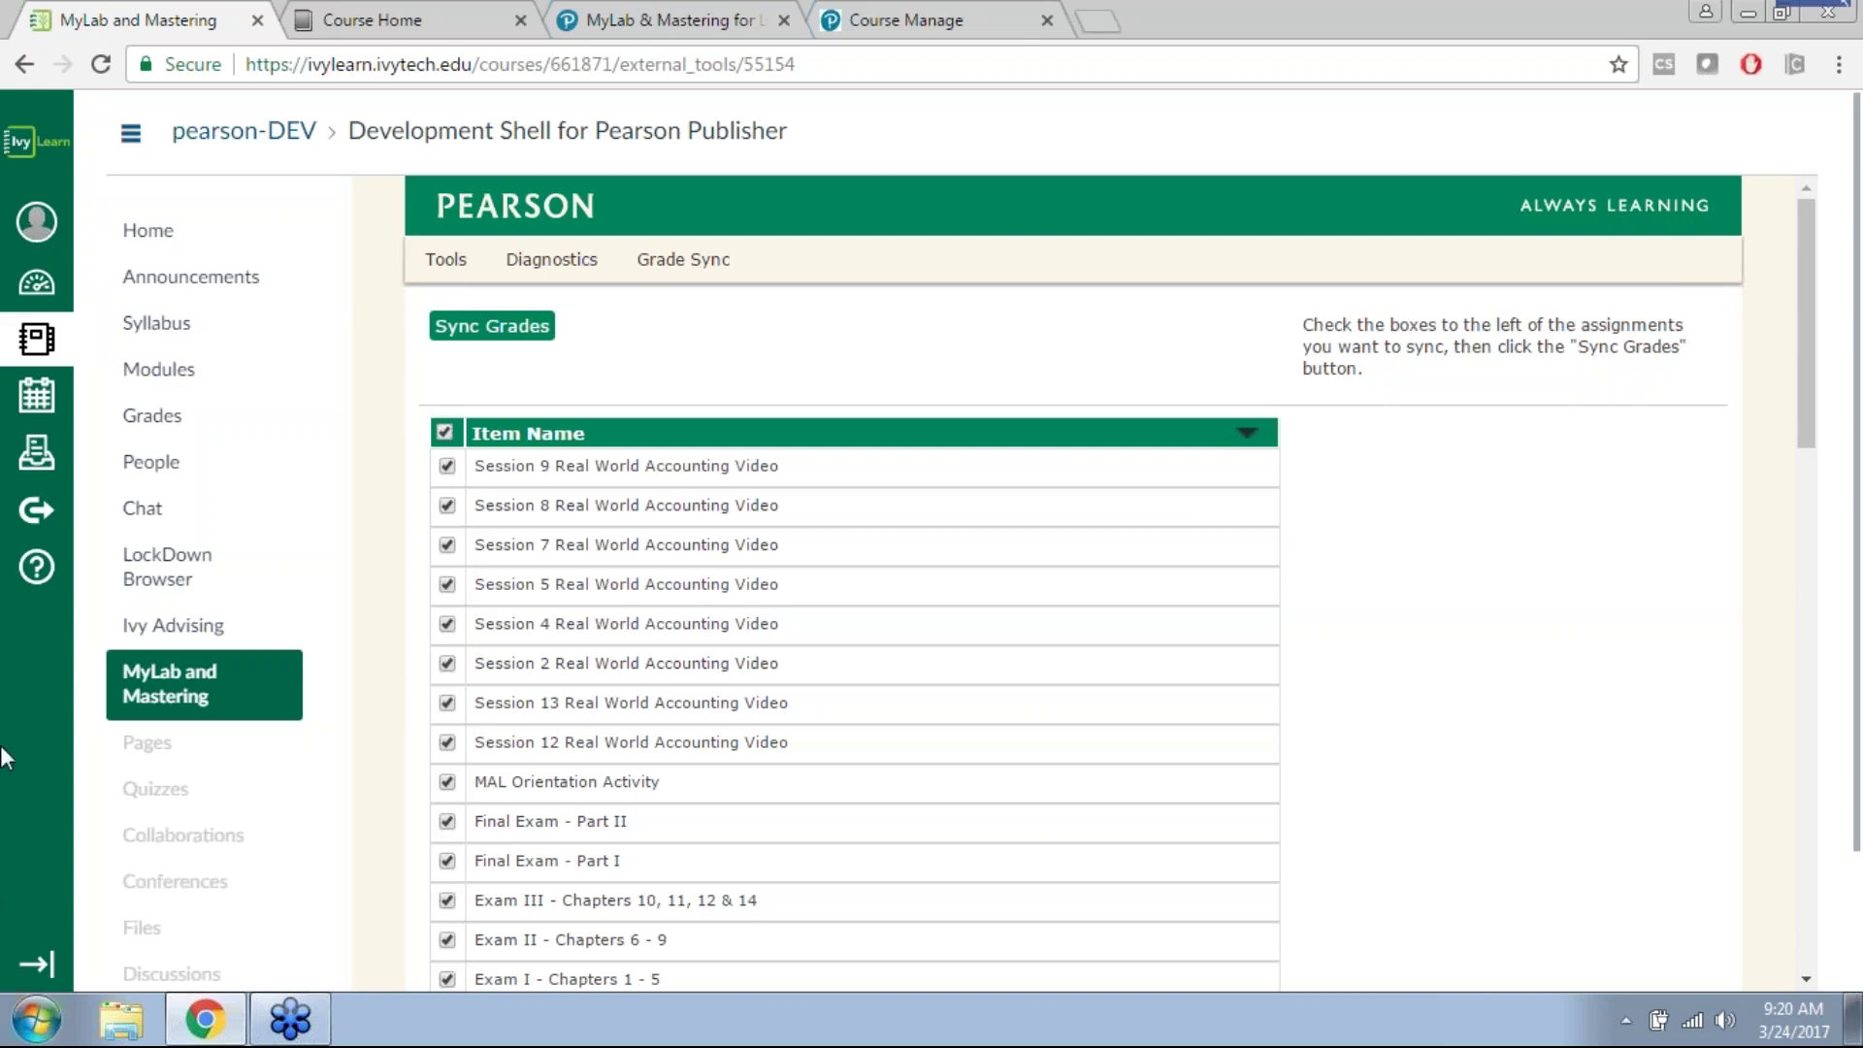
pyautogui.scroll(-10, 621, 427)
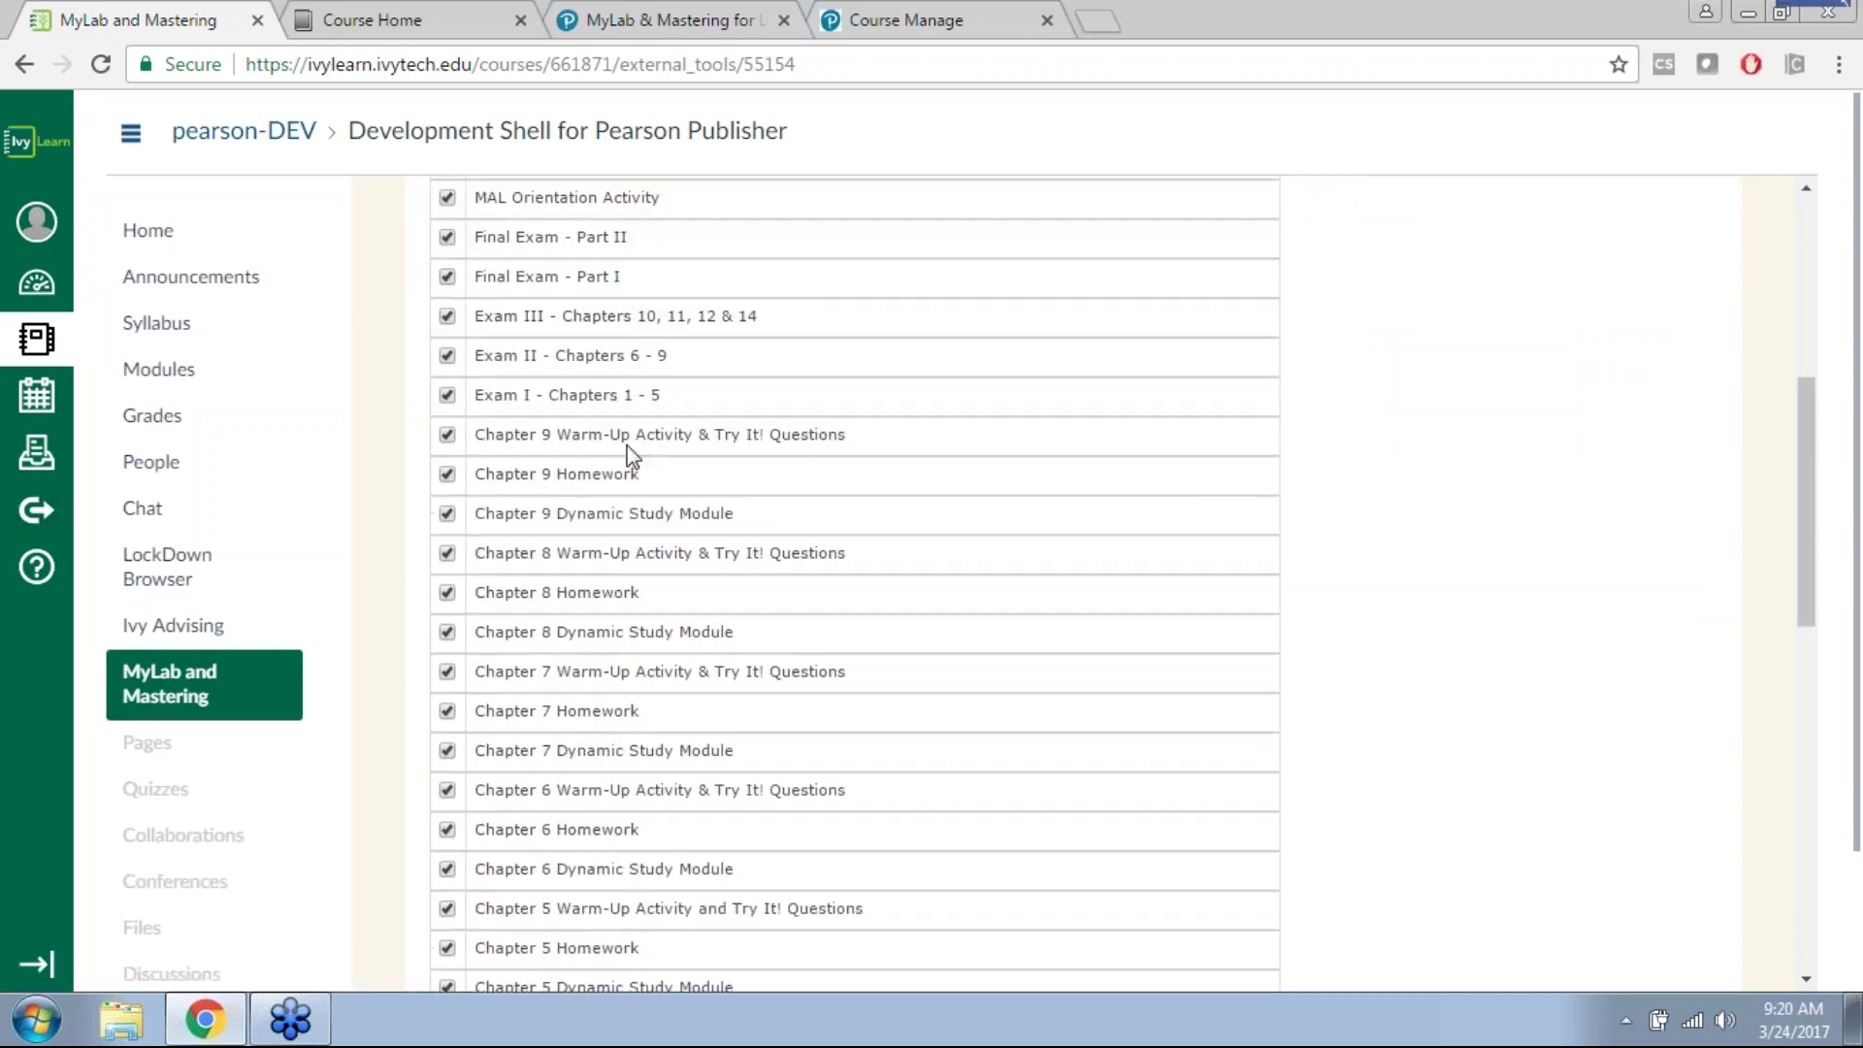
pyautogui.scroll(-10, 626, 456)
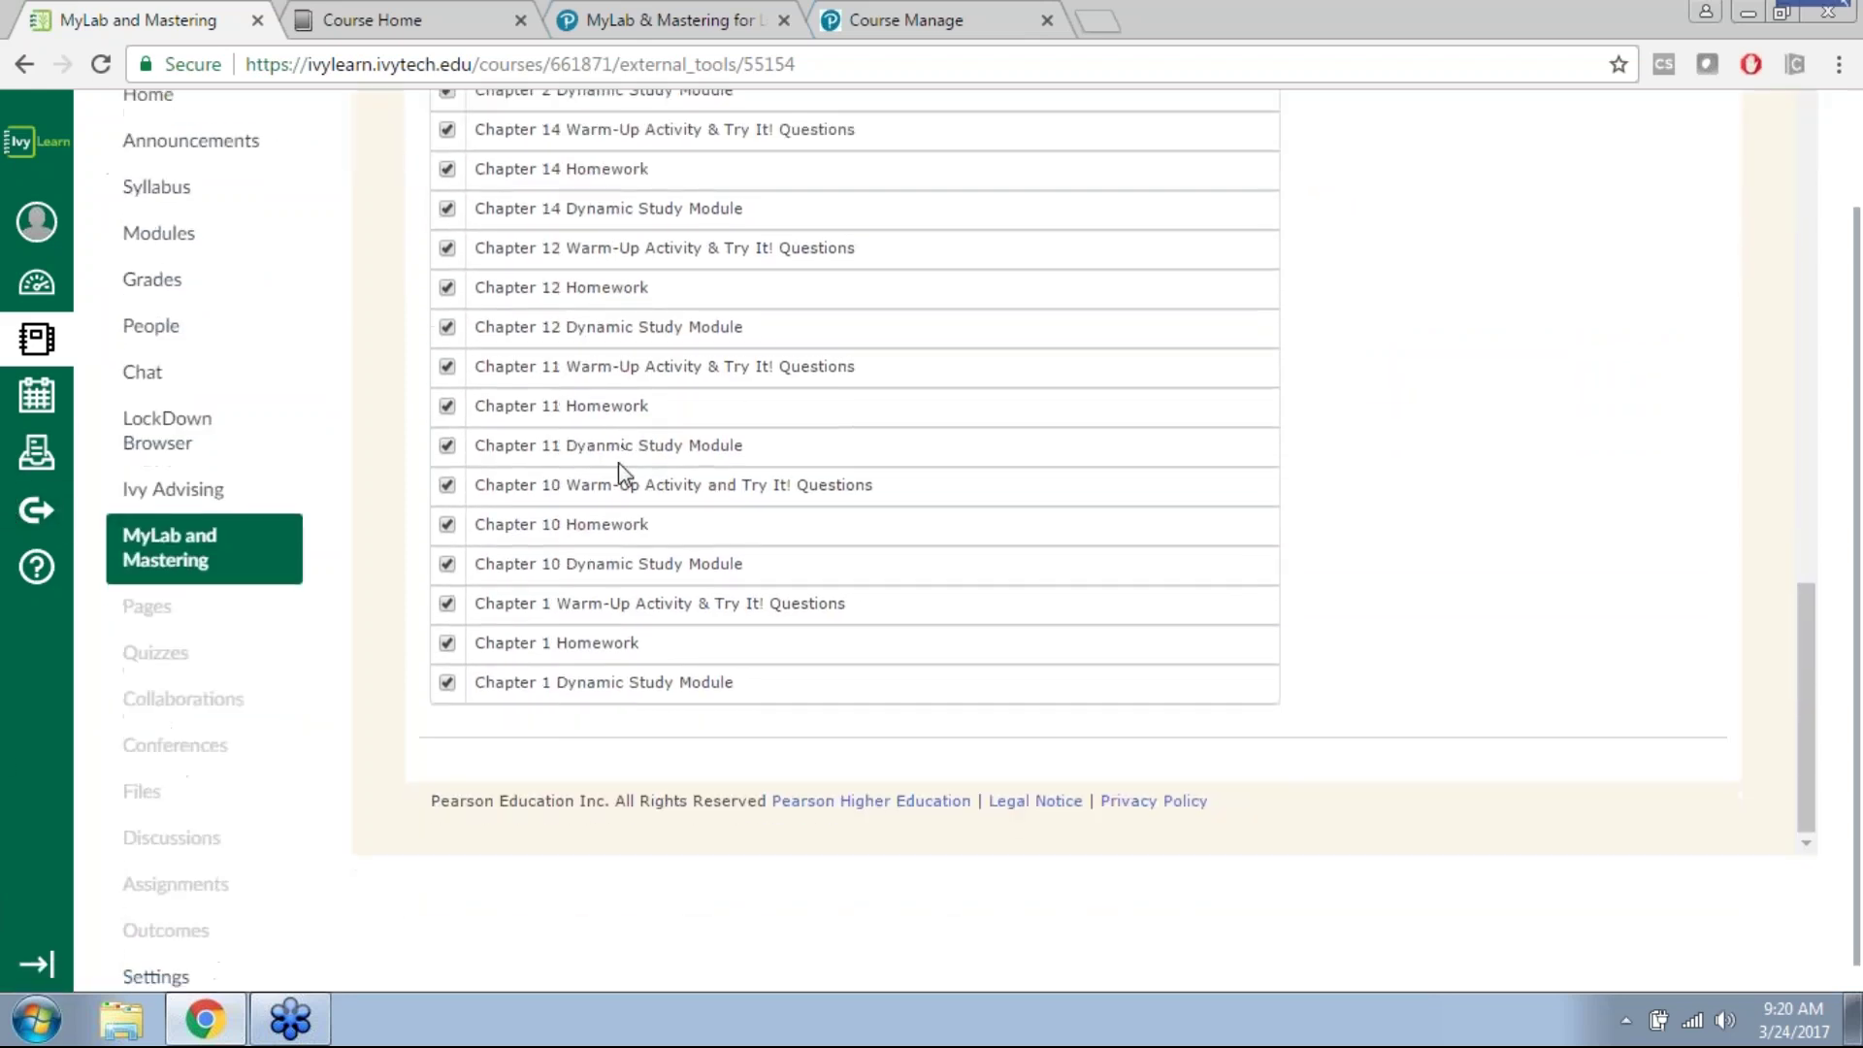
pyautogui.scroll(5, 619, 475)
pyautogui.scroll(10, 619, 476)
pyautogui.scroll(3, 699, 260)
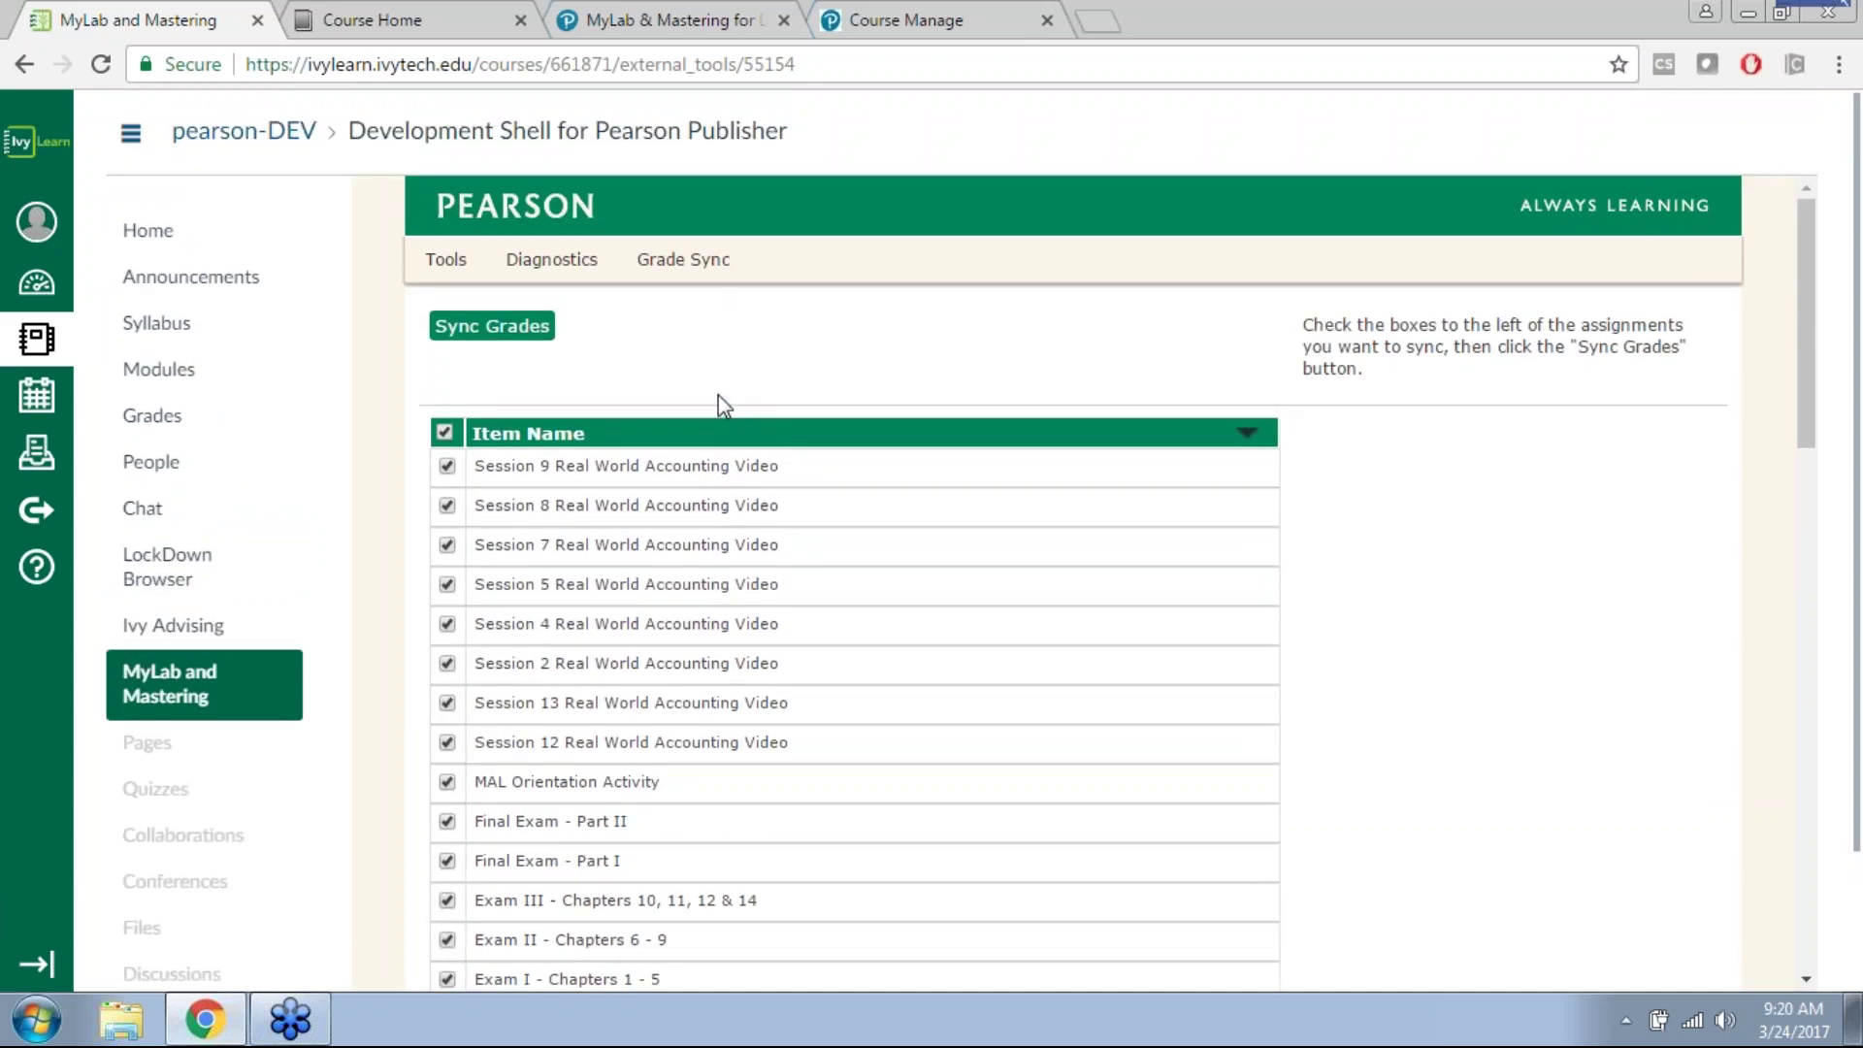
pyautogui.scroll(-1, 713, 405)
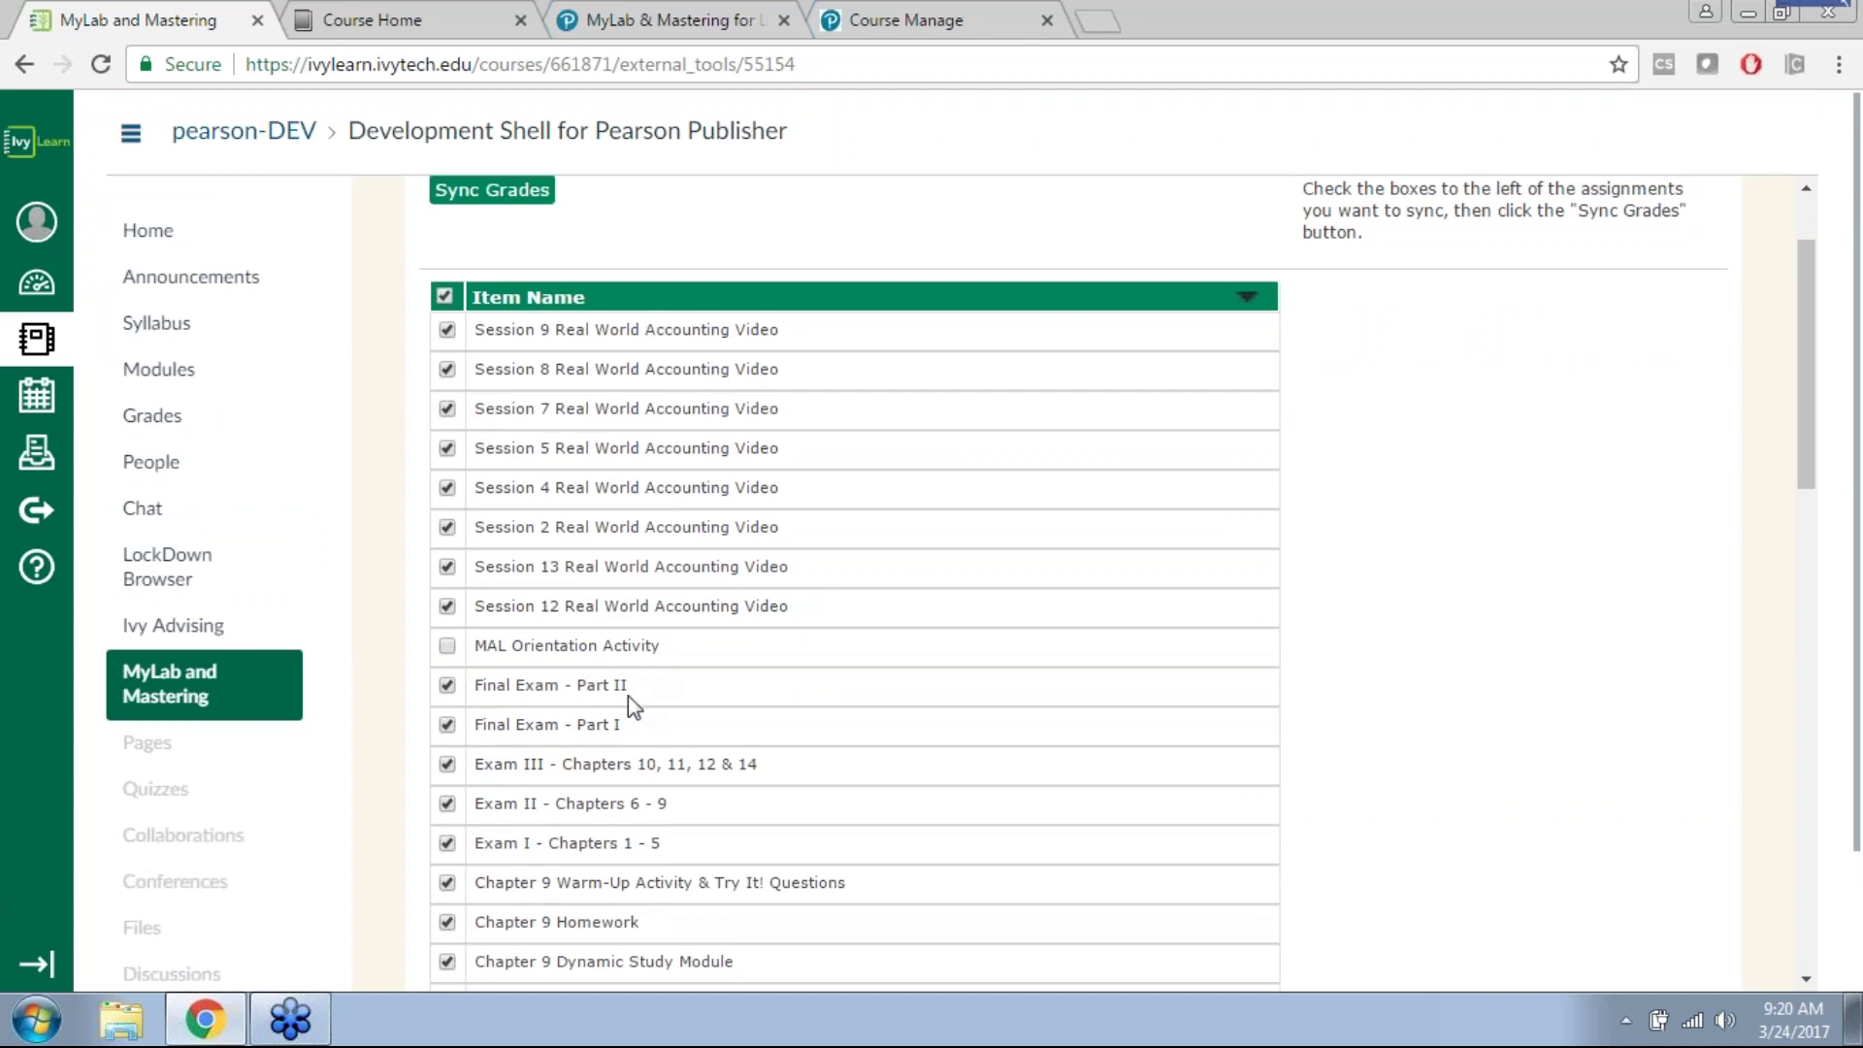
# Step: Sync grades for all checked assignments except MAL Orientation Activity and review the update report
pyautogui.scroll(2, 601, 630)
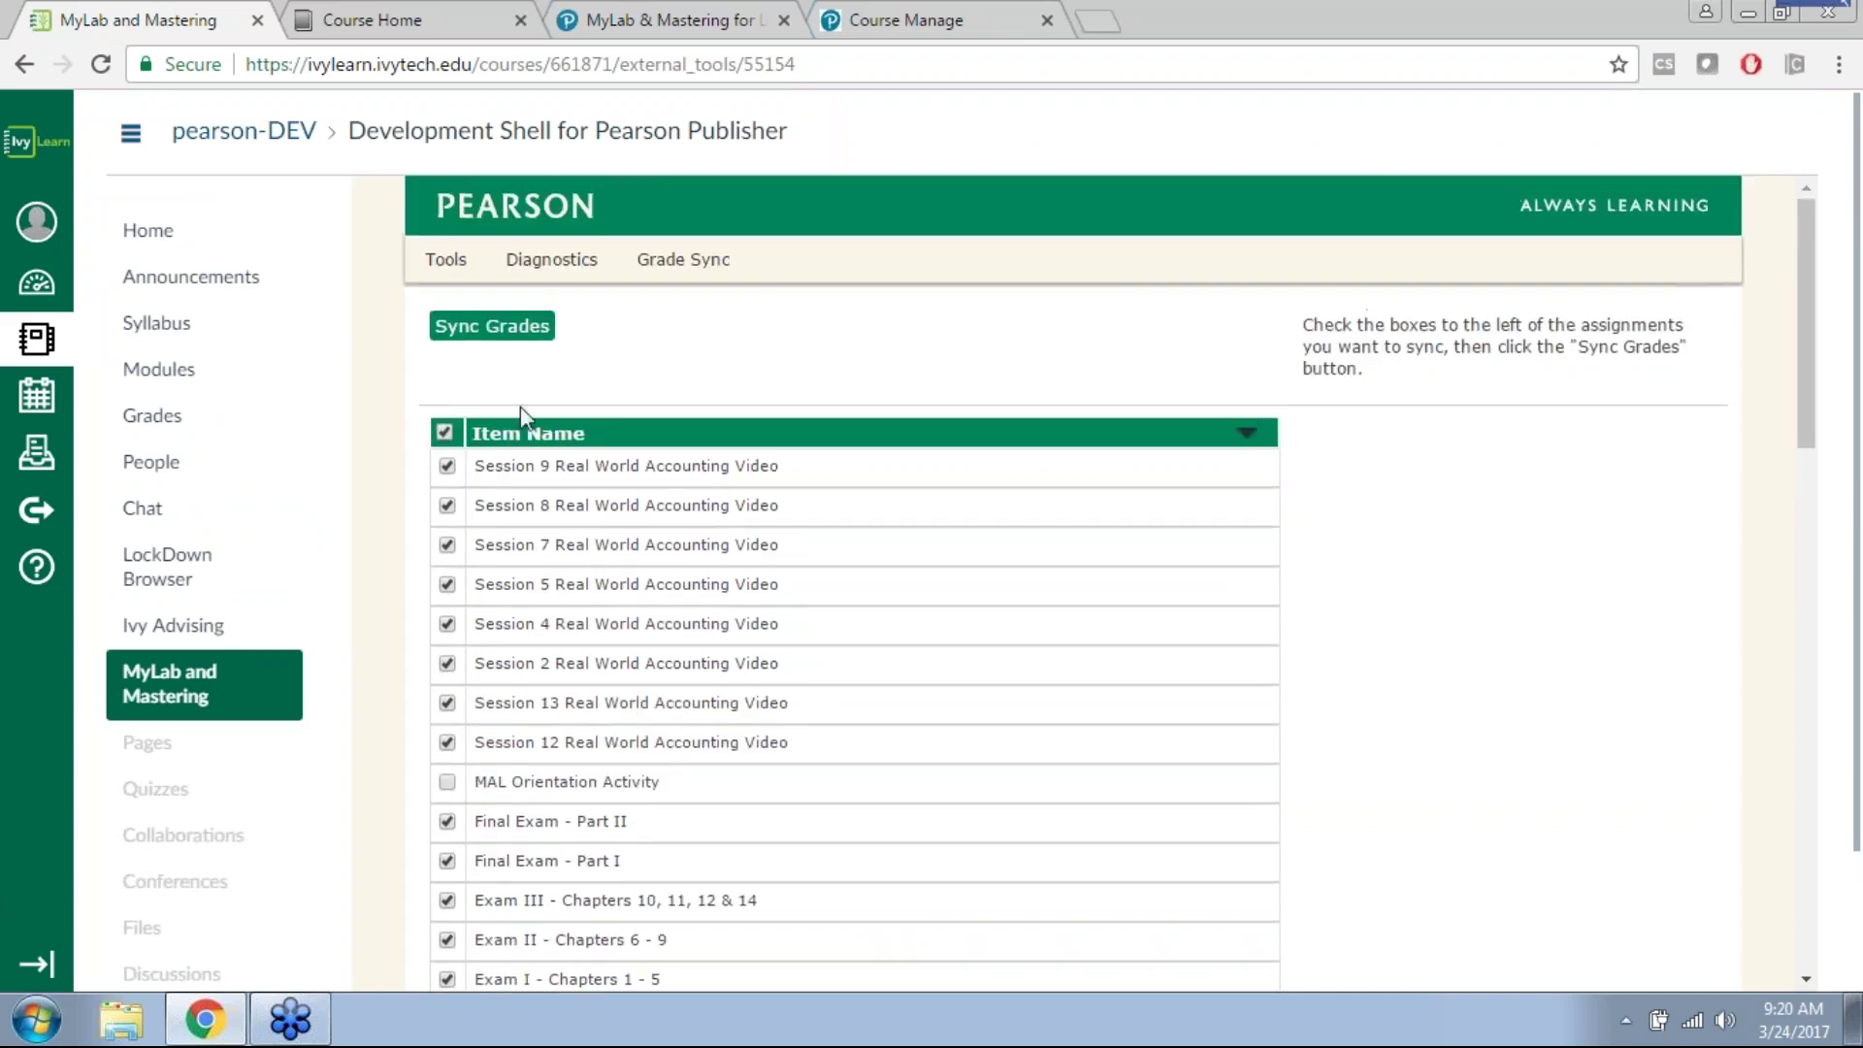
pyautogui.click(485, 327)
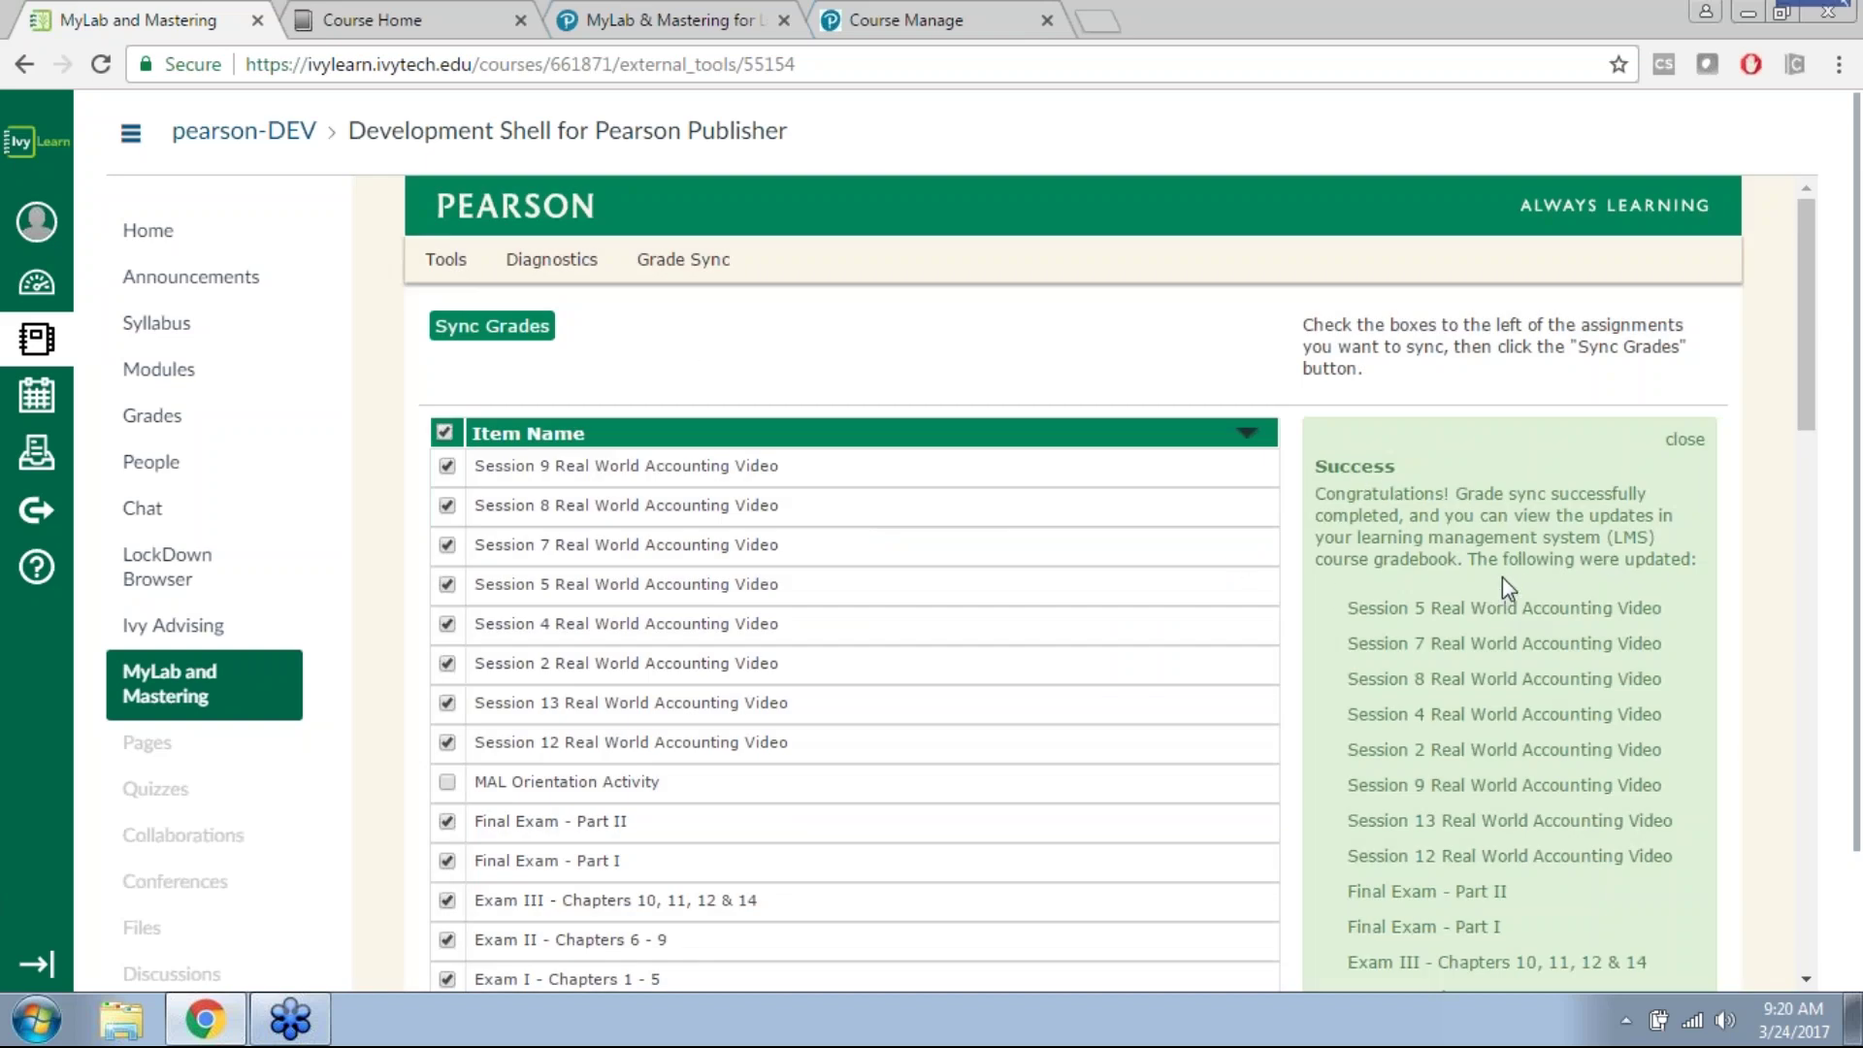
pyautogui.scroll(-9, 1501, 577)
pyautogui.scroll(-10, 1501, 579)
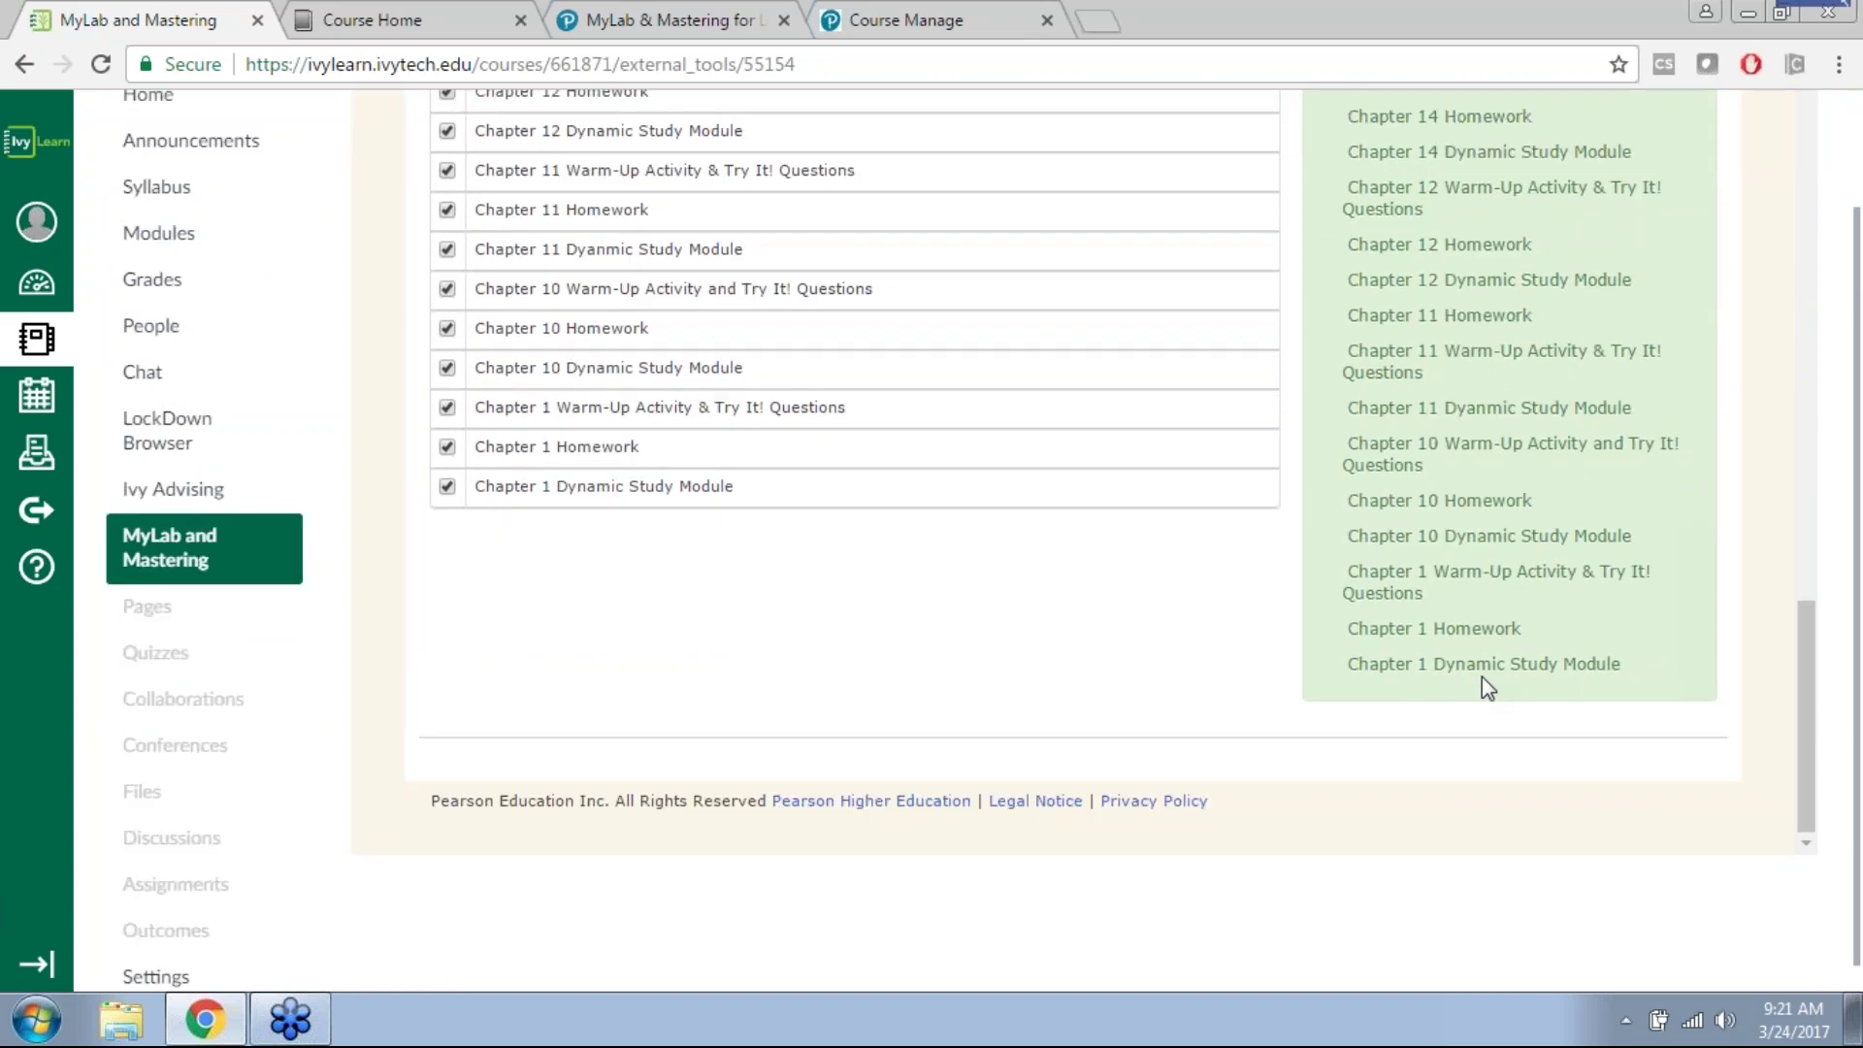
pyautogui.scroll(15, 1482, 678)
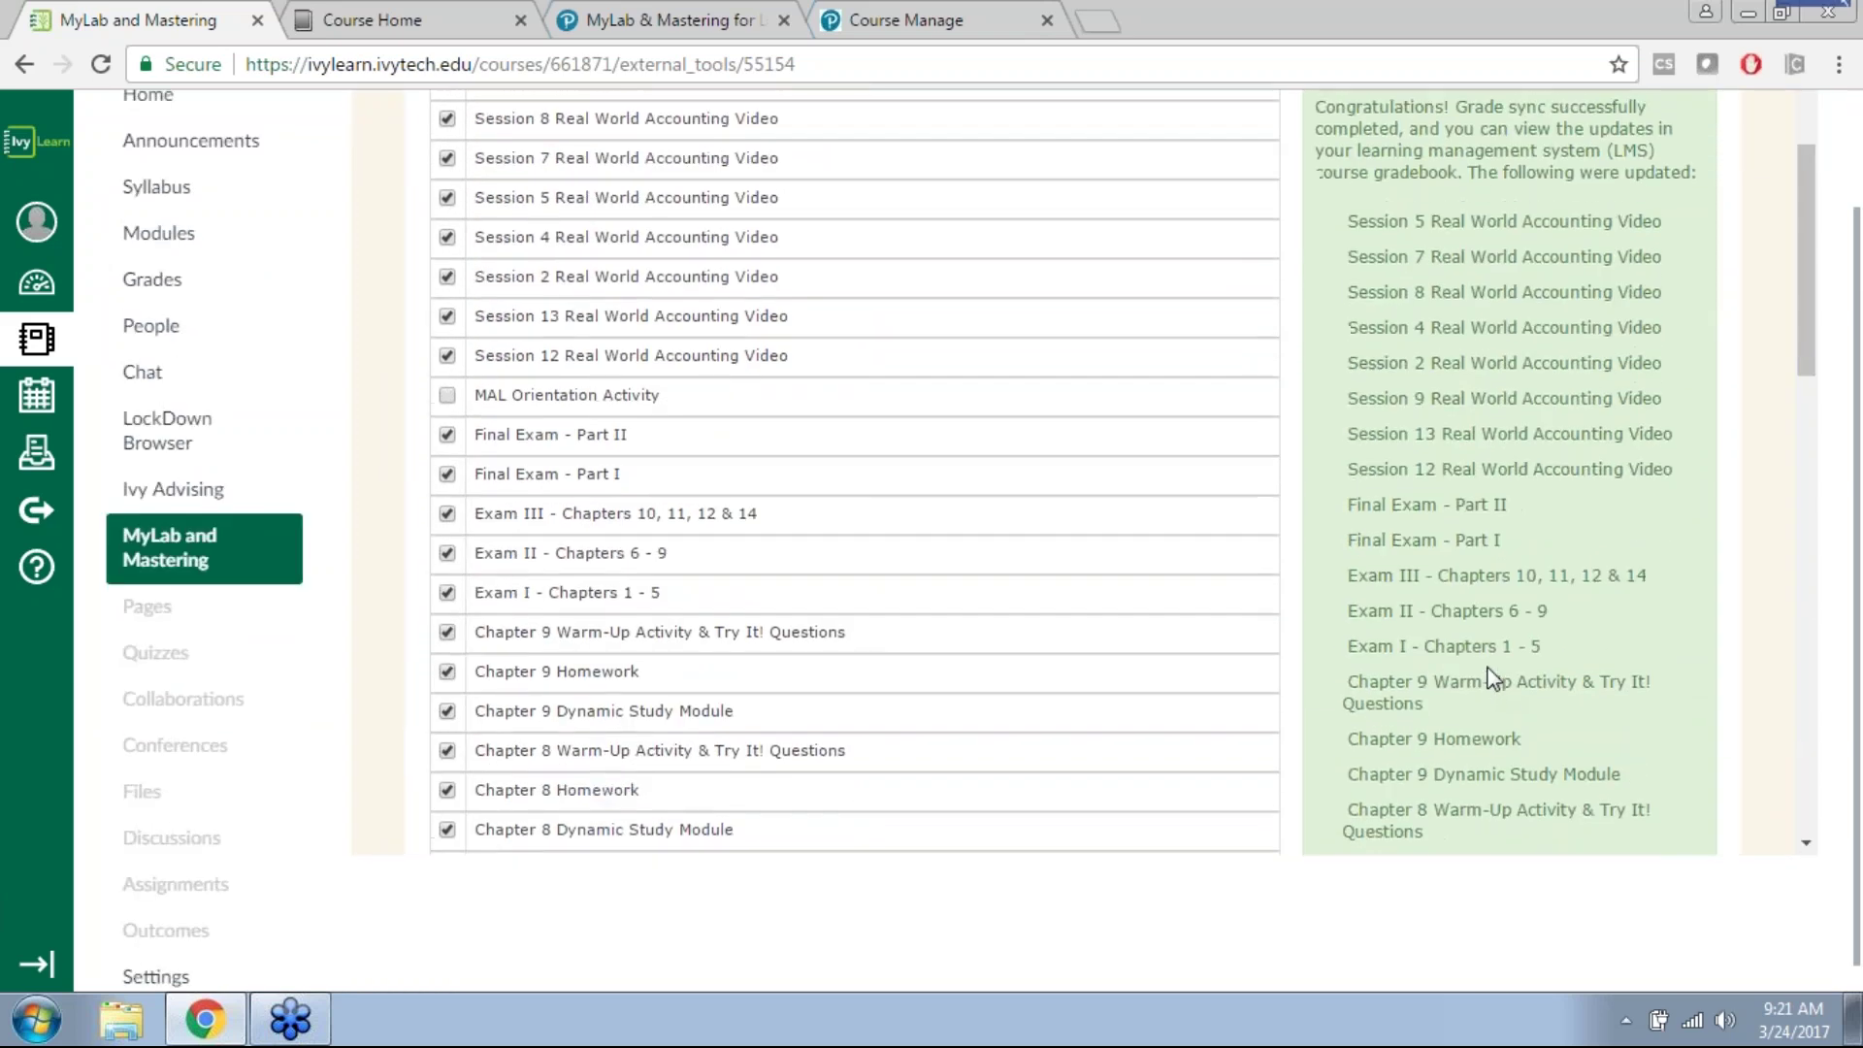
pyautogui.scroll(5, 1491, 679)
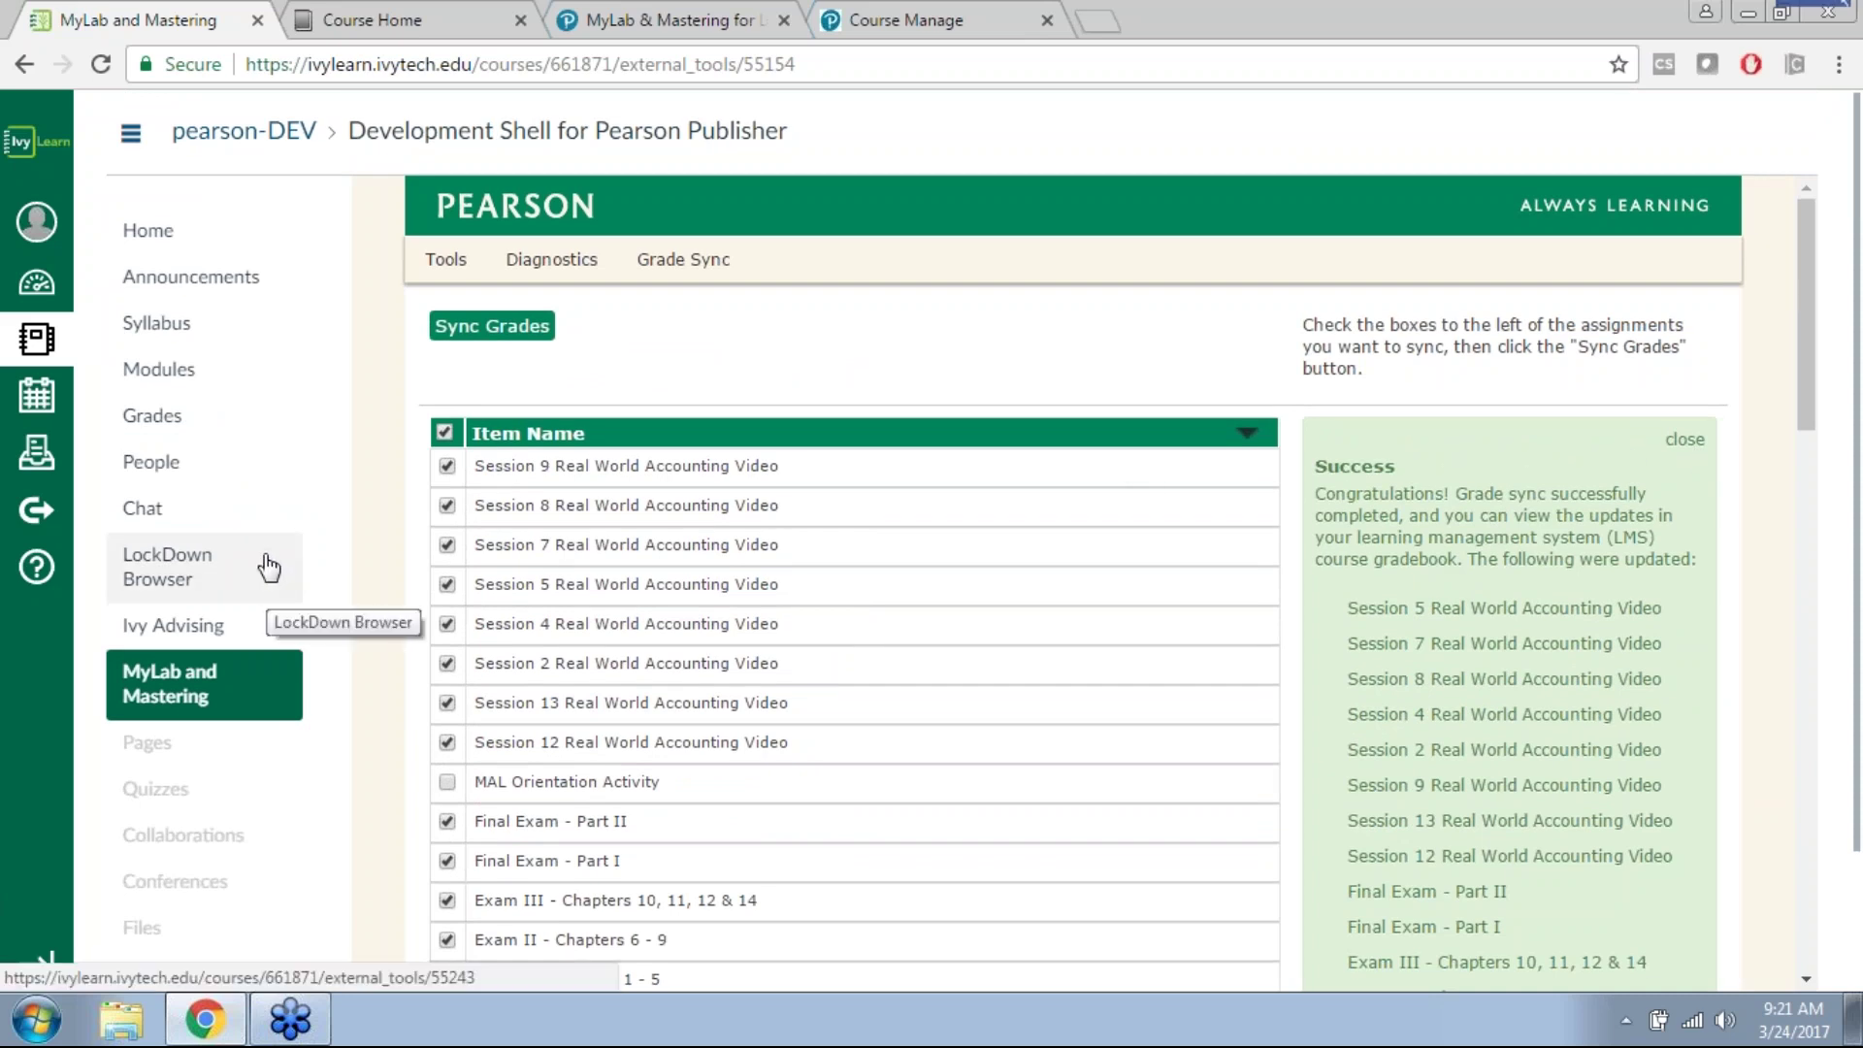
pyautogui.scroll(-2, 266, 570)
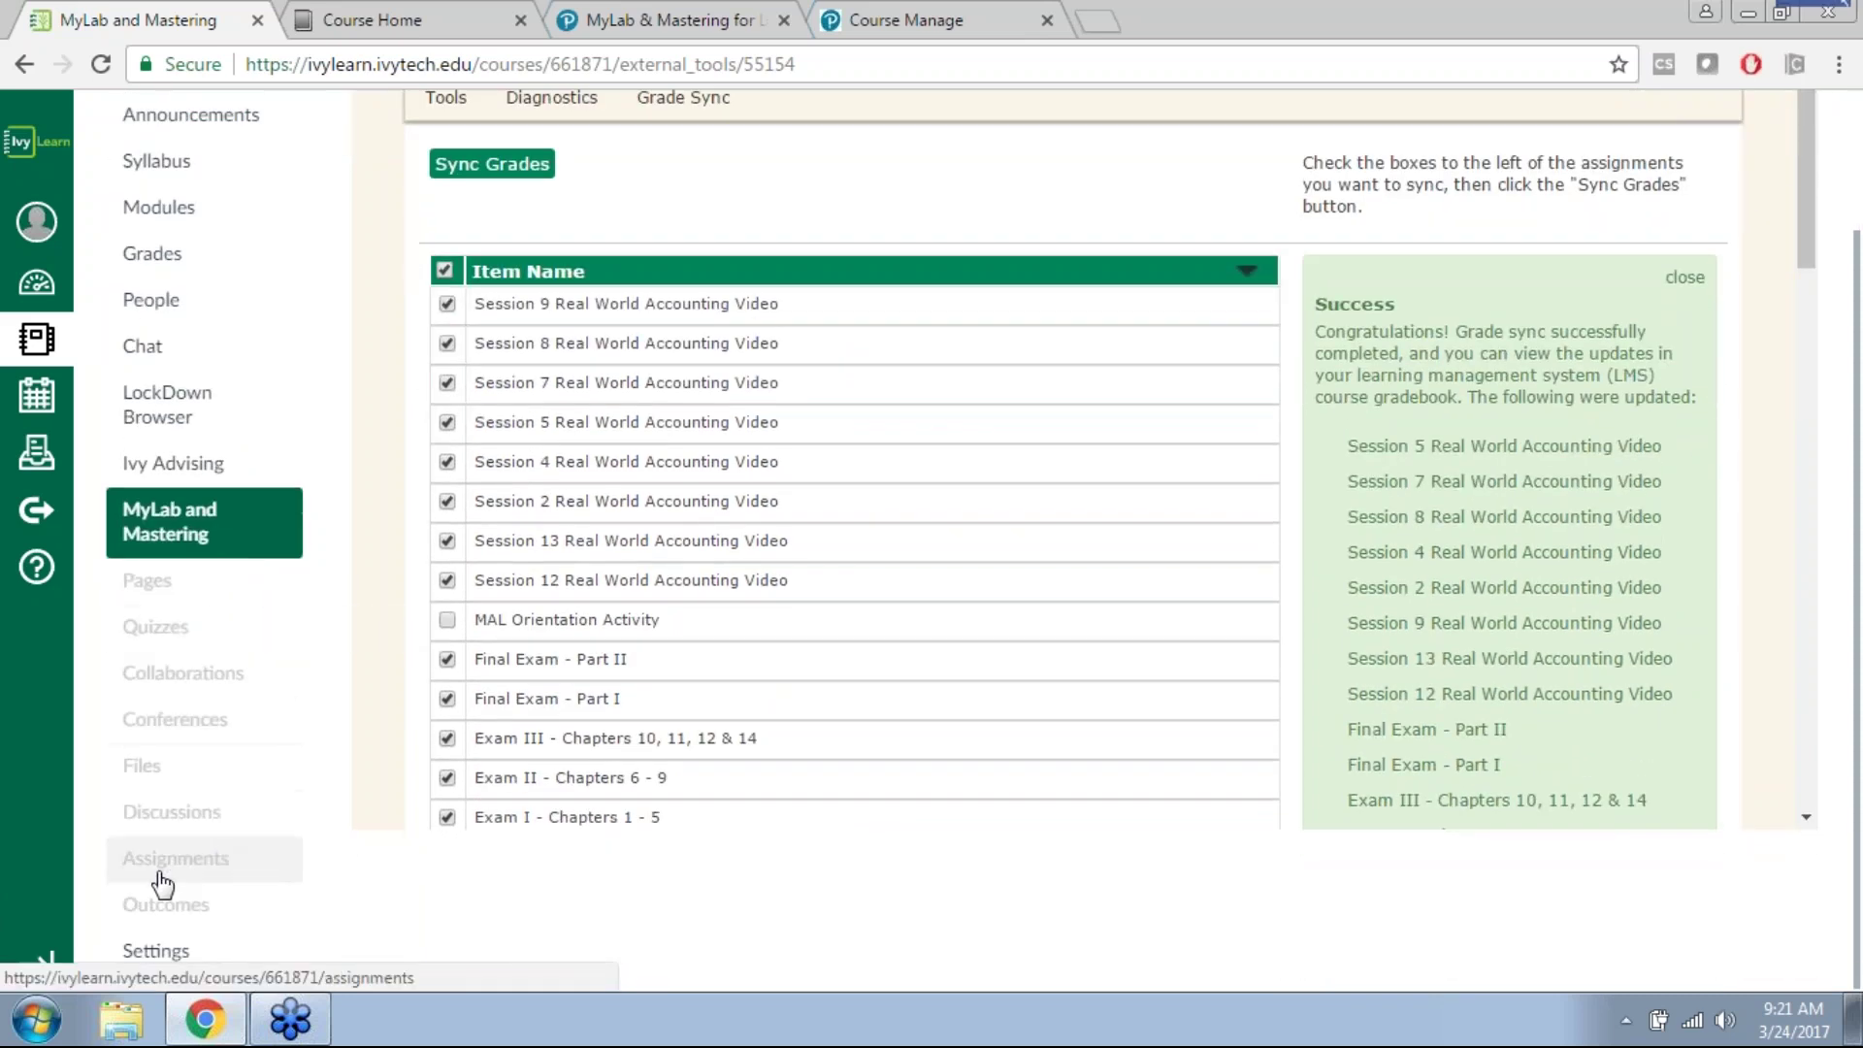
# Step: Browse the course Assignments page of synced items such as Chapter 10 Homework (30 pts)
pyautogui.click(162, 881)
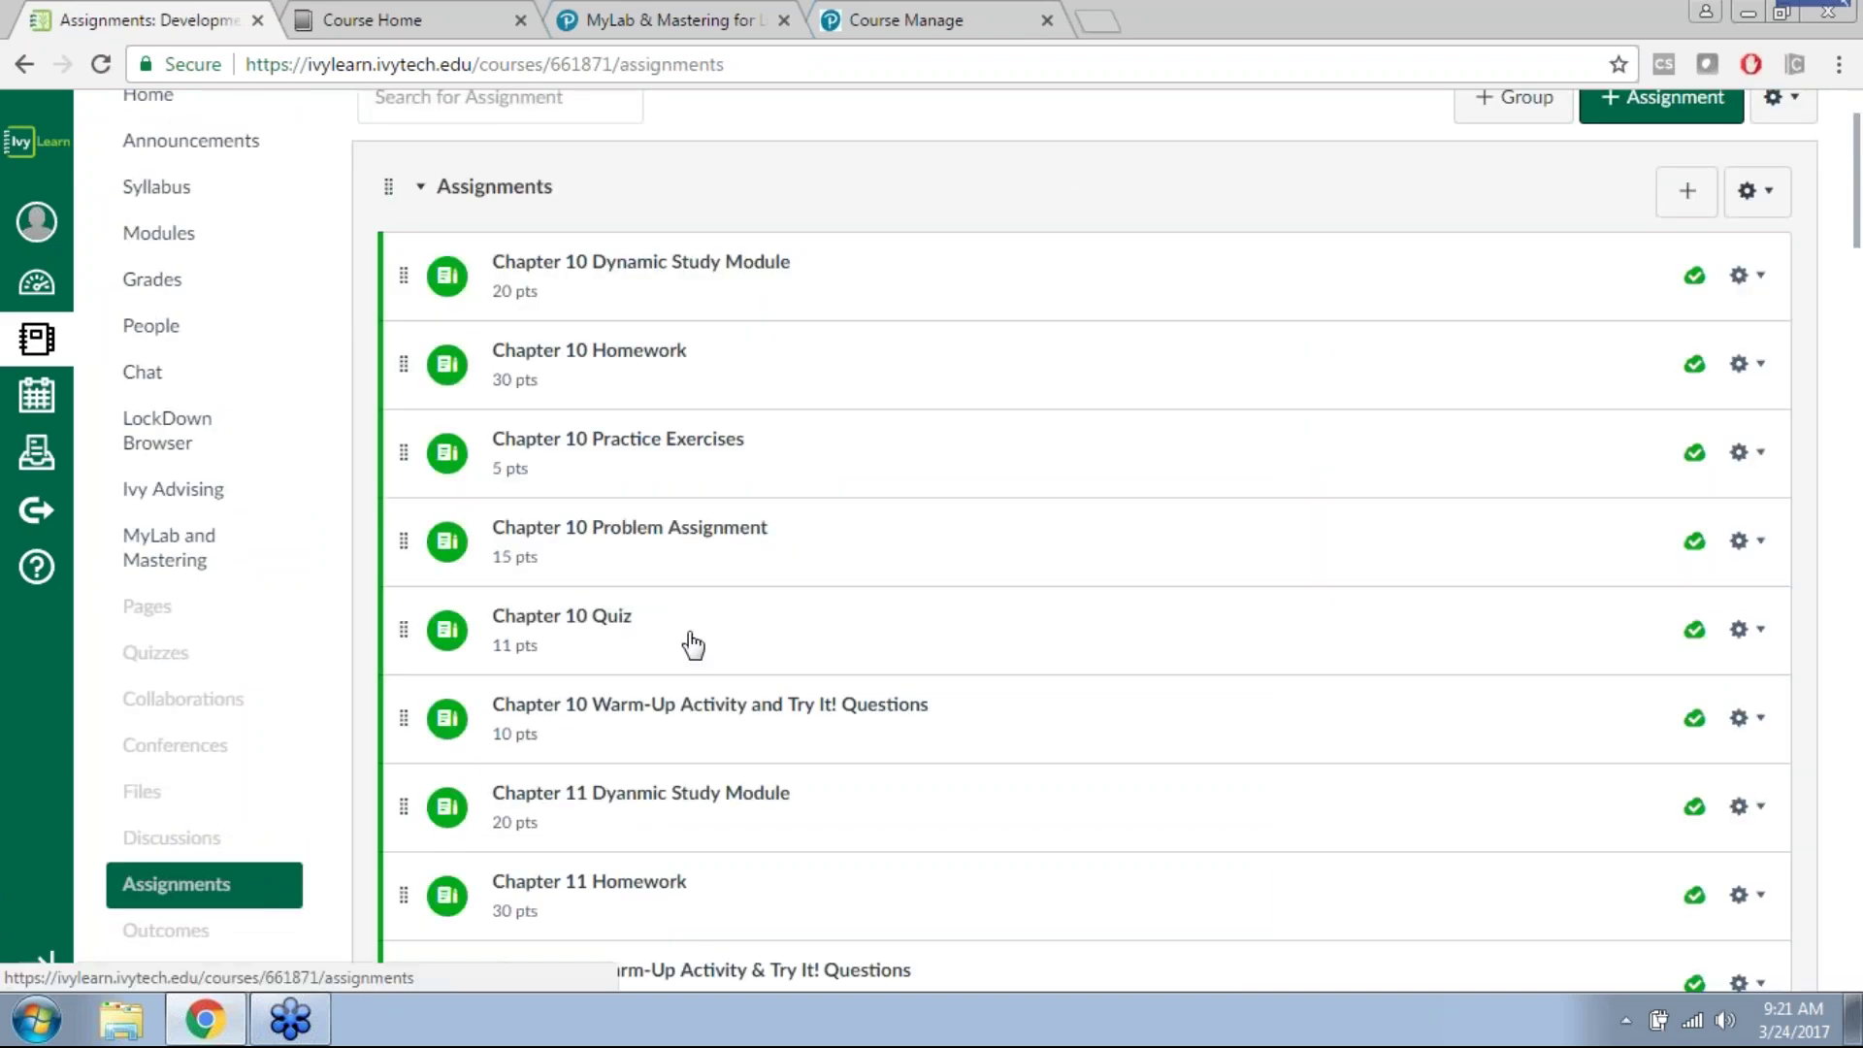
pyautogui.scroll(2, 693, 621)
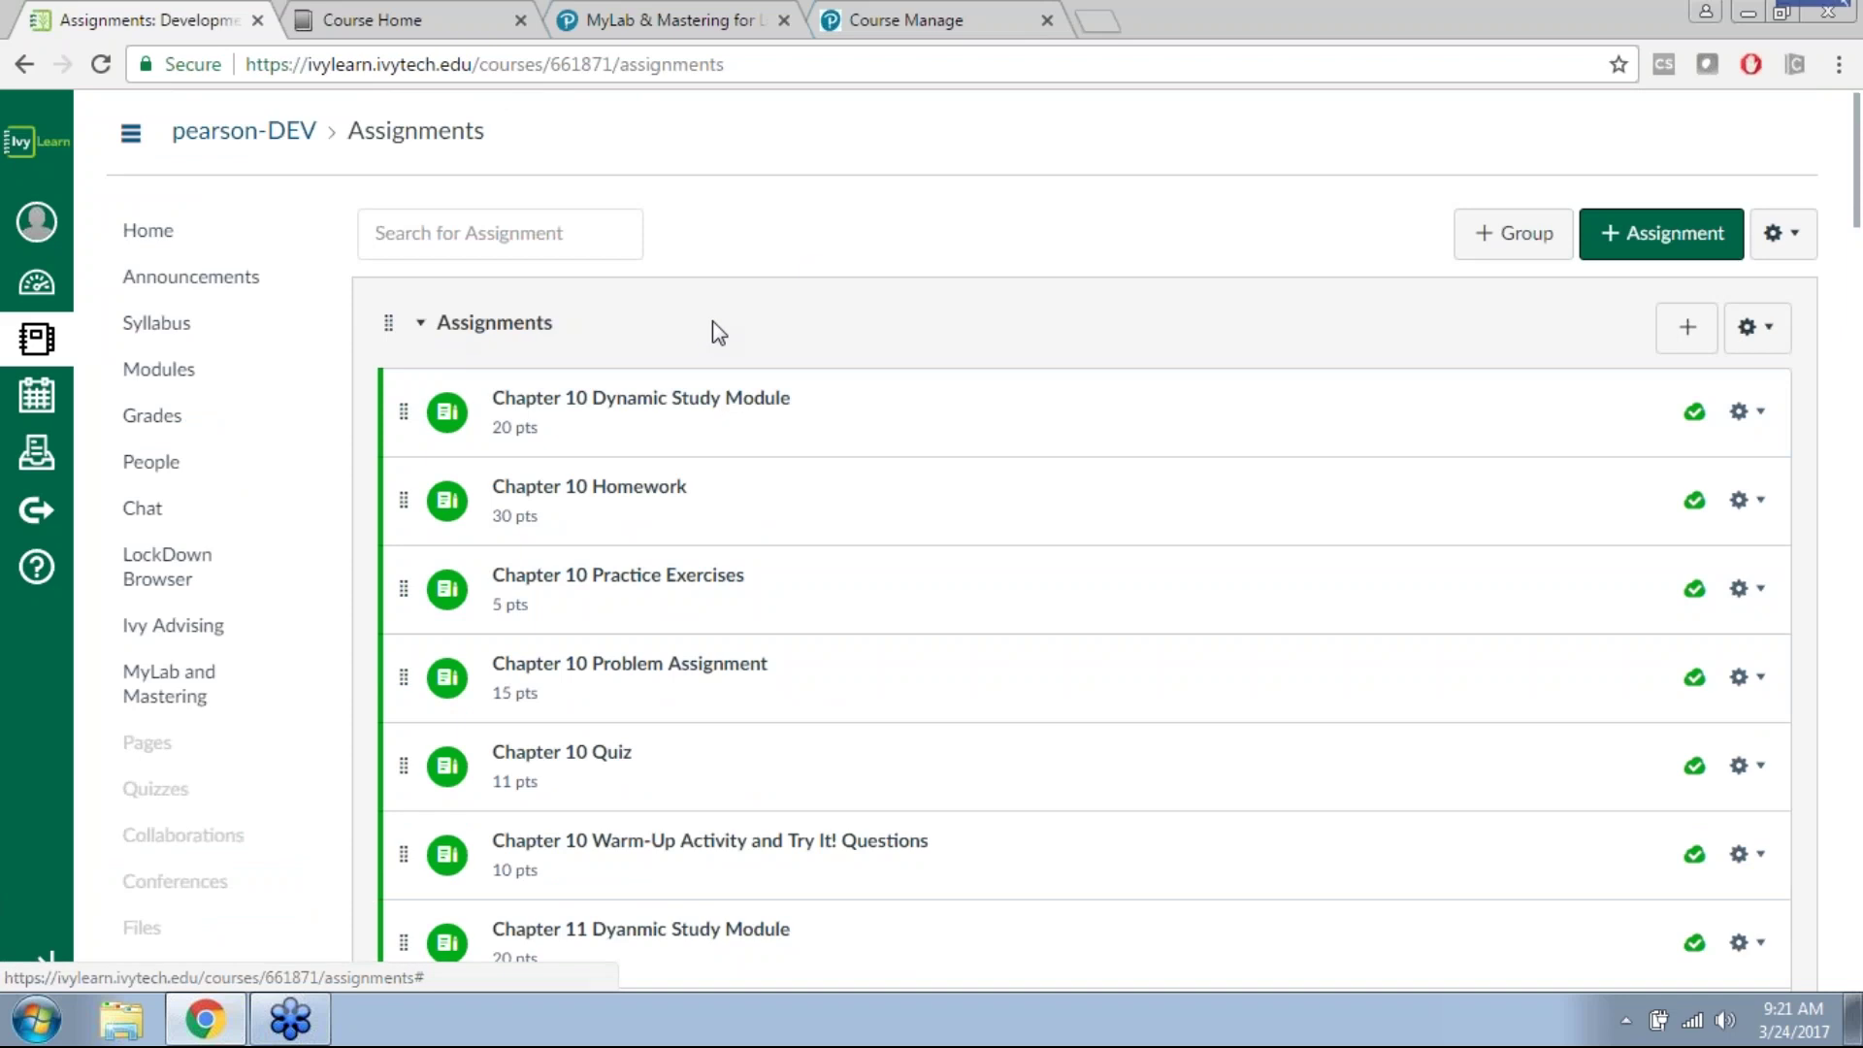
pyautogui.scroll(-10, 774, 349)
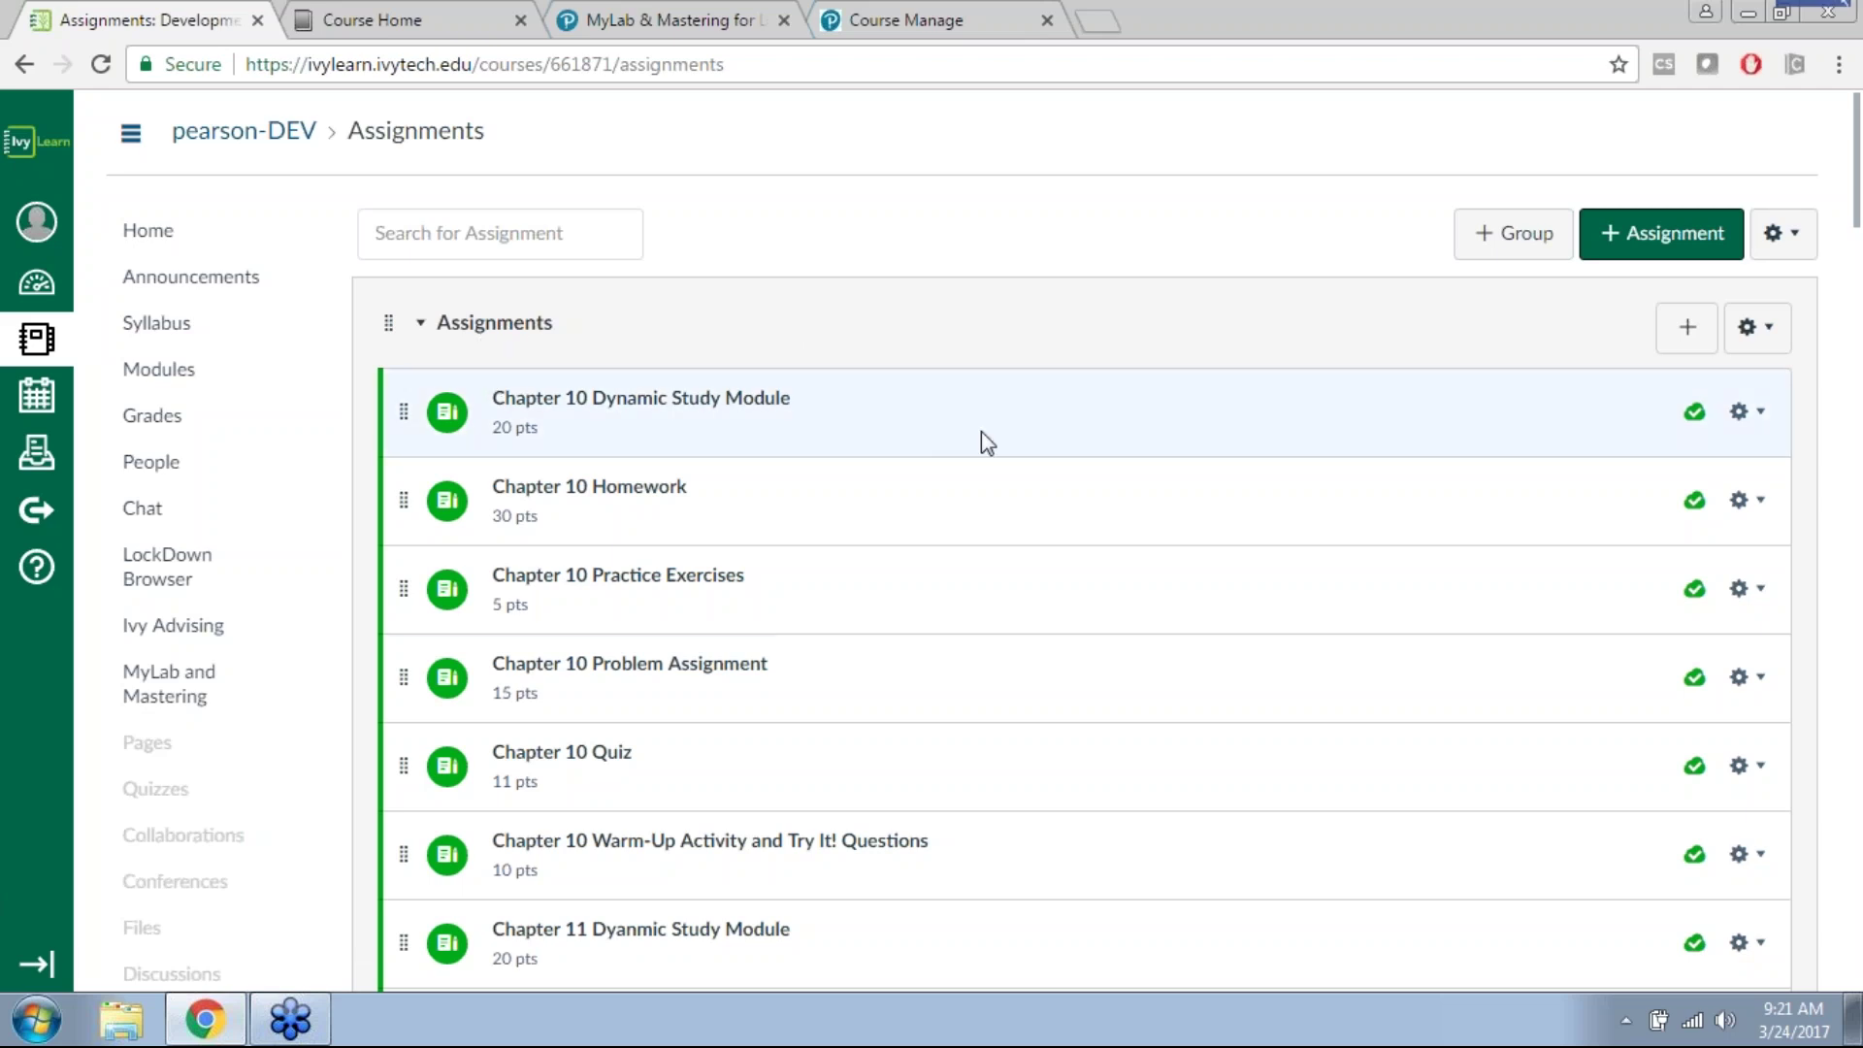
pyautogui.scroll(-10, 983, 436)
pyautogui.scroll(-8, 992, 540)
pyautogui.scroll(20, 990, 541)
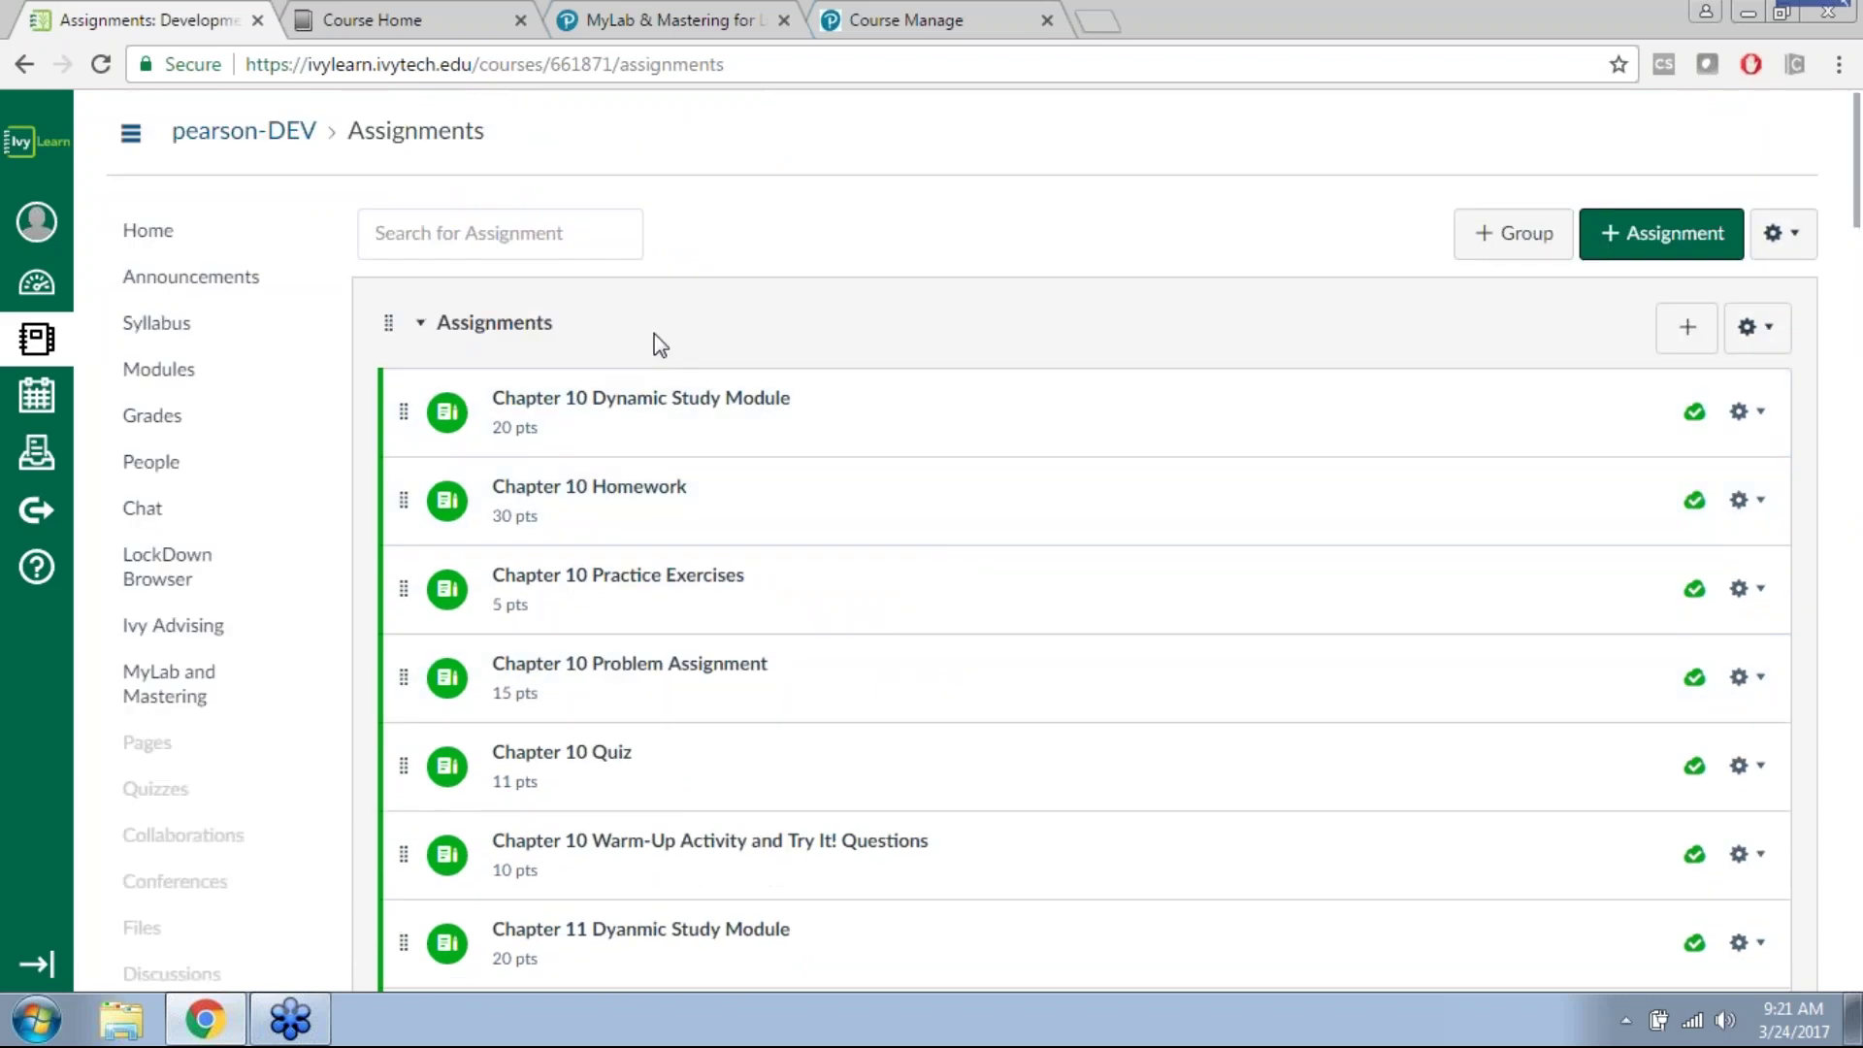
# Step: Create a new assignment group named MyLab
pyautogui.click(1480, 238)
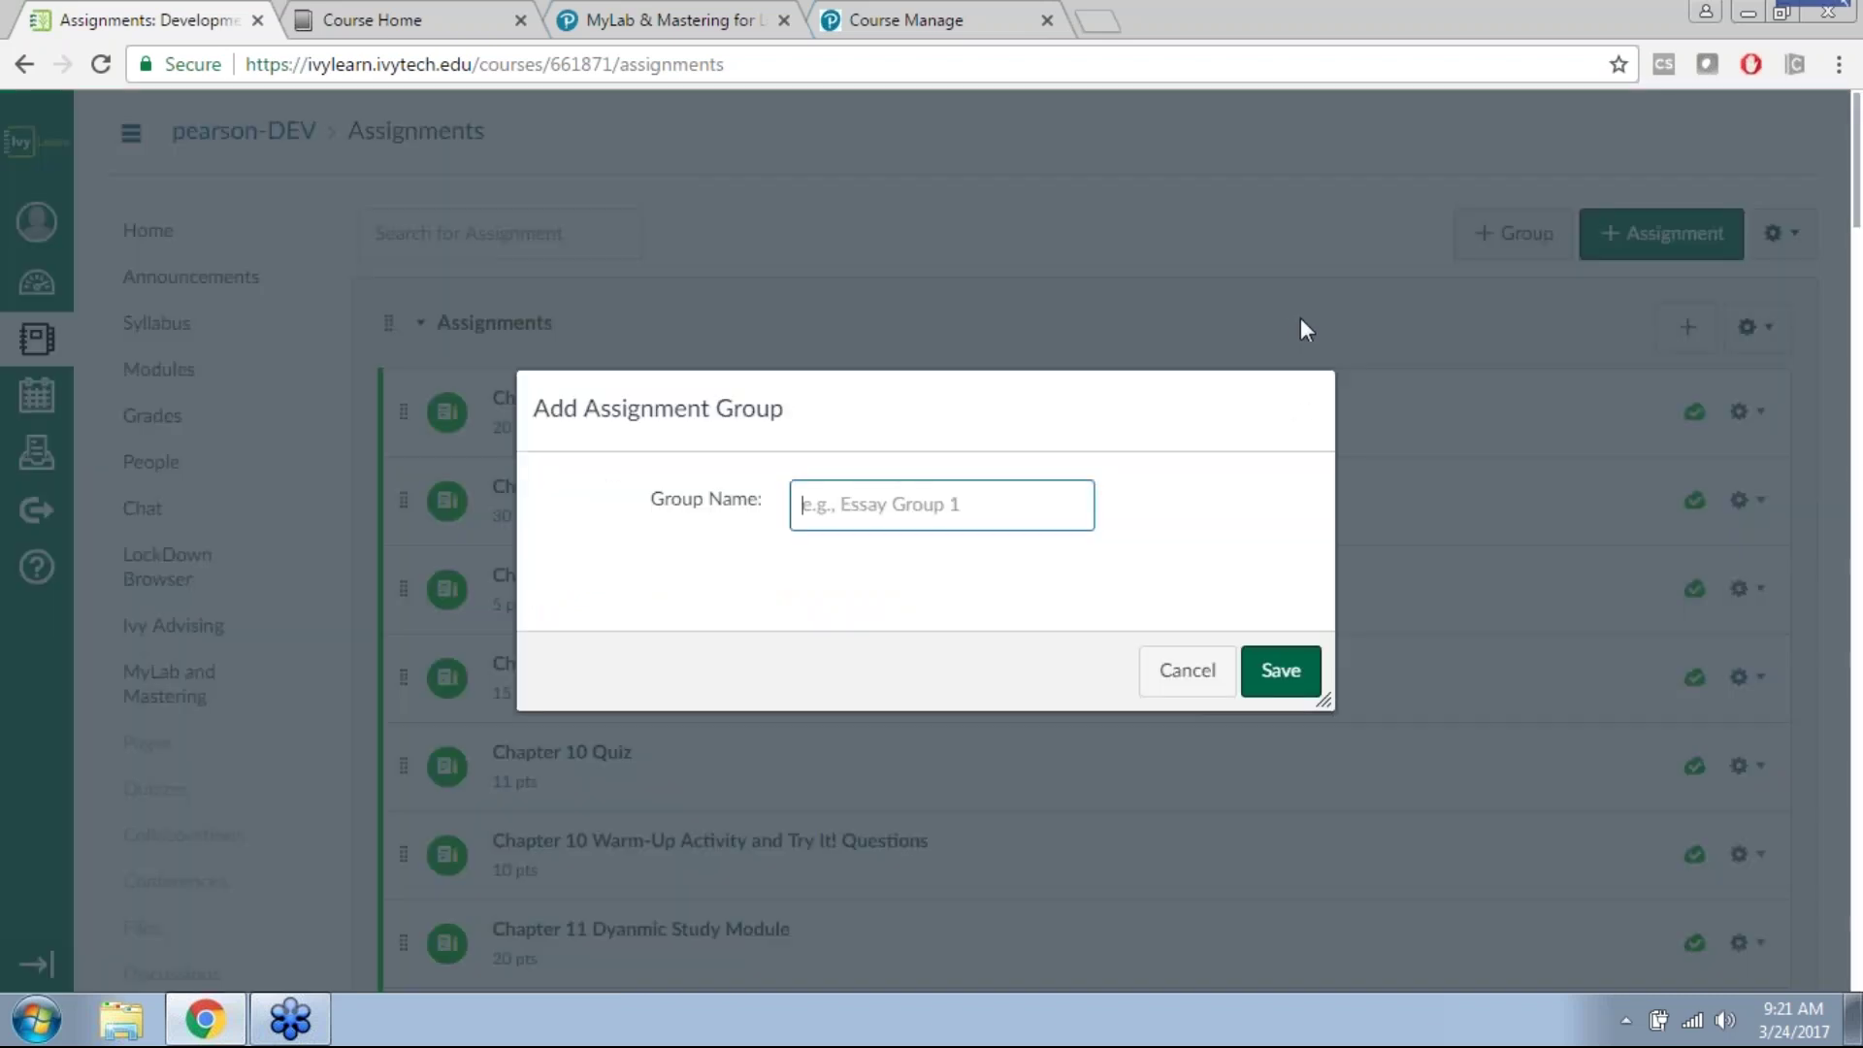
pyautogui.write('MyLab')
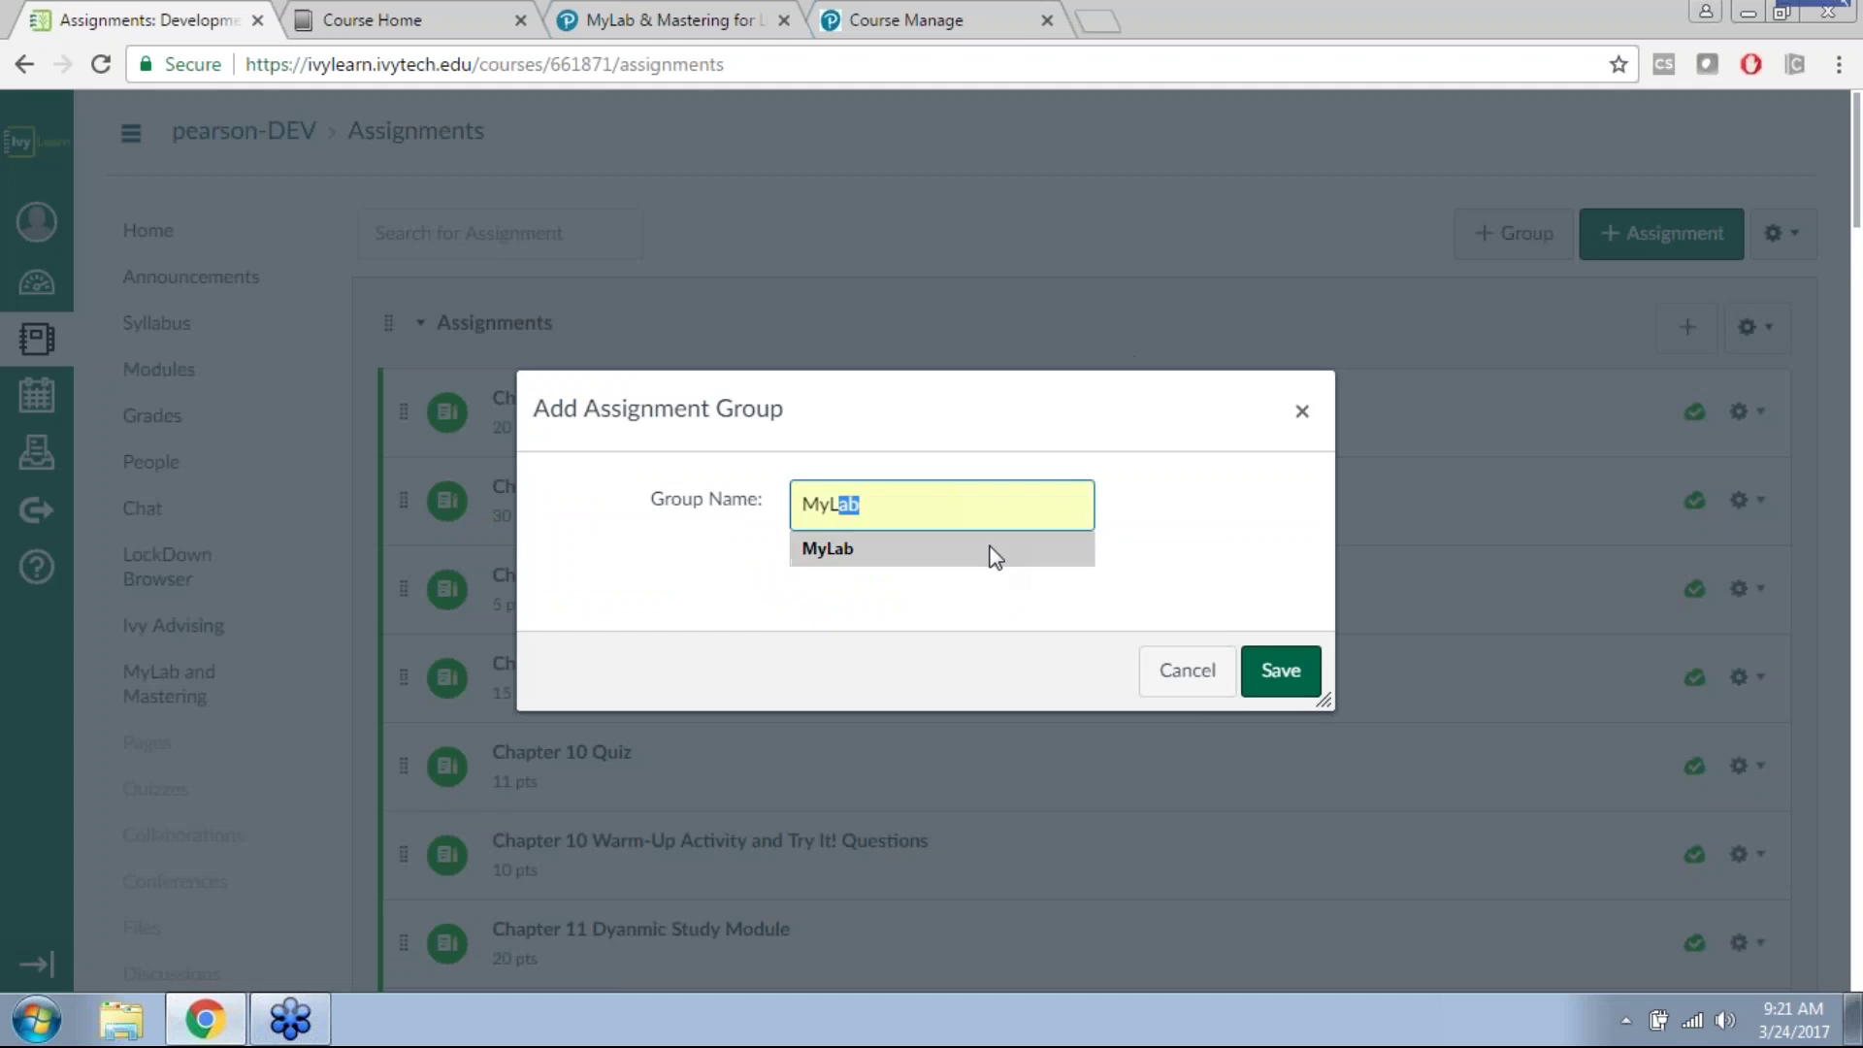
pyautogui.click(990, 551)
pyautogui.click(1290, 669)
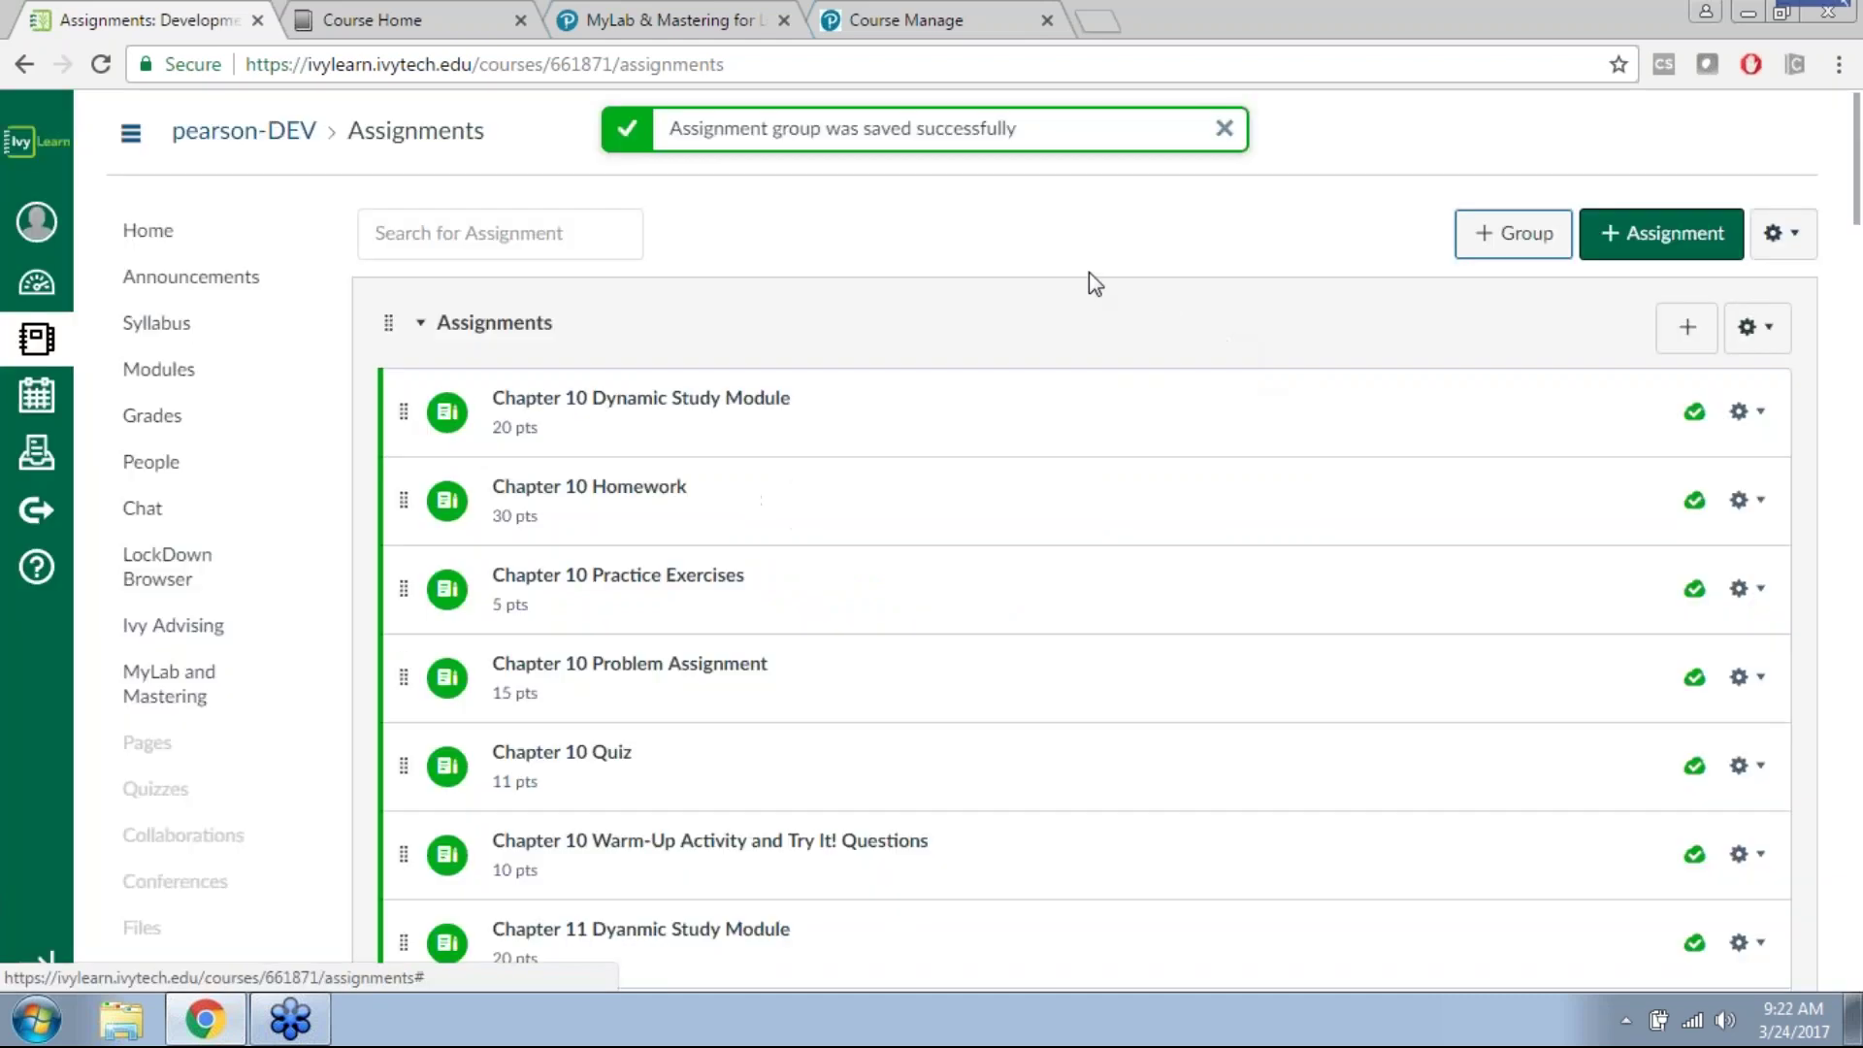
# Step: Move the MyLab group to the top, above the Assignments group
pyautogui.scroll(10, 417, 199)
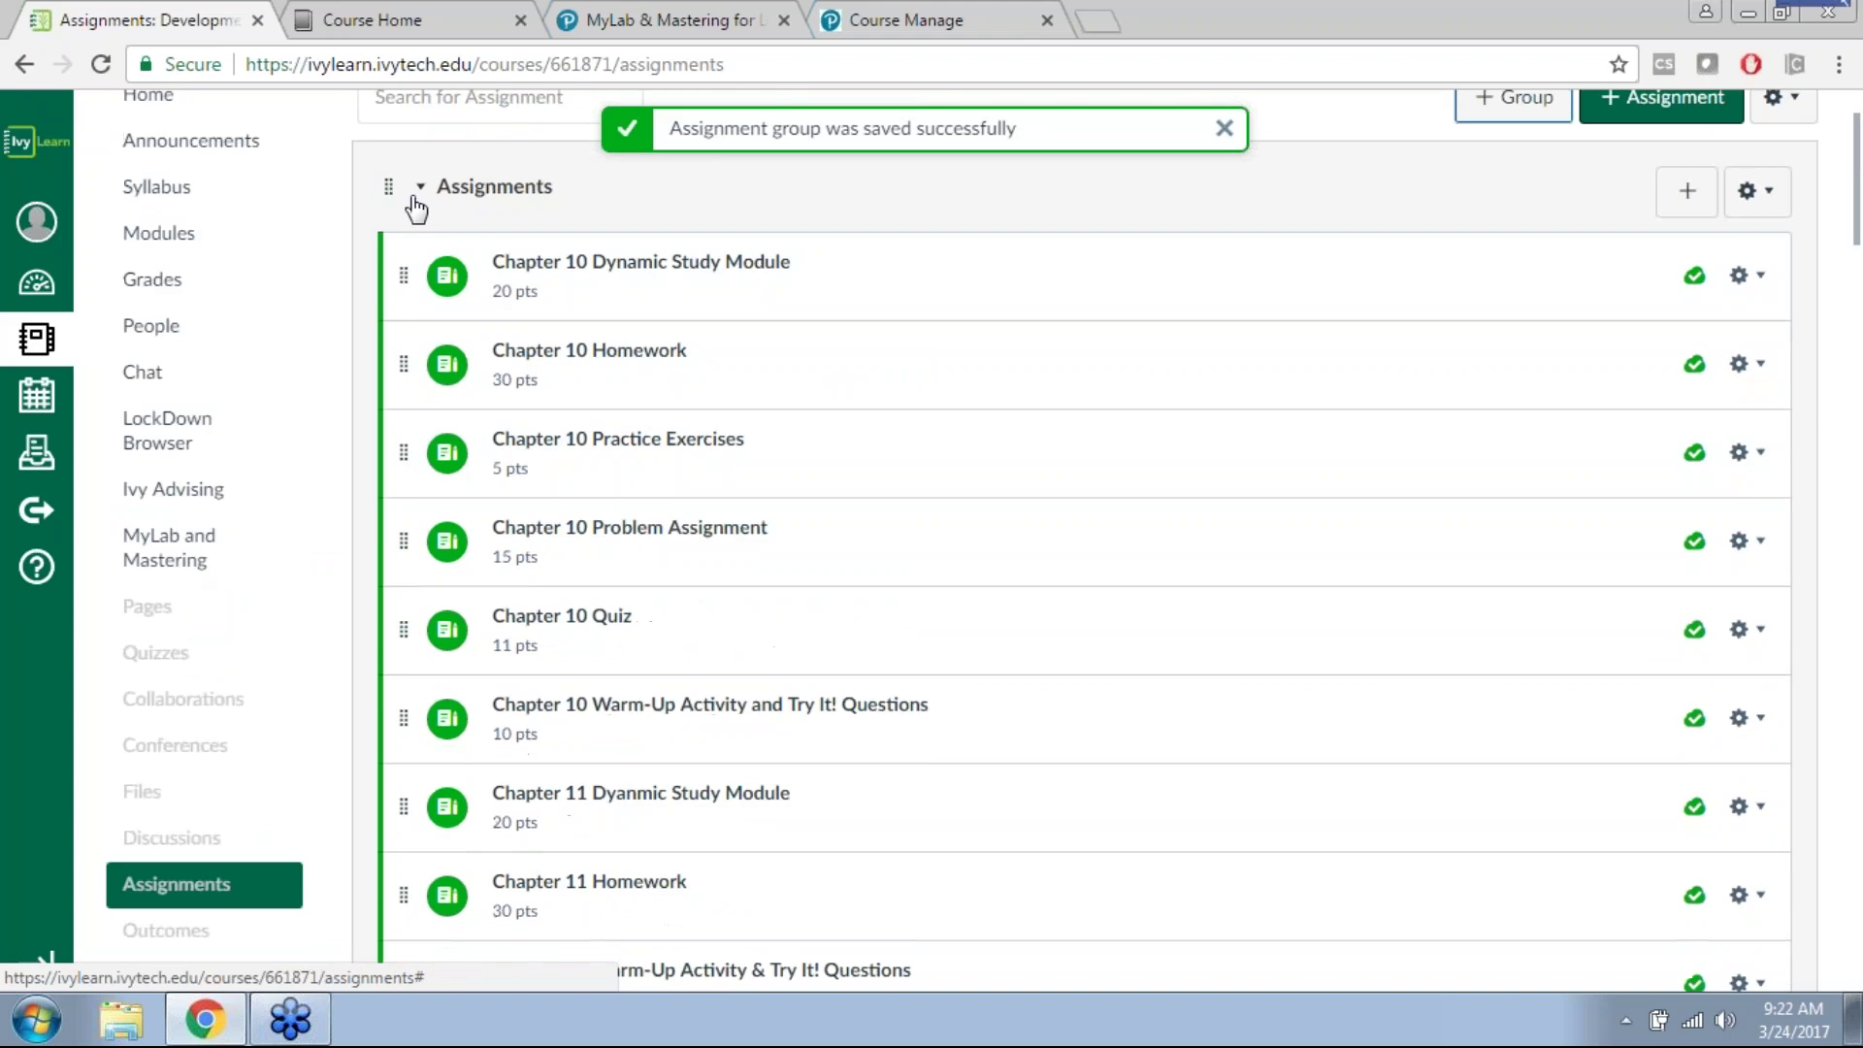
pyautogui.click(423, 191)
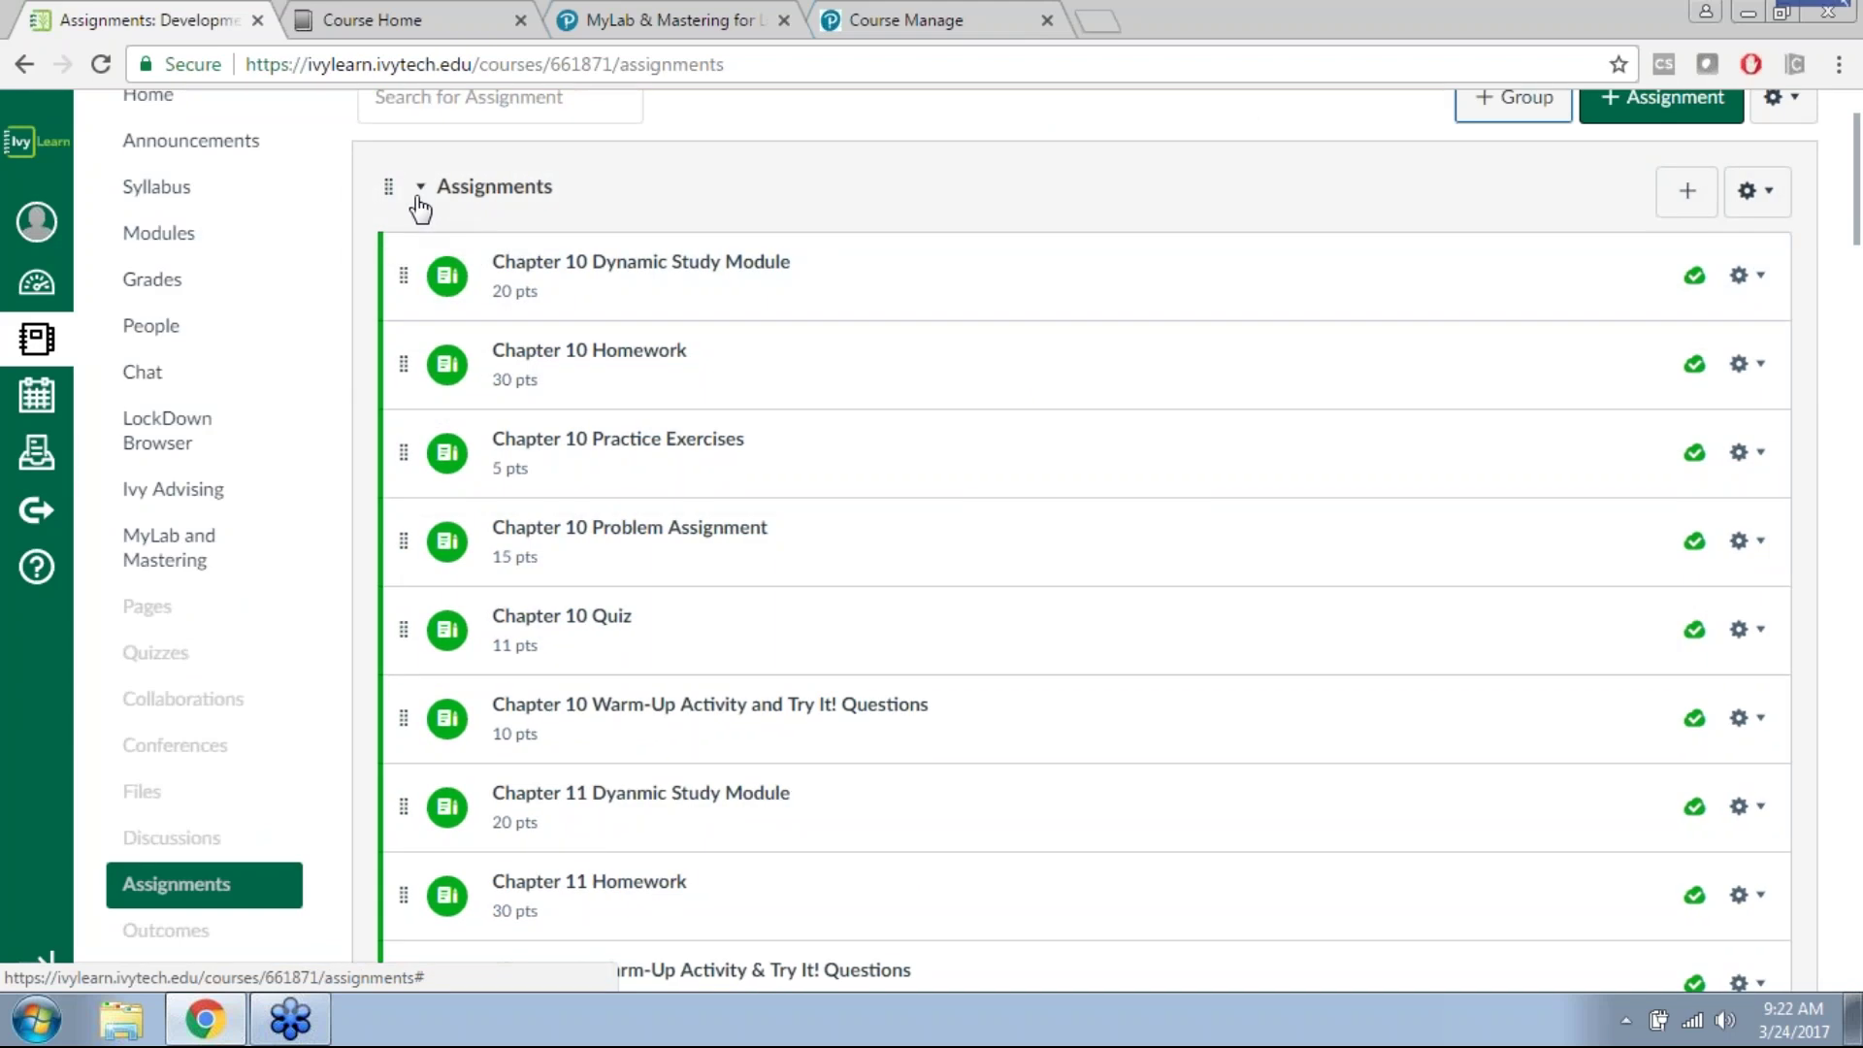
pyautogui.click(421, 187)
pyautogui.moveTo(387, 463); pyautogui.dragTo(387, 176)
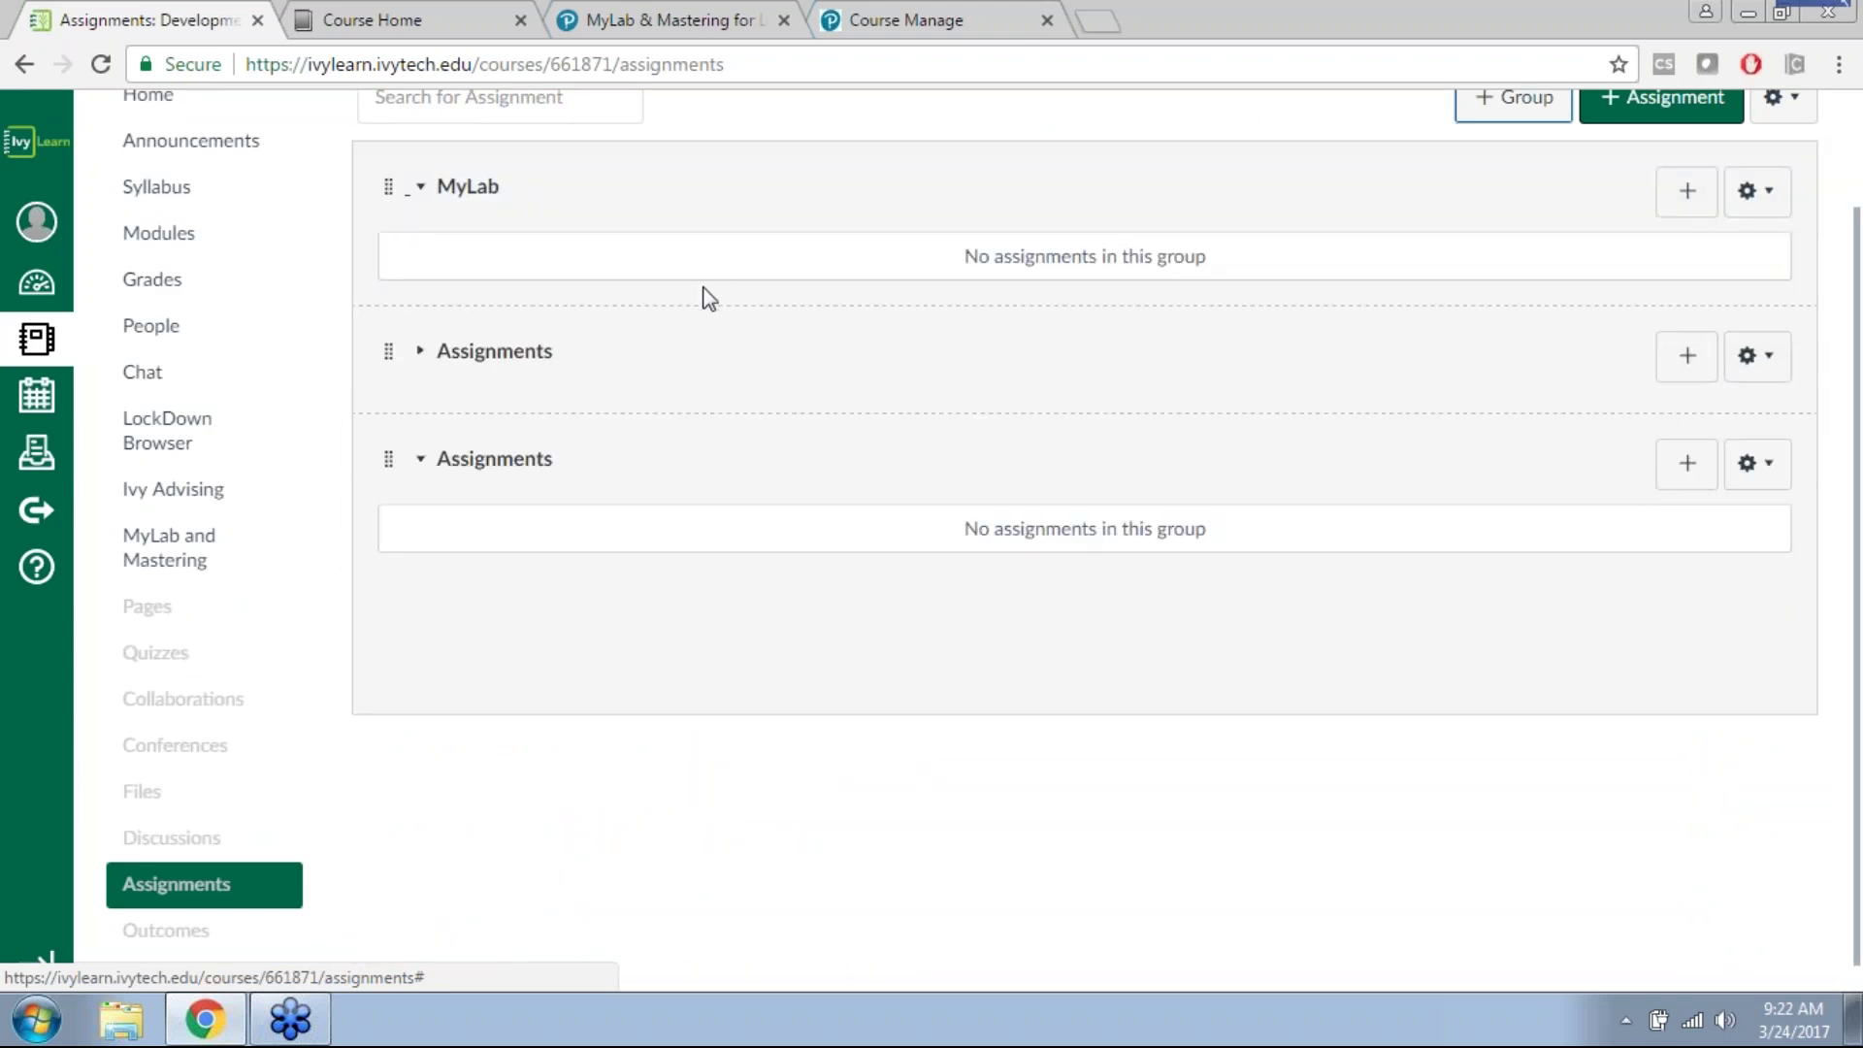
pyautogui.scroll(2, 604, 413)
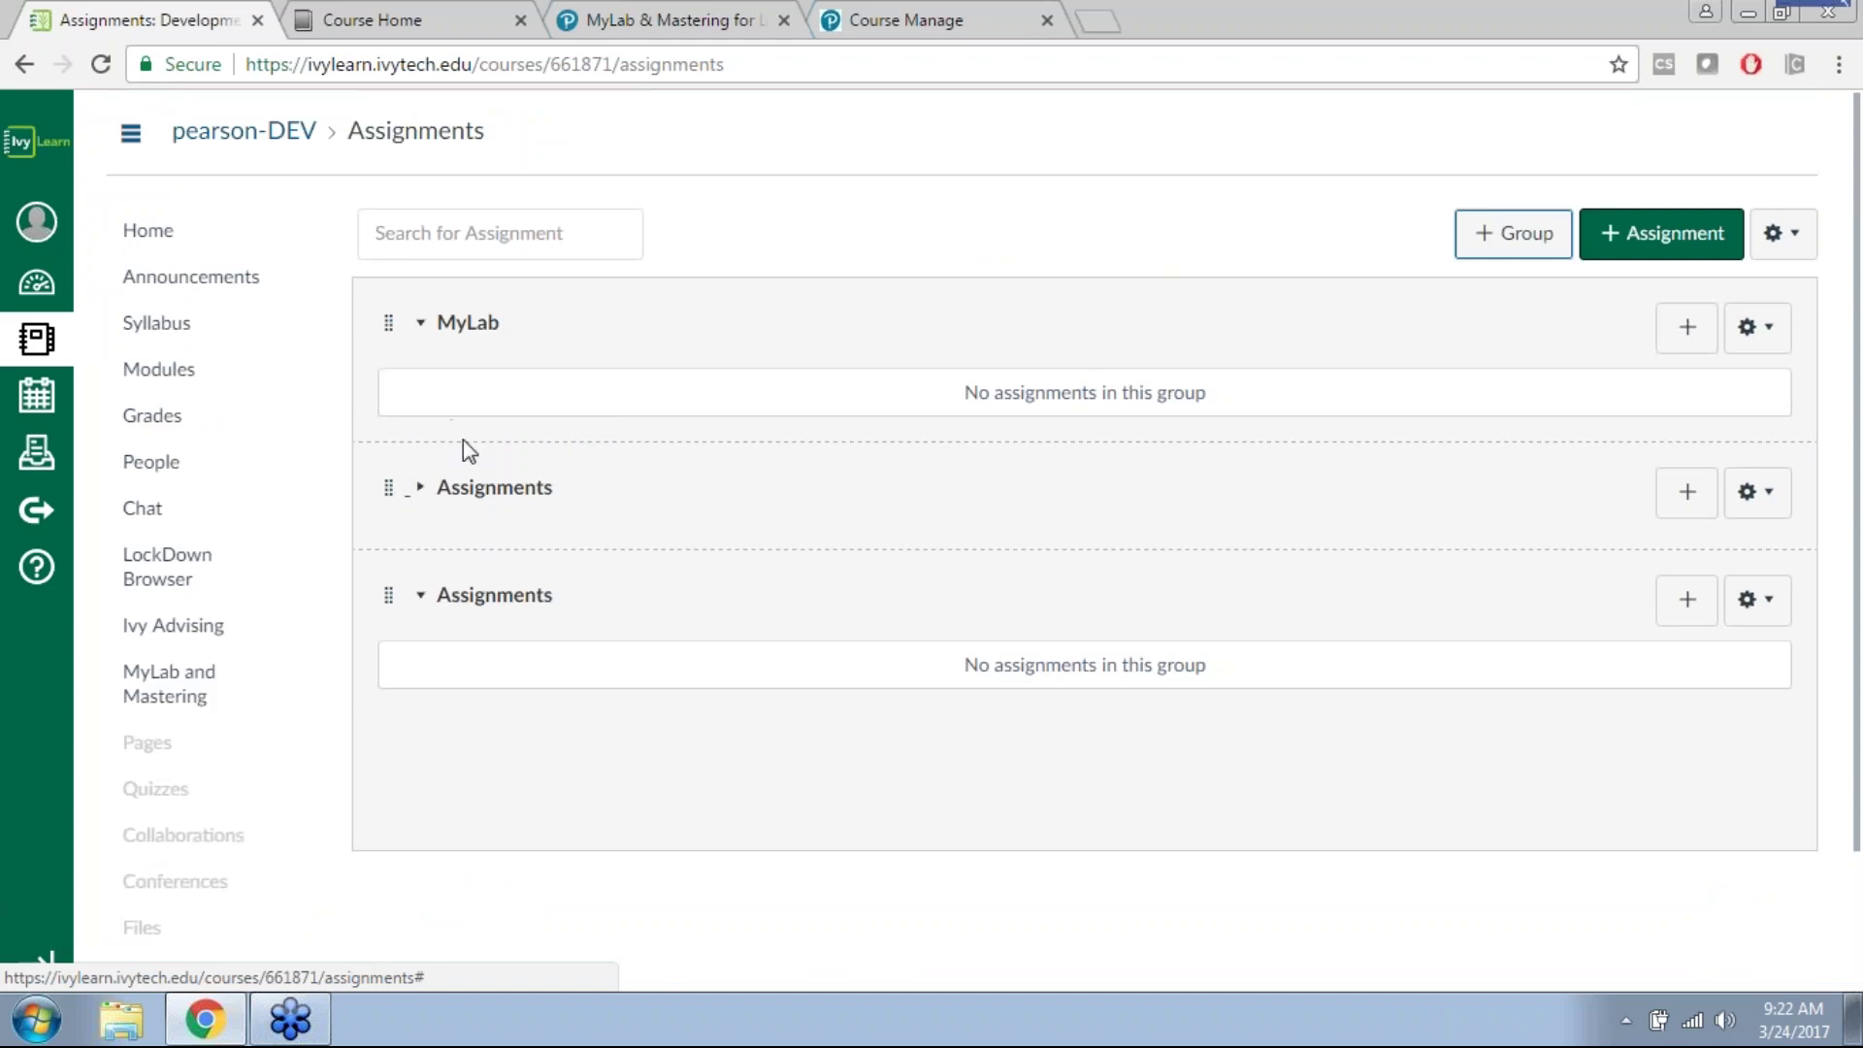
pyautogui.click(420, 491)
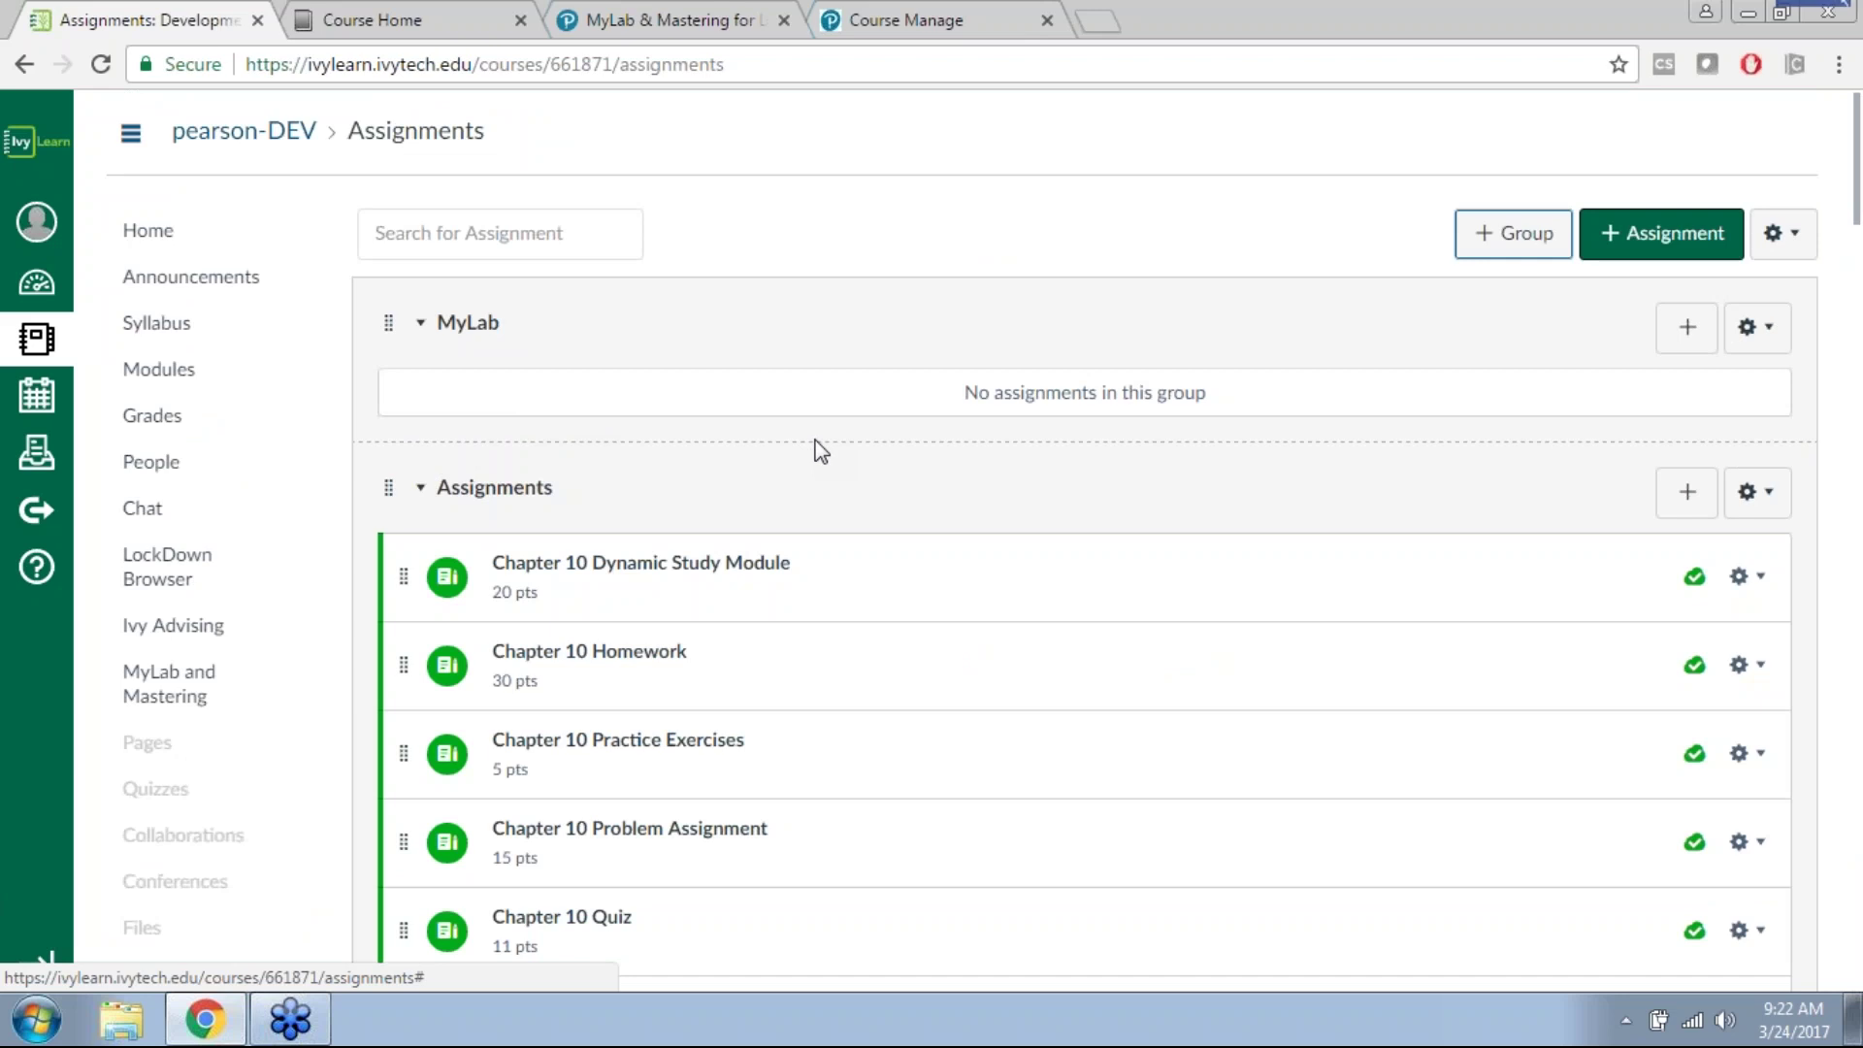
# Step: Sync MAL Orientation Activity's grades from Grade Sync, then view it in the Assignments list
pyautogui.click(171, 699)
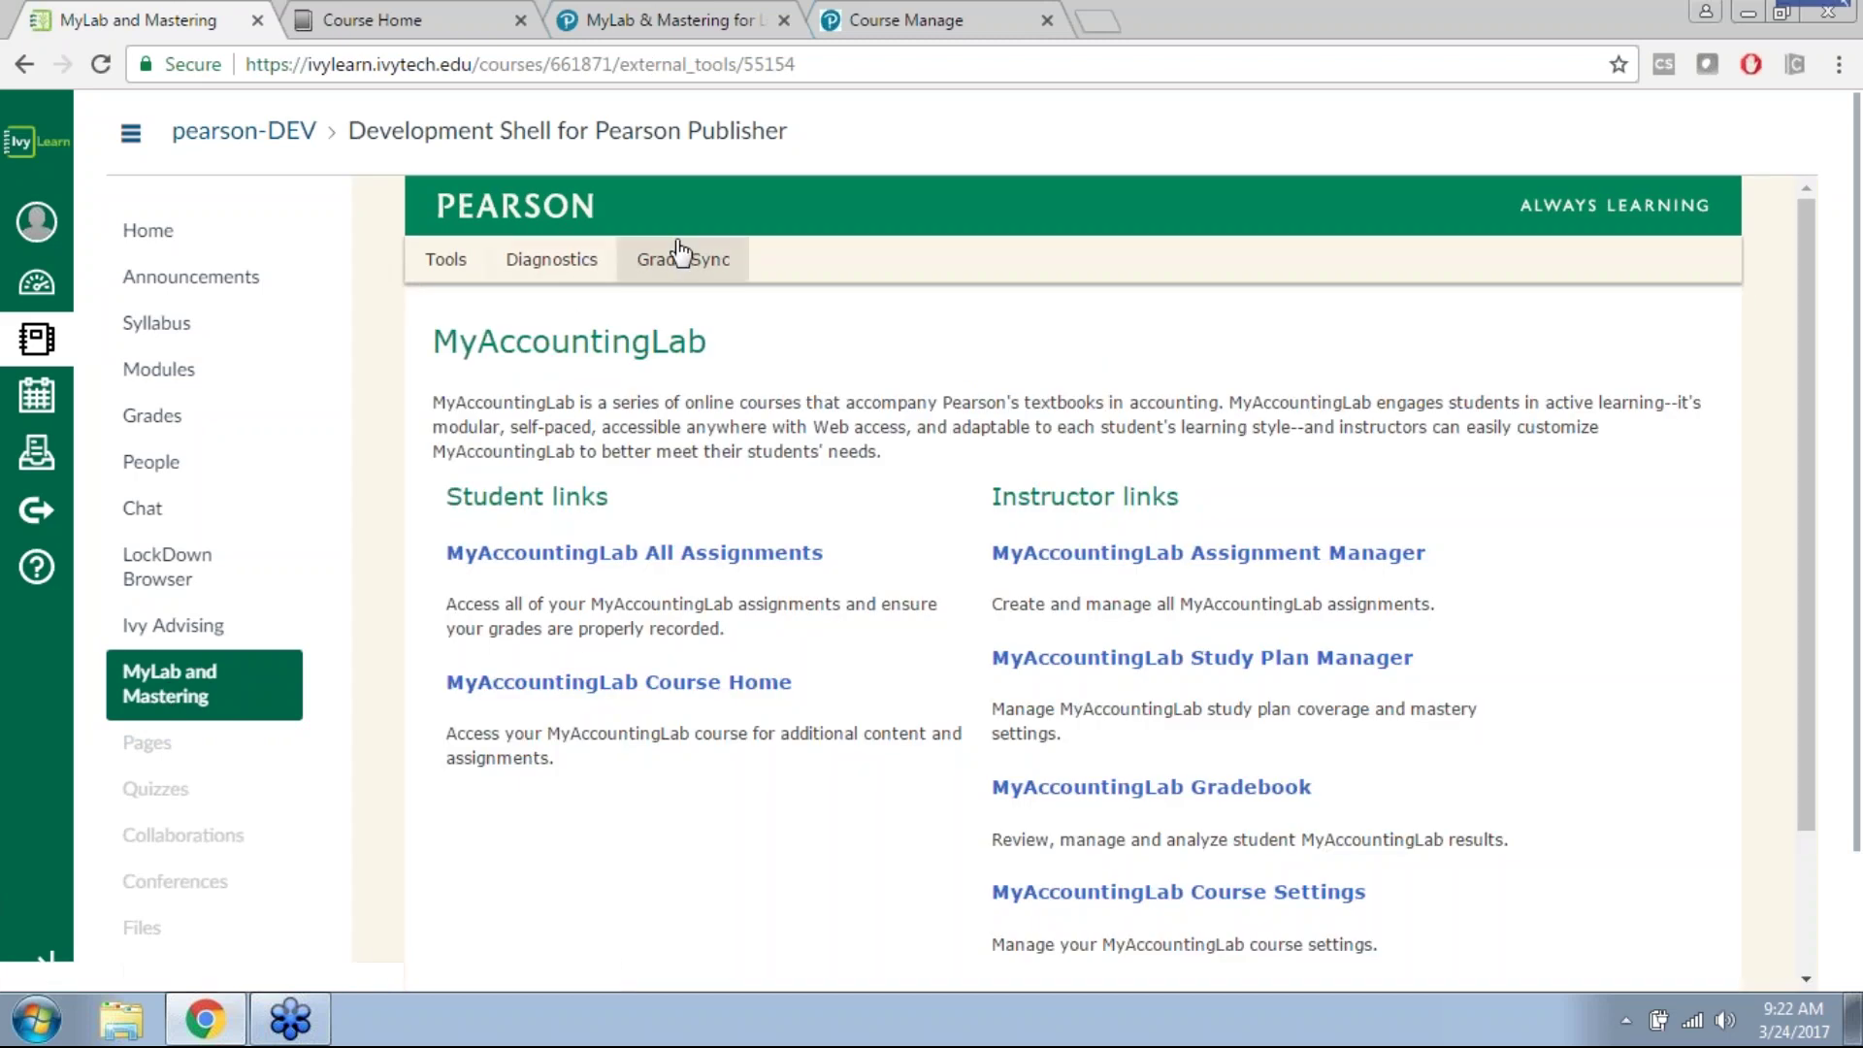
pyautogui.click(681, 255)
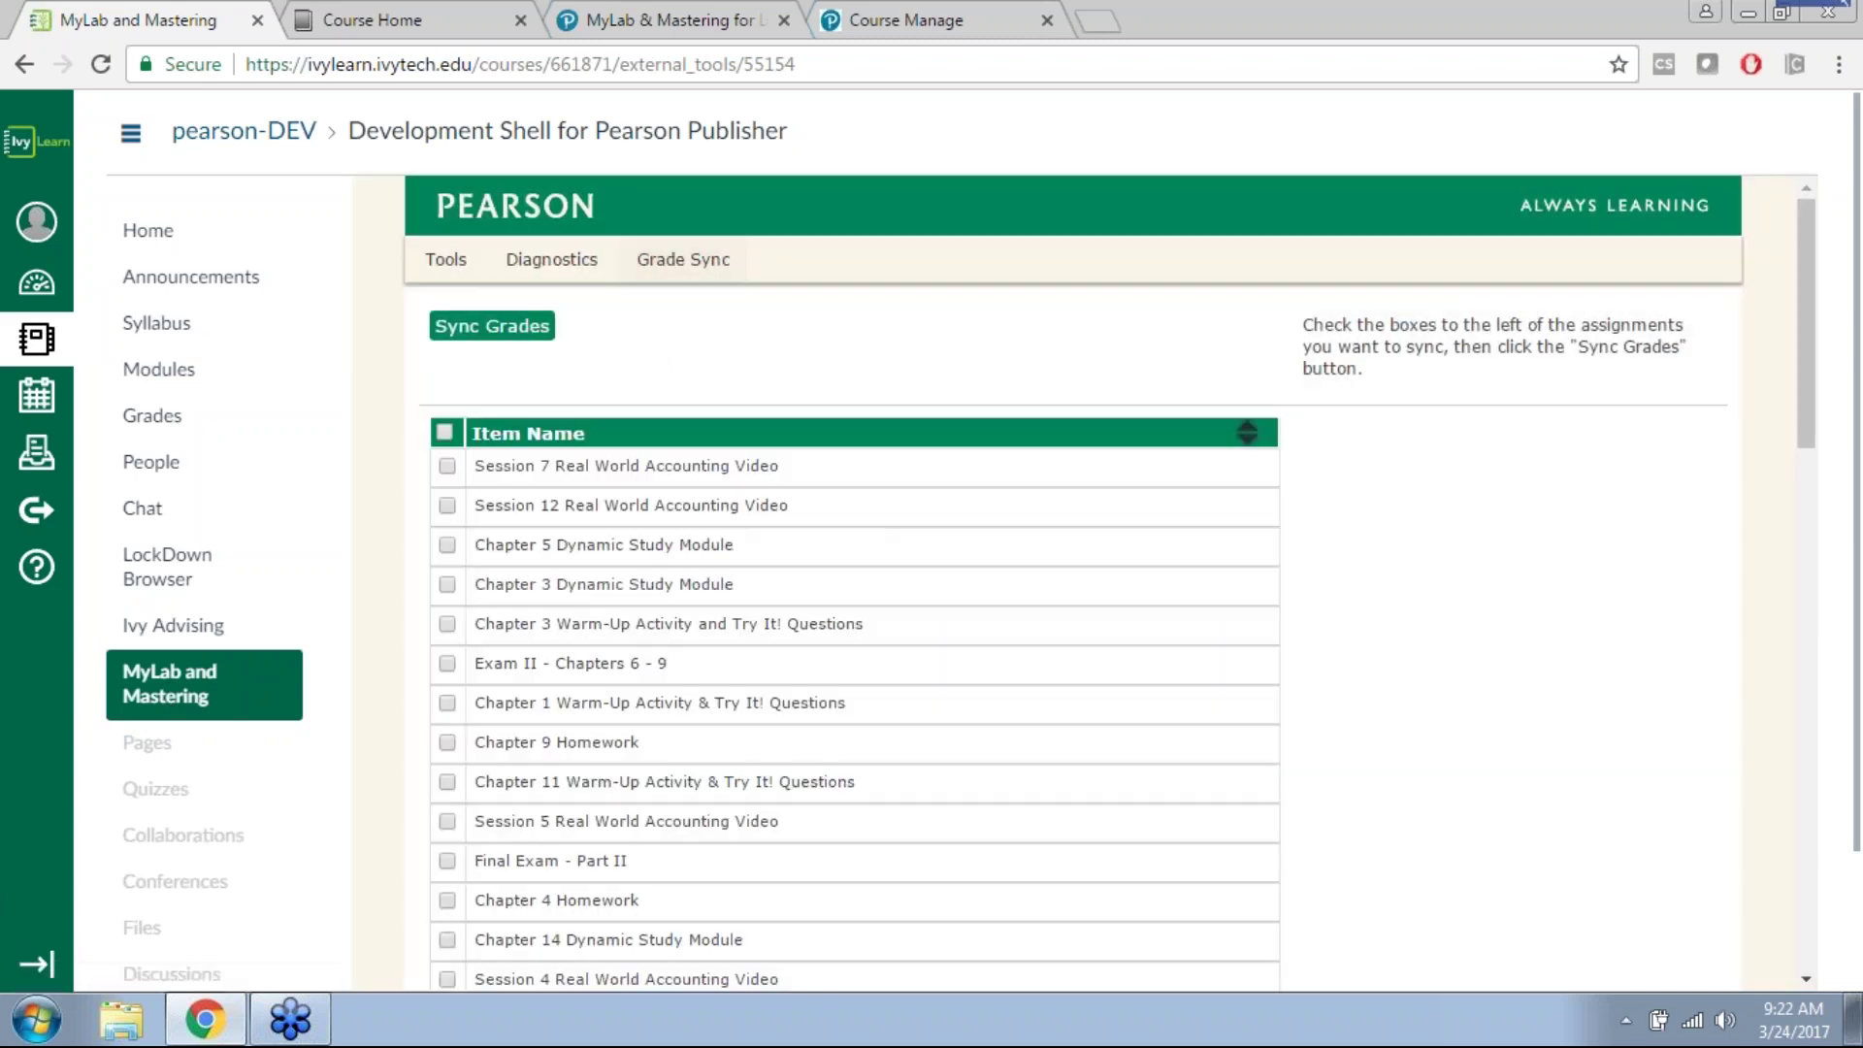
pyautogui.click(644, 432)
pyautogui.click(645, 433)
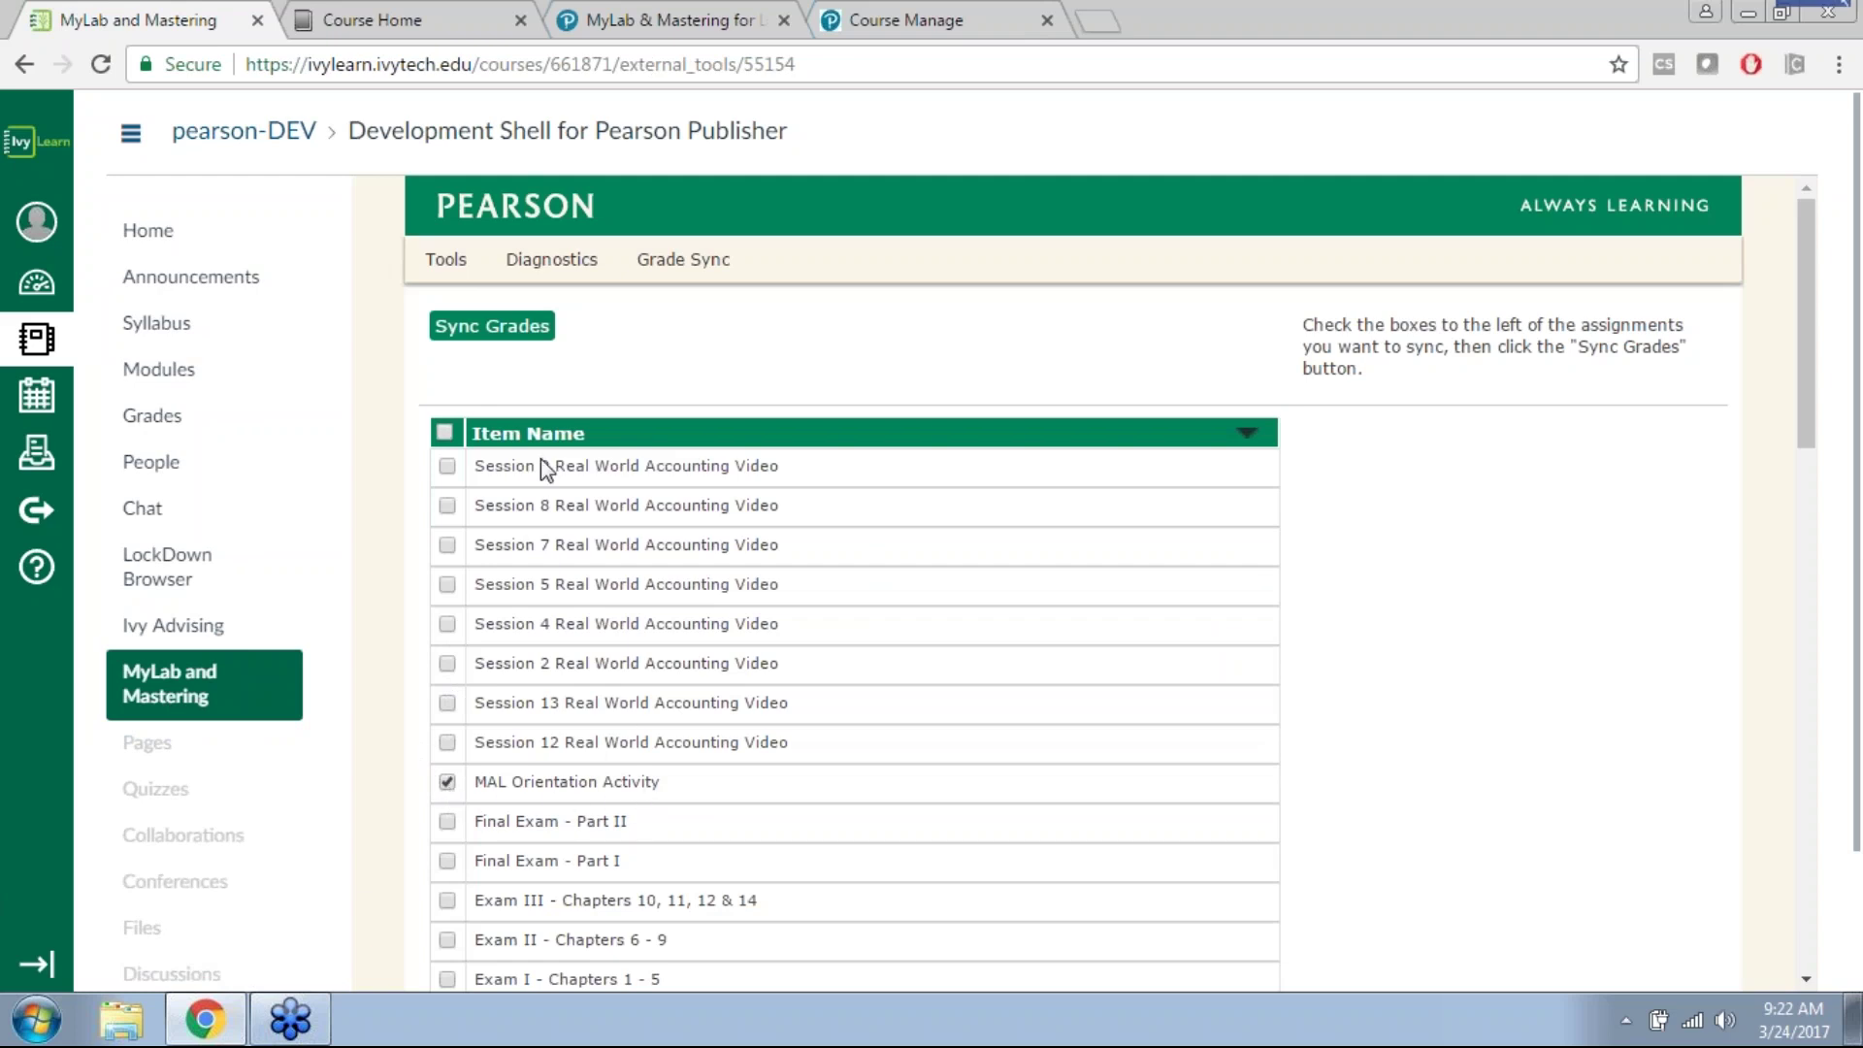
pyautogui.click(490, 334)
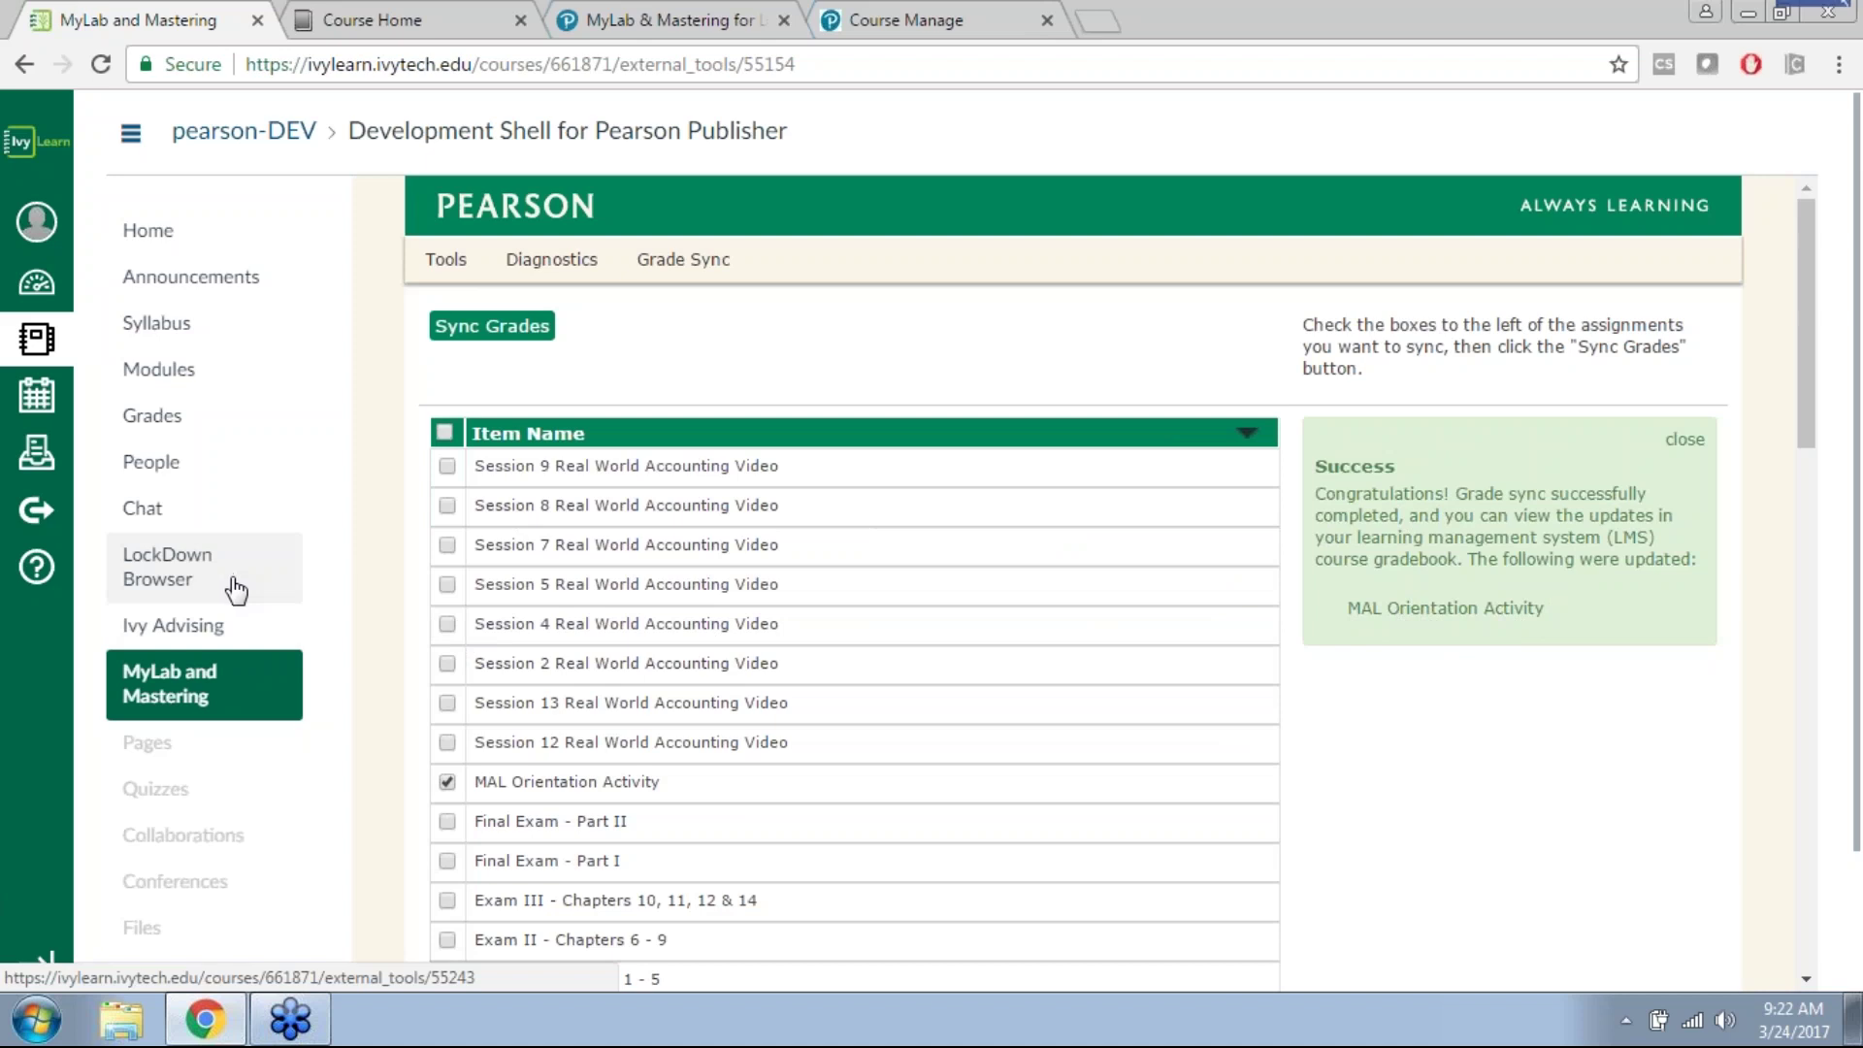
pyautogui.scroll(-2, 253, 699)
pyautogui.click(160, 878)
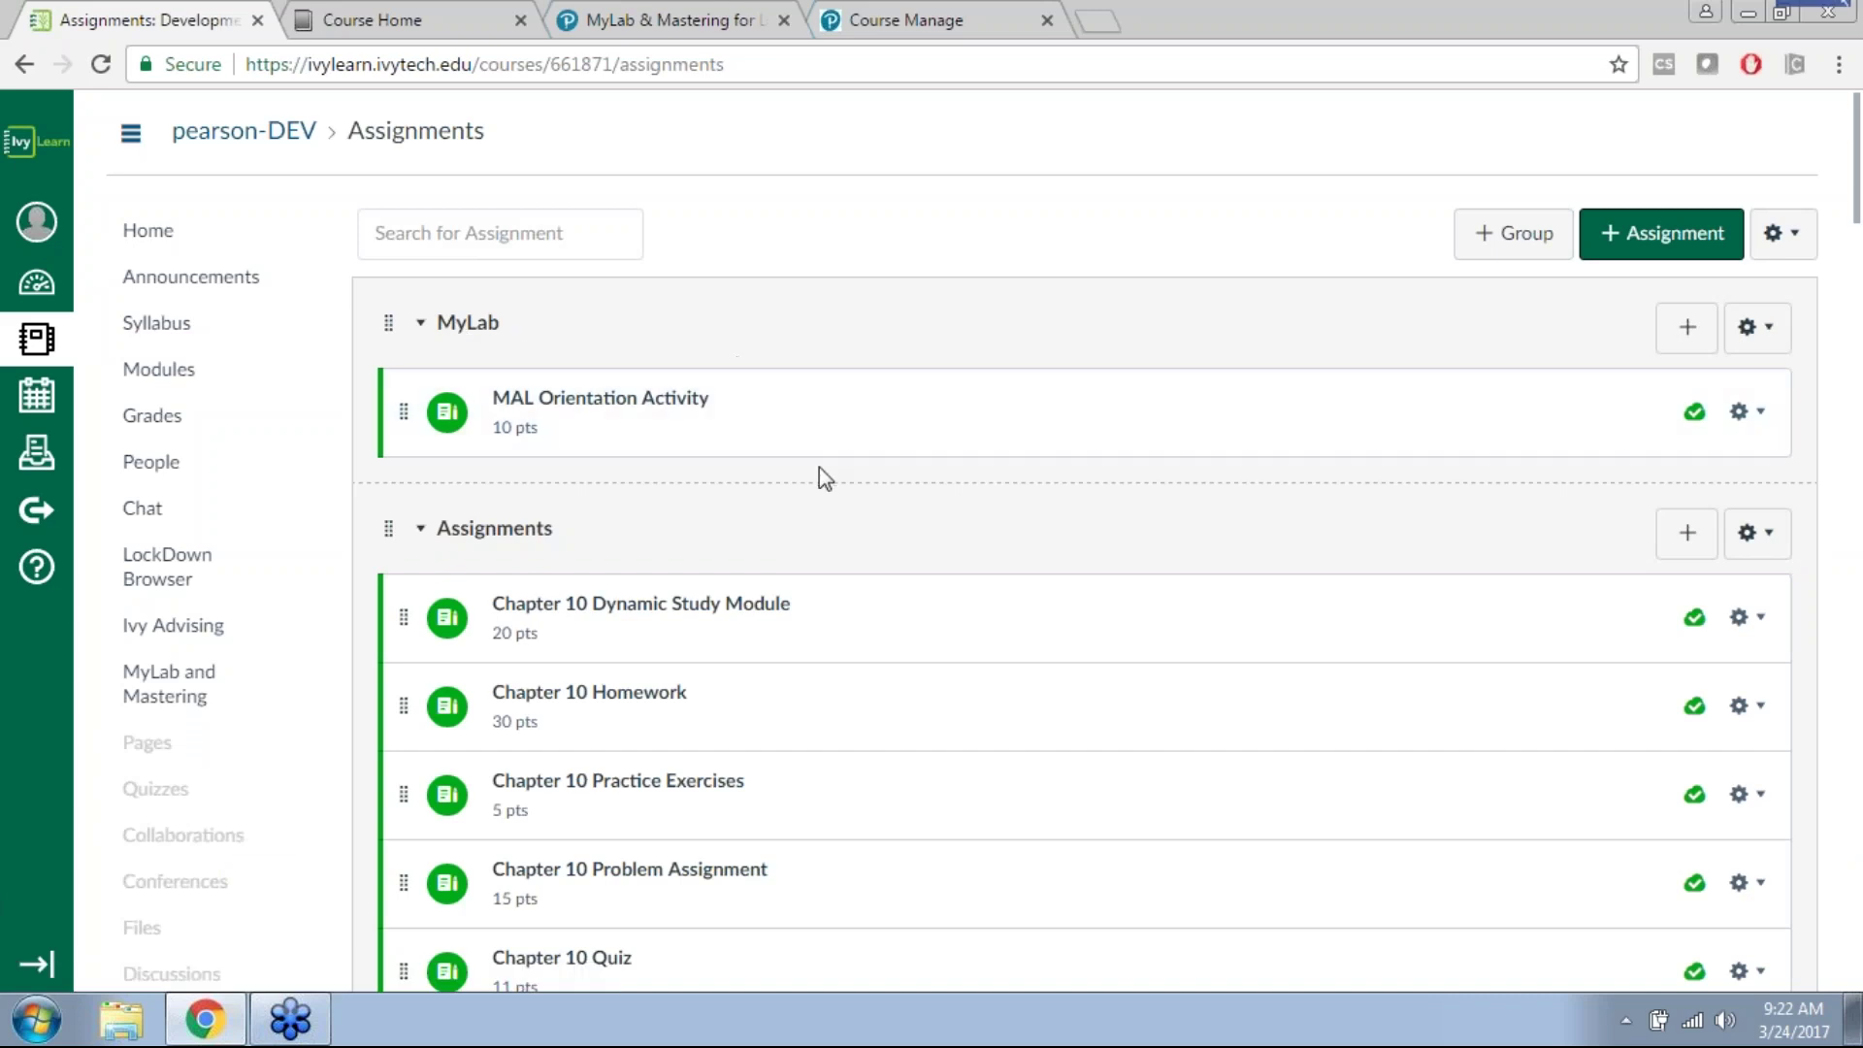
pyautogui.scroll(-3, 819, 468)
pyautogui.scroll(3, 823, 497)
pyautogui.scroll(-2, 766, 641)
pyautogui.scroll(-20, 763, 668)
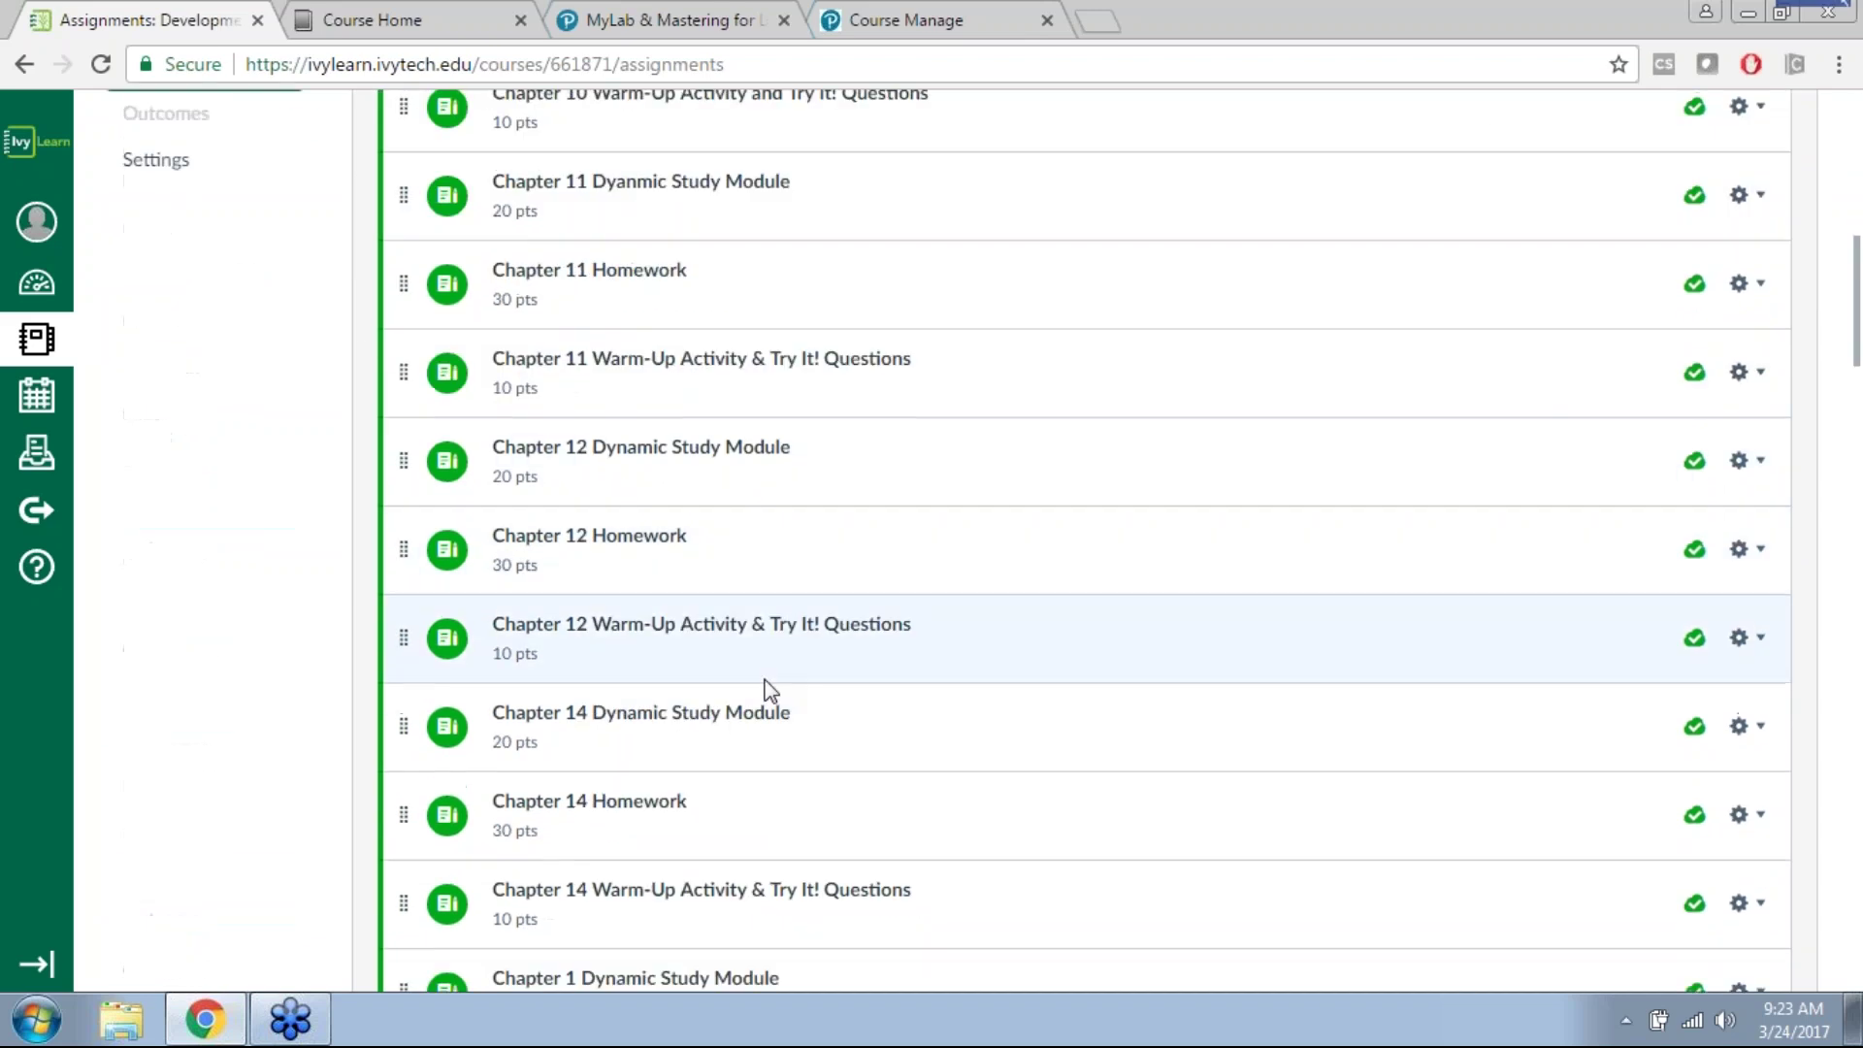
pyautogui.scroll(-15, 768, 679)
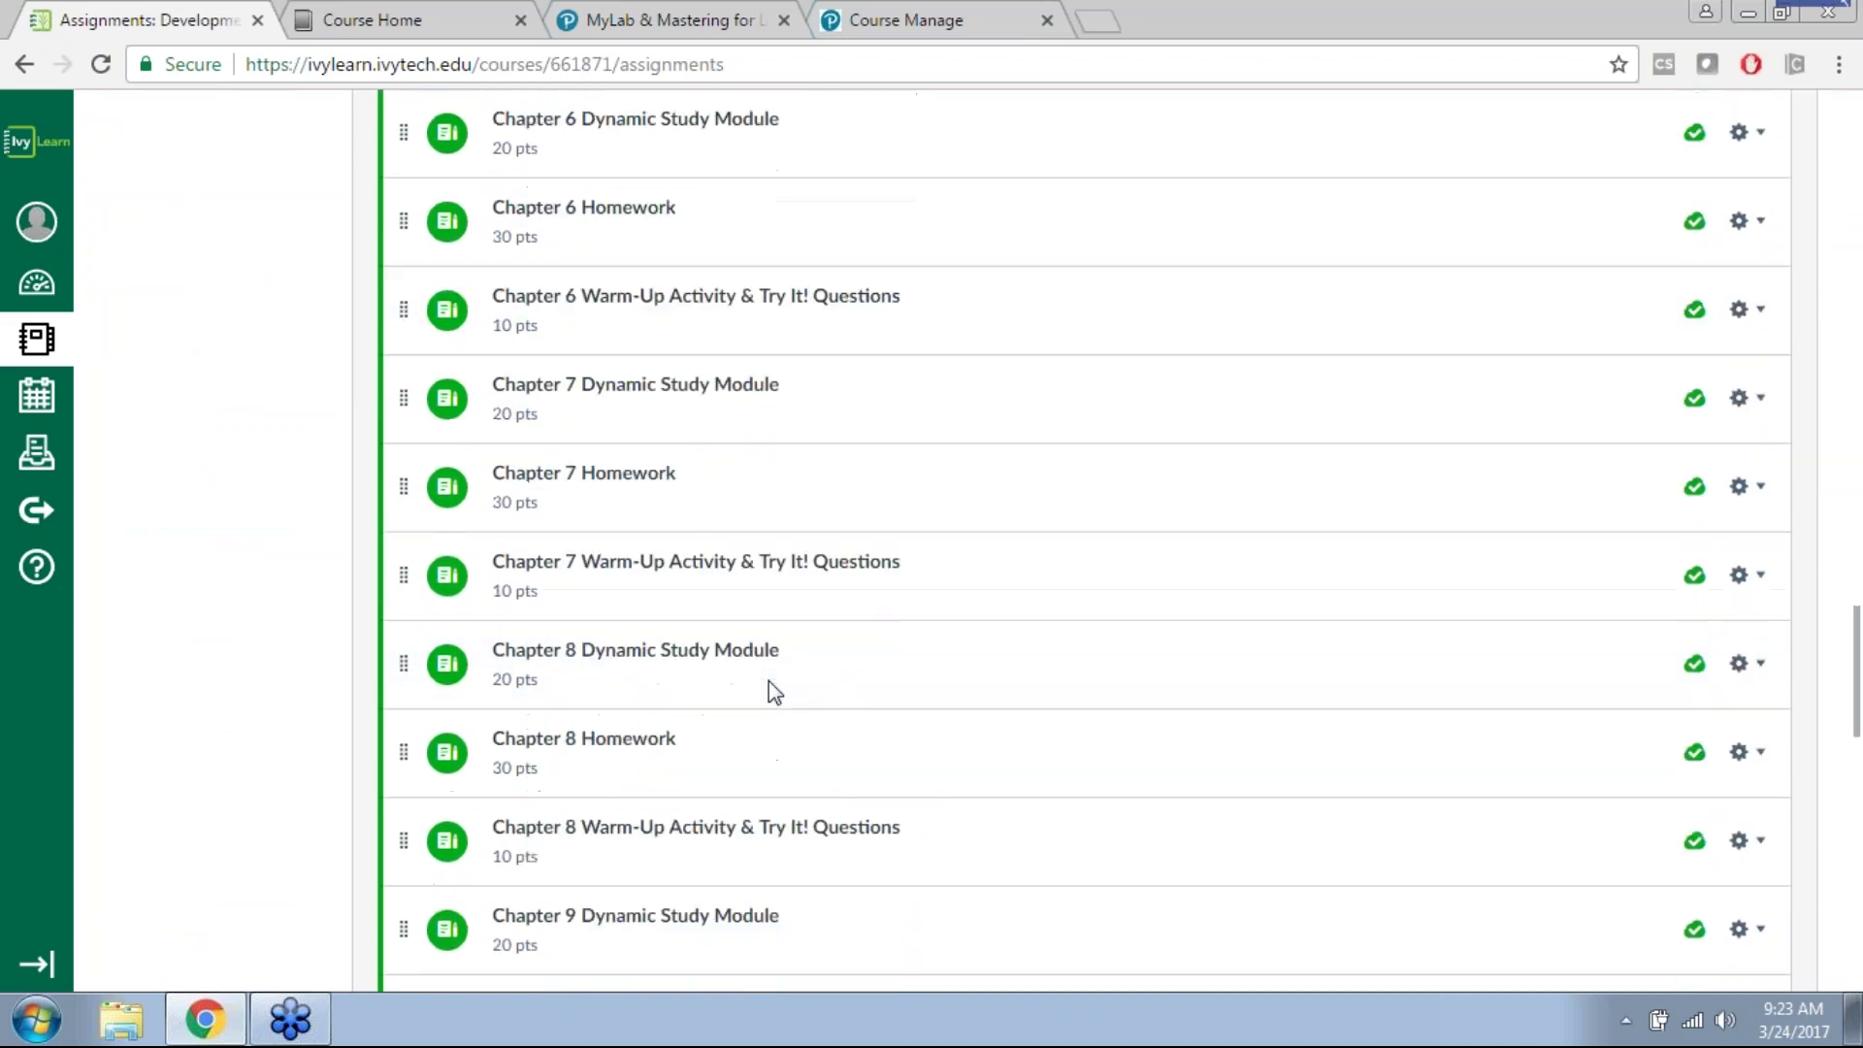
pyautogui.scroll(20, 1002, 504)
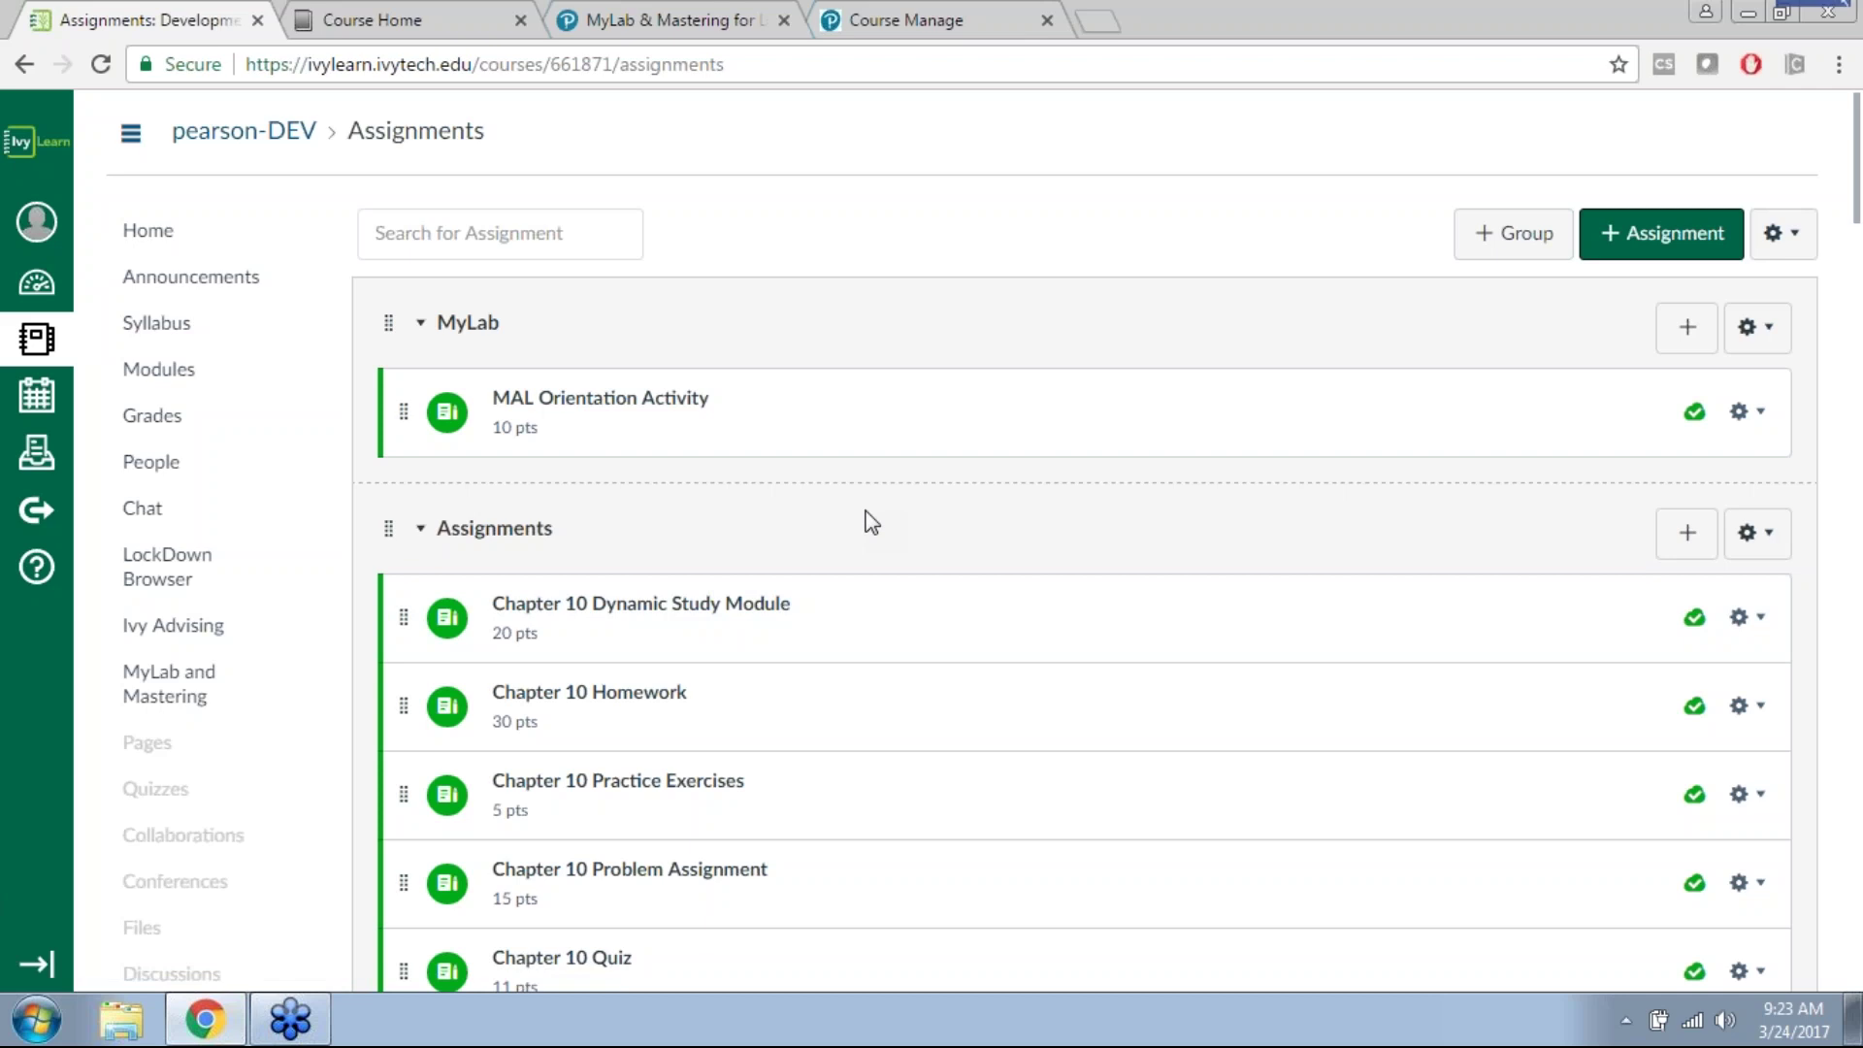
pyautogui.scroll(-5, 865, 517)
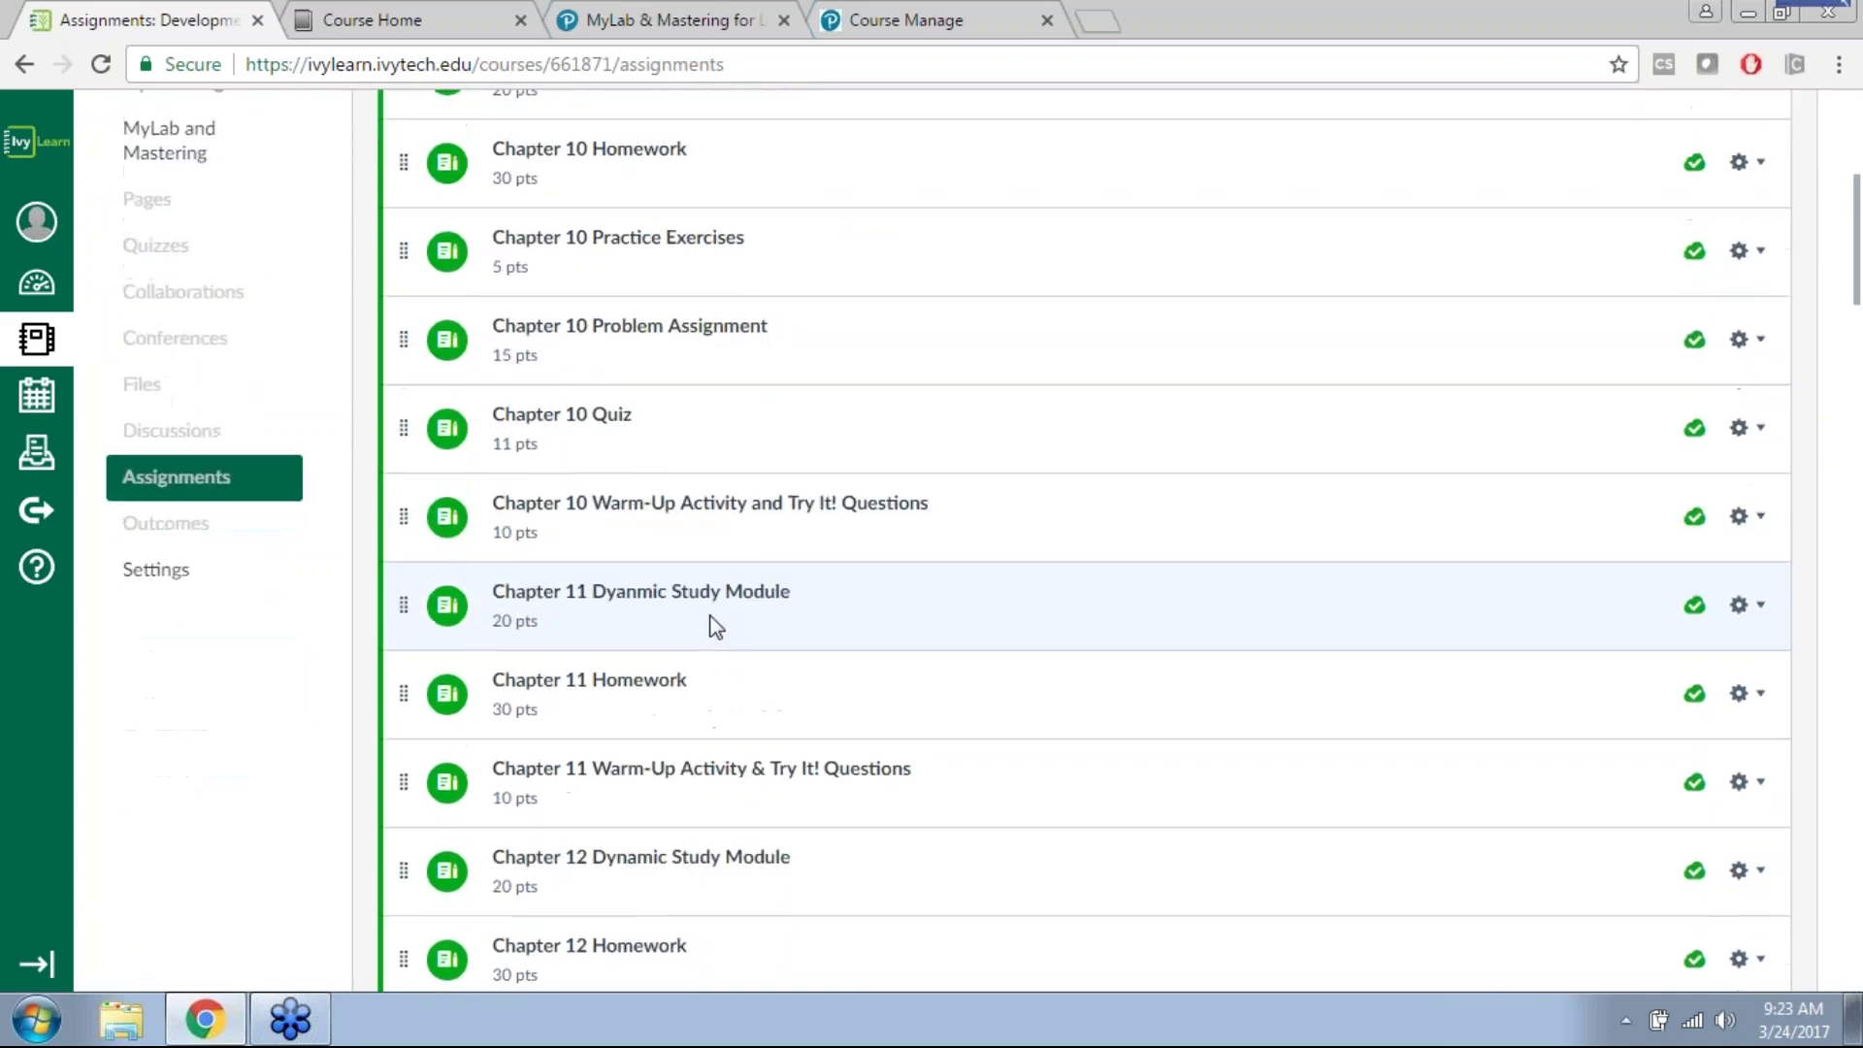
pyautogui.scroll(5, 897, 556)
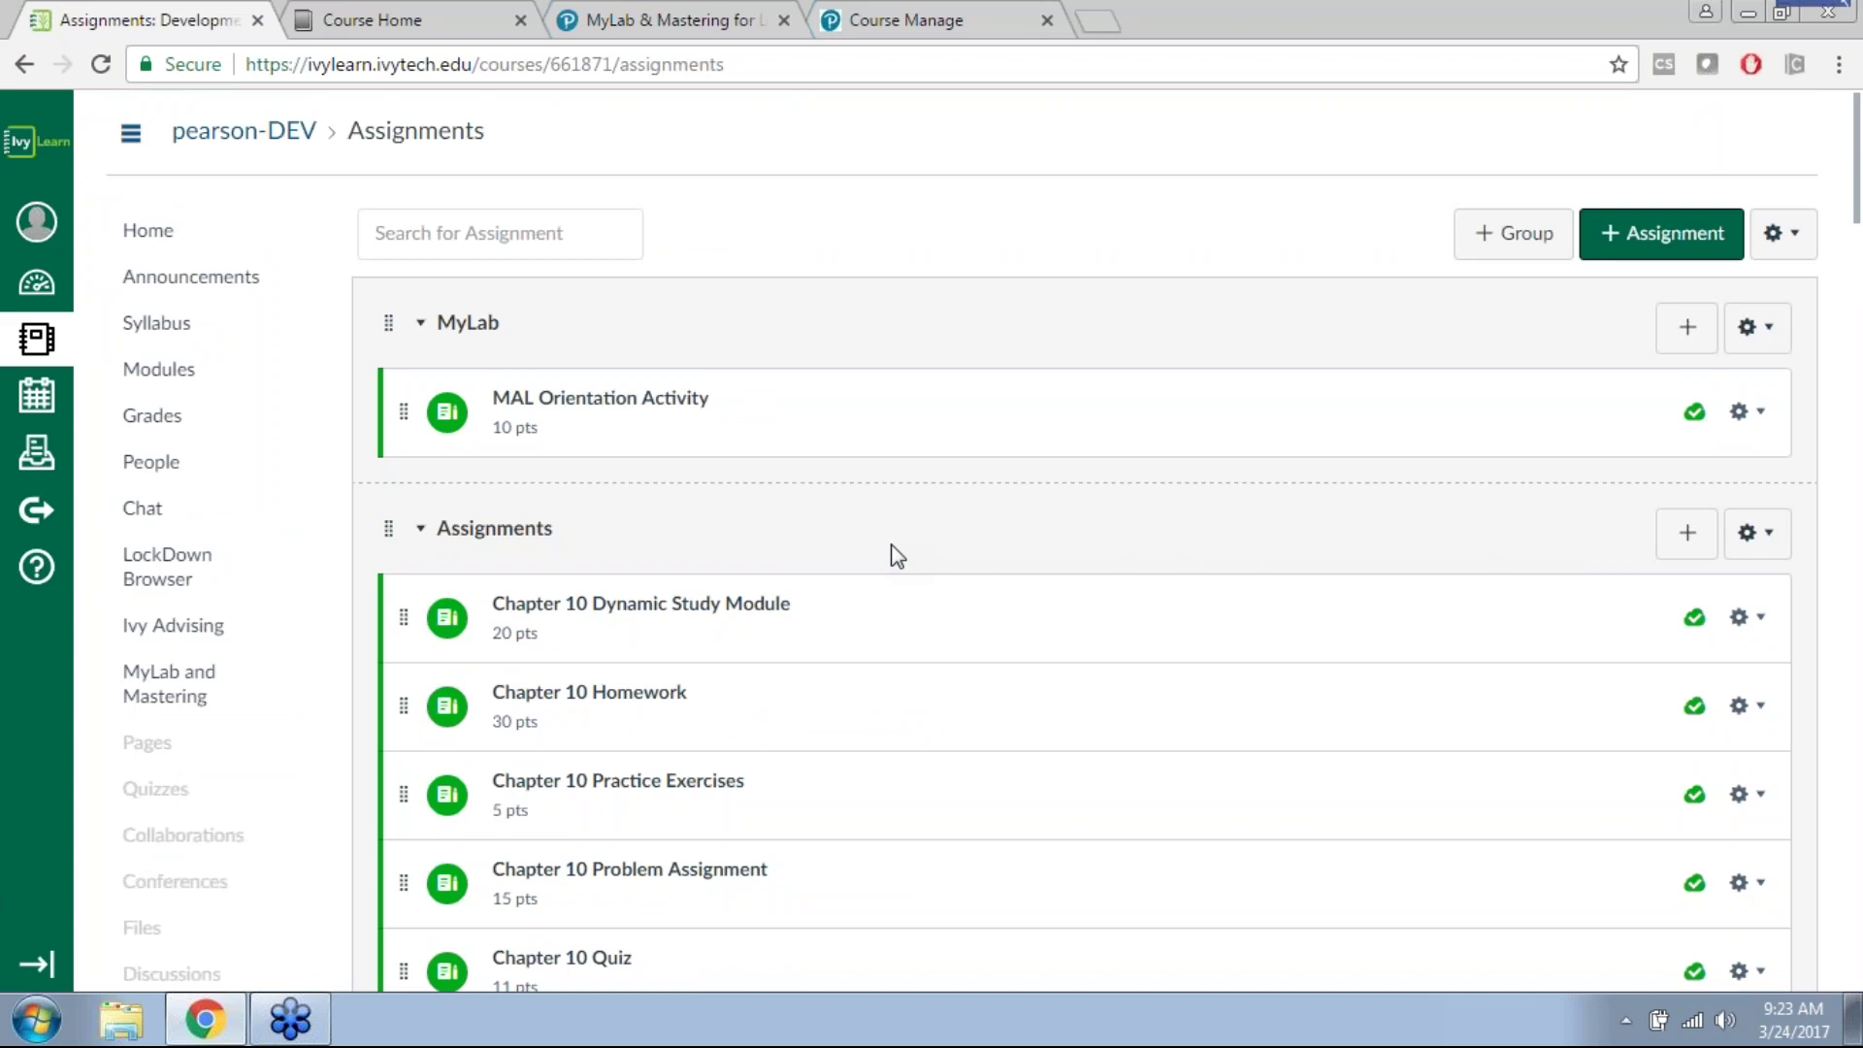
# Step: Inspect the gradebook's synced MyLab columns and totals, then return to the ACCT 101 home page
pyautogui.click(158, 428)
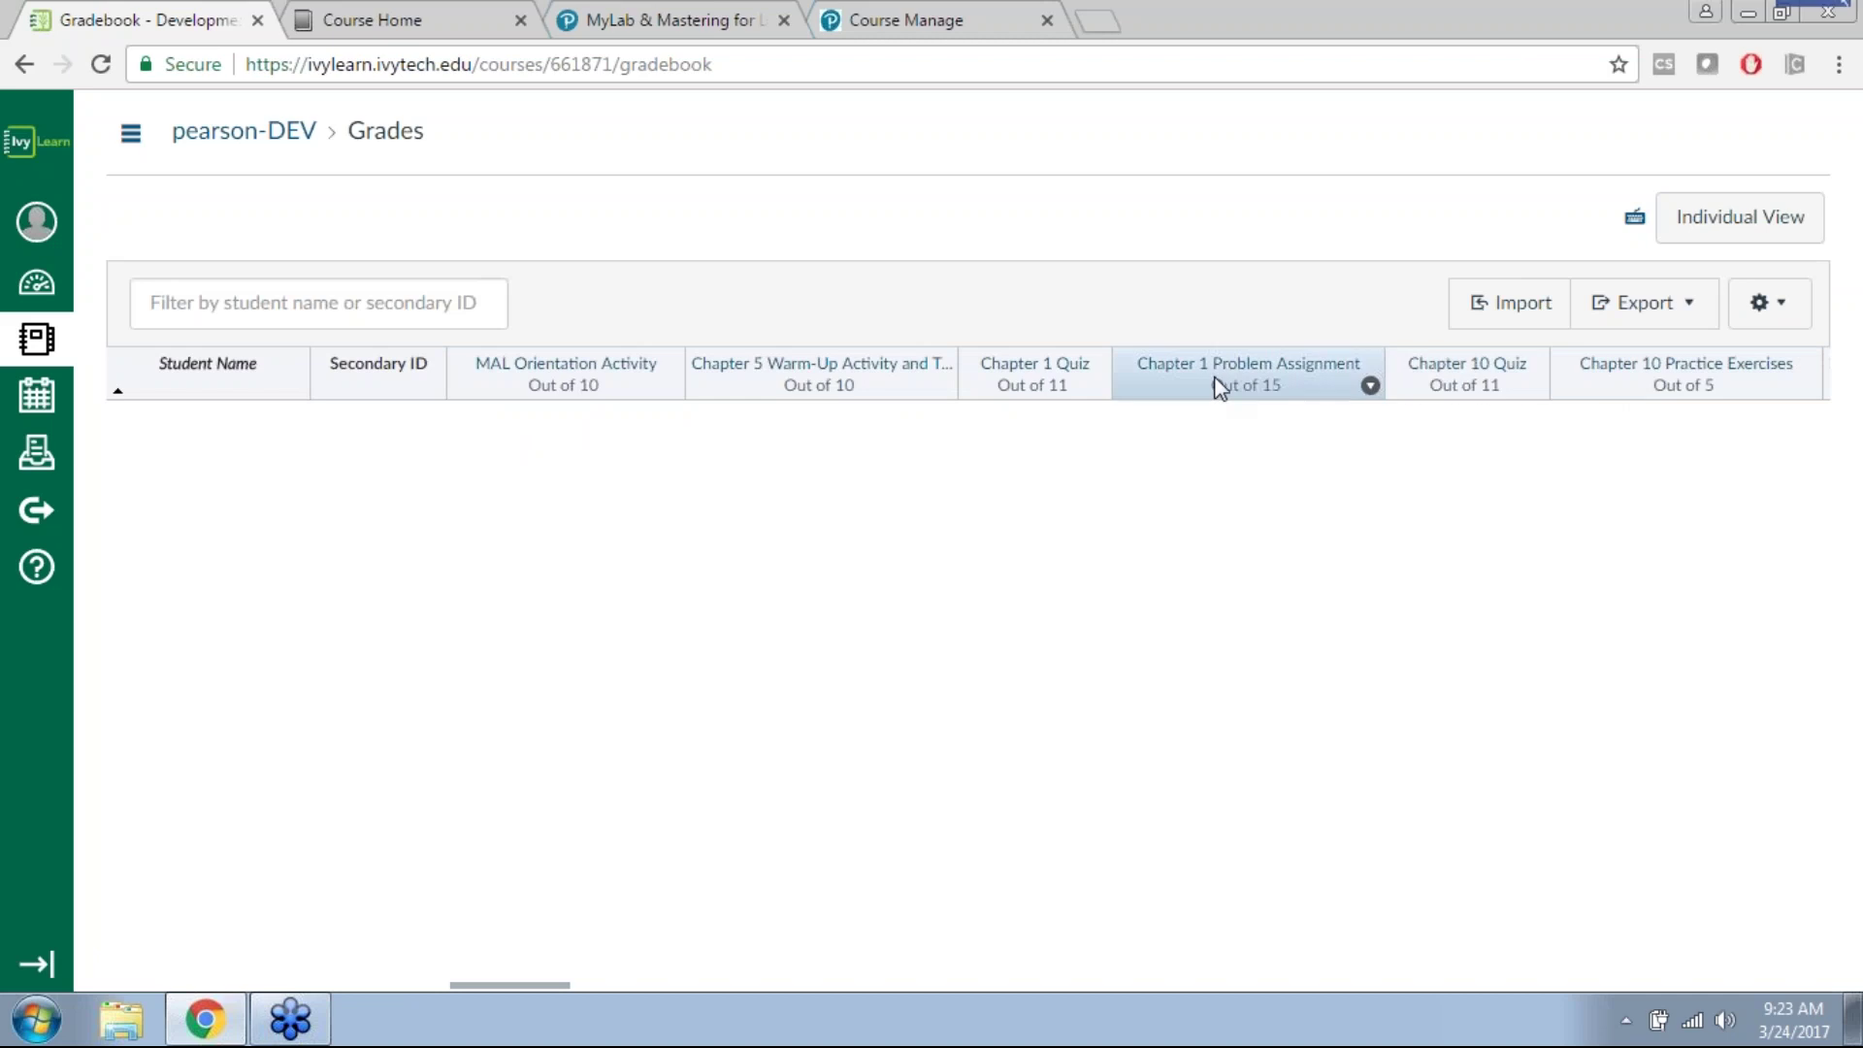
pyautogui.moveTo(502, 983); pyautogui.dragTo(1824, 980)
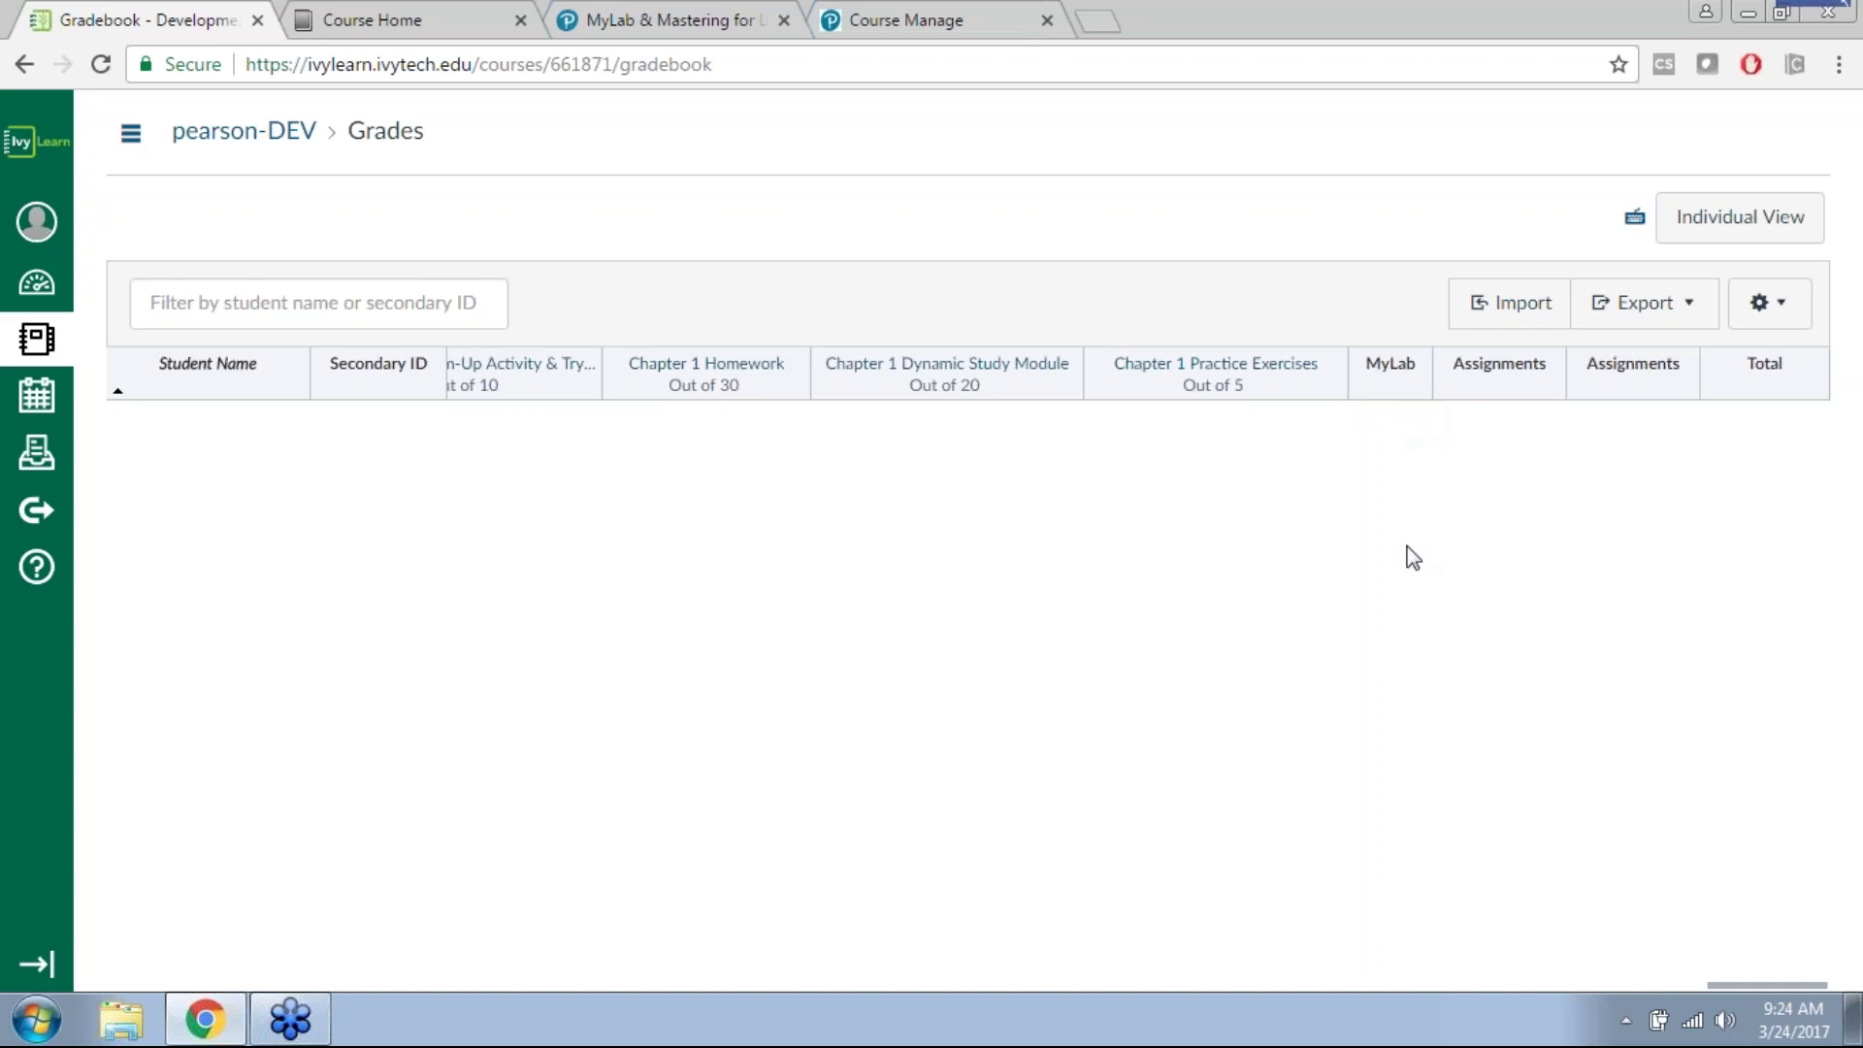
pyautogui.moveTo(1743, 982); pyautogui.dragTo(183, 973)
pyautogui.moveTo(303, 970); pyautogui.dragTo(403, 997)
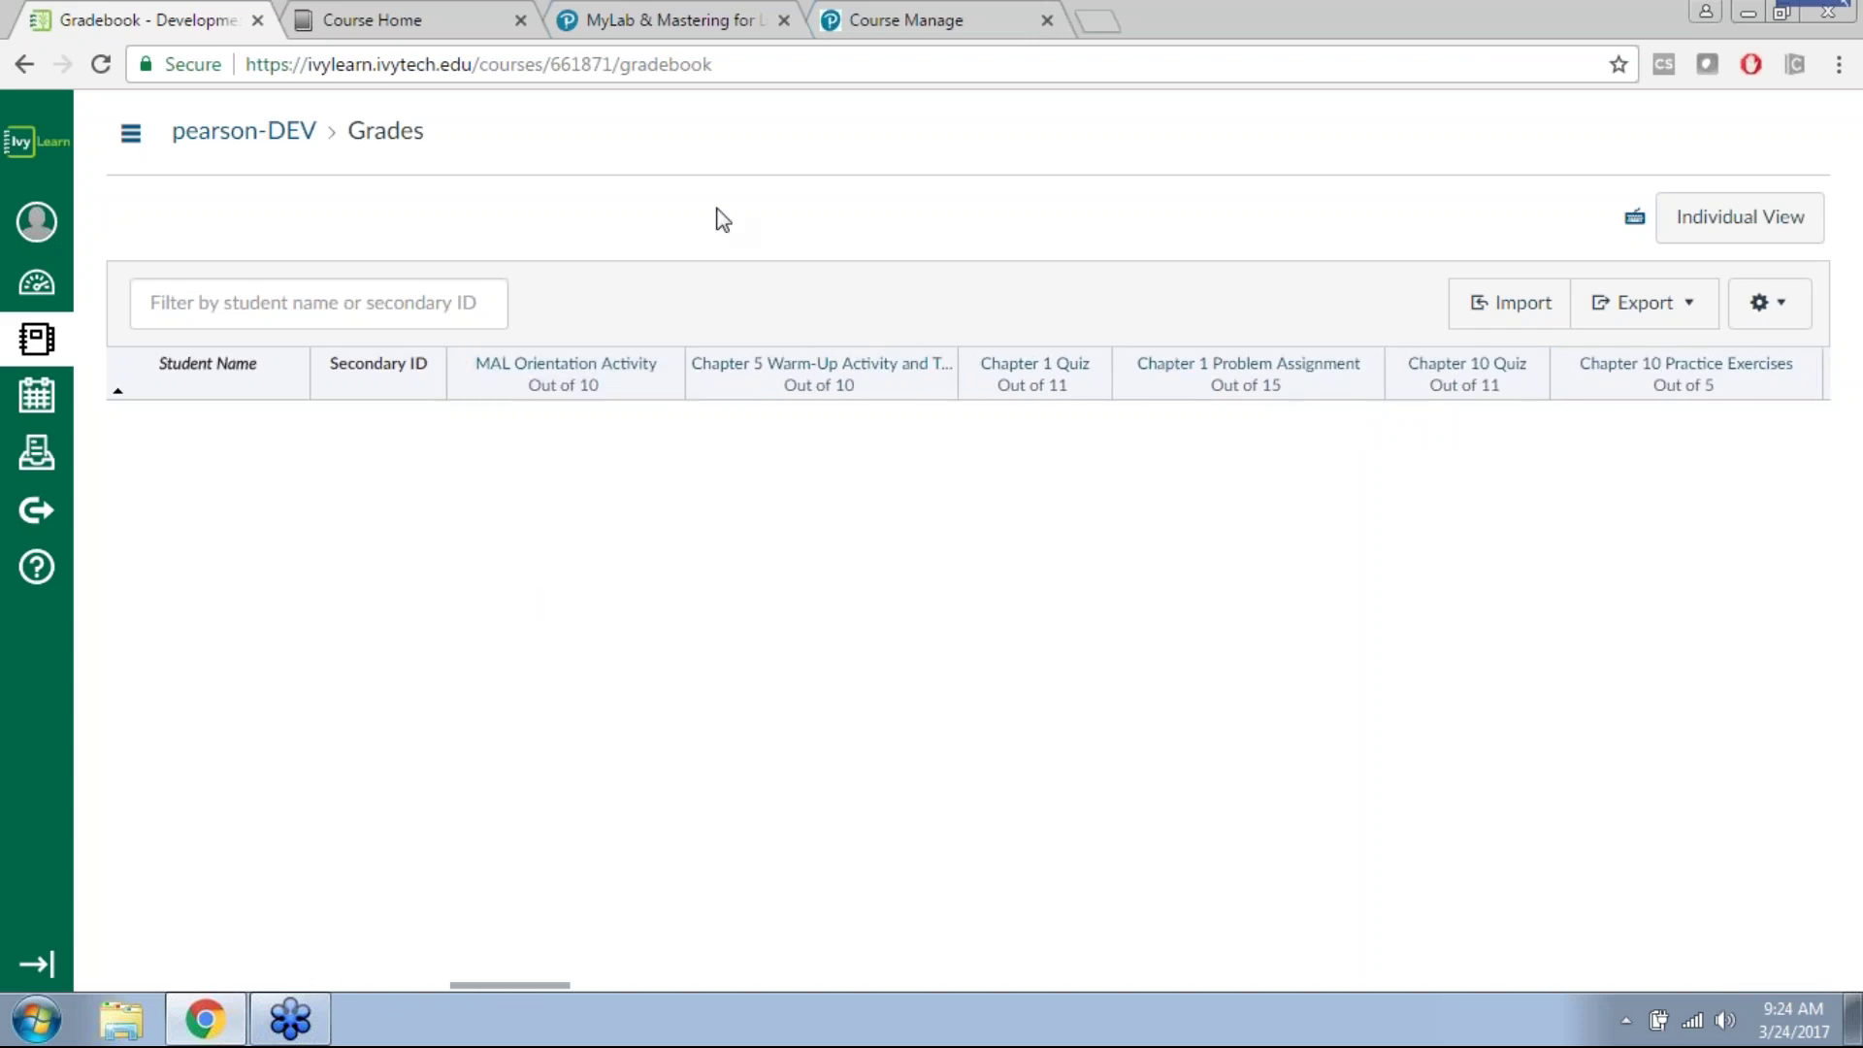
pyautogui.click(244, 131)
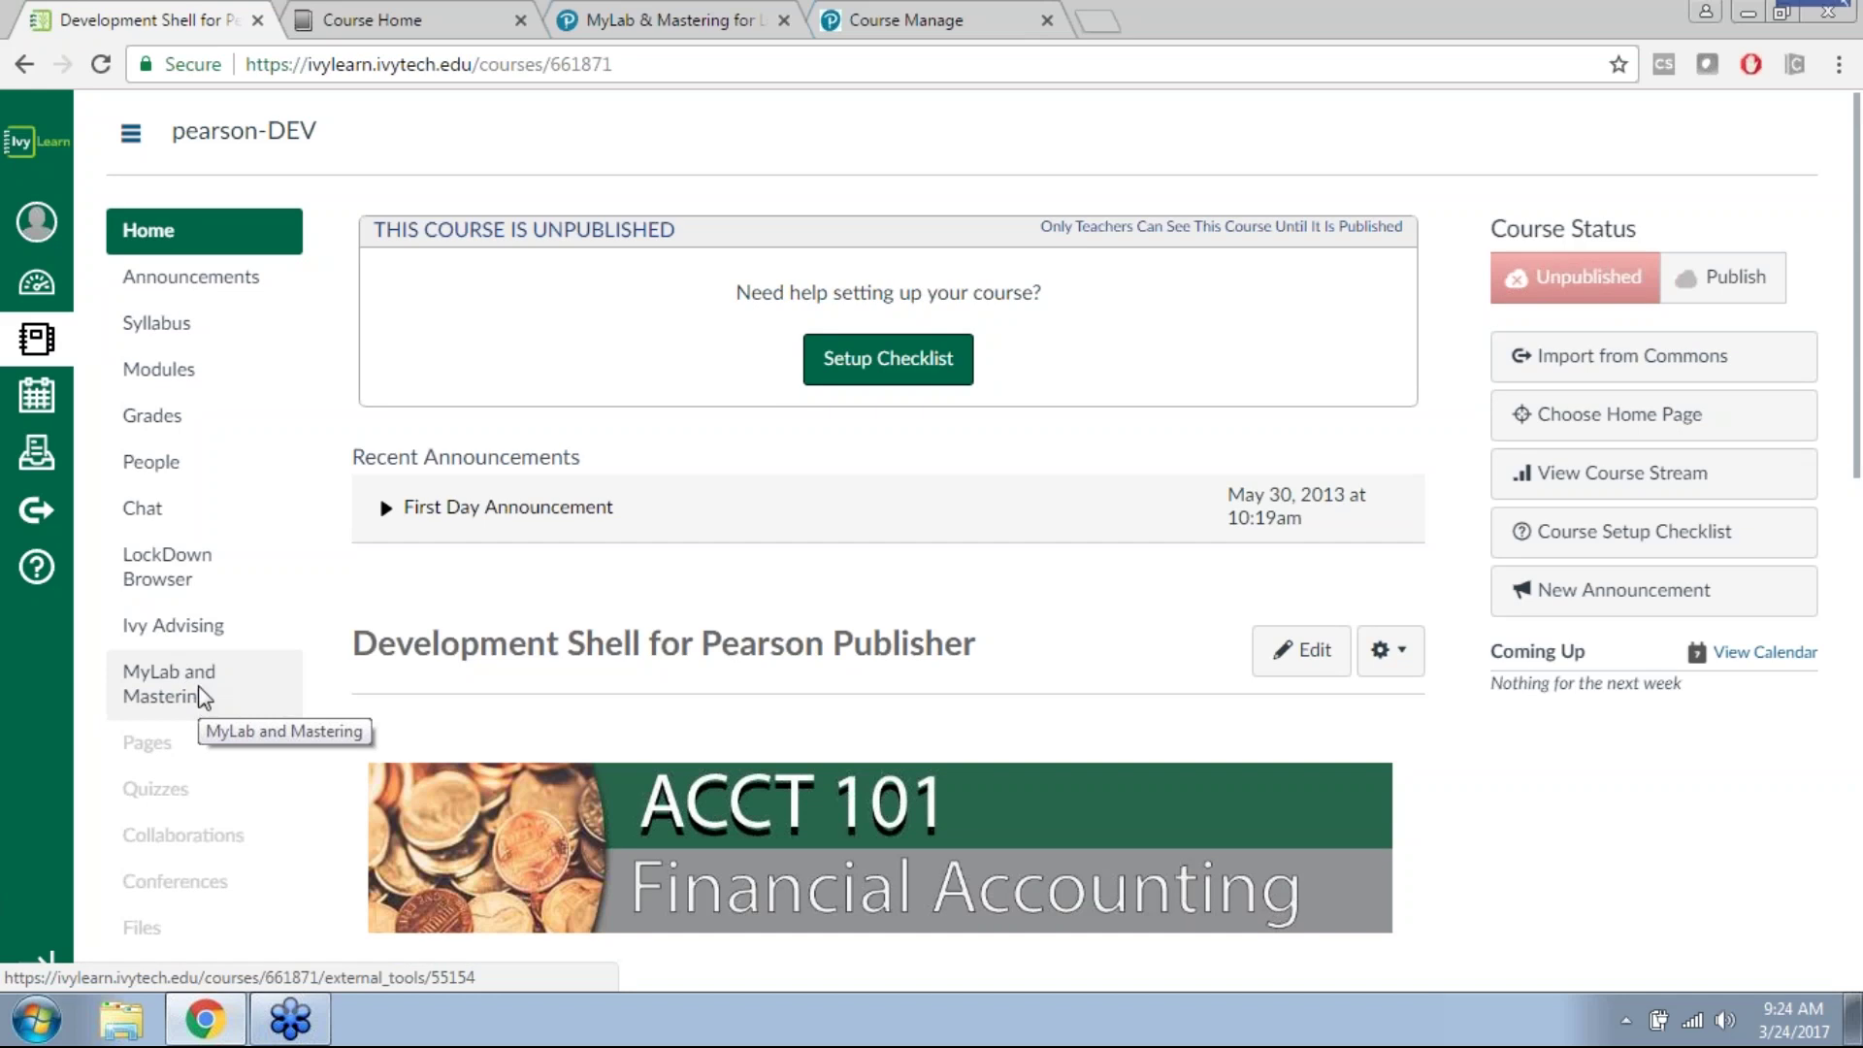
# Step: Select all MyLab items in Grade Sync, then go back to the Assignments page
pyautogui.click(202, 697)
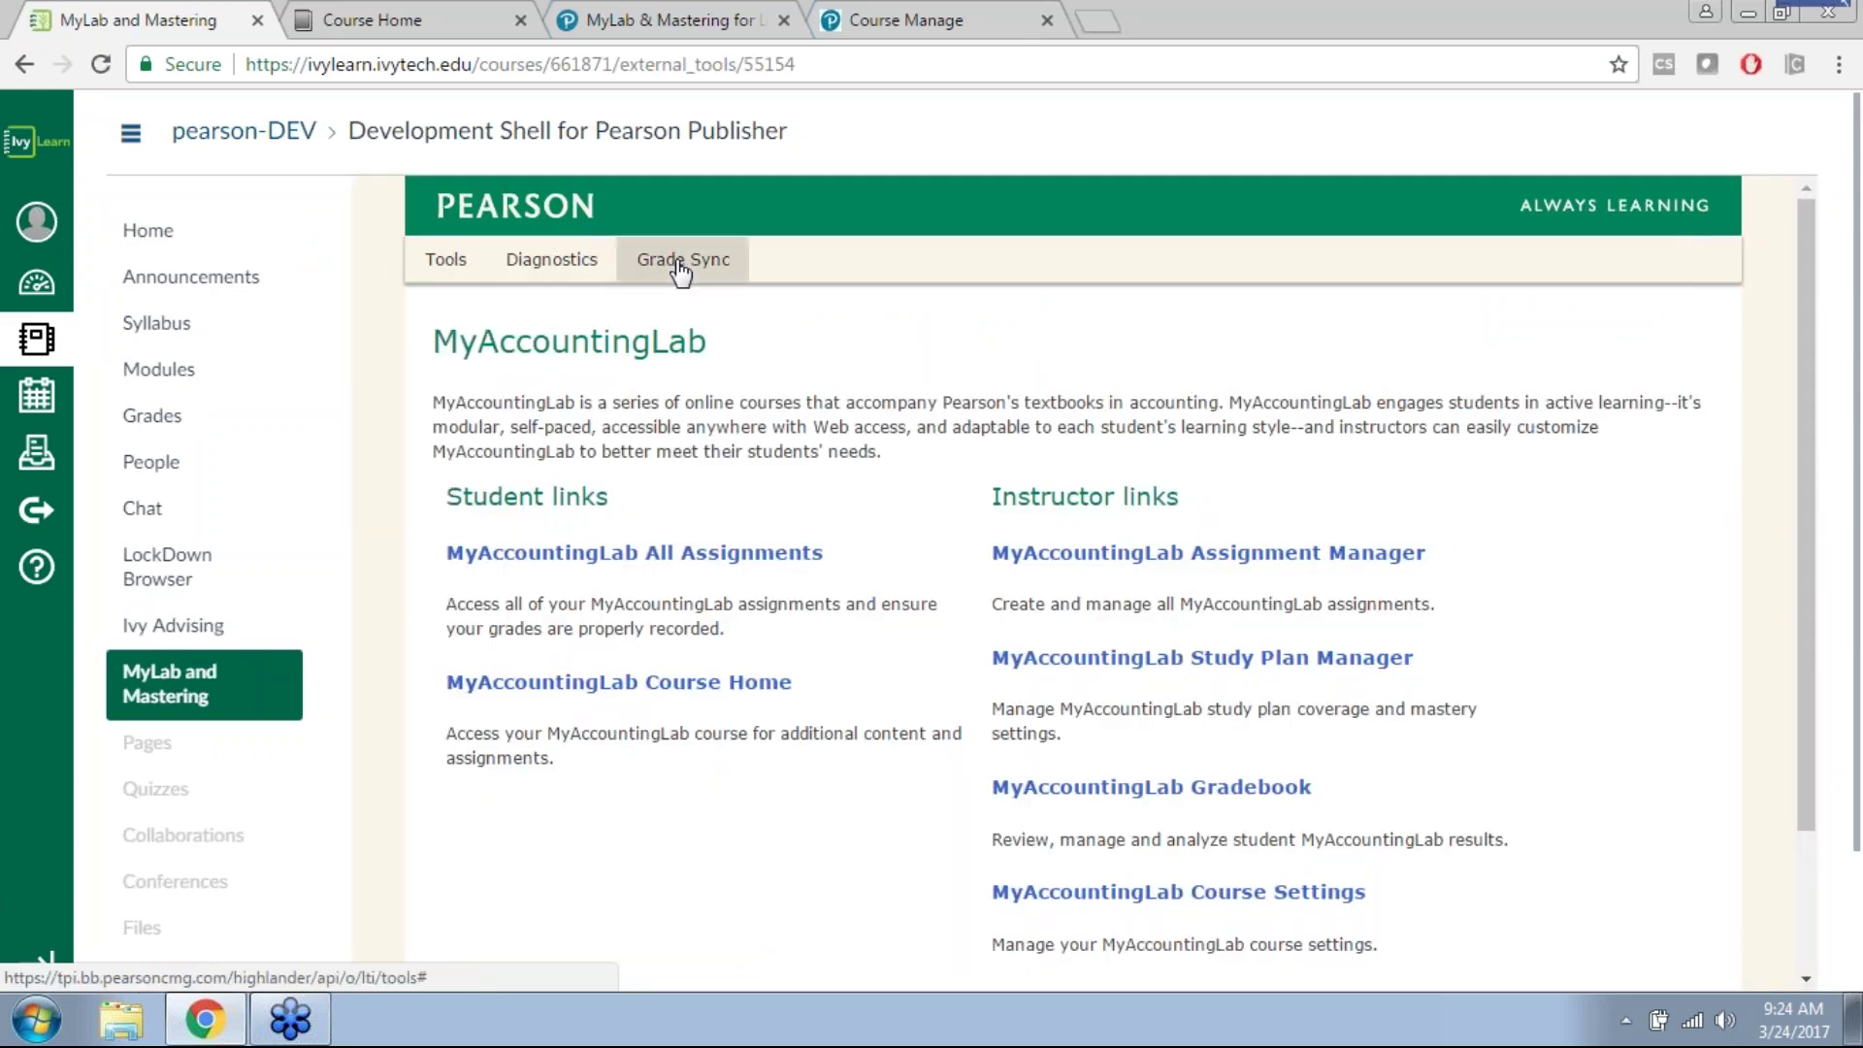
pyautogui.click(681, 264)
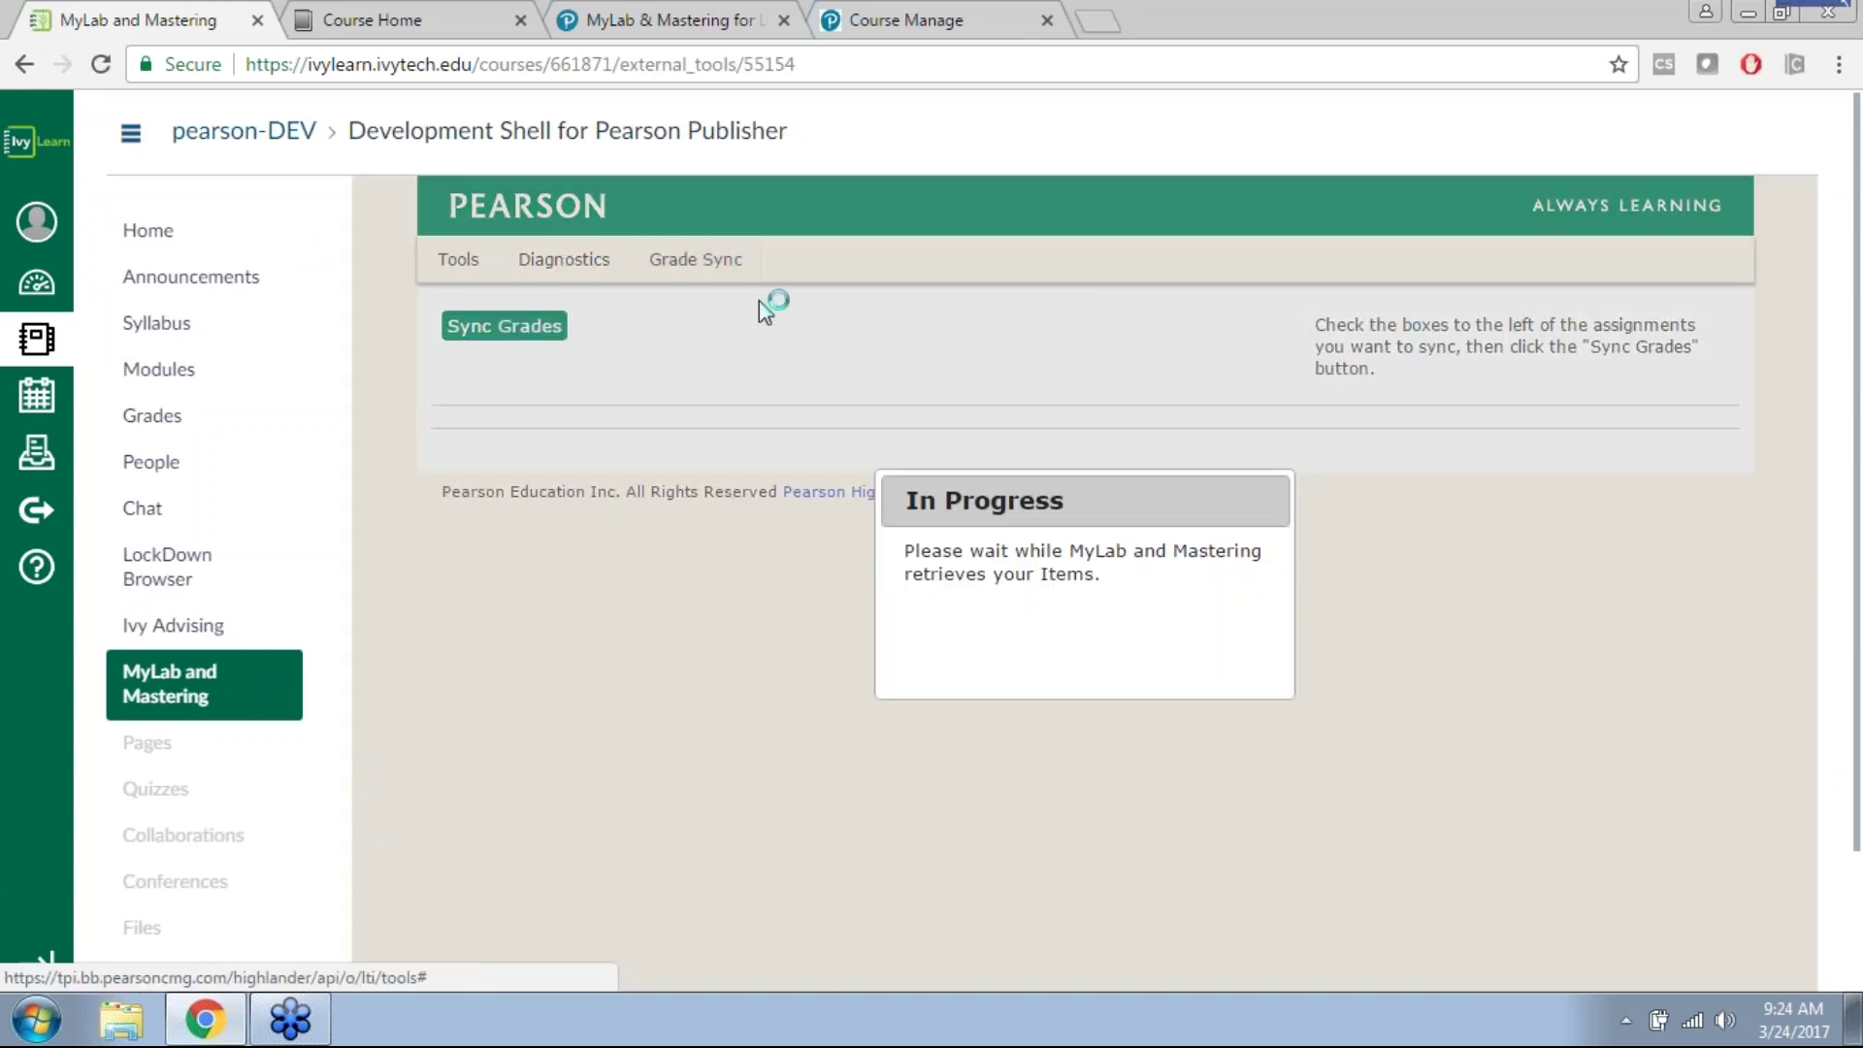
pyautogui.scroll(-8, 603, 411)
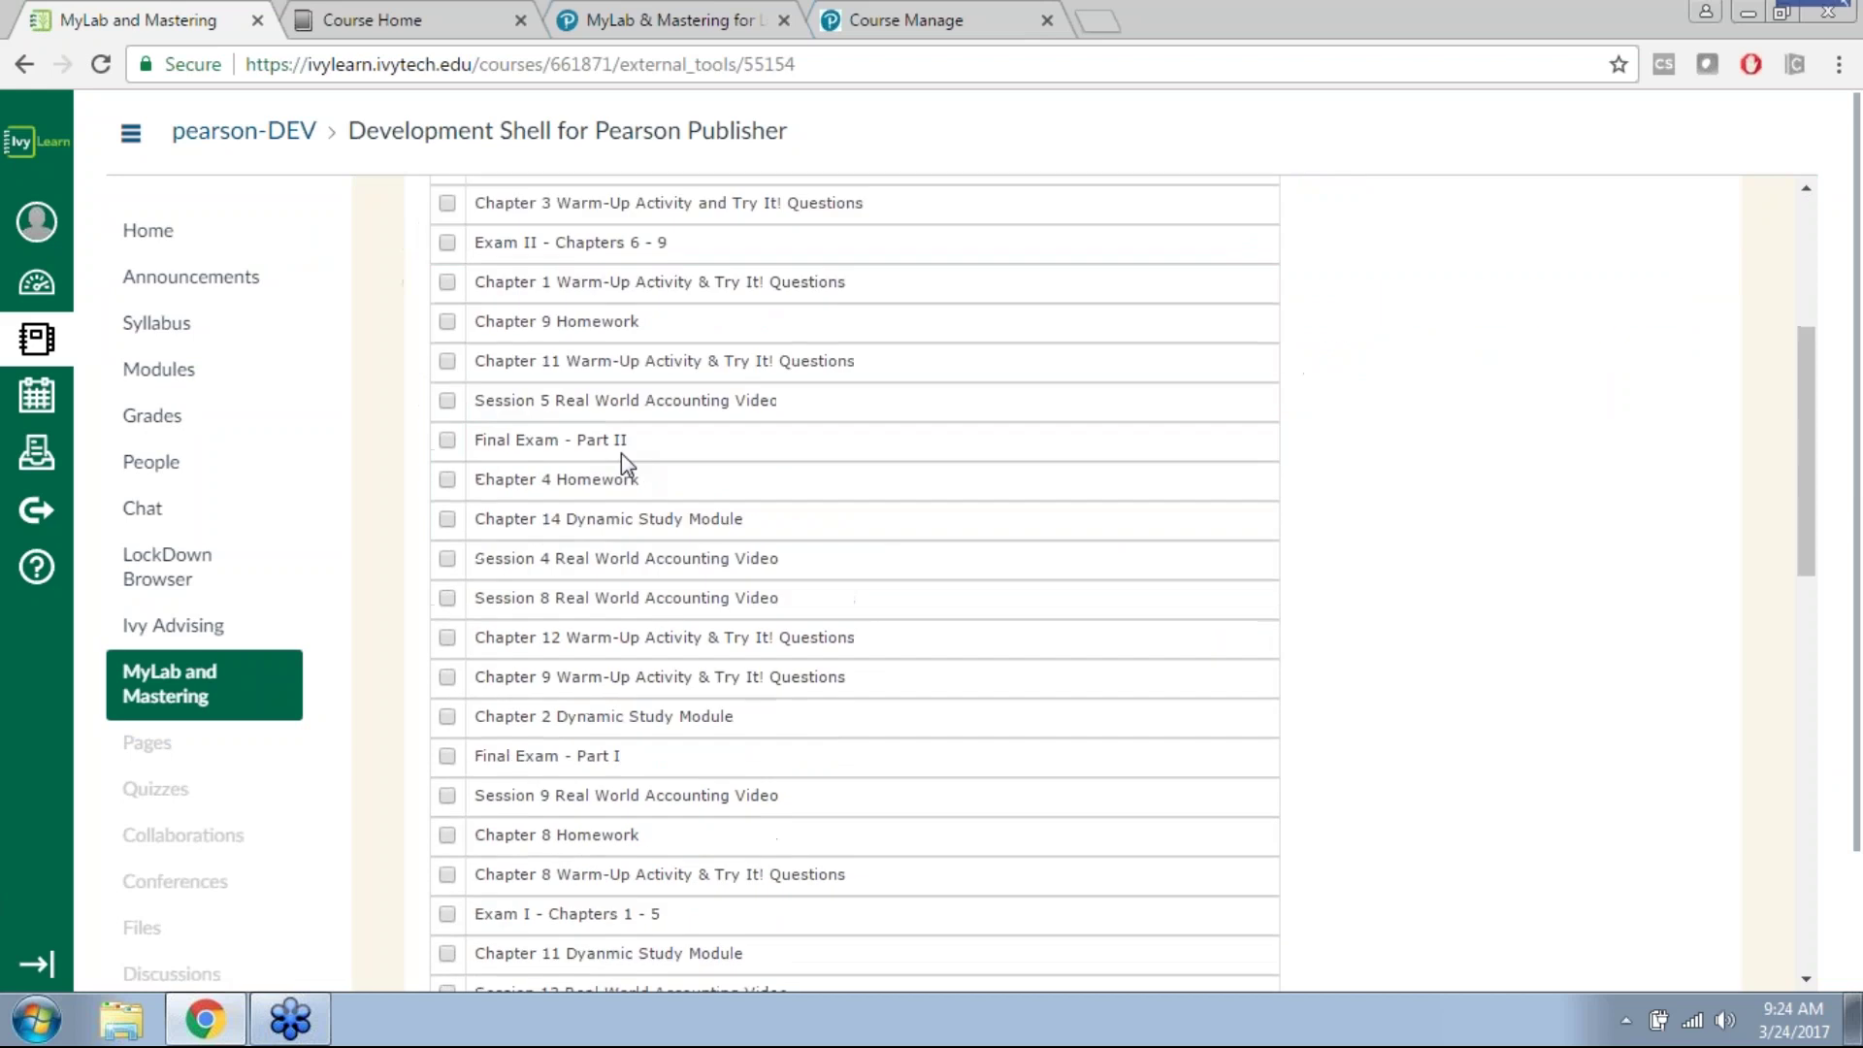
pyautogui.scroll(8, 624, 478)
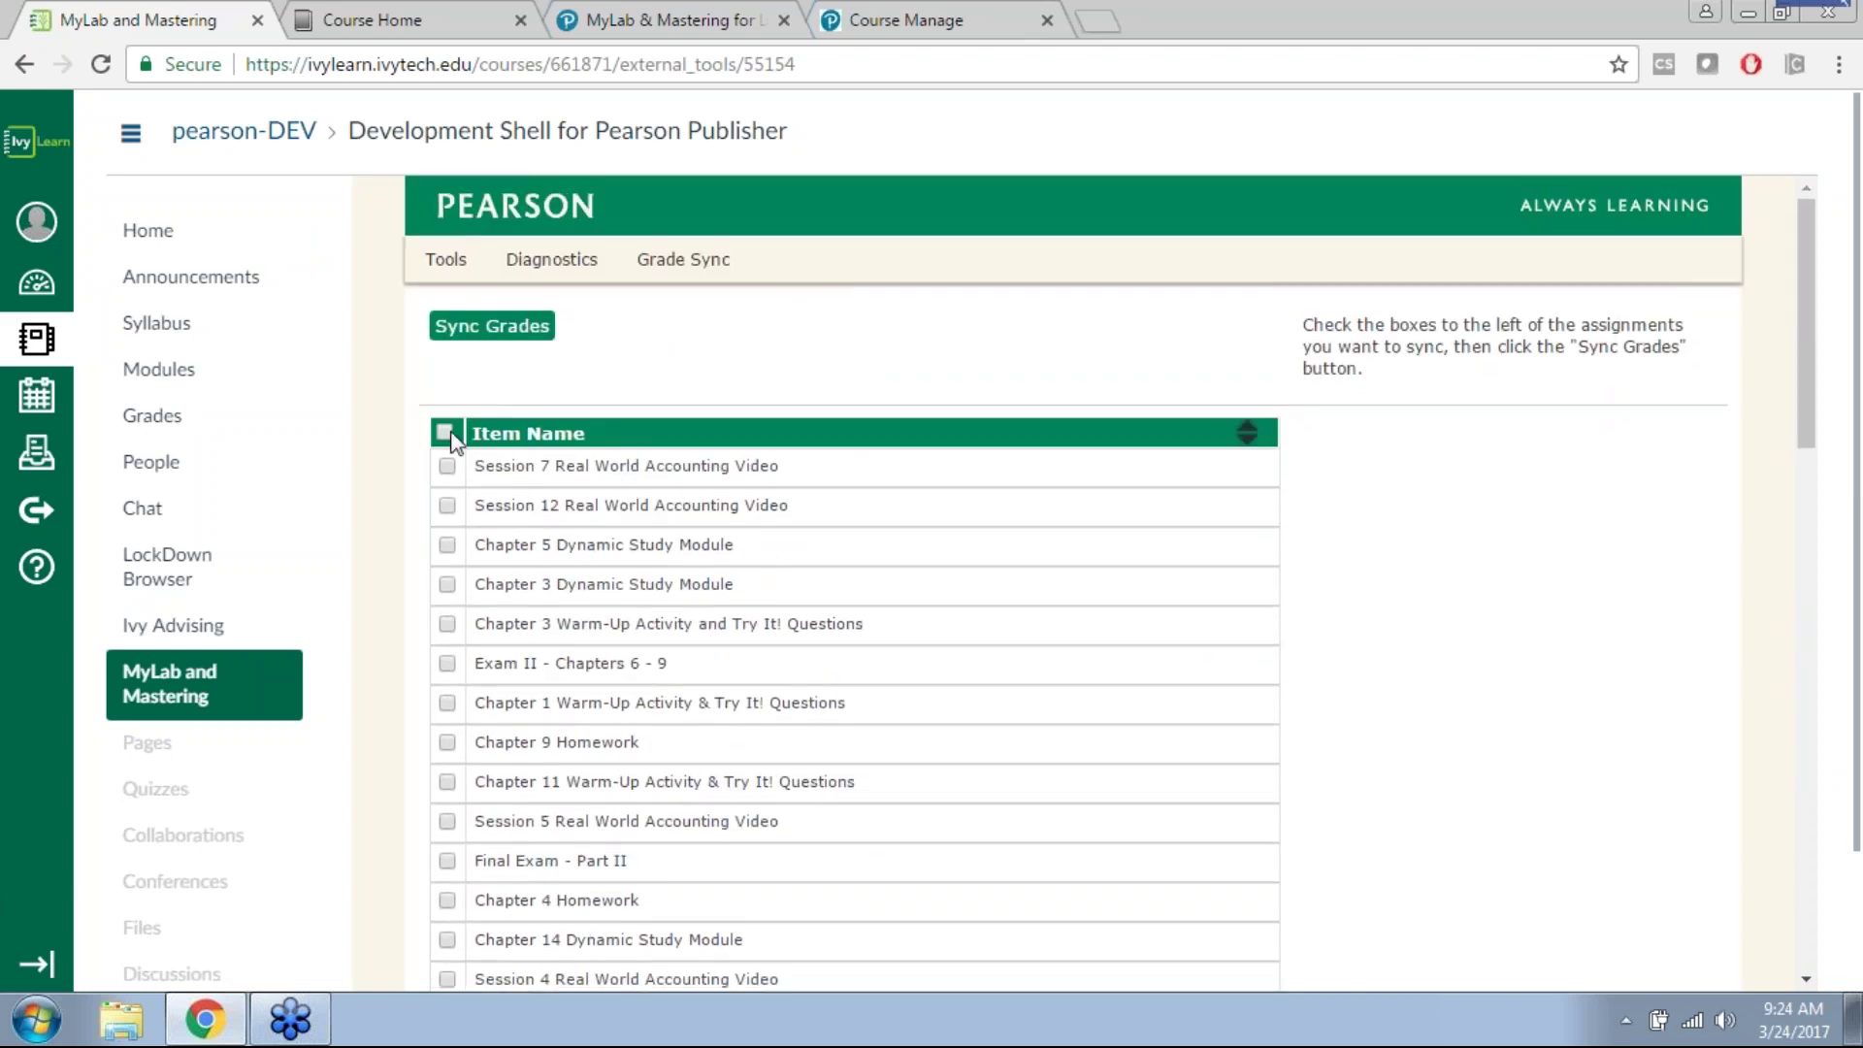
pyautogui.click(445, 433)
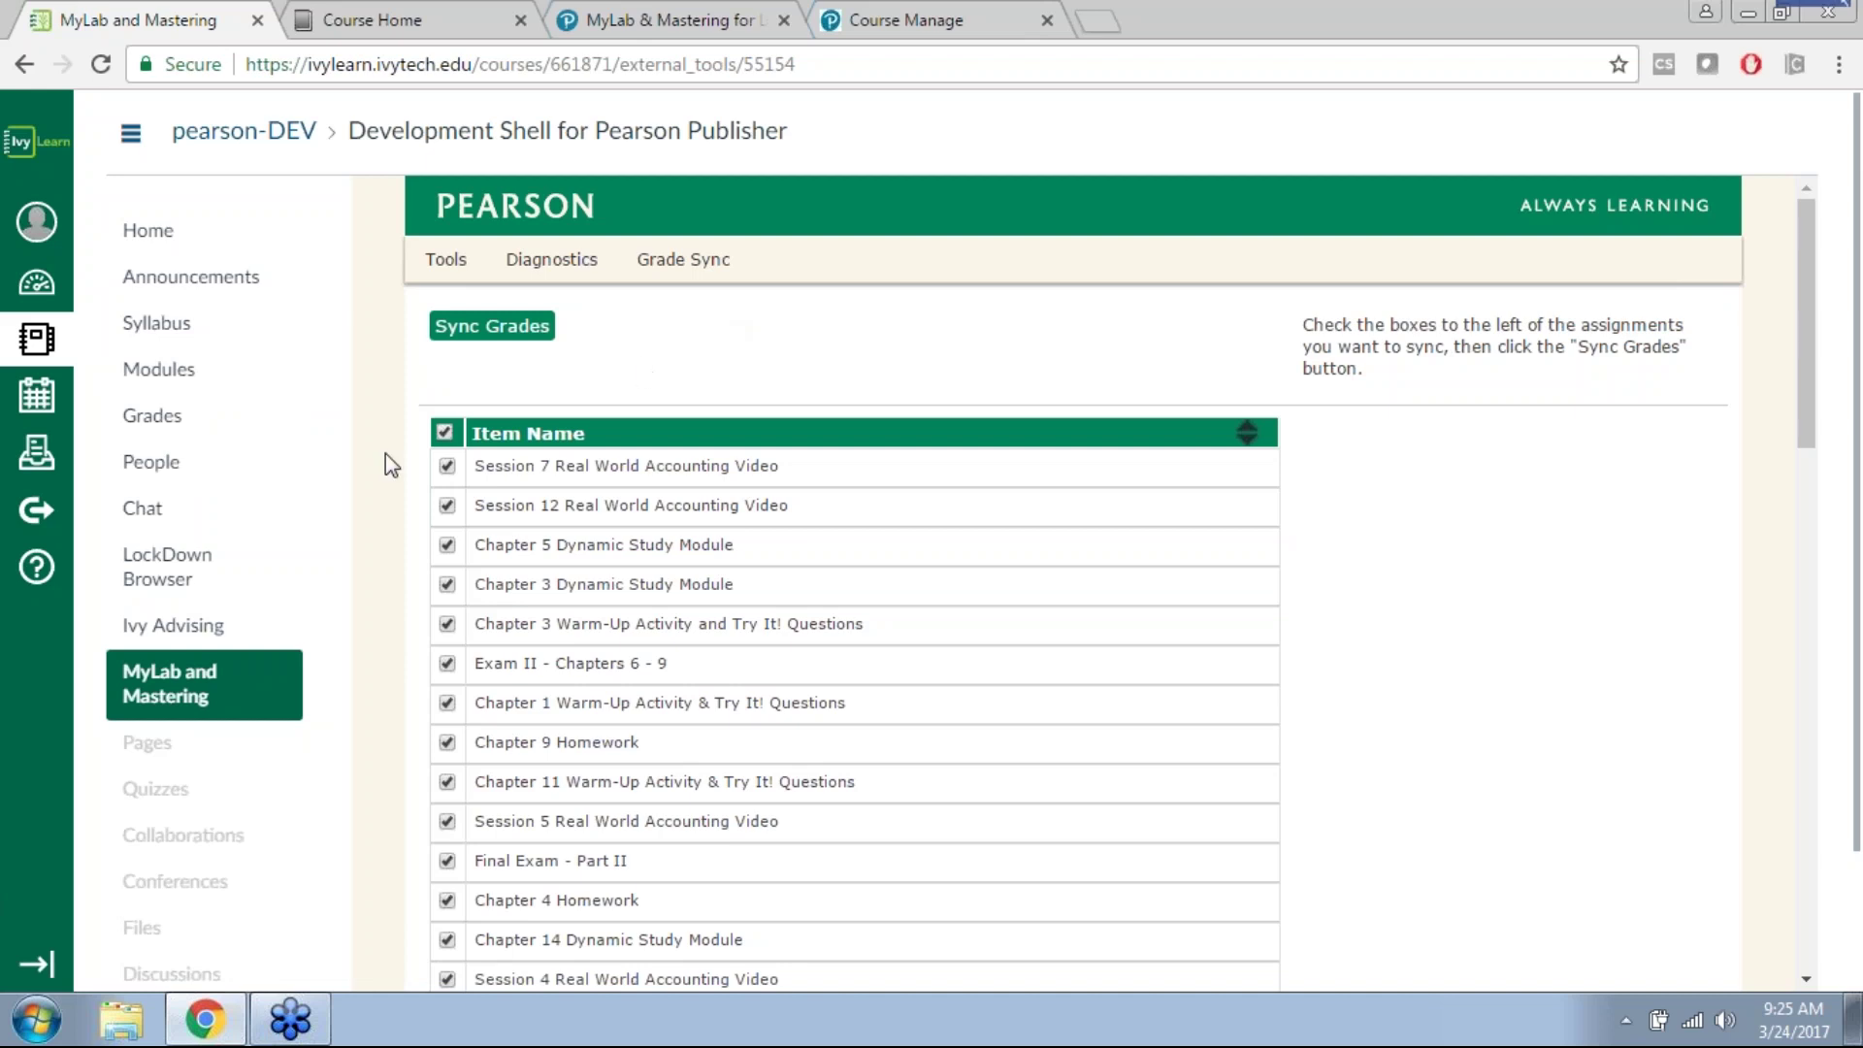
pyautogui.scroll(-2, 228, 747)
pyautogui.click(285, 834)
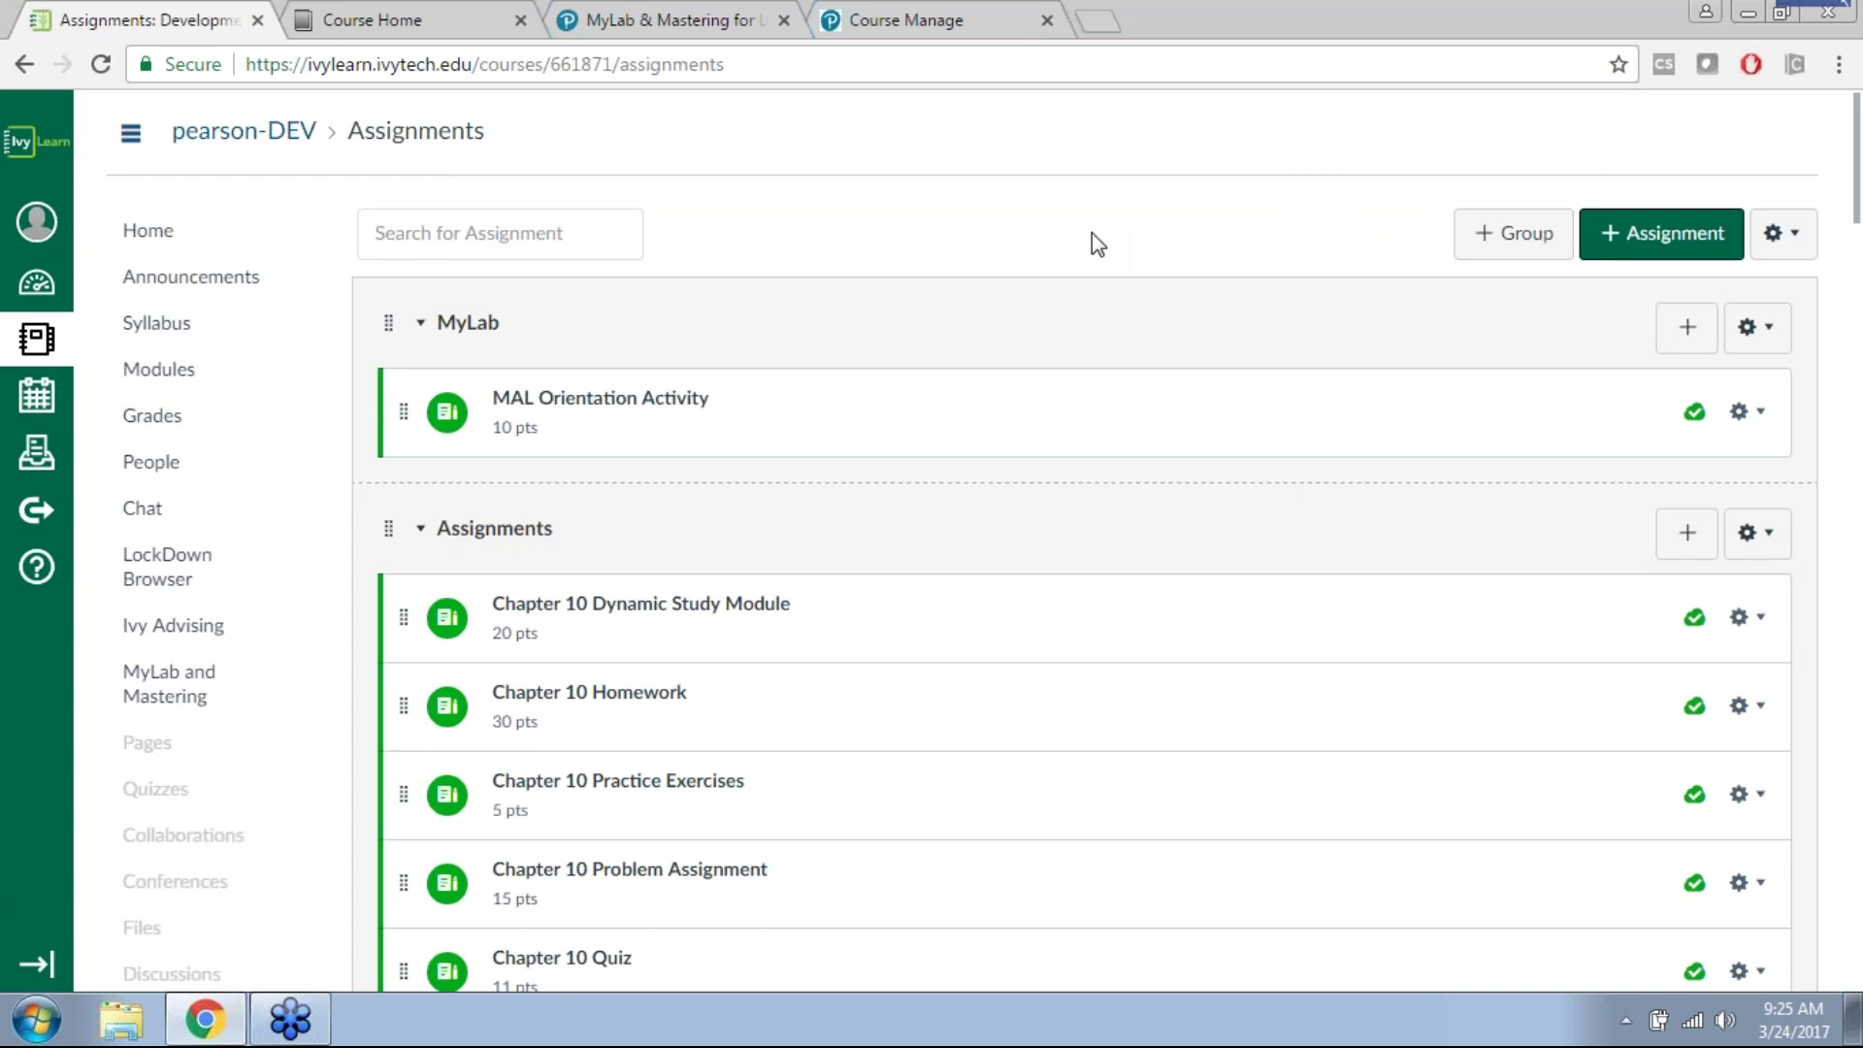
# Step: Delete the MAL Orientation Activity assignment, then go through Modules to the MyLab and Mastering page
pyautogui.scroll(-5, 1081, 594)
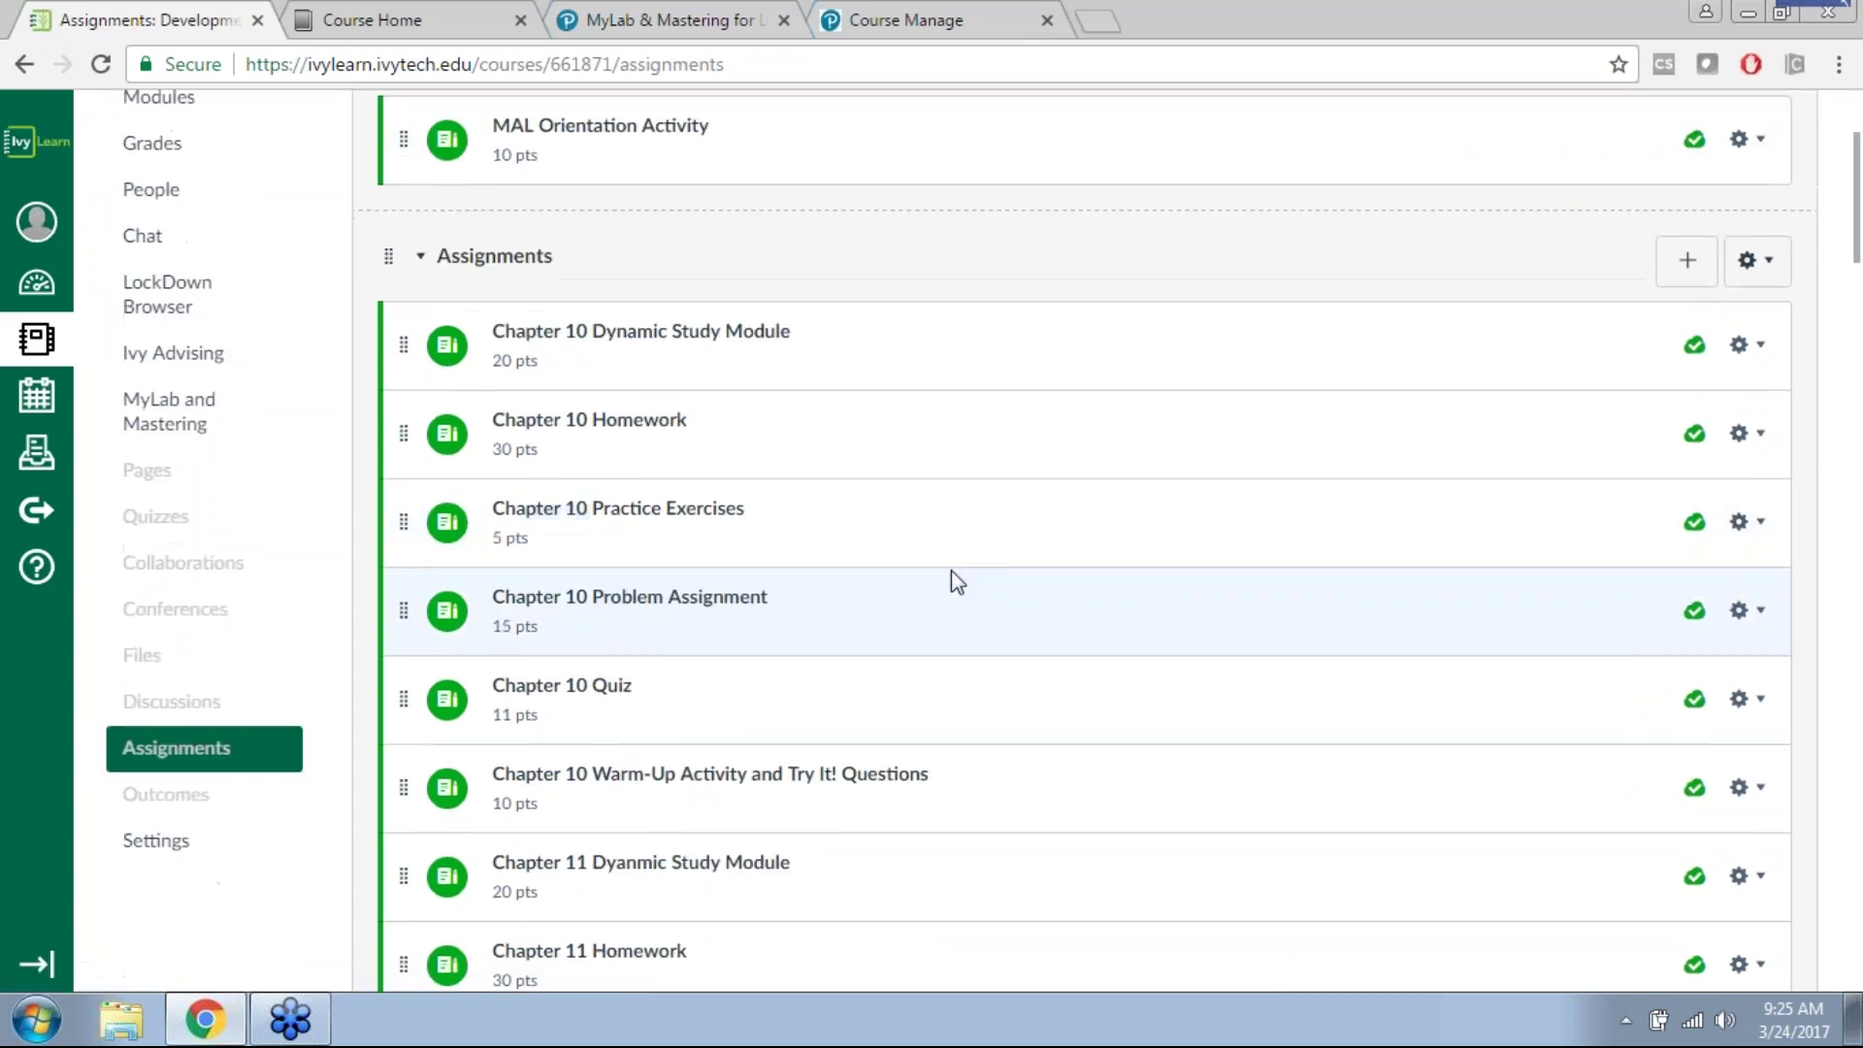
pyautogui.scroll(-7, 825, 592)
pyautogui.scroll(12, 744, 528)
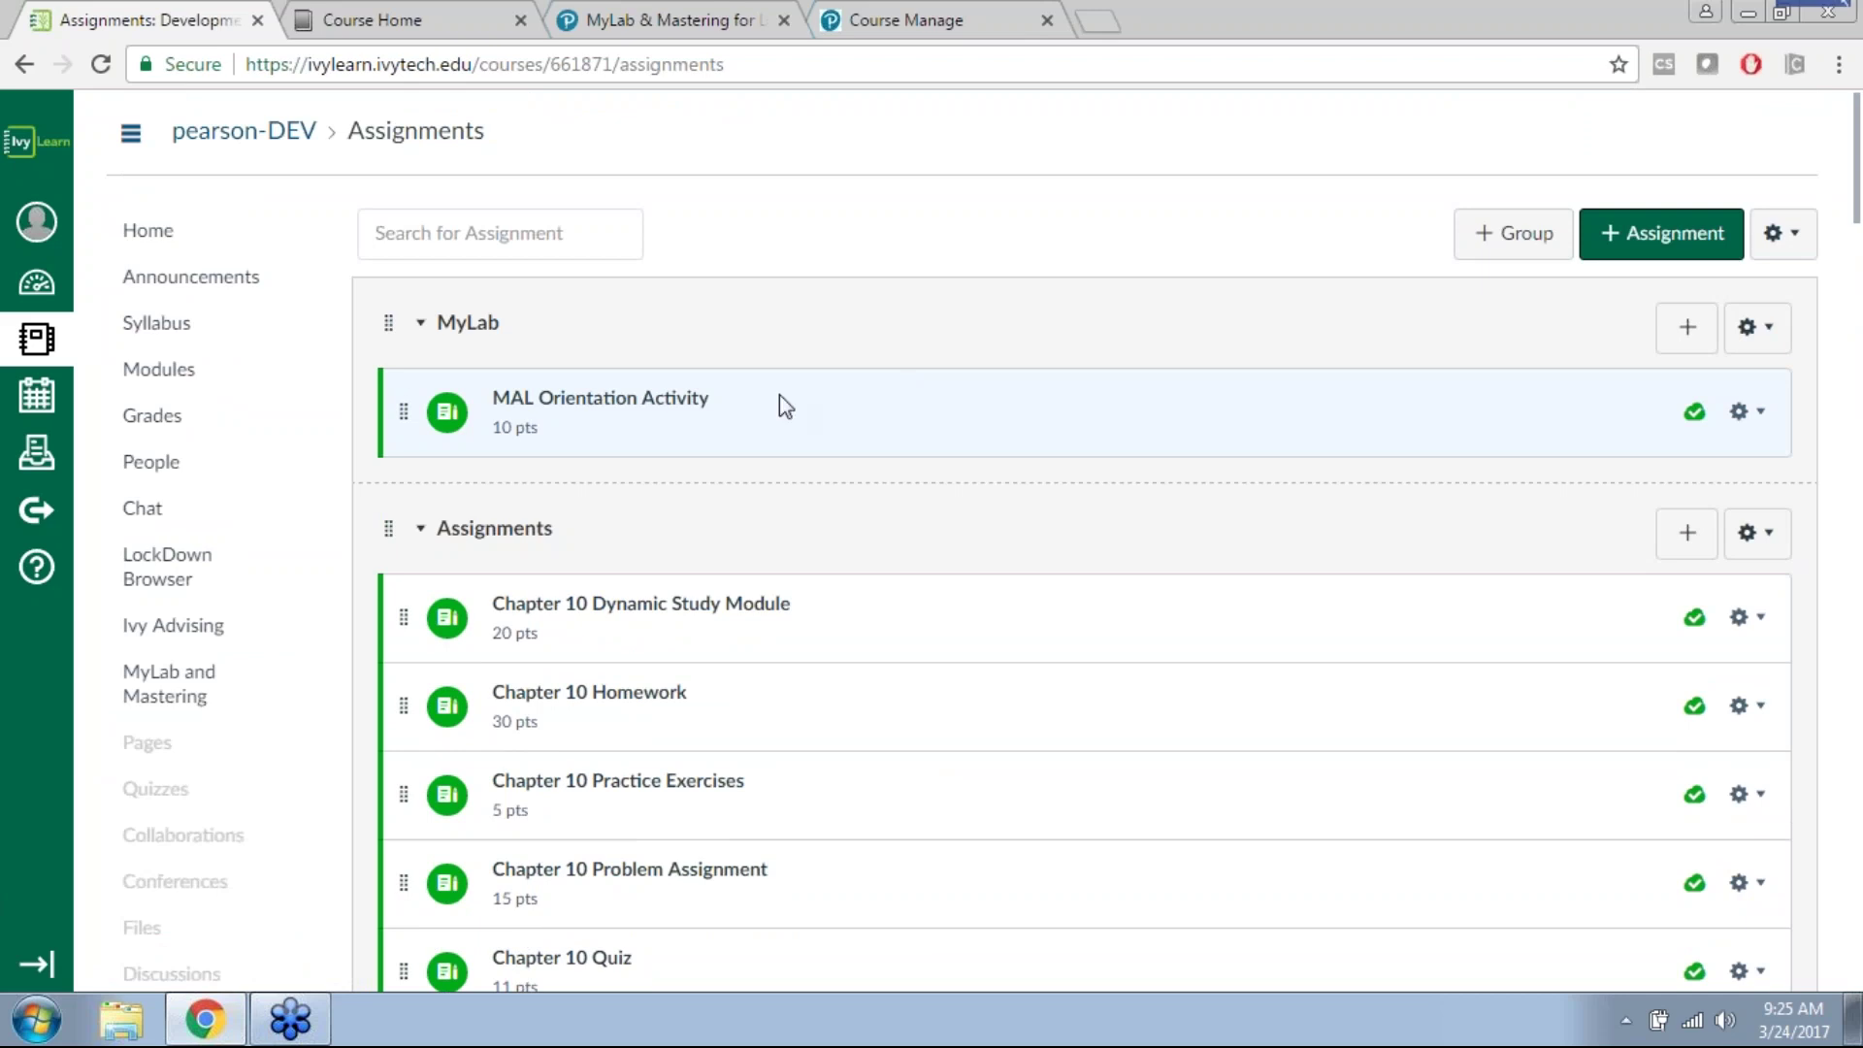
pyautogui.click(1739, 416)
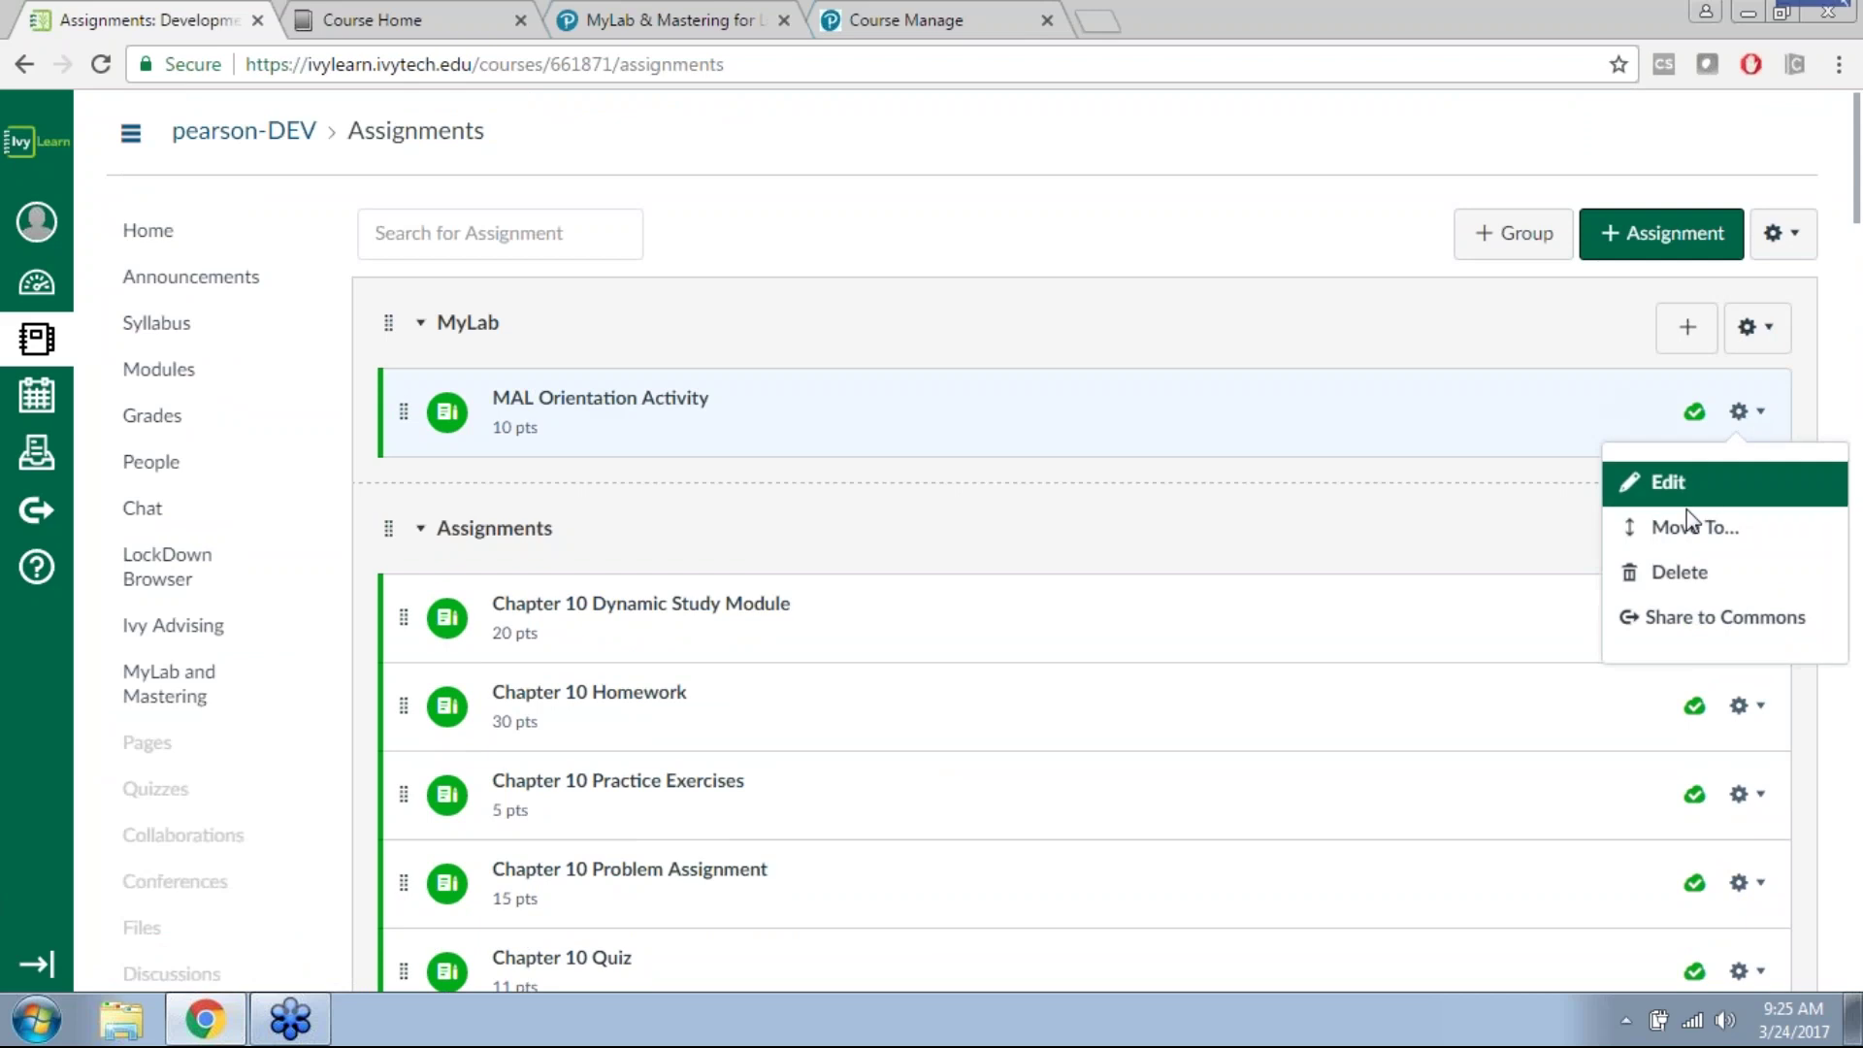
pyautogui.click(1679, 573)
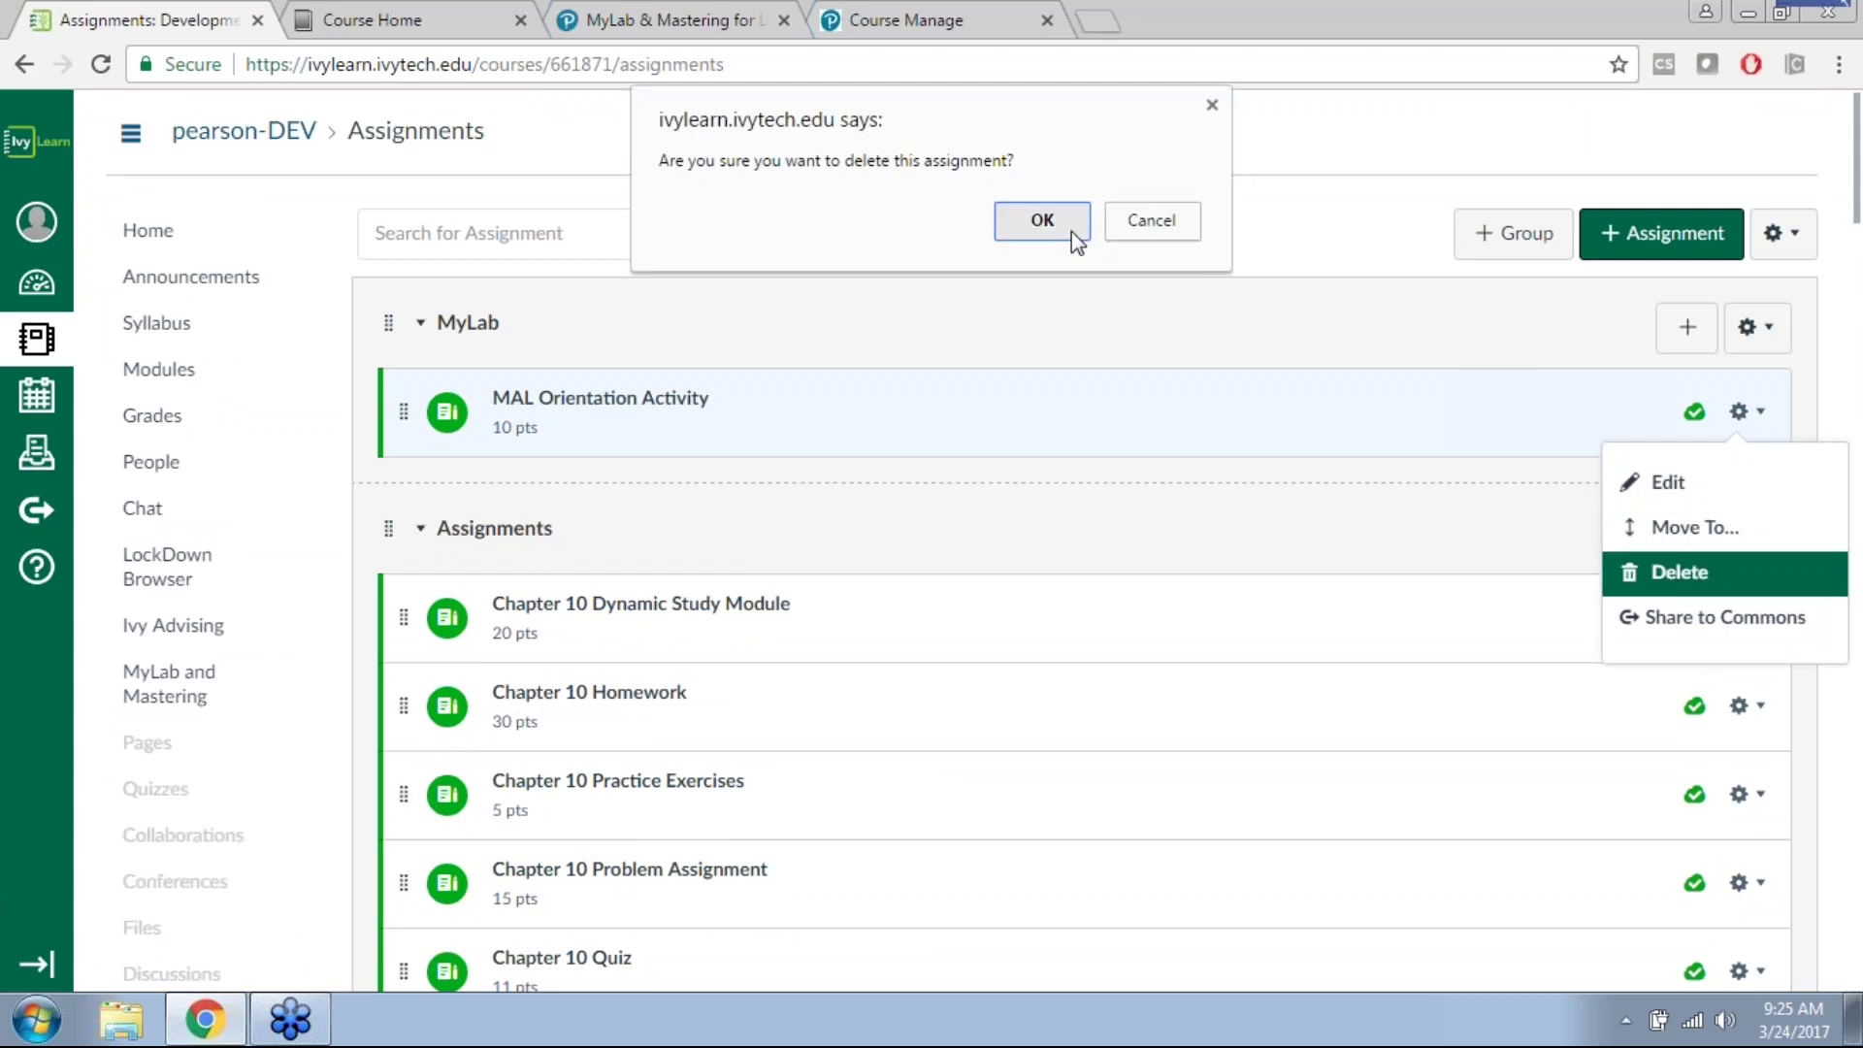
pyautogui.click(1069, 228)
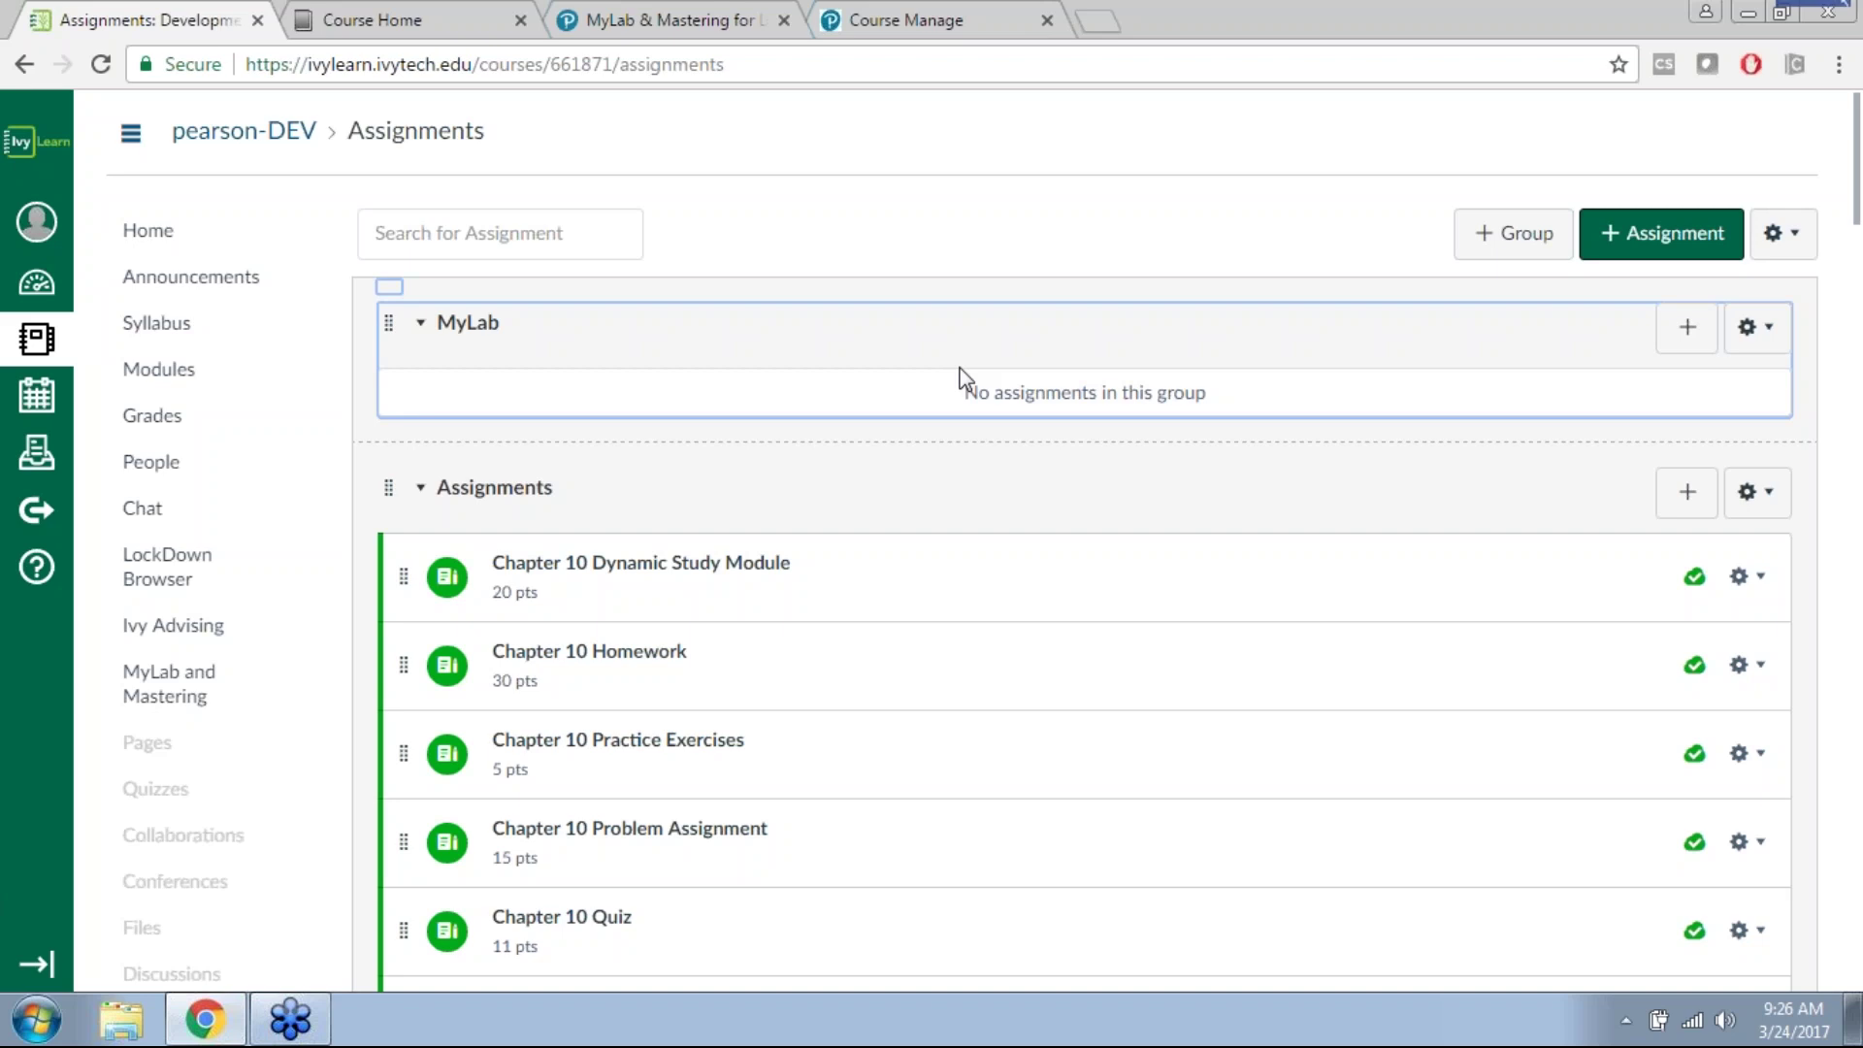
pyautogui.click(241, 369)
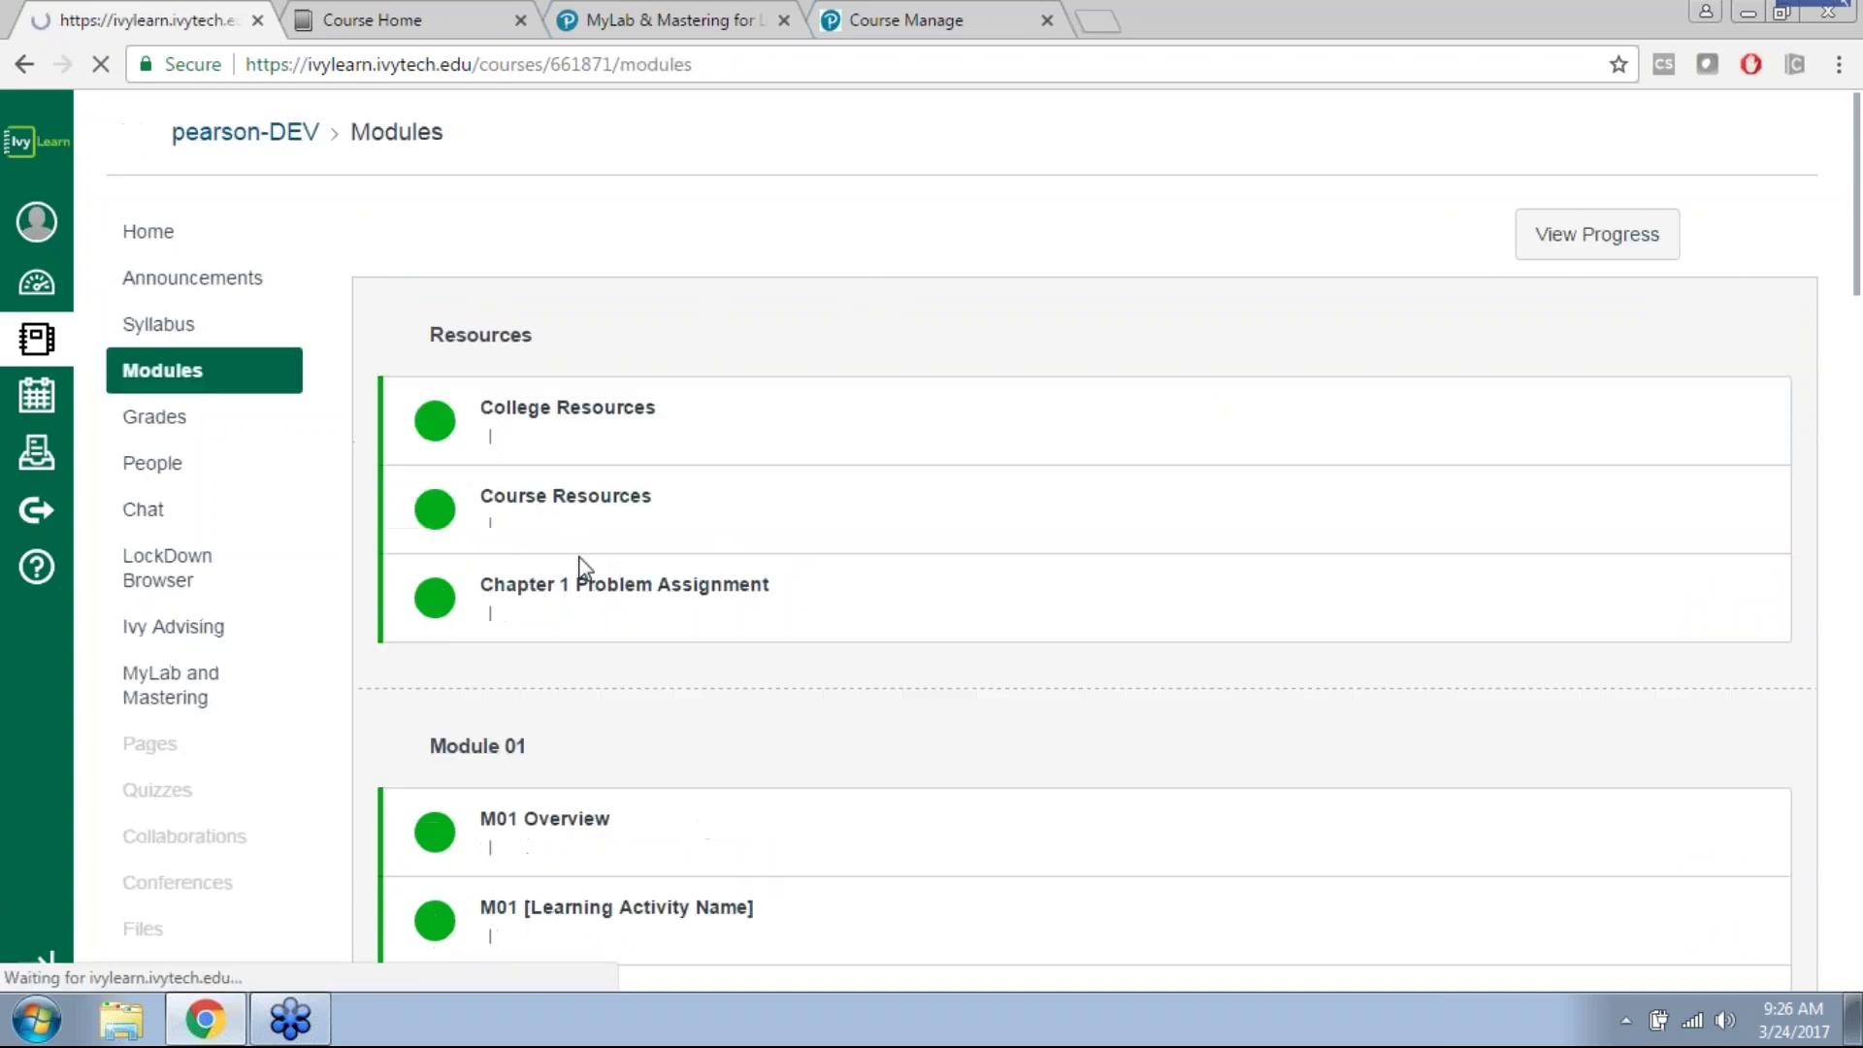
pyautogui.click(167, 696)
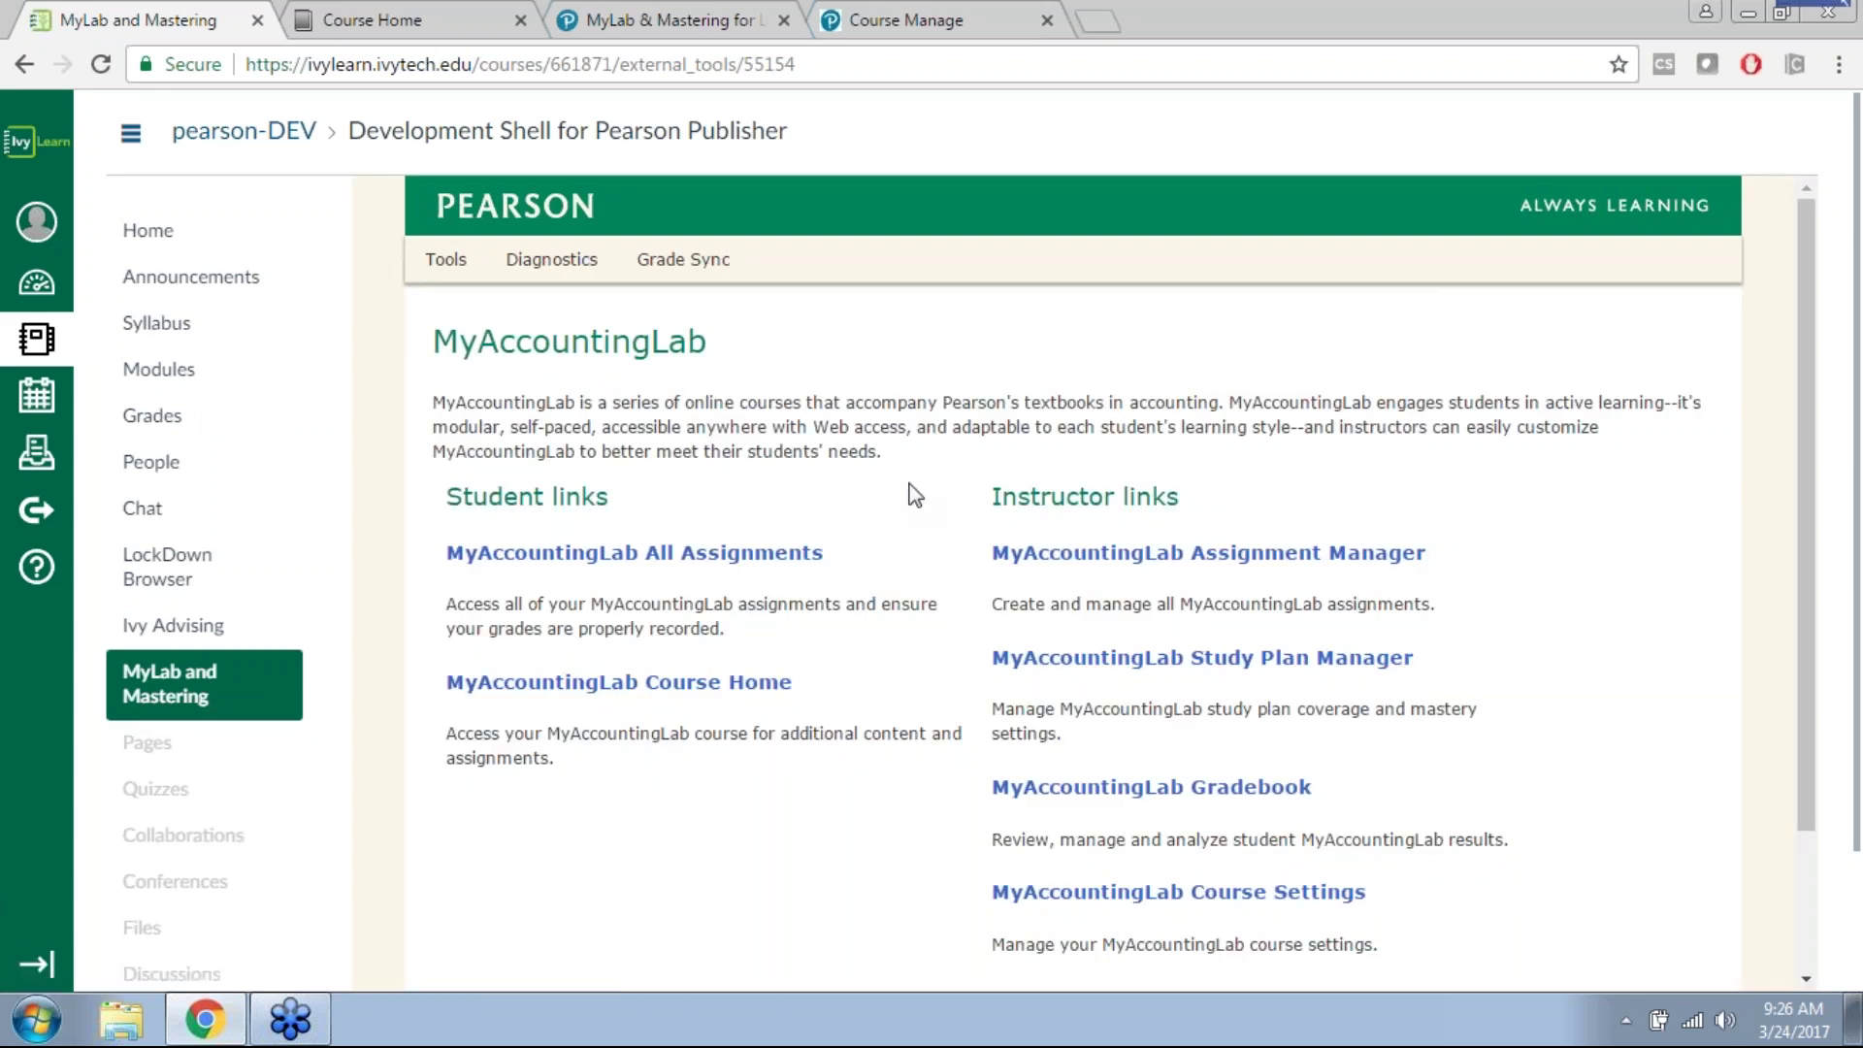
pyautogui.scroll(-2, 912, 495)
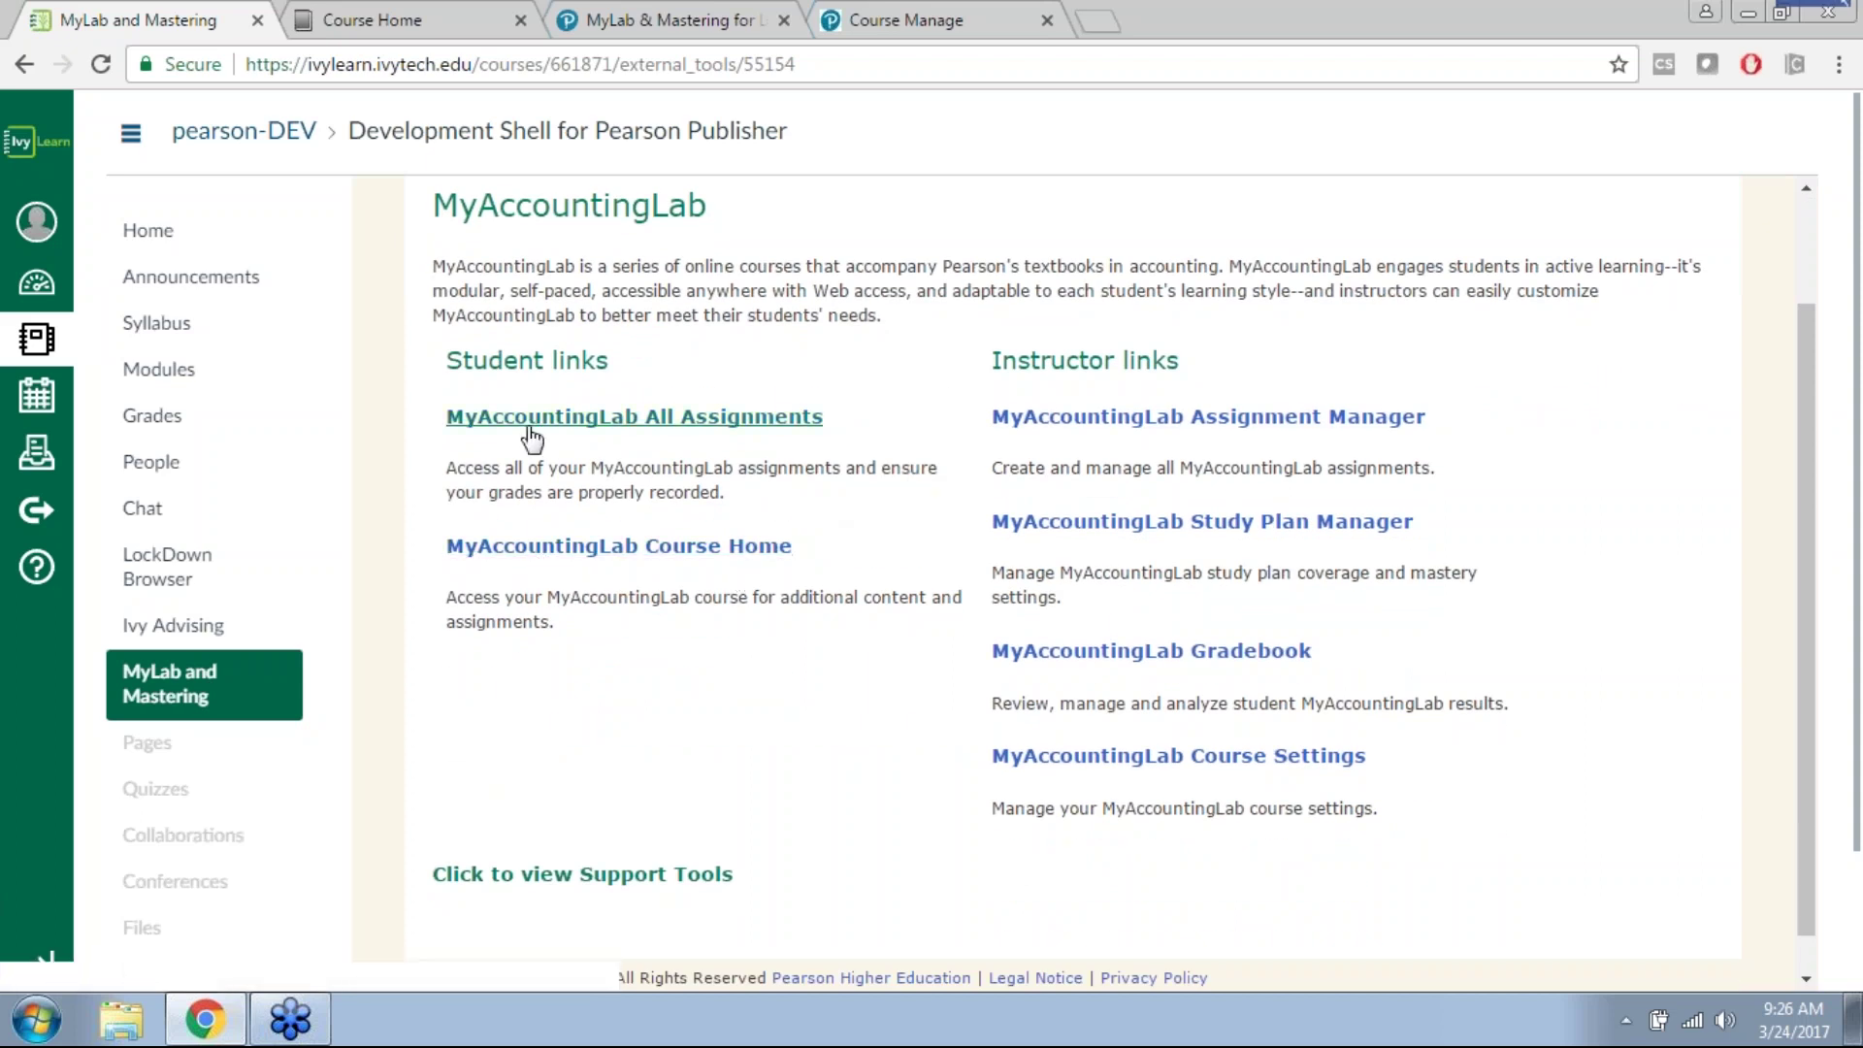
pyautogui.scroll(2, 861, 433)
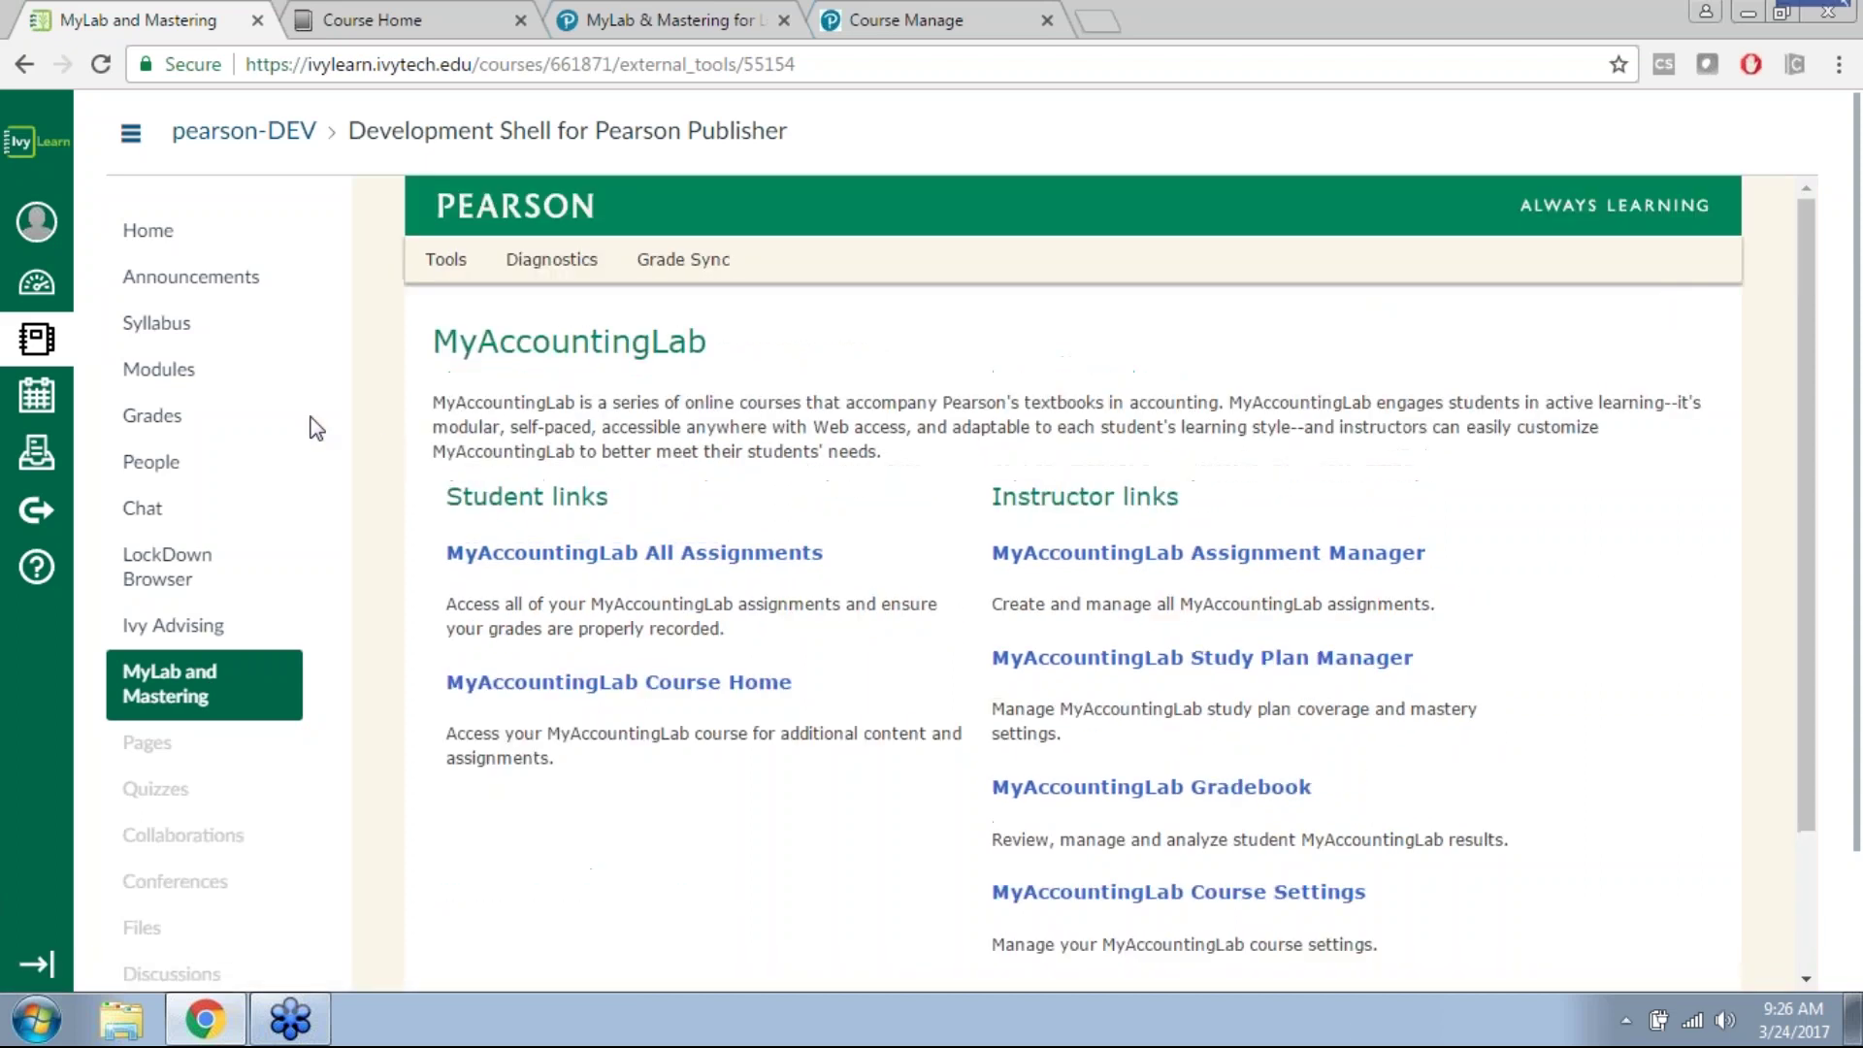
pyautogui.click(194, 370)
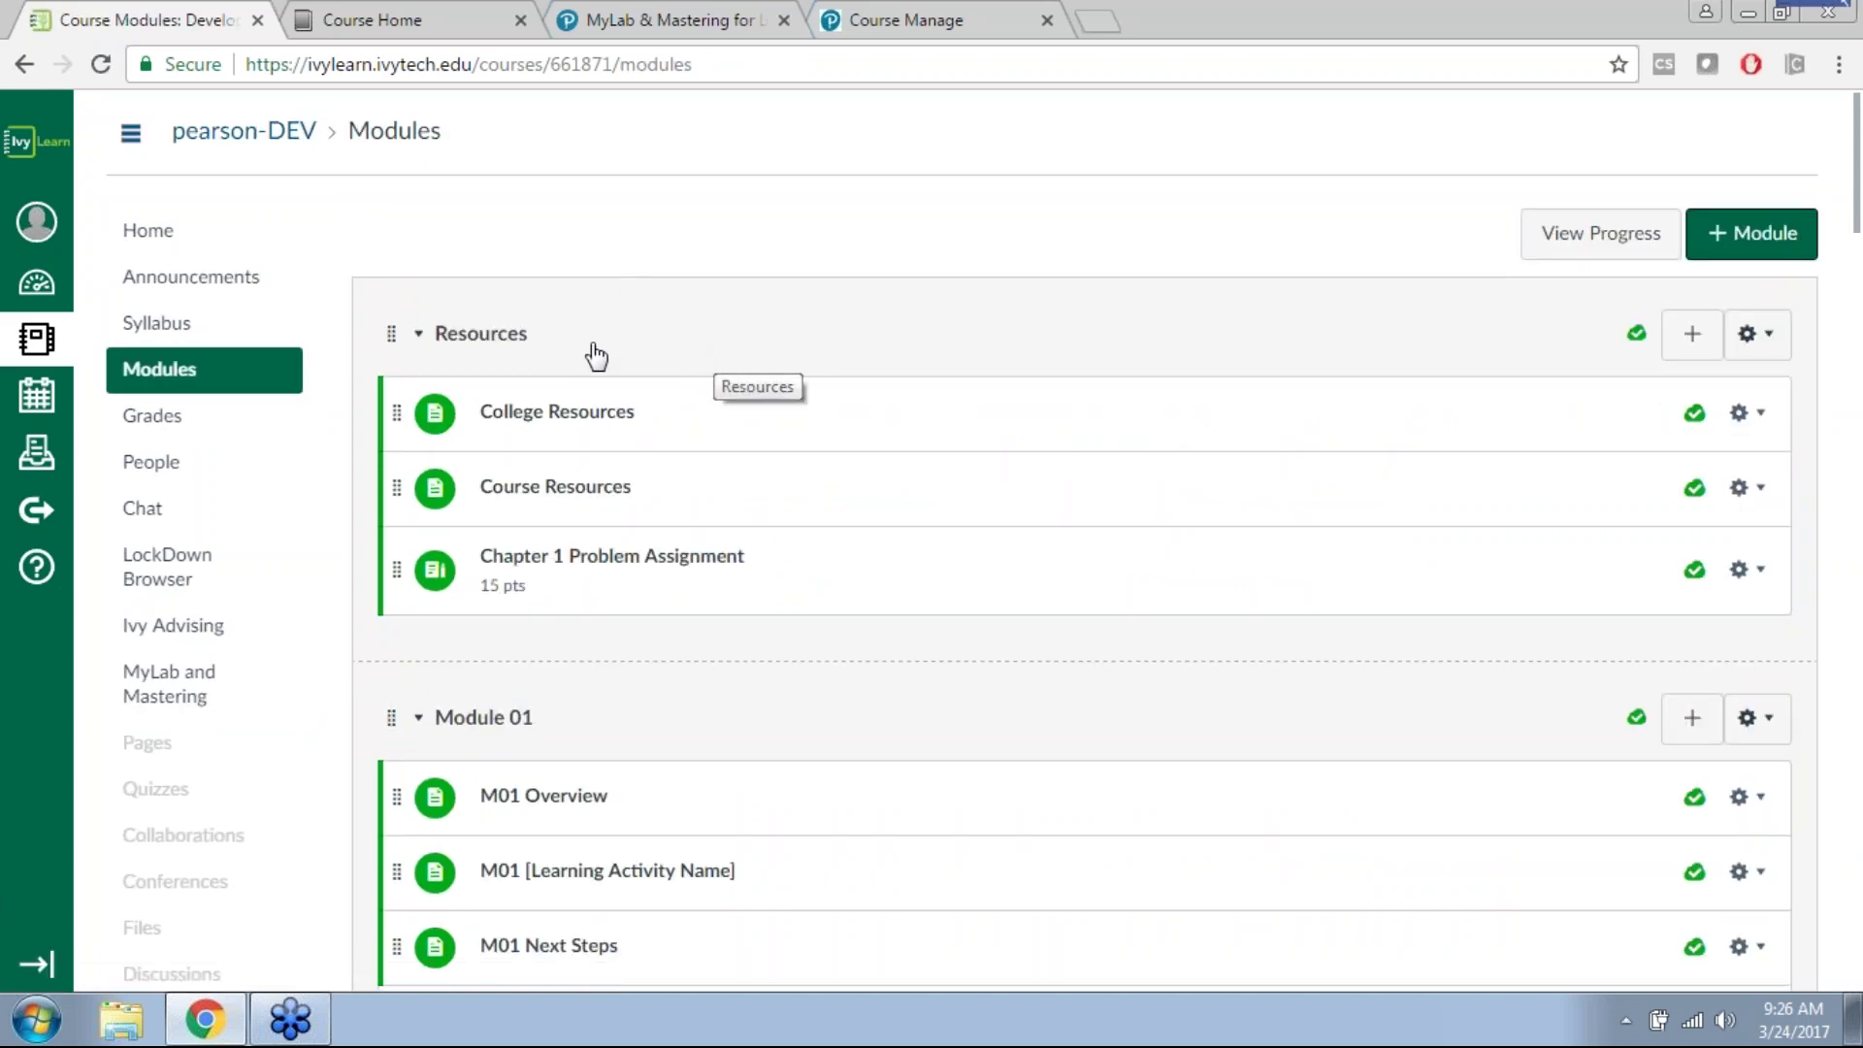
pyautogui.scroll(-1, 470, 408)
pyautogui.scroll(1, 151, 252)
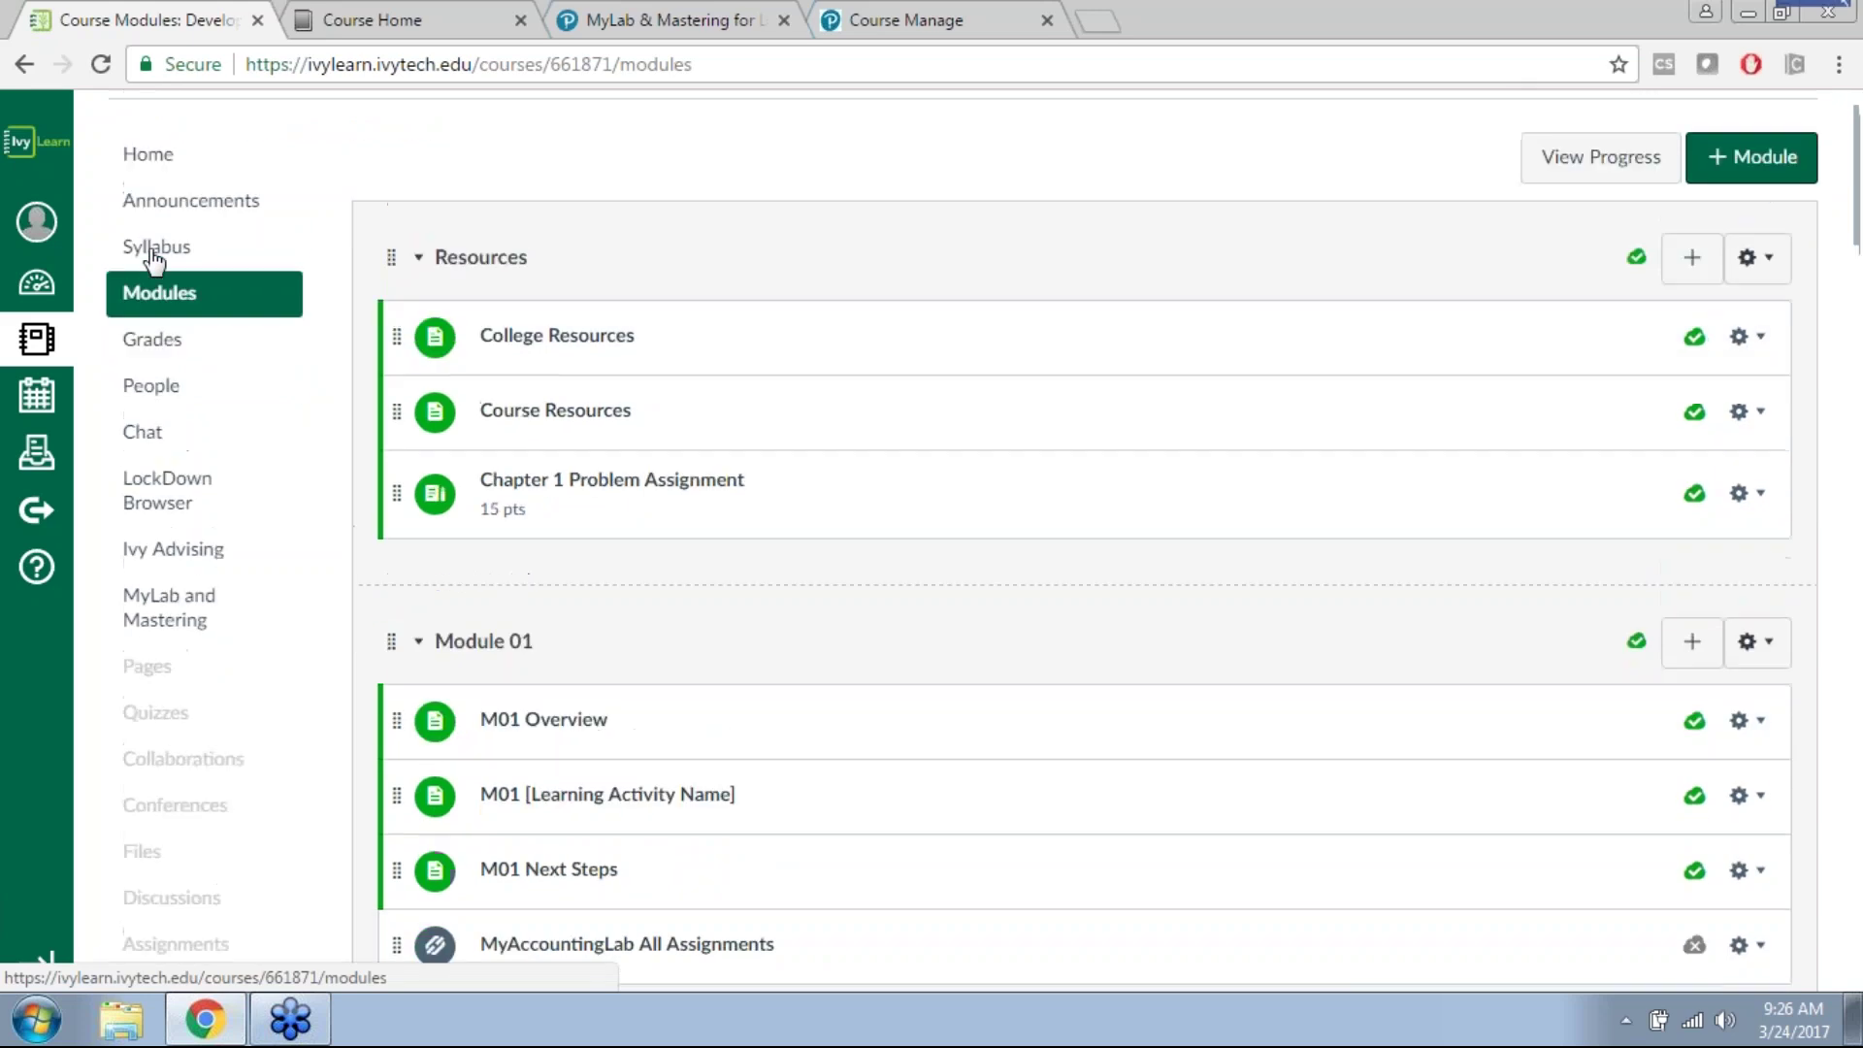
pyautogui.scroll(-3, 815, 369)
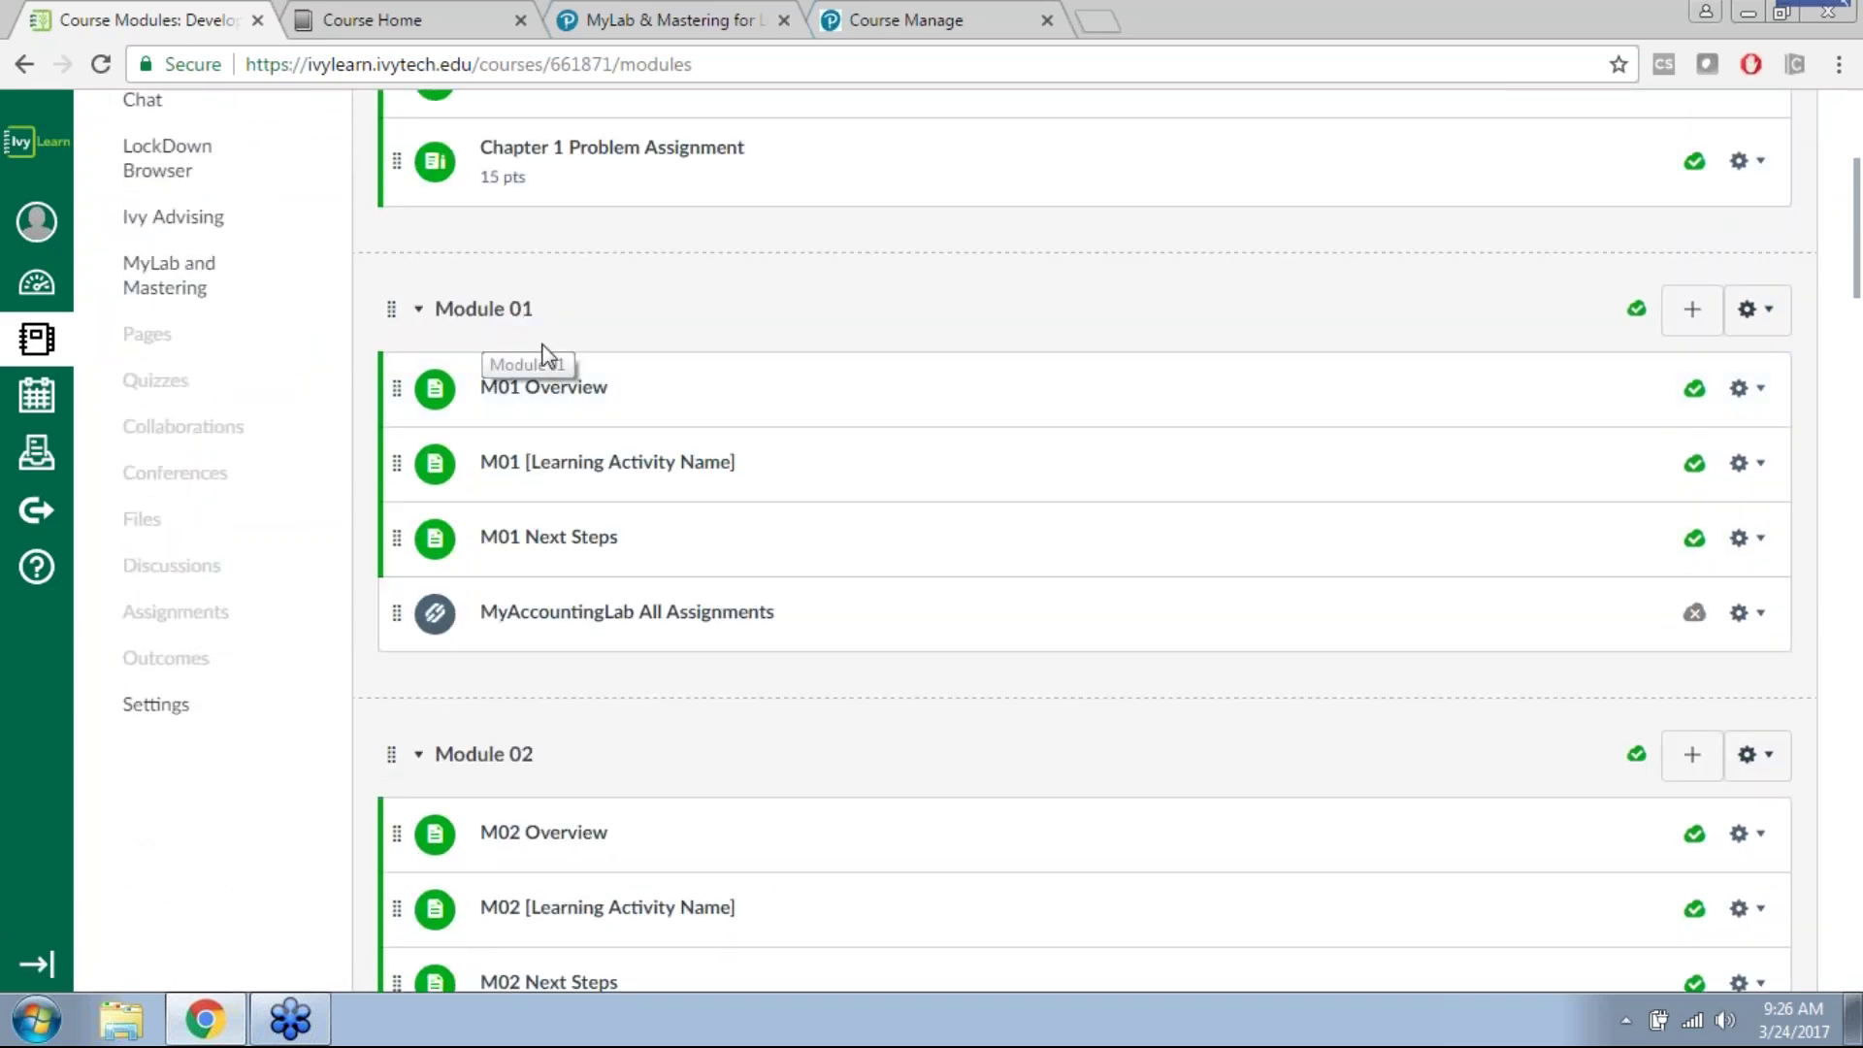
pyautogui.scroll(-1, 503, 503)
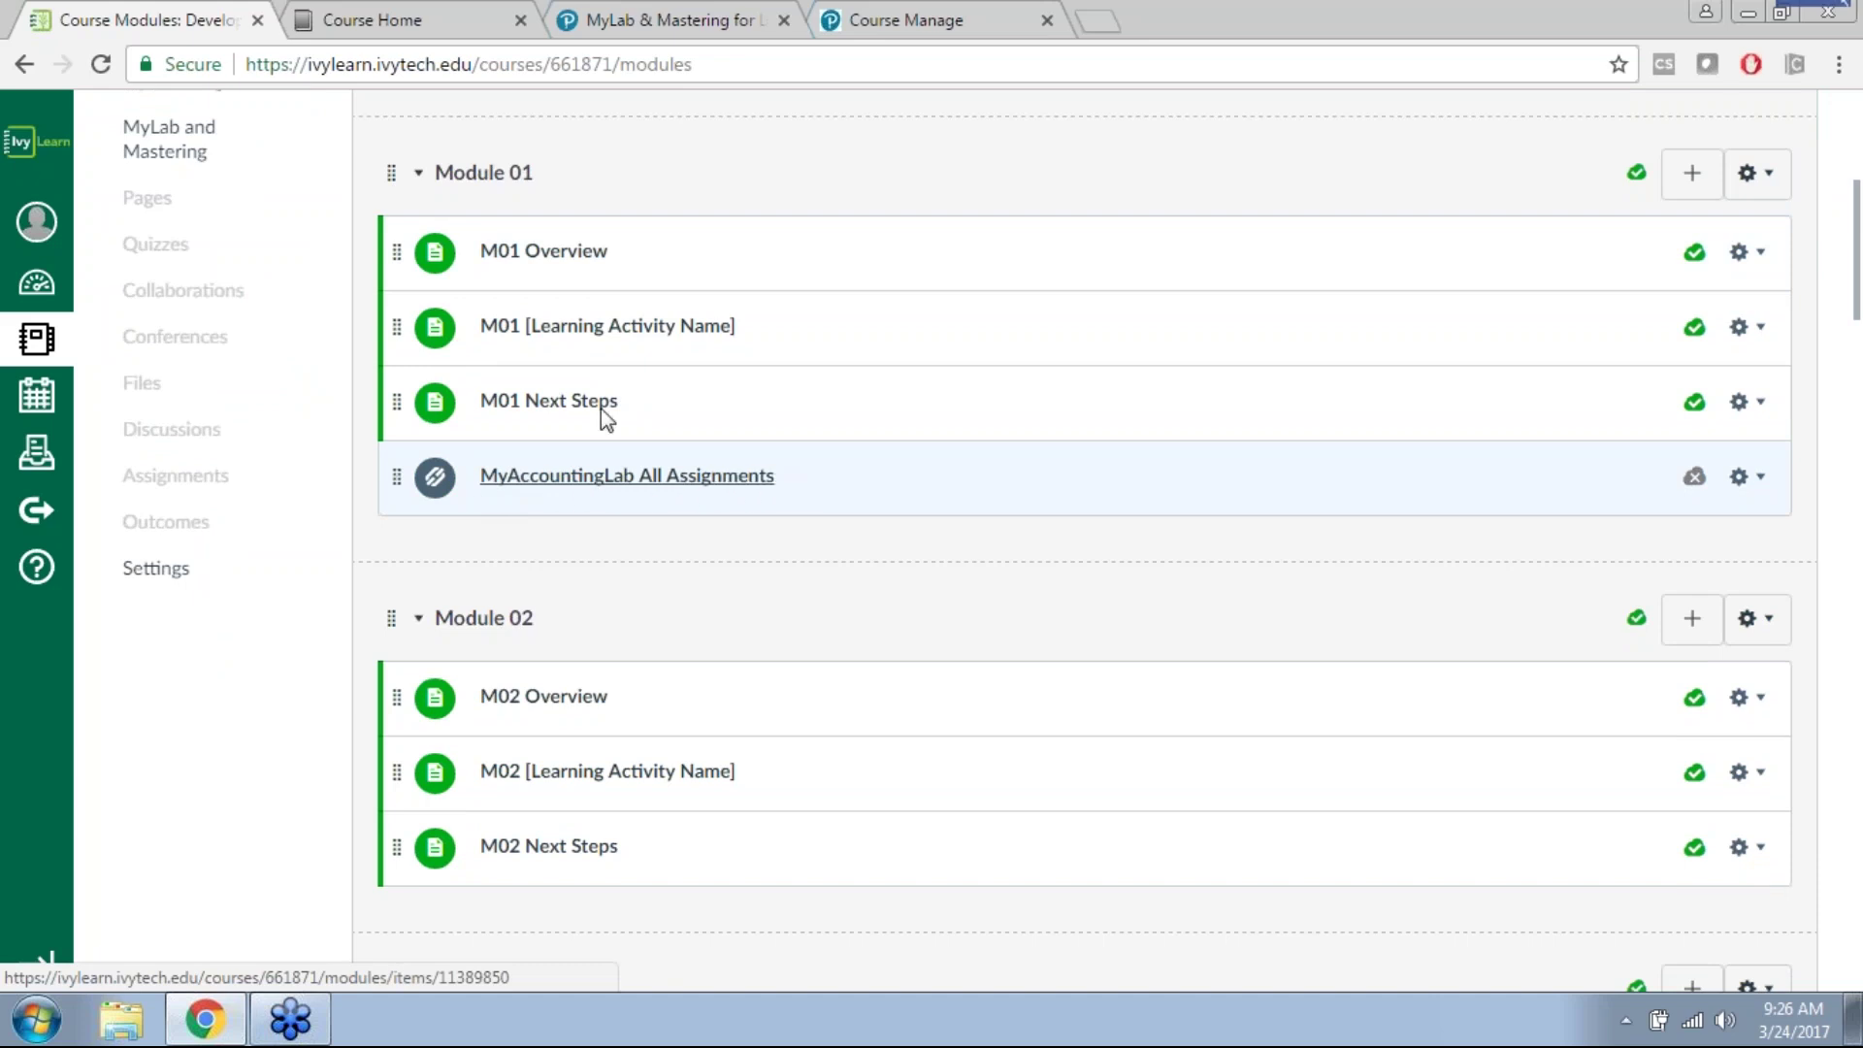
pyautogui.scroll(-3, 555, 427)
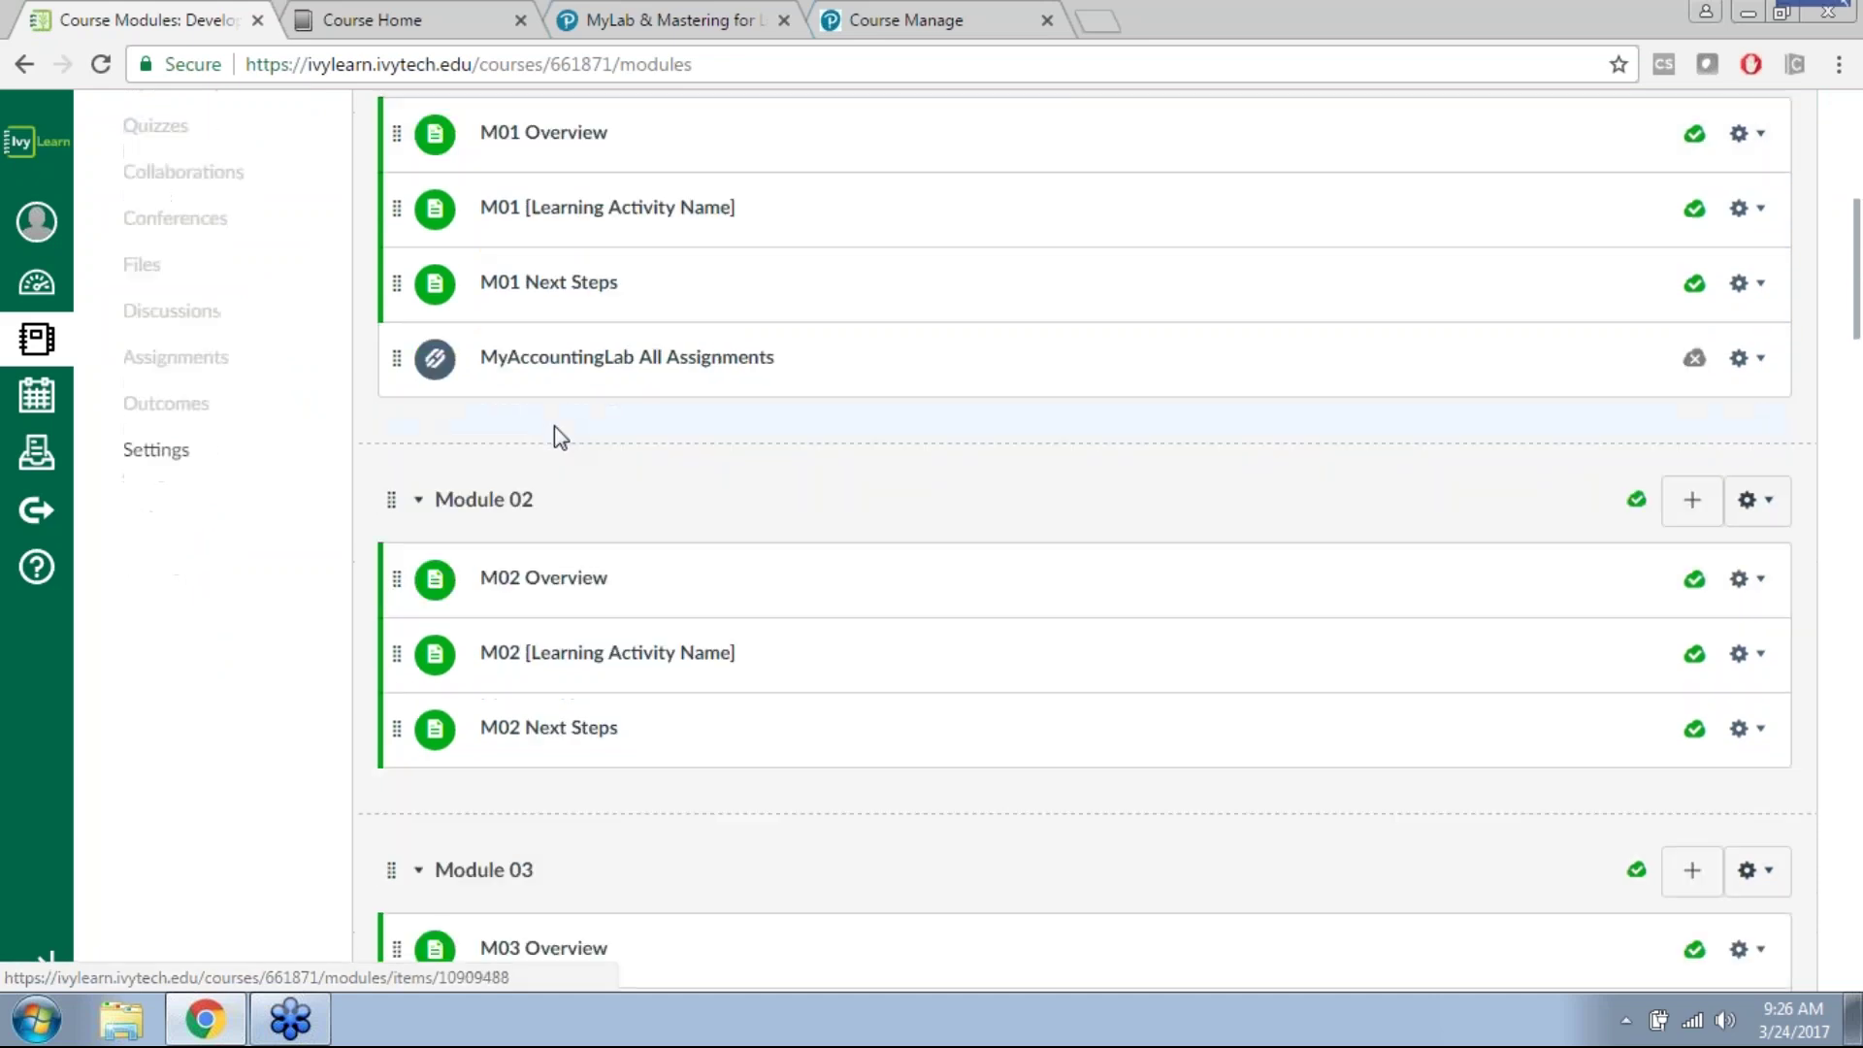
pyautogui.scroll(1, 511, 495)
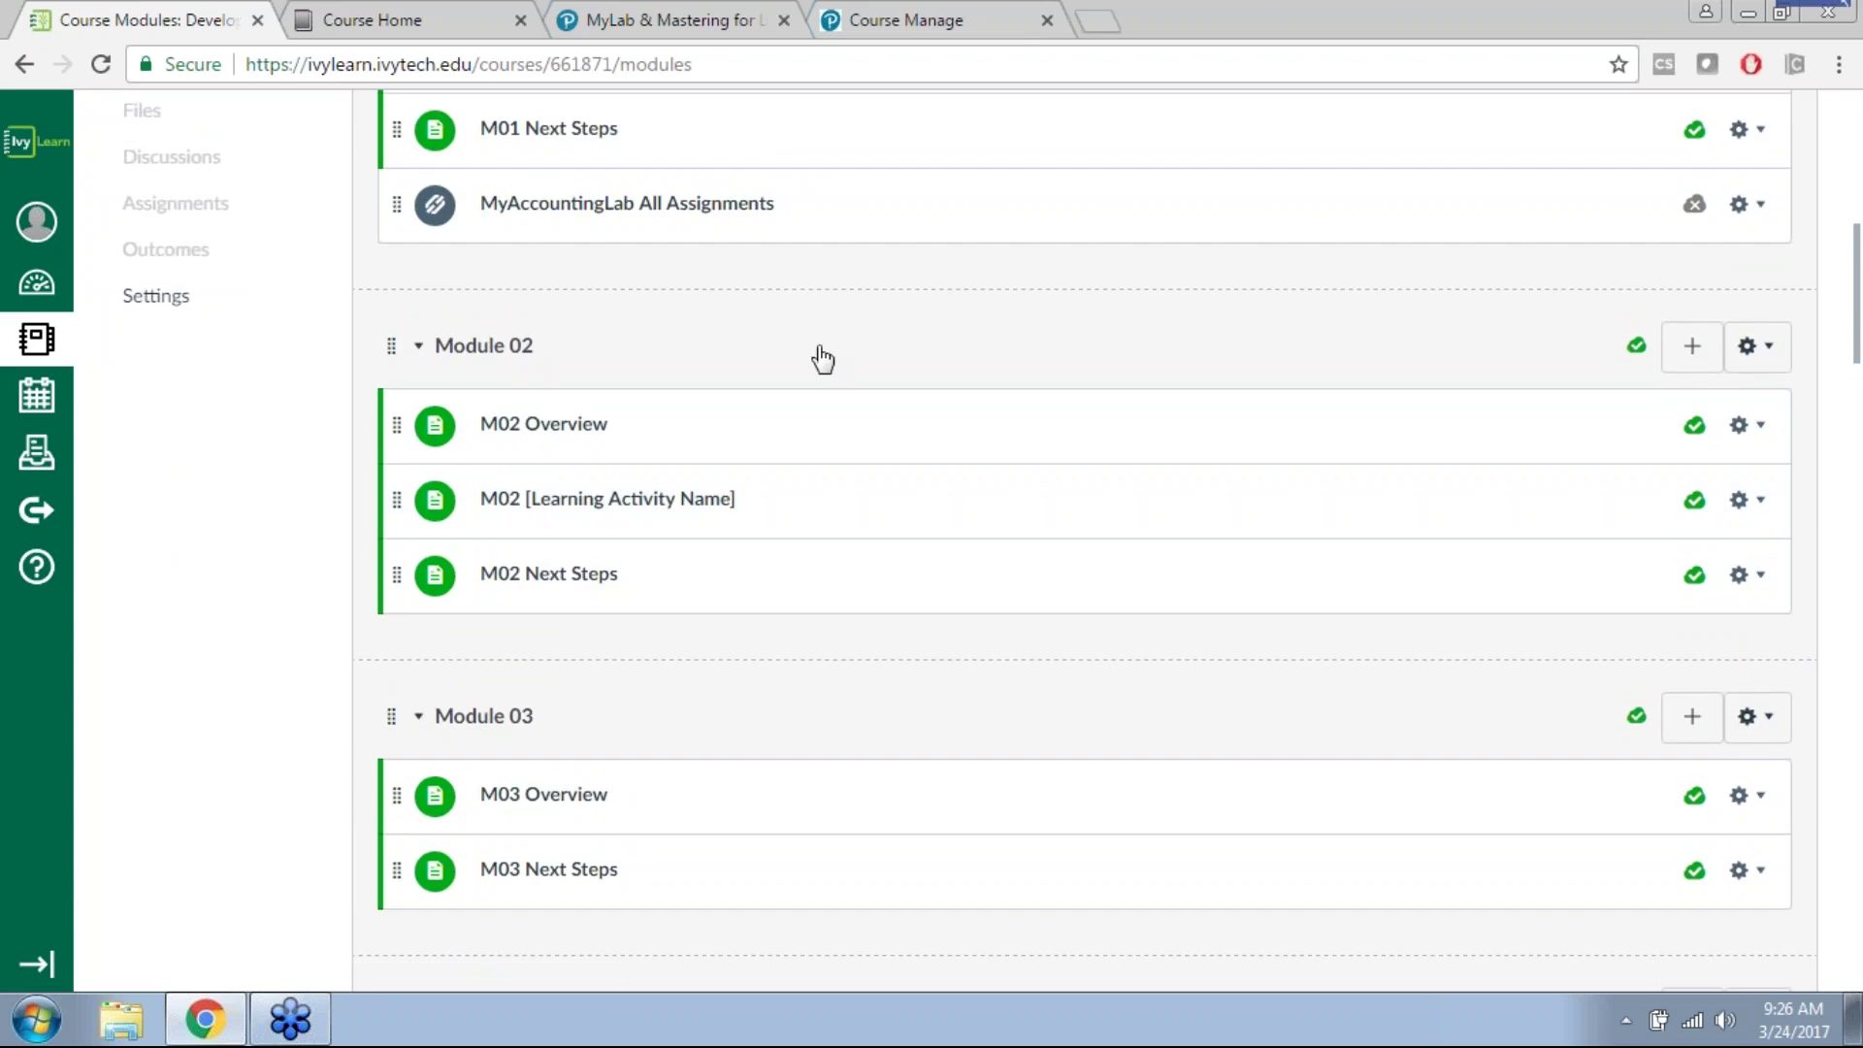
# Step: Add a MyAccountingLab Course Home external tool item to the end of Module 02
pyautogui.click(1693, 351)
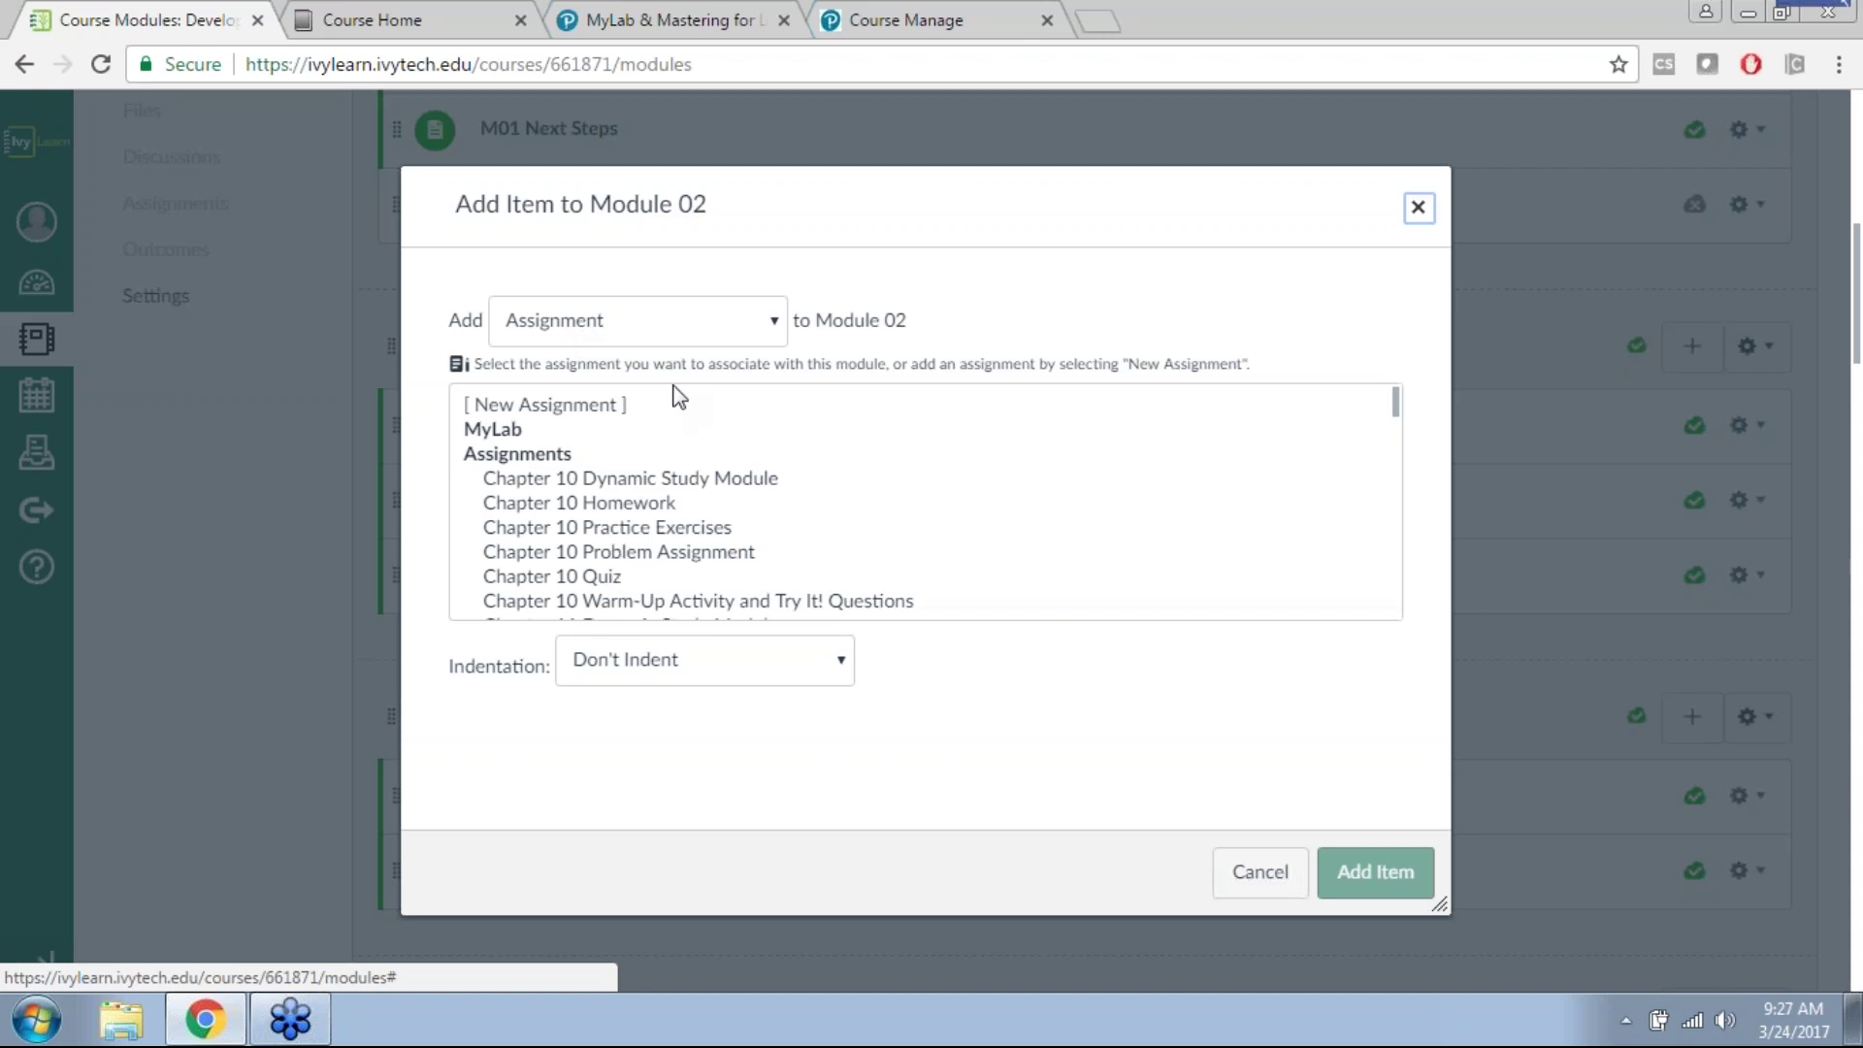
pyautogui.click(692, 339)
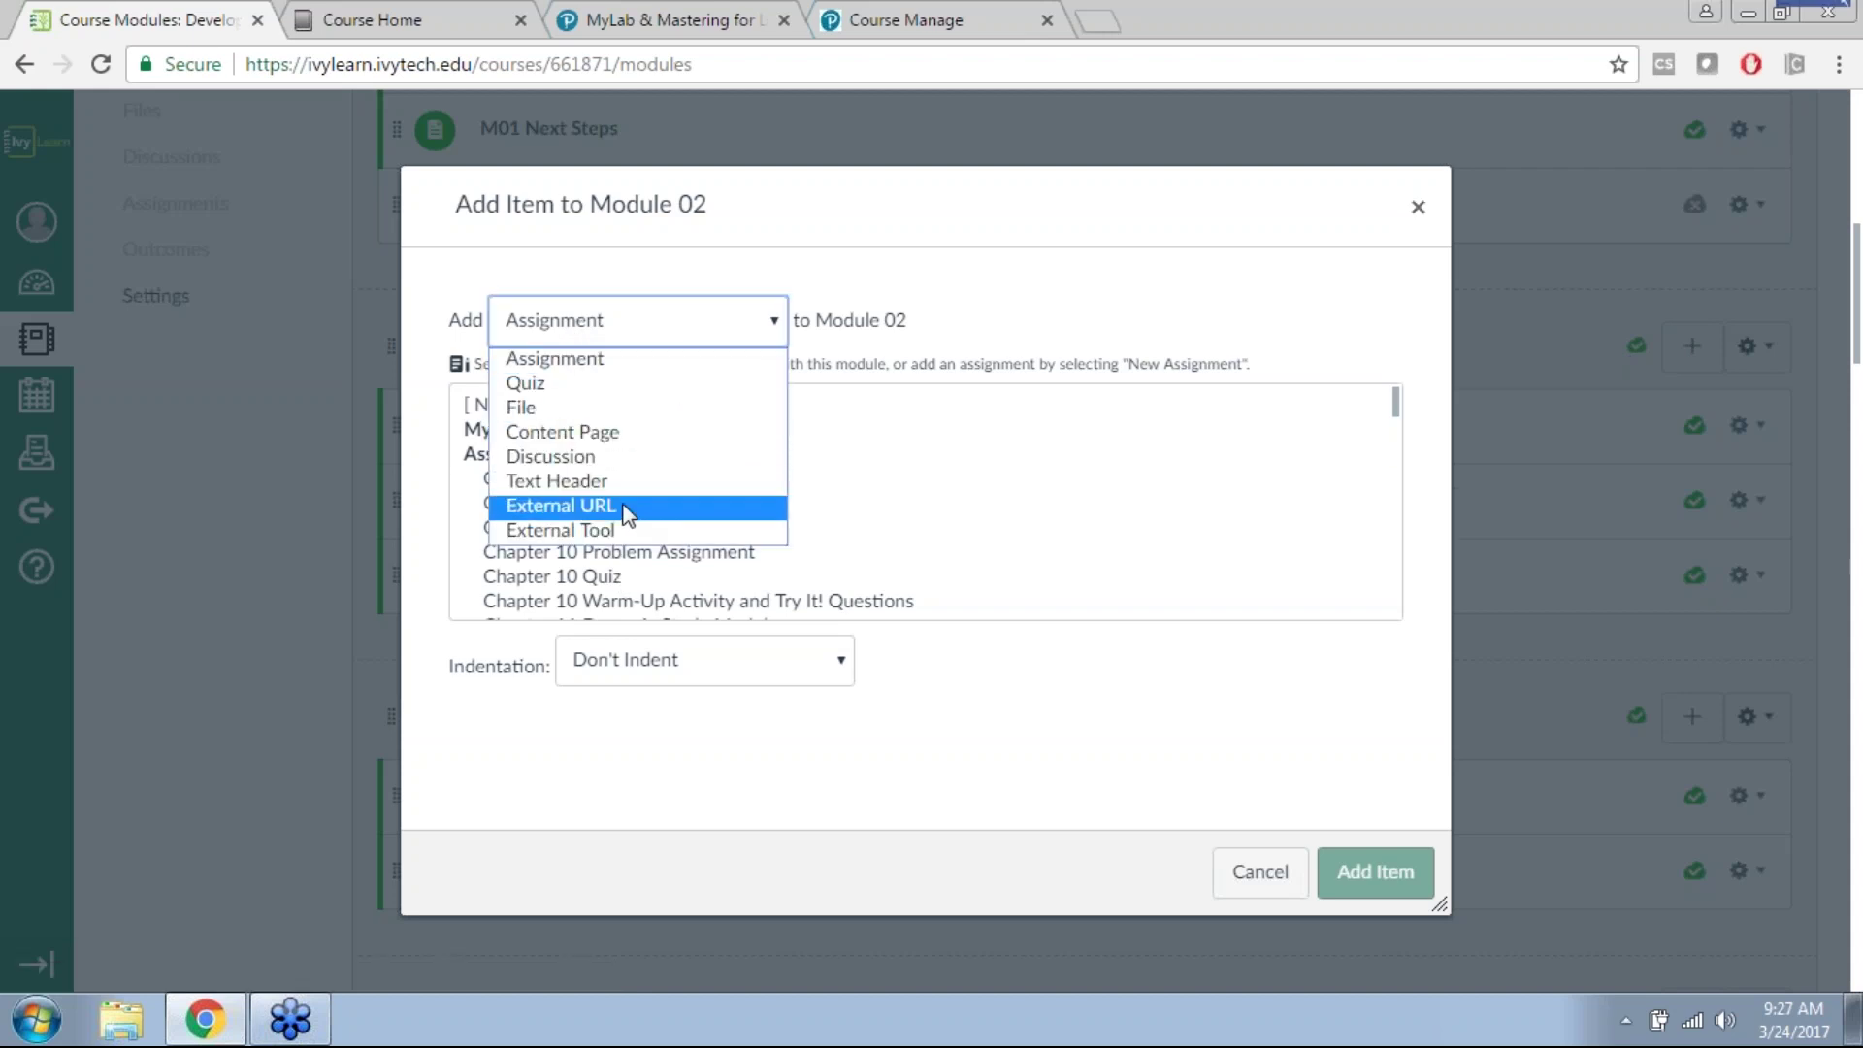
pyautogui.click(602, 529)
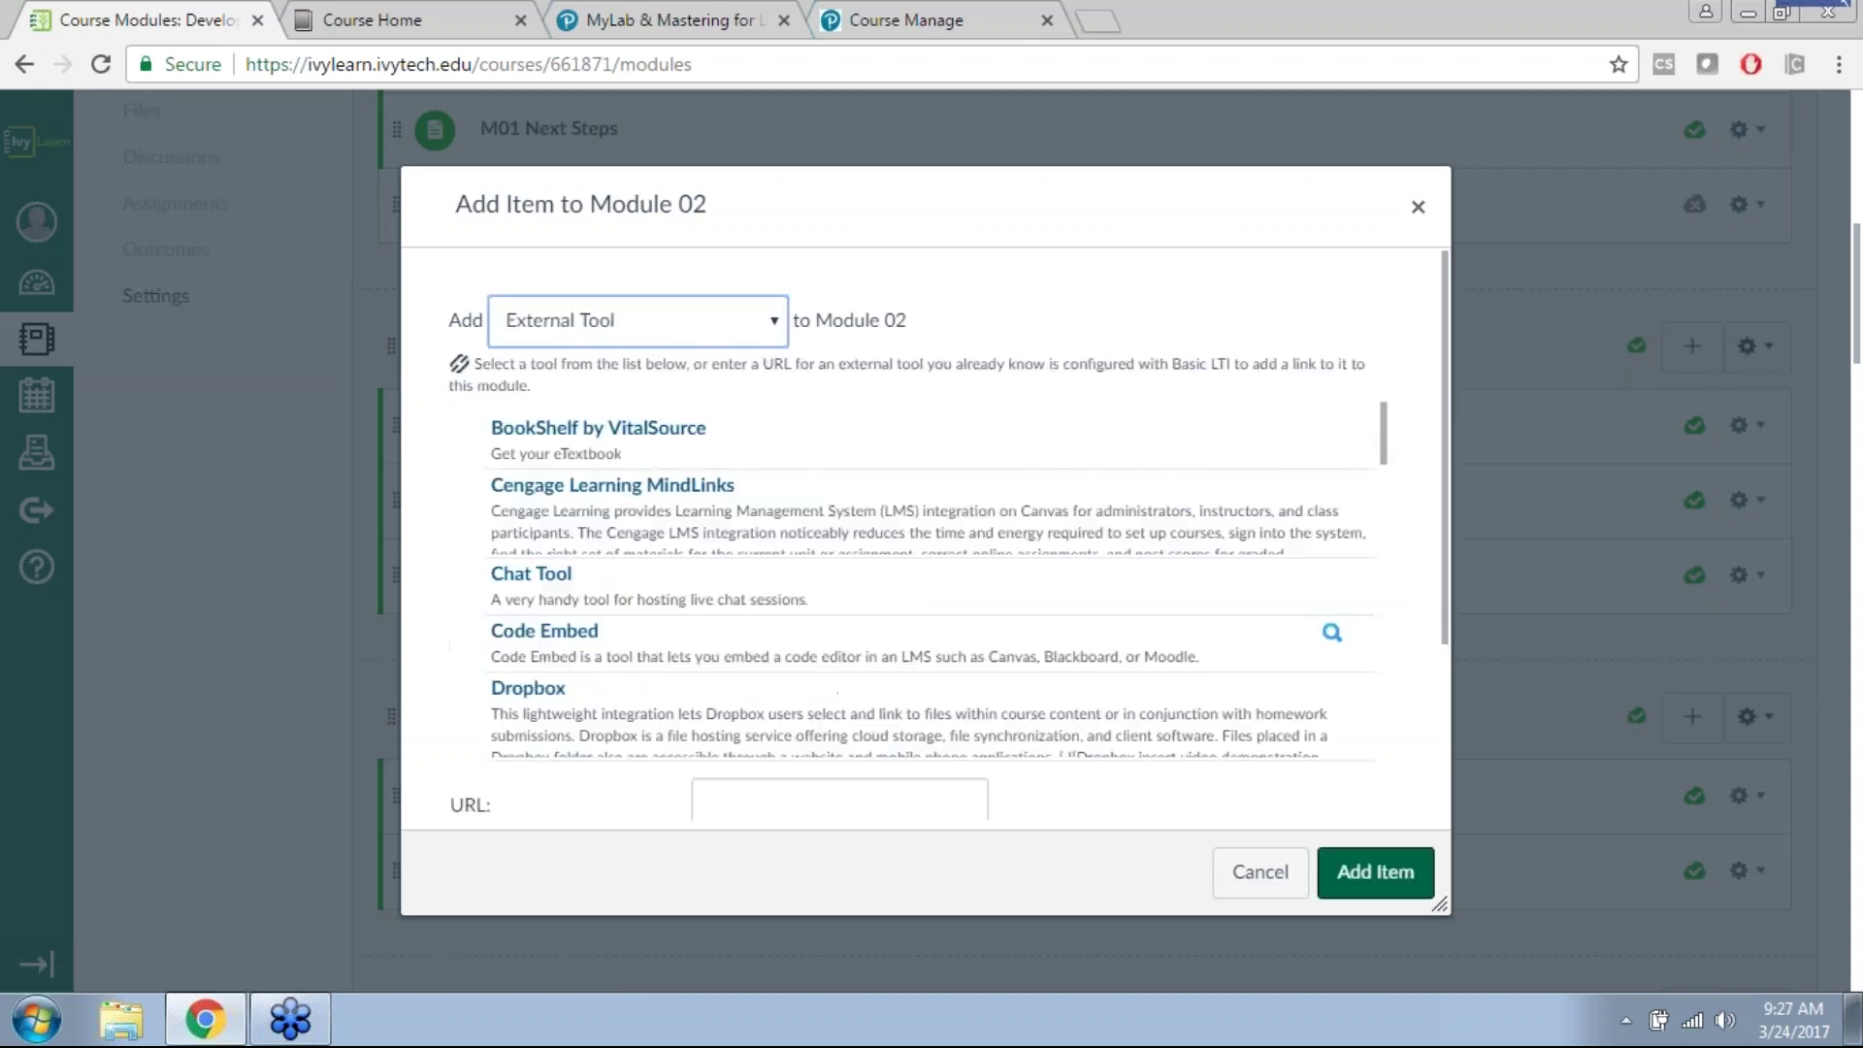
pyautogui.scroll(-8, 614, 498)
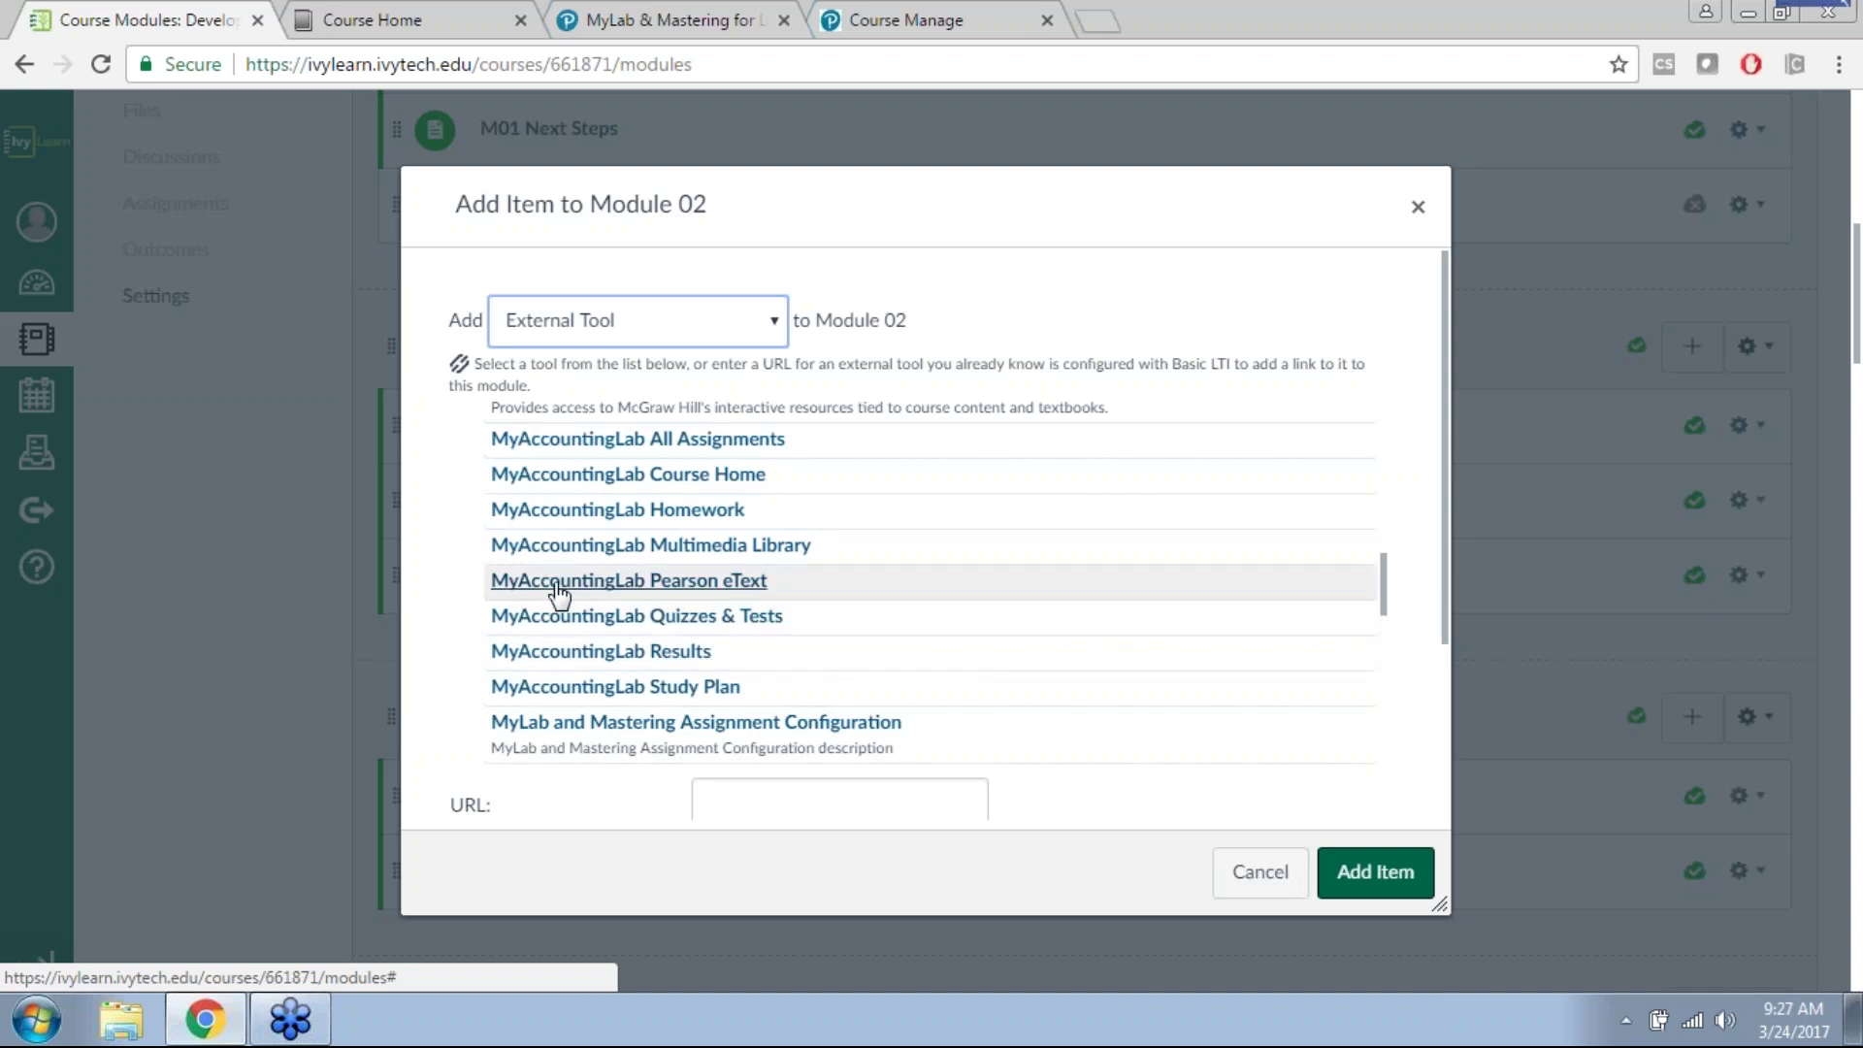
pyautogui.click(563, 475)
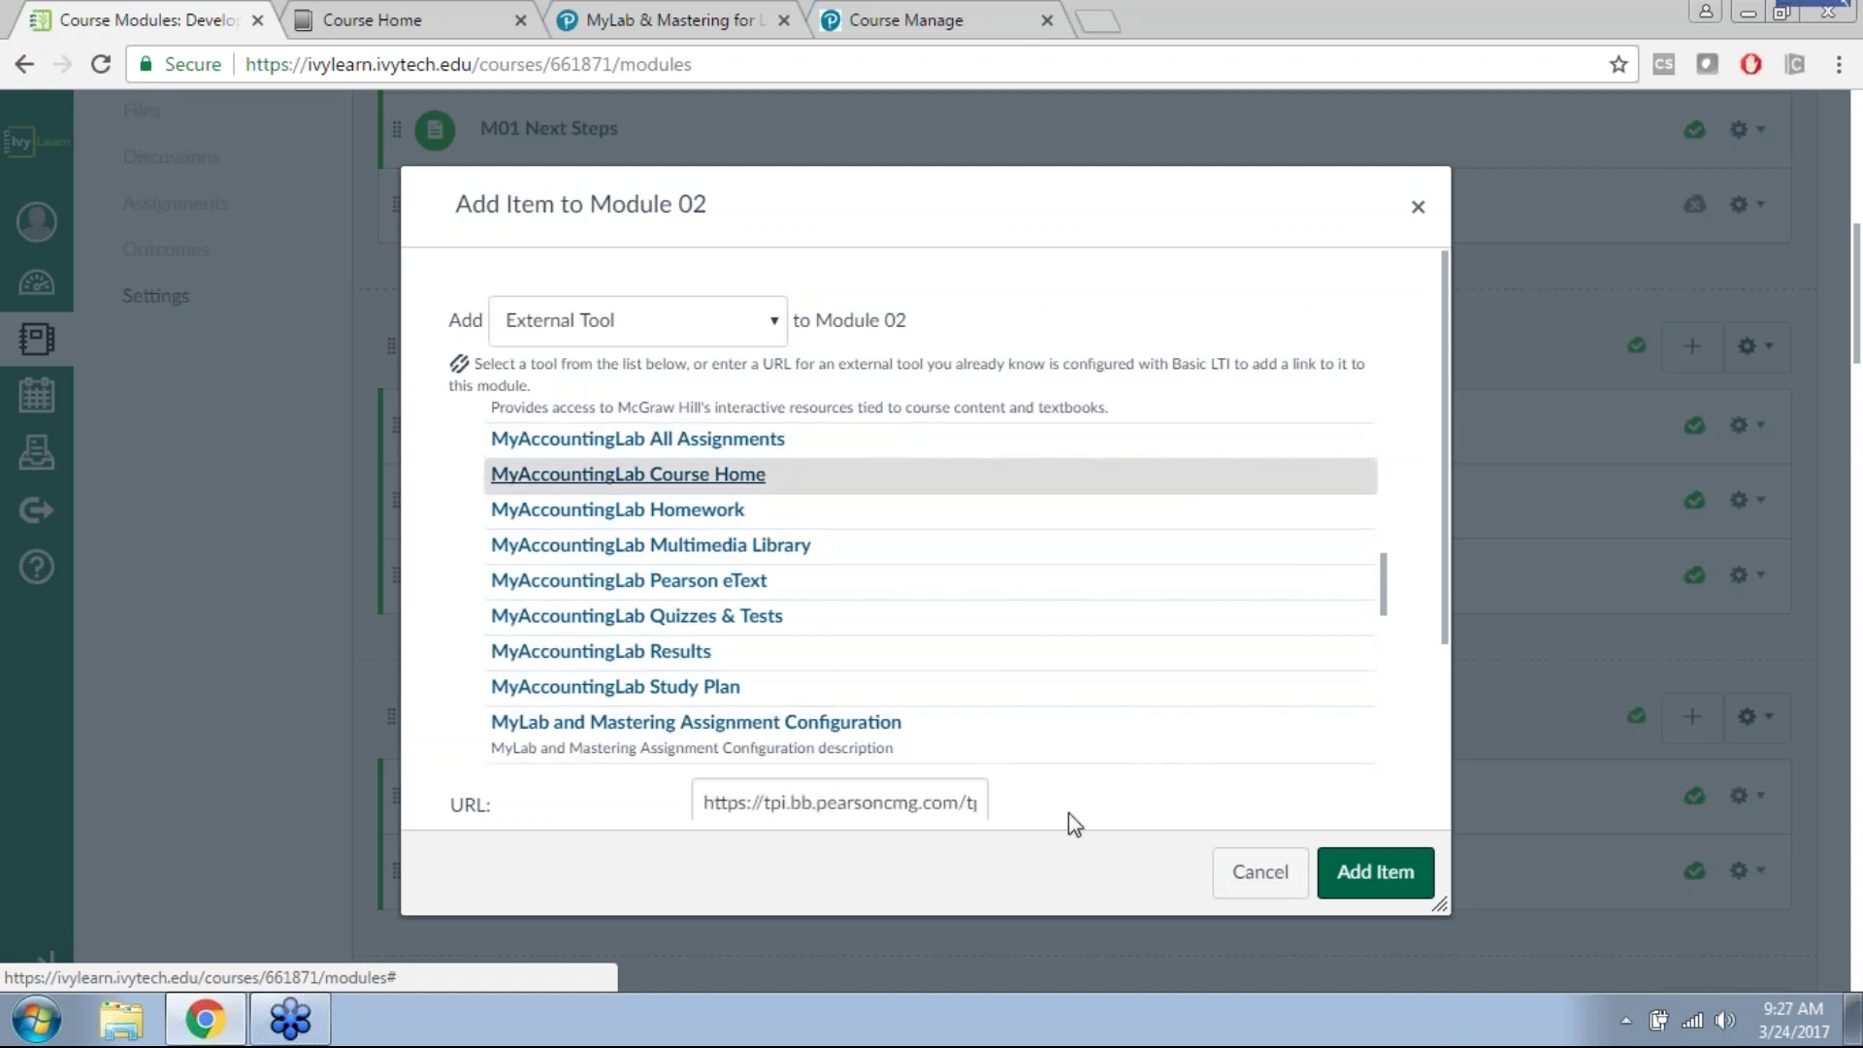
pyautogui.moveTo(793, 802); pyautogui.dragTo(1030, 802)
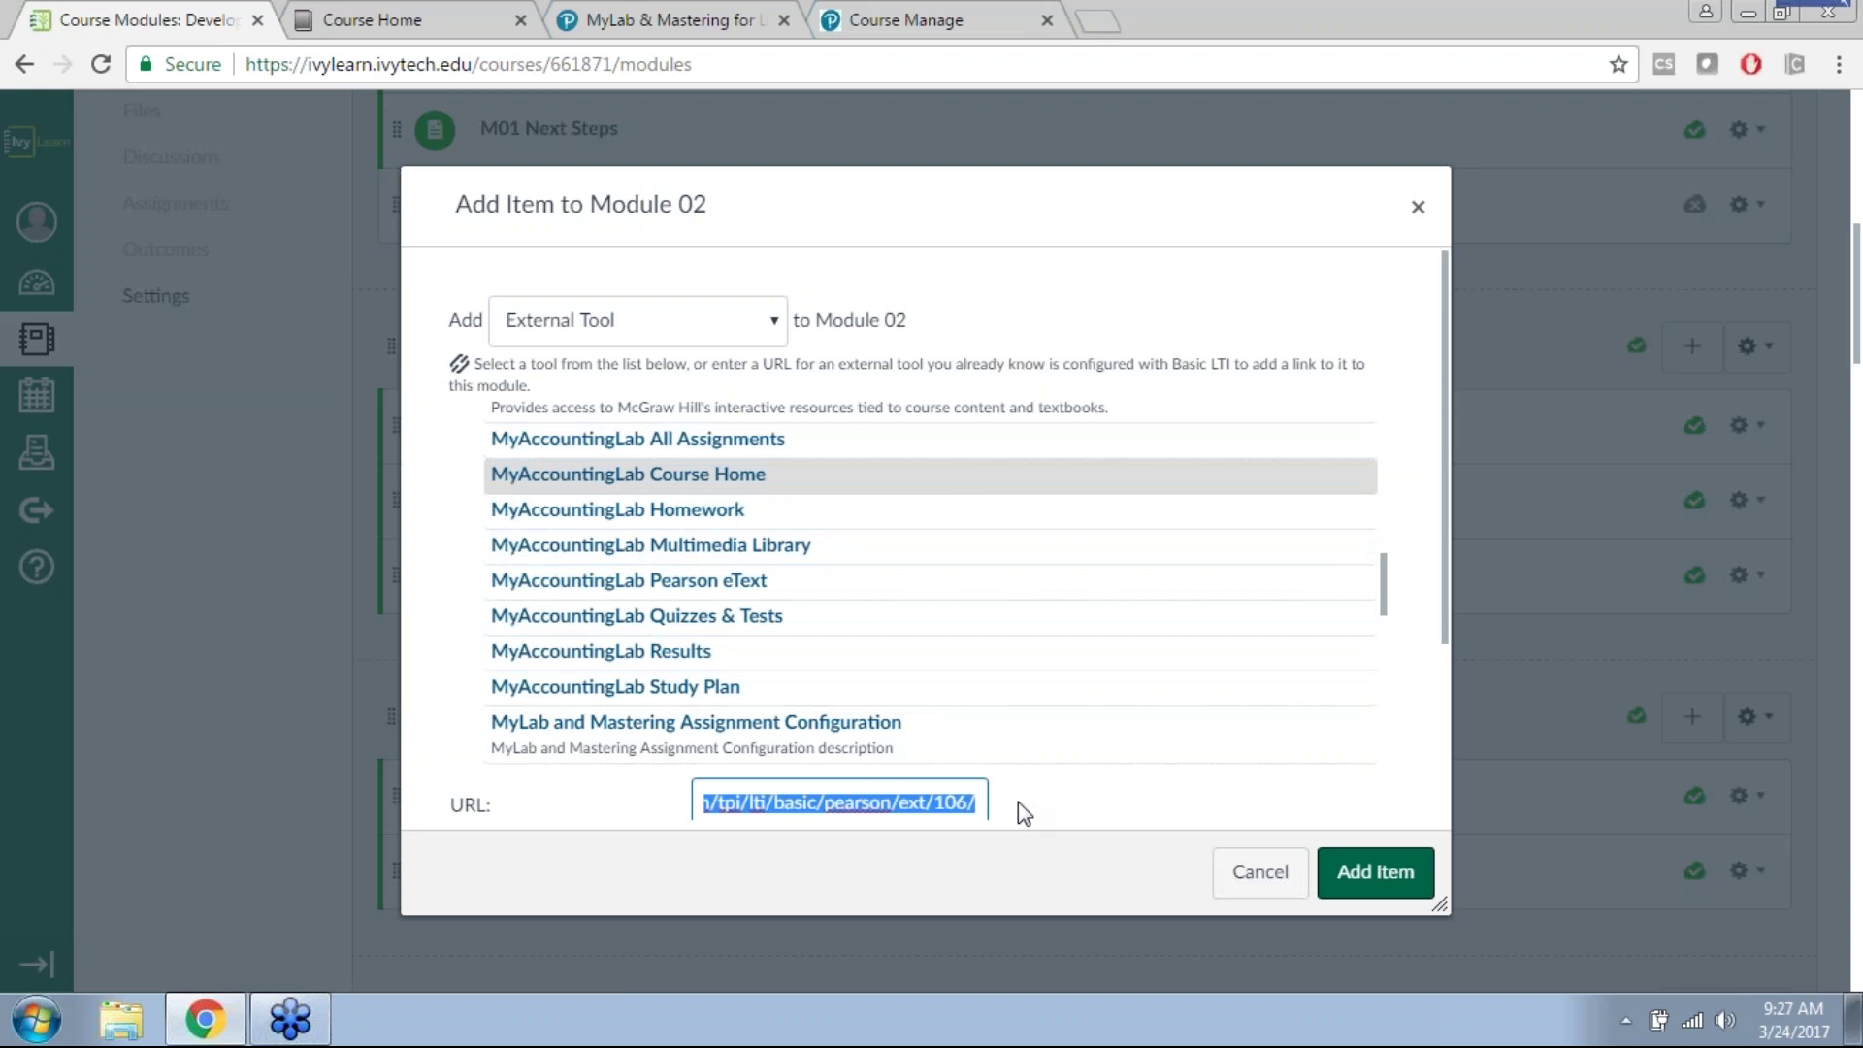
pyautogui.click(1017, 802)
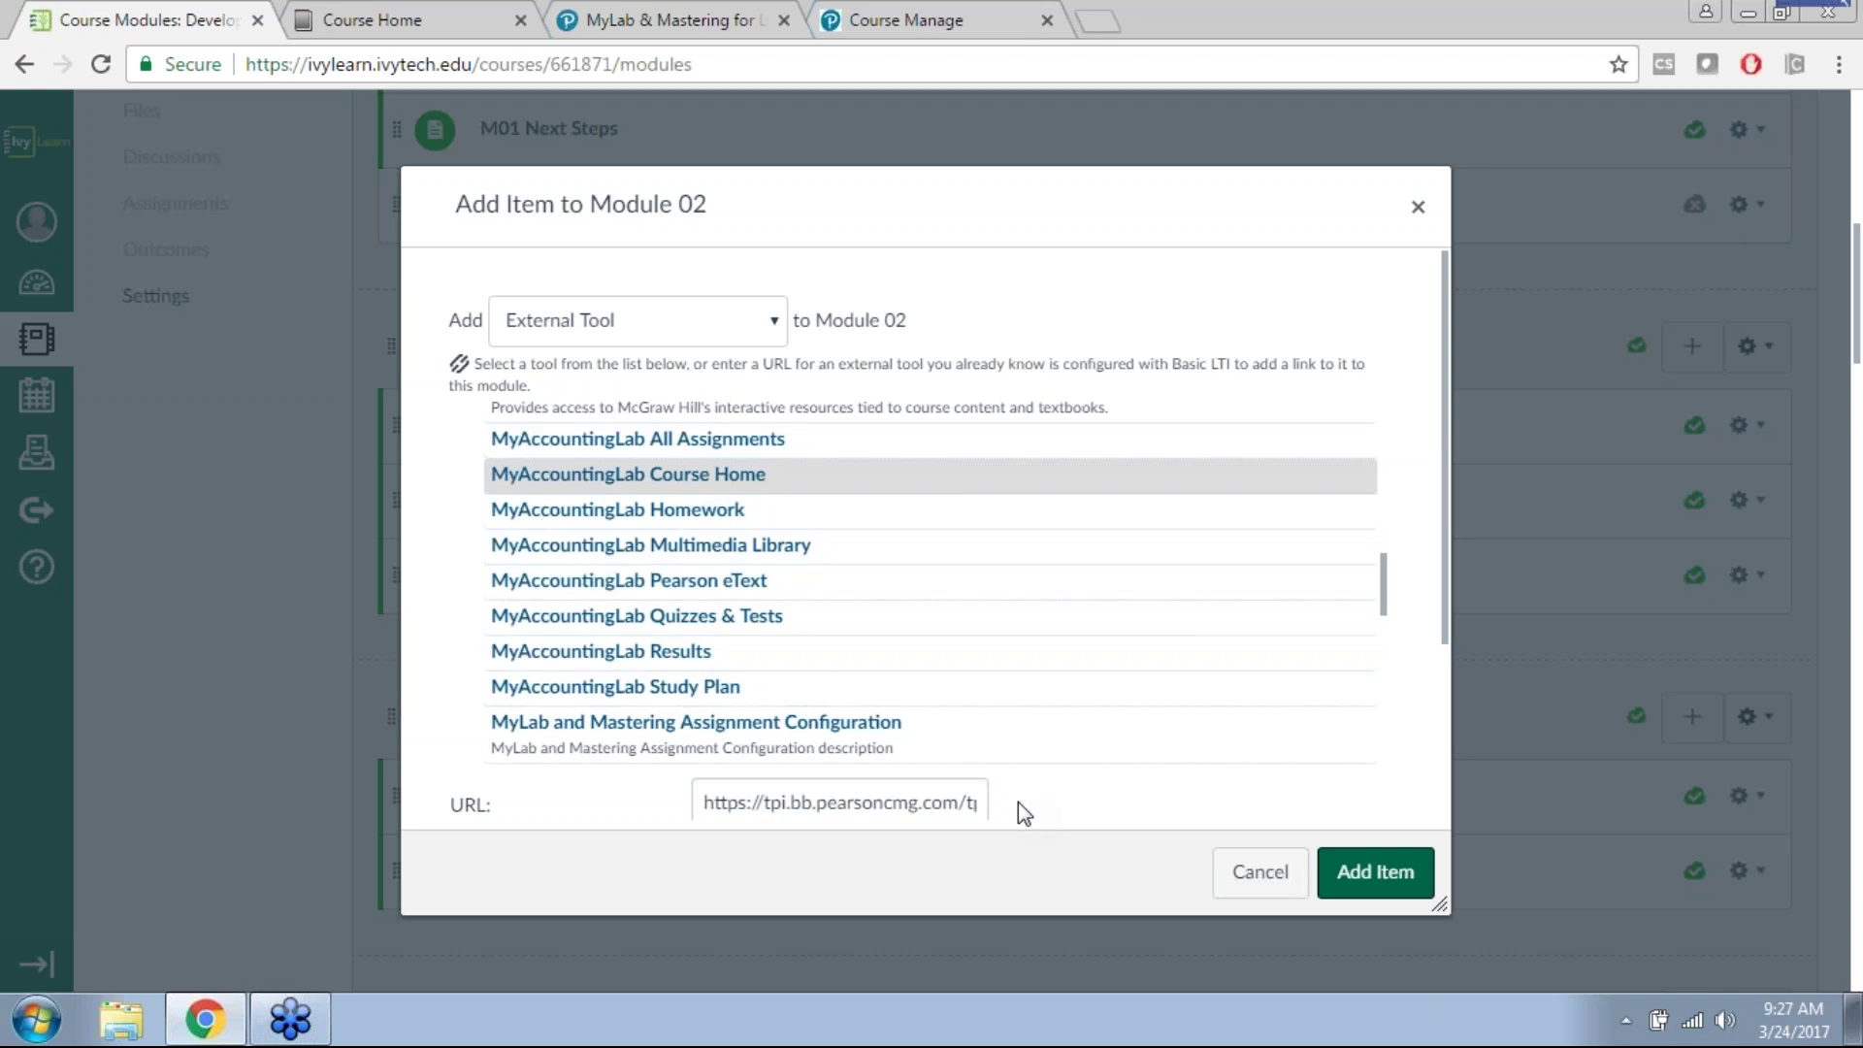
pyautogui.click(1347, 873)
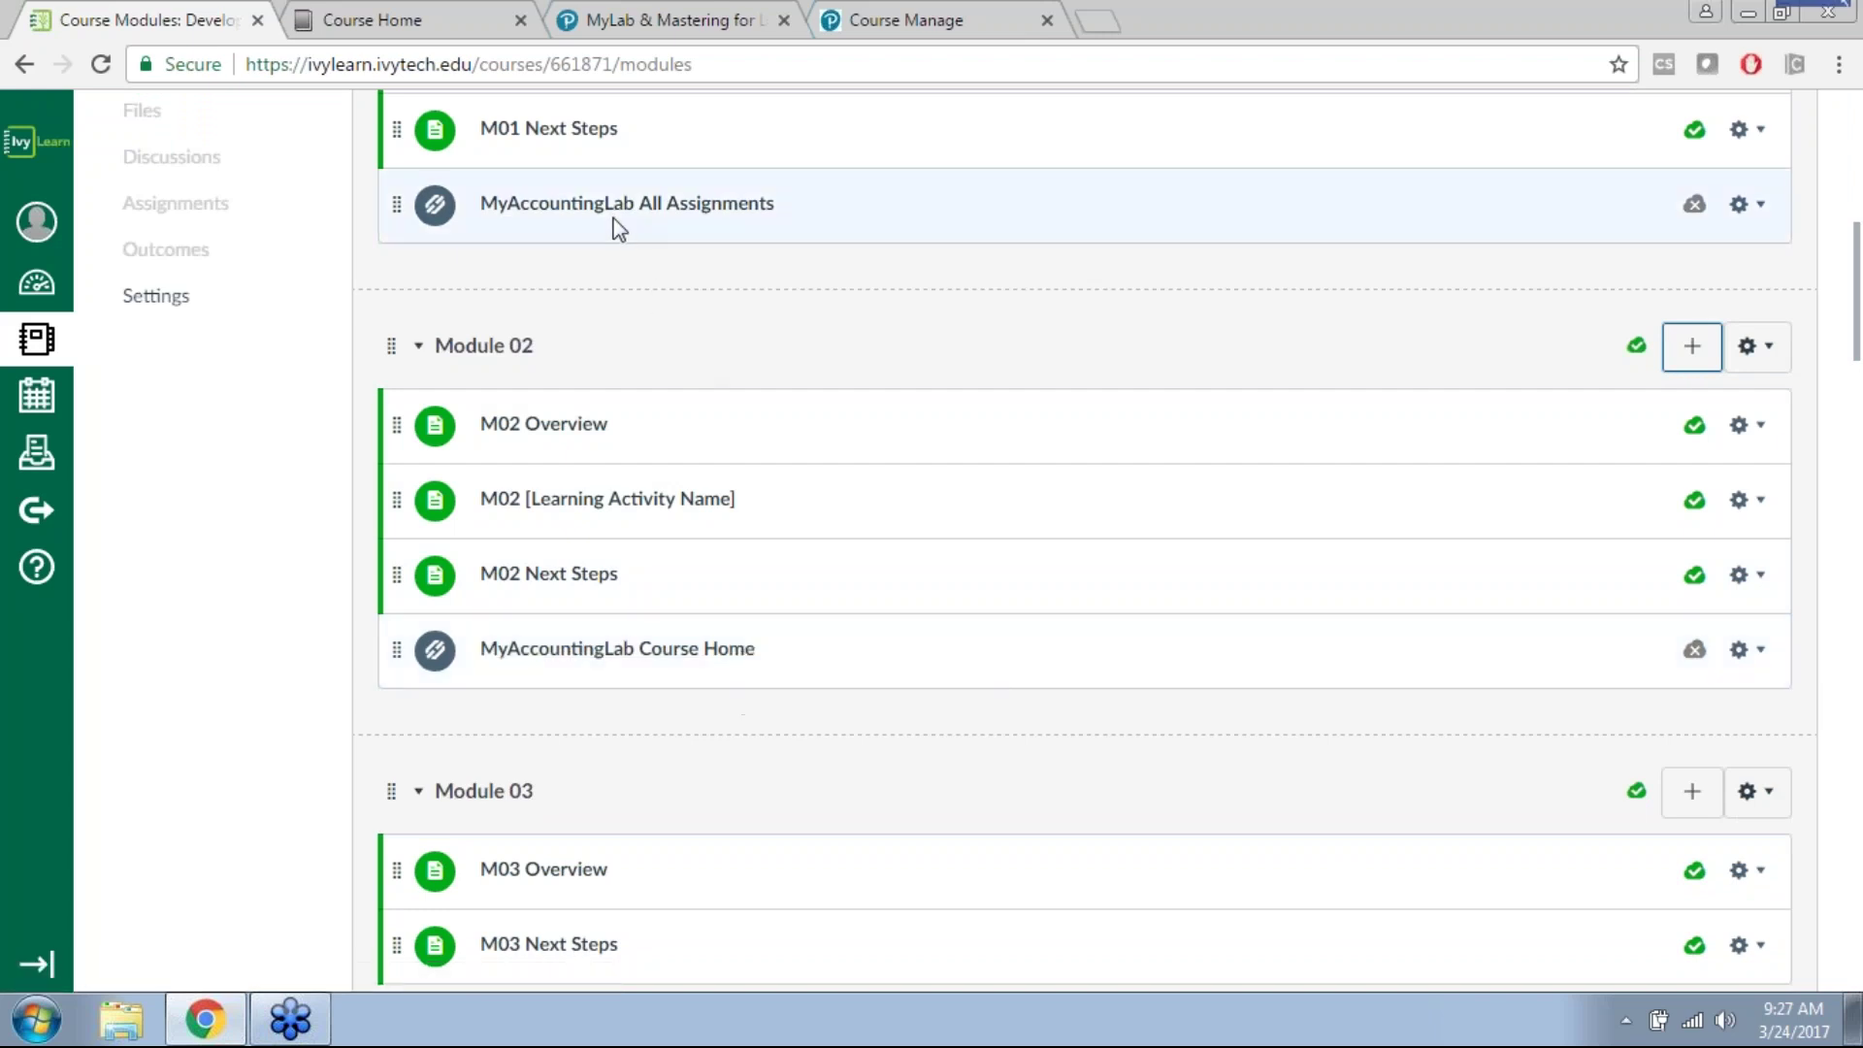
# Step: Open the new MyAccountingLab Course Home item, step to the next item, and return to Modules
pyautogui.scroll(1, 781, 359)
pyautogui.scroll(4, 753, 457)
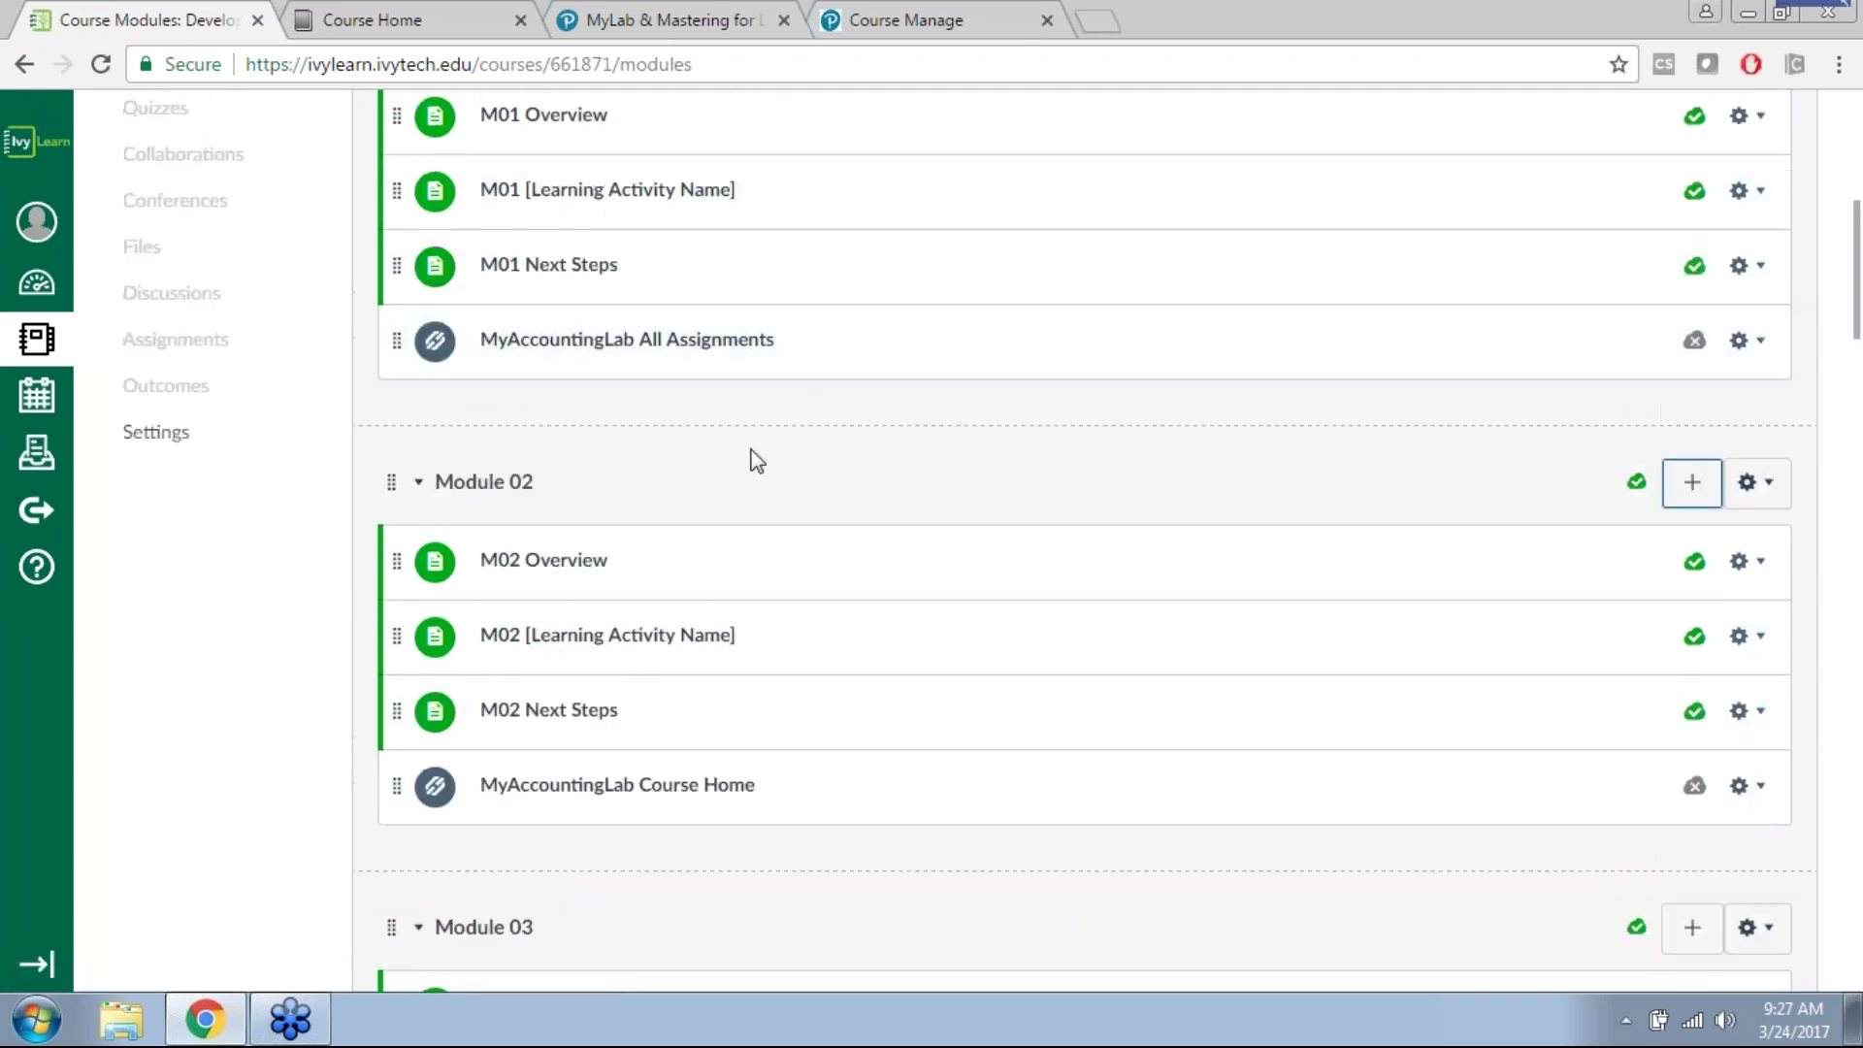
pyautogui.scroll(-1, 757, 473)
pyautogui.scroll(1, 679, 456)
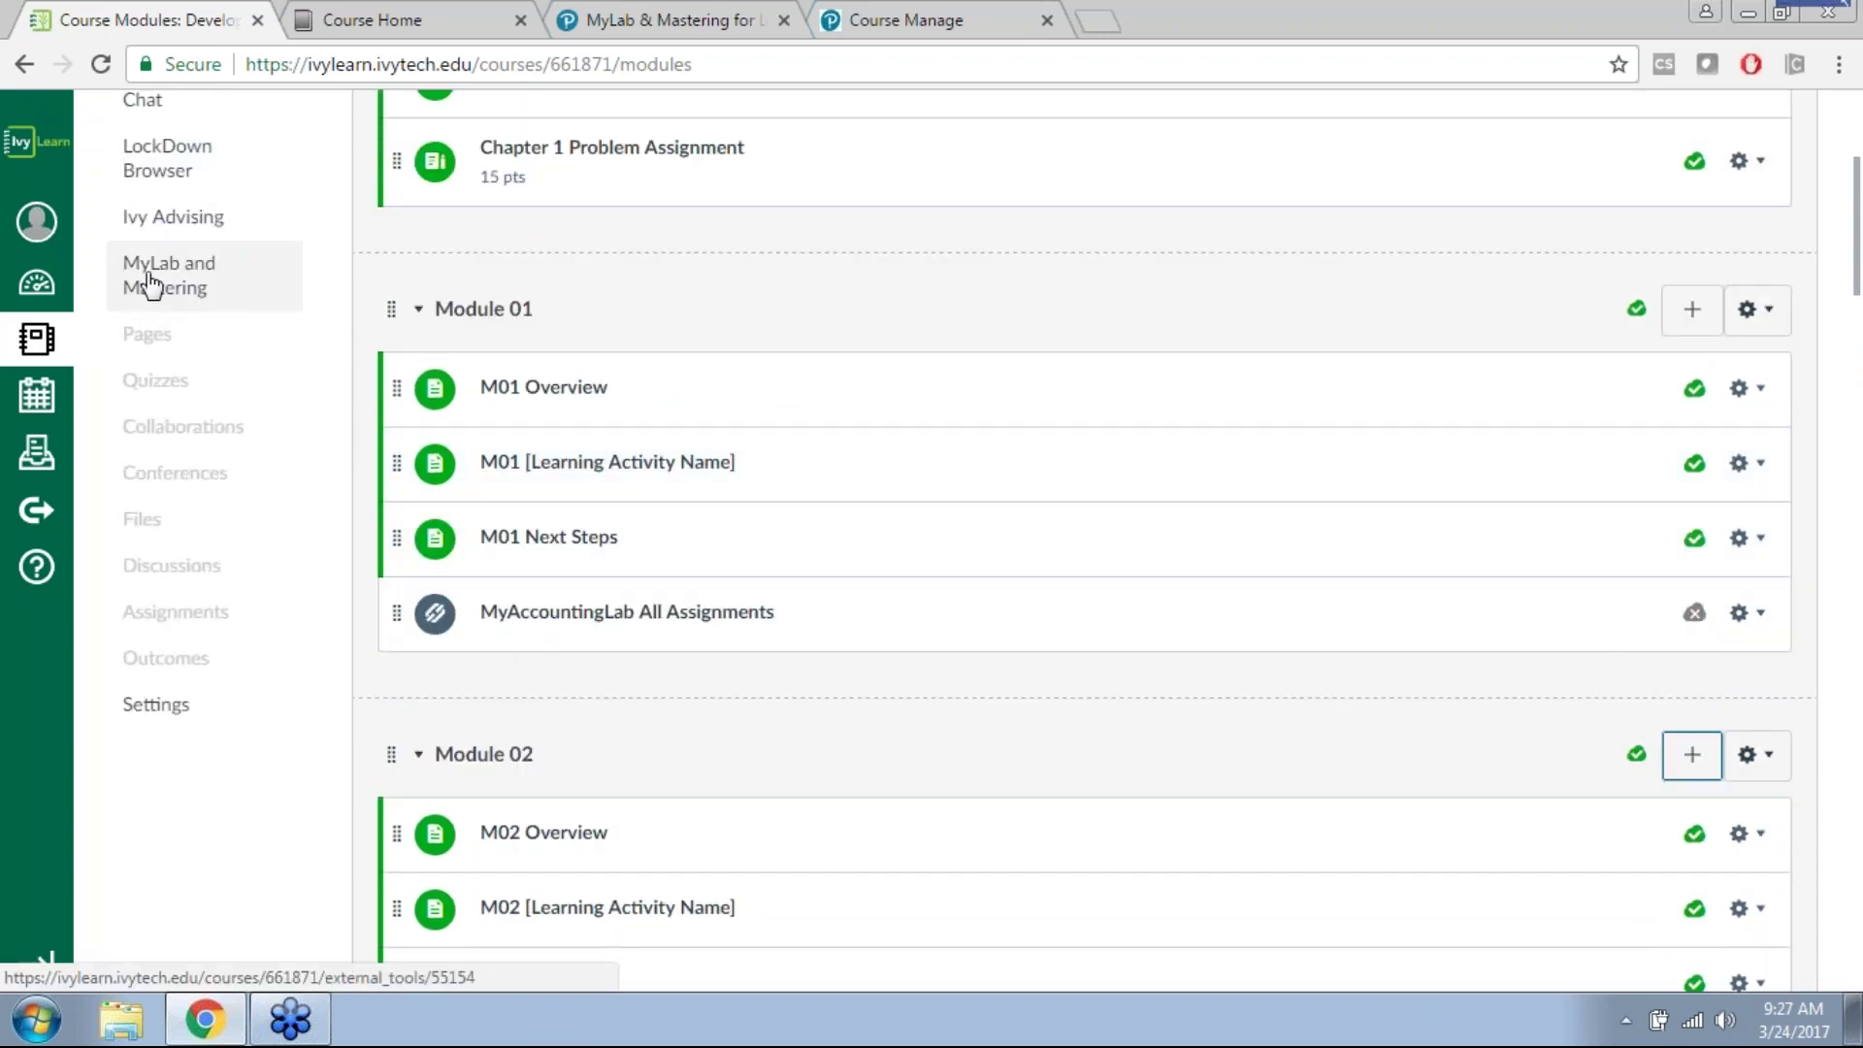
pyautogui.scroll(-3, 702, 497)
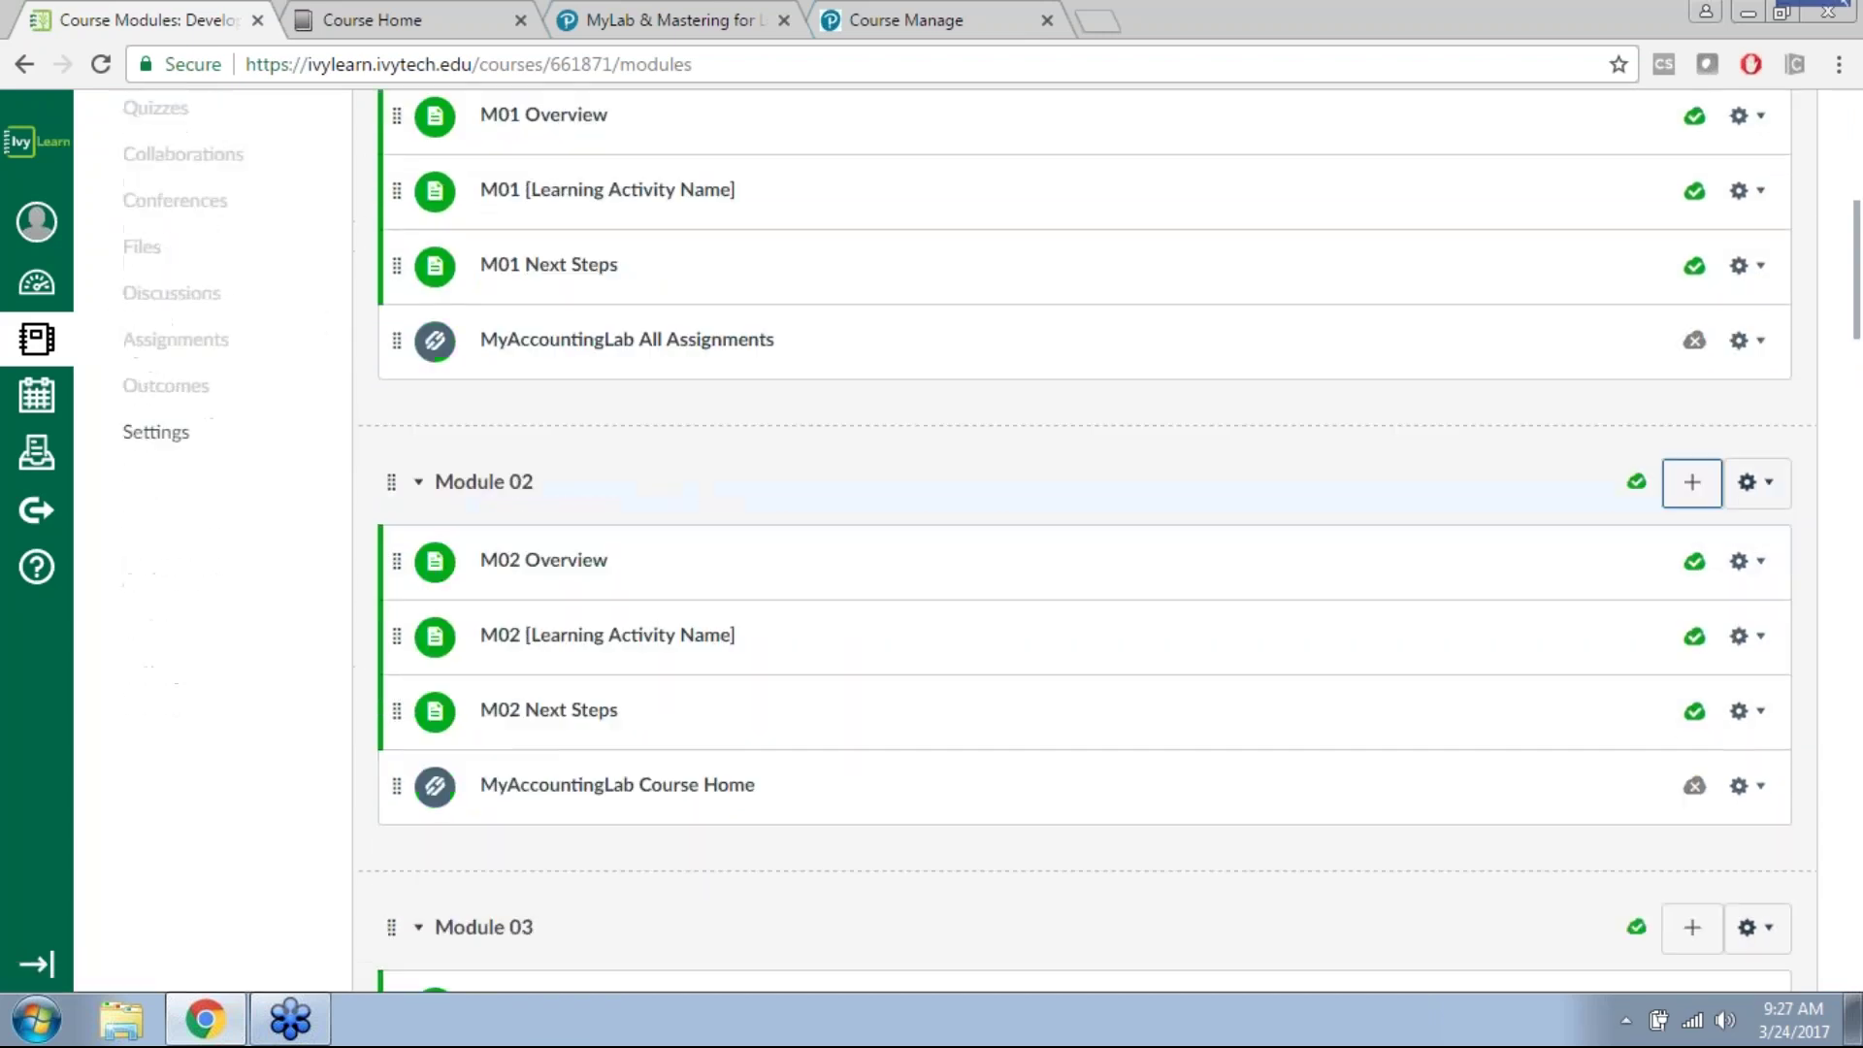
pyautogui.click(595, 788)
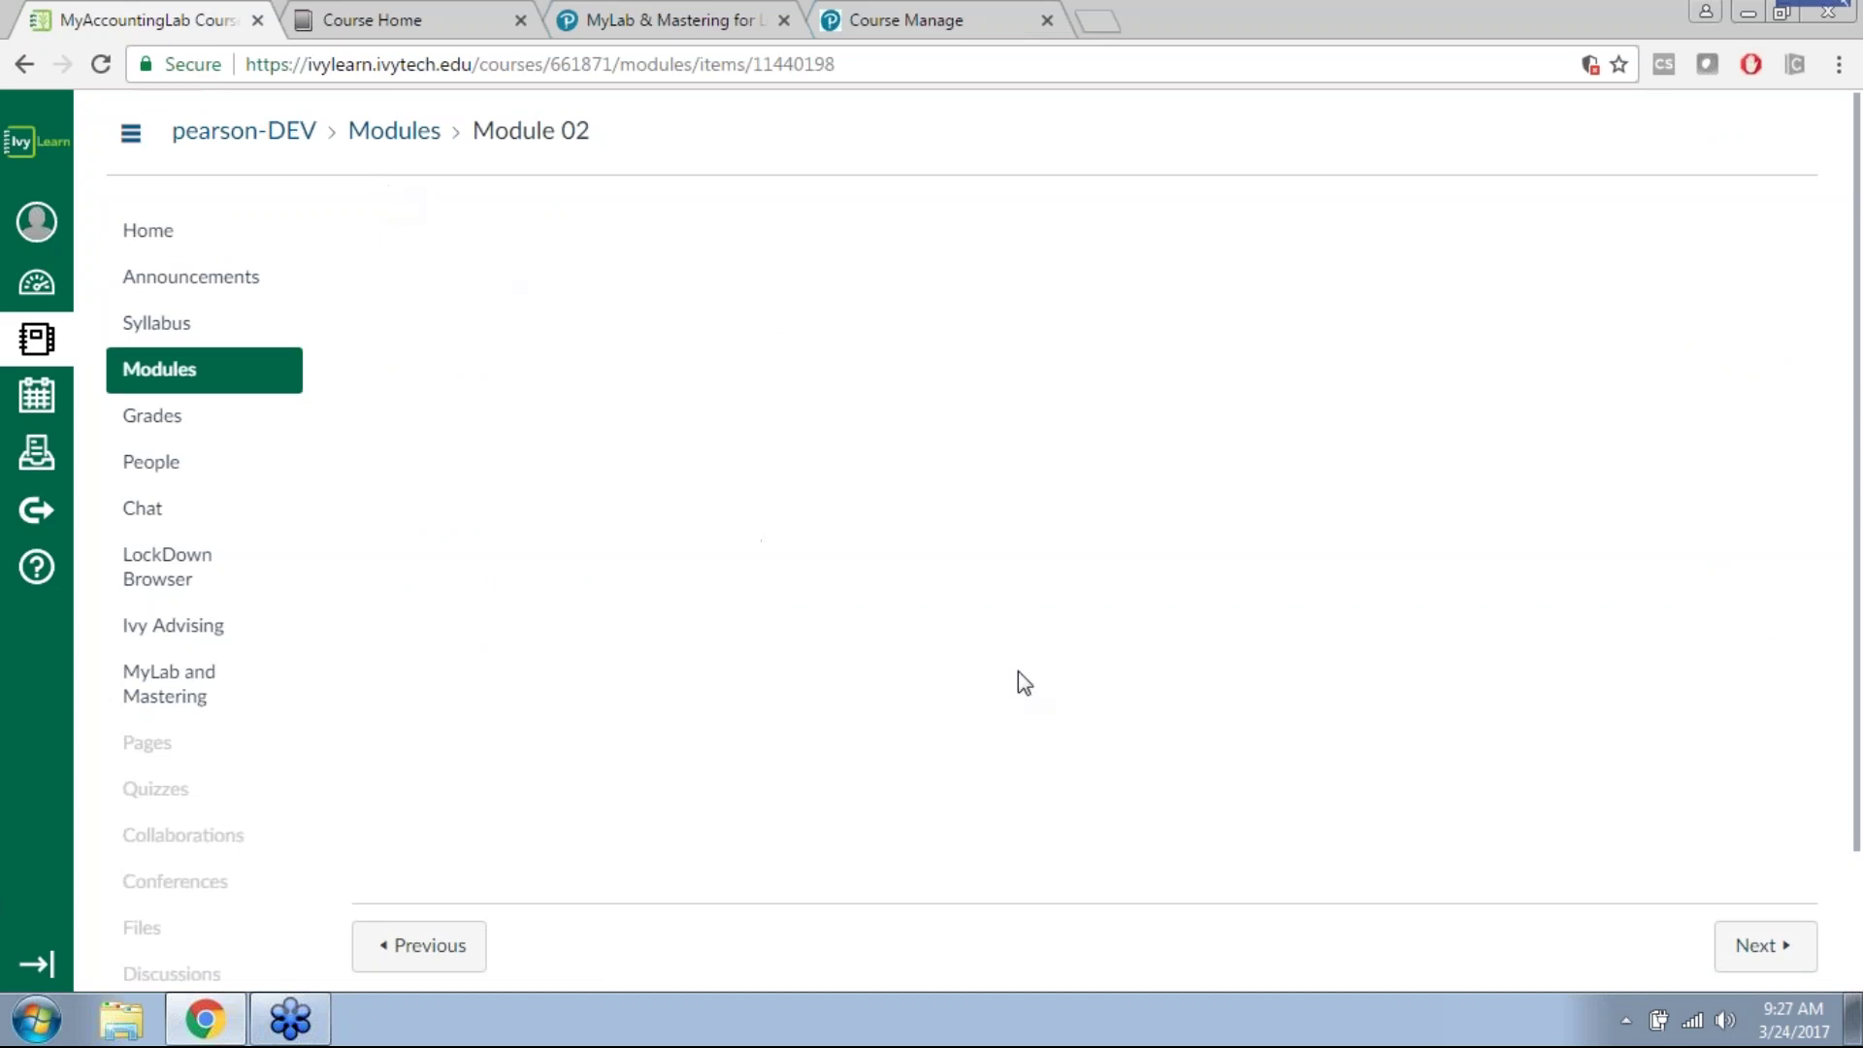
pyautogui.scroll(-2, 1017, 671)
pyautogui.click(1767, 813)
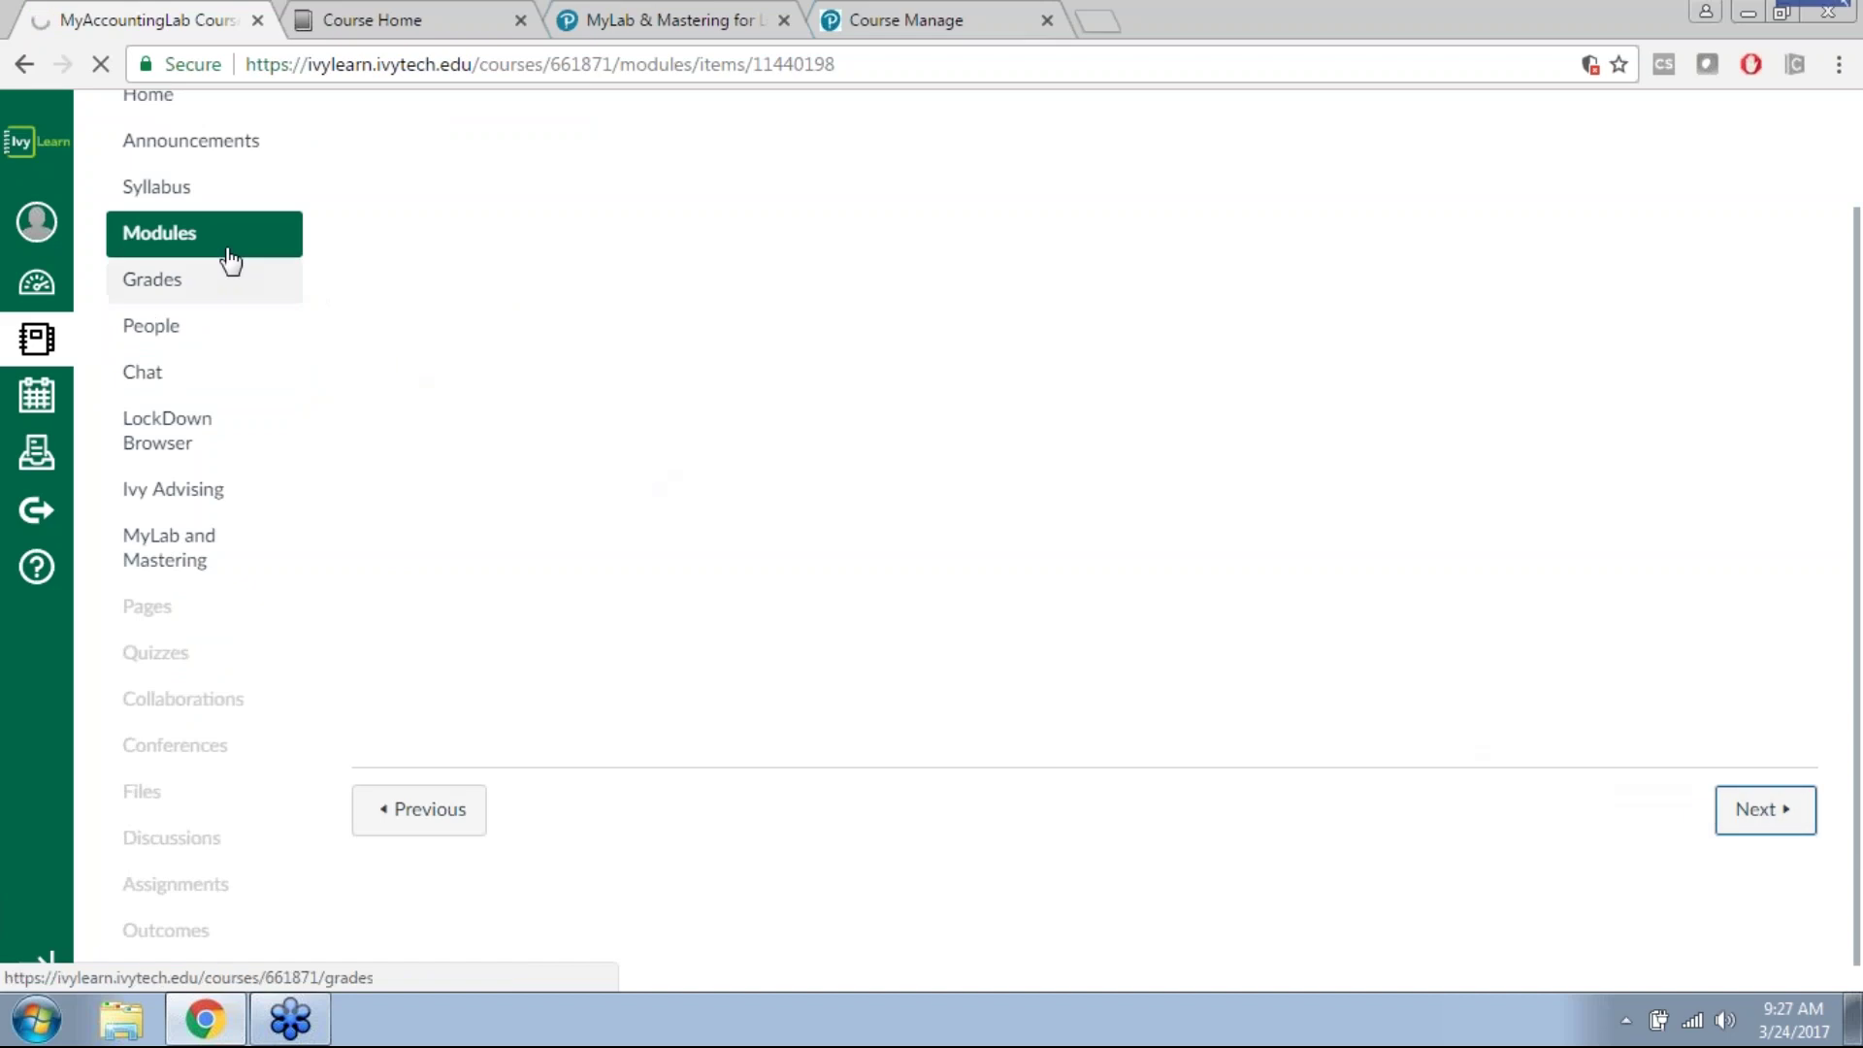
pyautogui.scroll(-2, 395, 462)
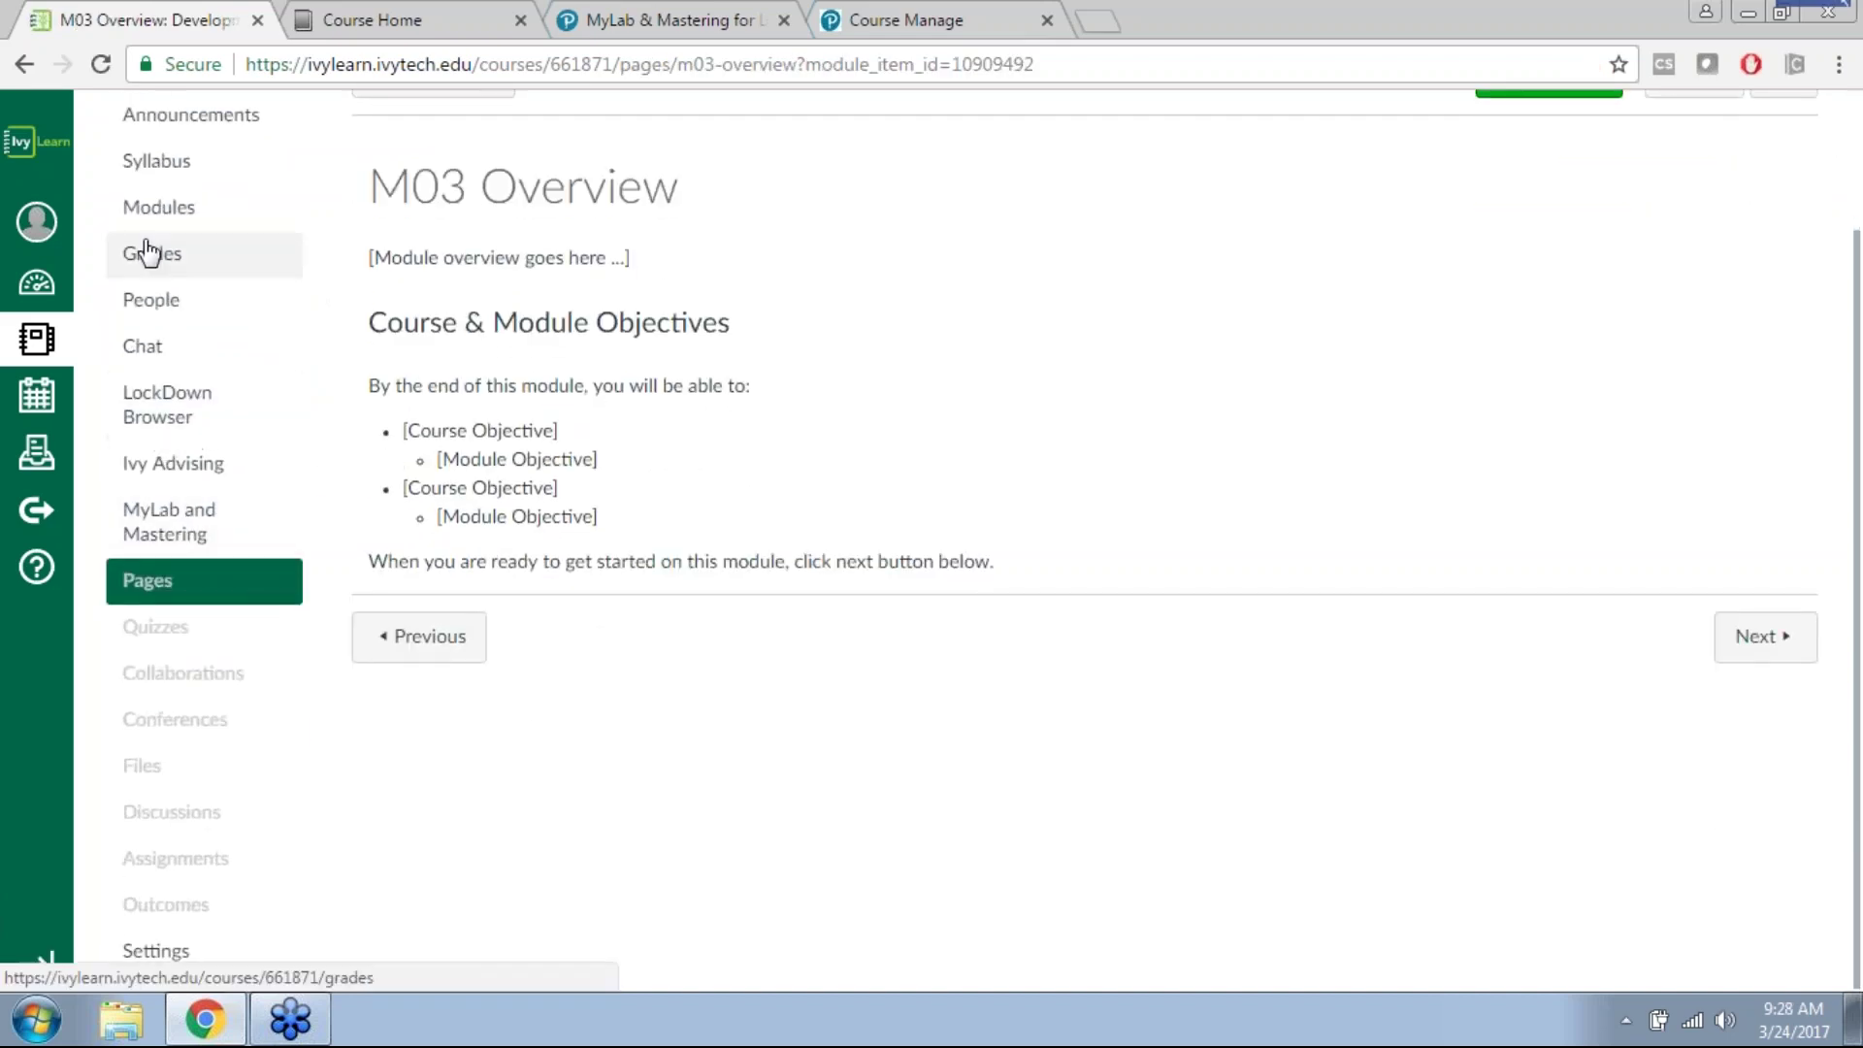
pyautogui.click(150, 209)
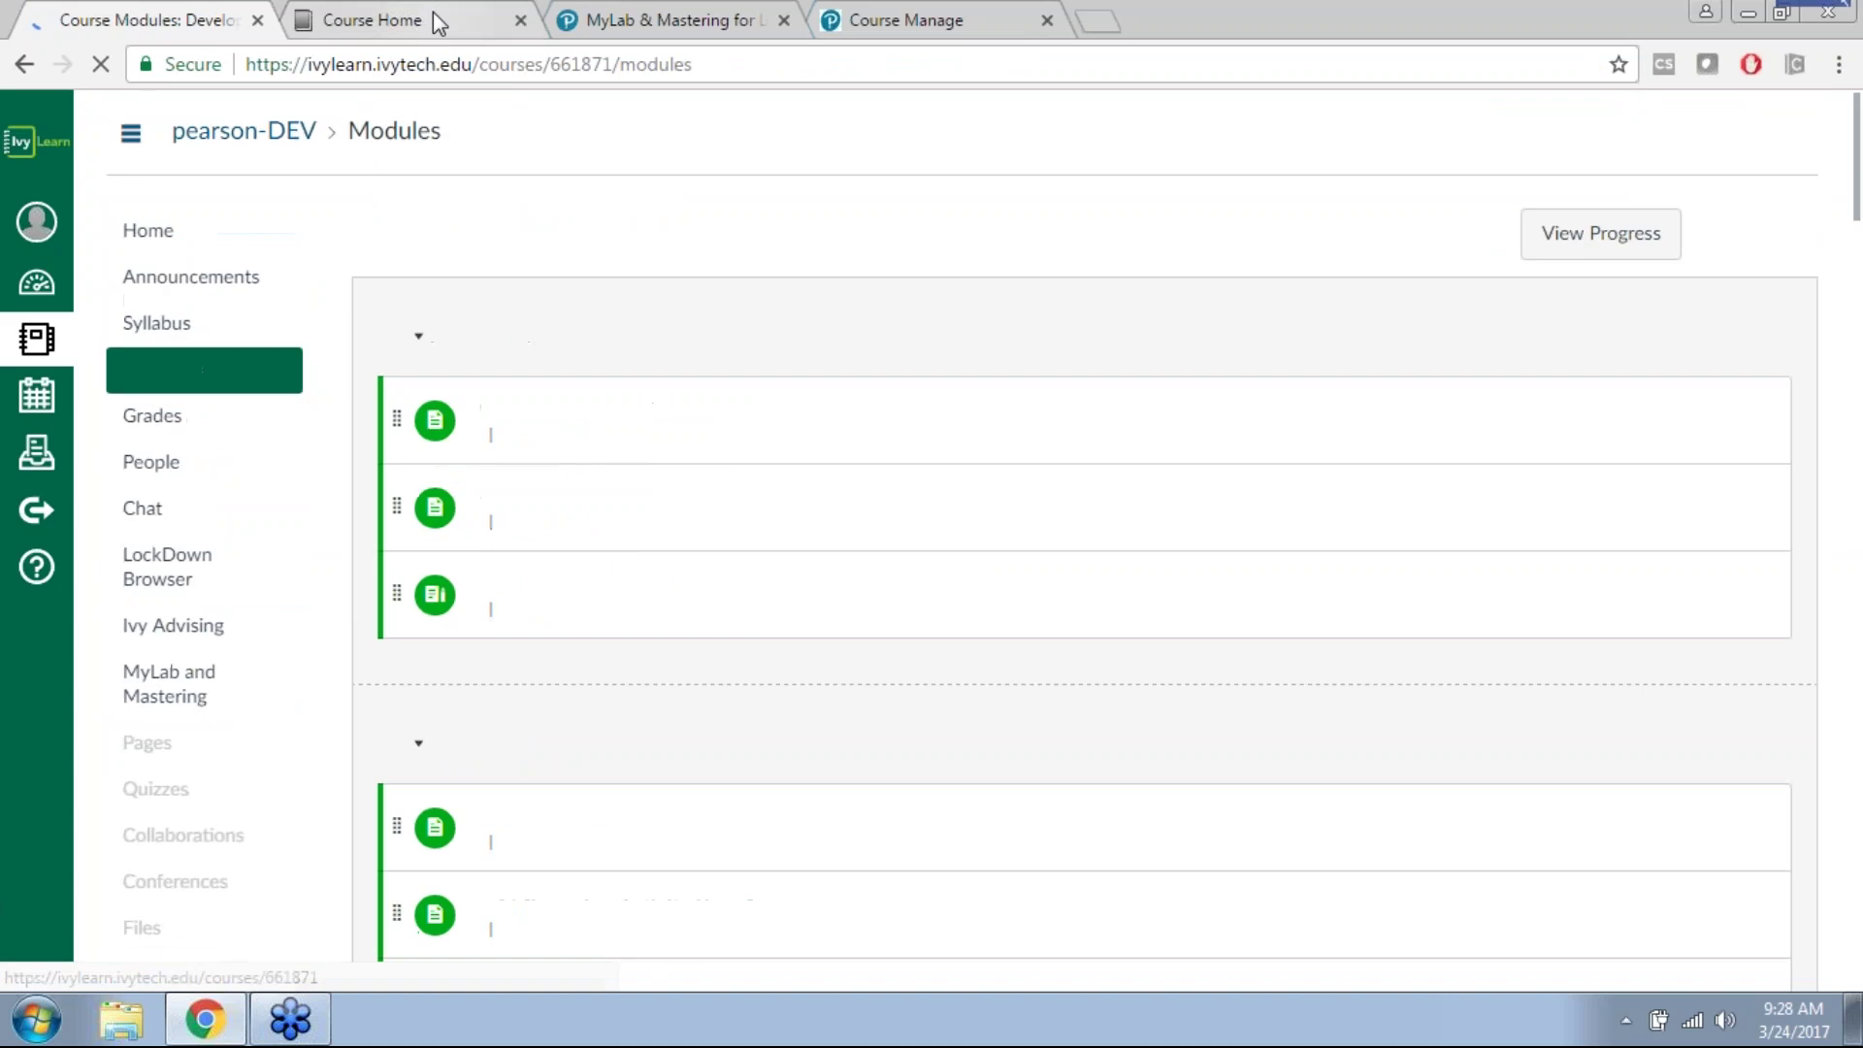
# Step: Close other browser tabs, revisit Course Home and MyLab and Mastering, then open MyAccountingLab All Assignments
pyautogui.rightClick(189, 14)
pyautogui.click(388, 246)
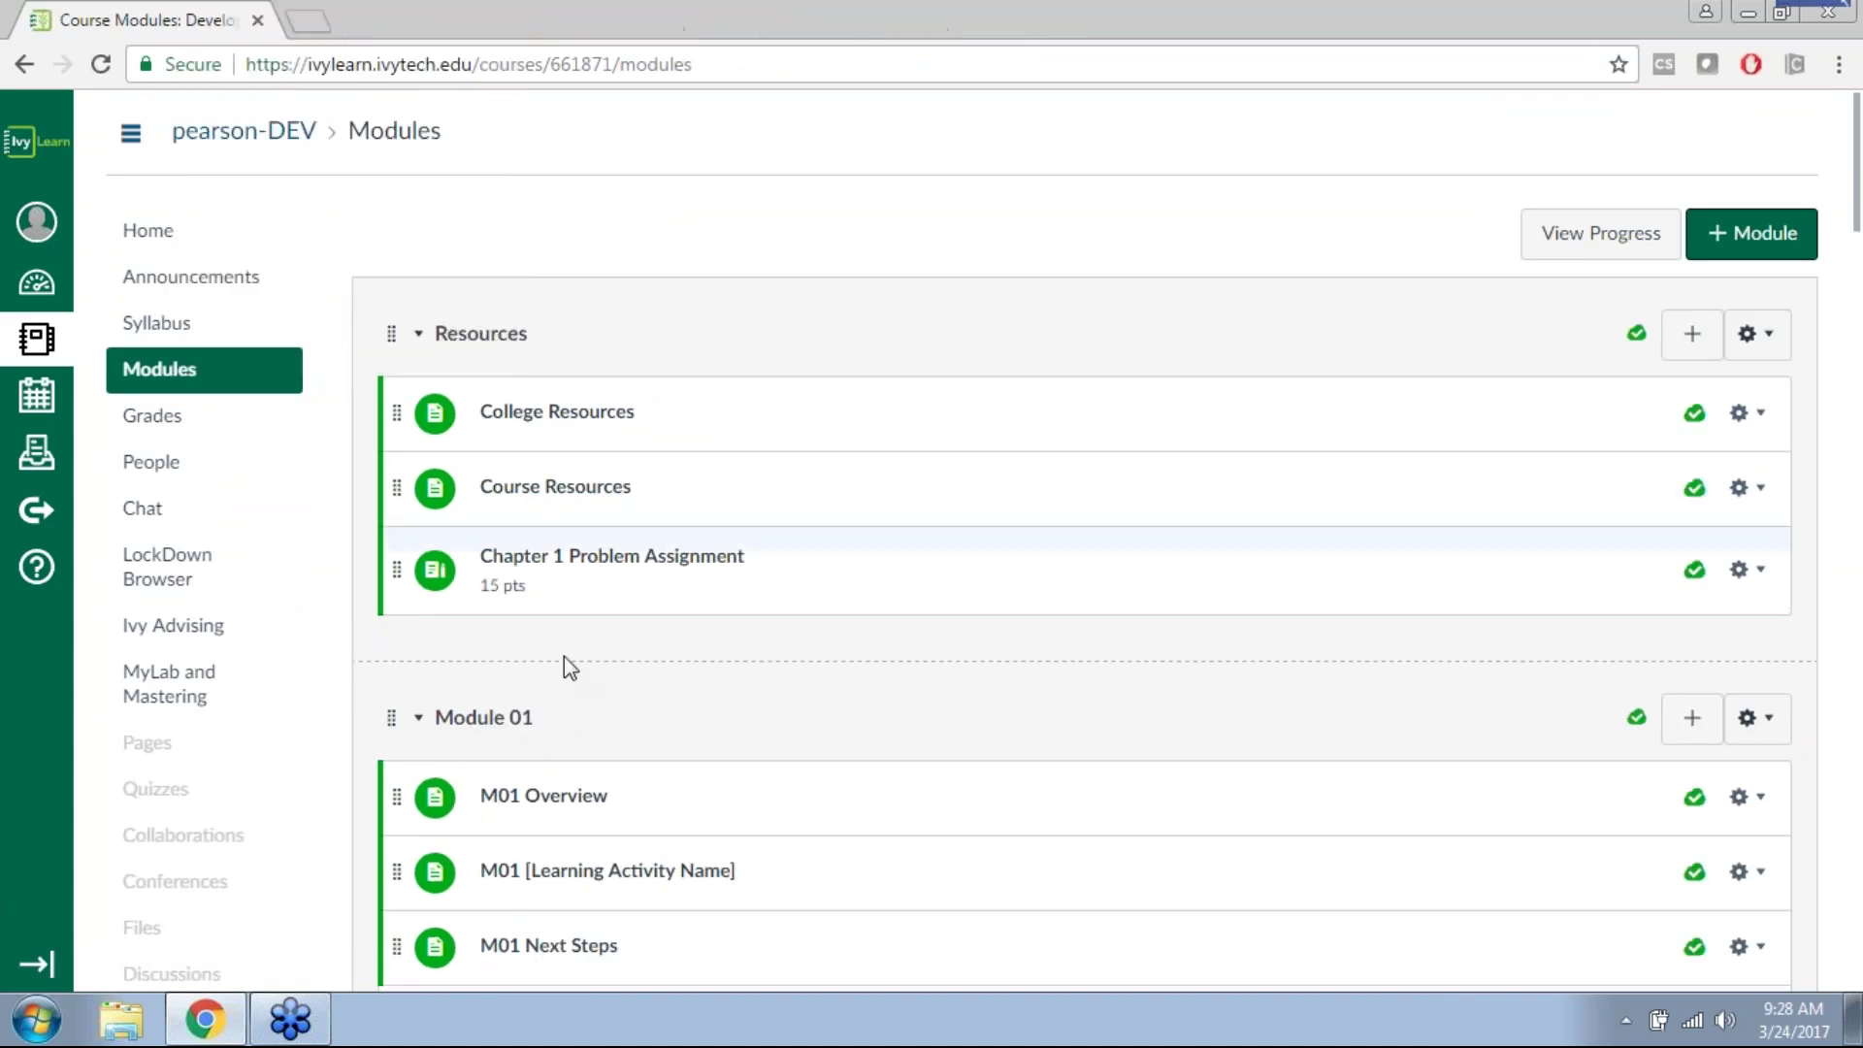
pyautogui.scroll(-8, 565, 666)
pyautogui.click(603, 648)
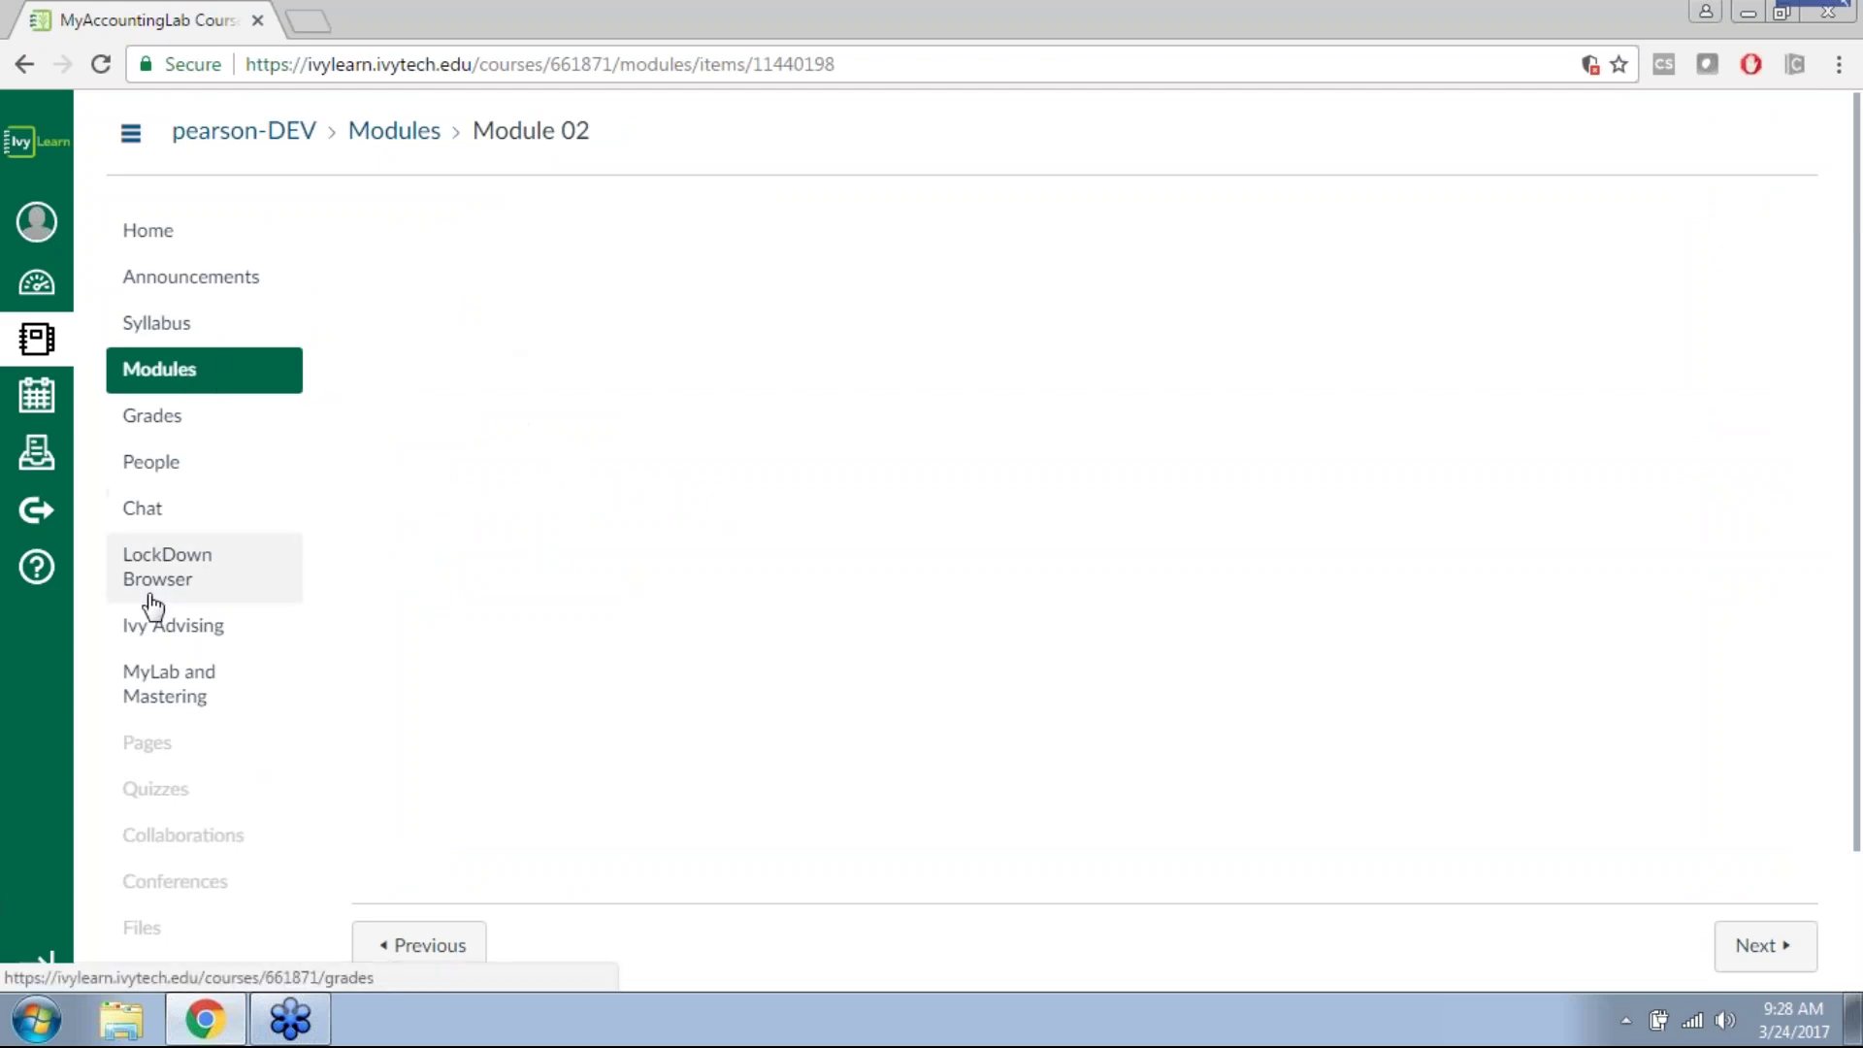
pyautogui.click(165, 682)
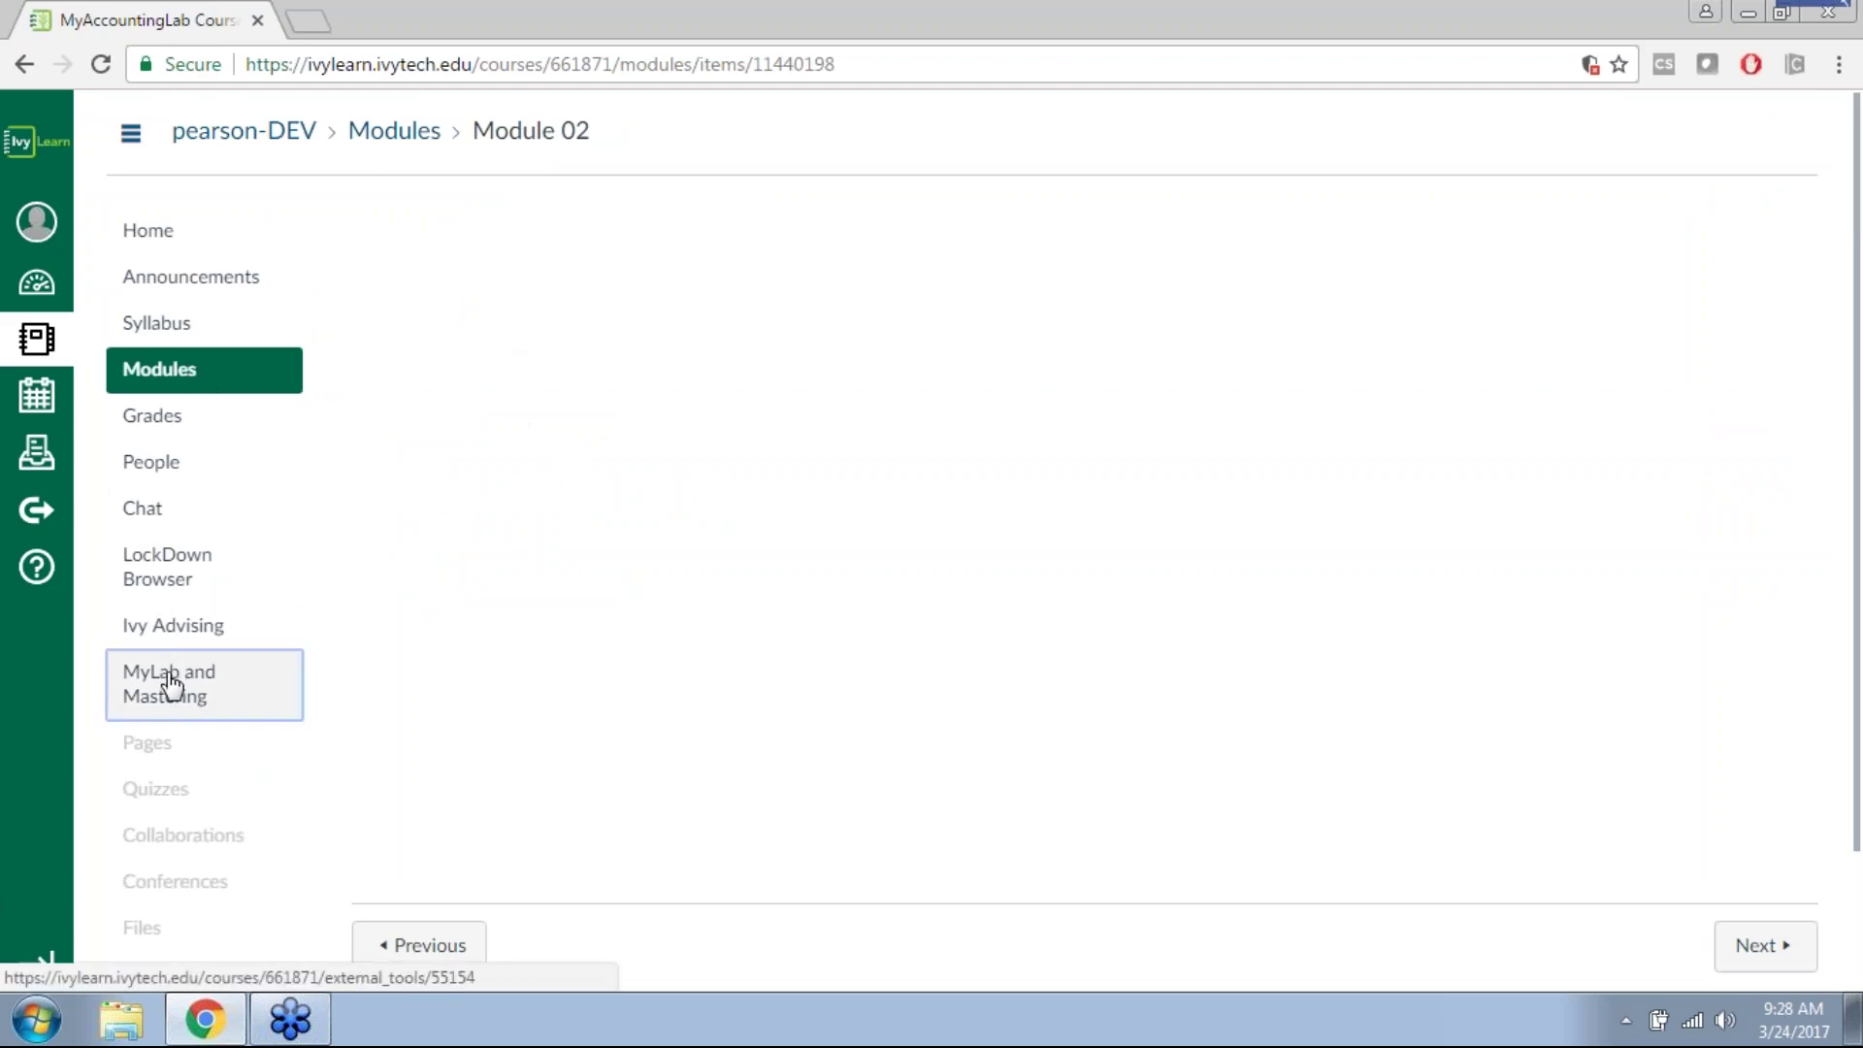
pyautogui.click(178, 371)
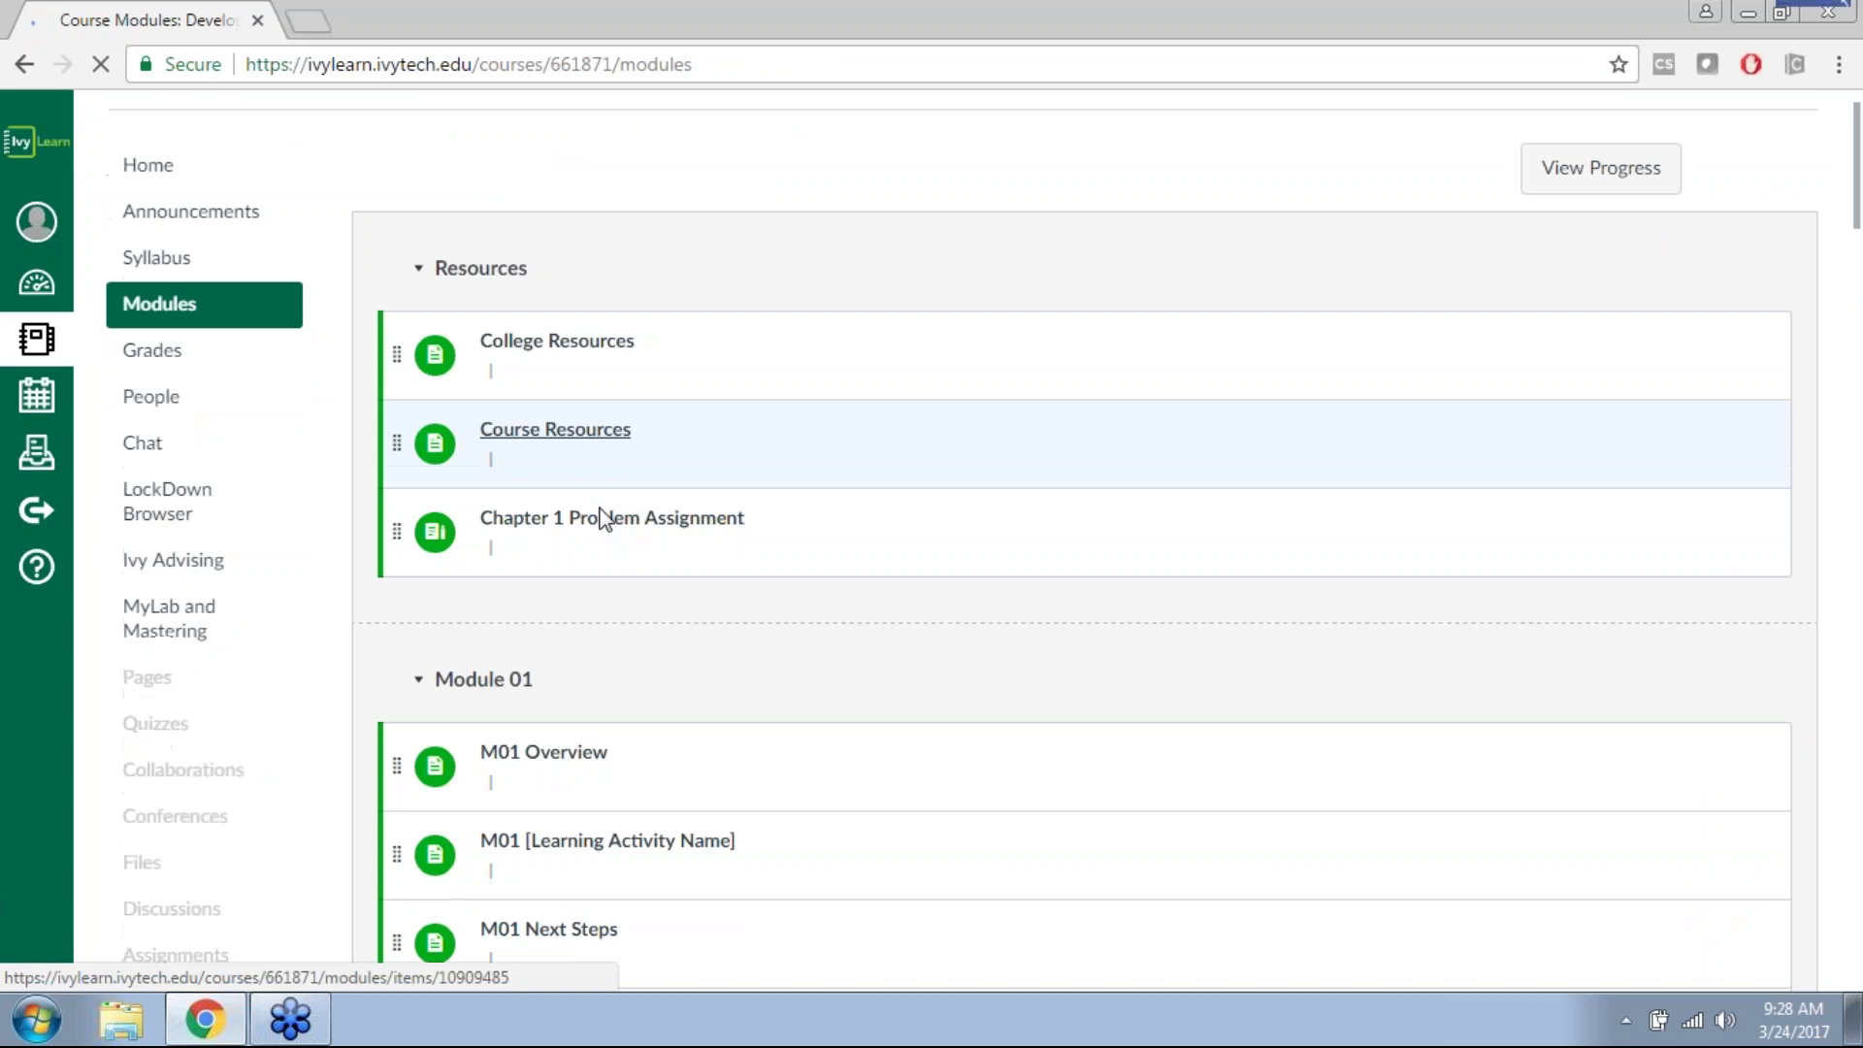
pyautogui.scroll(-6, 601, 519)
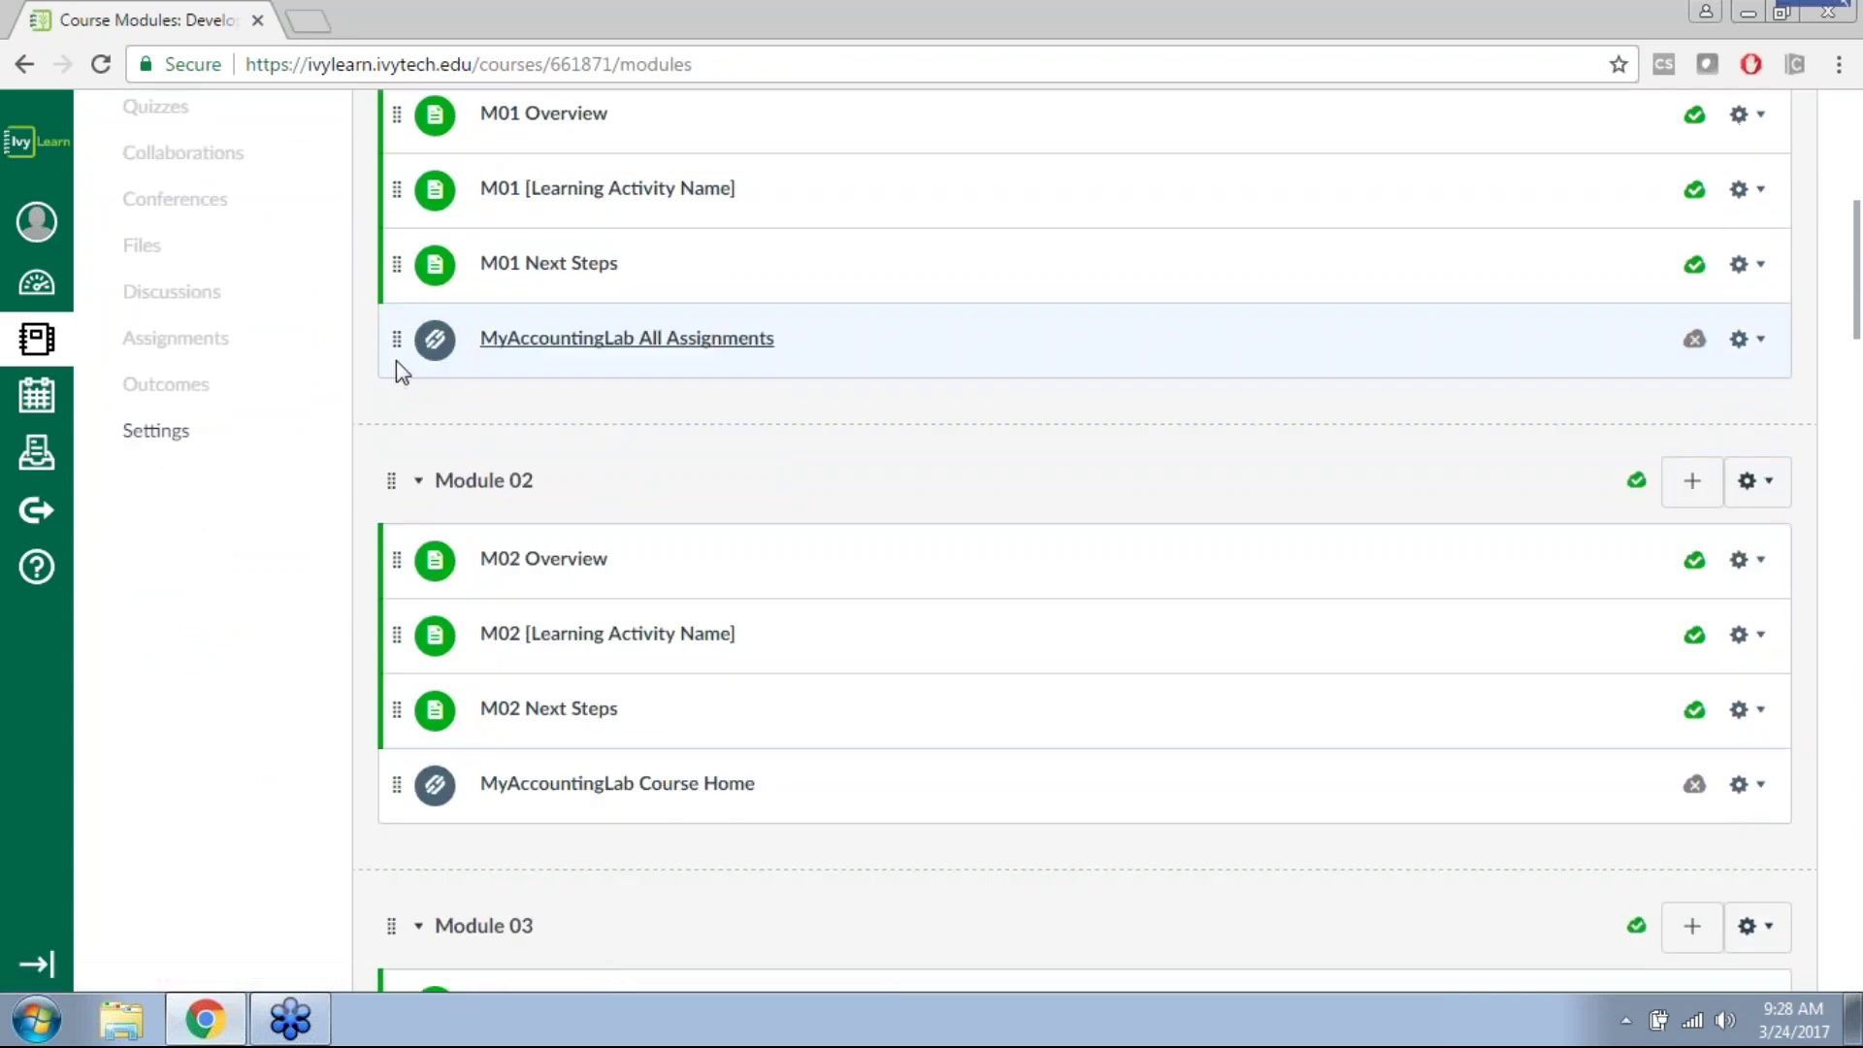
pyautogui.click(598, 339)
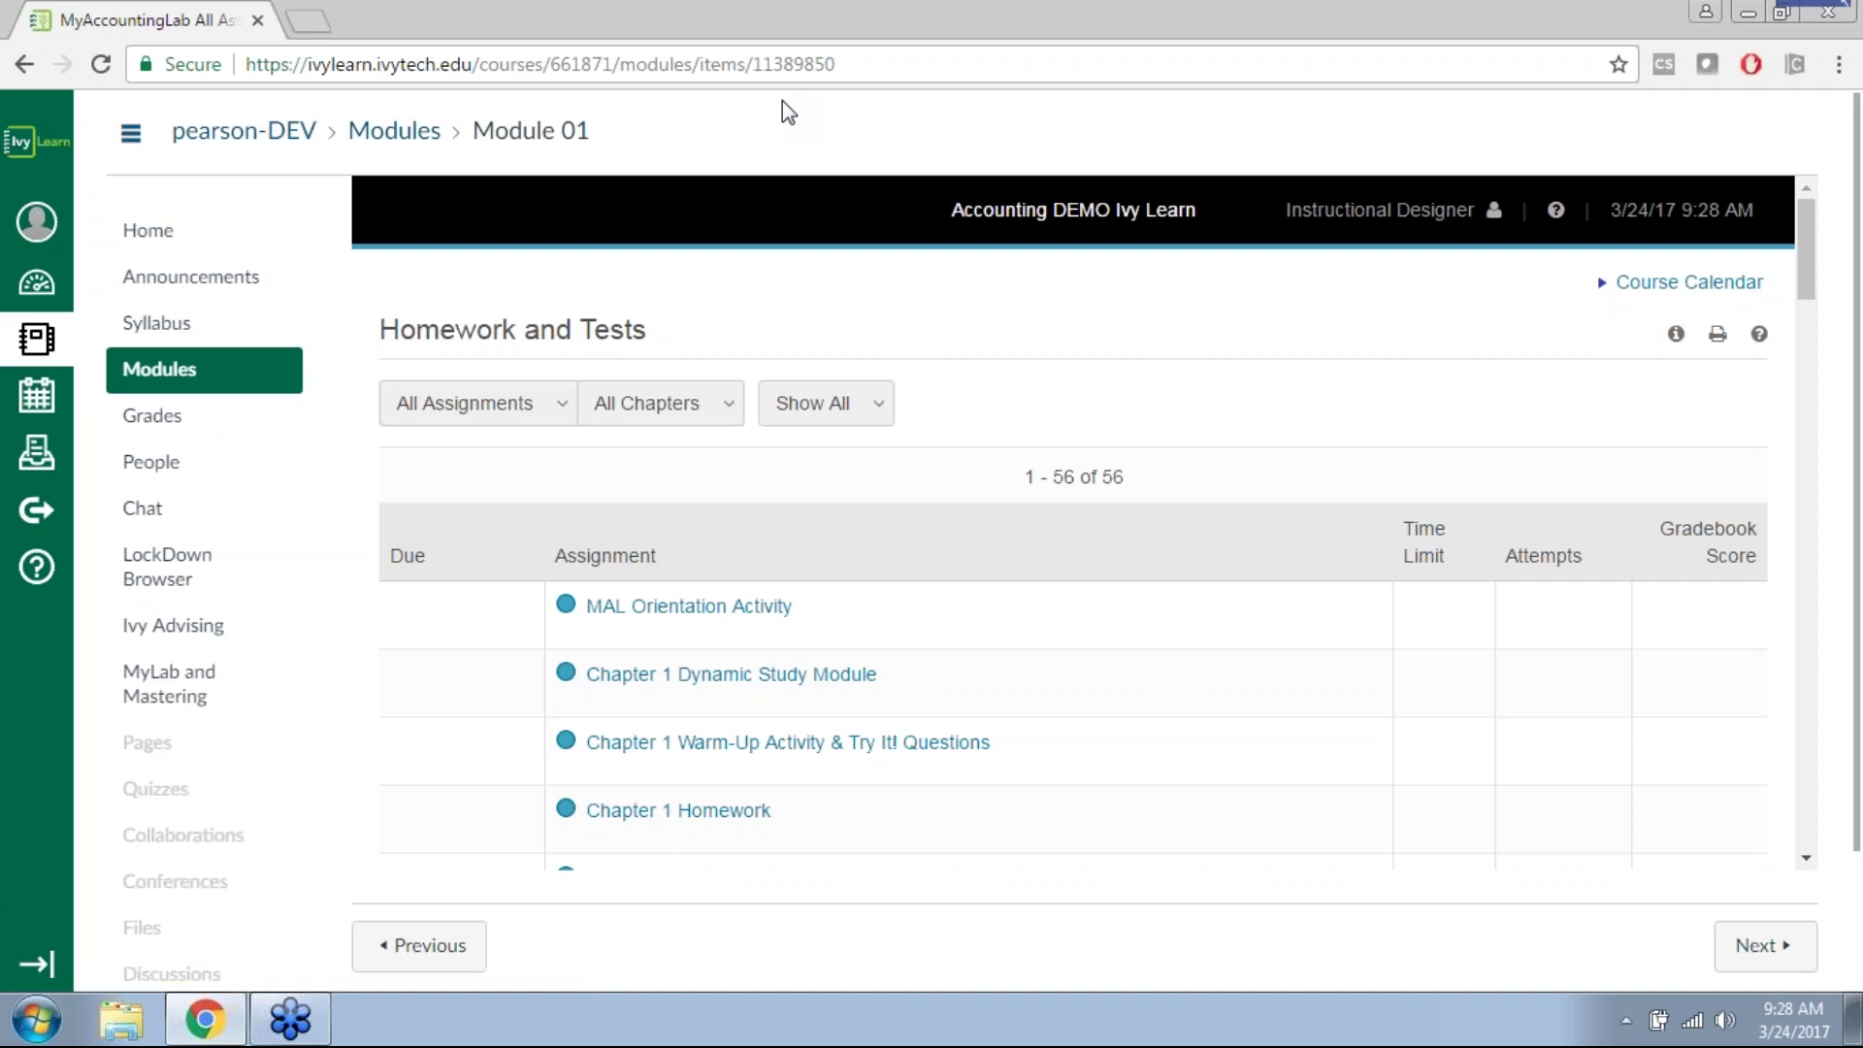
# Step: Review the 56-assignment Homework and Tests list, then go to the course Assignments page
pyautogui.scroll(-6, 873, 698)
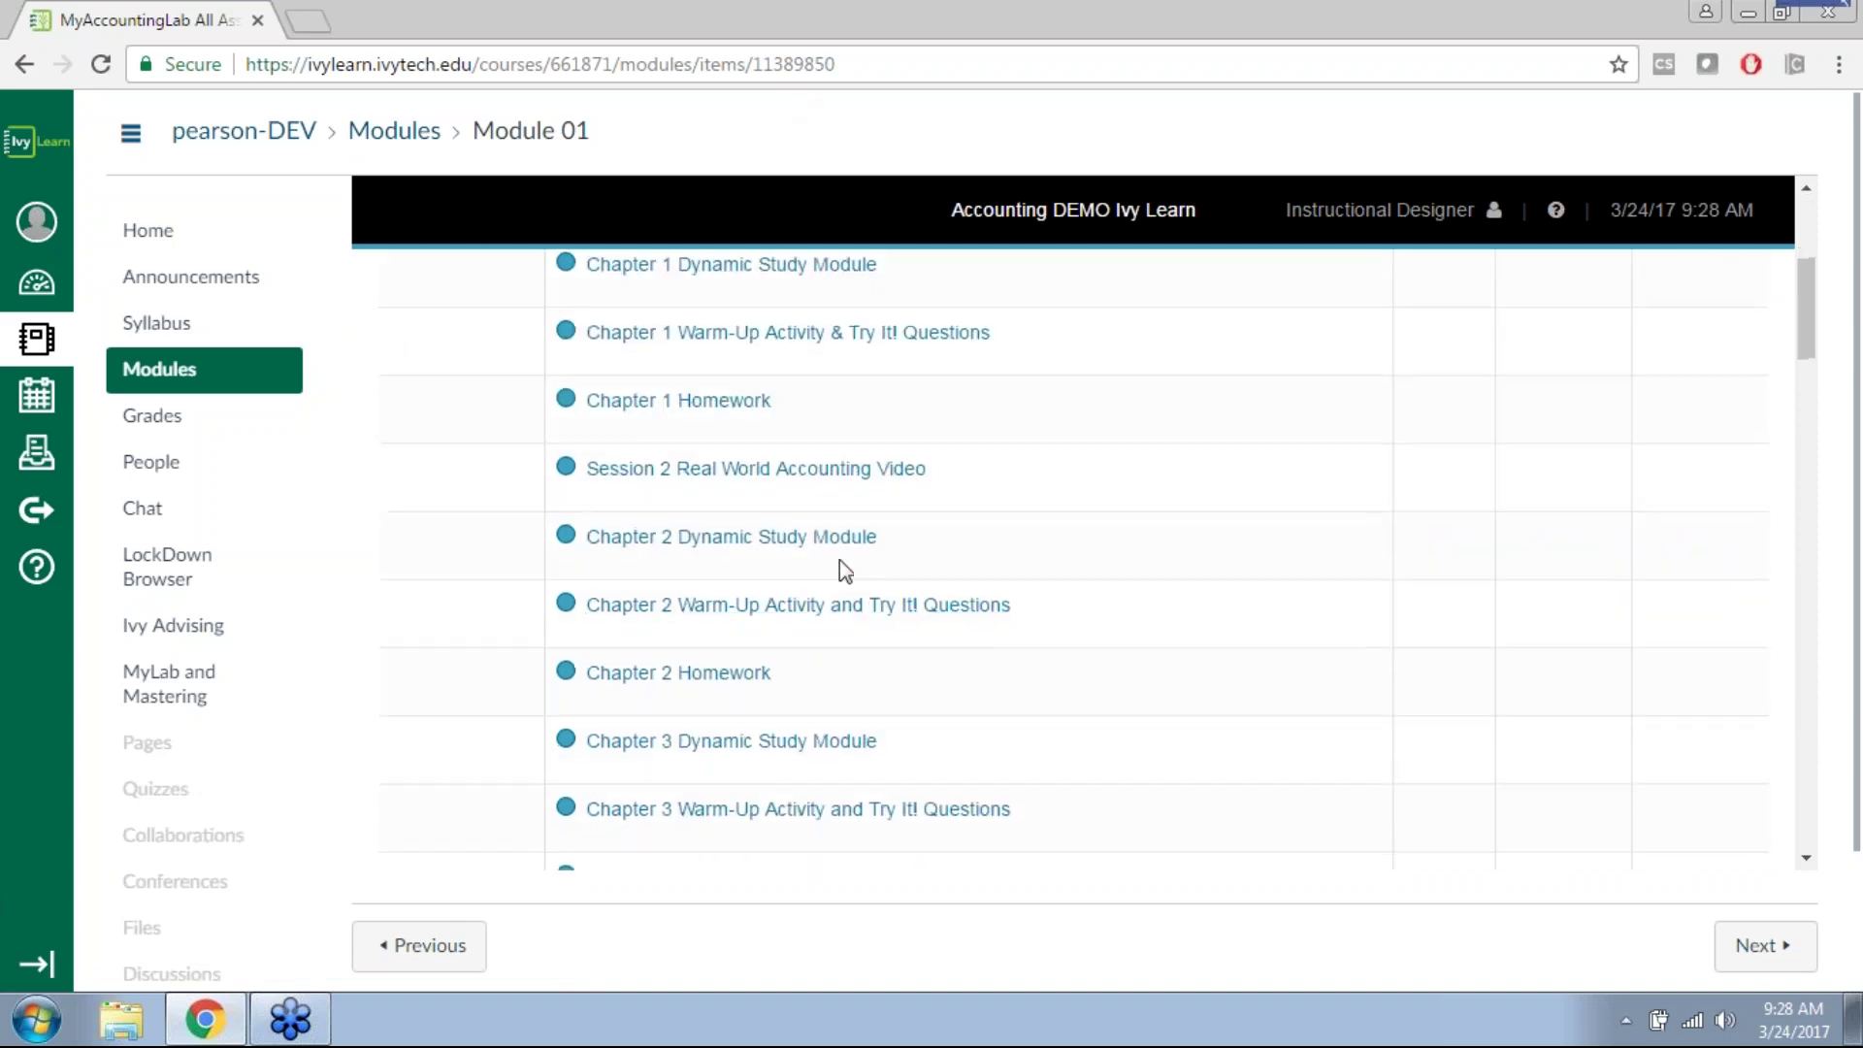
pyautogui.scroll(-14, 844, 567)
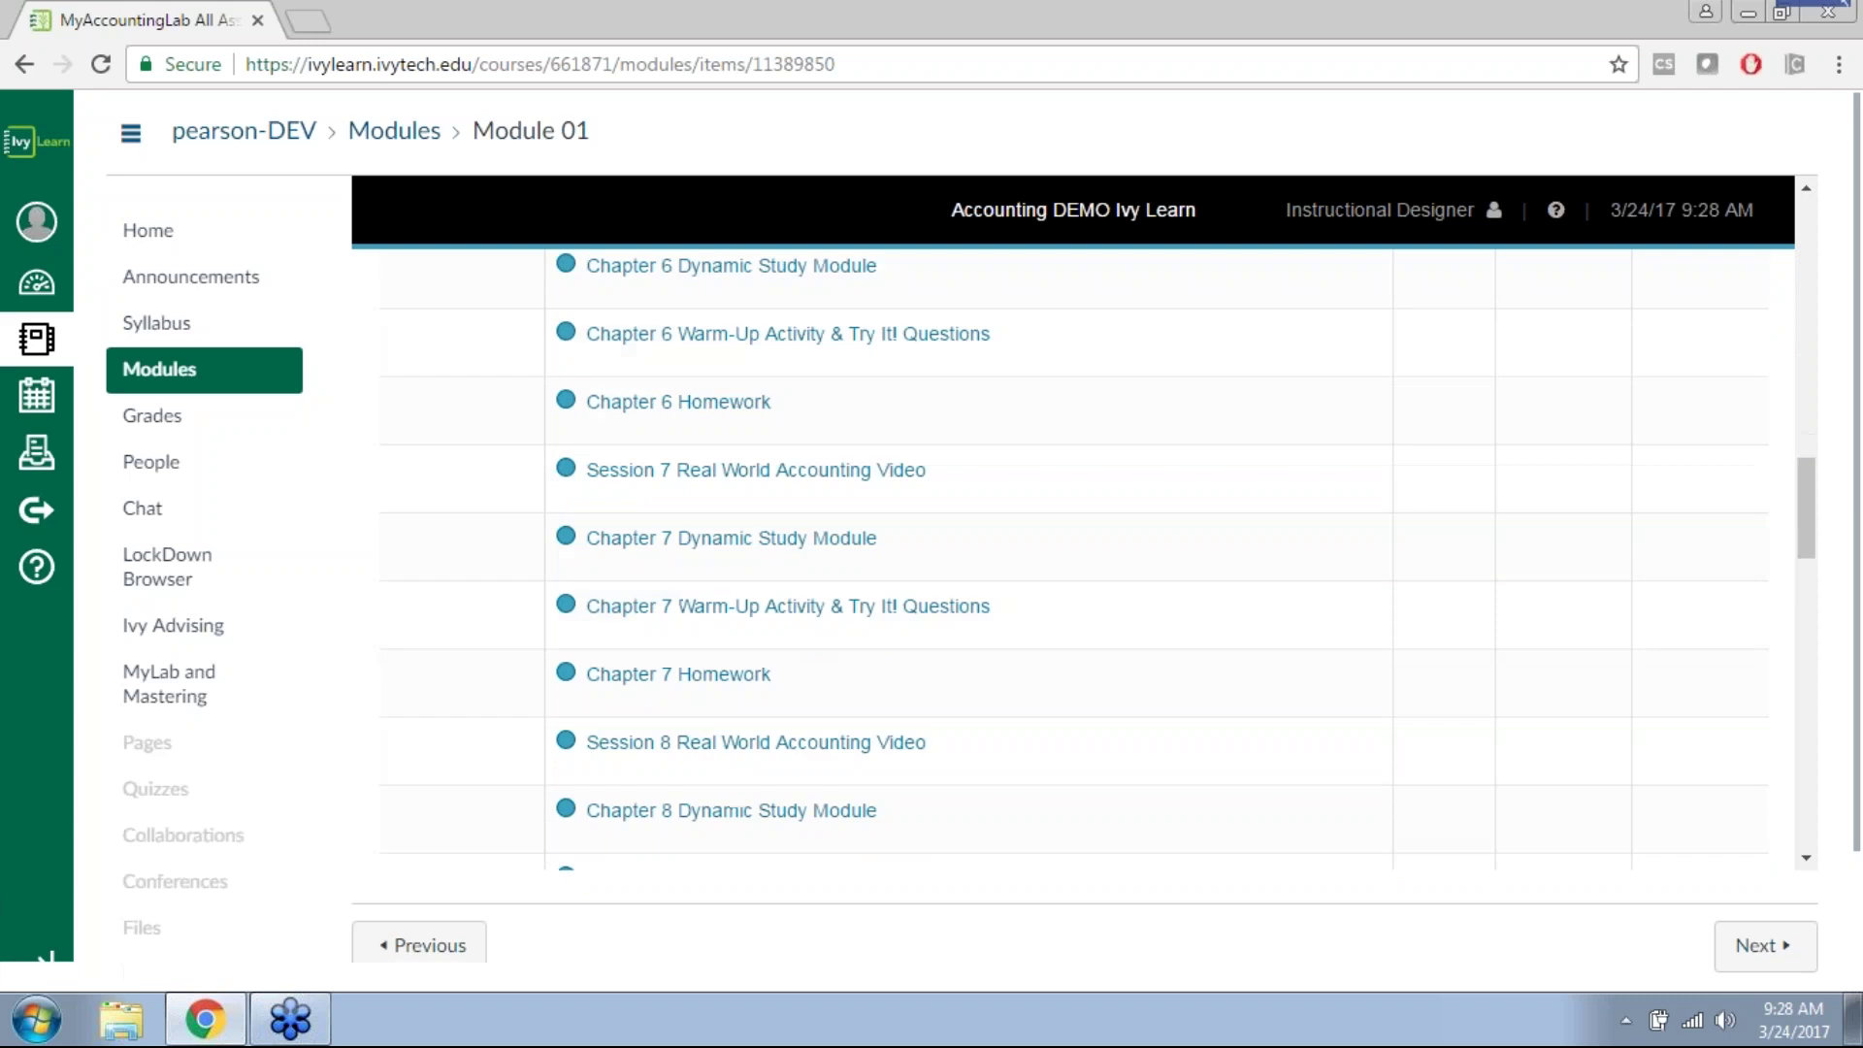
pyautogui.scroll(-15, 786, 379)
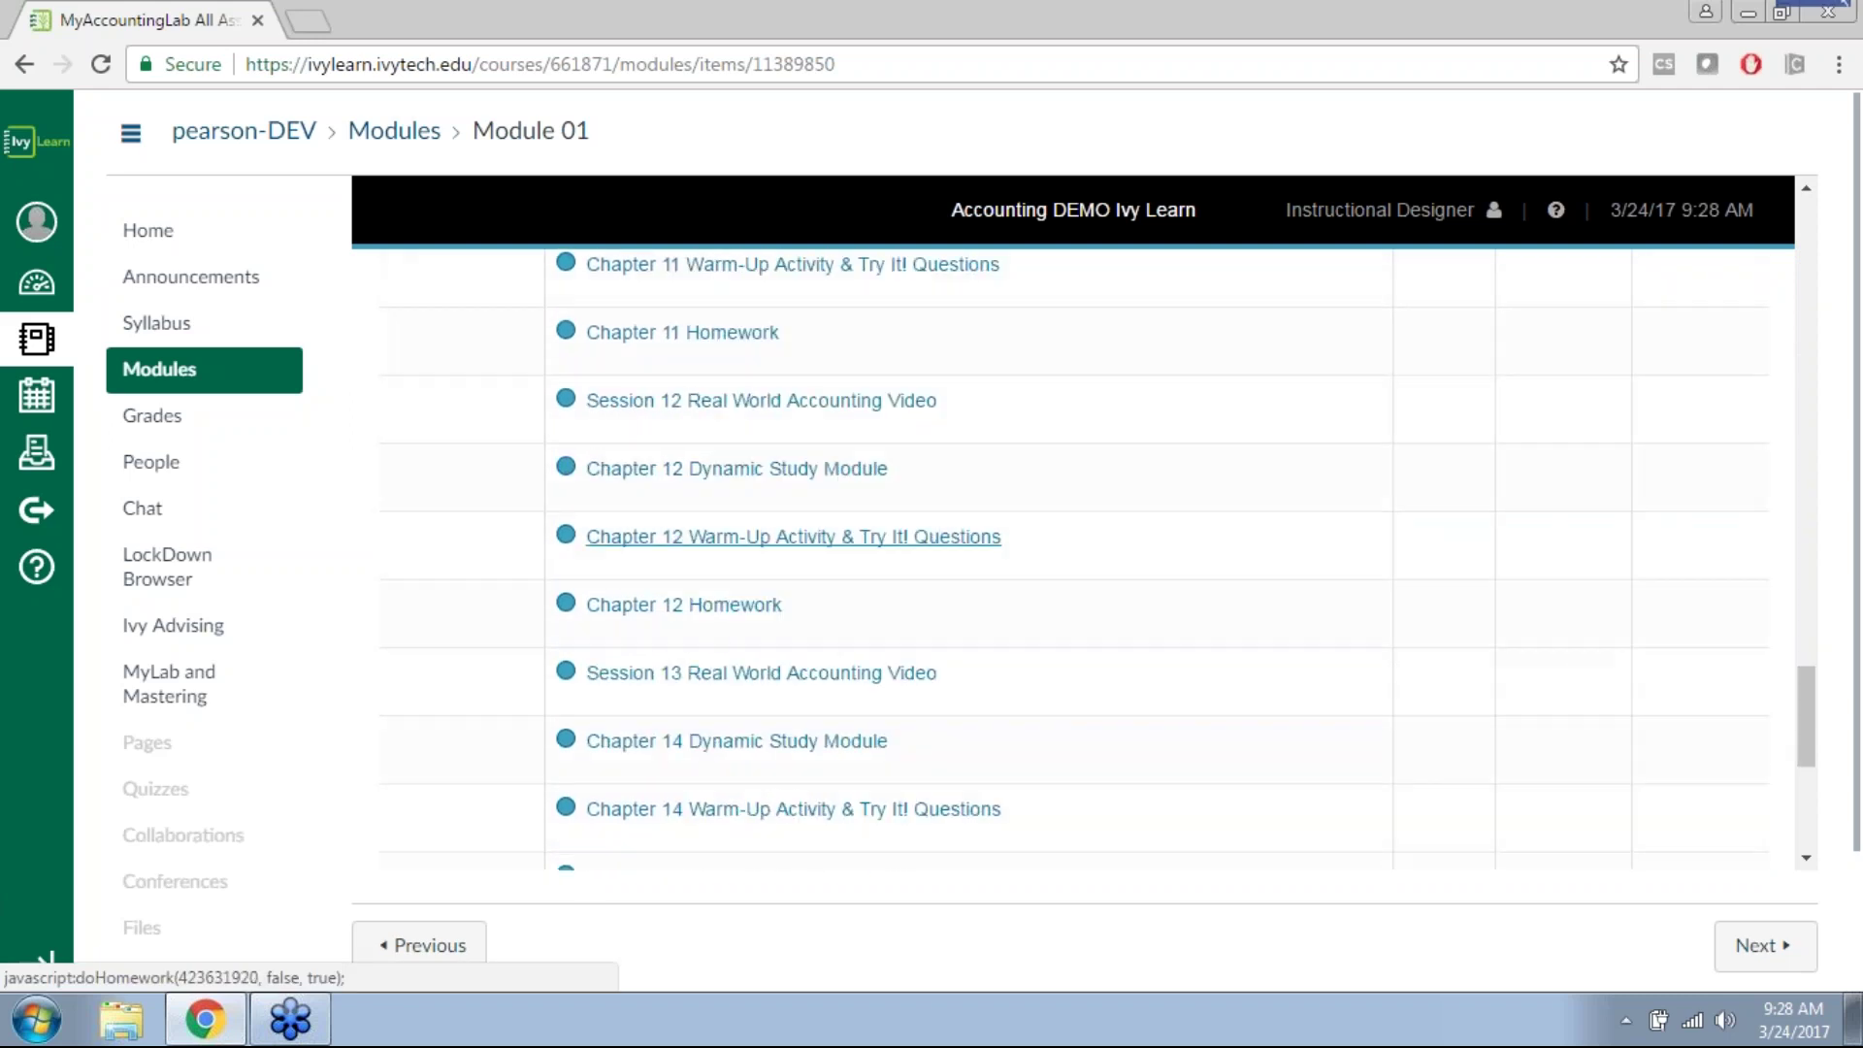
pyautogui.scroll(-3, 970, 563)
pyautogui.scroll(20, 970, 562)
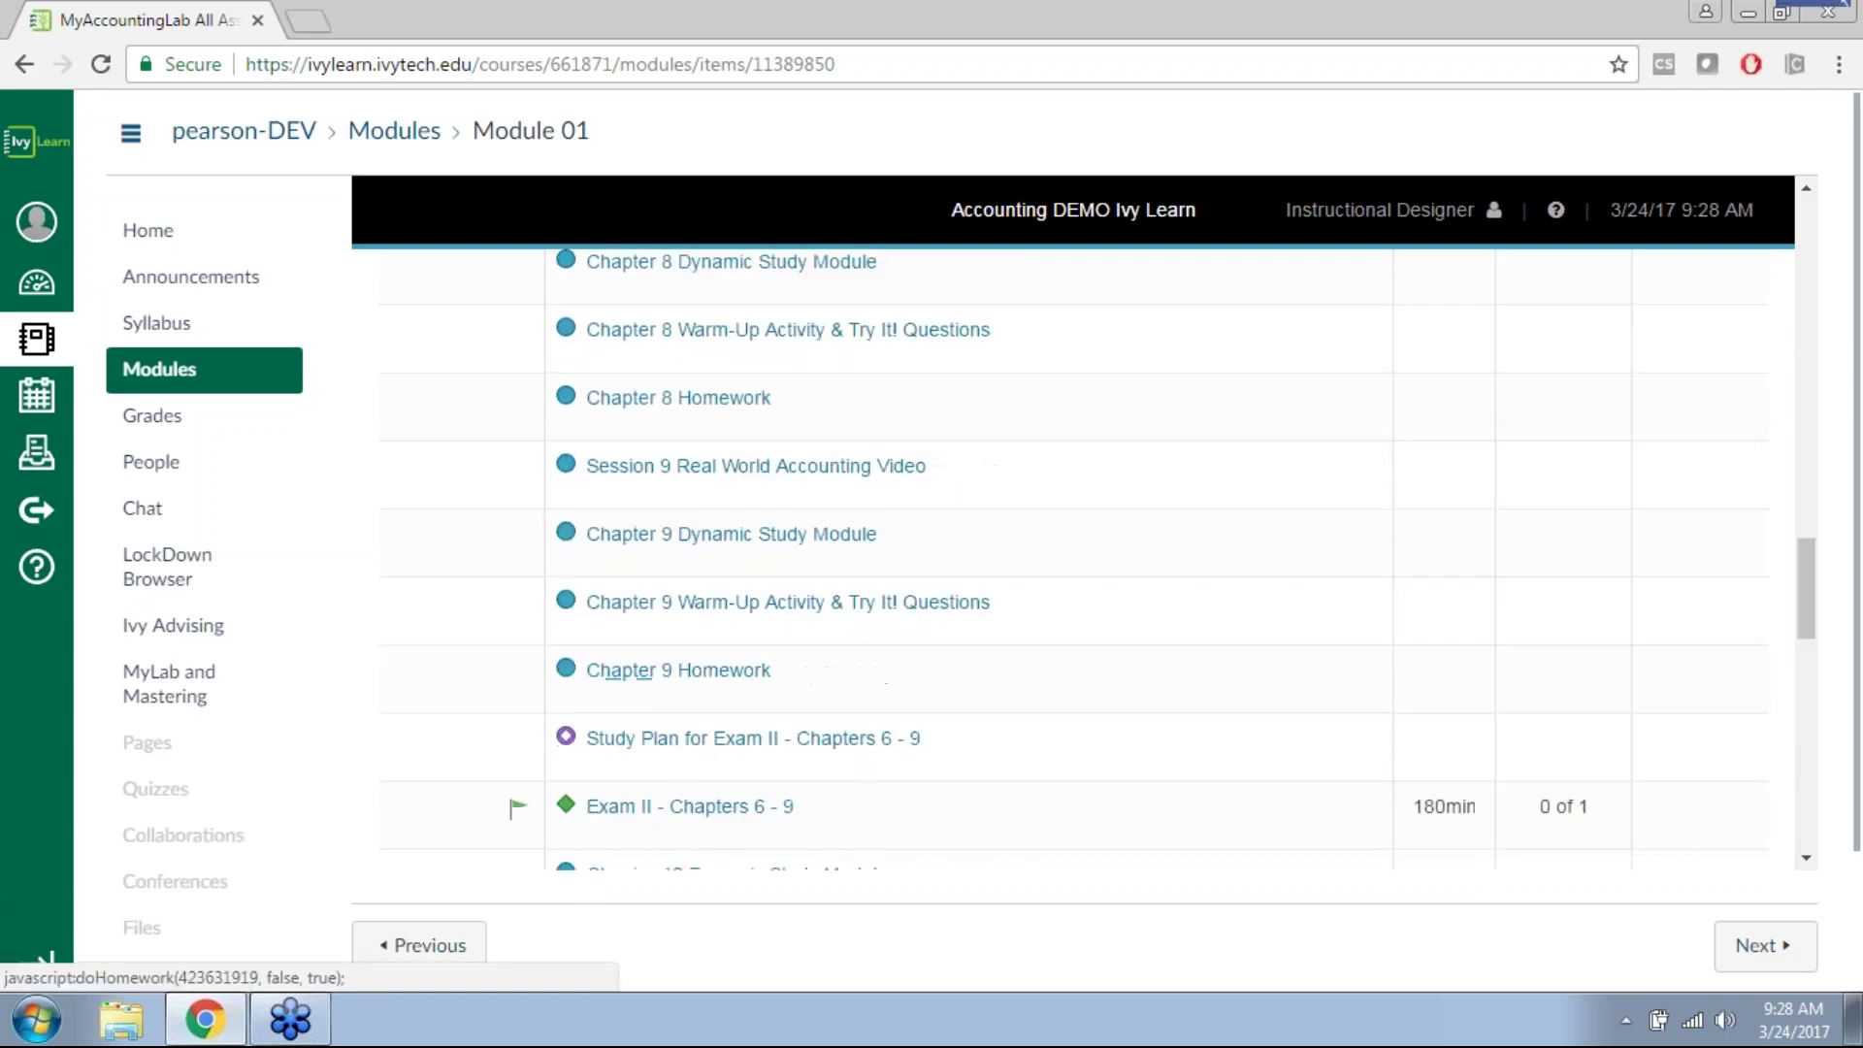
pyautogui.scroll(17, 815, 599)
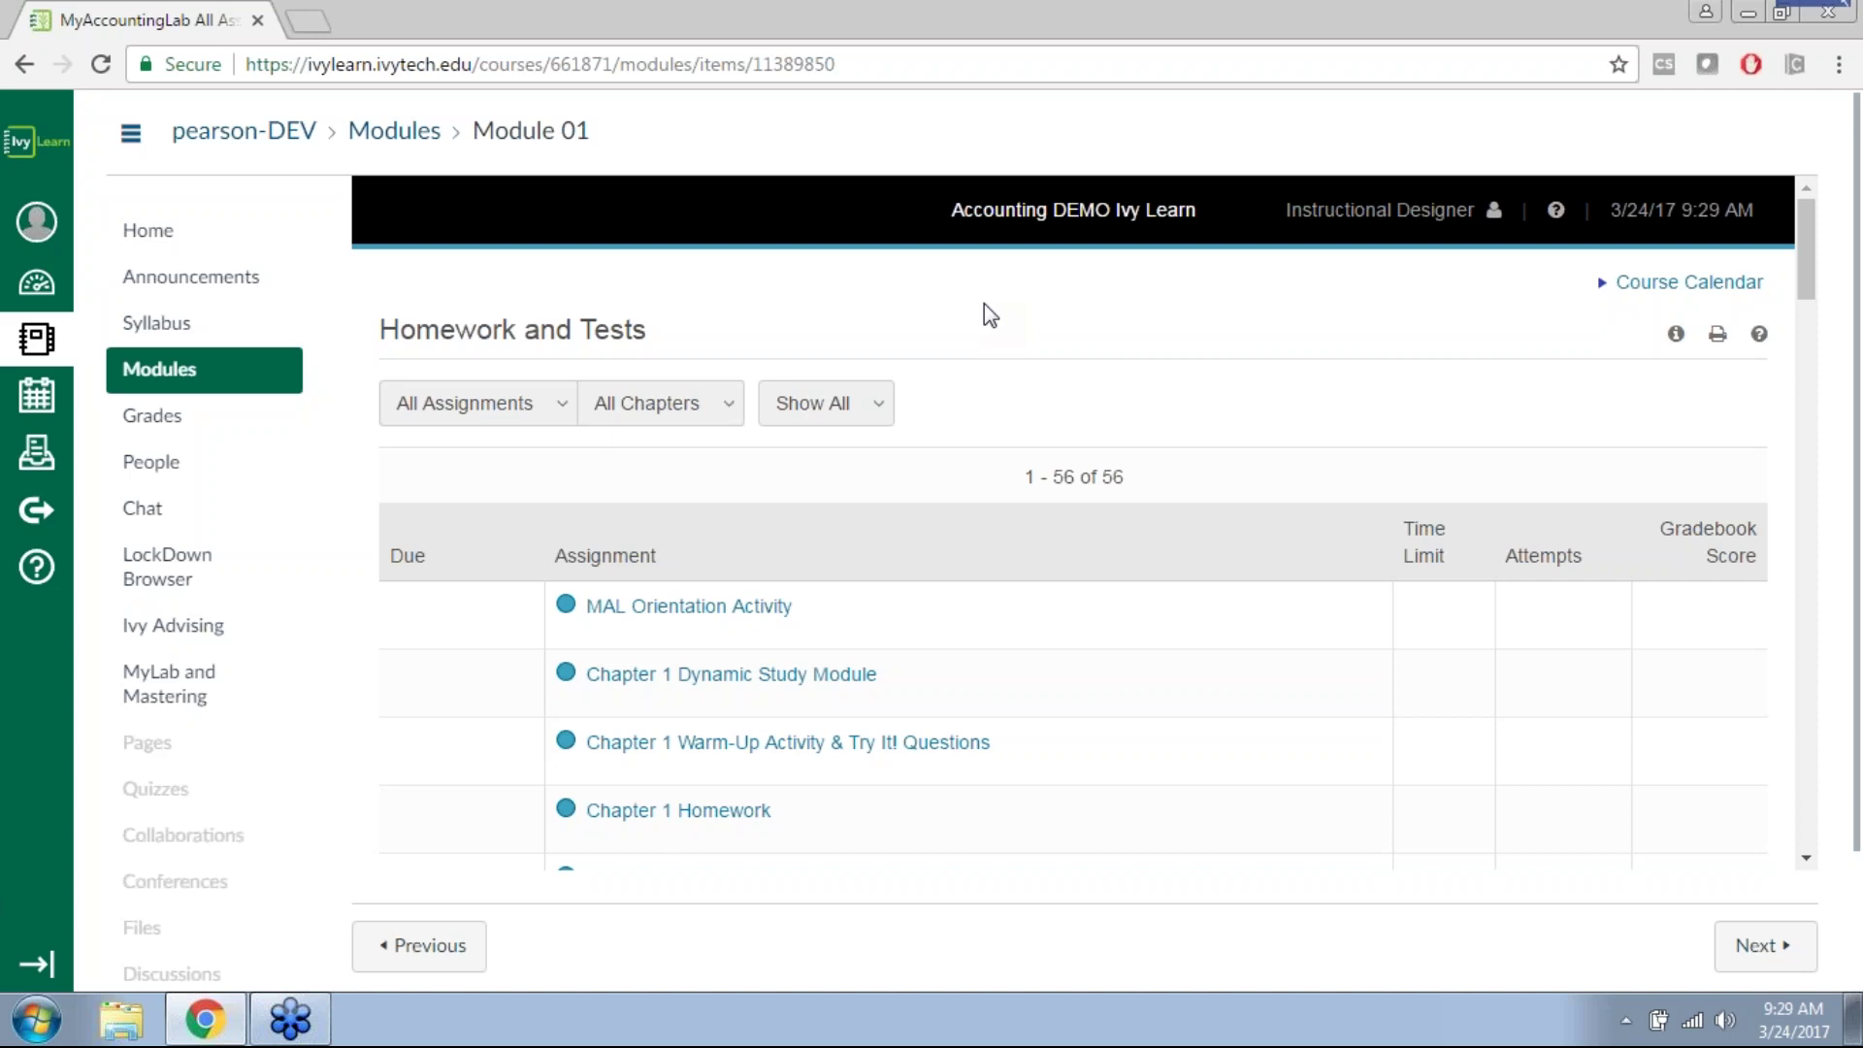
pyautogui.scroll(-2, 137, 782)
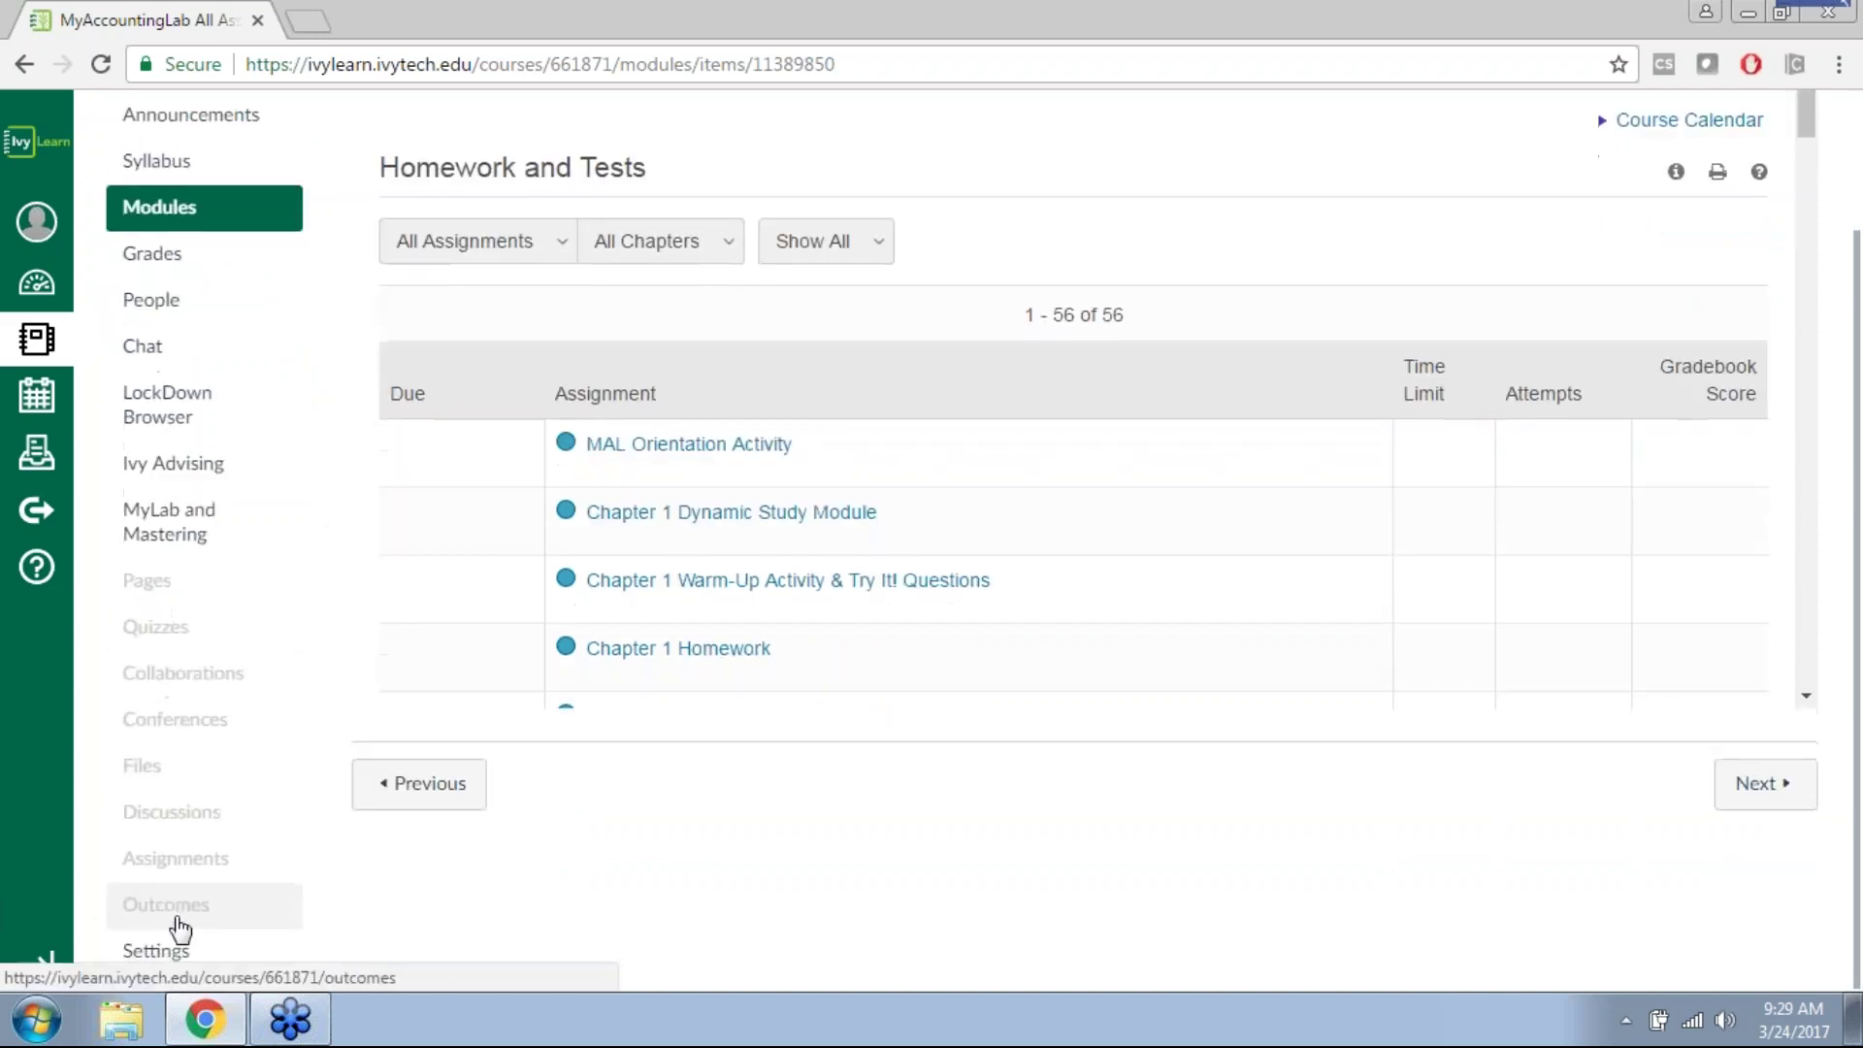
pyautogui.scroll(2, 1004, 350)
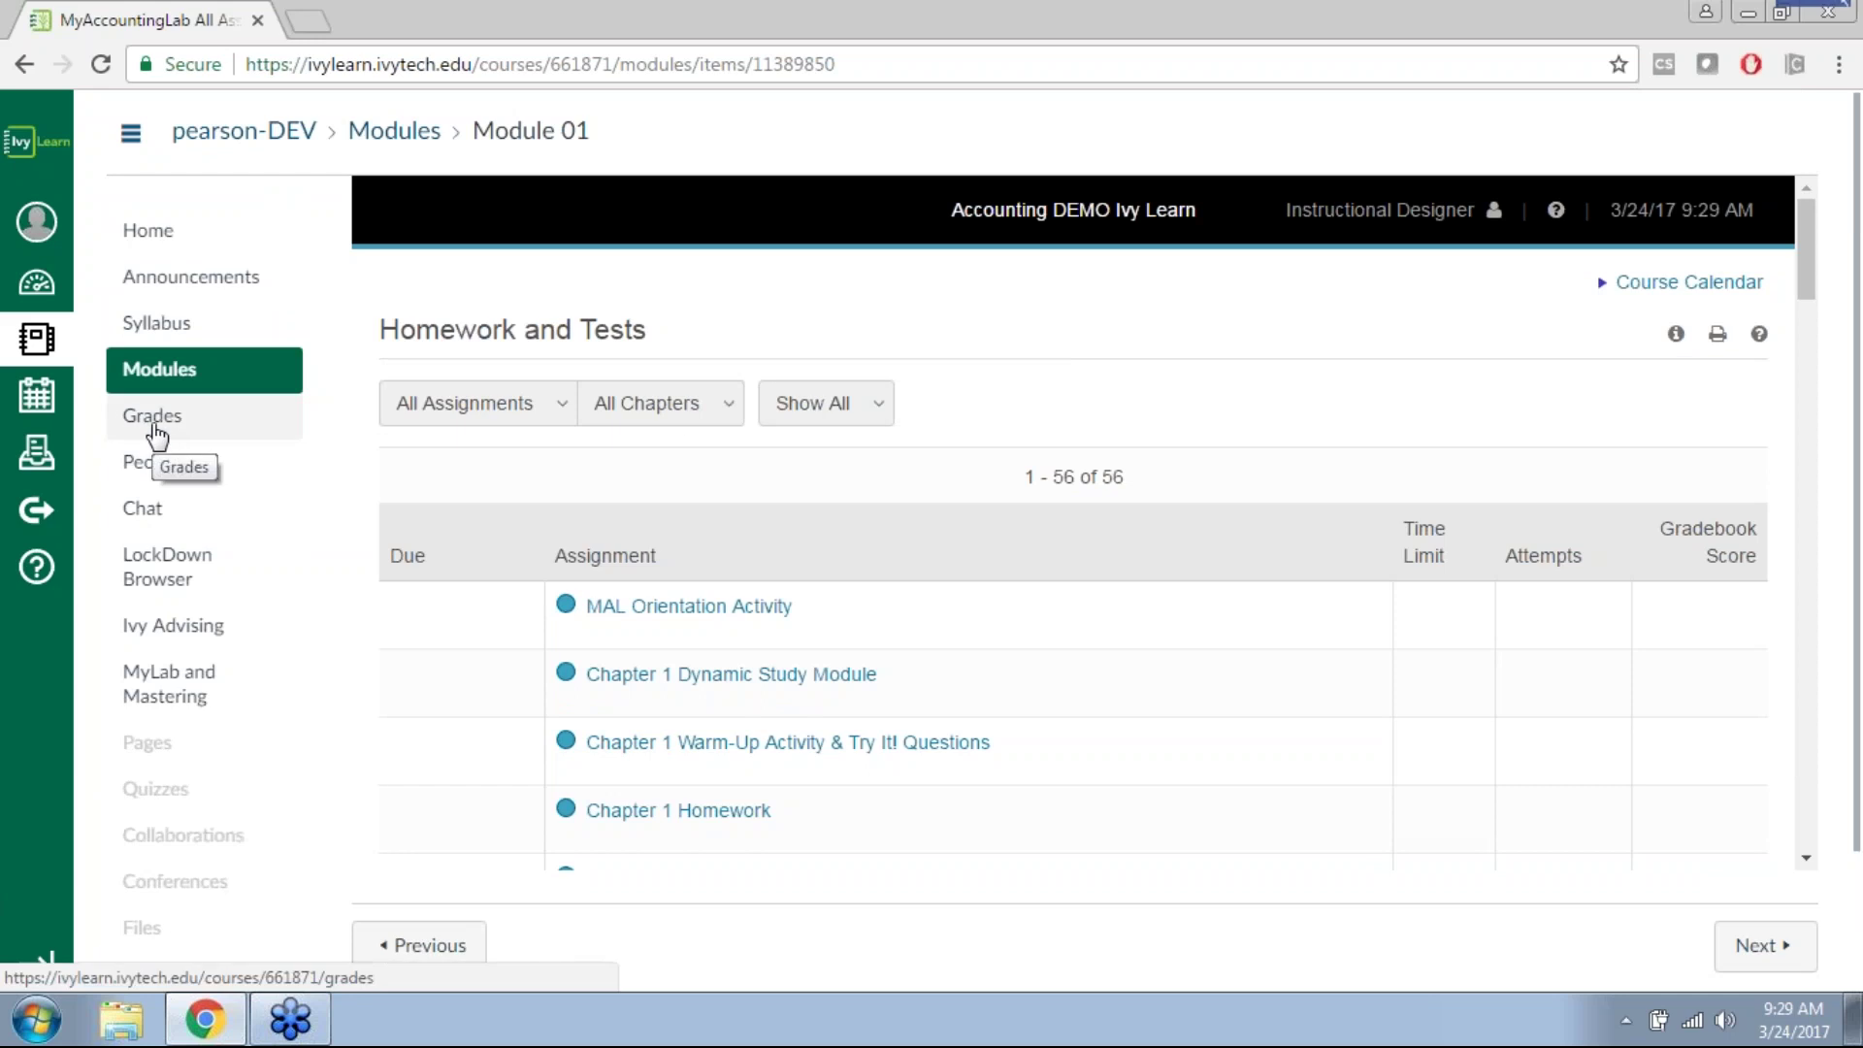
pyautogui.scroll(-2, 145, 505)
pyautogui.click(199, 862)
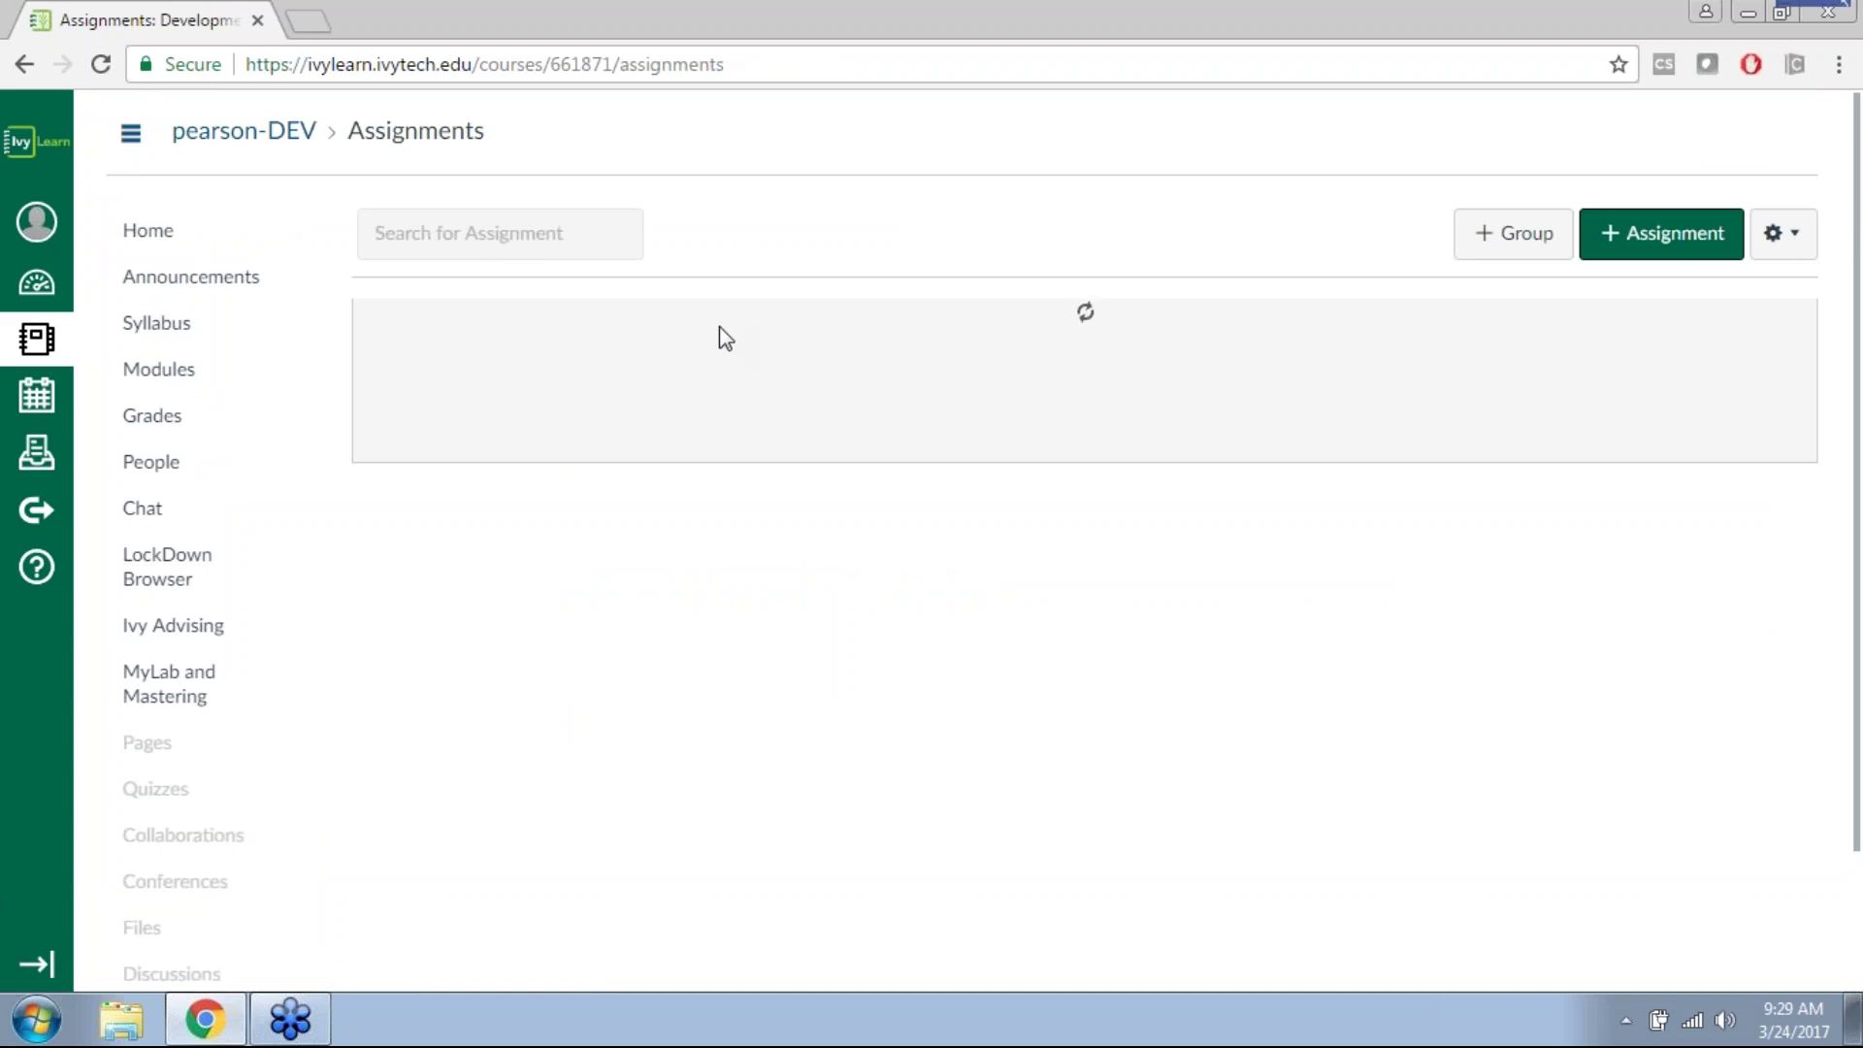
# Step: Move Chapter 1 Homework to the top of the Assignments group, then open MyLab and Mastering
pyautogui.scroll(-8, 582, 658)
pyautogui.scroll(20, 588, 659)
pyautogui.scroll(-8, 582, 653)
pyautogui.scroll(8, 558, 609)
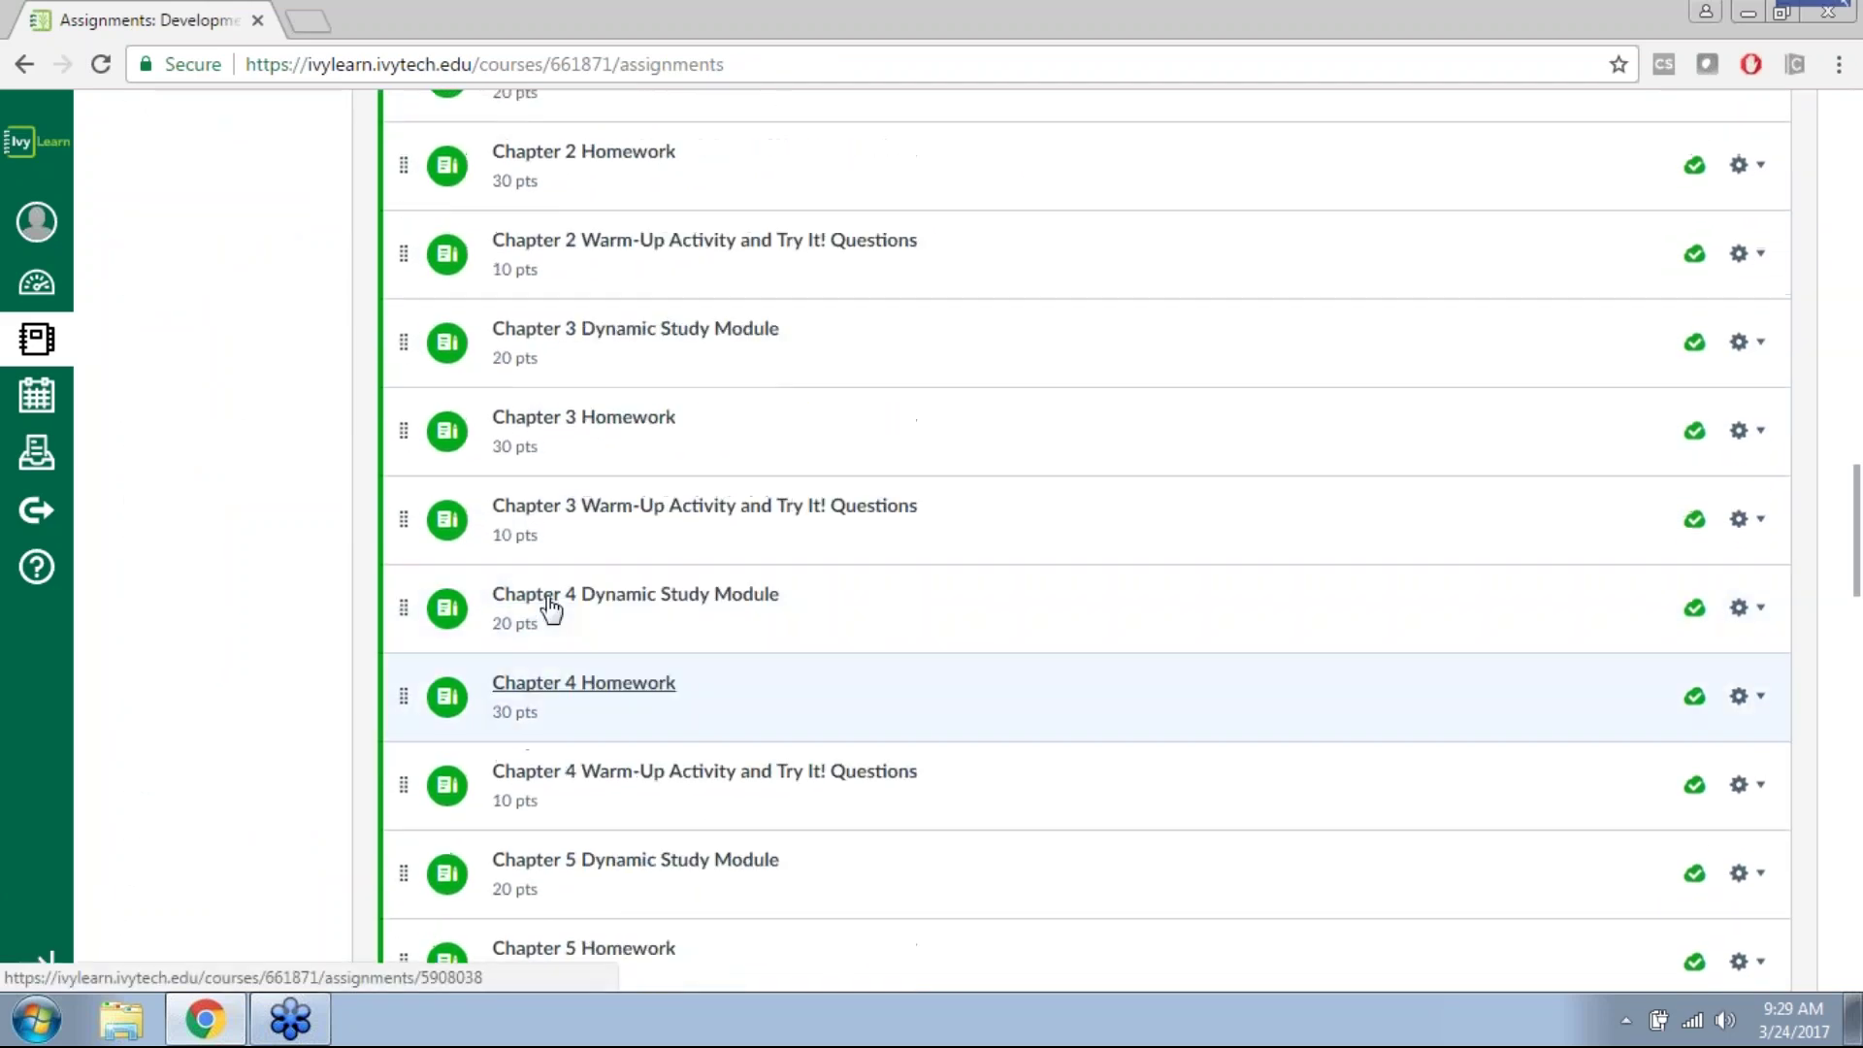
pyautogui.scroll(6, 718, 456)
pyautogui.scroll(-1, 715, 460)
pyautogui.scroll(-2, 408, 514)
pyautogui.moveTo(404, 499); pyautogui.dragTo(456, 242)
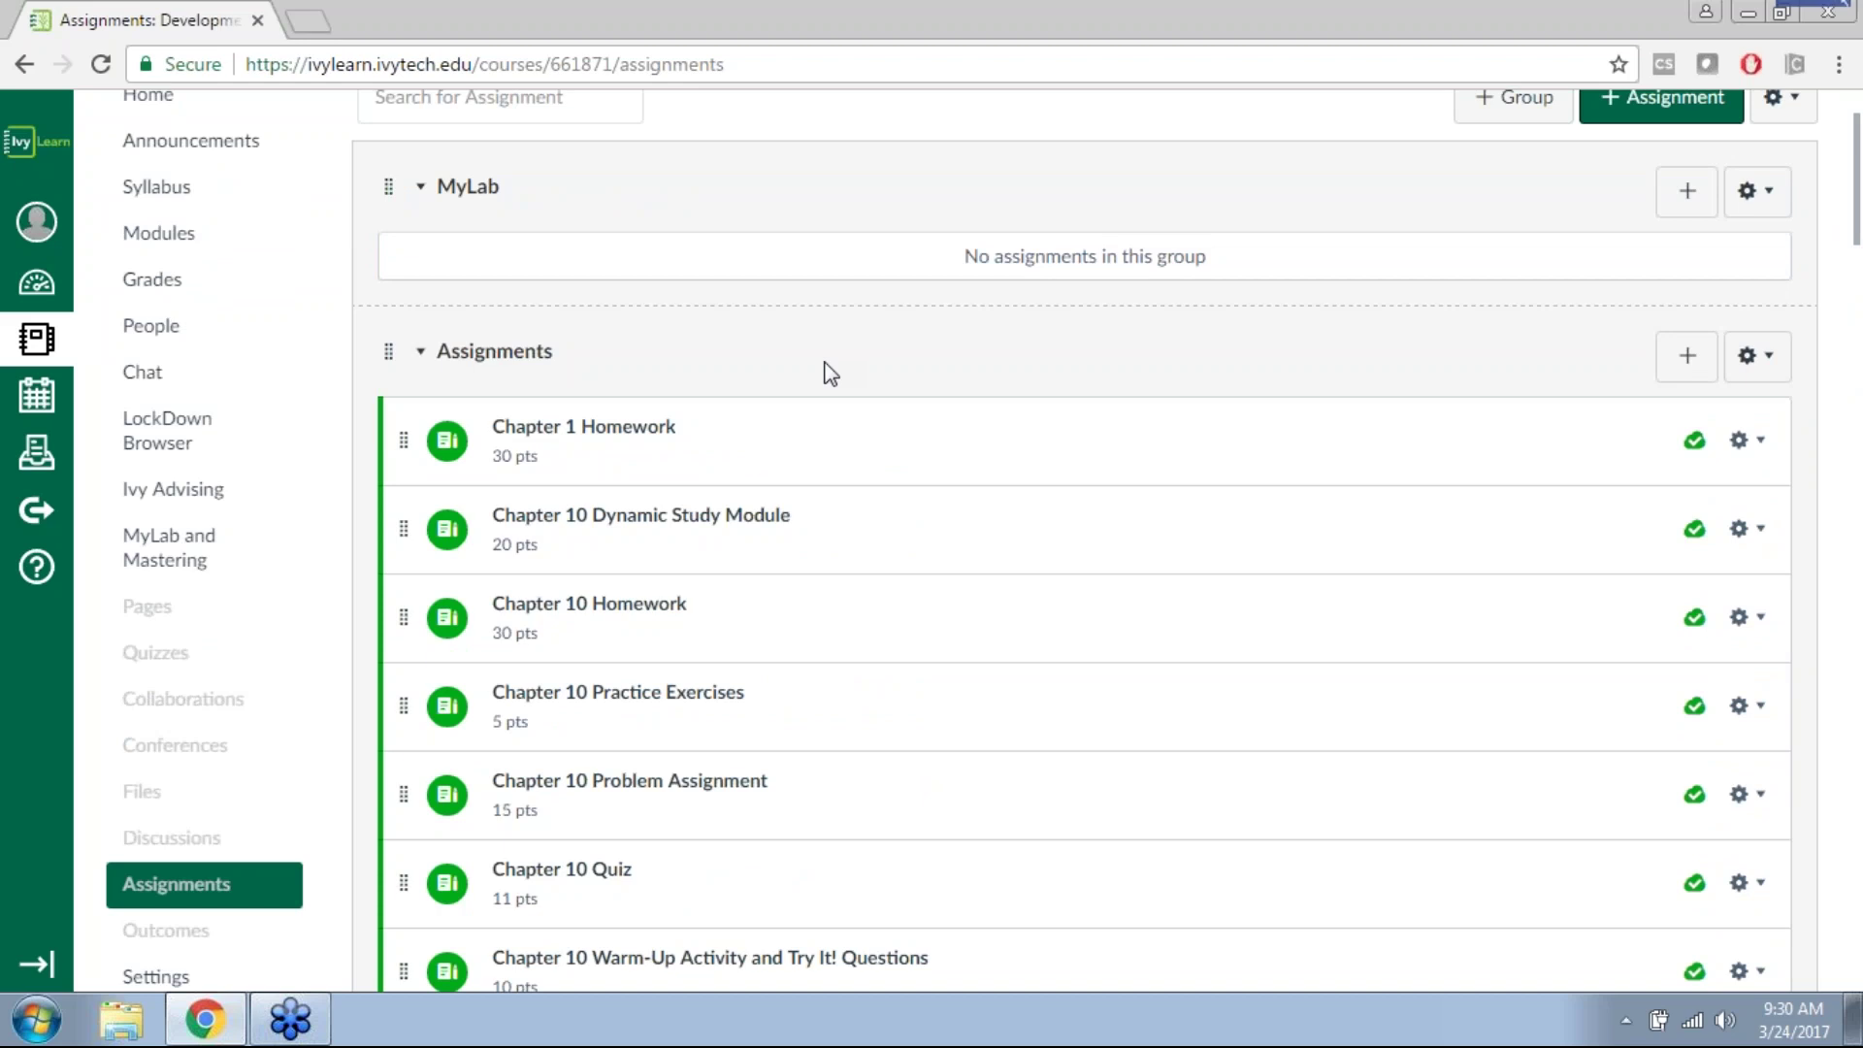
pyautogui.click(289, 543)
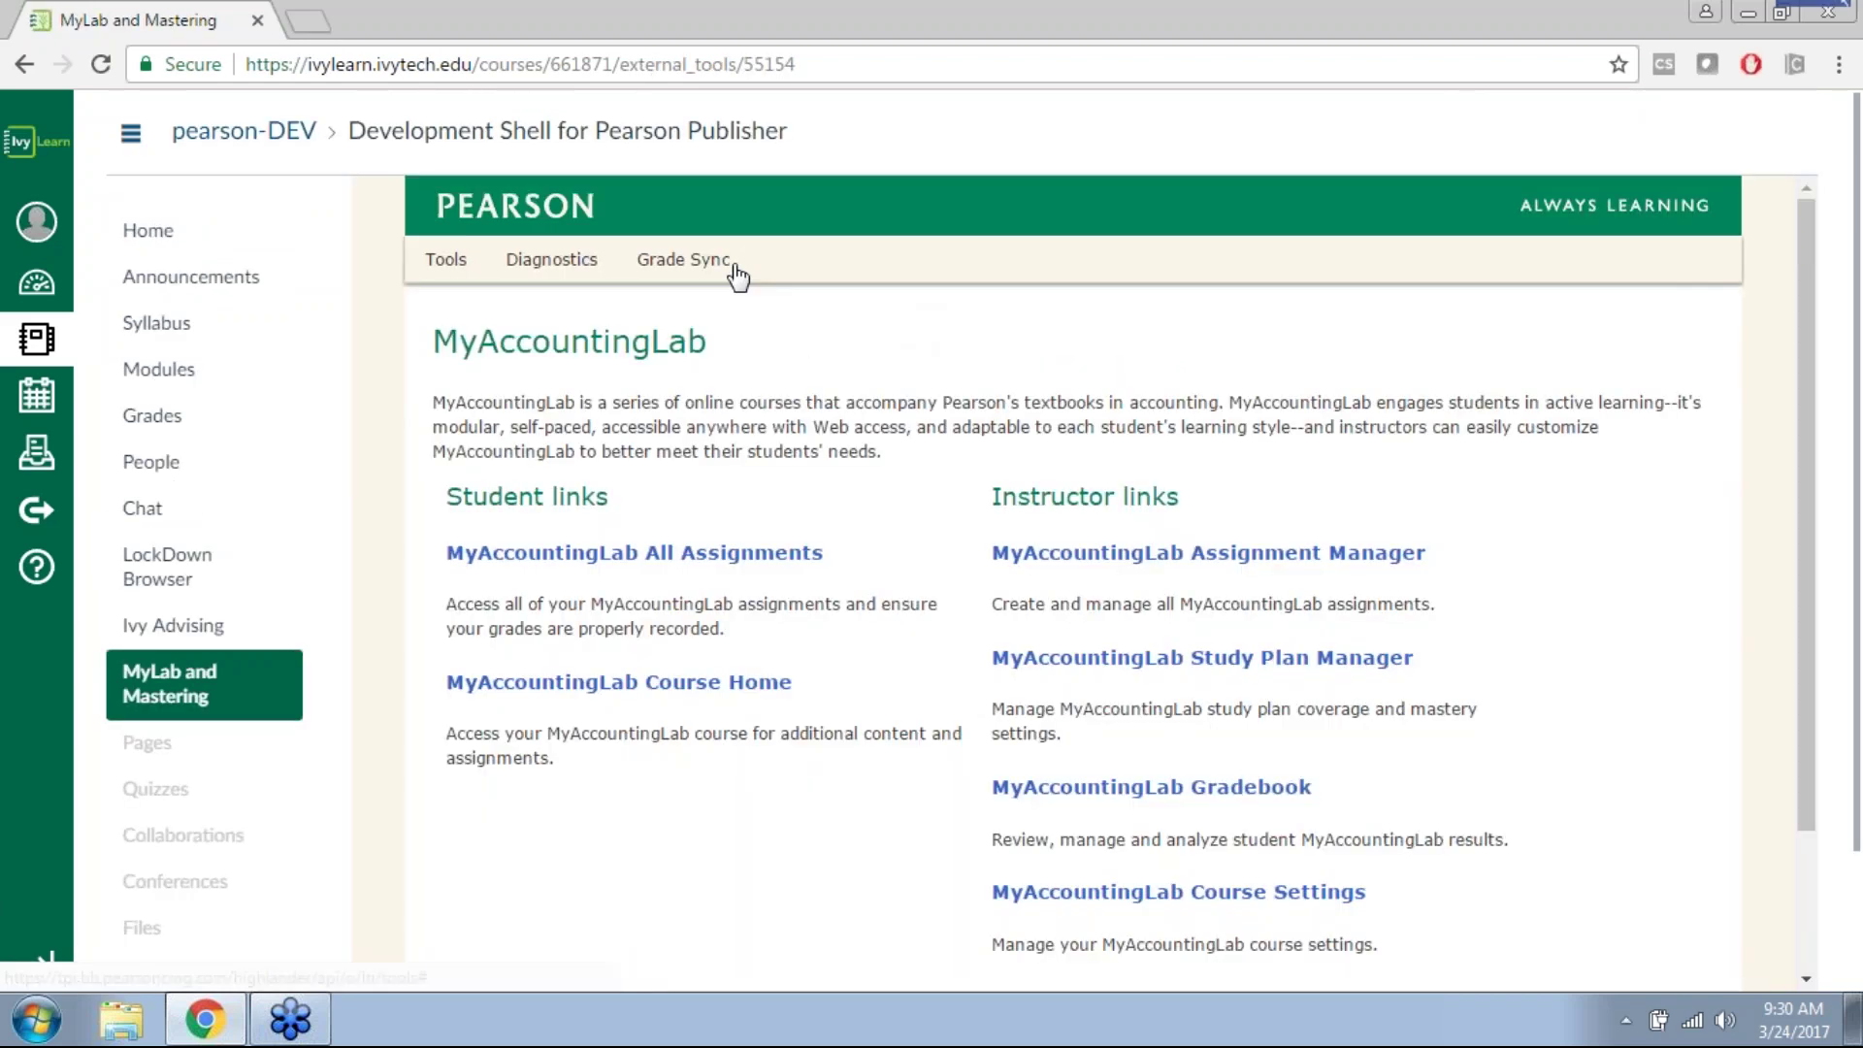
# Step: Show the Grade Sync assignment list and sort it by Item Name
pyautogui.click(725, 259)
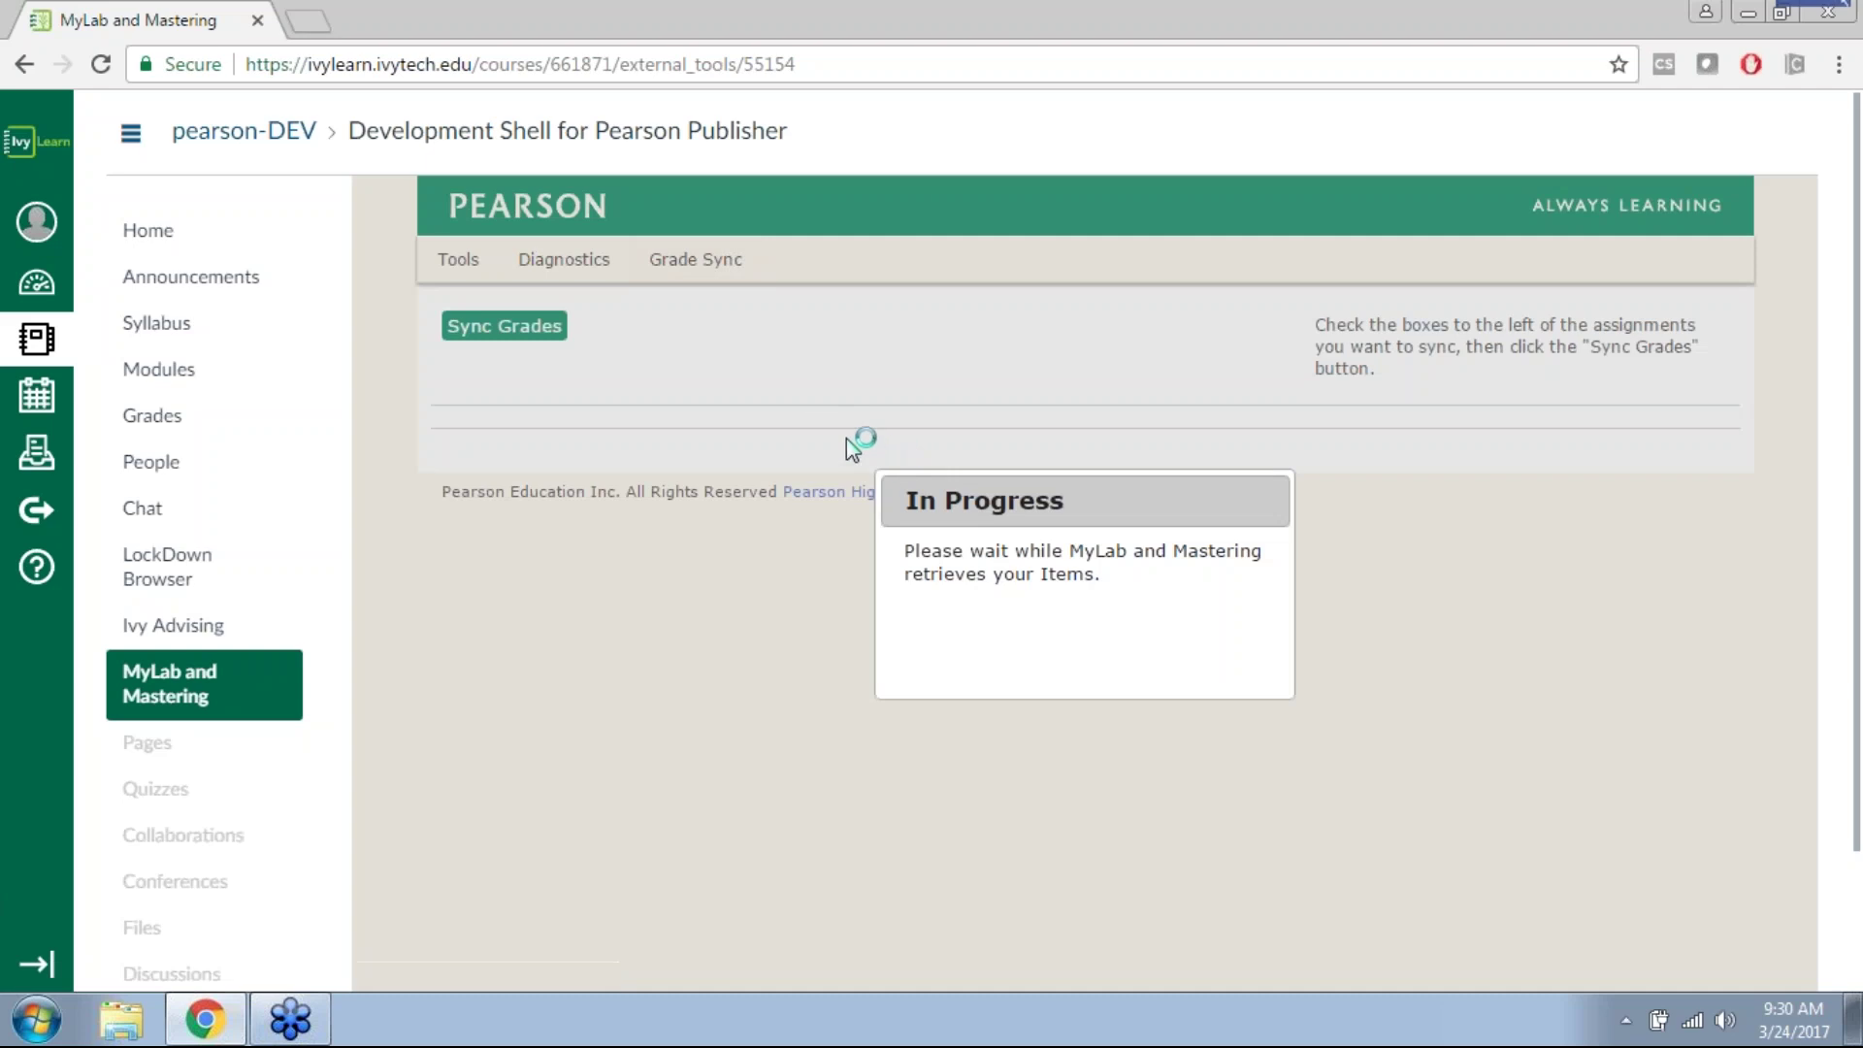
pyautogui.scroll(-4, 627, 532)
pyautogui.scroll(5, 628, 595)
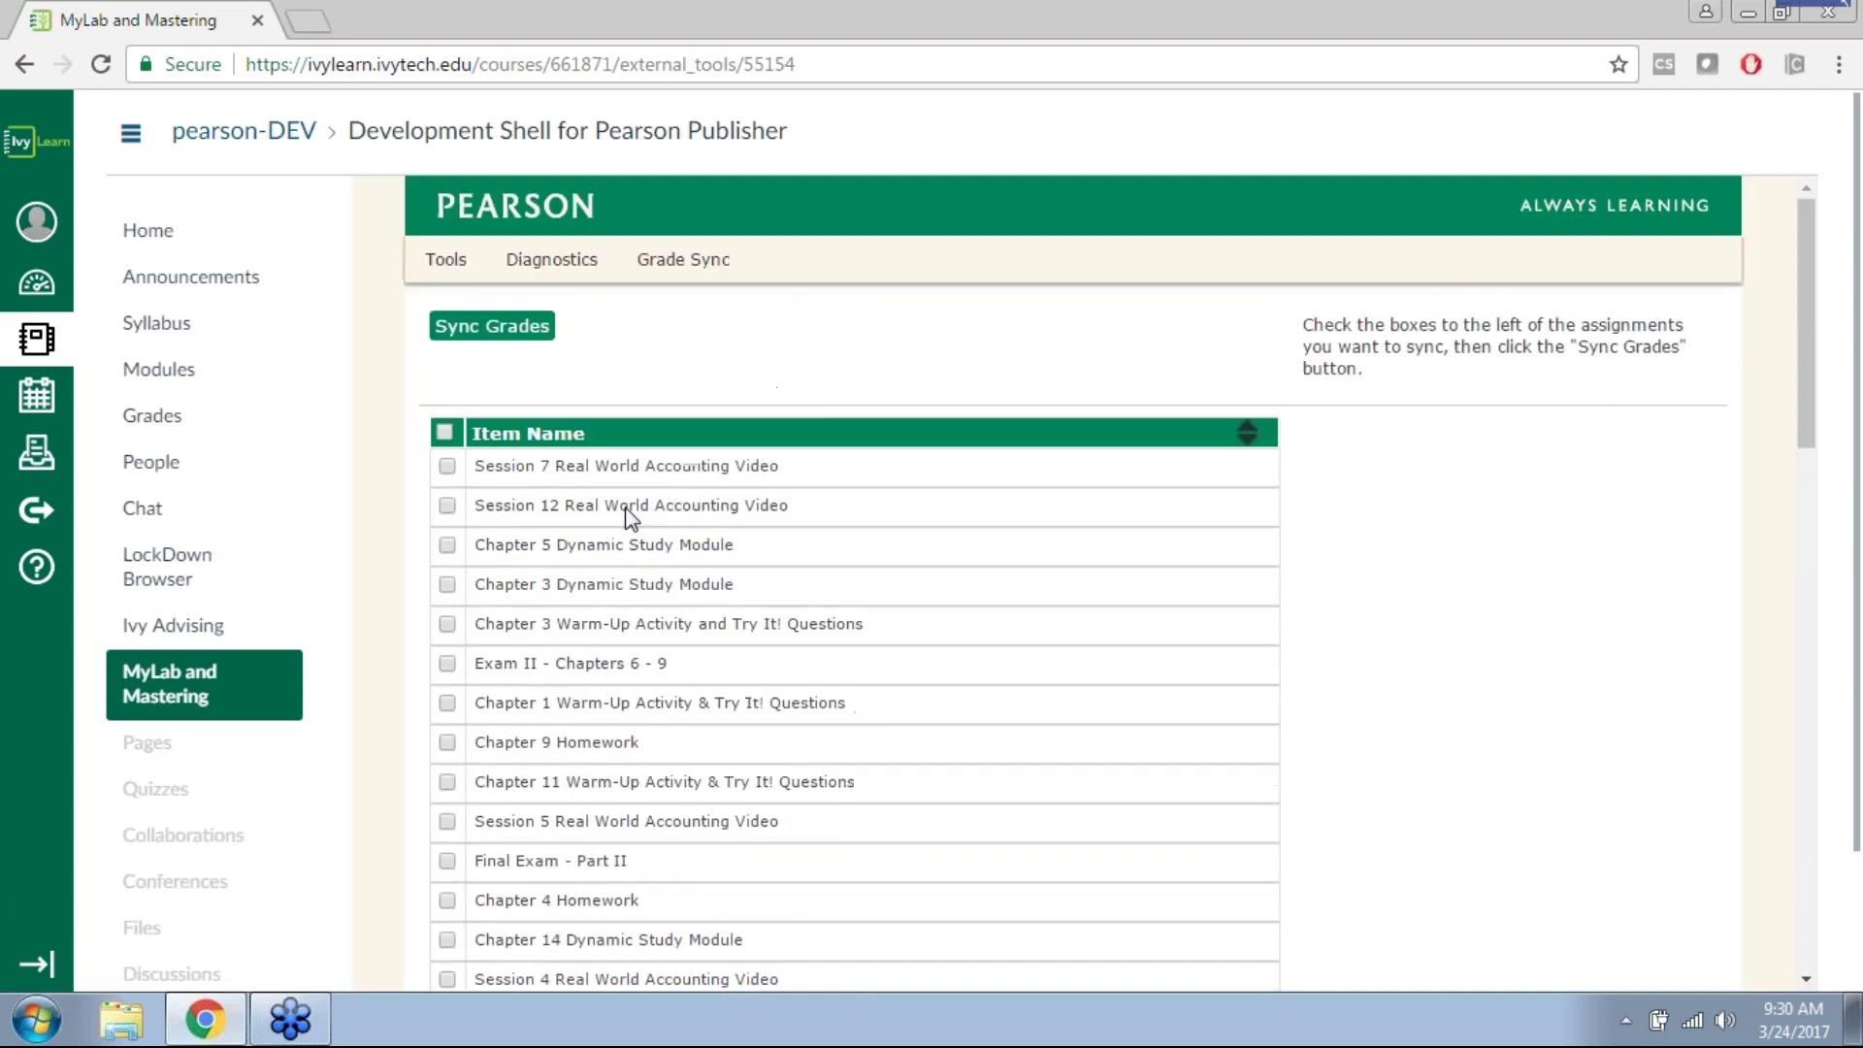
pyautogui.click(537, 435)
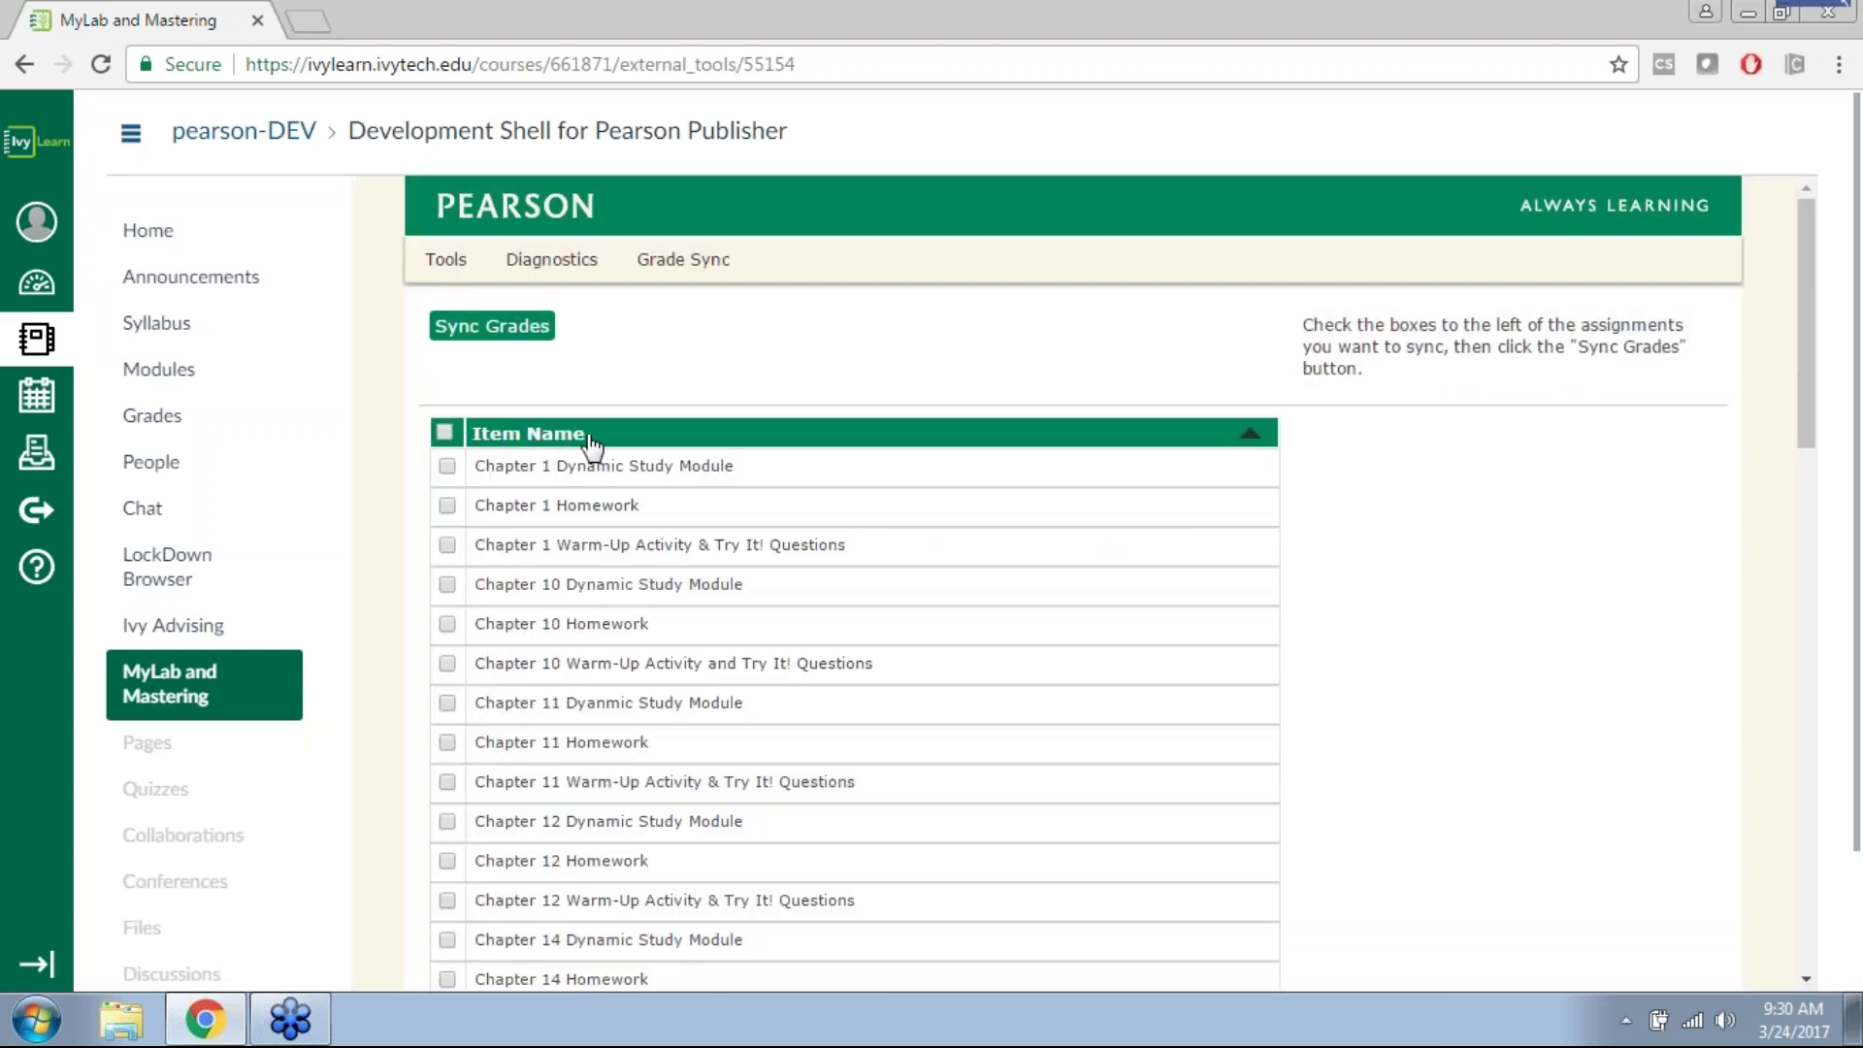
pyautogui.click(715, 435)
pyautogui.scroll(-13, 677, 601)
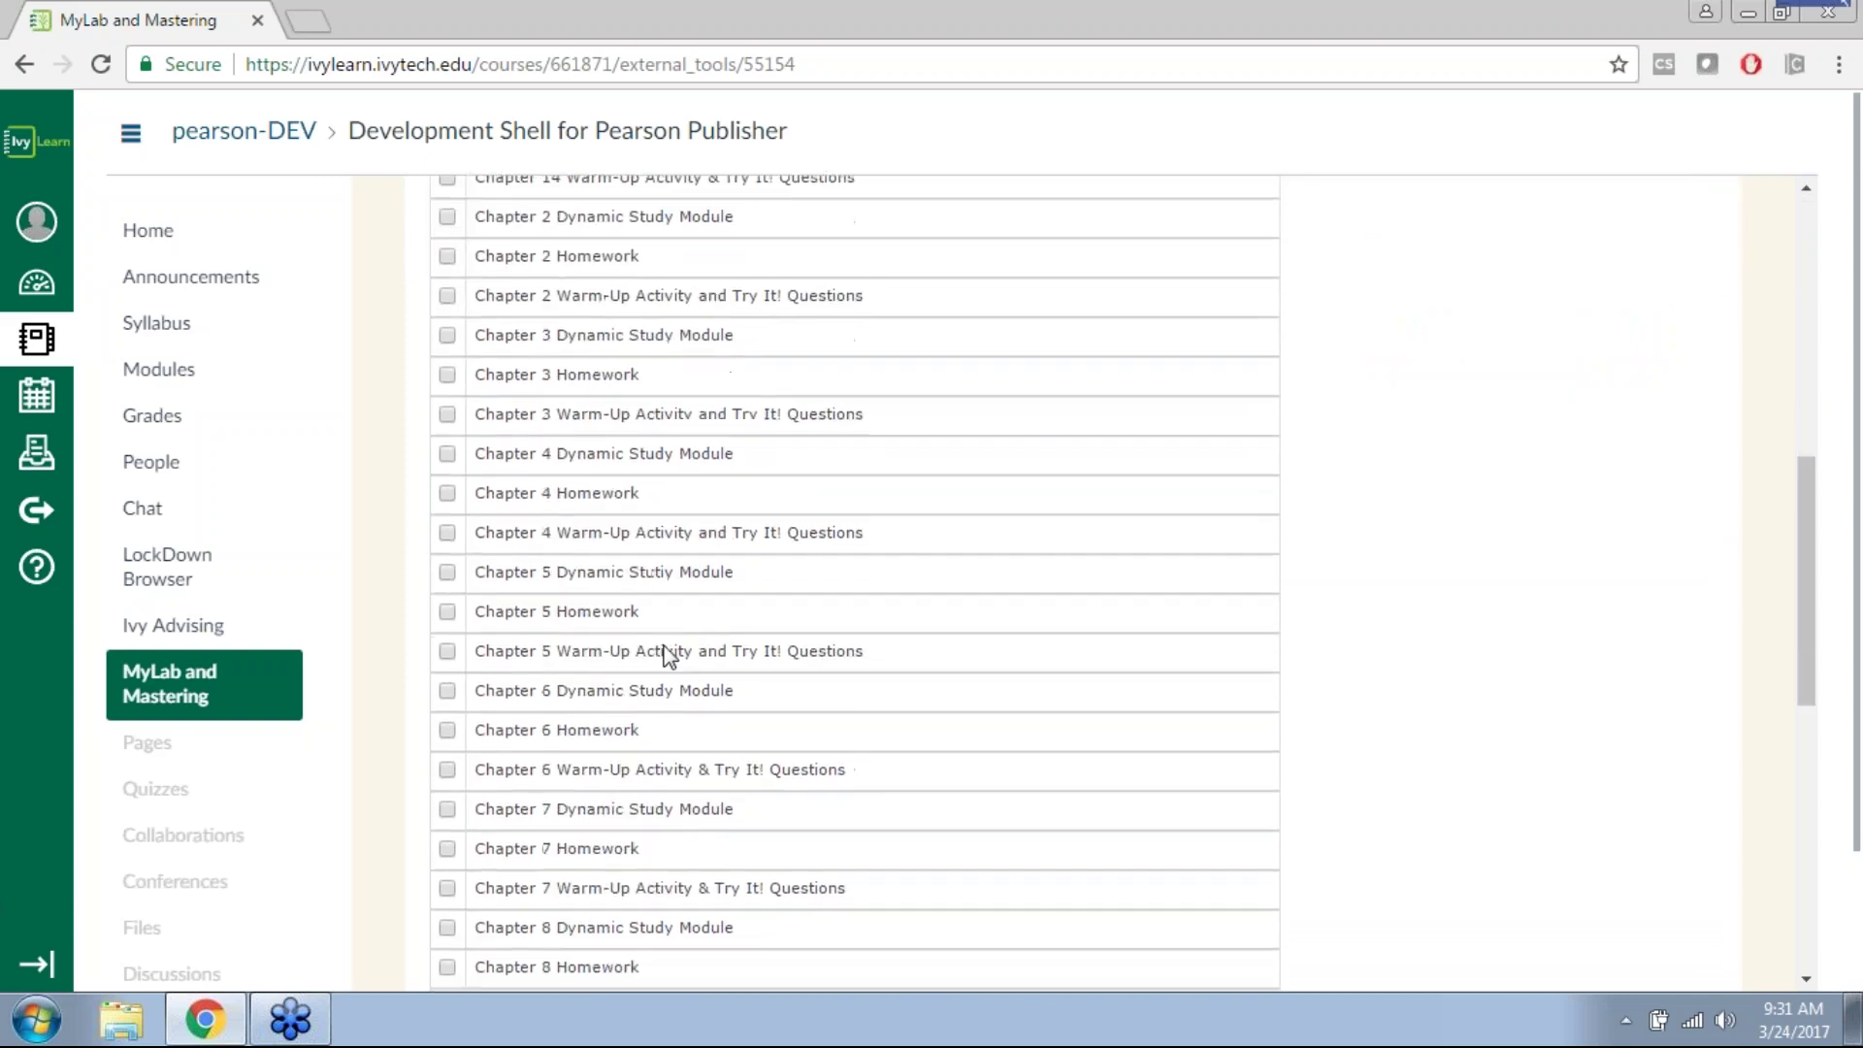
pyautogui.scroll(-4, 669, 656)
pyautogui.scroll(18, 667, 657)
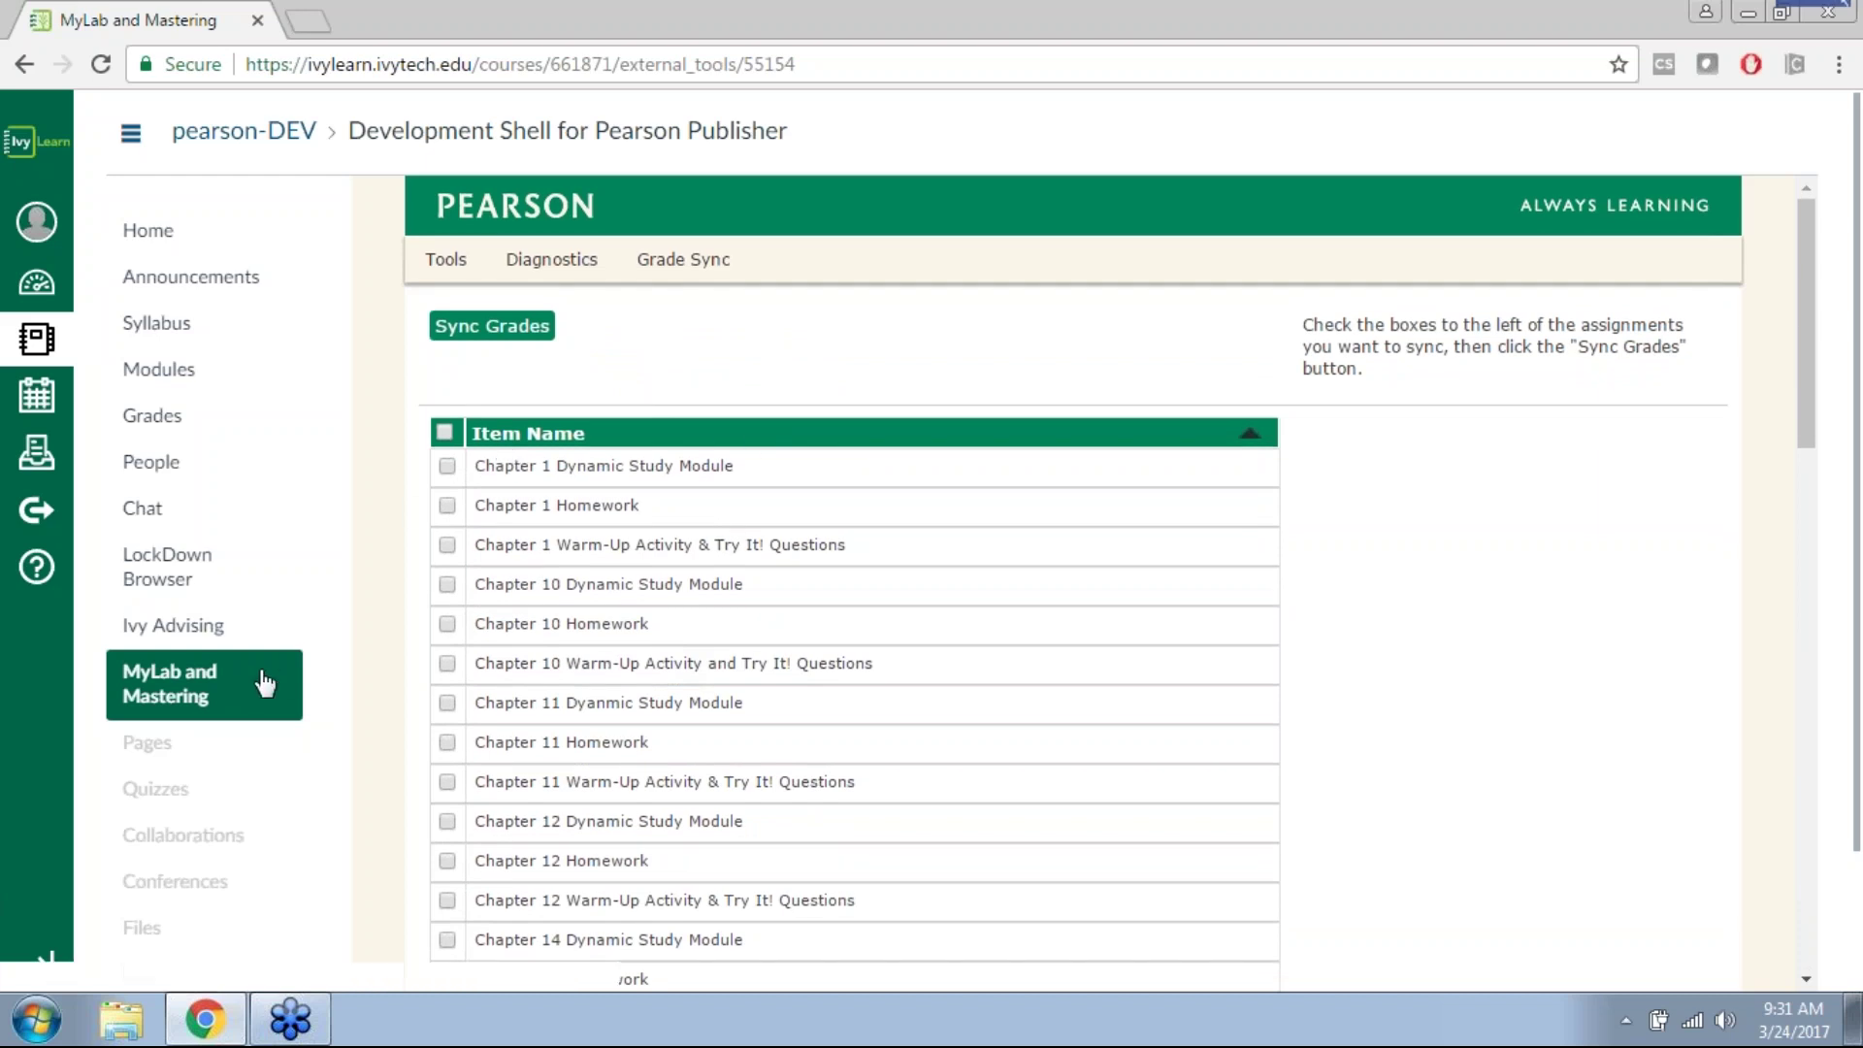
# Step: Reload MyLab and Mastering, re-sort Grade Sync by Item Name, and check every assignment
pyautogui.click(224, 698)
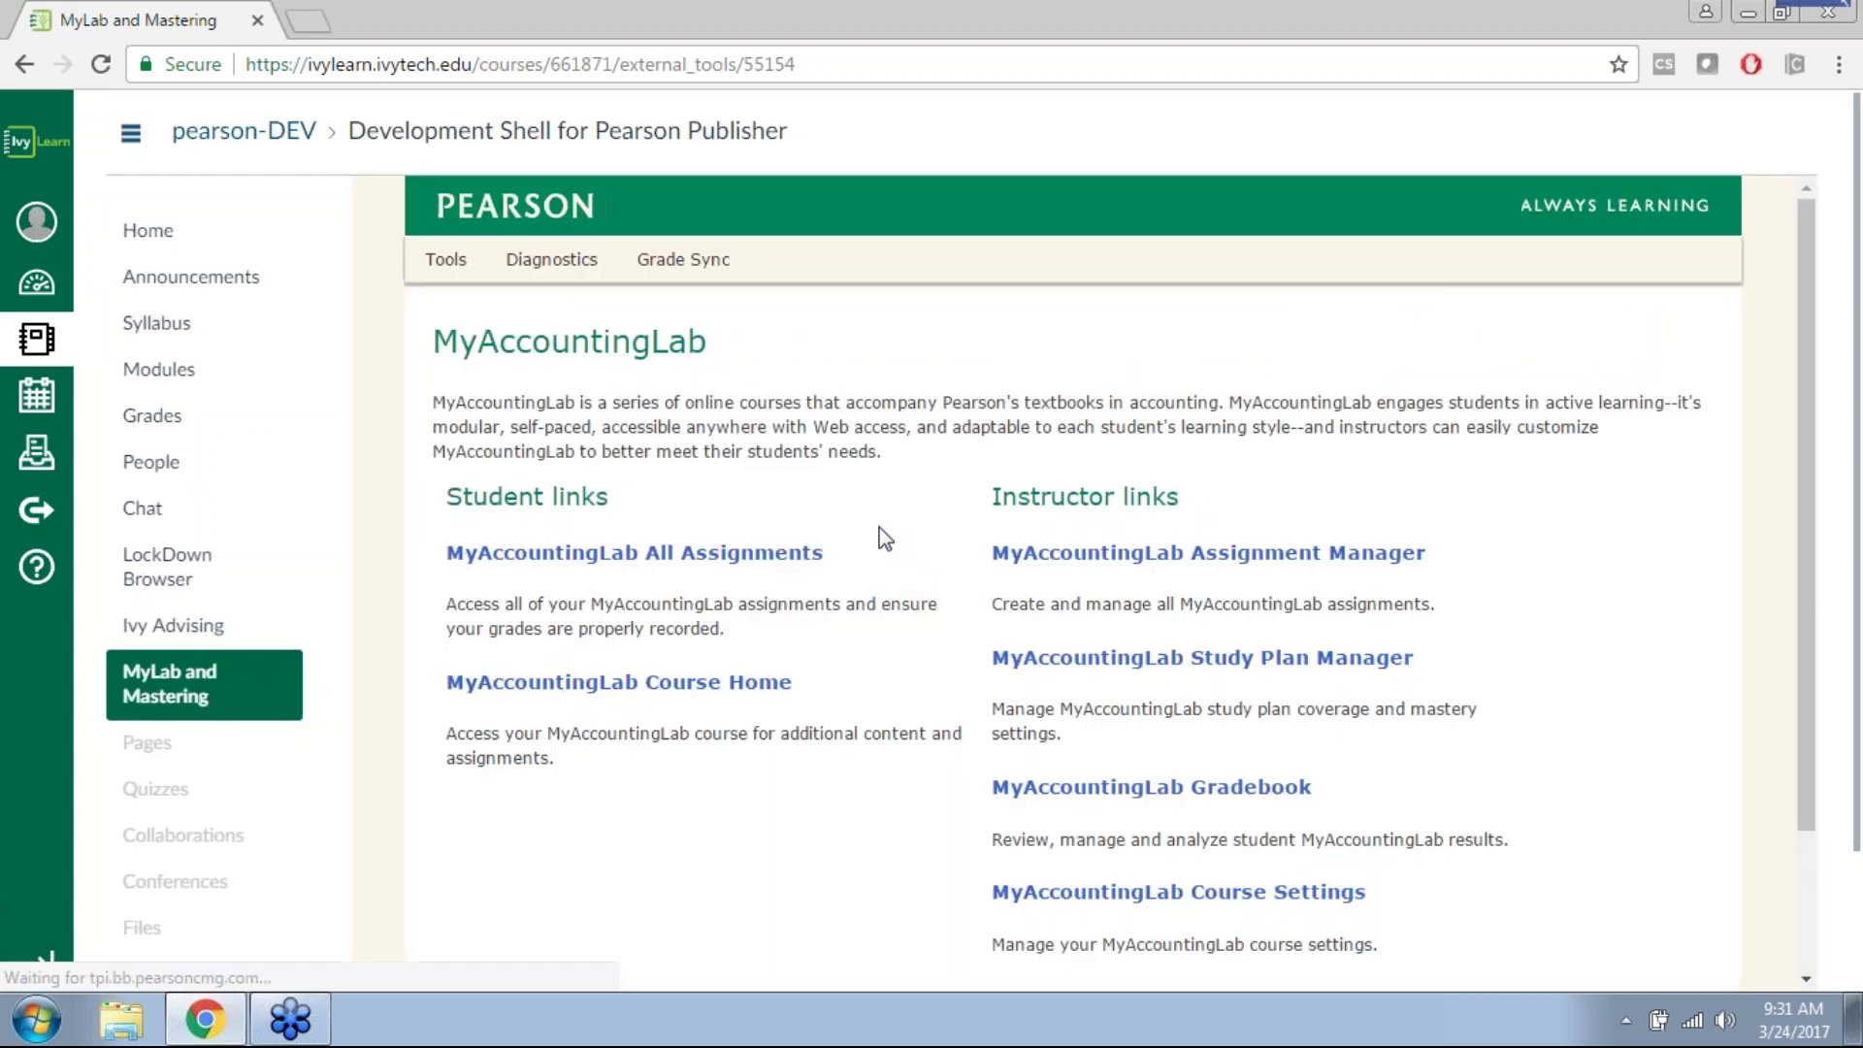
pyautogui.click(684, 261)
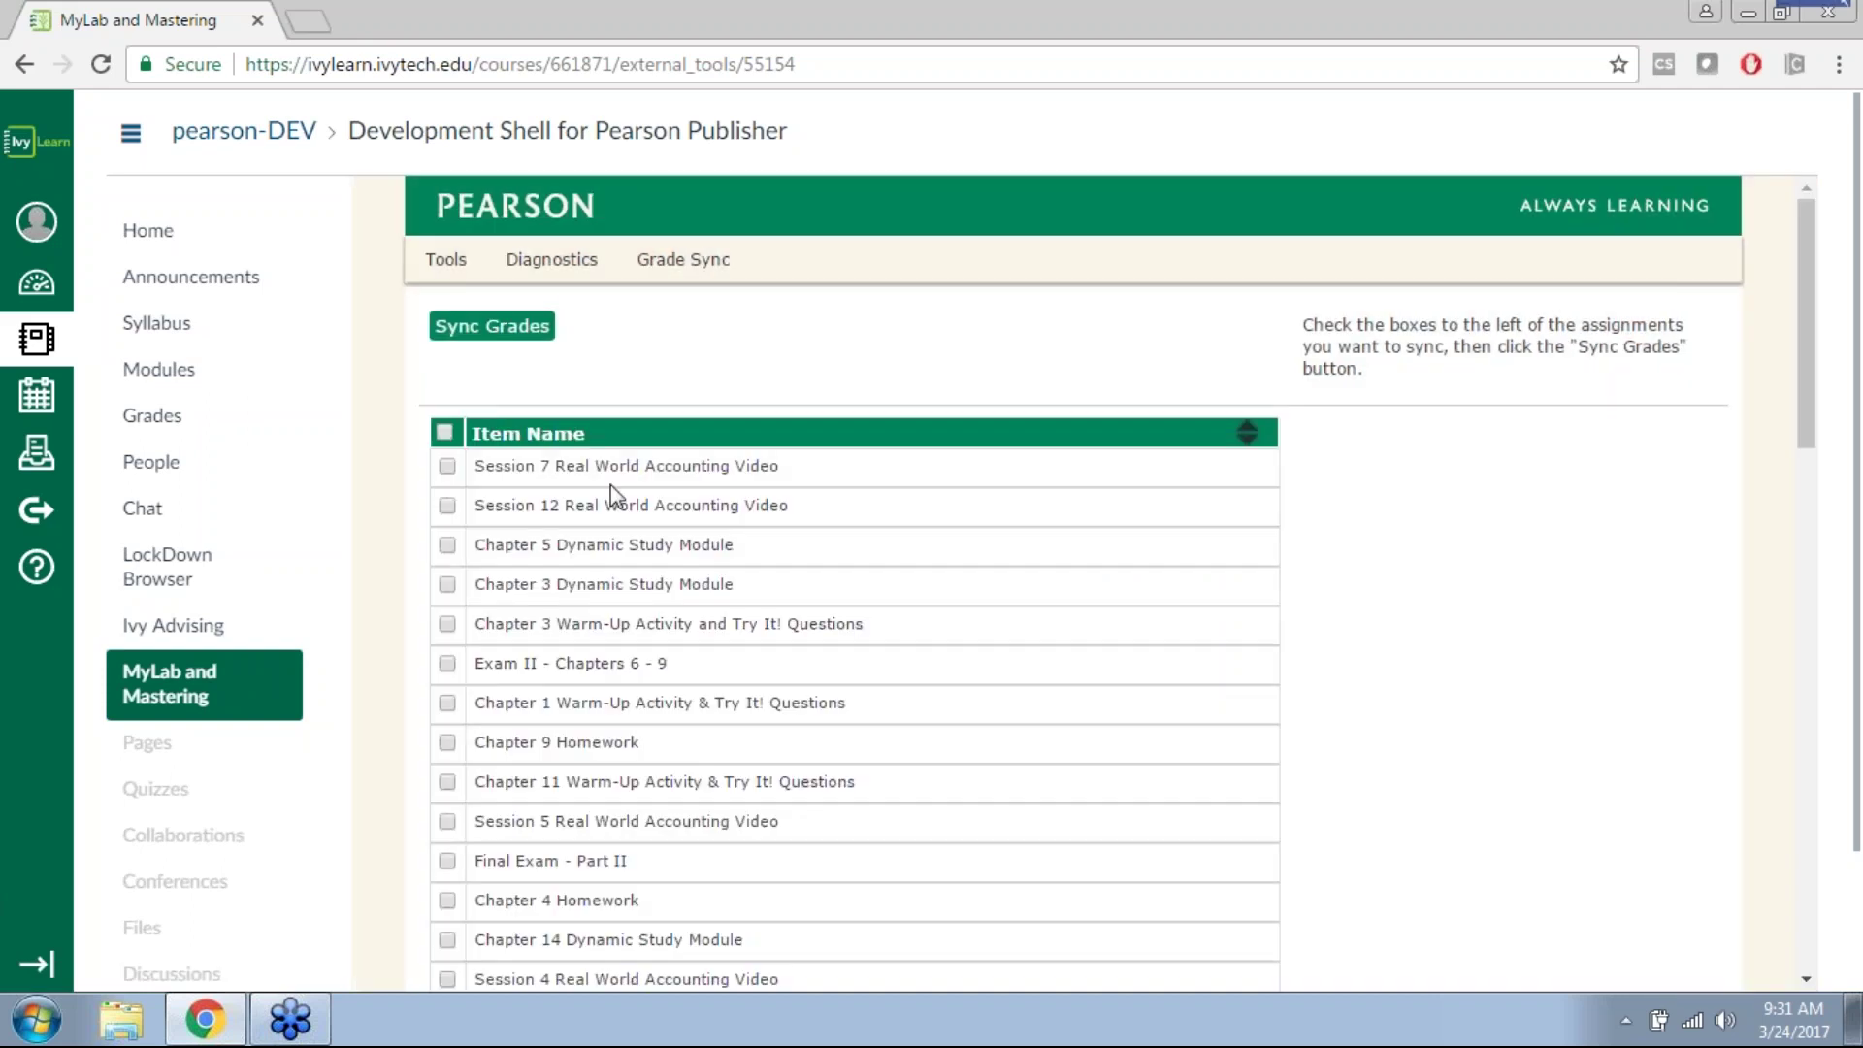
pyautogui.scroll(-15, 670, 563)
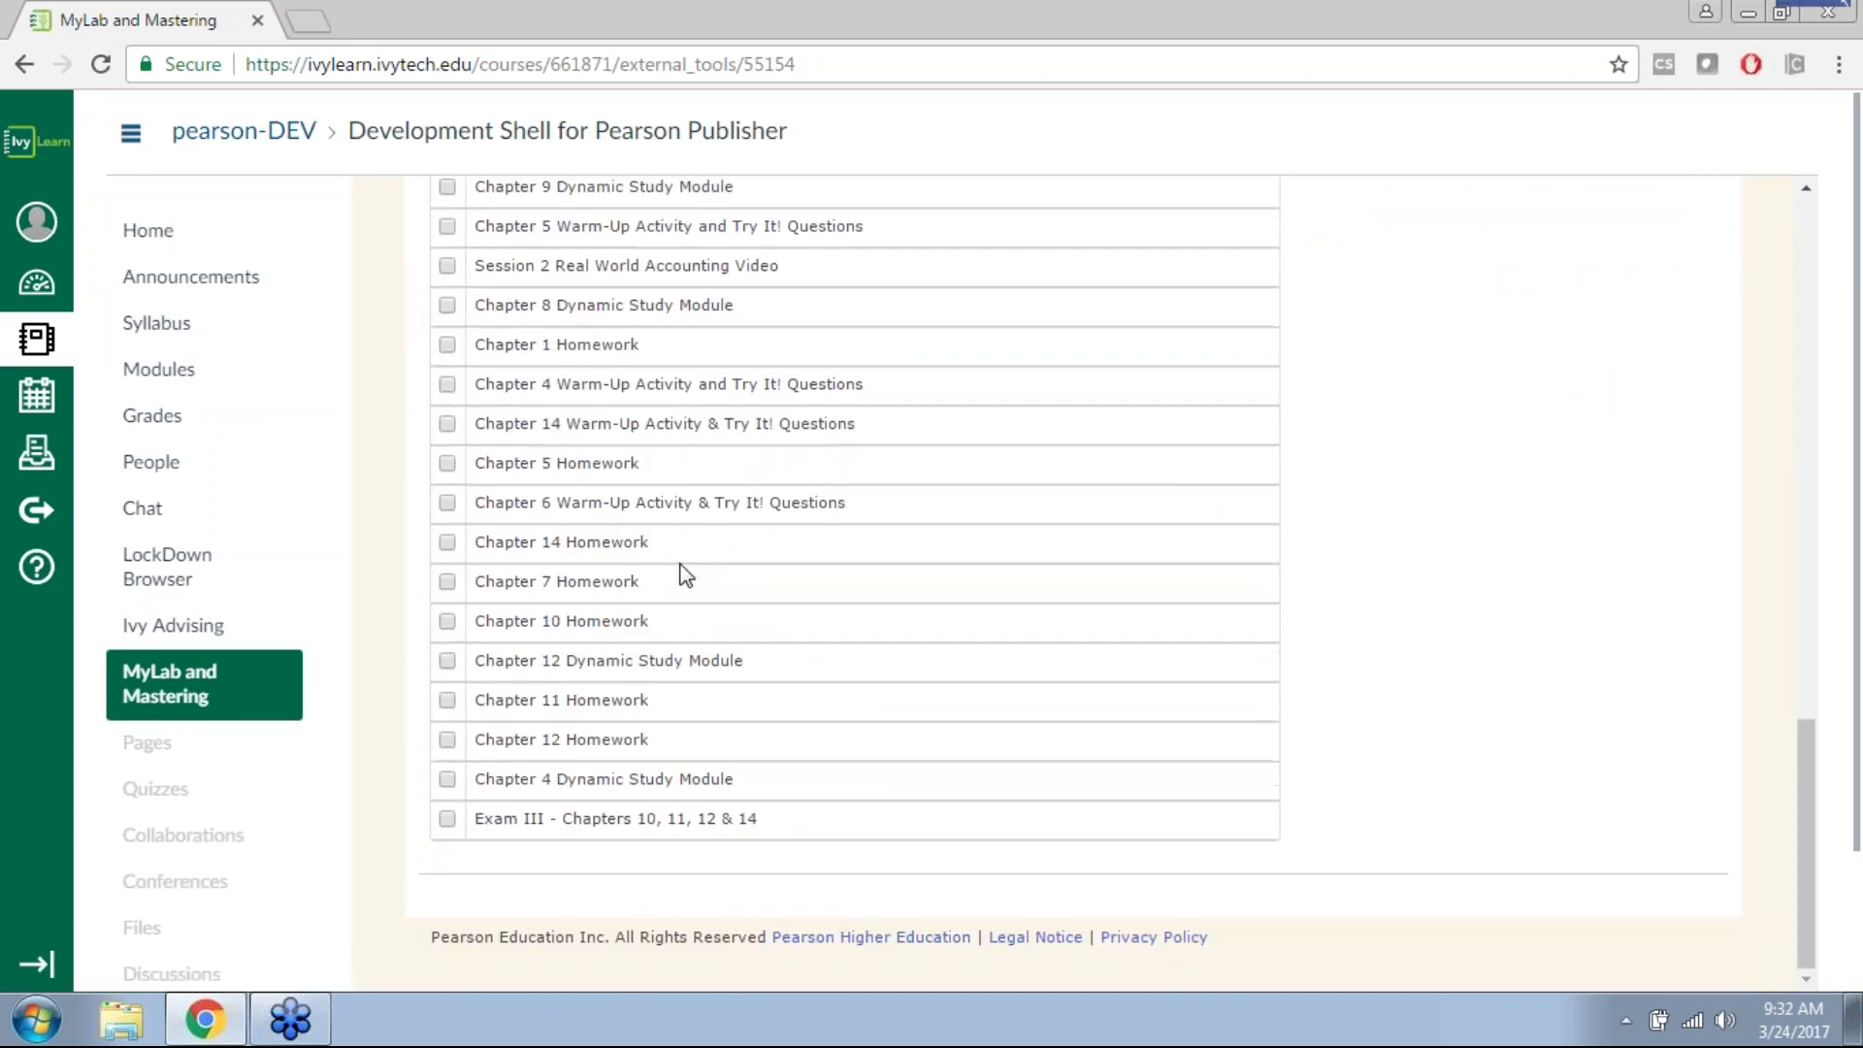
pyautogui.scroll(15, 682, 564)
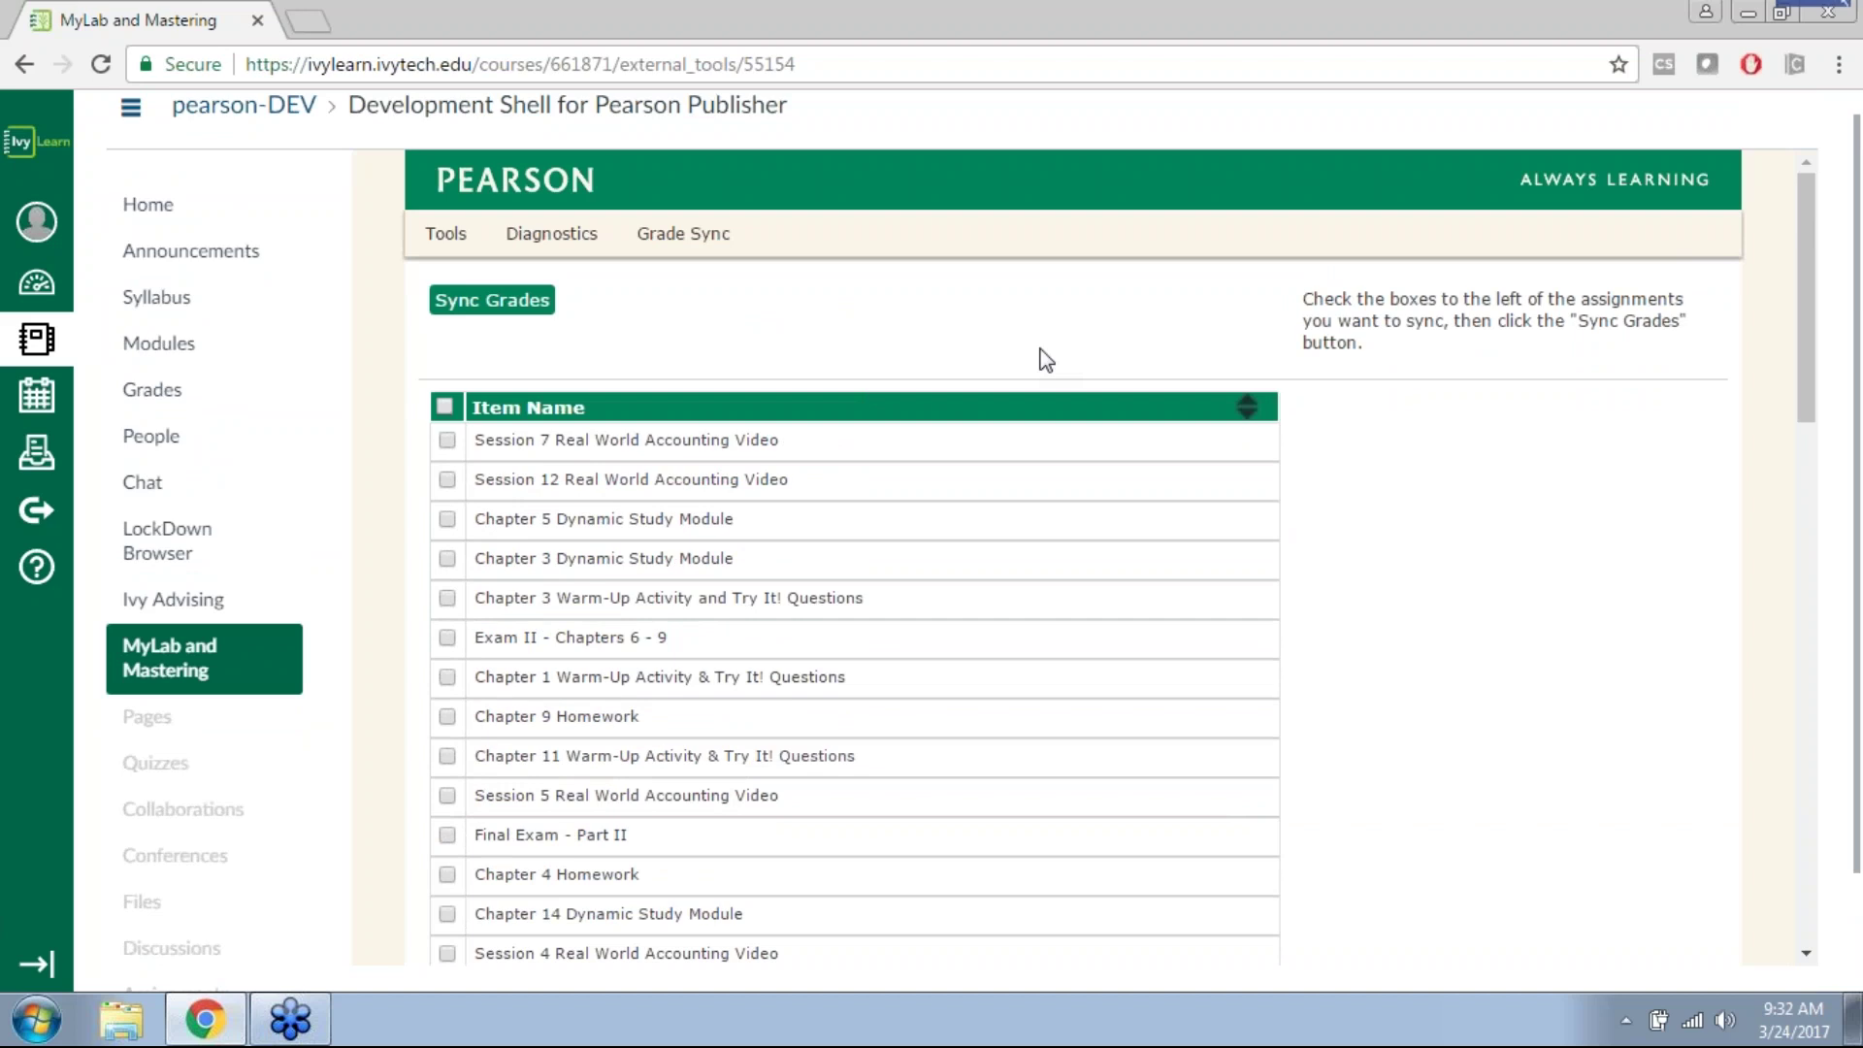
pyautogui.click(872, 415)
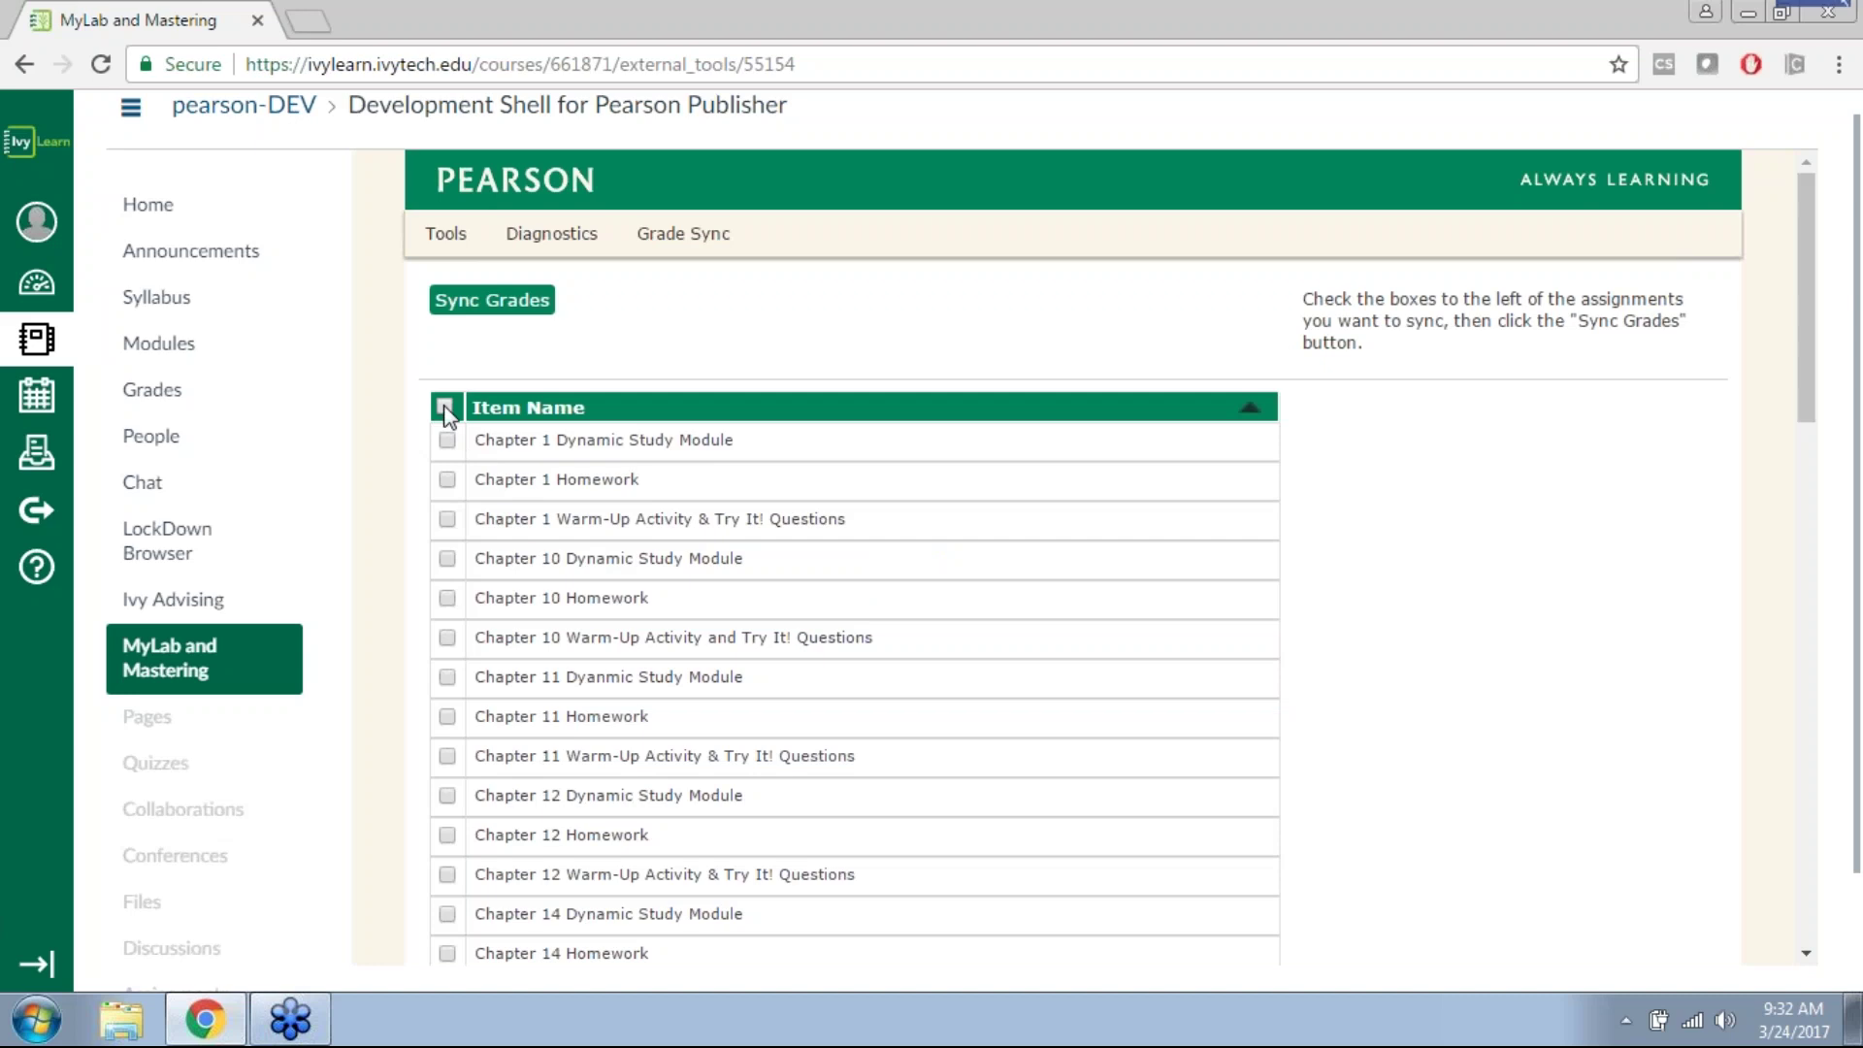
pyautogui.scroll(-10, 641, 640)
pyautogui.scroll(10, 645, 666)
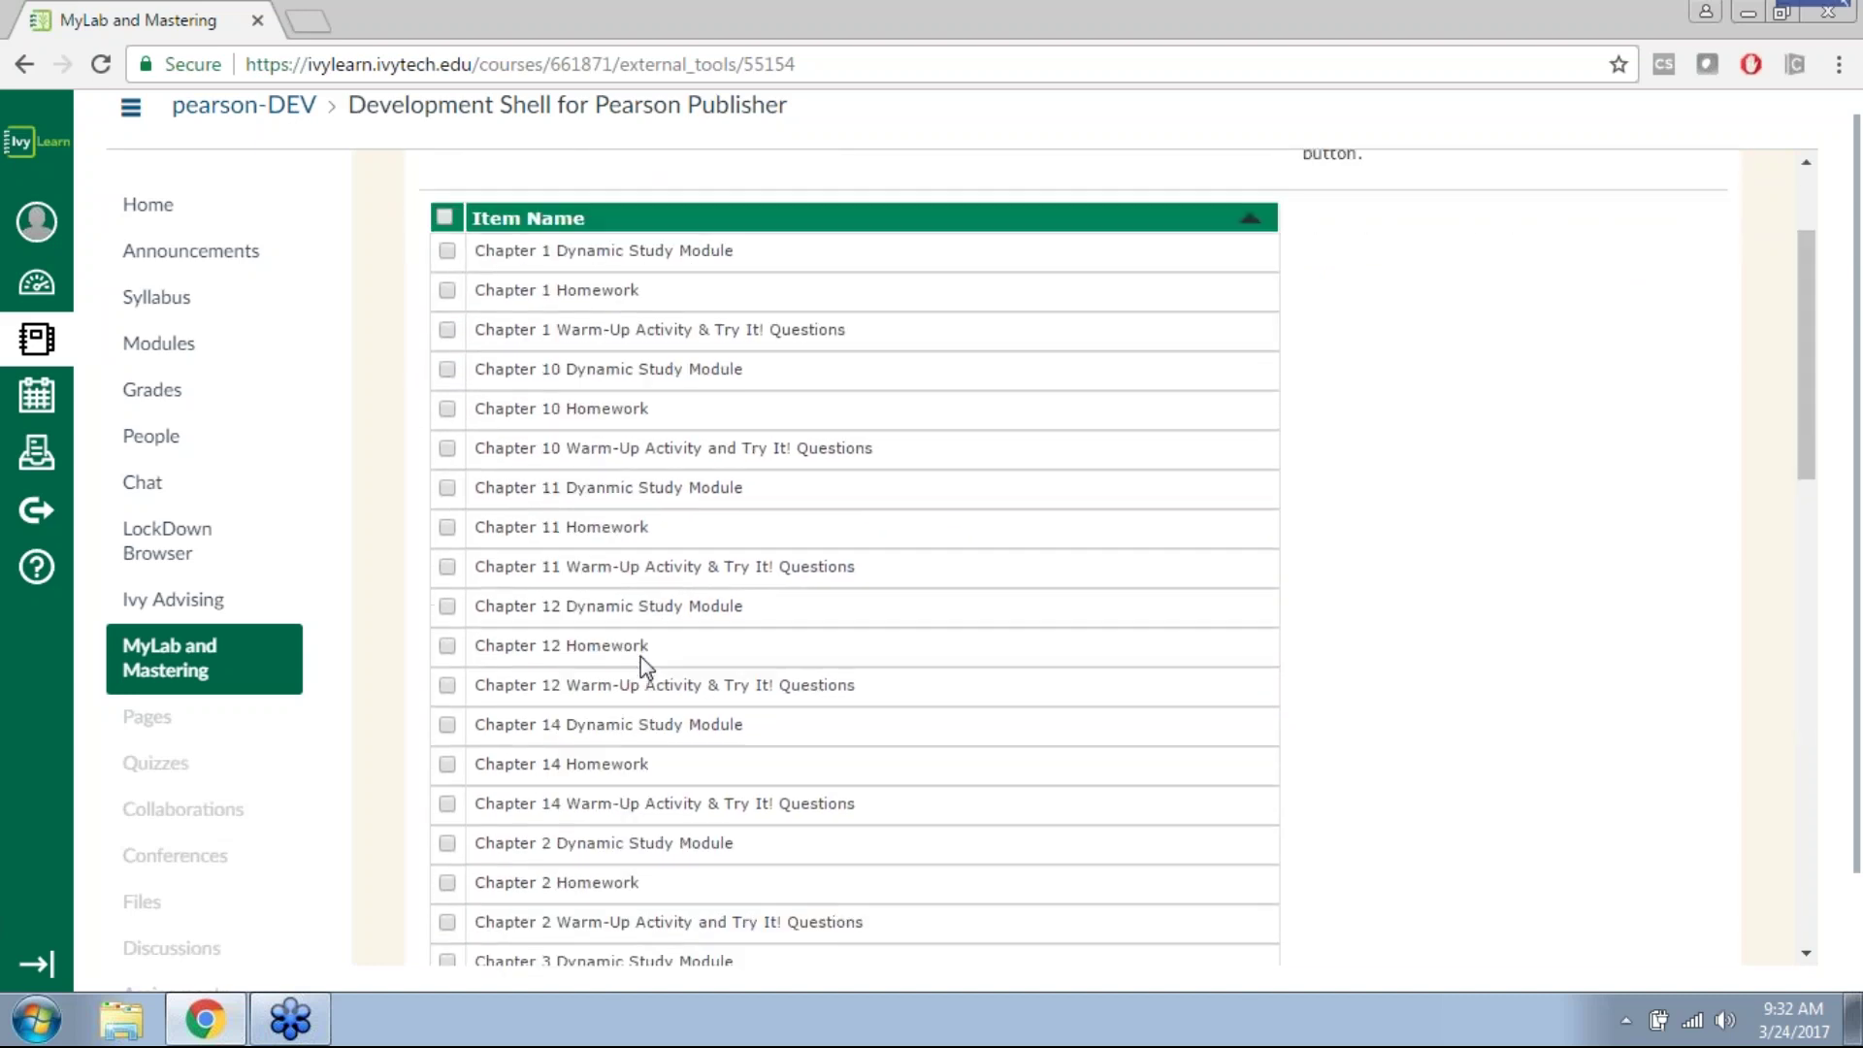
pyautogui.click(444, 407)
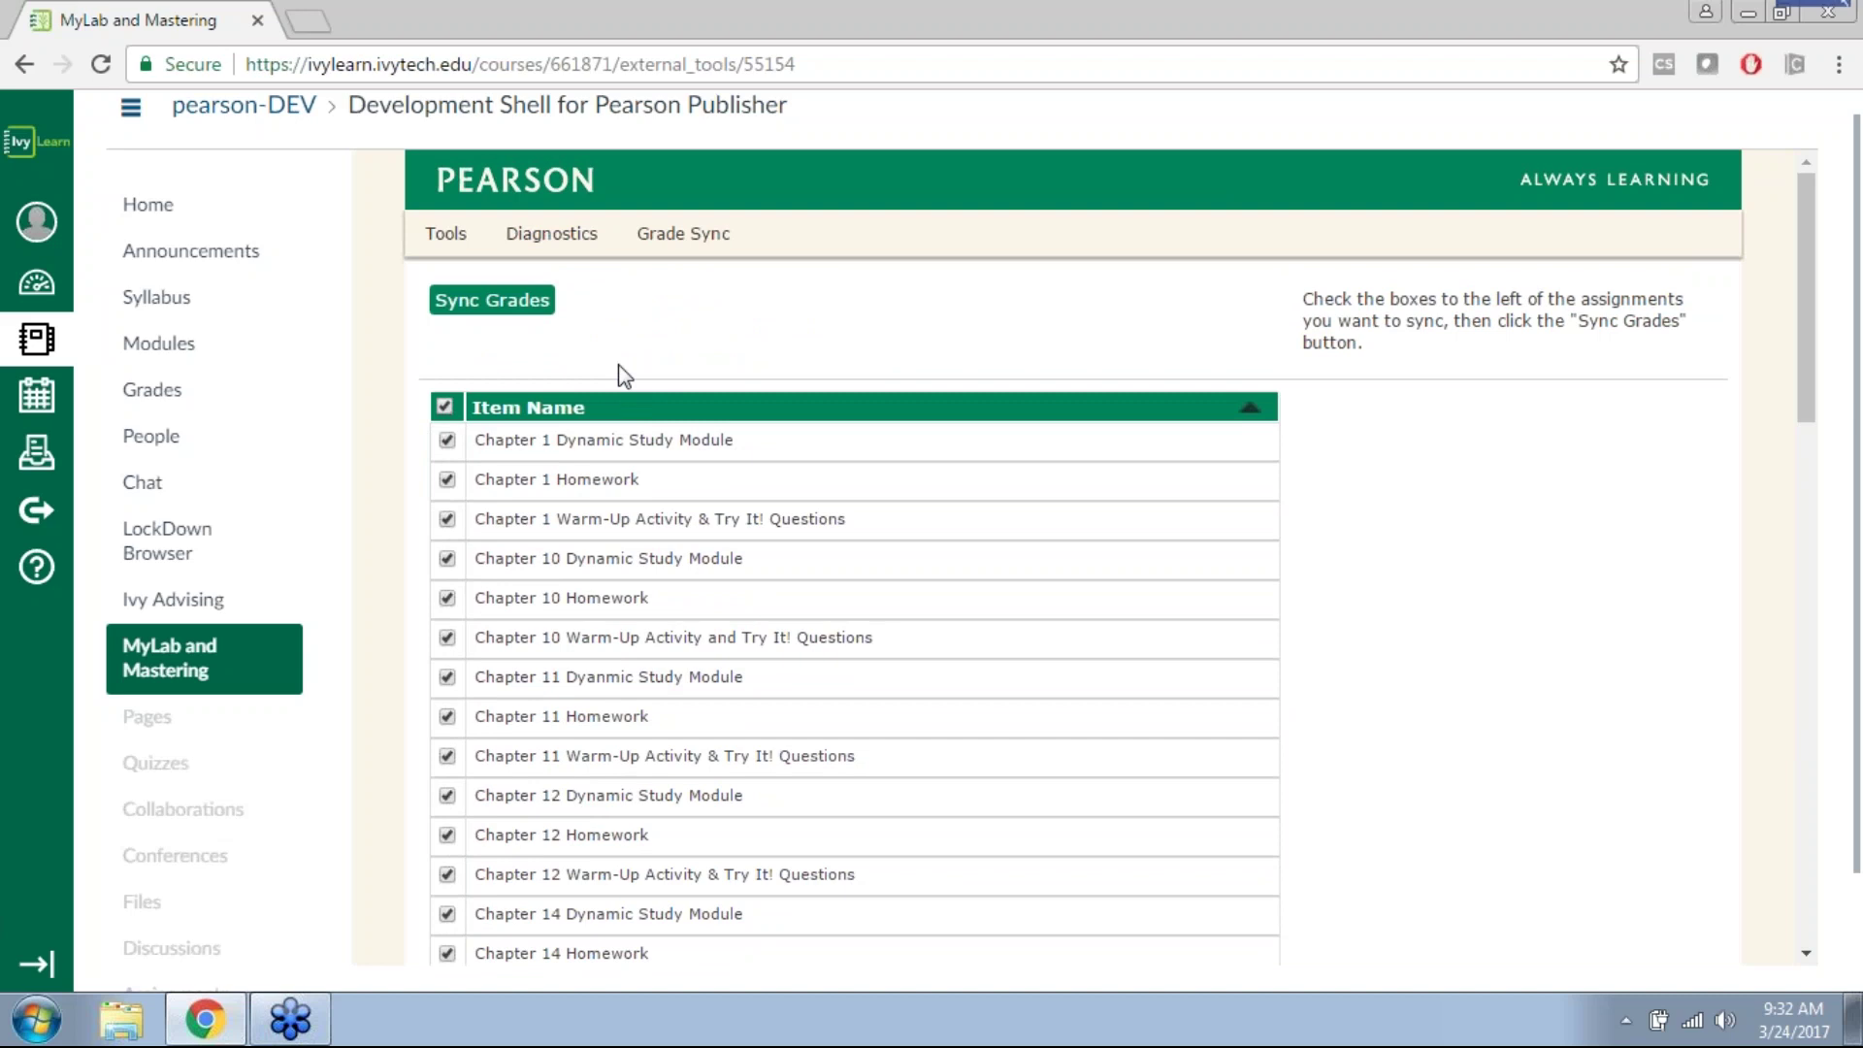
# Step: Sync grades for all checked assignments, review the Success panel, then go to Assignments
pyautogui.click(460, 309)
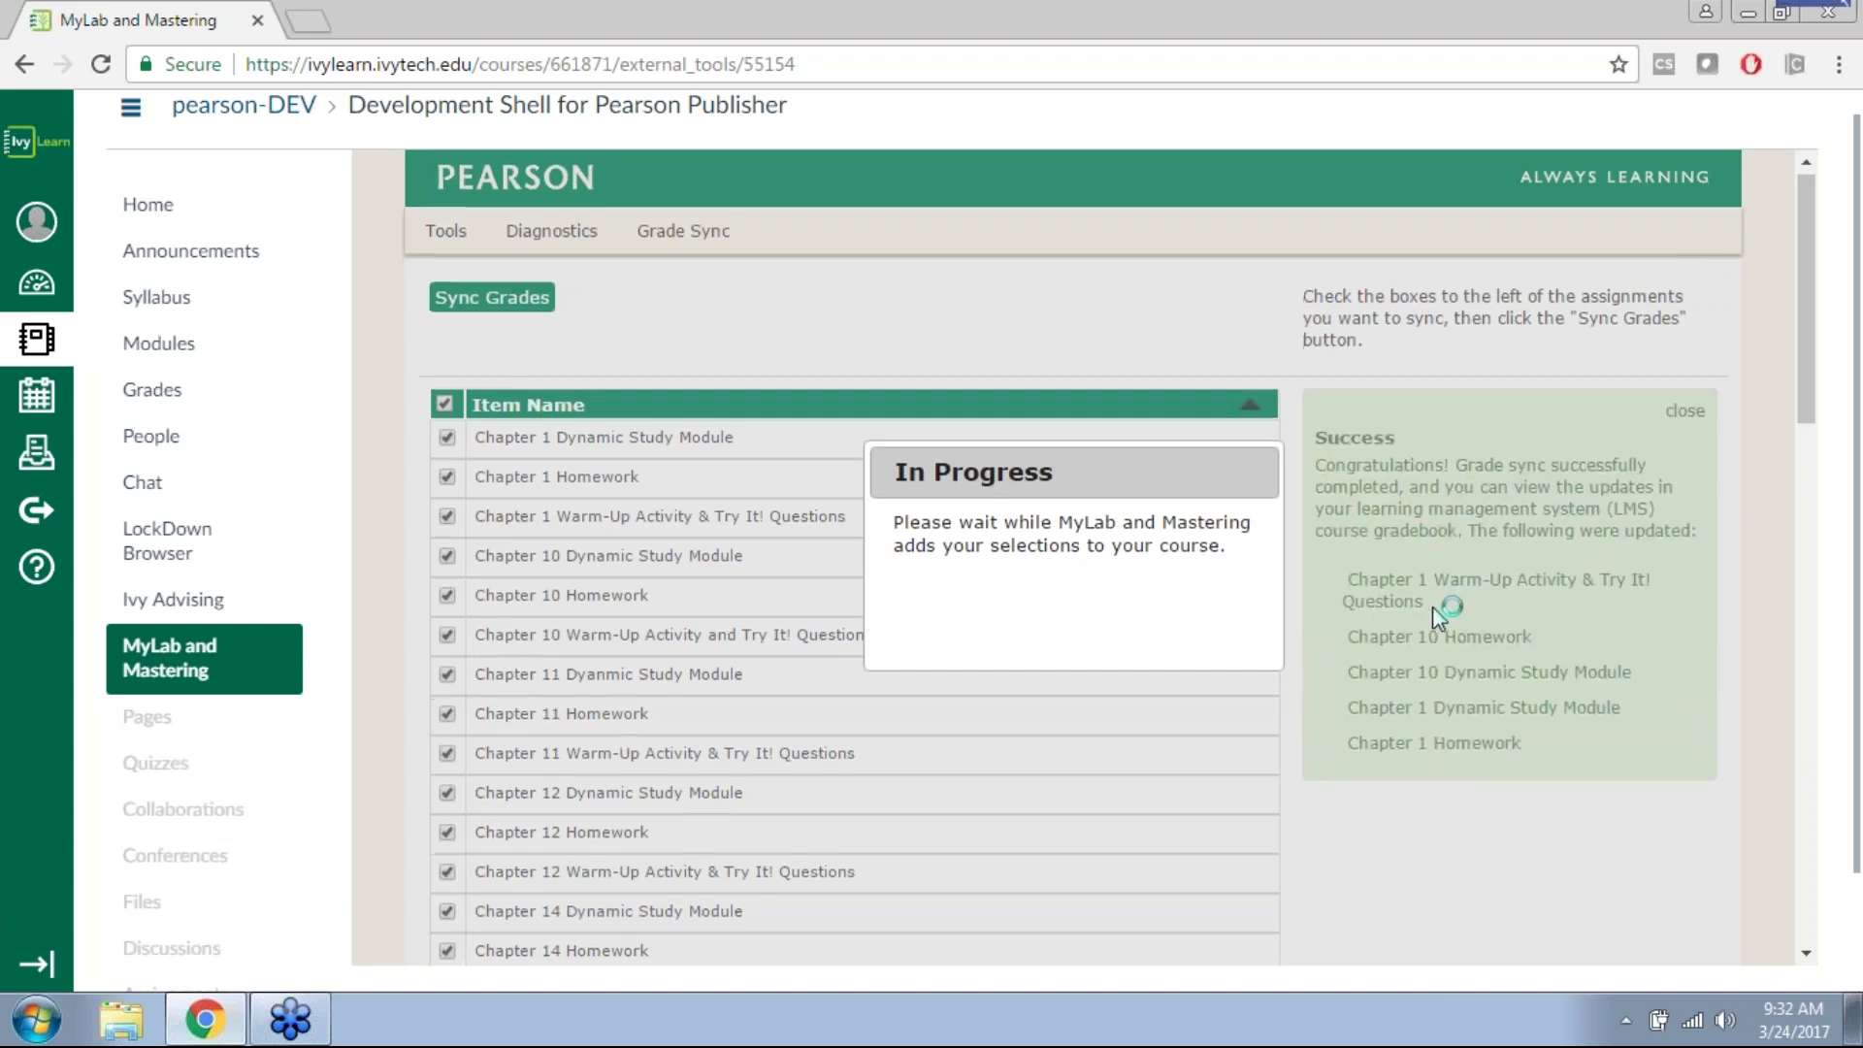
pyautogui.scroll(-6, 1446, 562)
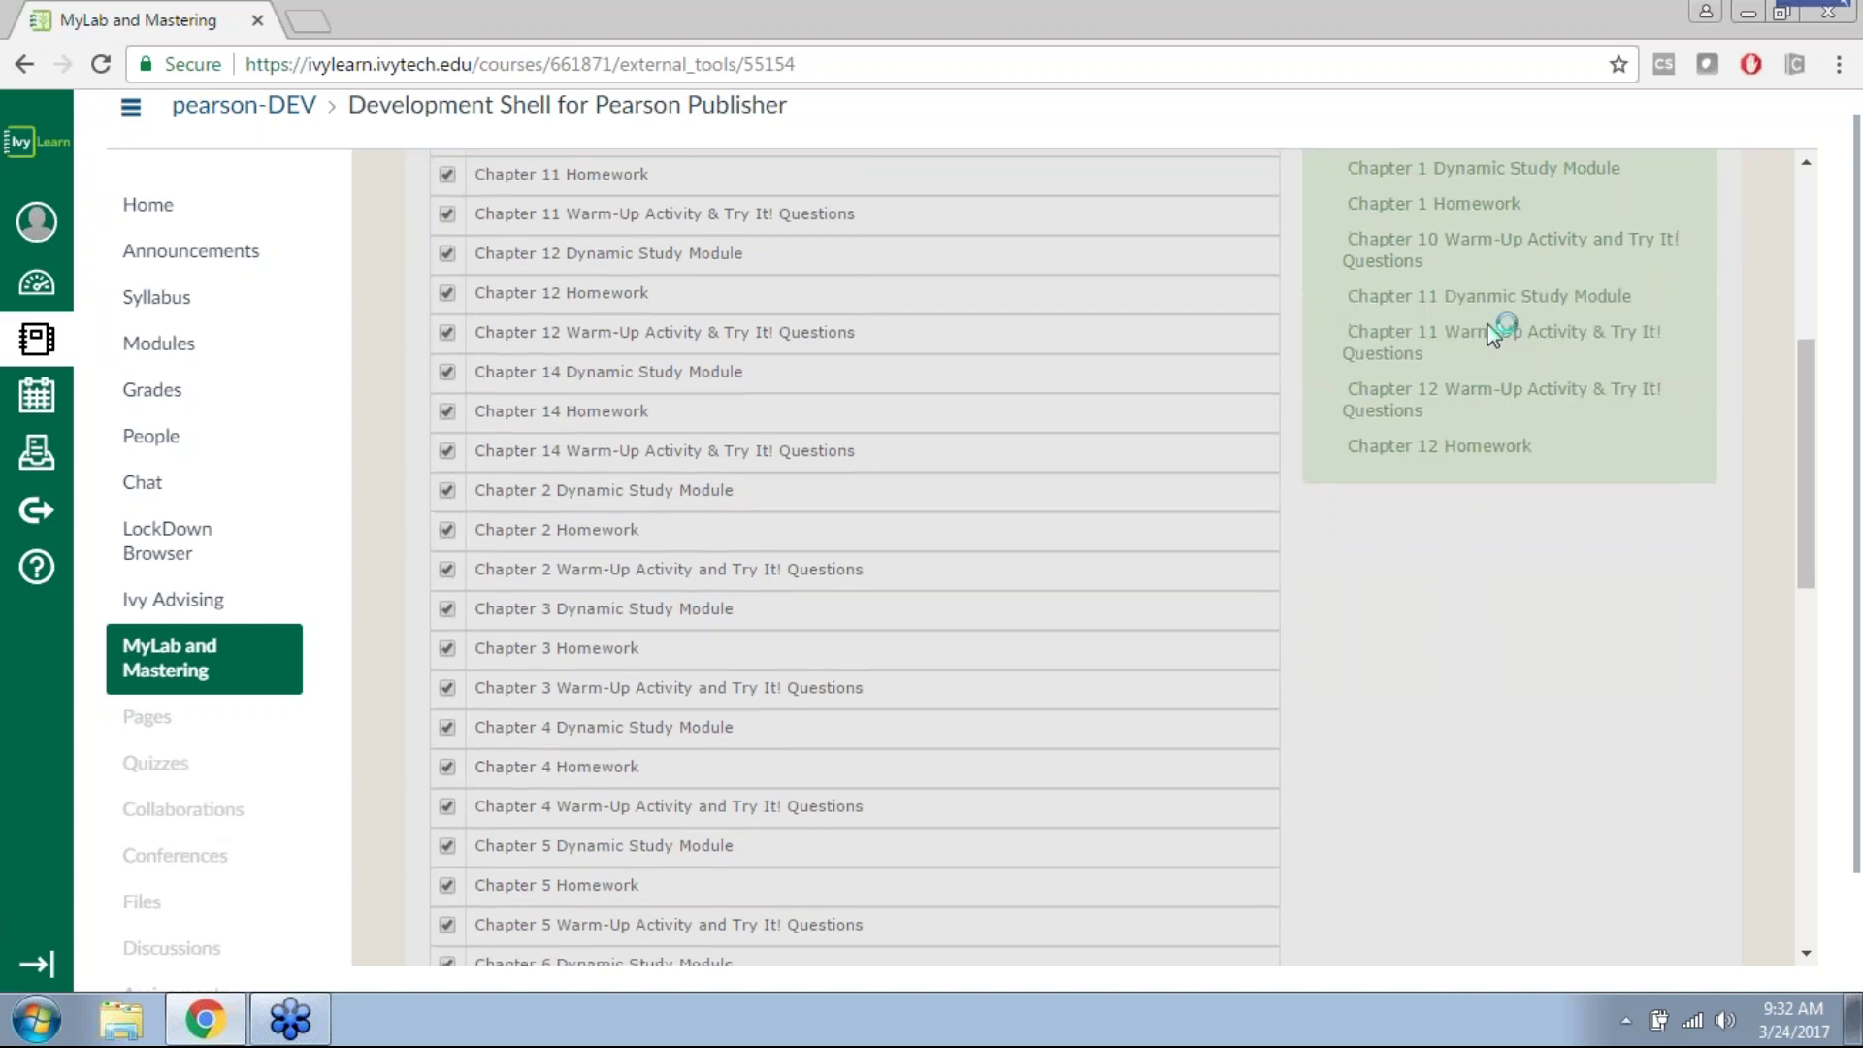
pyautogui.scroll(-3, 1484, 364)
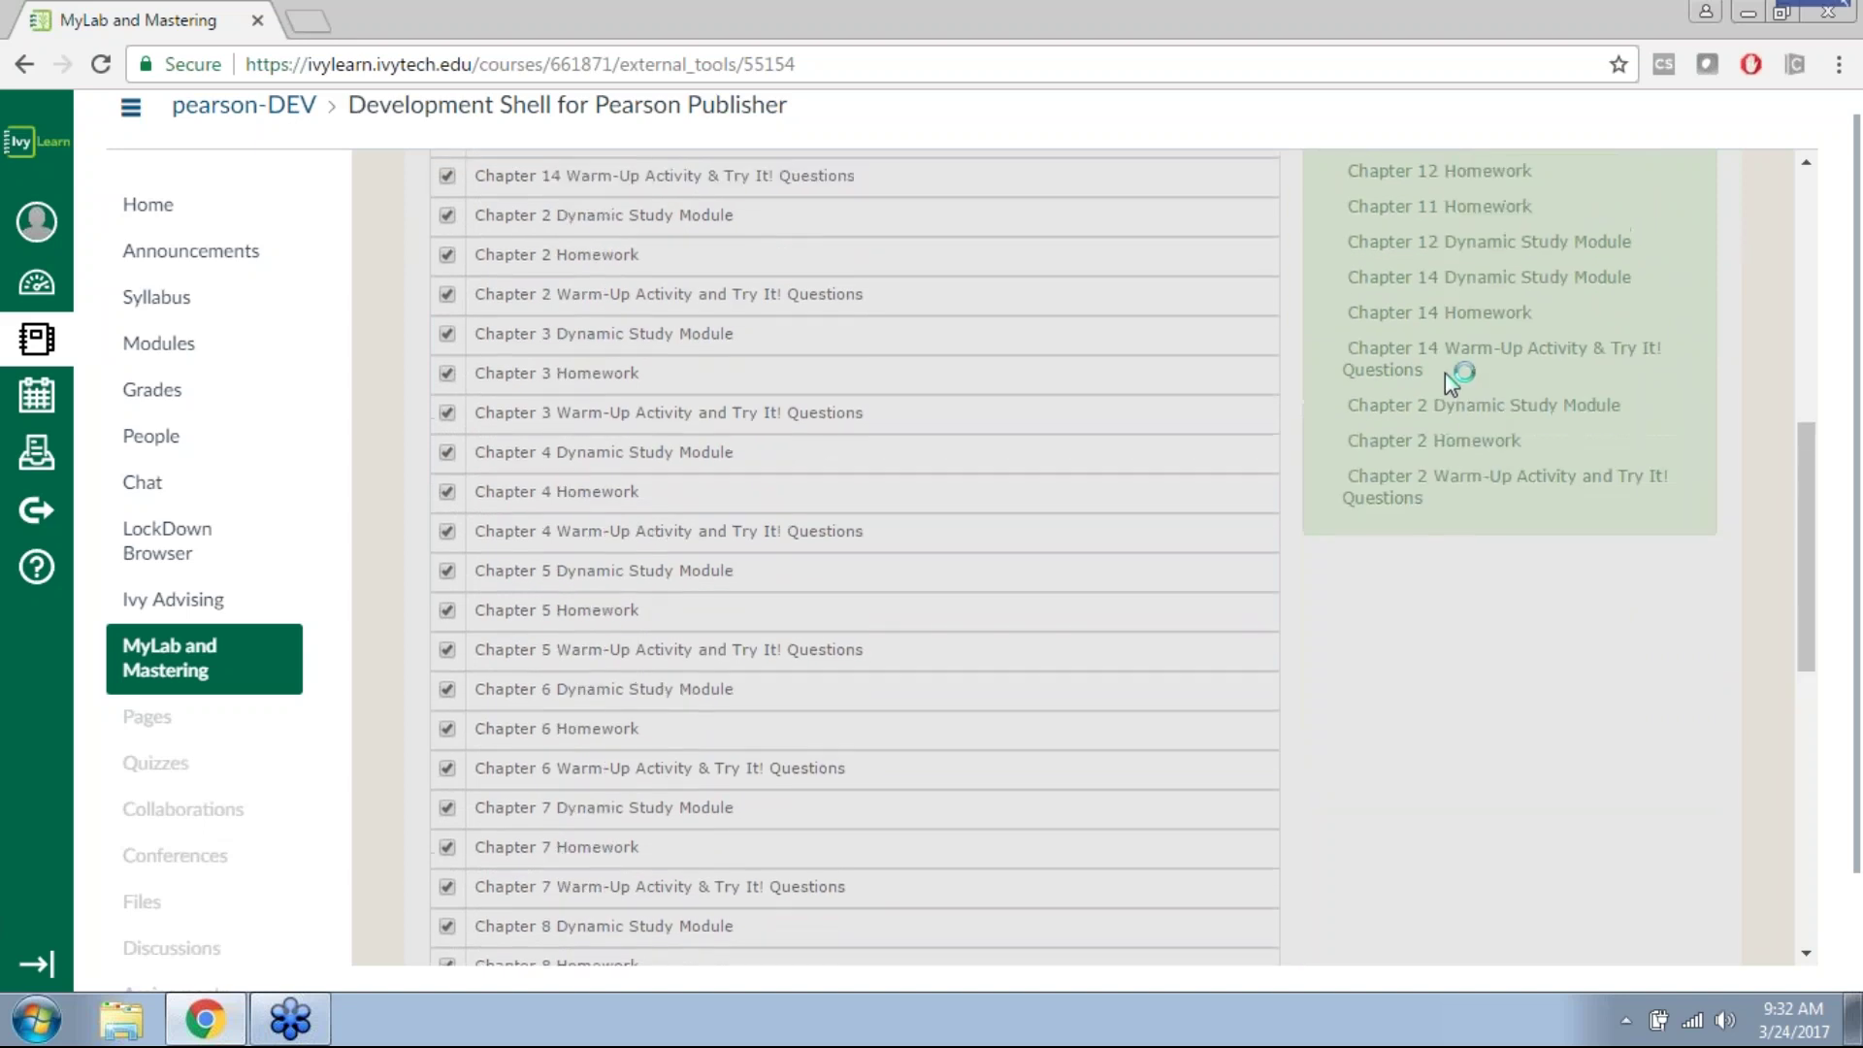
pyautogui.scroll(-6, 1450, 383)
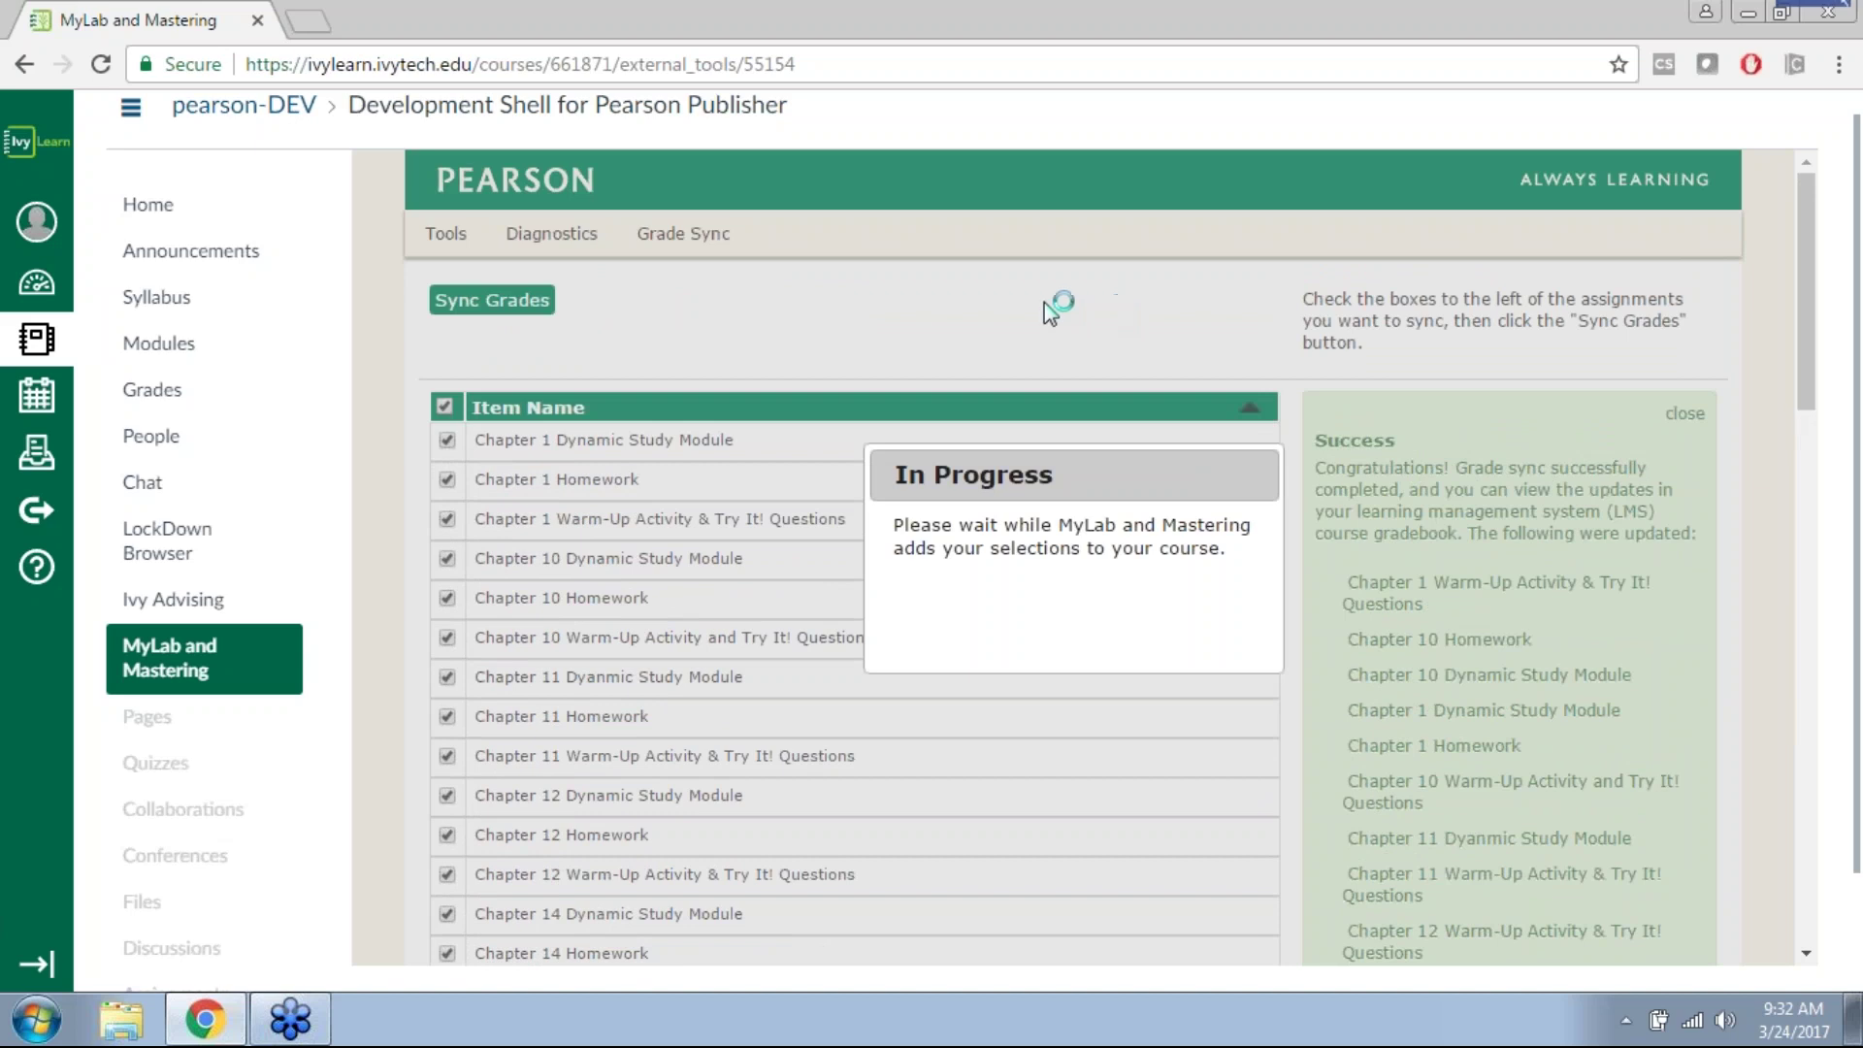
pyautogui.scroll(-4, 408, 529)
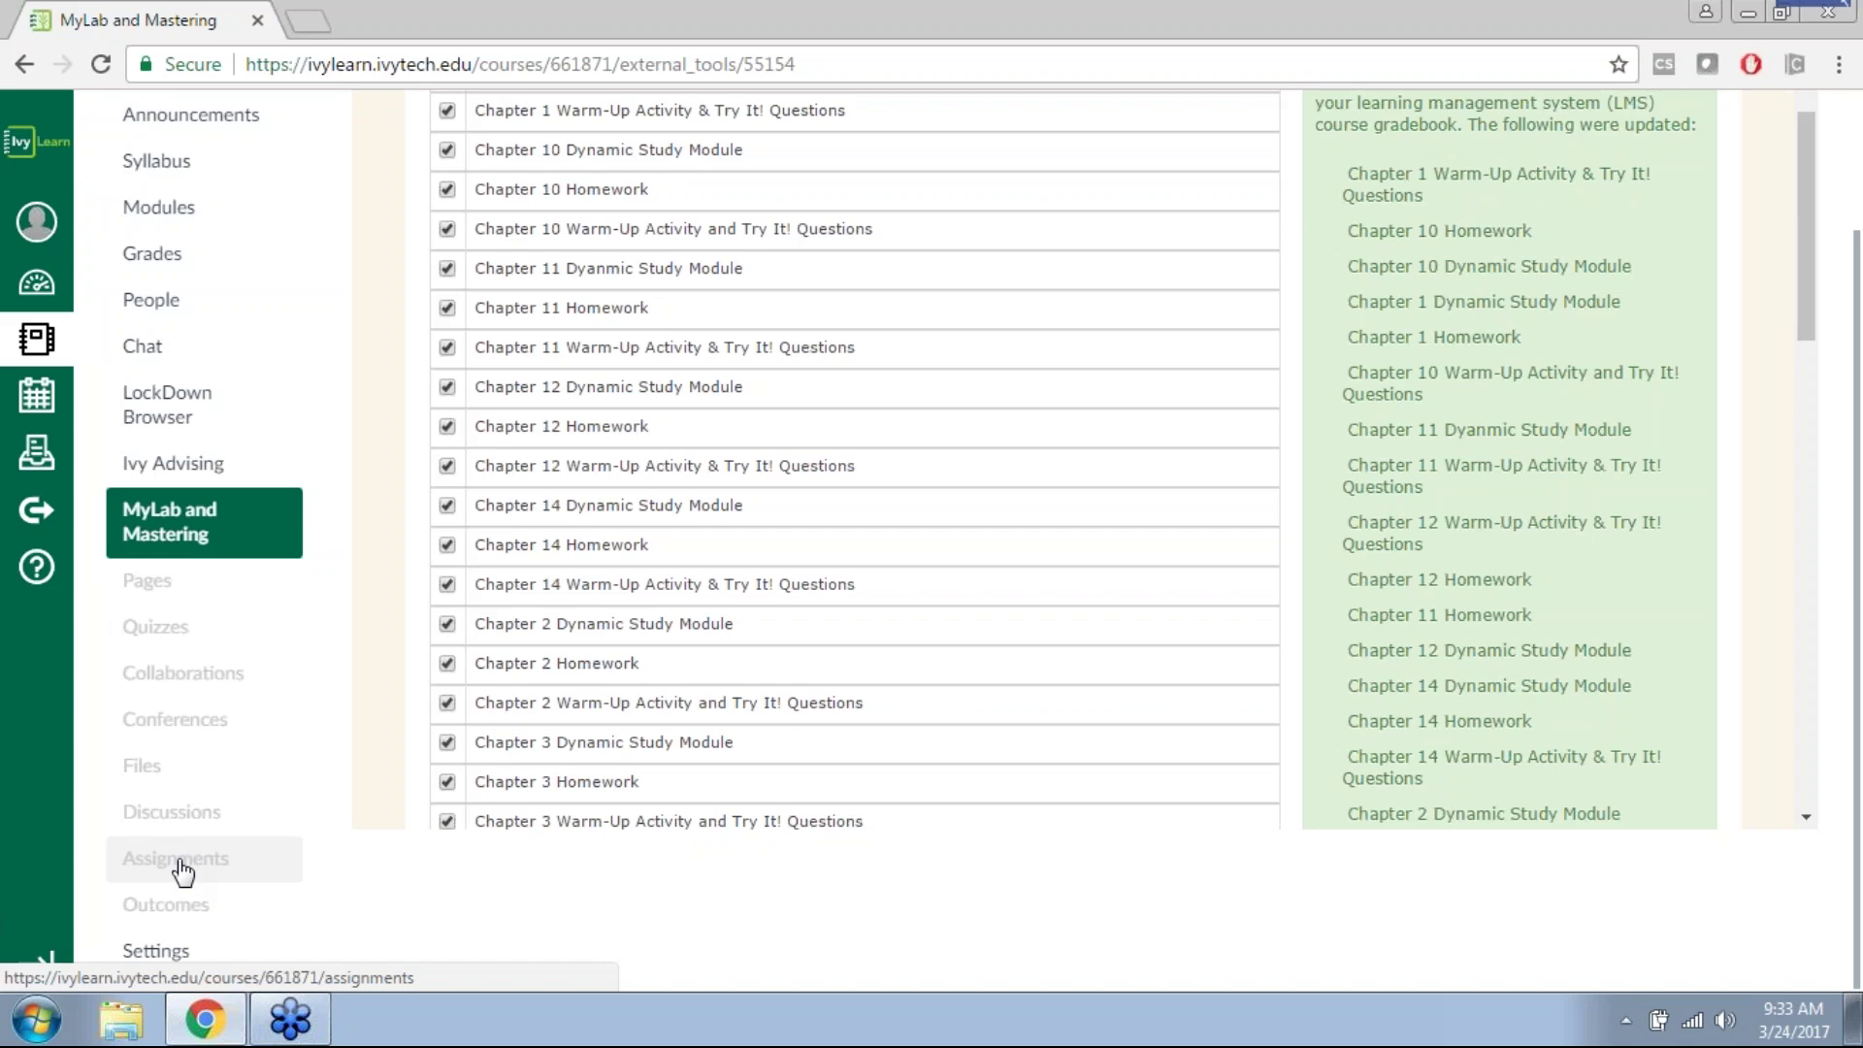
pyautogui.click(177, 858)
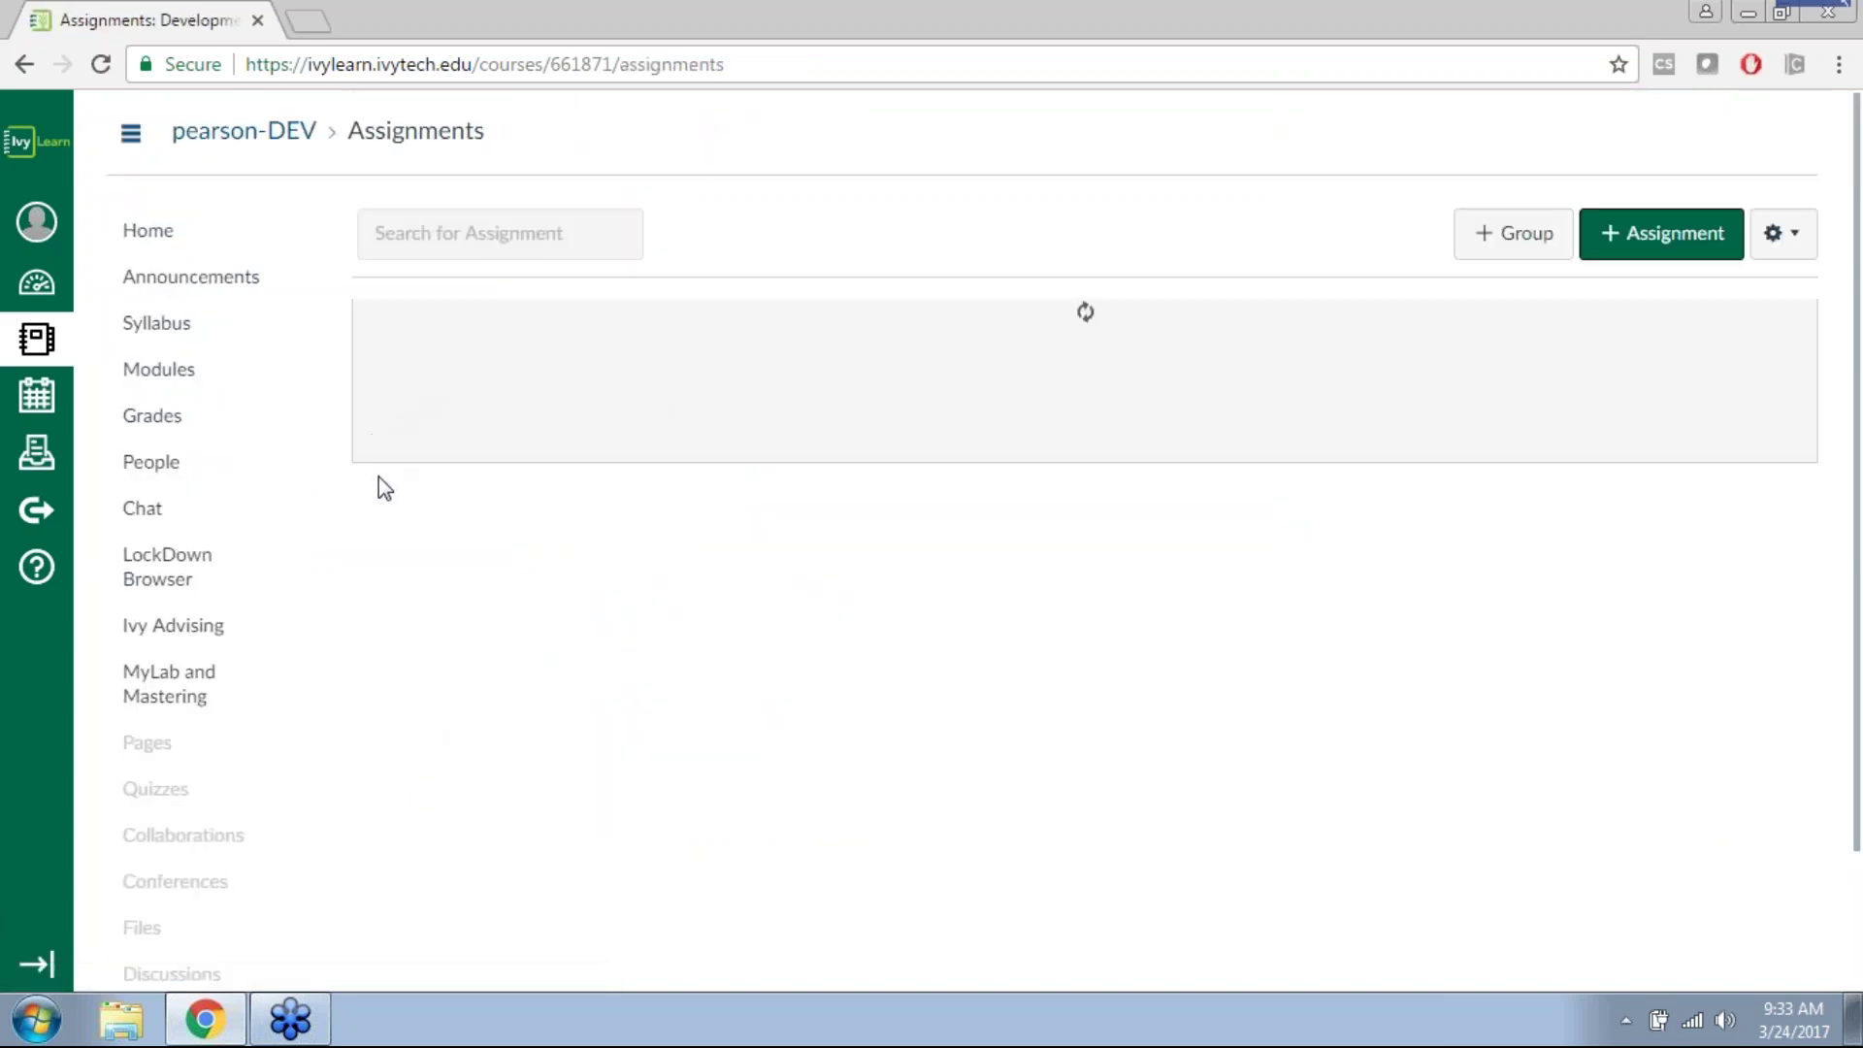
# Step: Move Chapter 1 Dynamic Study Module into the MyLab assignment group, then go to Modules
pyautogui.scroll(-6, 902, 533)
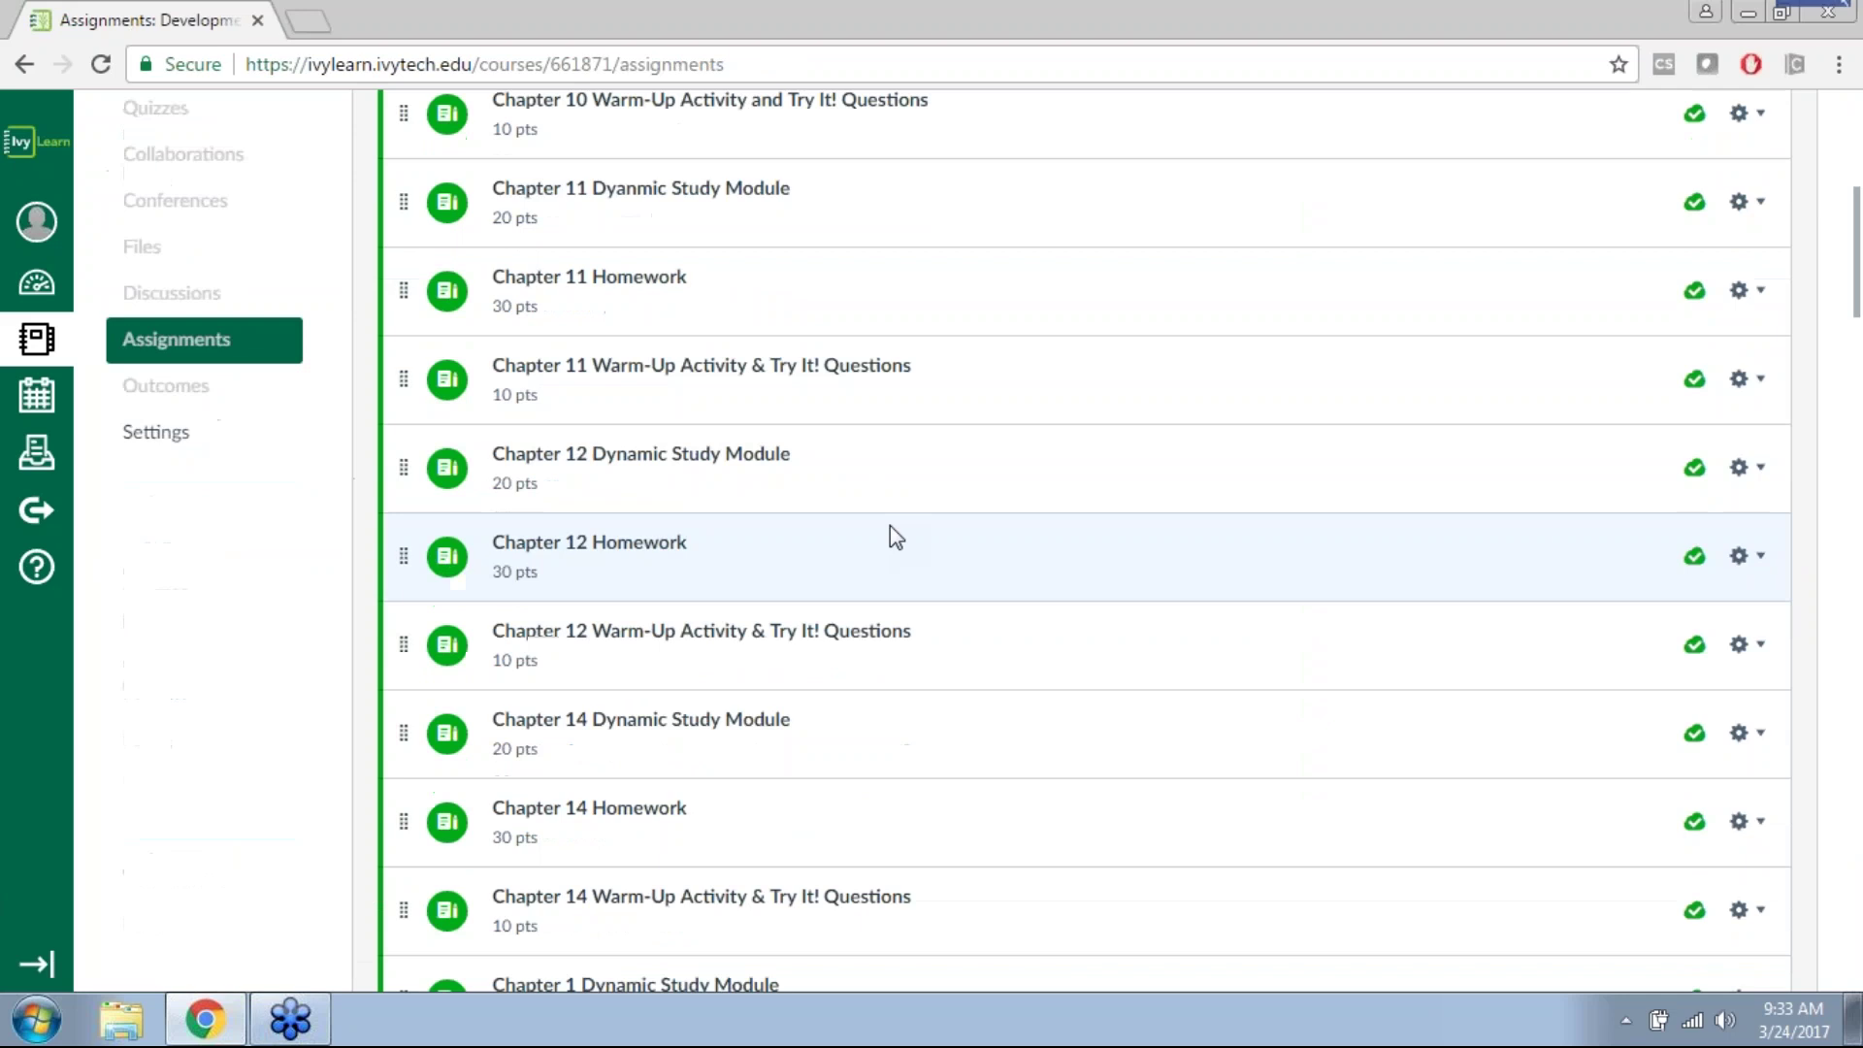
pyautogui.scroll(5, 679, 499)
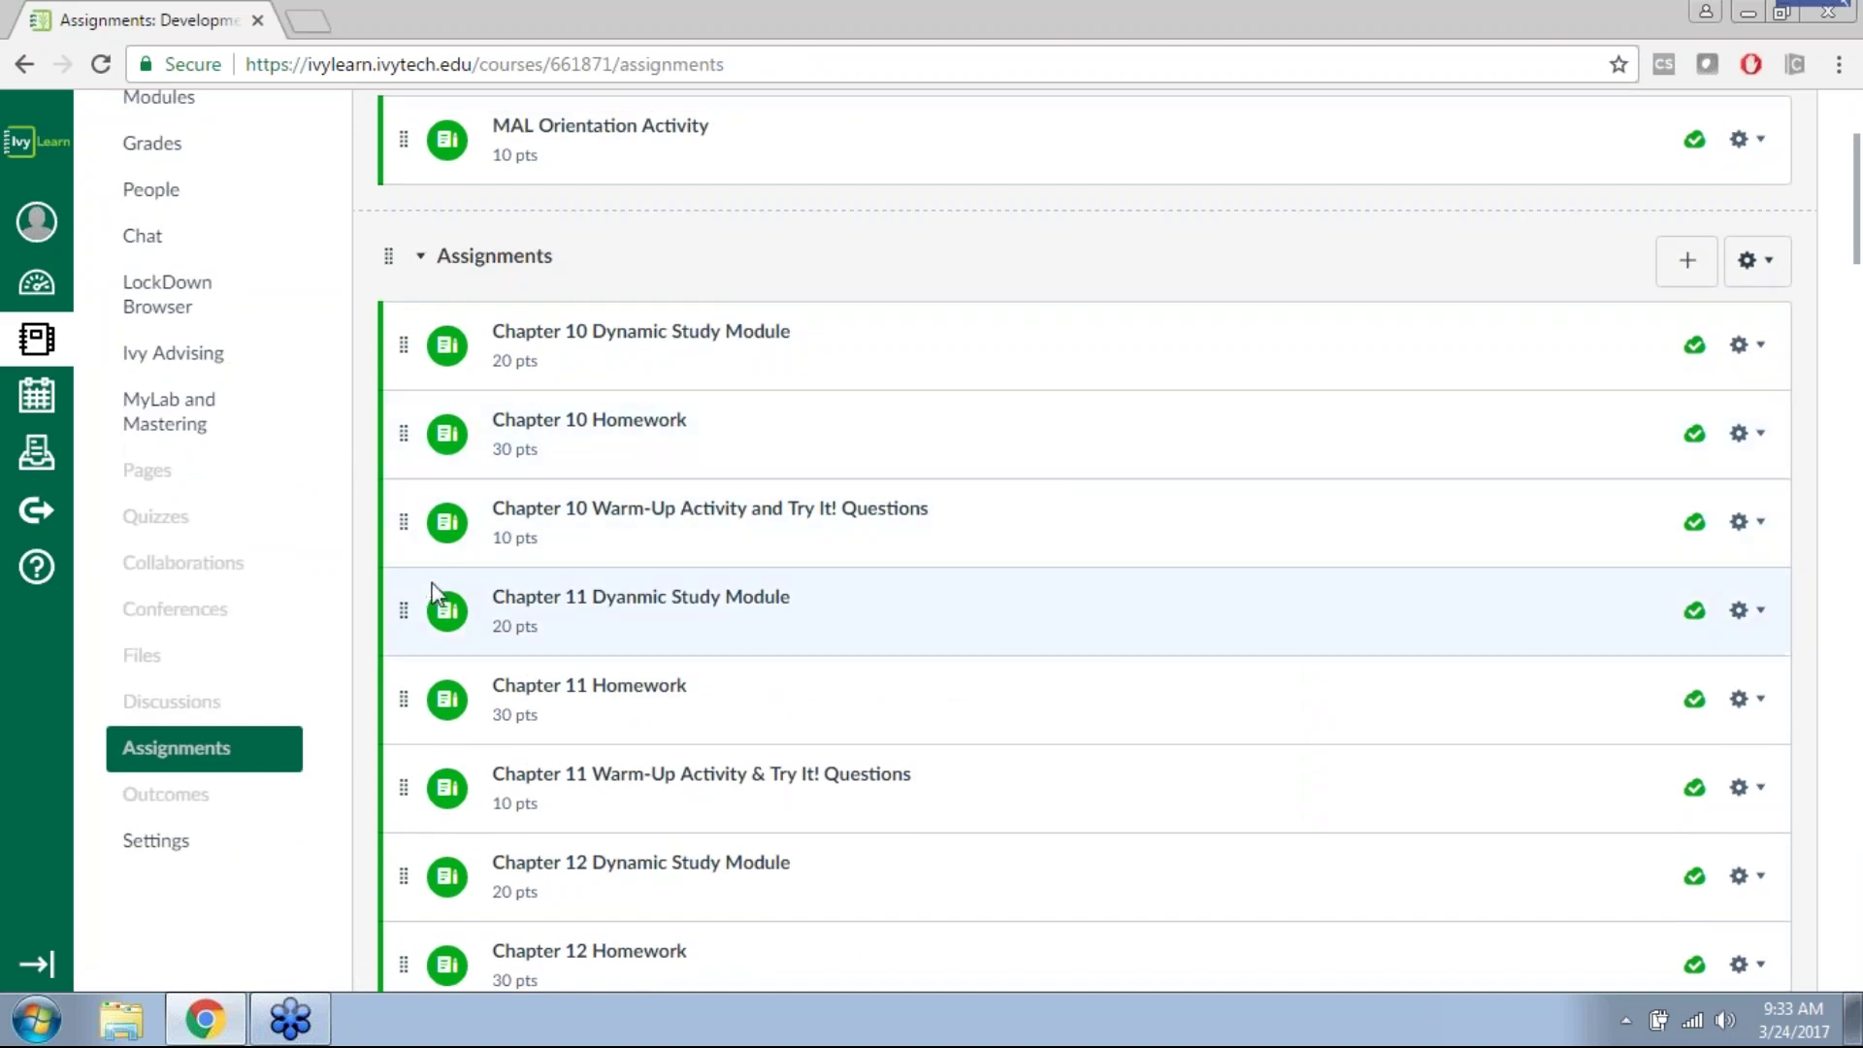
pyautogui.scroll(-7, 435, 594)
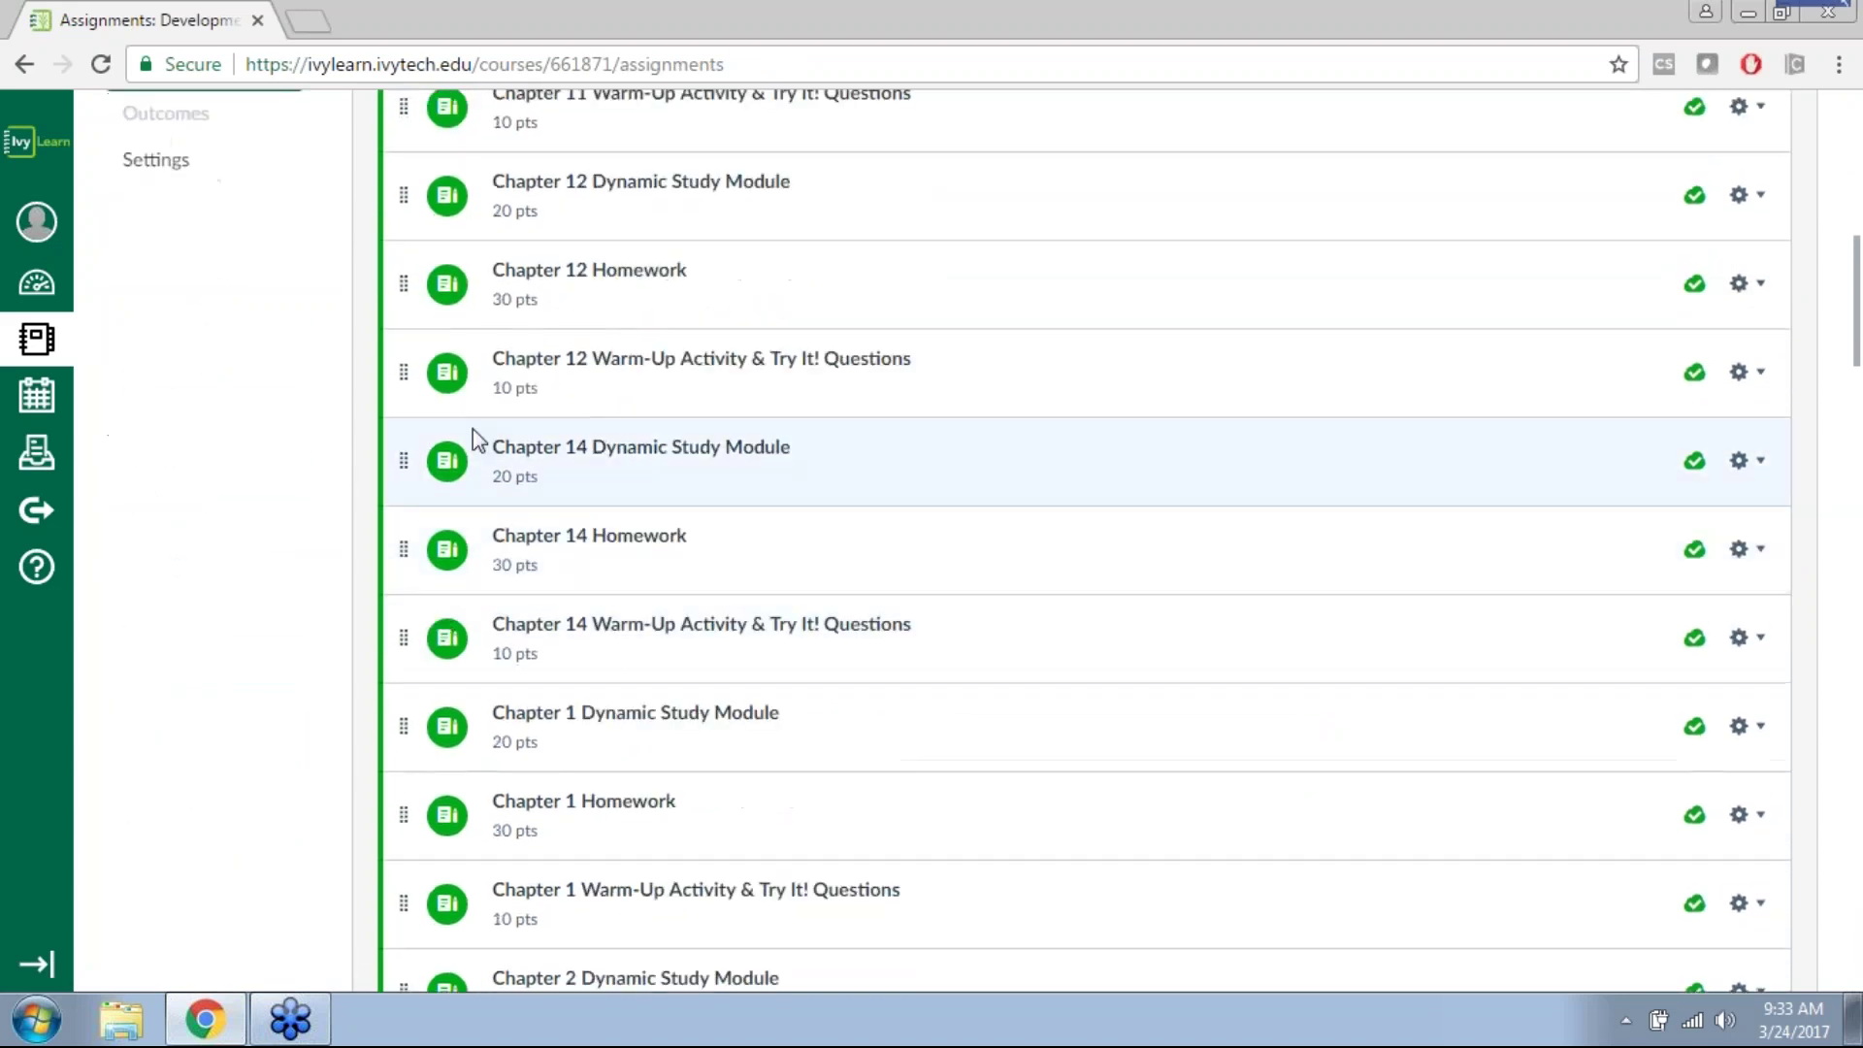
pyautogui.scroll(-1, 483, 481)
pyautogui.moveTo(403, 594); pyautogui.dragTo(386, 467)
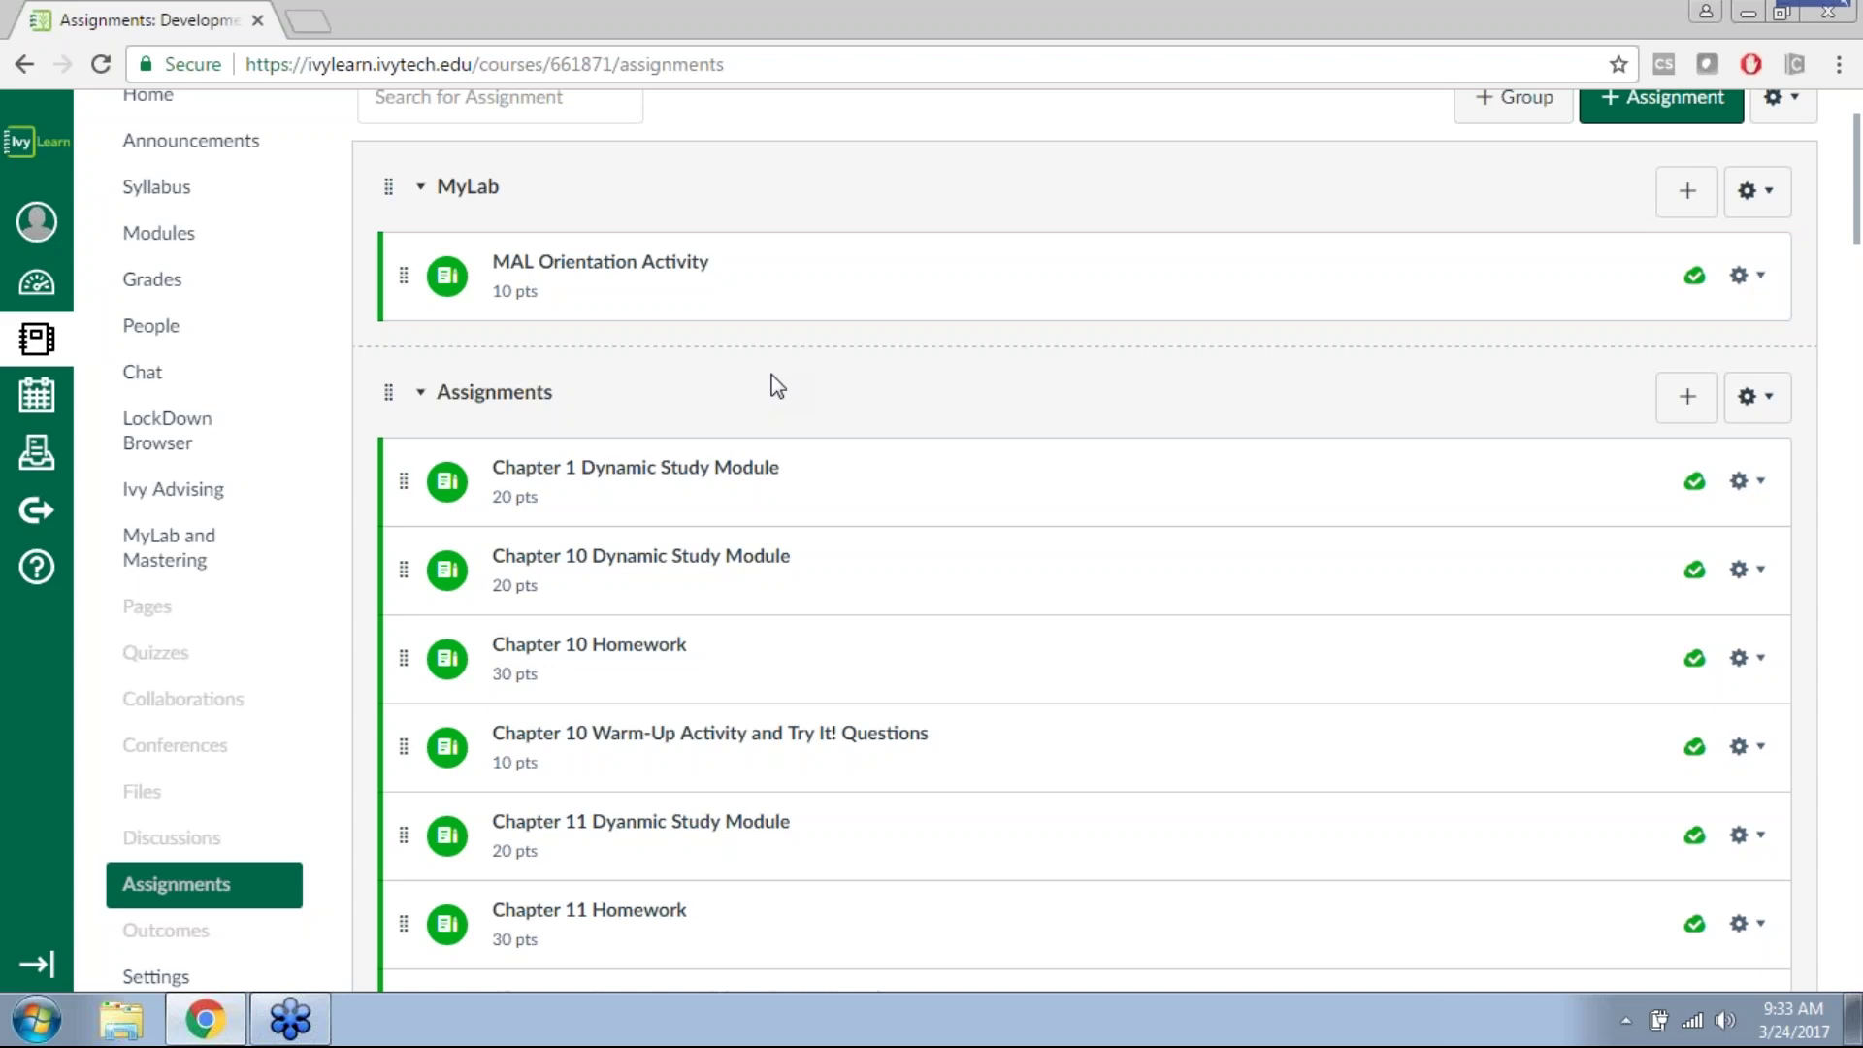
pyautogui.scroll(2, 778, 386)
pyautogui.moveTo(404, 623); pyautogui.dragTo(400, 411)
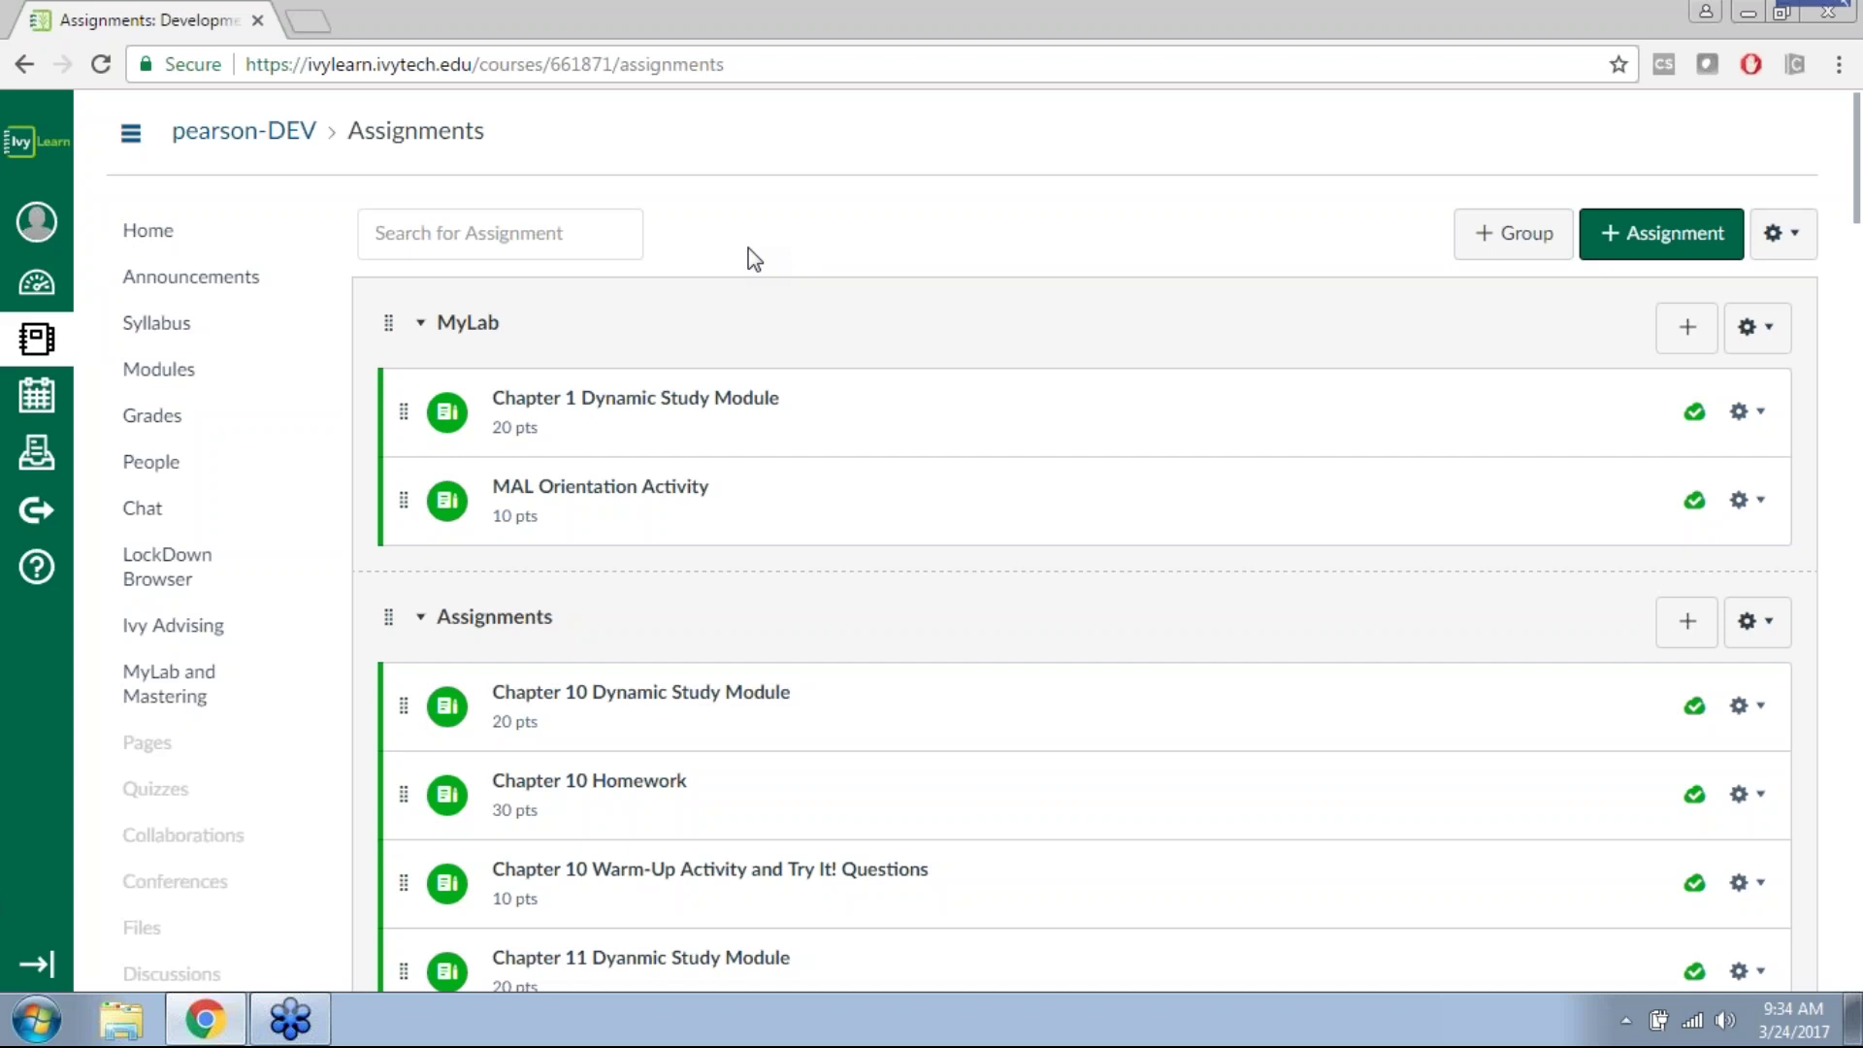
pyautogui.click(264, 376)
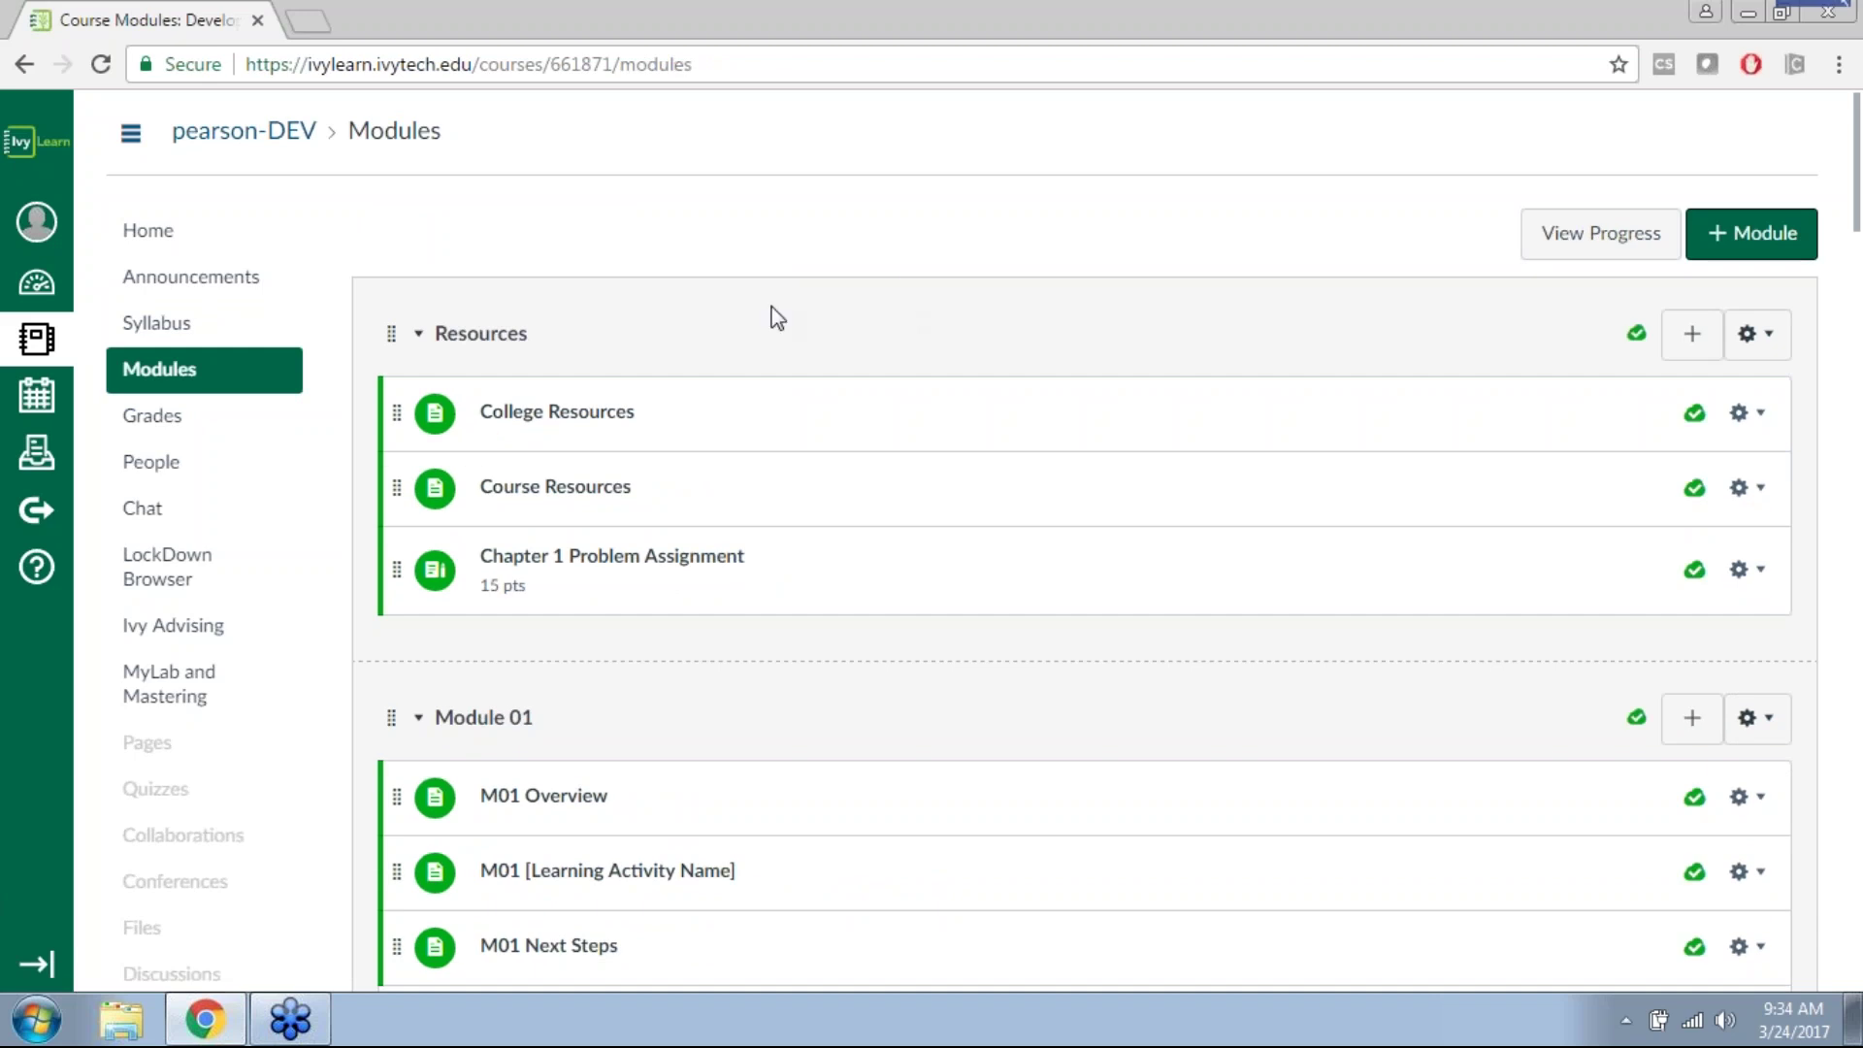
# Step: Review the modules on the Modules page, then open the course Gradebook
pyautogui.scroll(-3, 761, 346)
pyautogui.scroll(-3, 753, 699)
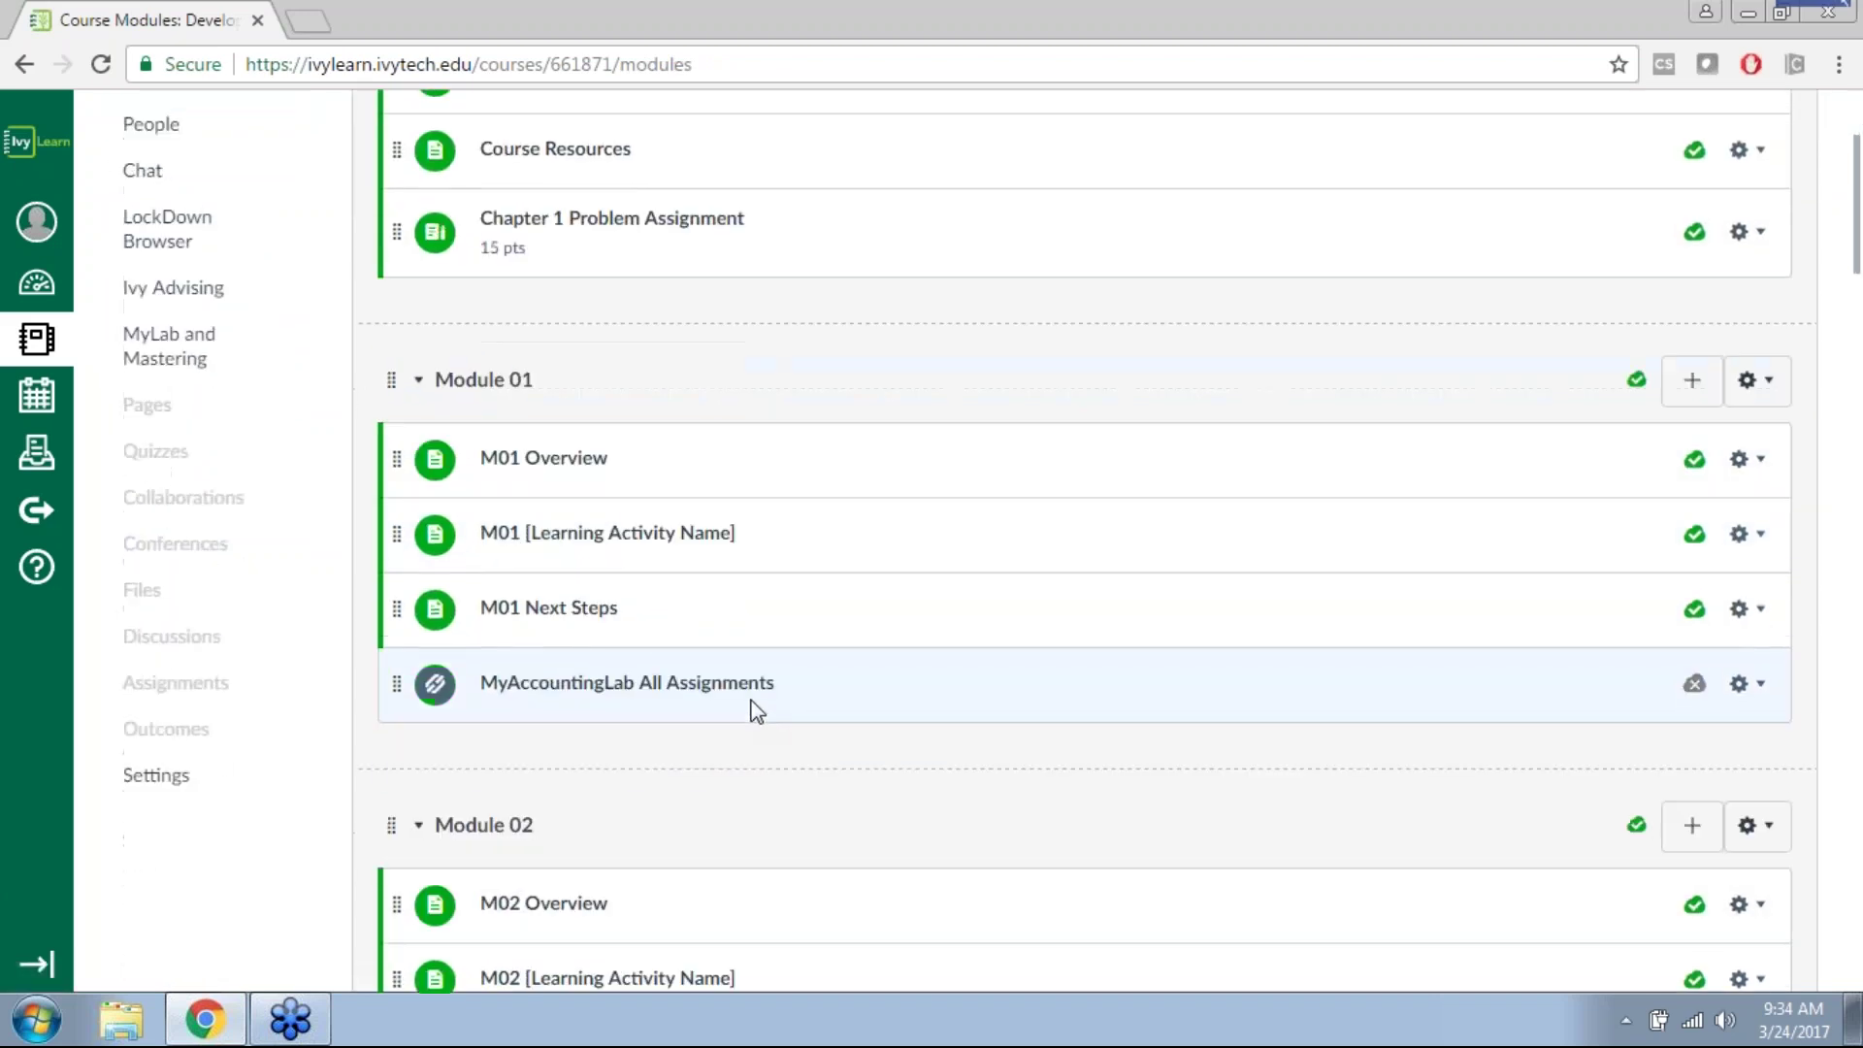
pyautogui.scroll(-1, 890, 495)
pyautogui.scroll(-2, 894, 510)
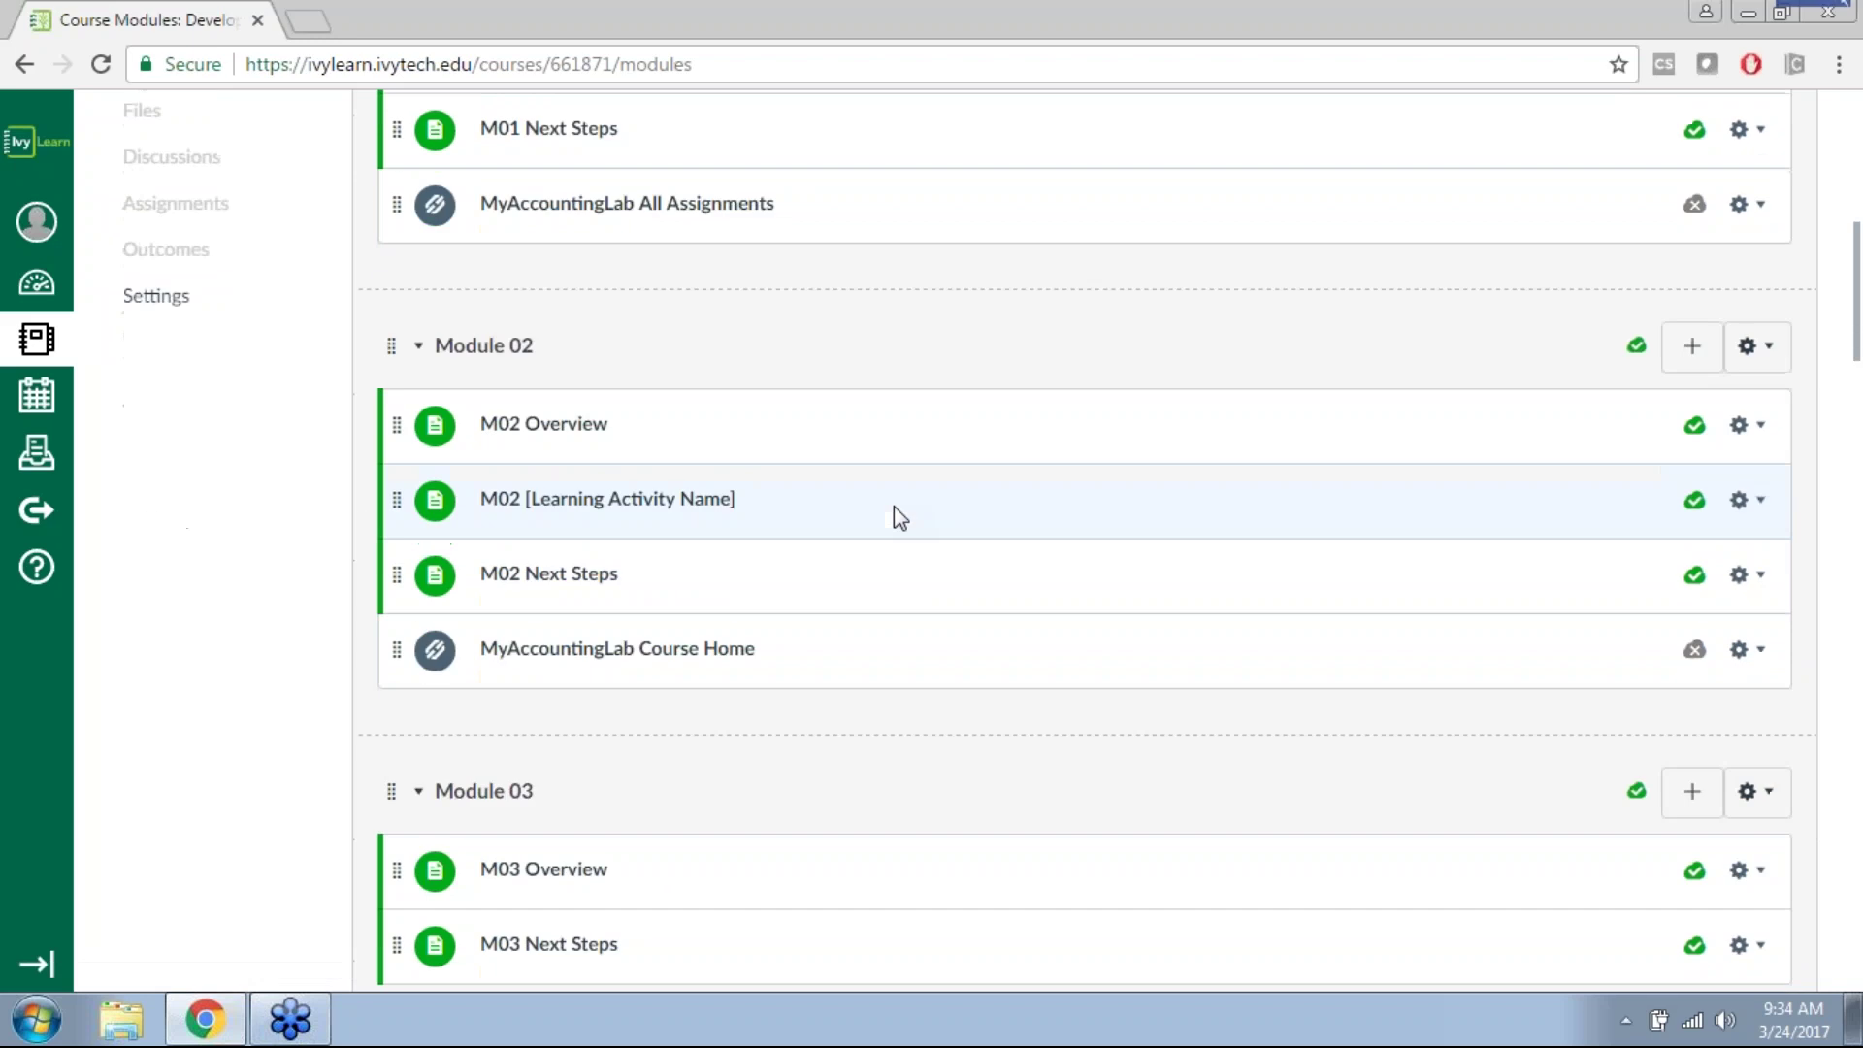
pyautogui.scroll(8, 898, 512)
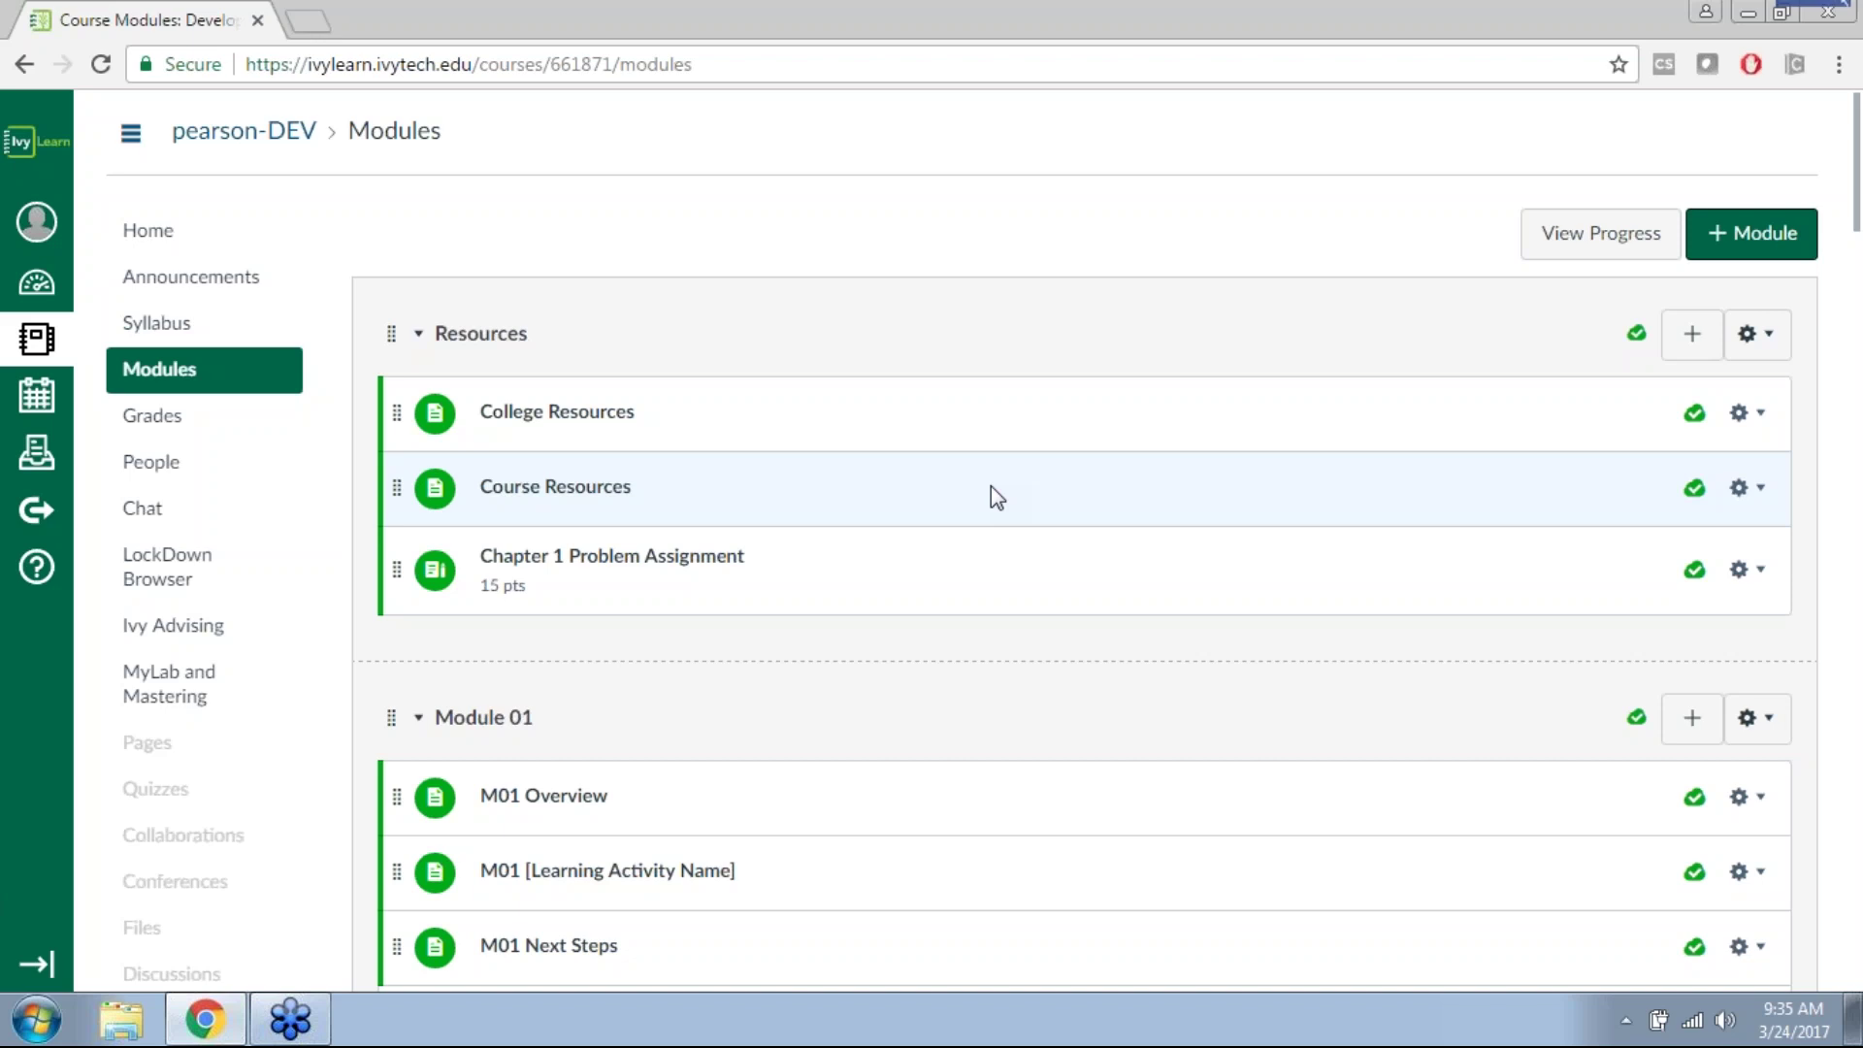
pyautogui.scroll(-3, 206, 580)
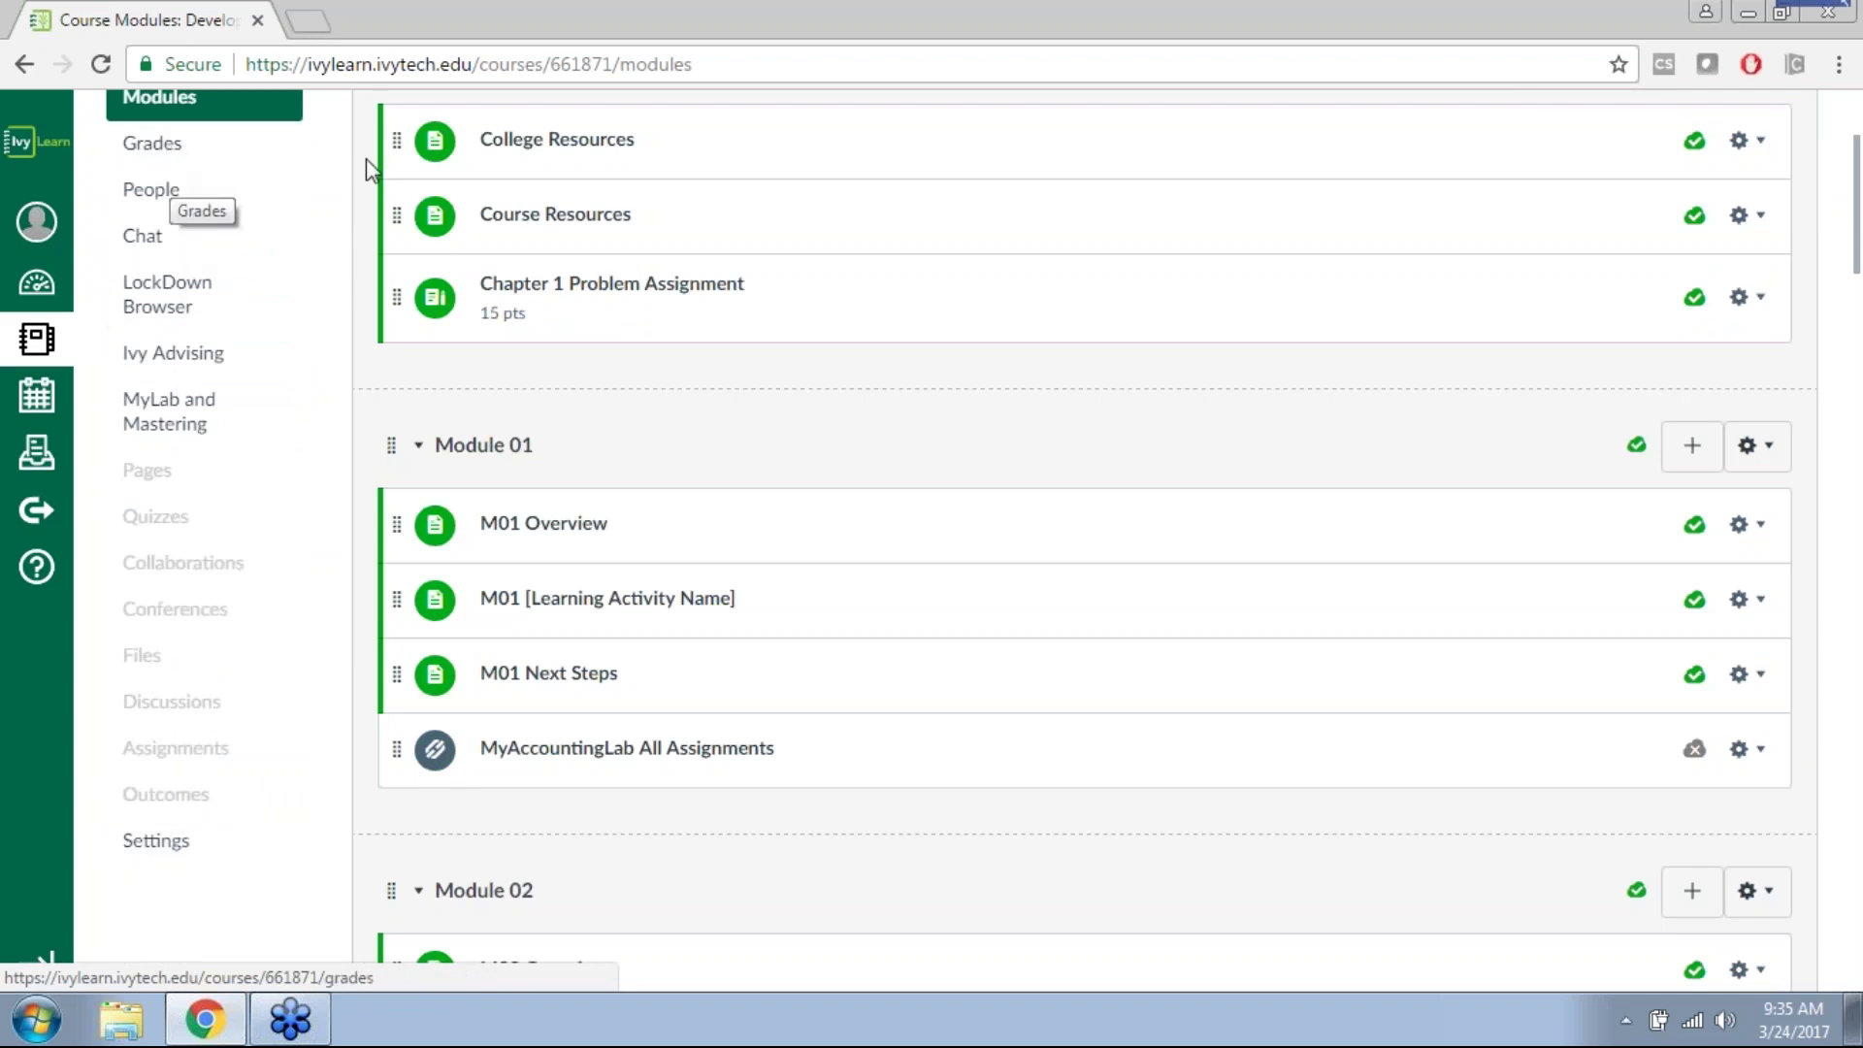
pyautogui.scroll(2, 364, 159)
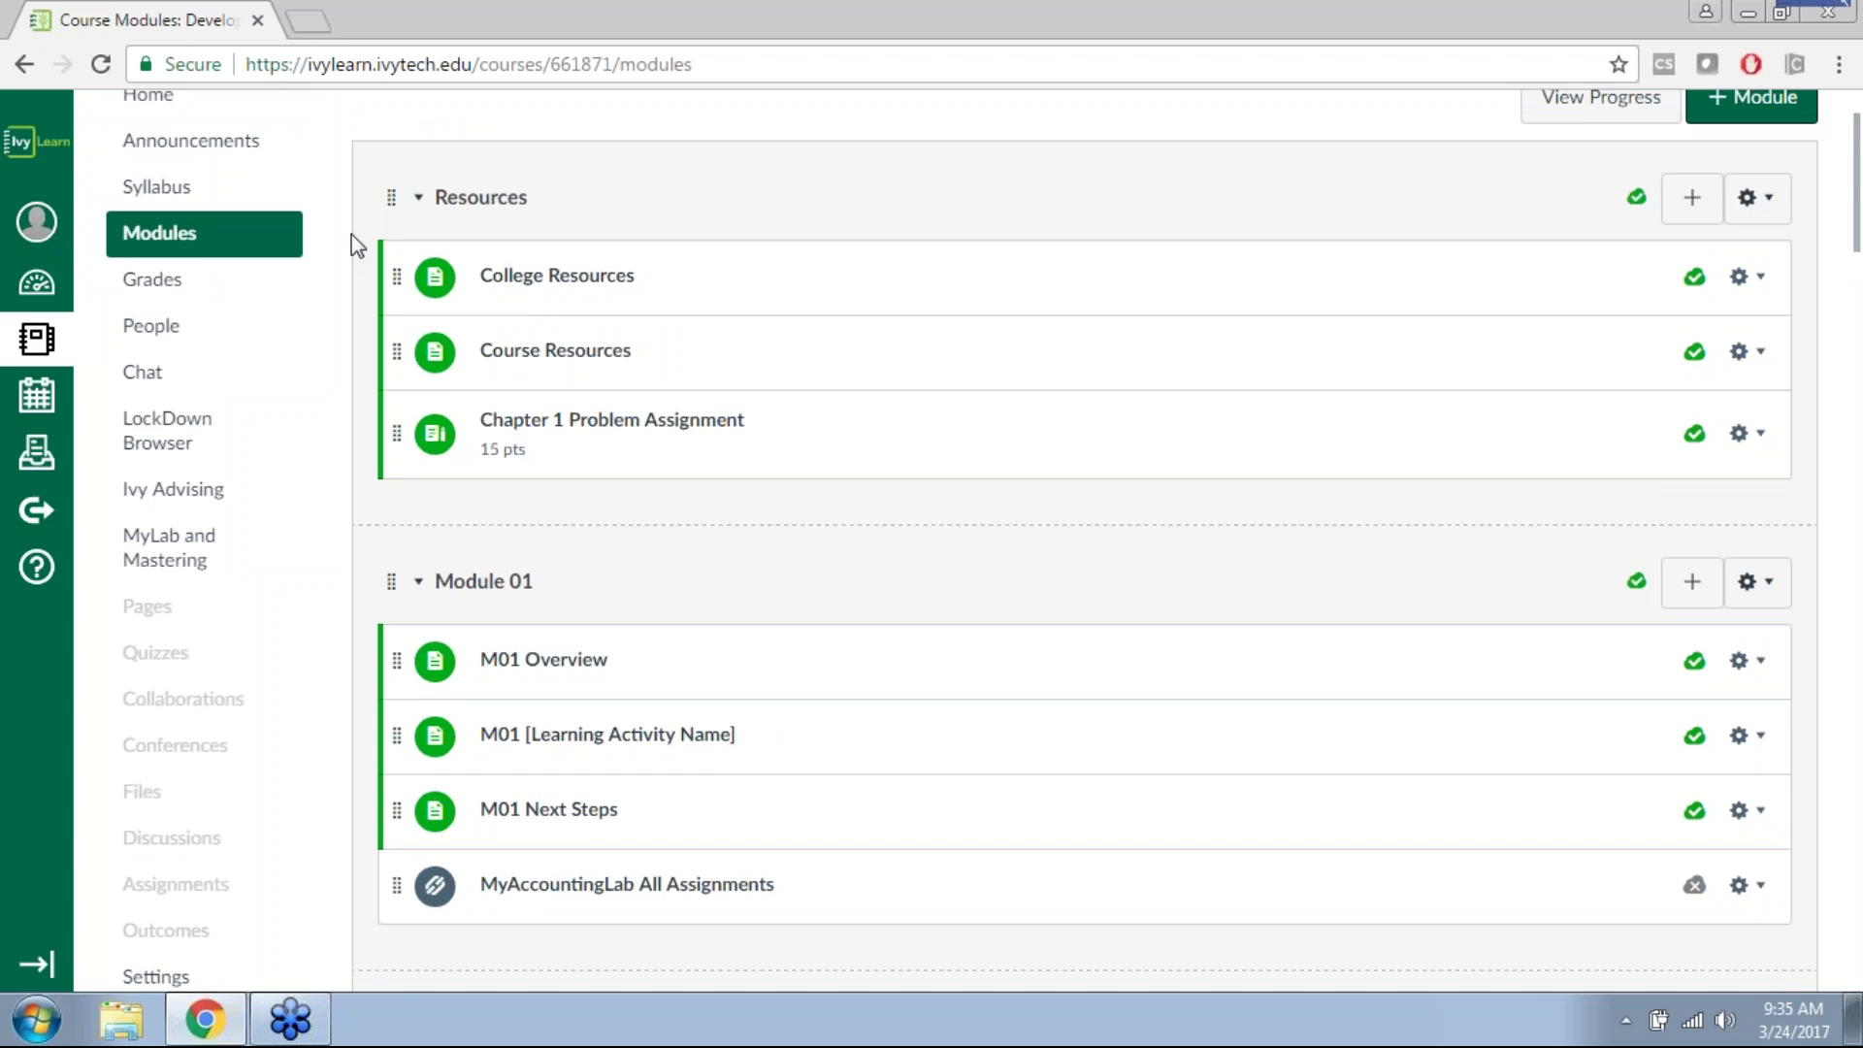
pyautogui.click(277, 280)
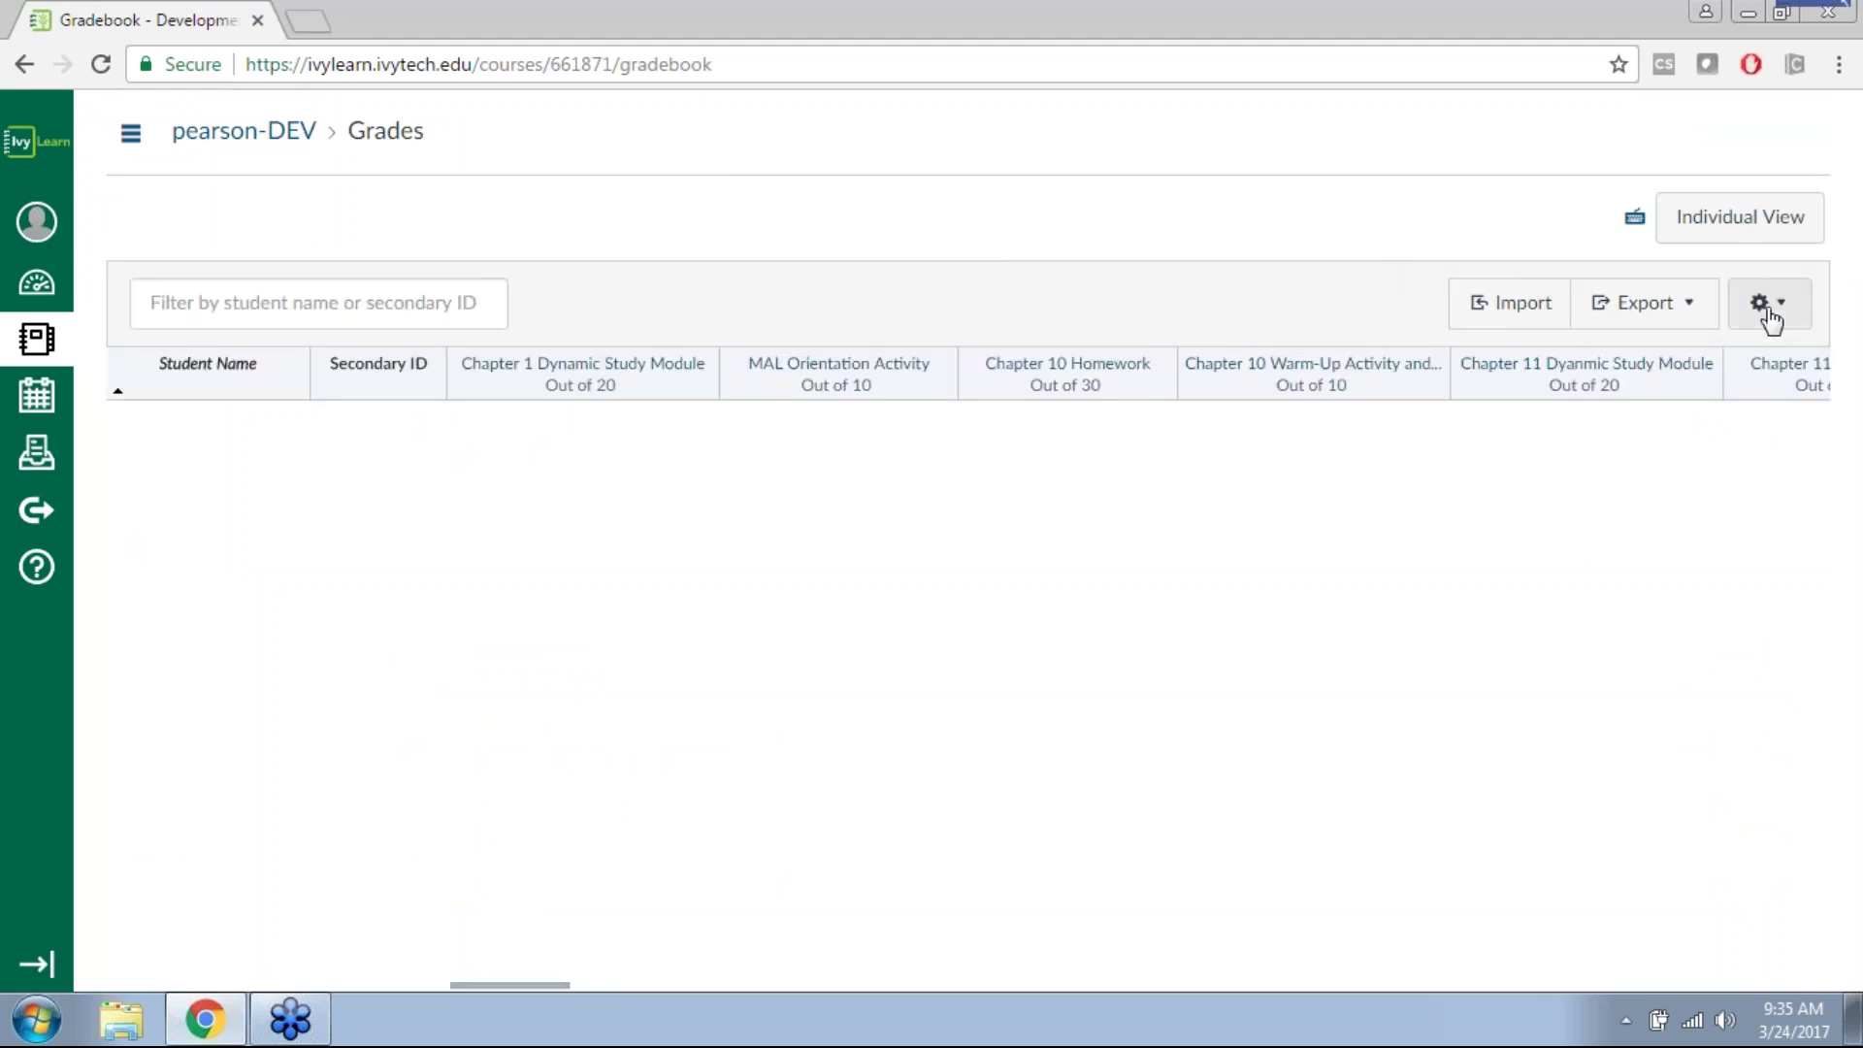
# Step: Arrange Gradebook columns by due date, then by assignment group, and return to the pearson-DEV course home
pyautogui.click(1769, 320)
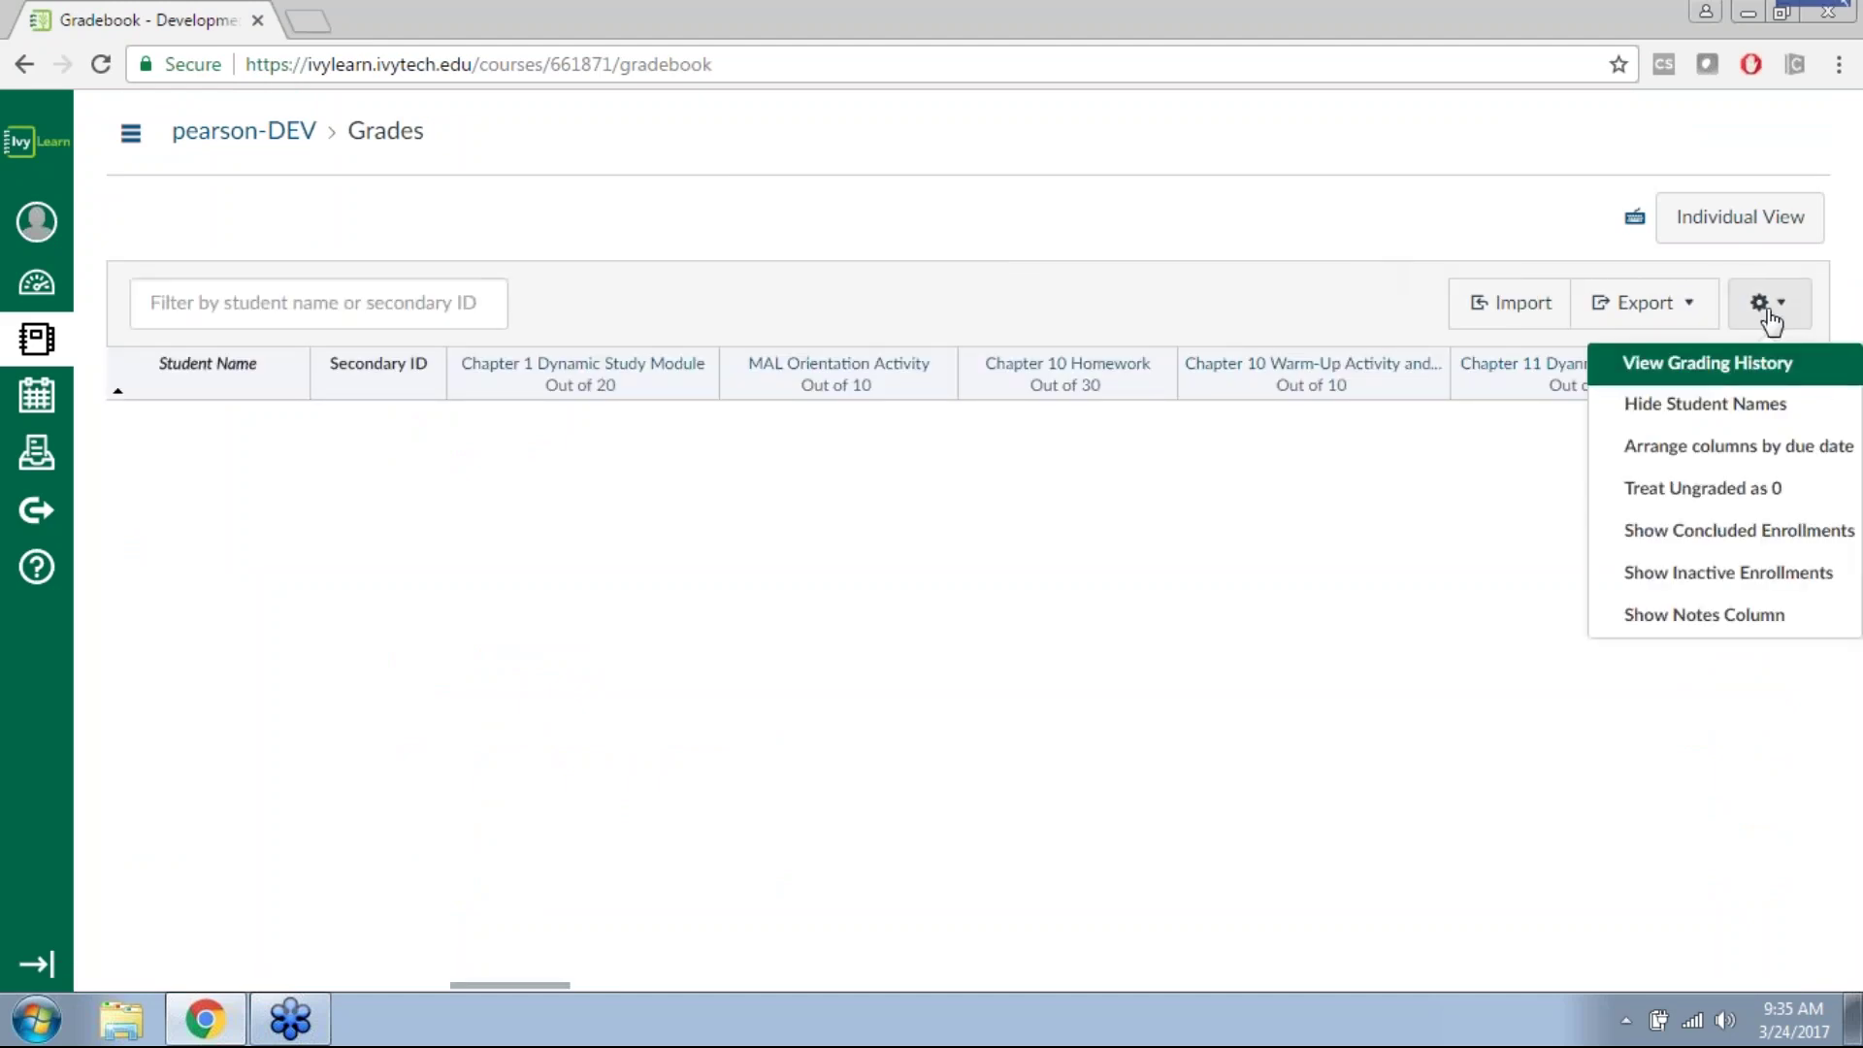
pyautogui.click(1710, 469)
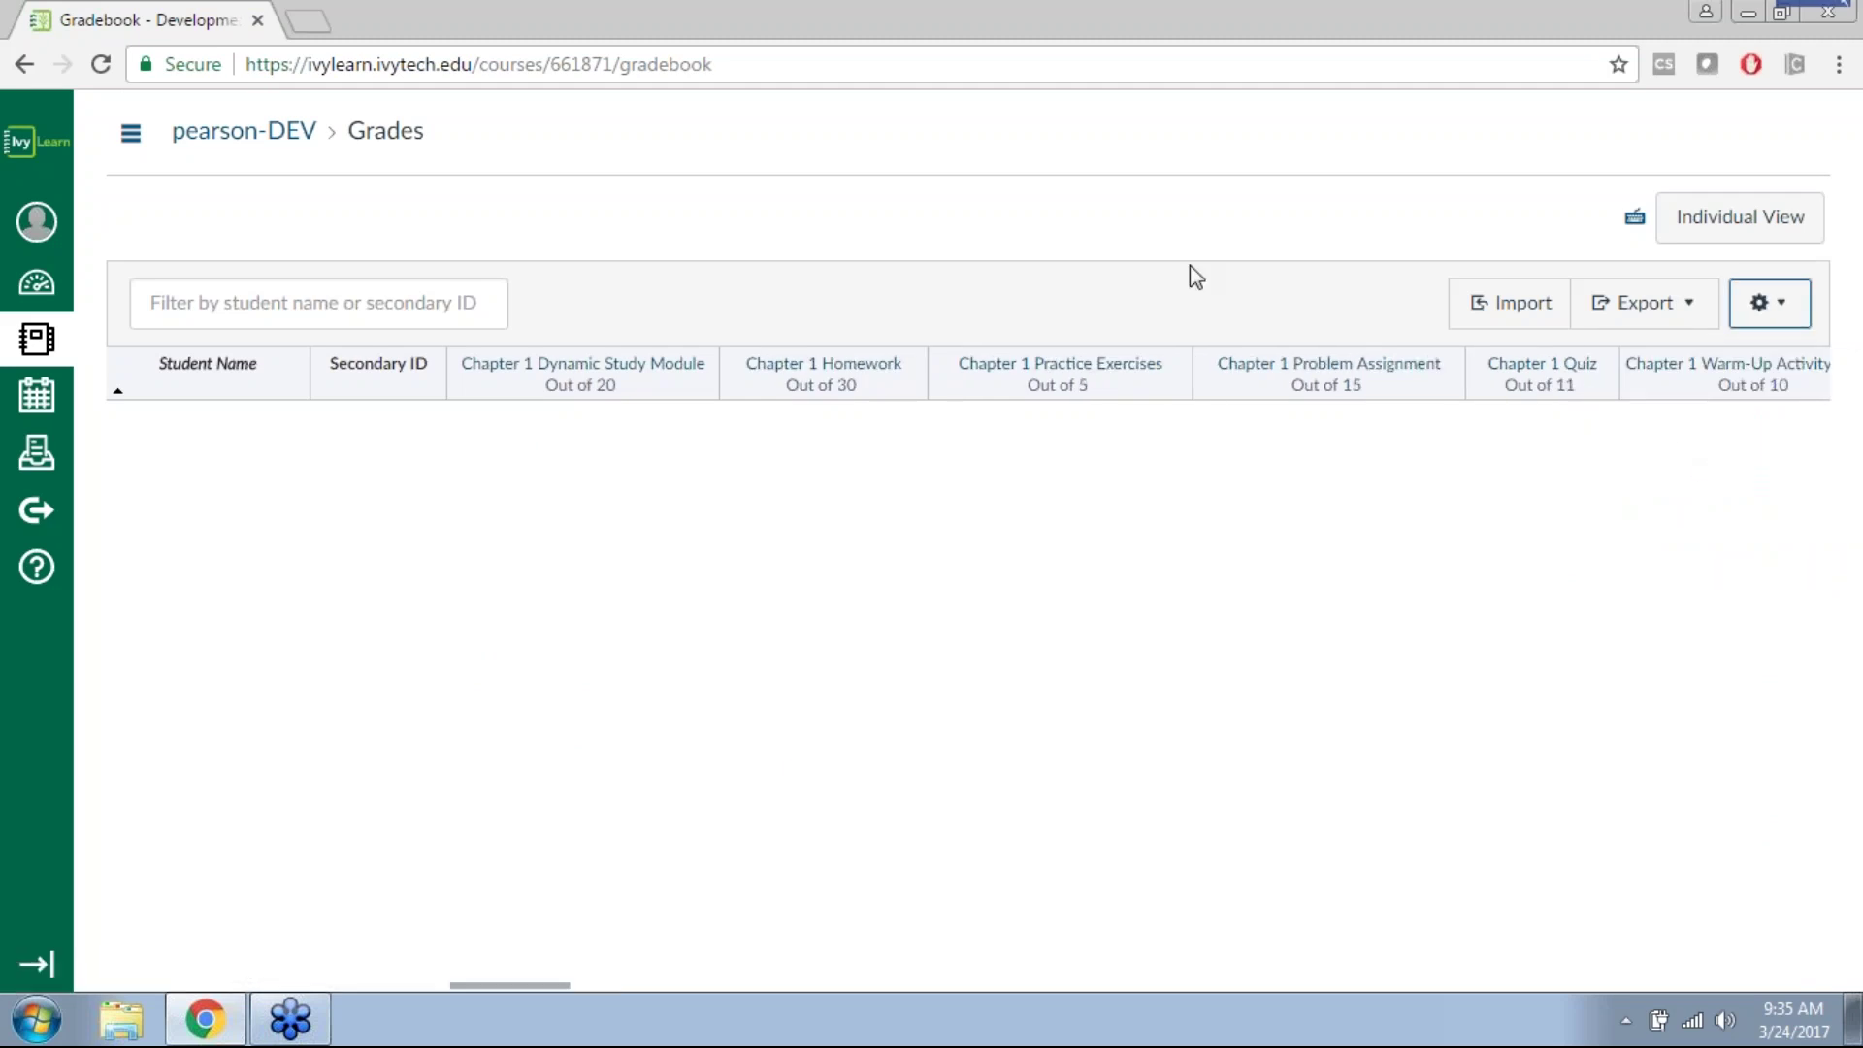
pyautogui.click(1768, 303)
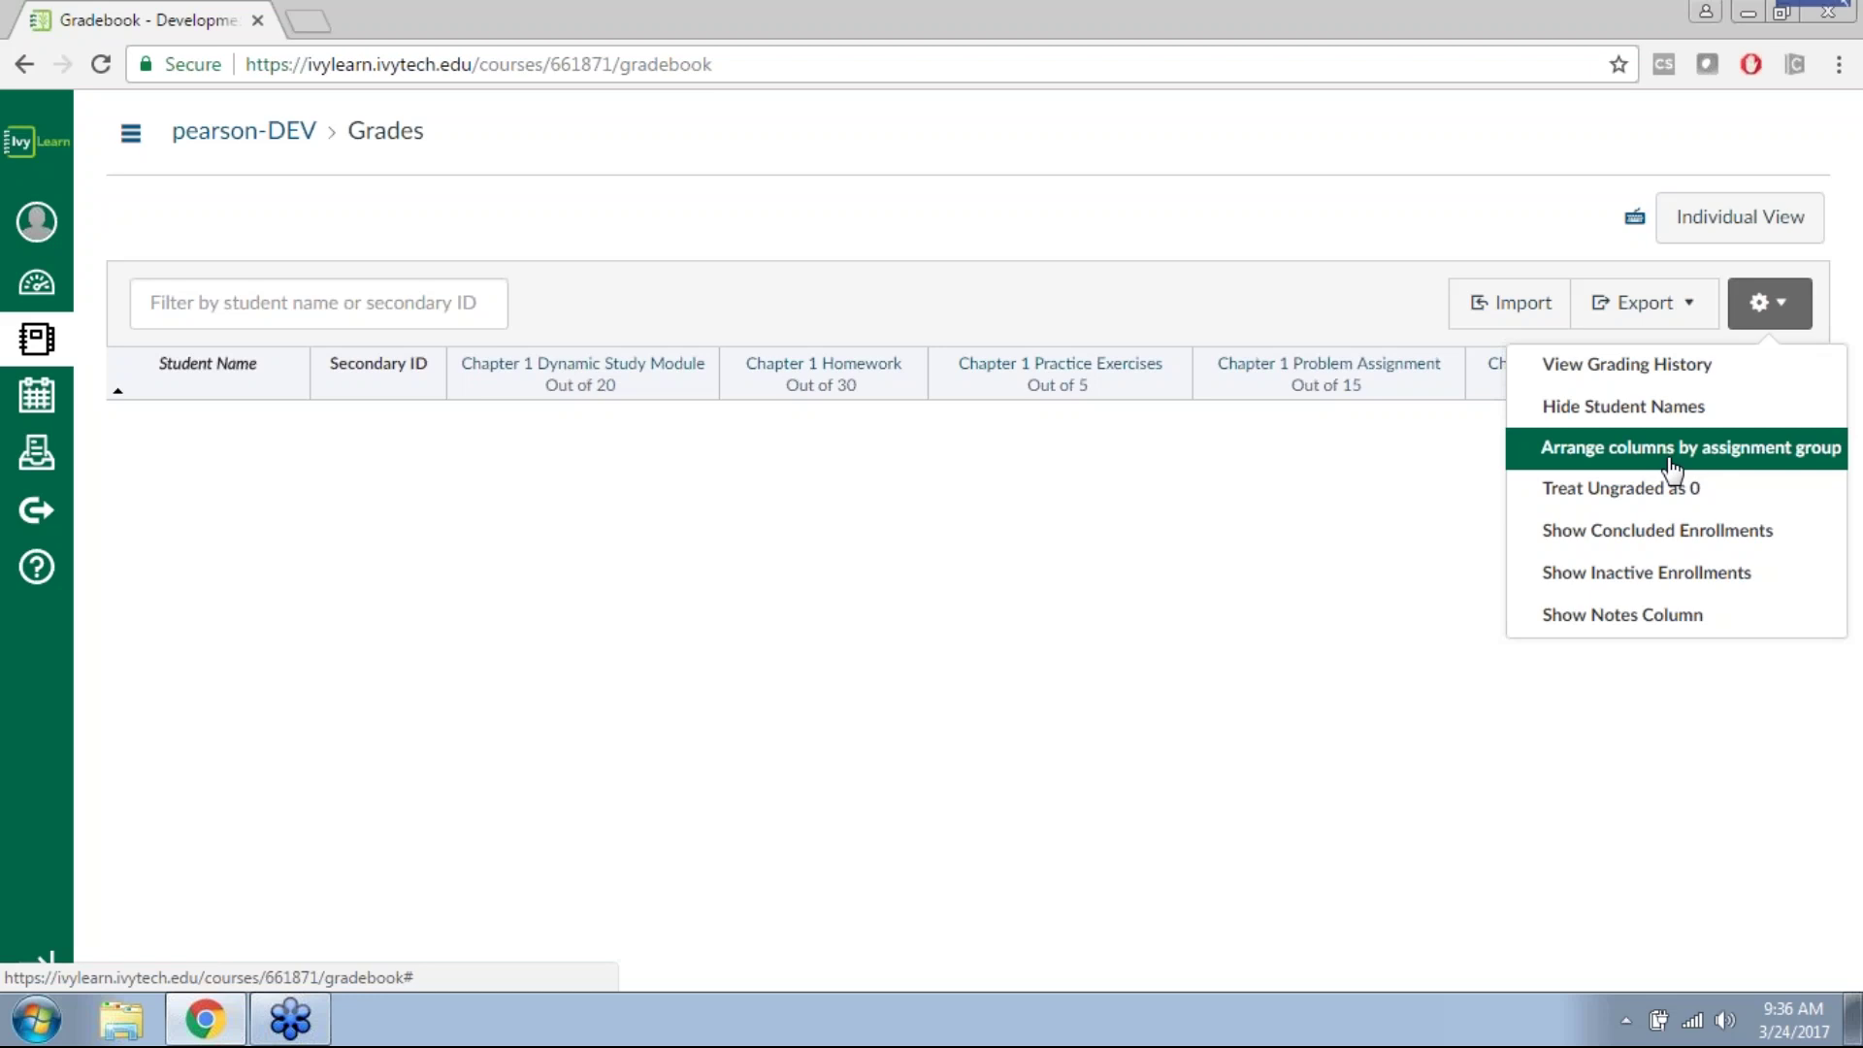
pyautogui.click(1672, 468)
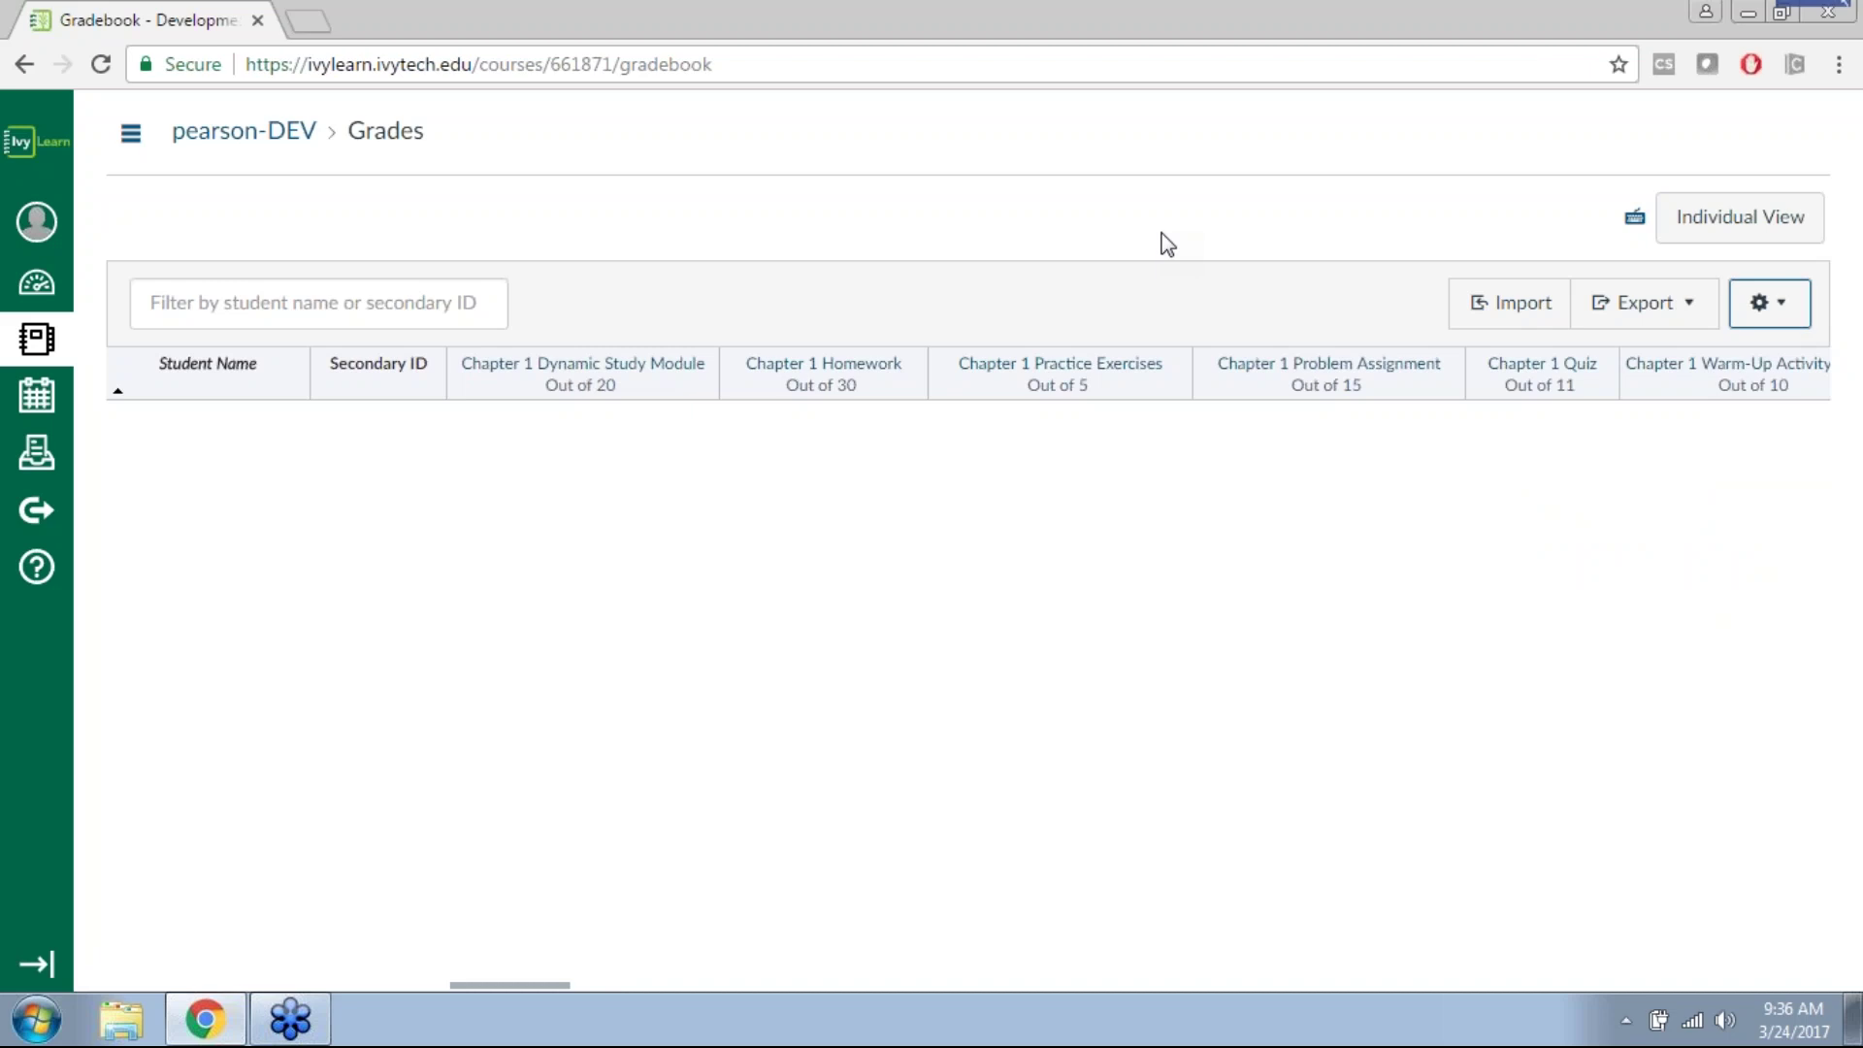
pyautogui.click(31, 337)
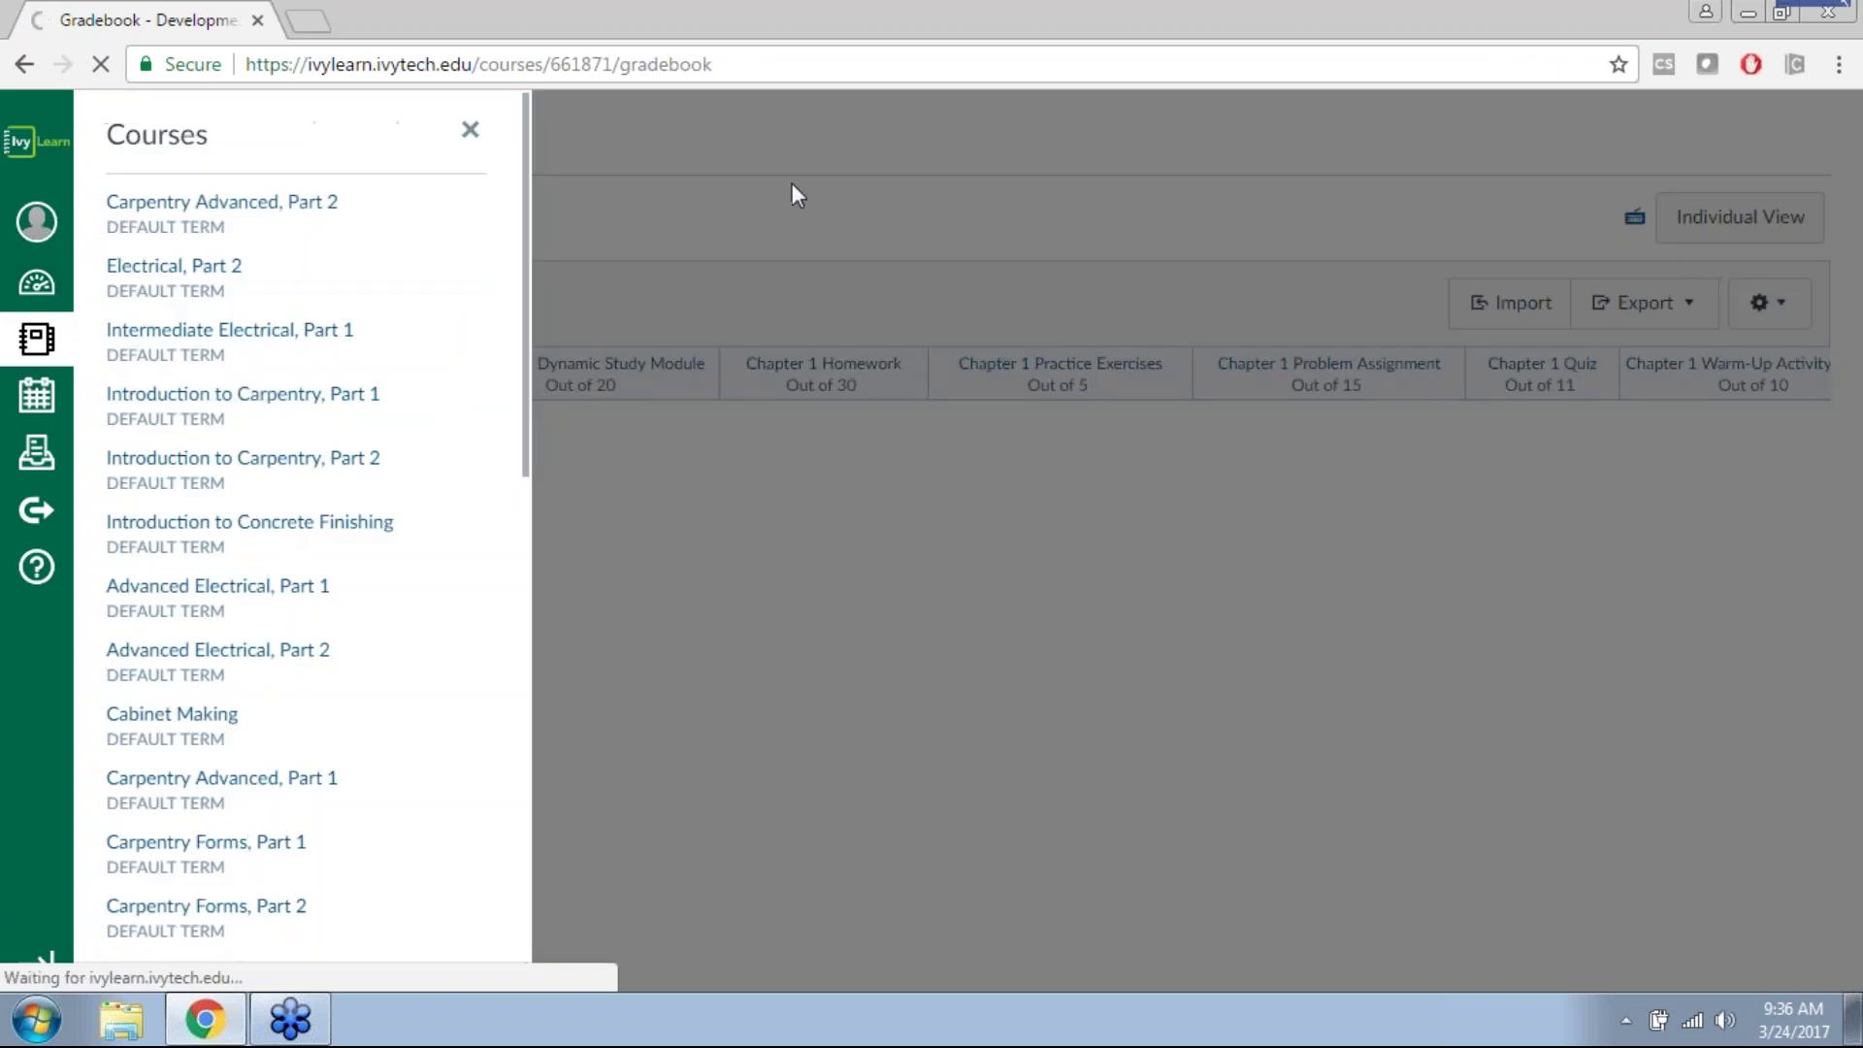
pyautogui.click(793, 191)
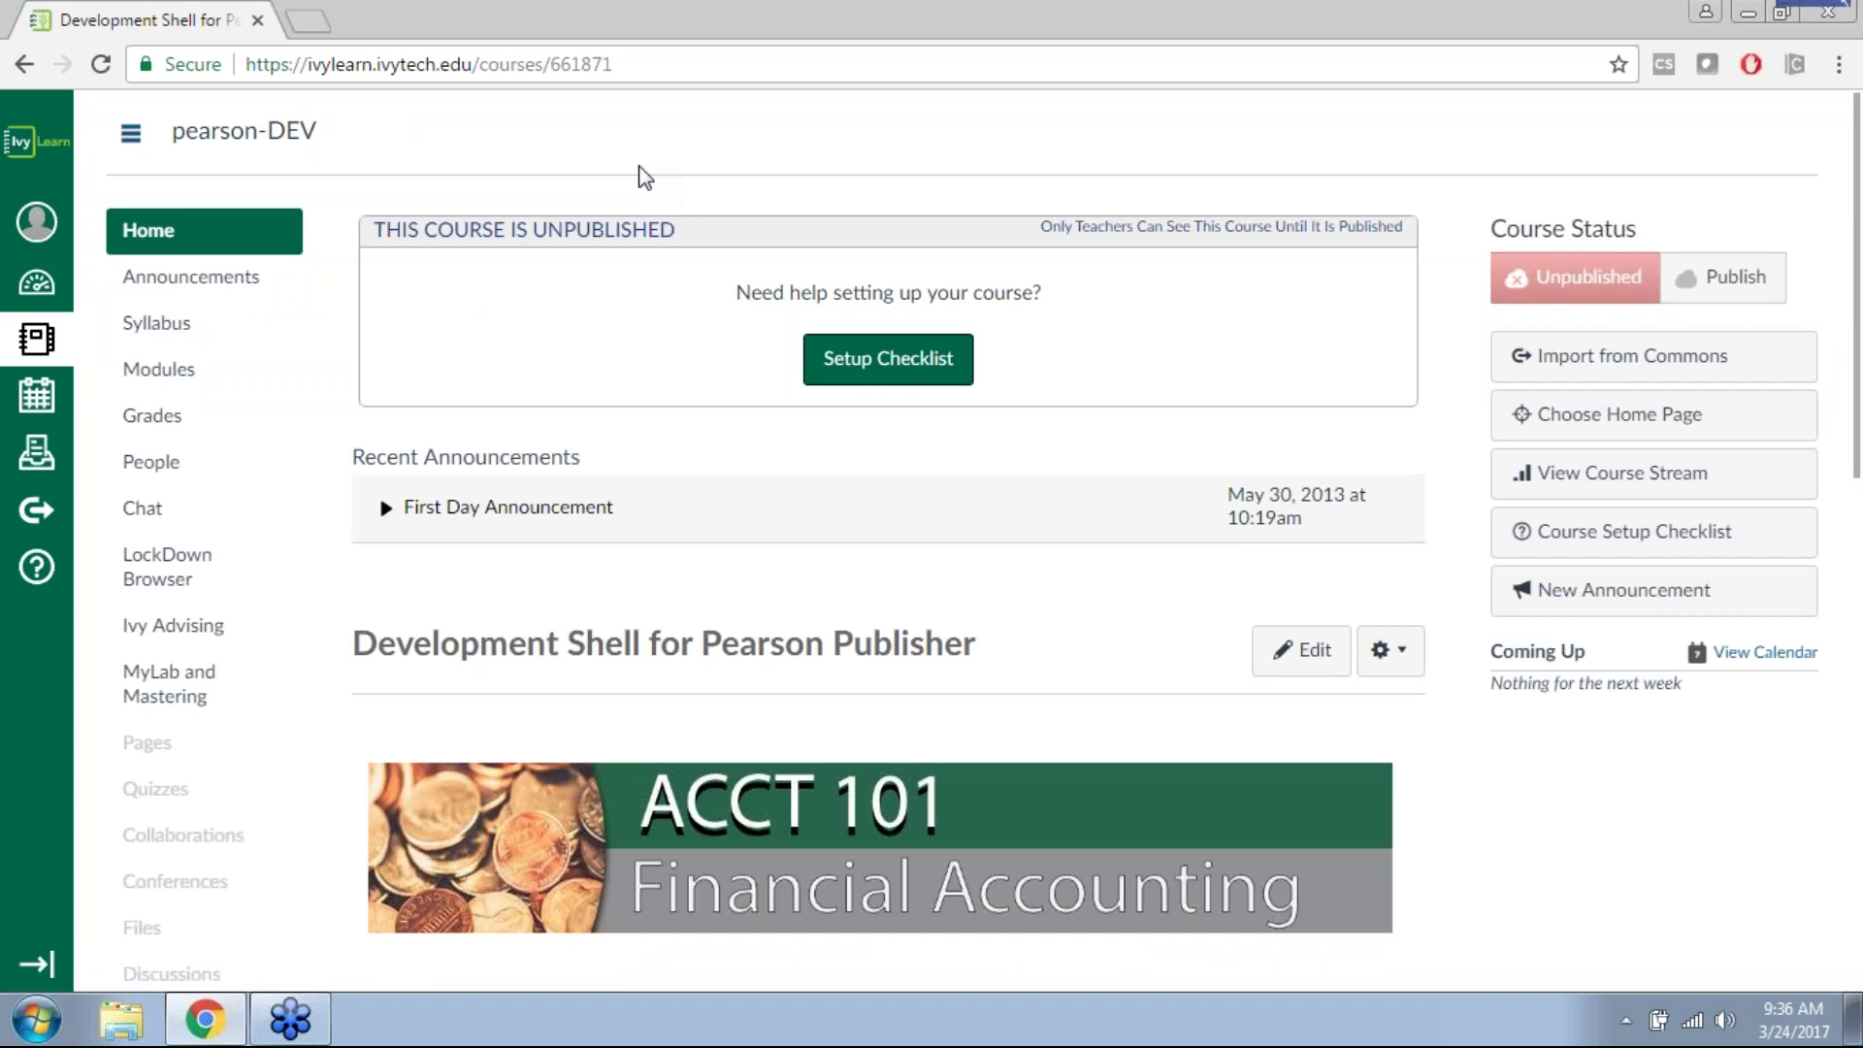
# Step: On the Modules page, add the Chapter 2 Homework assignment to Module 03
pyautogui.click(194, 373)
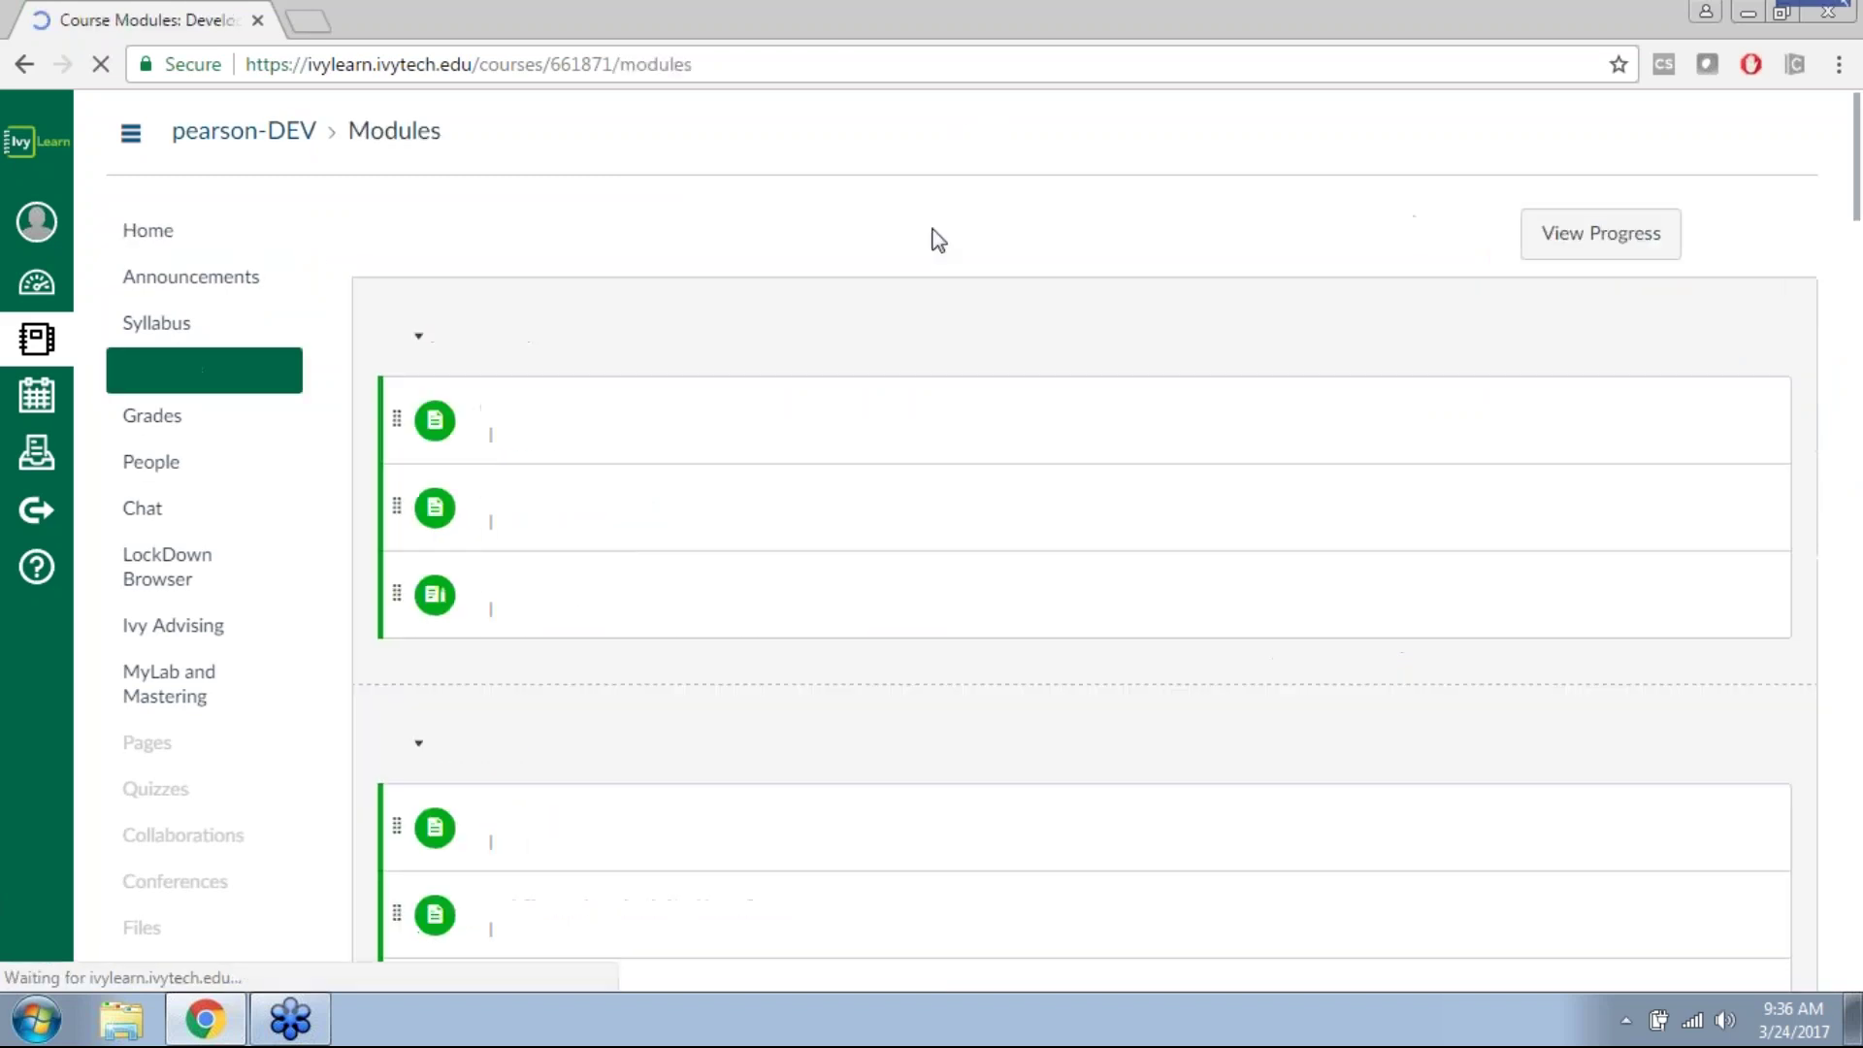
pyautogui.scroll(-15, 916, 361)
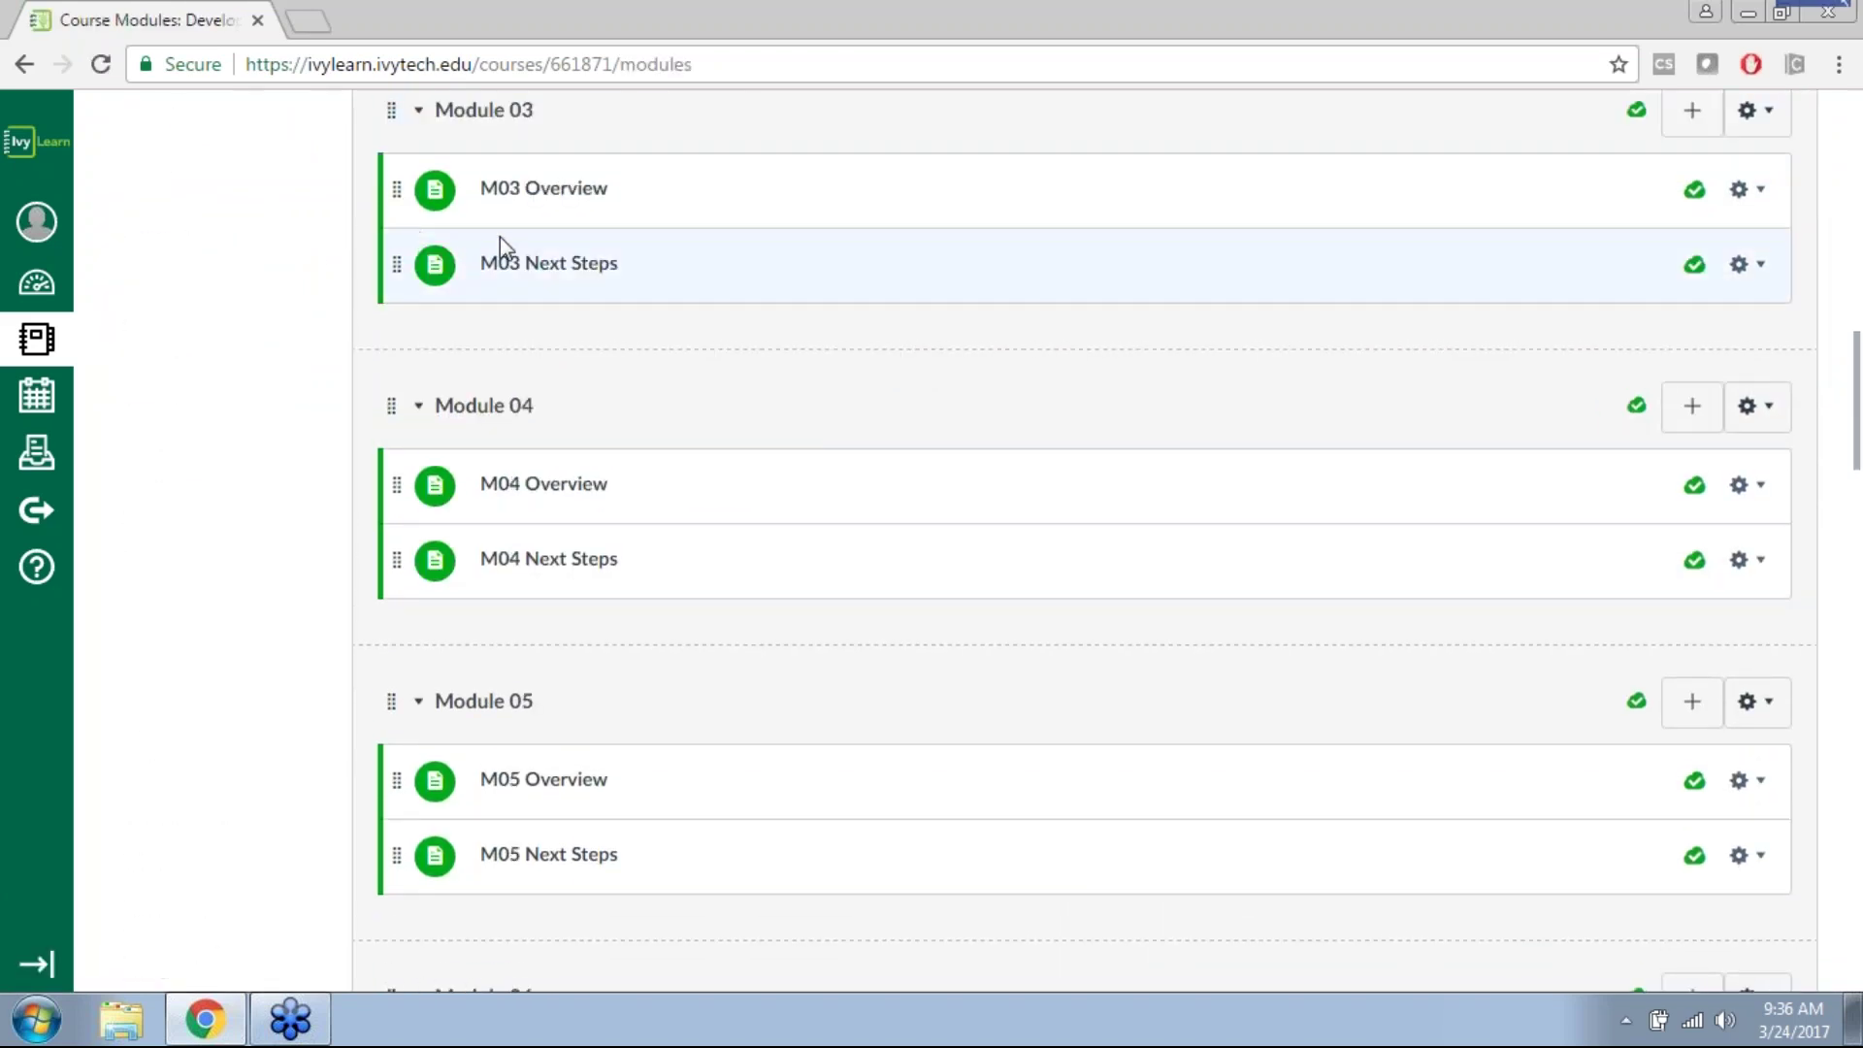
pyautogui.scroll(1, 456, 247)
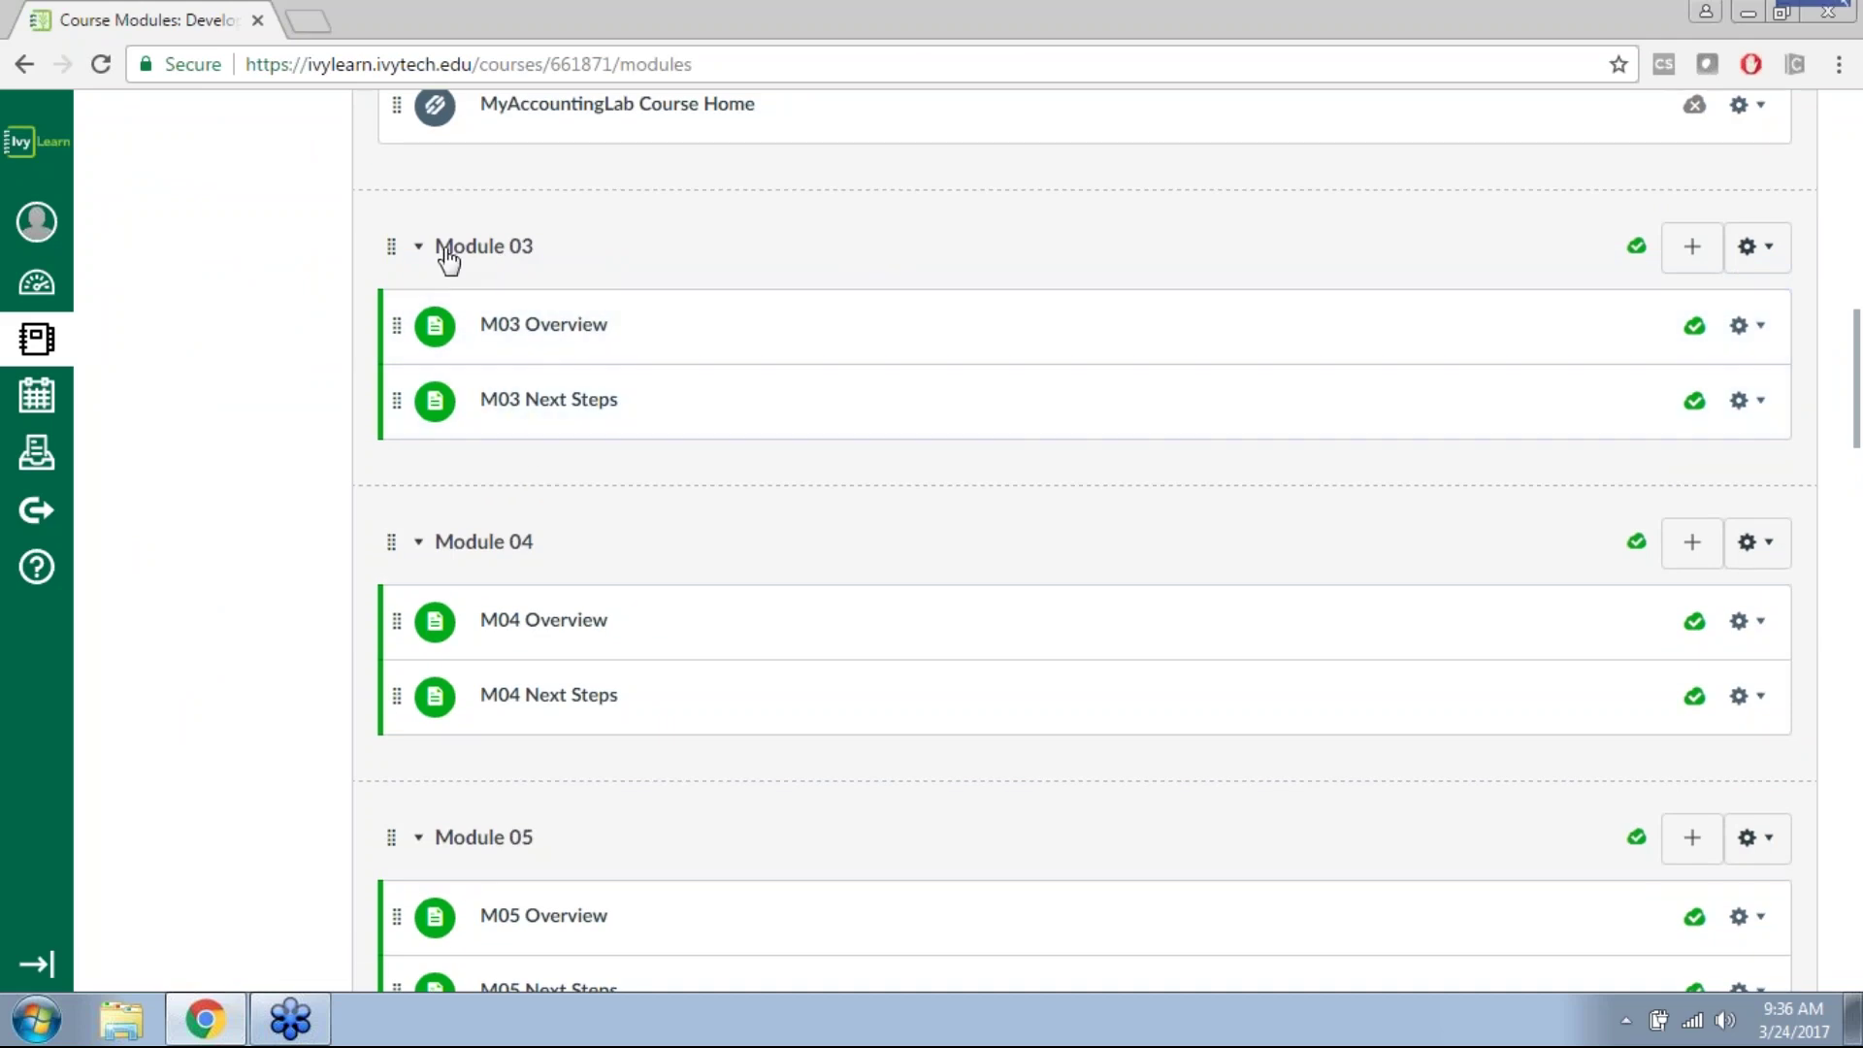
pyautogui.click(1691, 254)
pyautogui.click(625, 326)
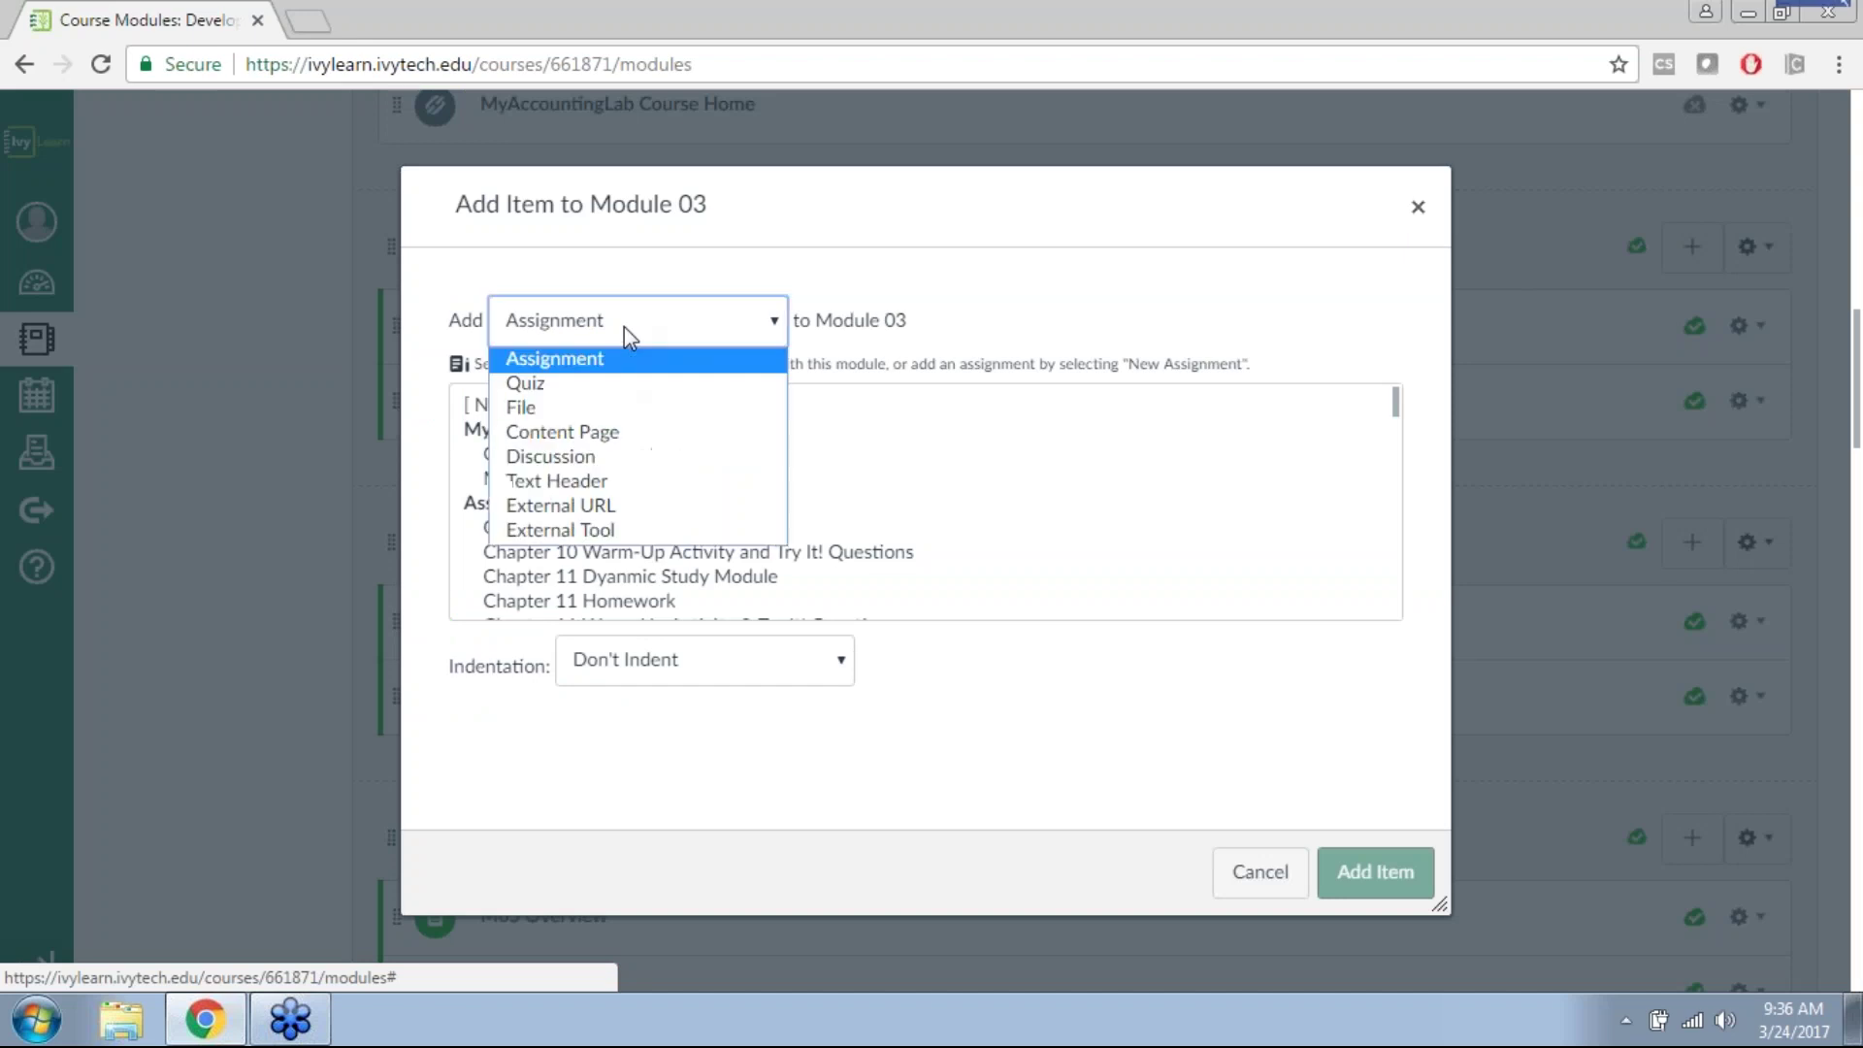
pyautogui.click(625, 326)
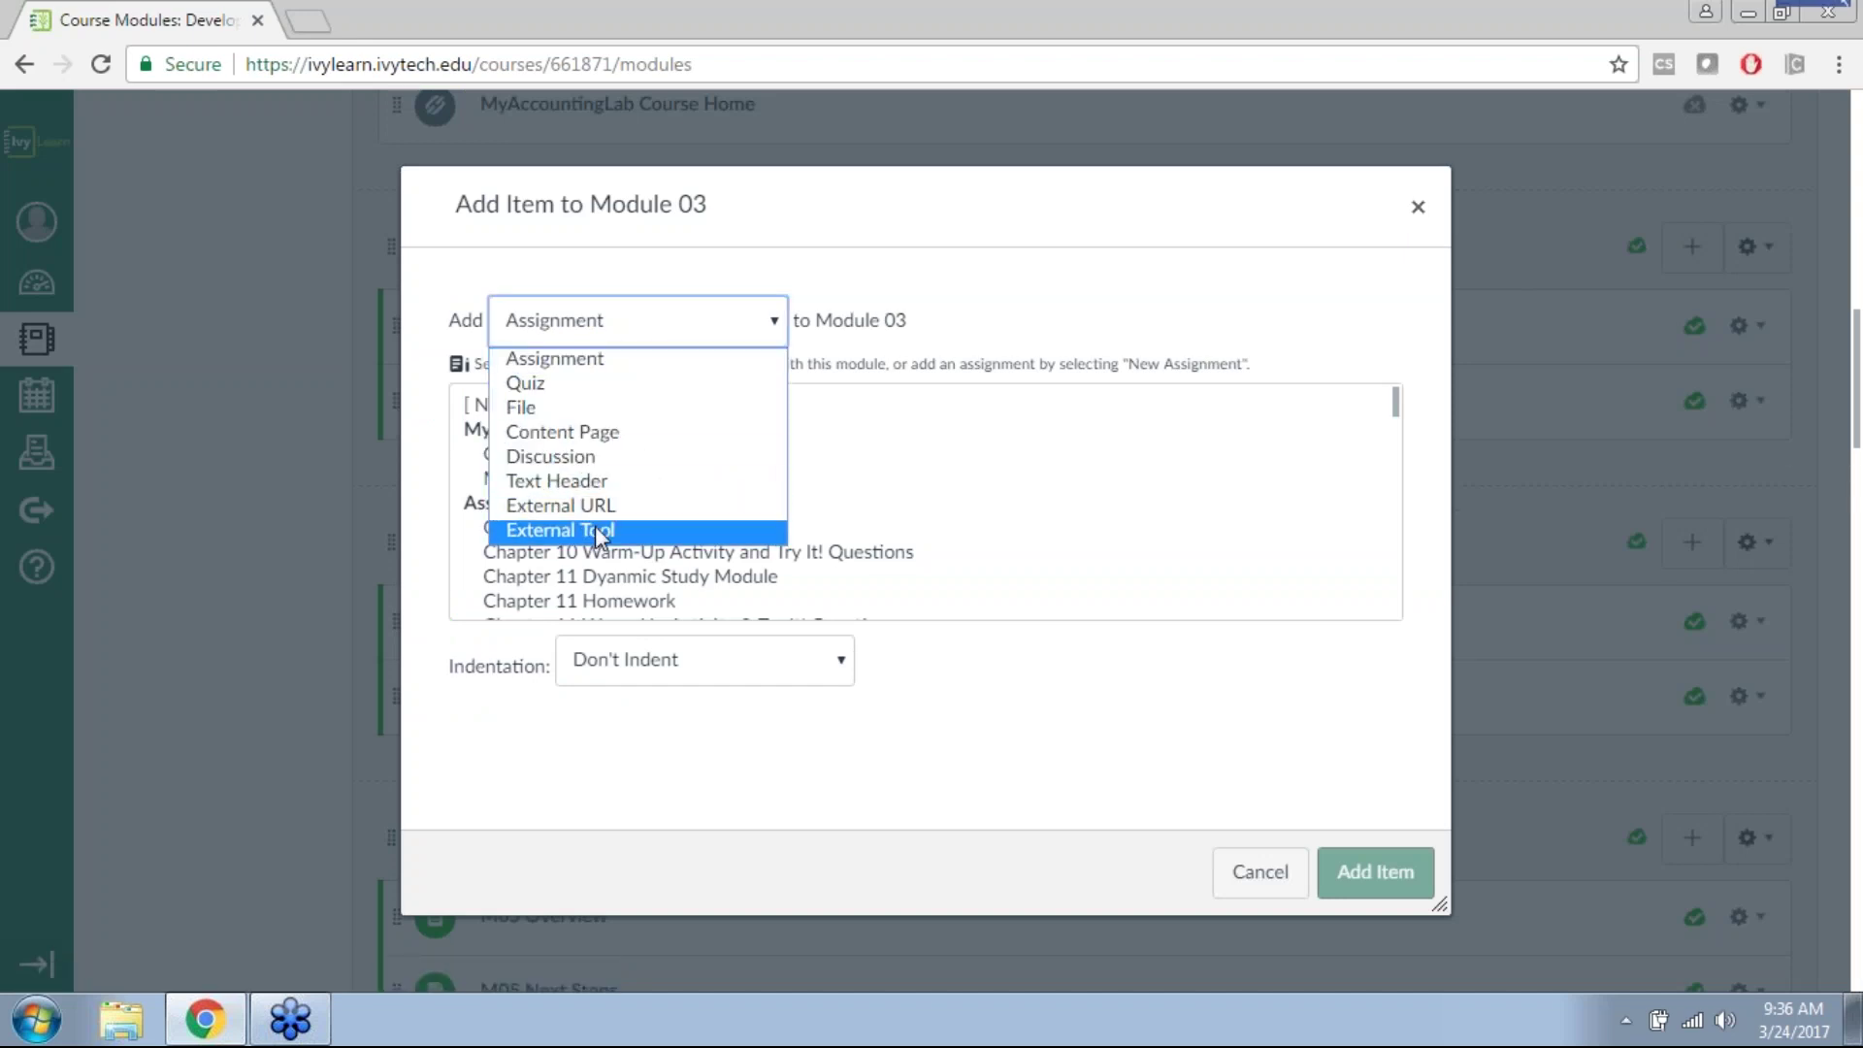
pyautogui.click(595, 363)
pyautogui.scroll(-5, 741, 509)
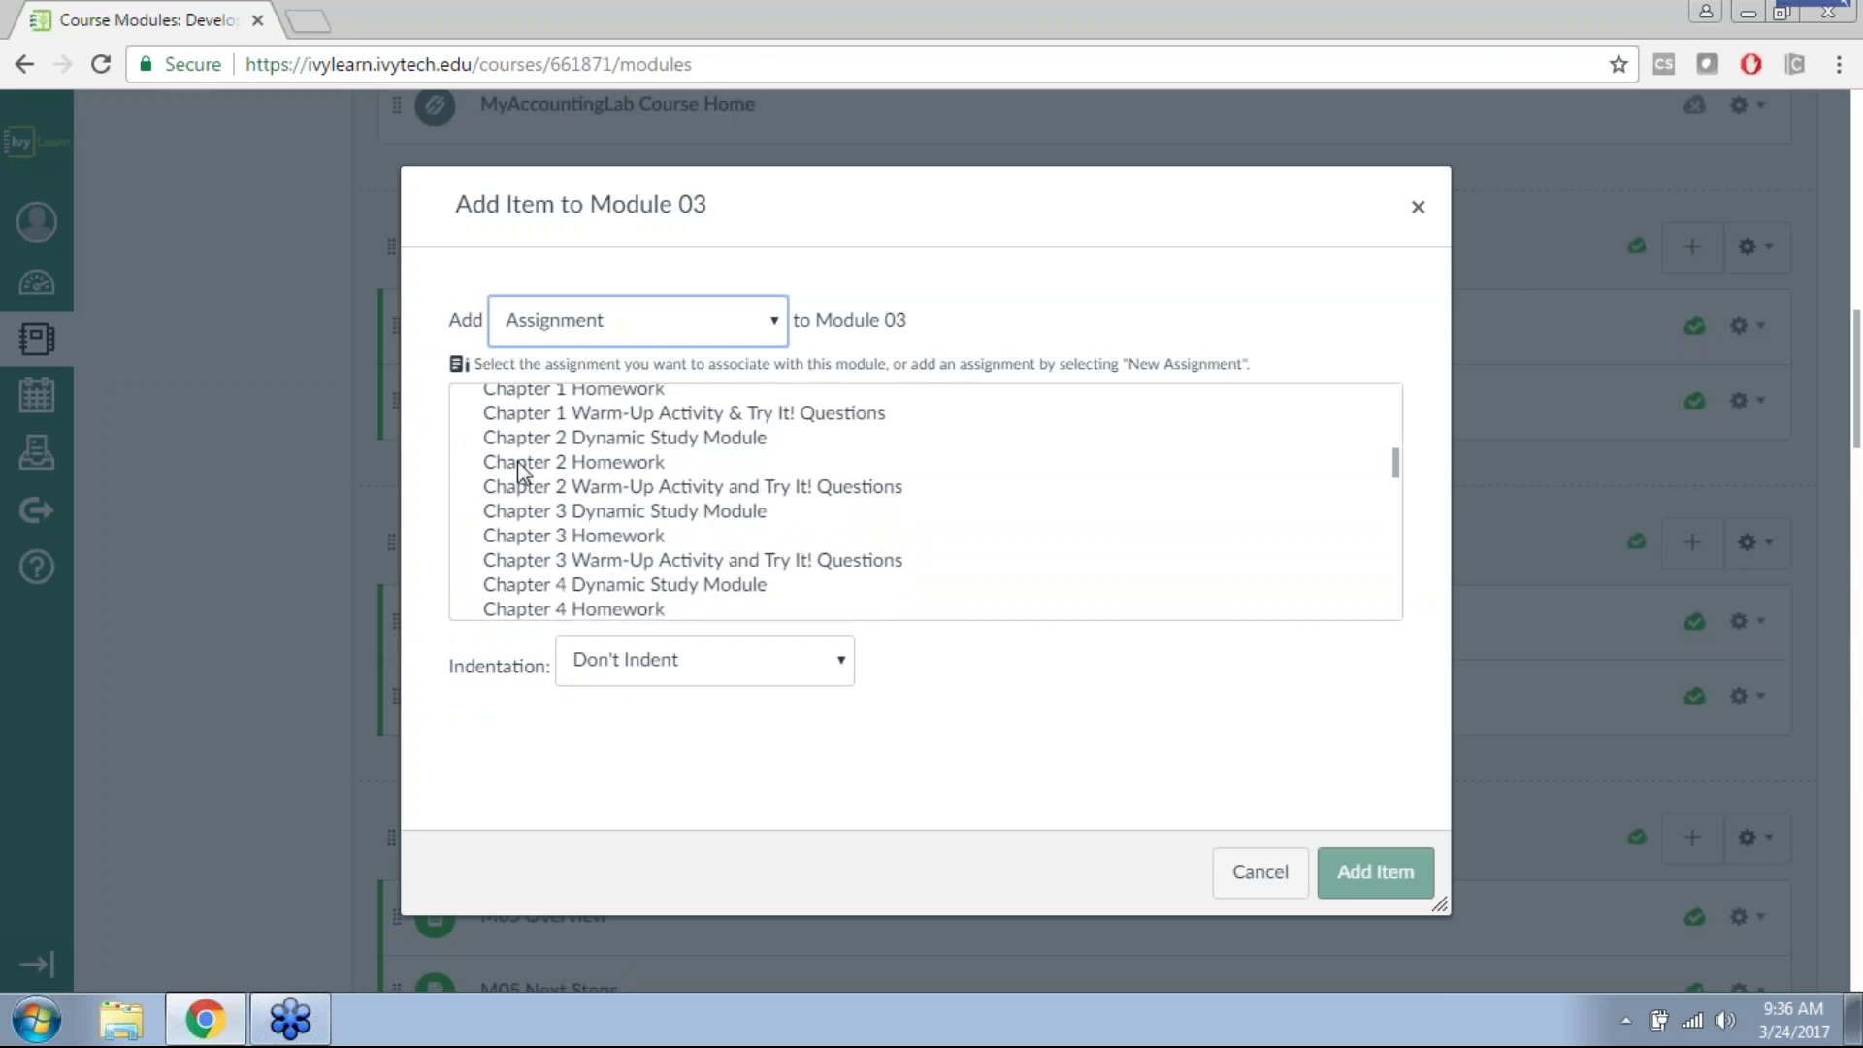
pyautogui.click(539, 464)
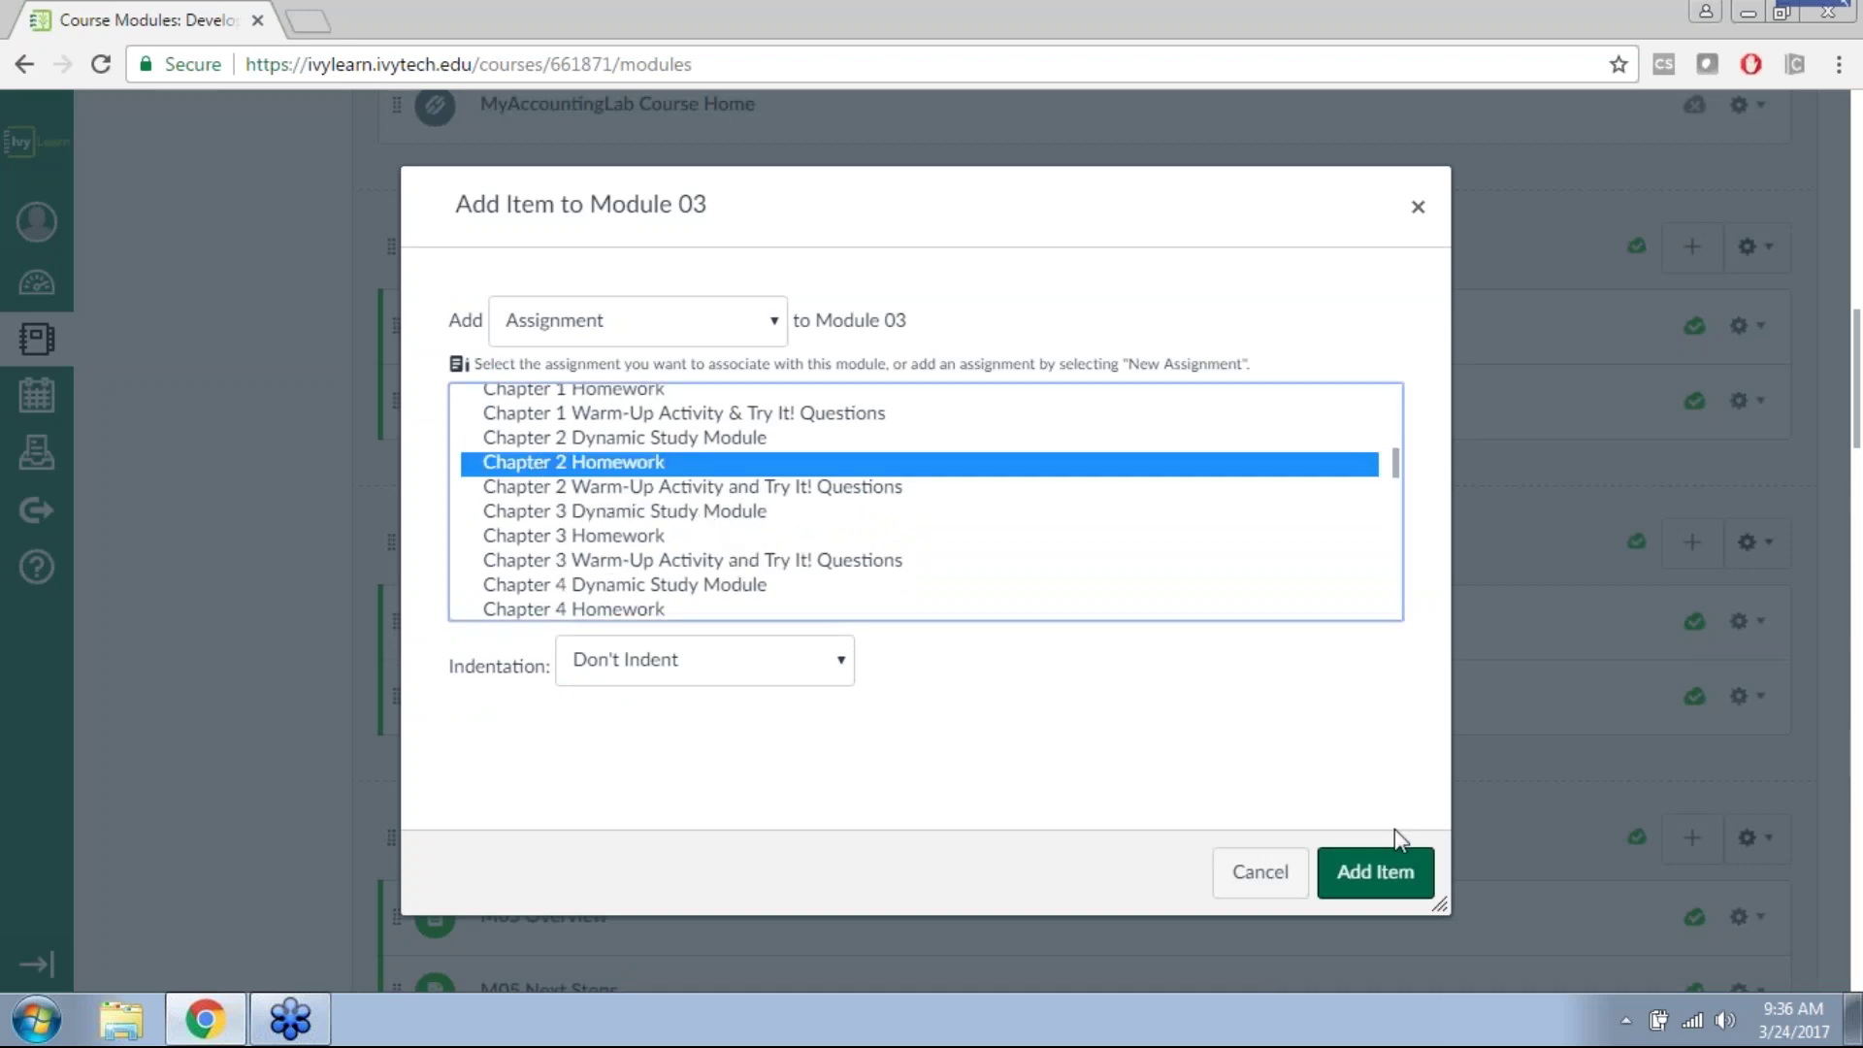
pyautogui.click(1378, 868)
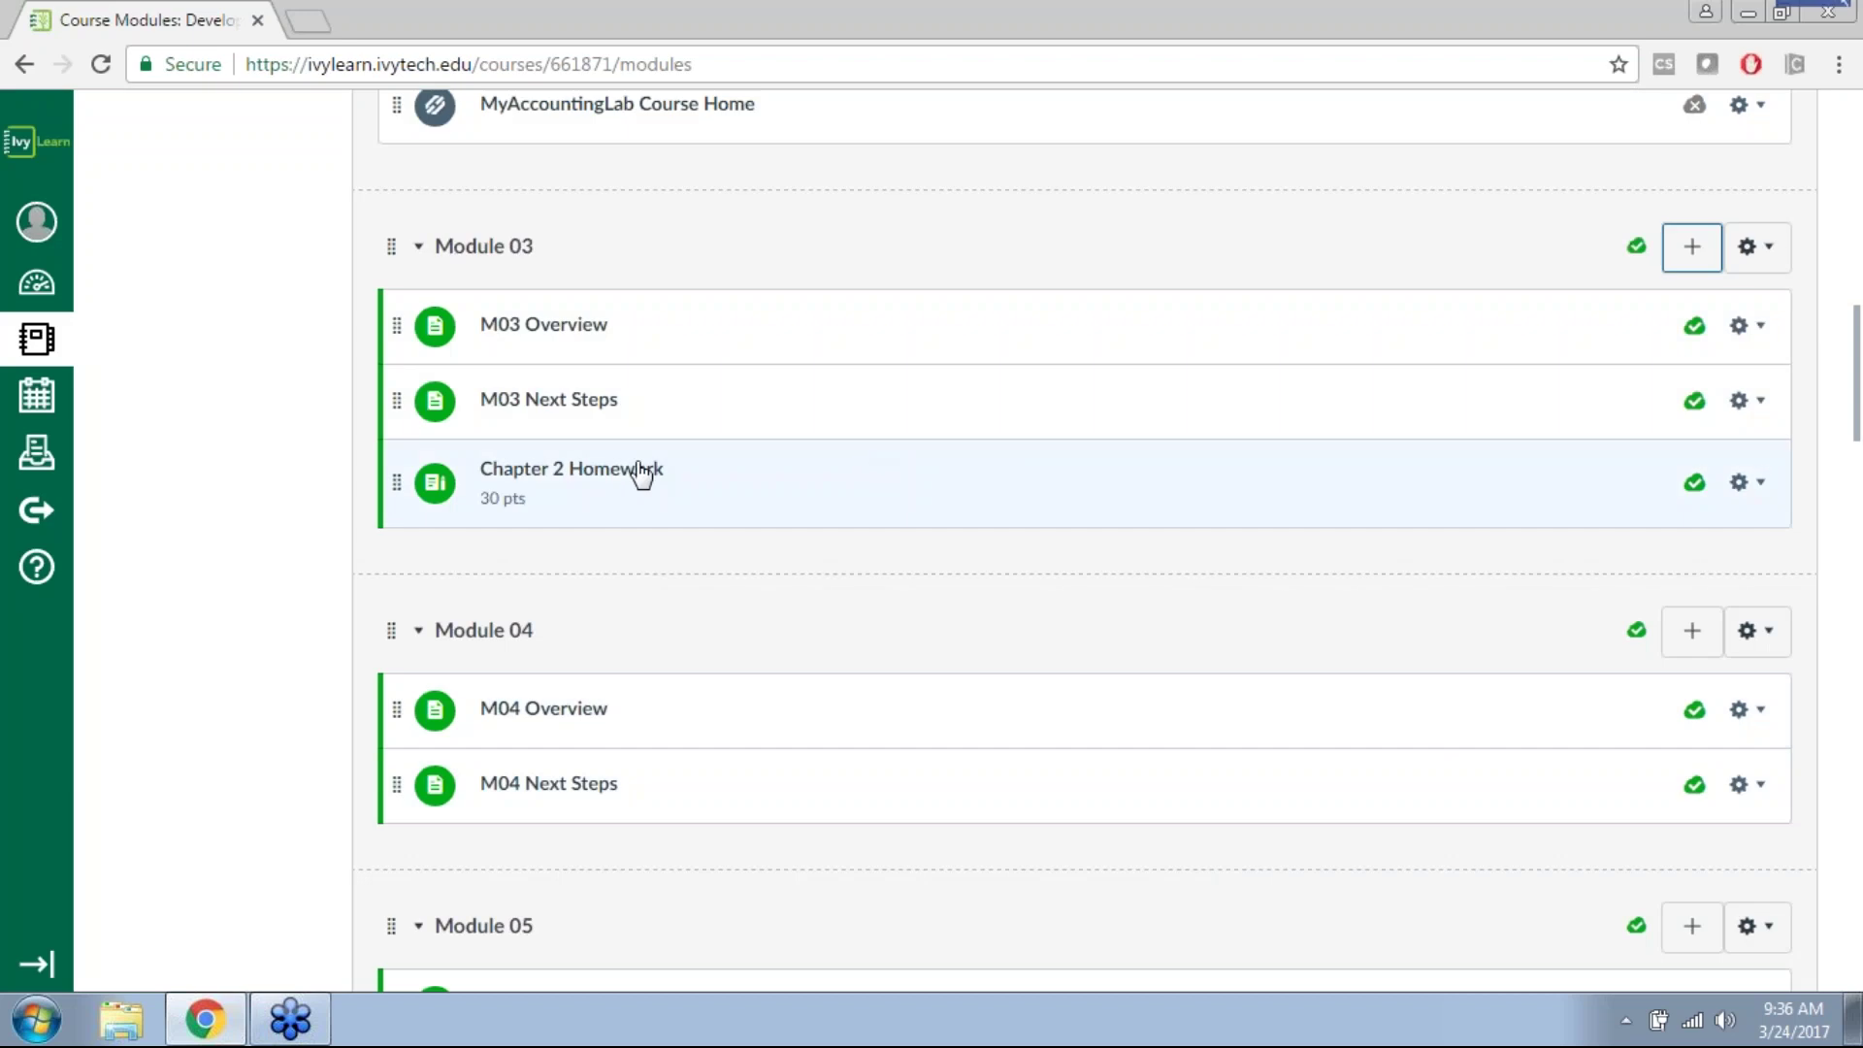
# Step: Add the Chapter 2 Warm-Up and Dynamic Study Module assignments to Module 03, then open Chapter 2 Homework
pyautogui.click(1688, 247)
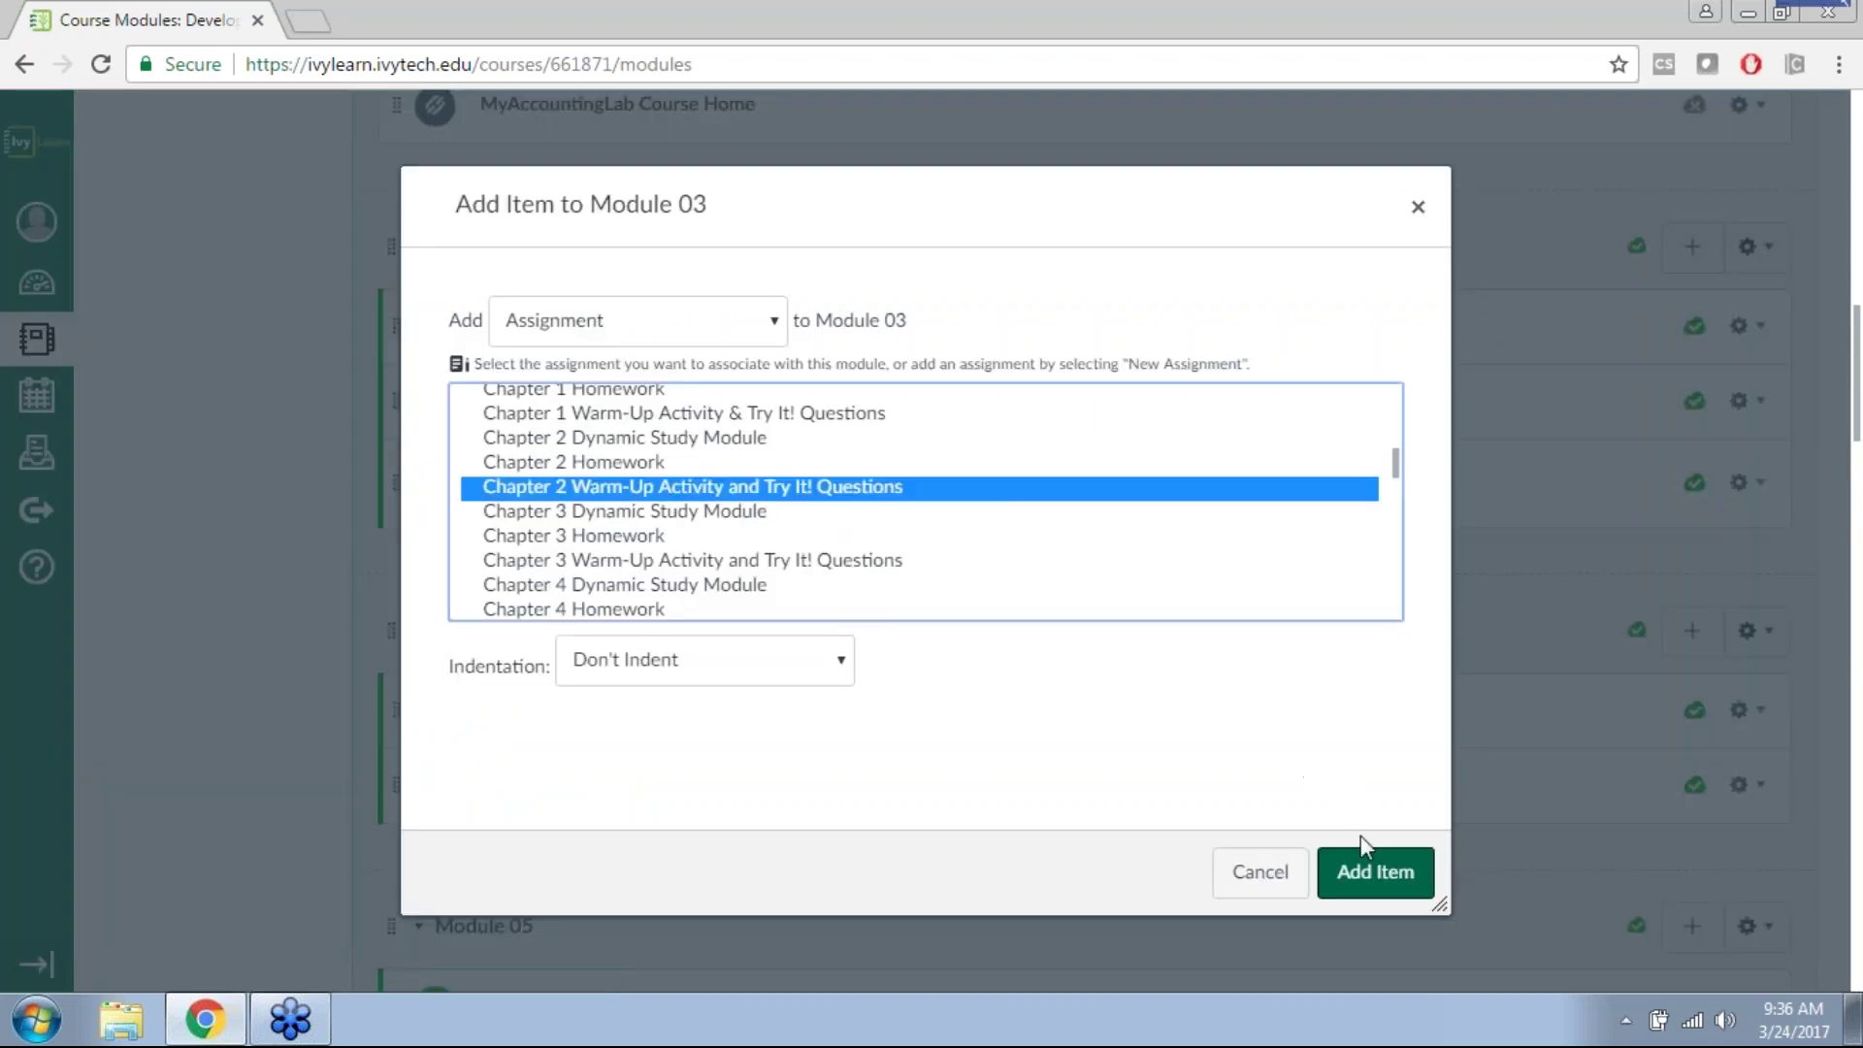
pyautogui.click(1376, 872)
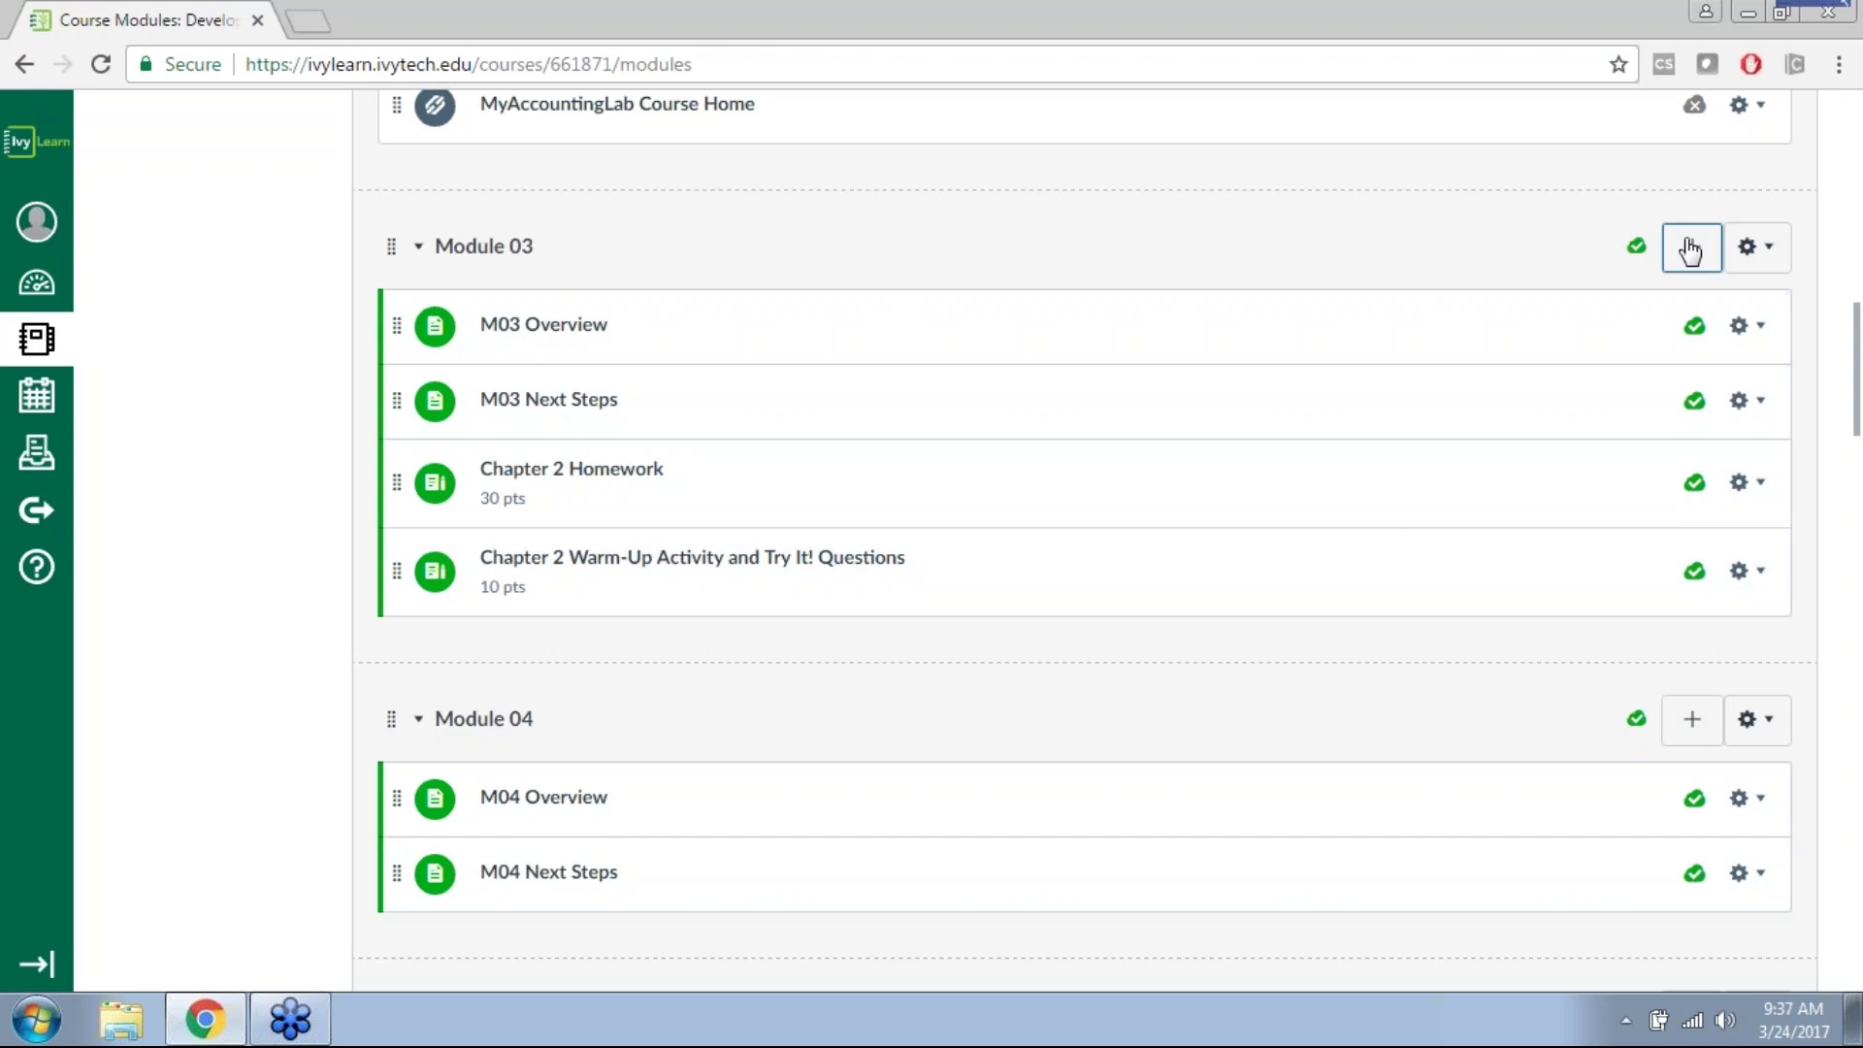
pyautogui.click(1688, 248)
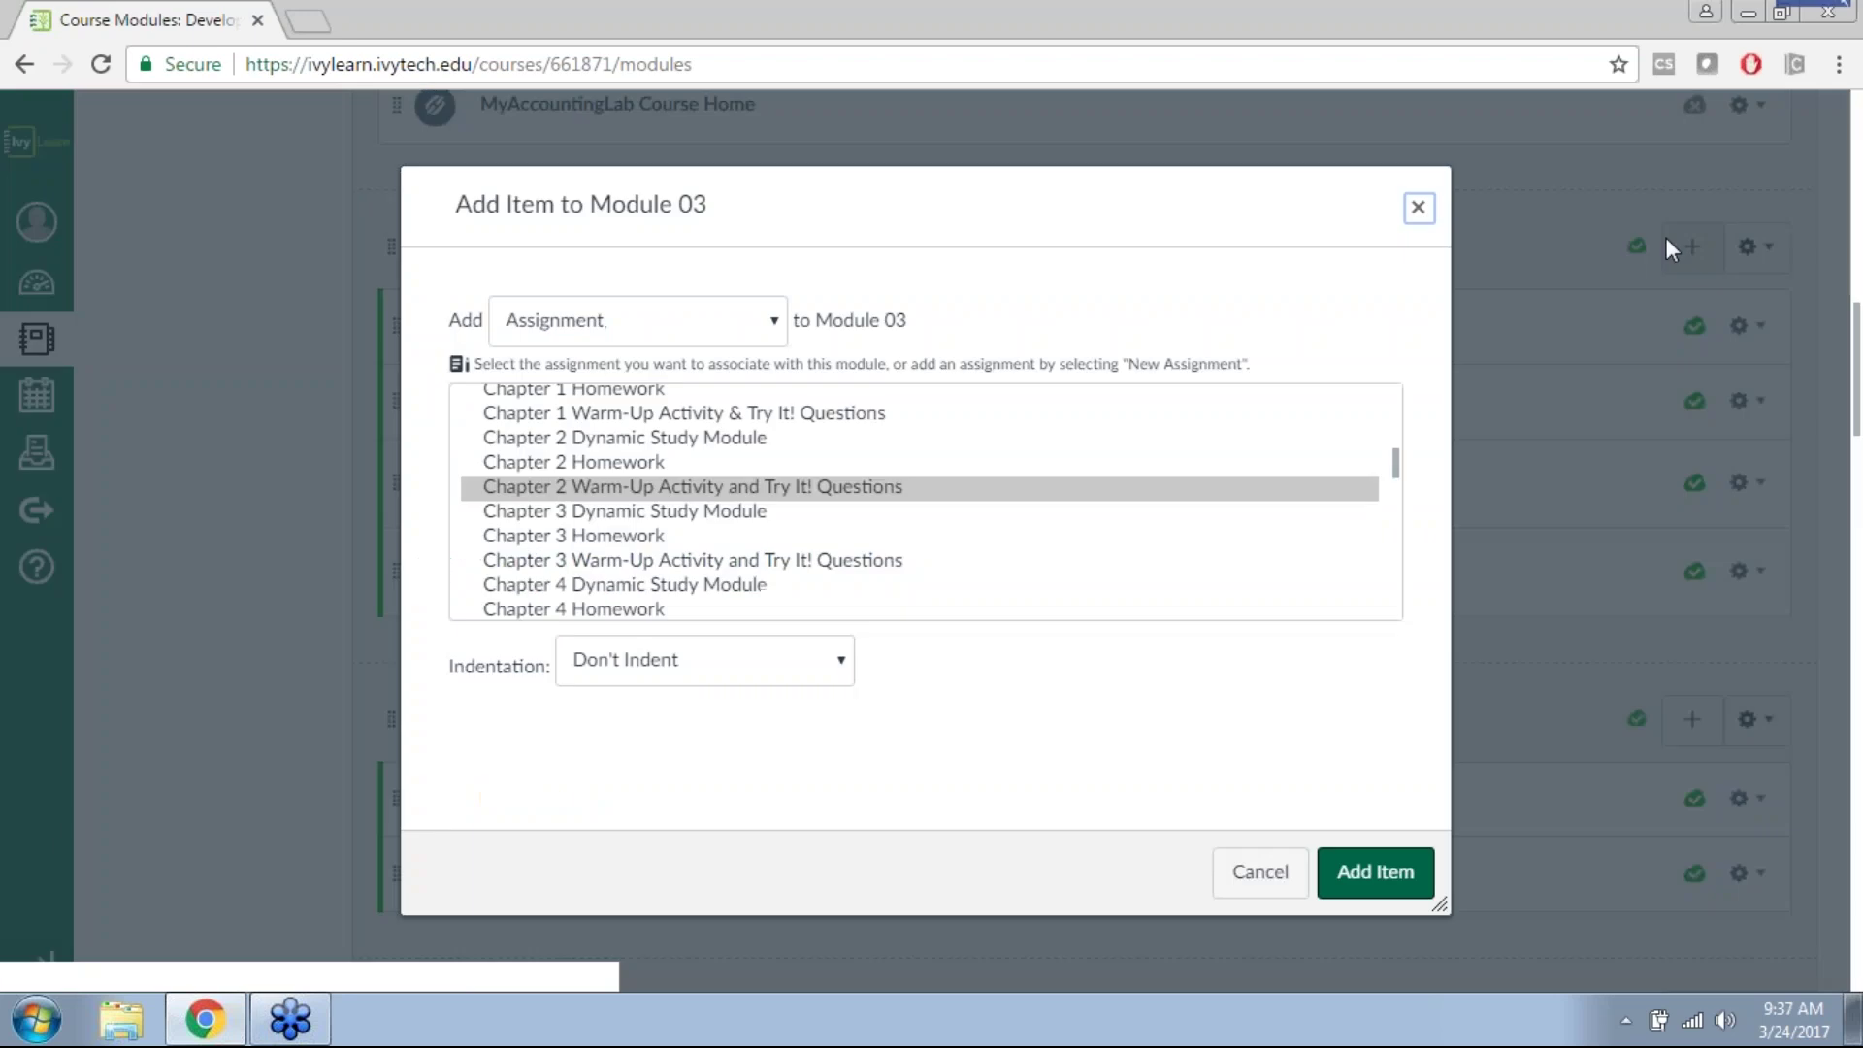
pyautogui.click(585, 442)
pyautogui.click(1374, 871)
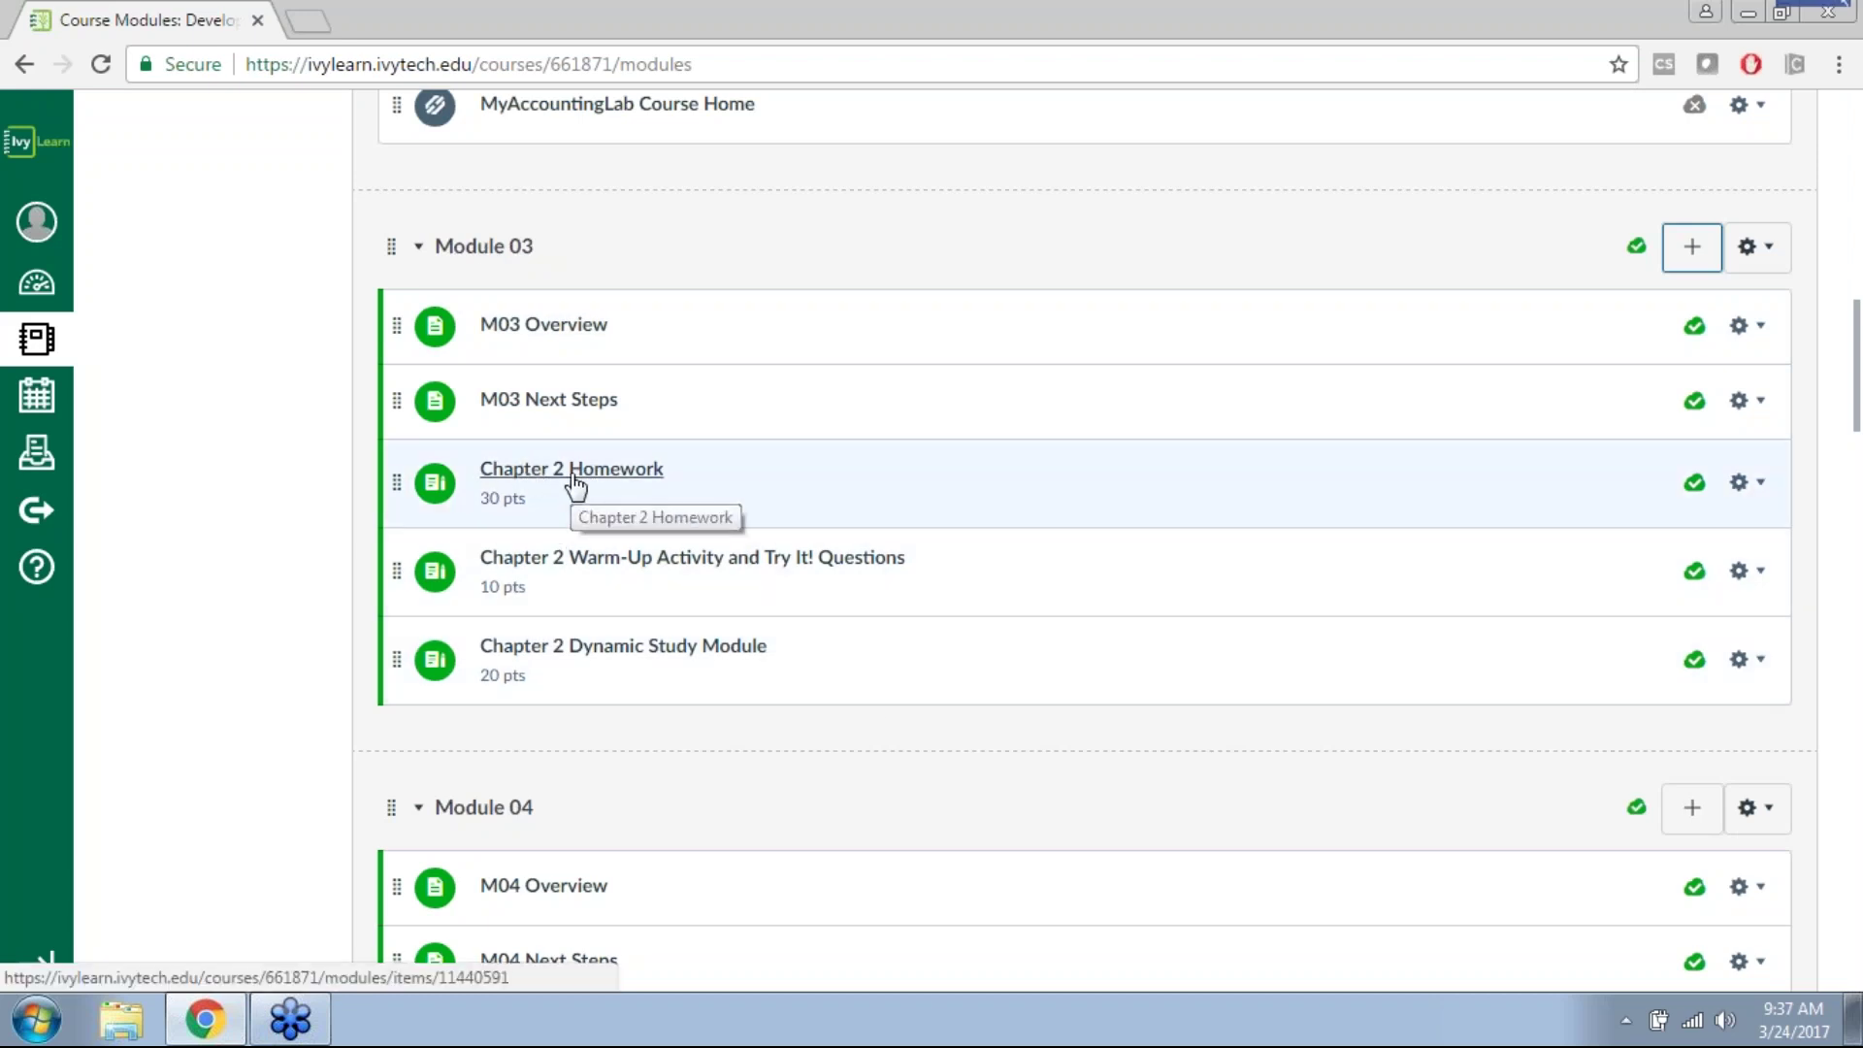
pyautogui.click(577, 485)
pyautogui.click(632, 474)
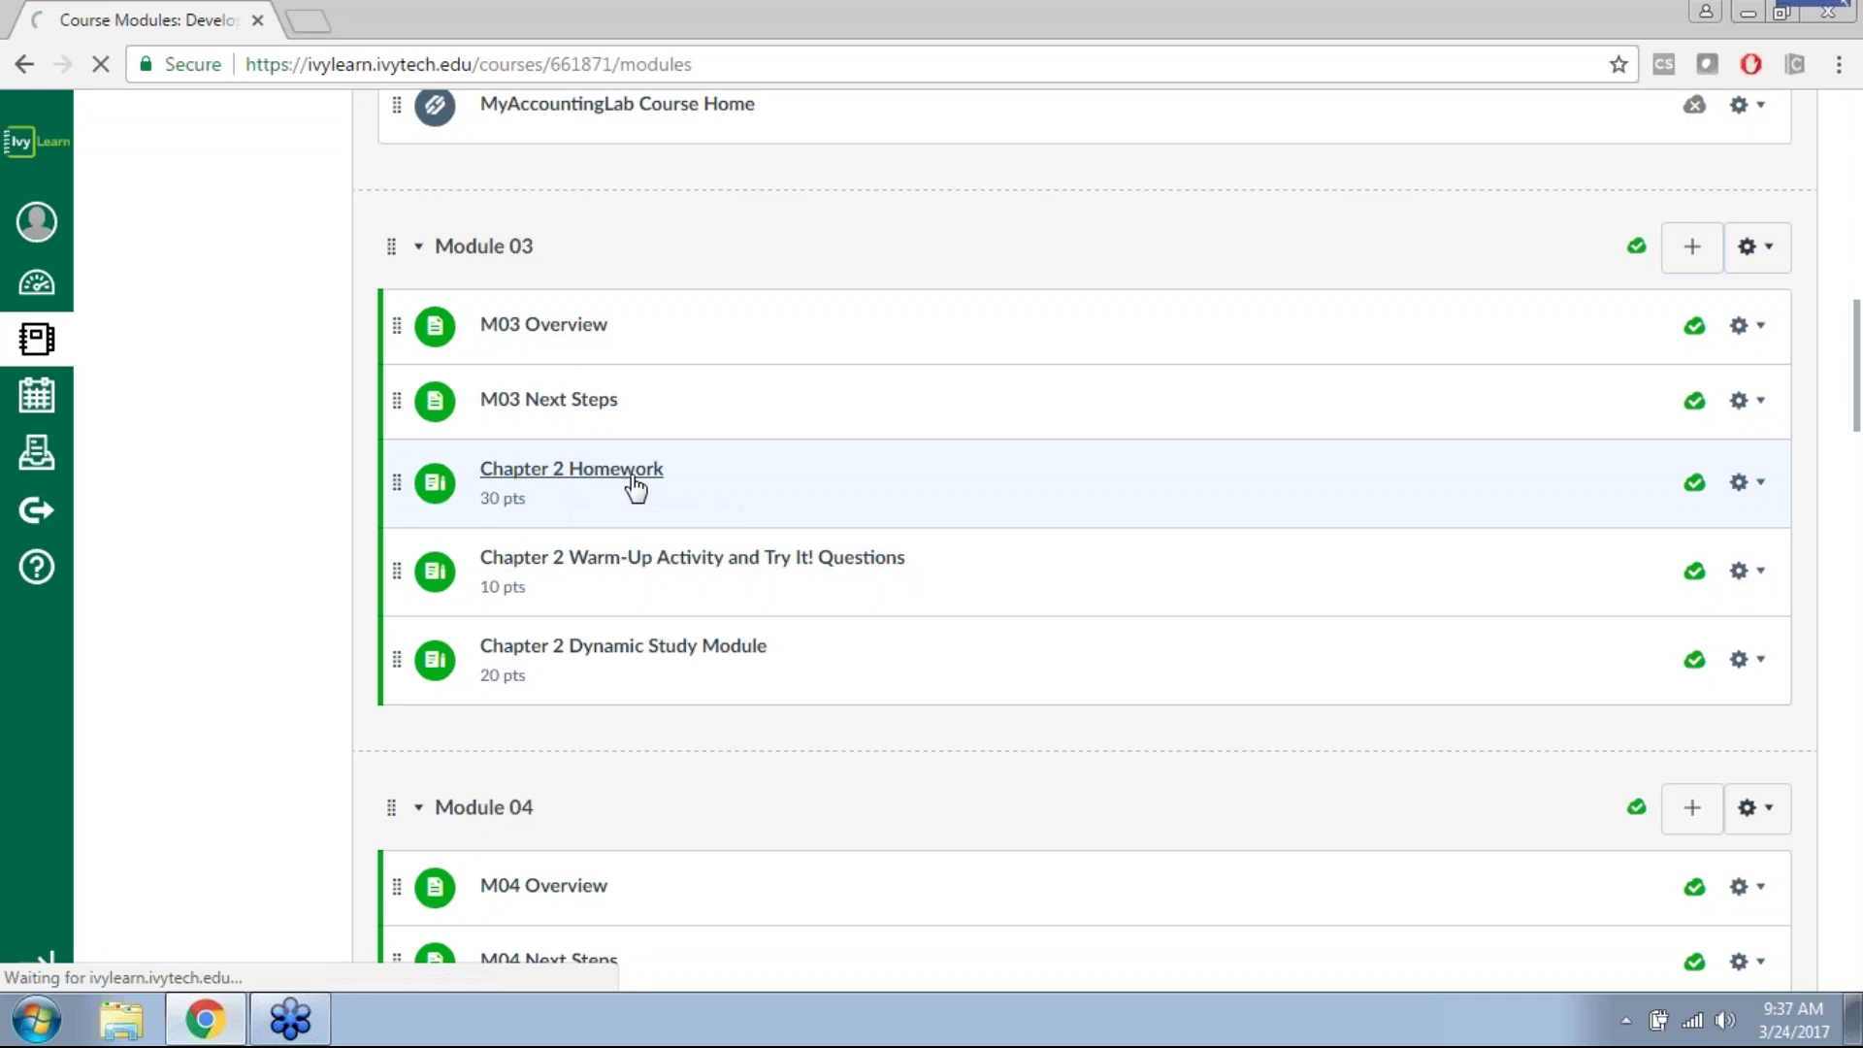
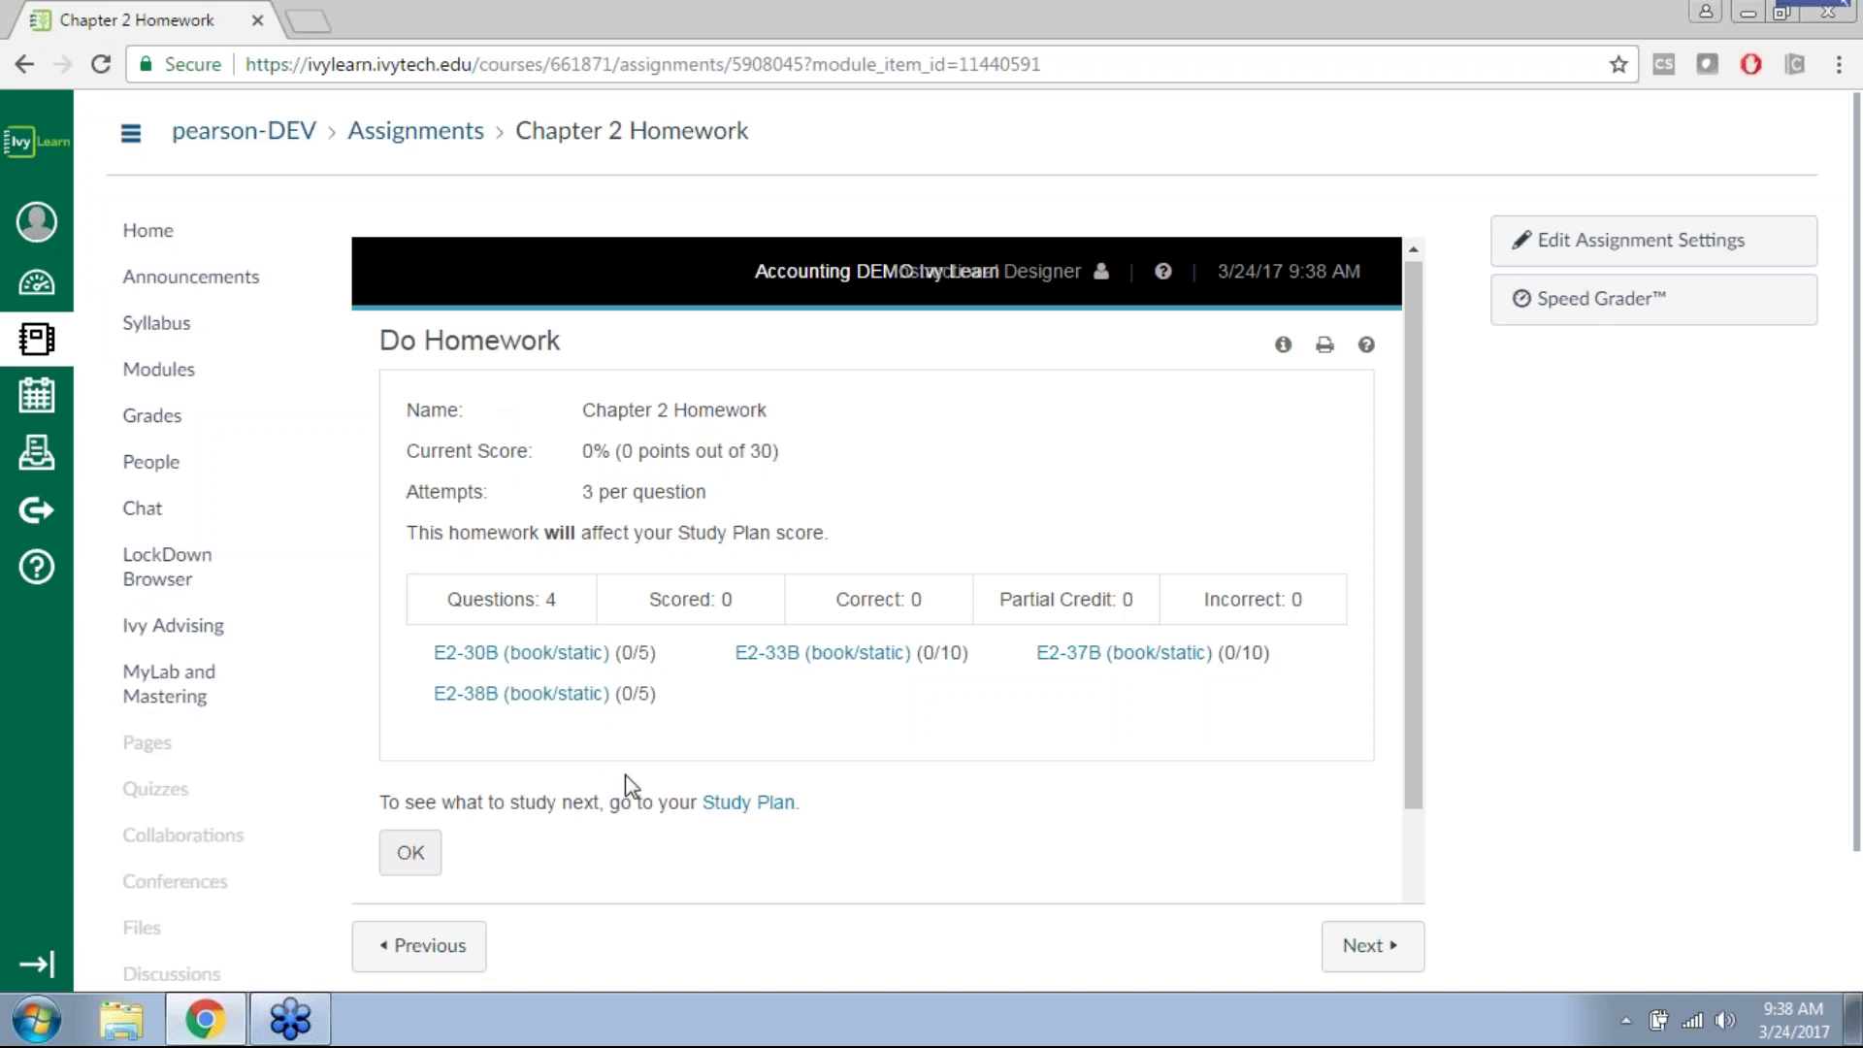
# Step: Highlight the 0/5 E2-30B score, the 0/10 E2-33B score and the 30-point homework total
pyautogui.scroll(-2, 642, 760)
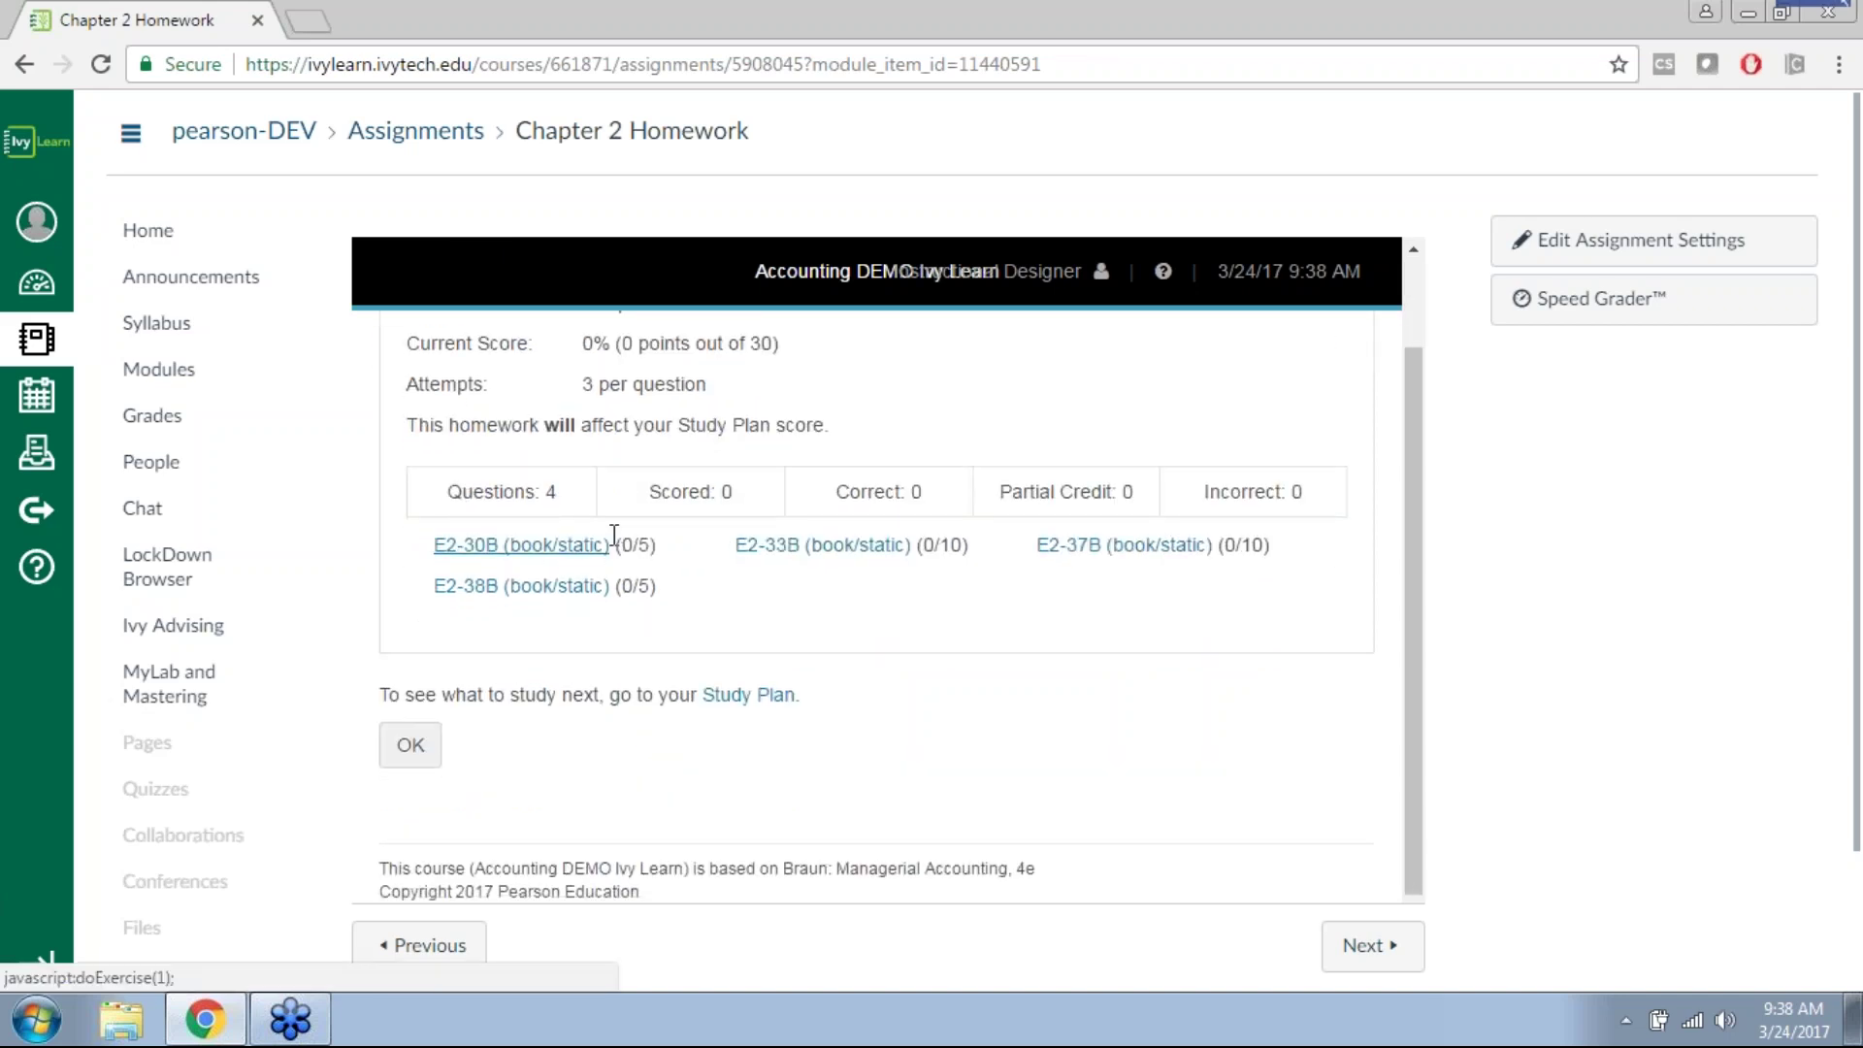
pyautogui.scroll(2, 919, 583)
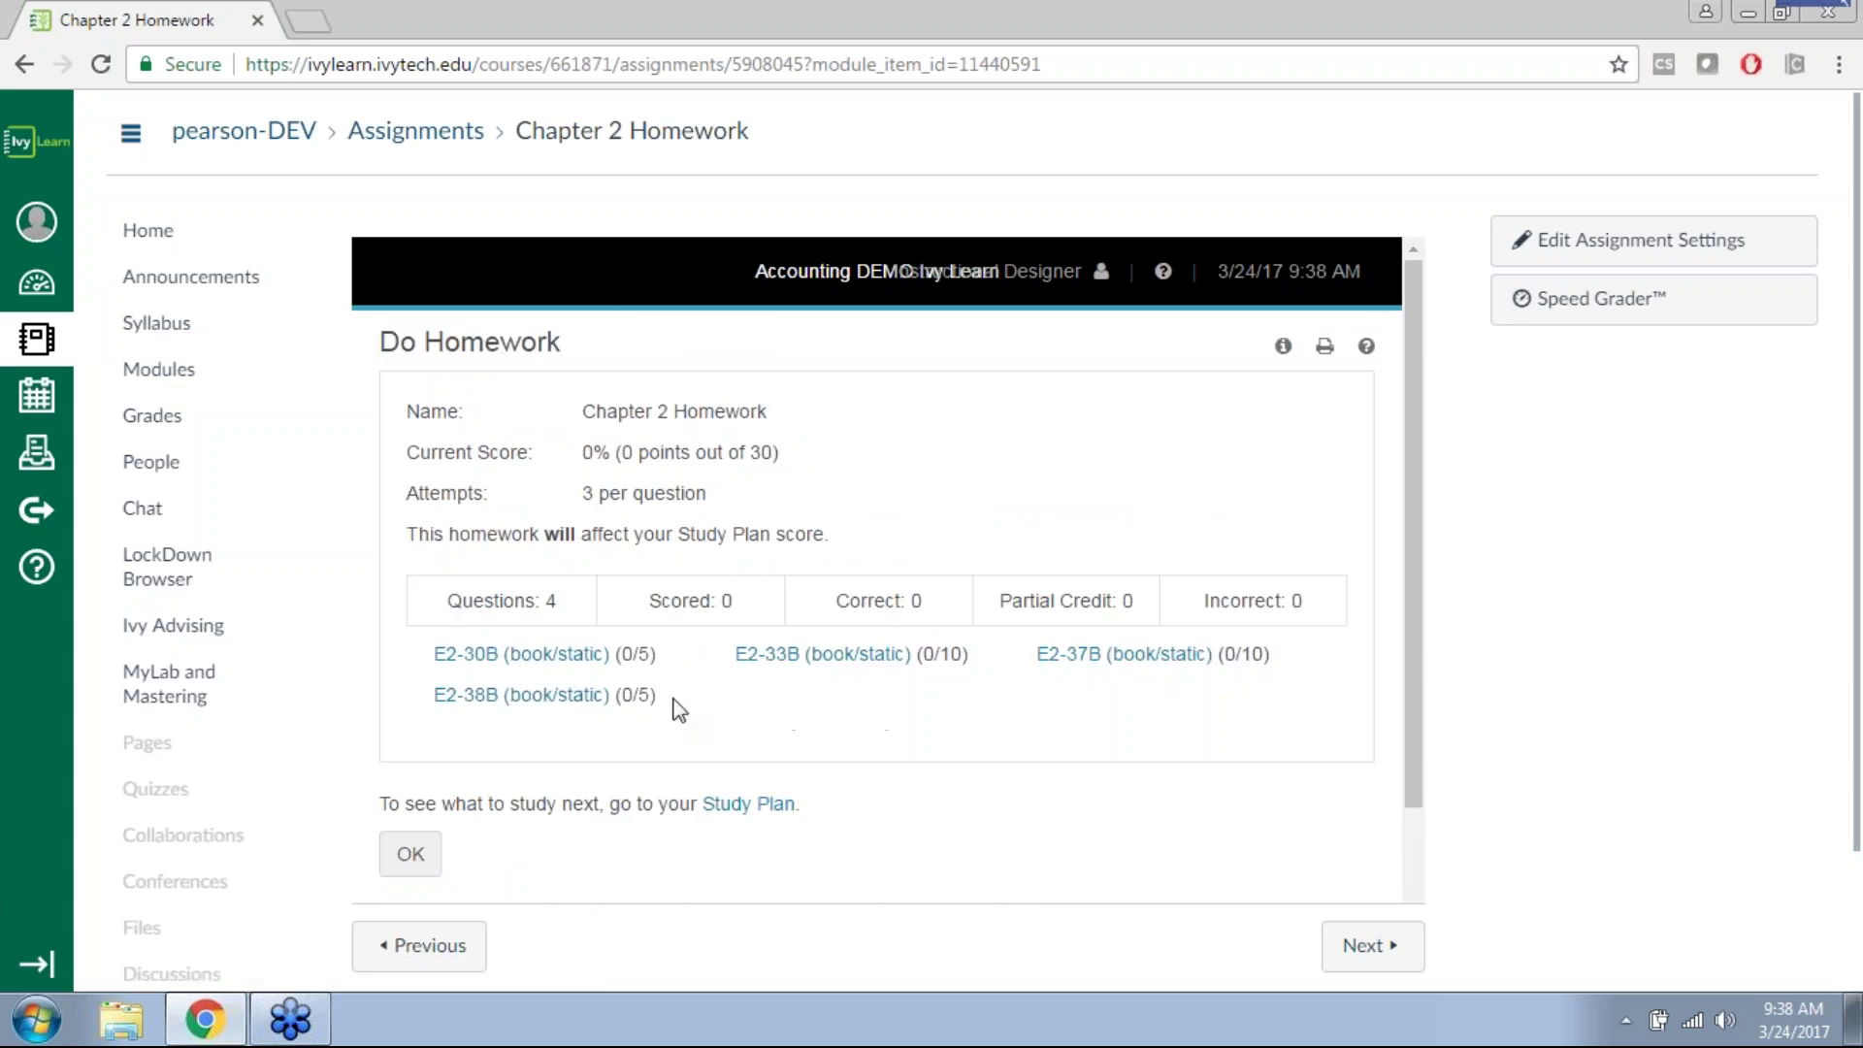
pyautogui.doubleClick(636, 653)
pyautogui.moveTo(971, 653); pyautogui.dragTo(918, 653)
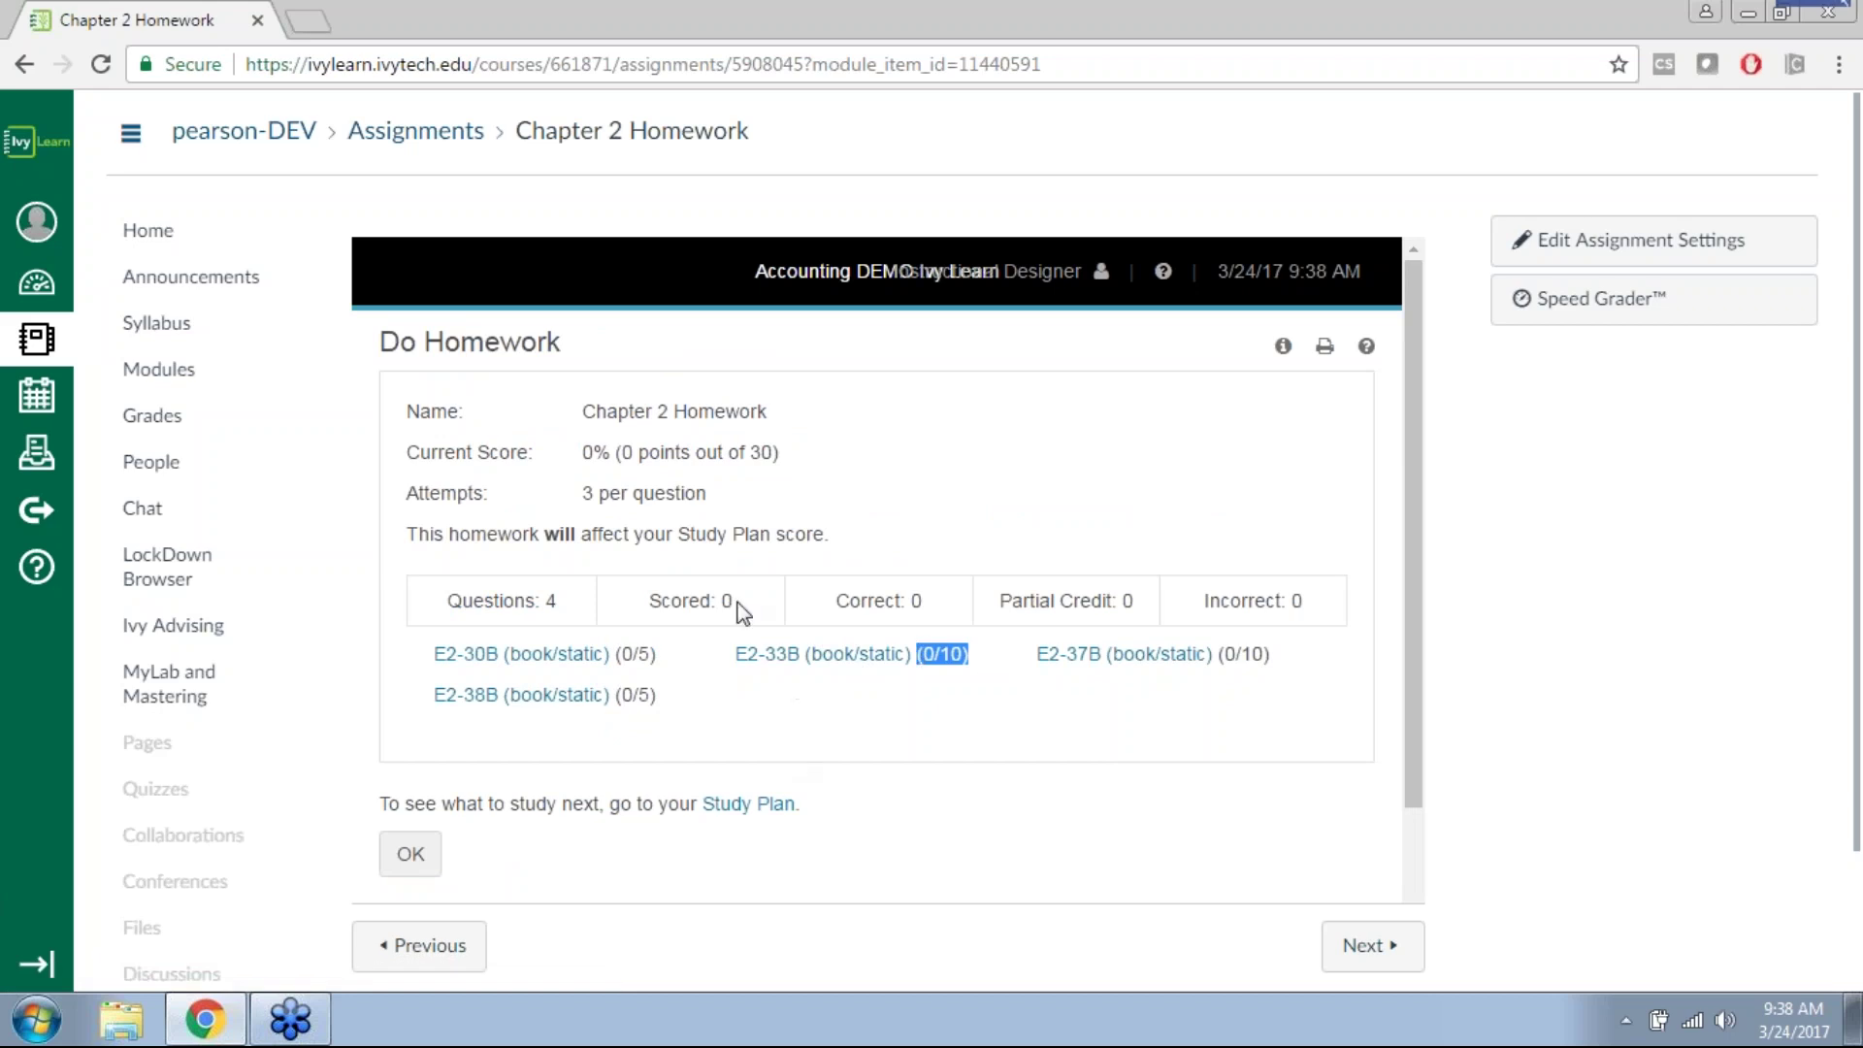
pyautogui.doubleClick(754, 454)
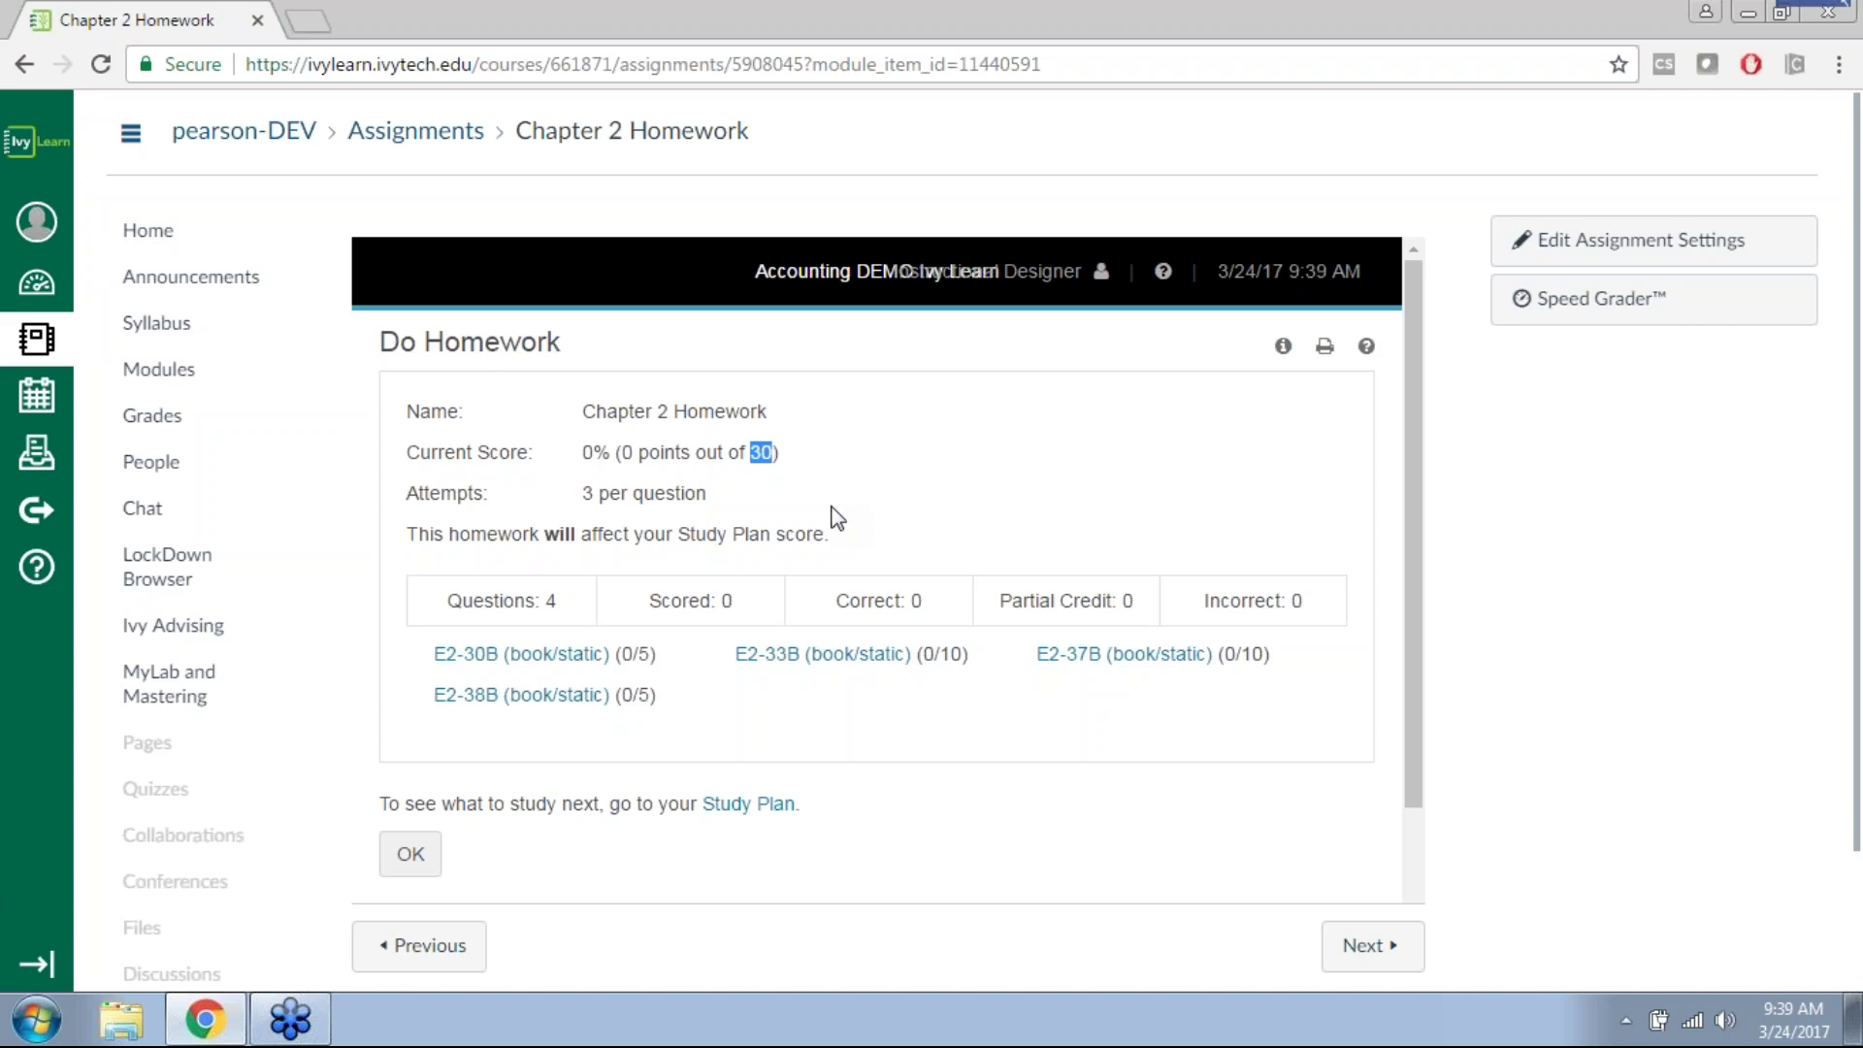
# Step: Visit Modules and Pages, return to Modules, and start adding an item to Module 04
pyautogui.click(148, 386)
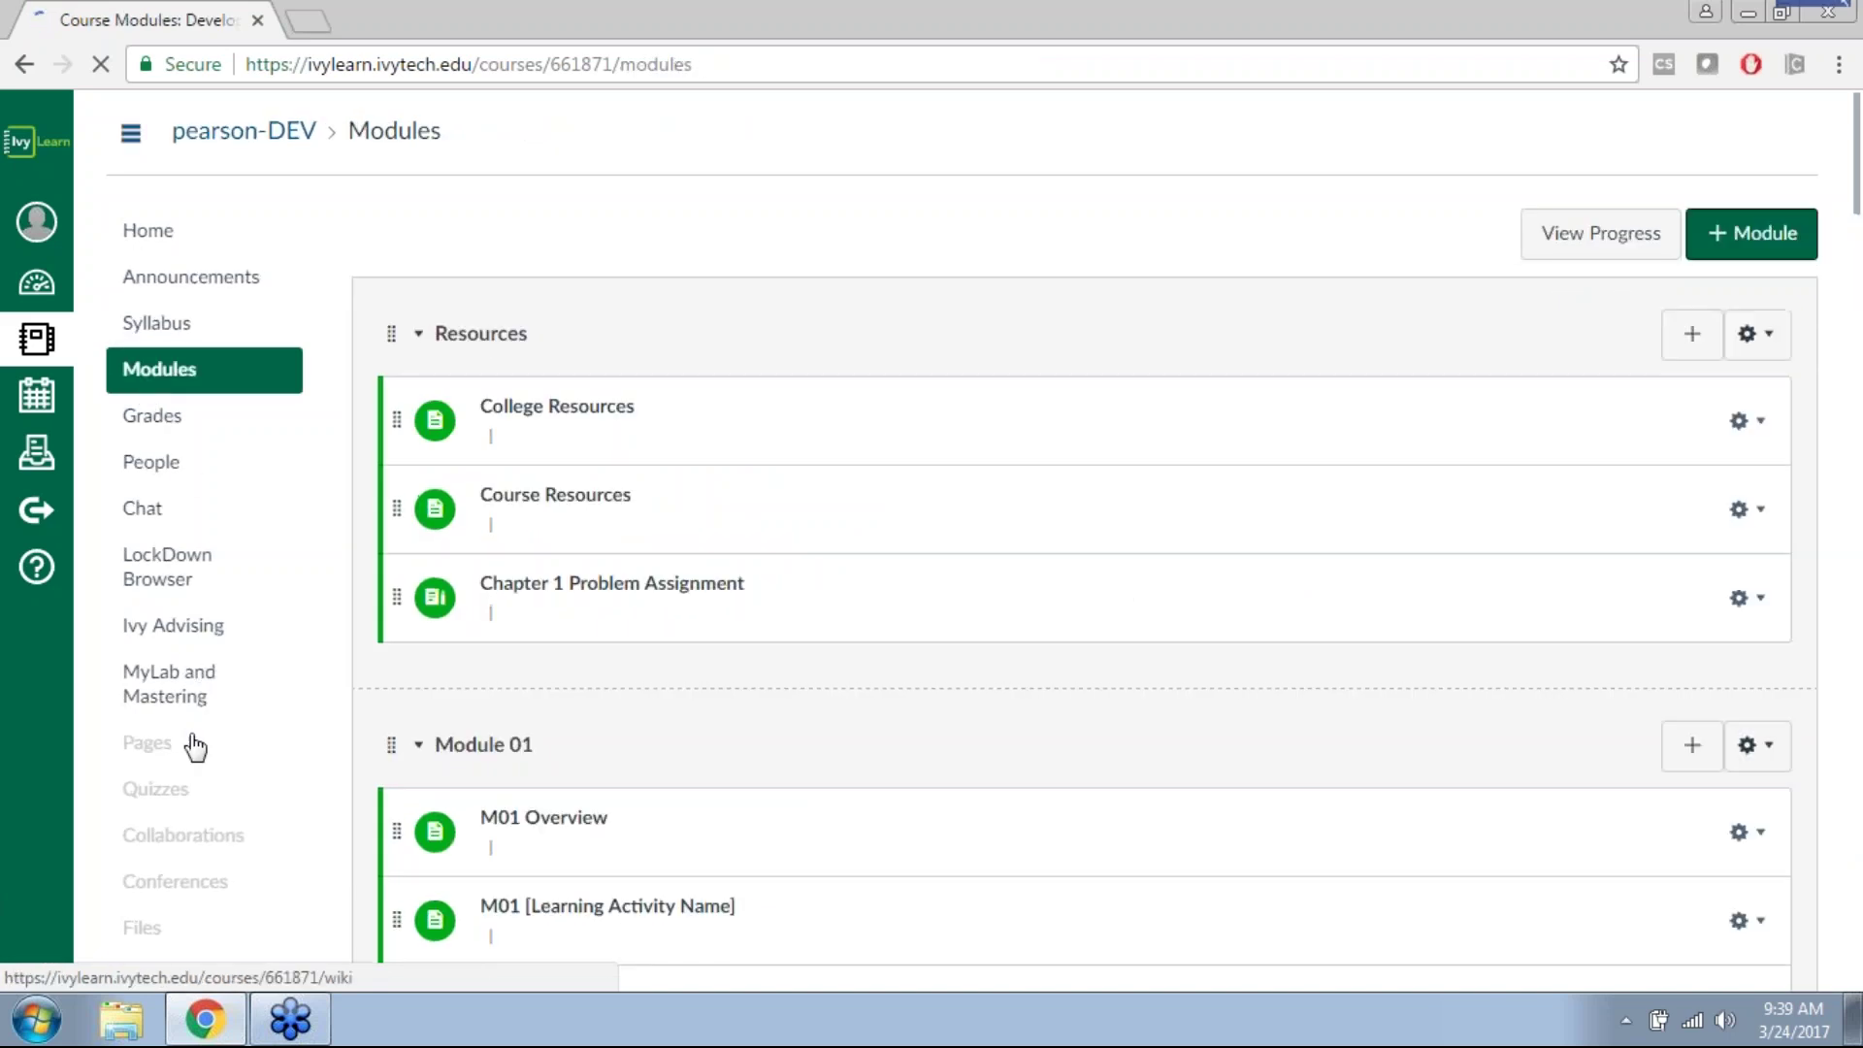
pyautogui.click(153, 753)
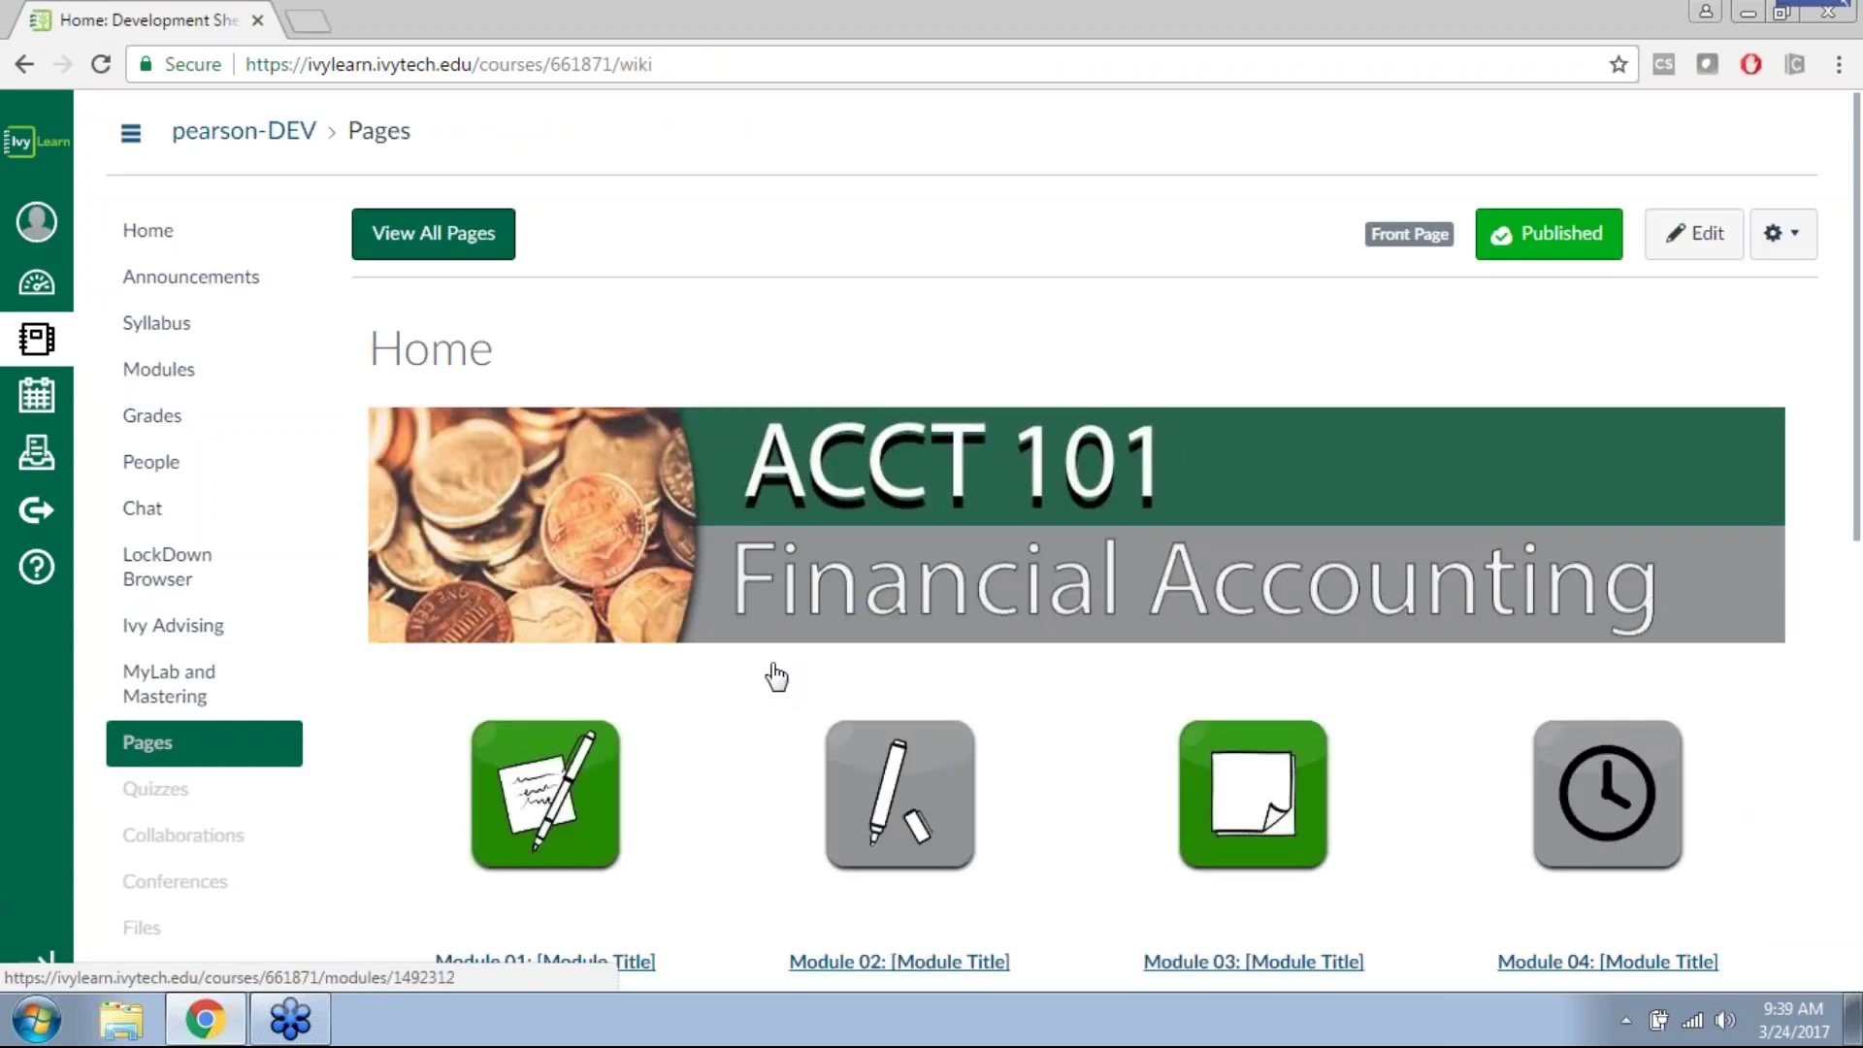
pyautogui.scroll(-9, 778, 674)
pyautogui.scroll(8, 761, 644)
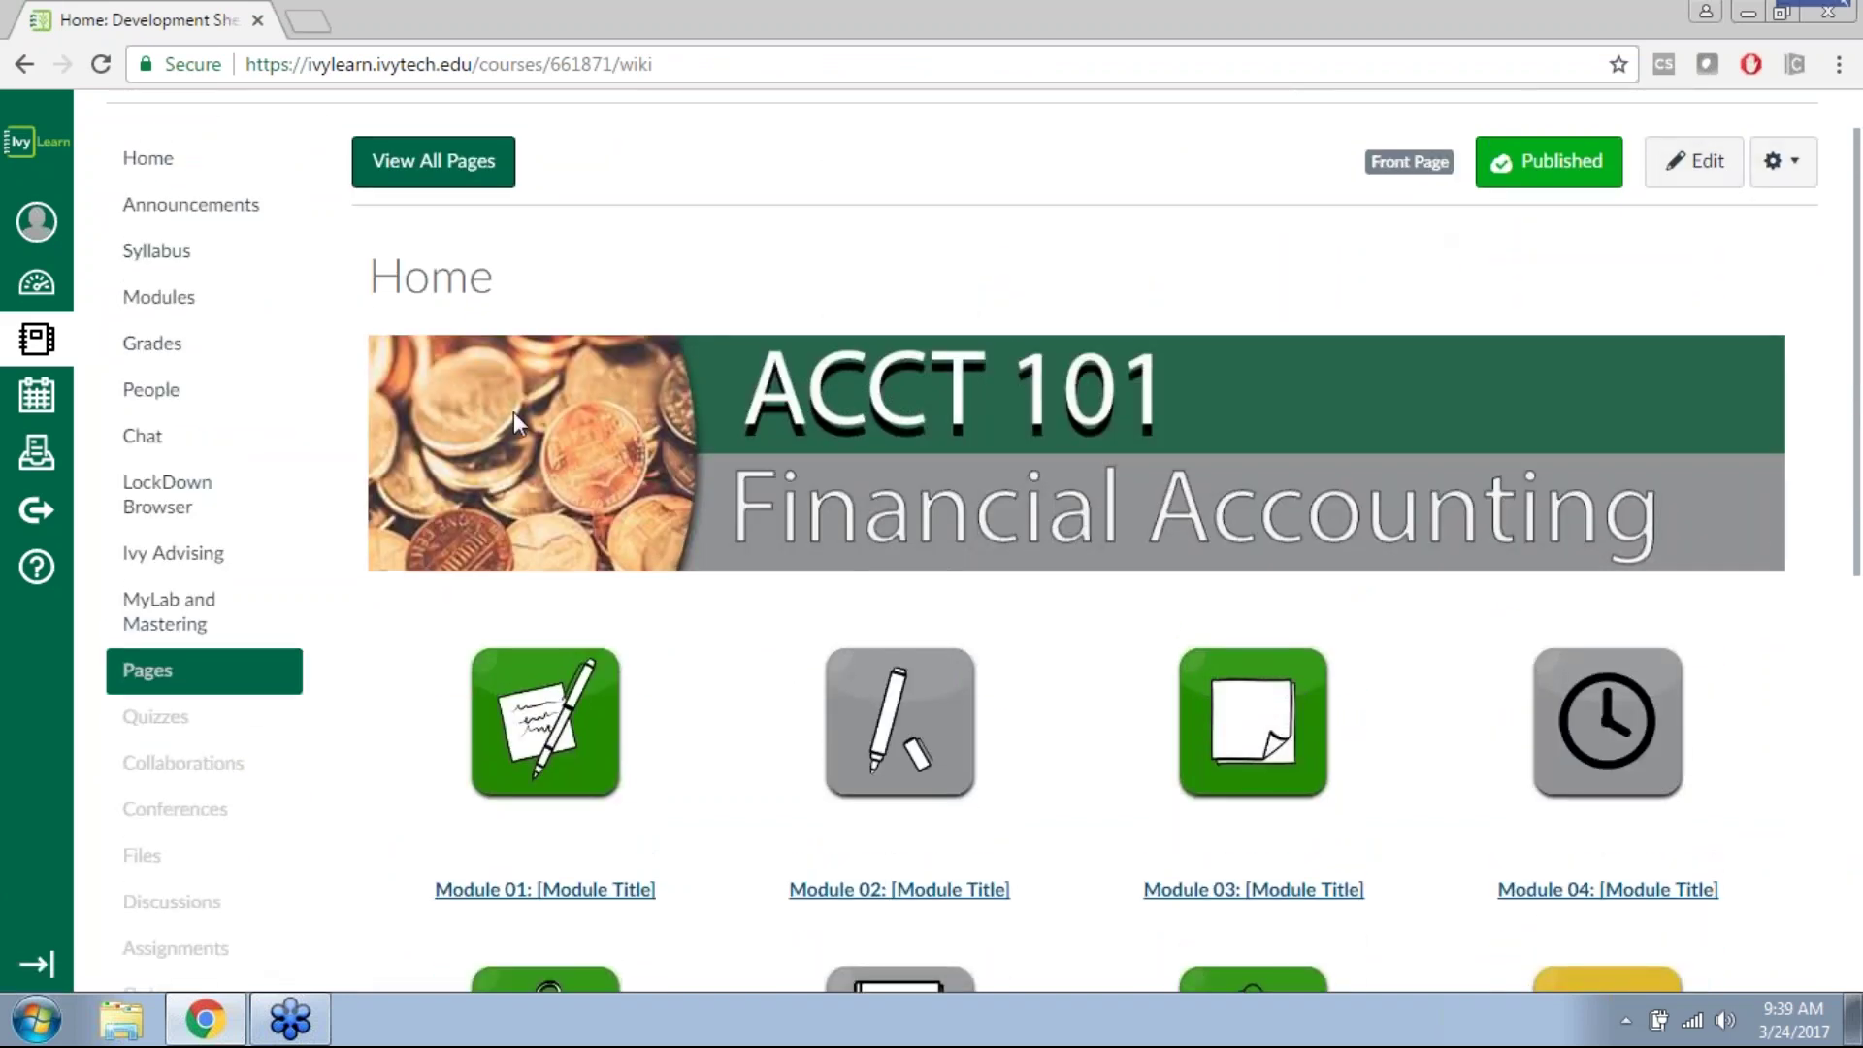
pyautogui.click(167, 299)
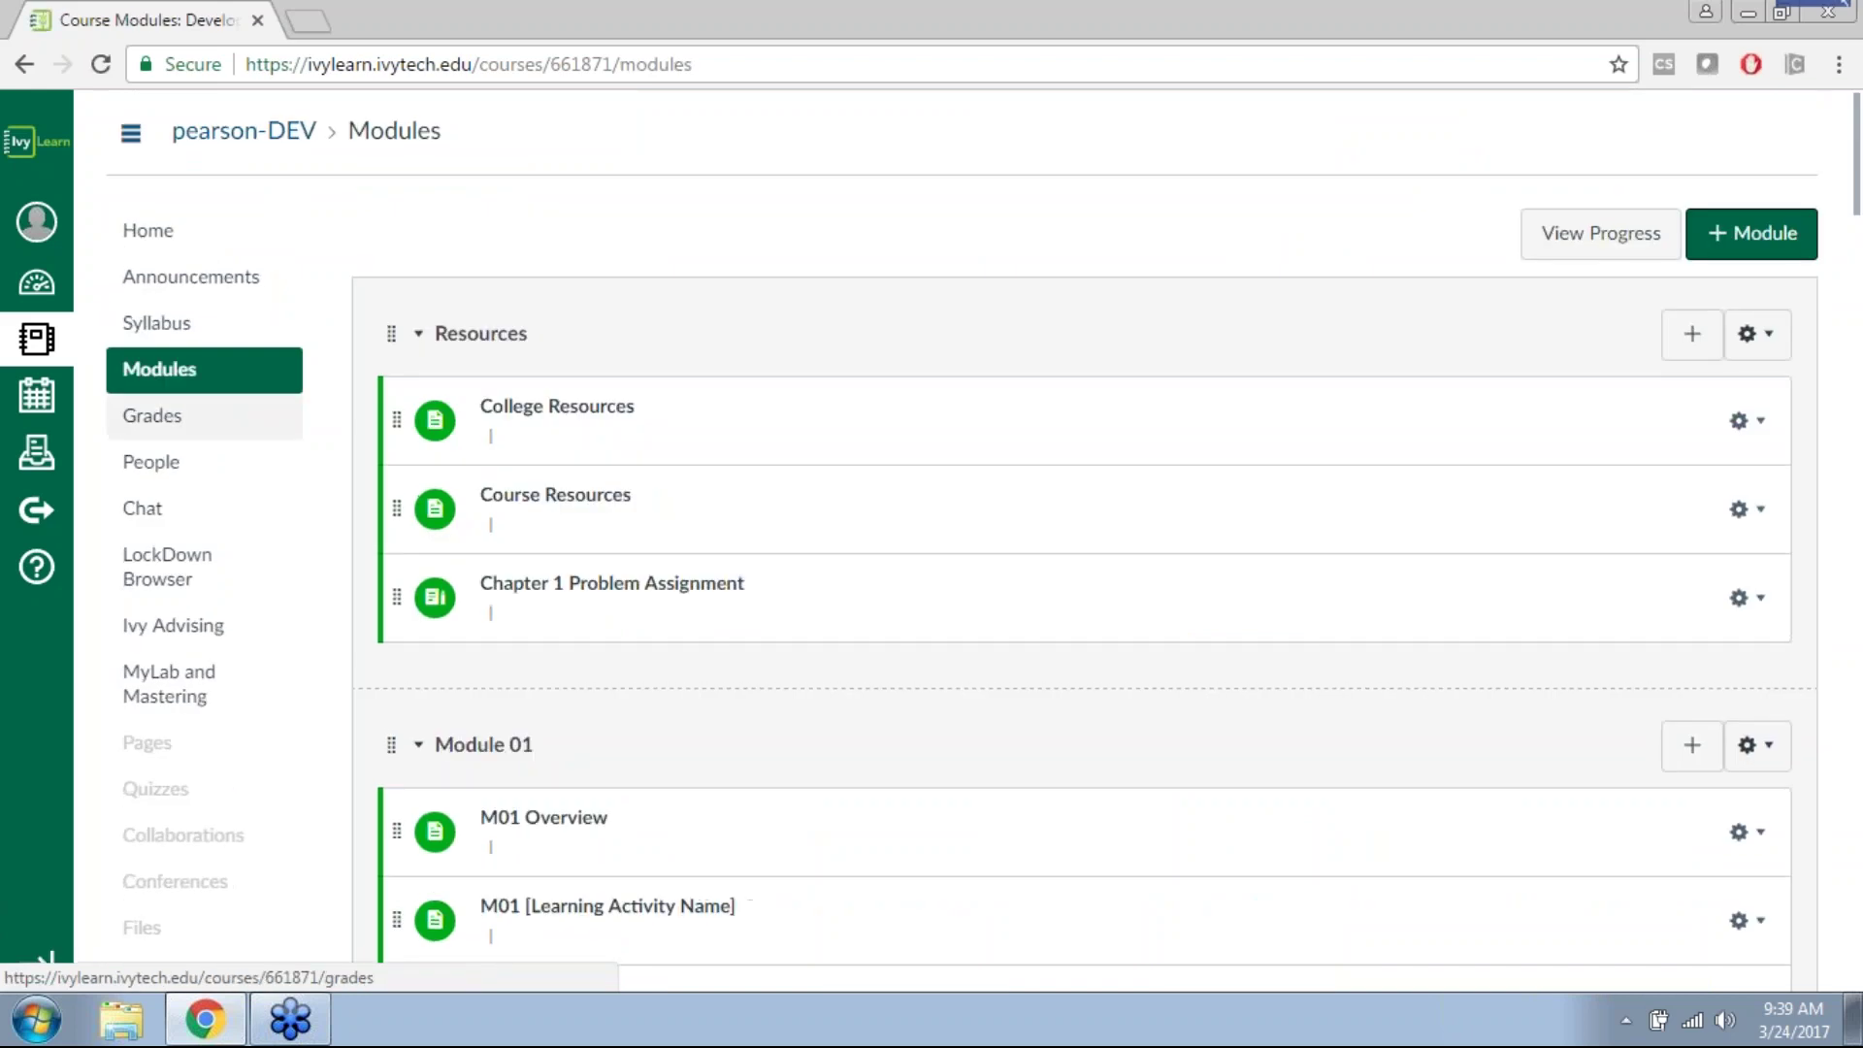
pyautogui.scroll(-16, 686, 486)
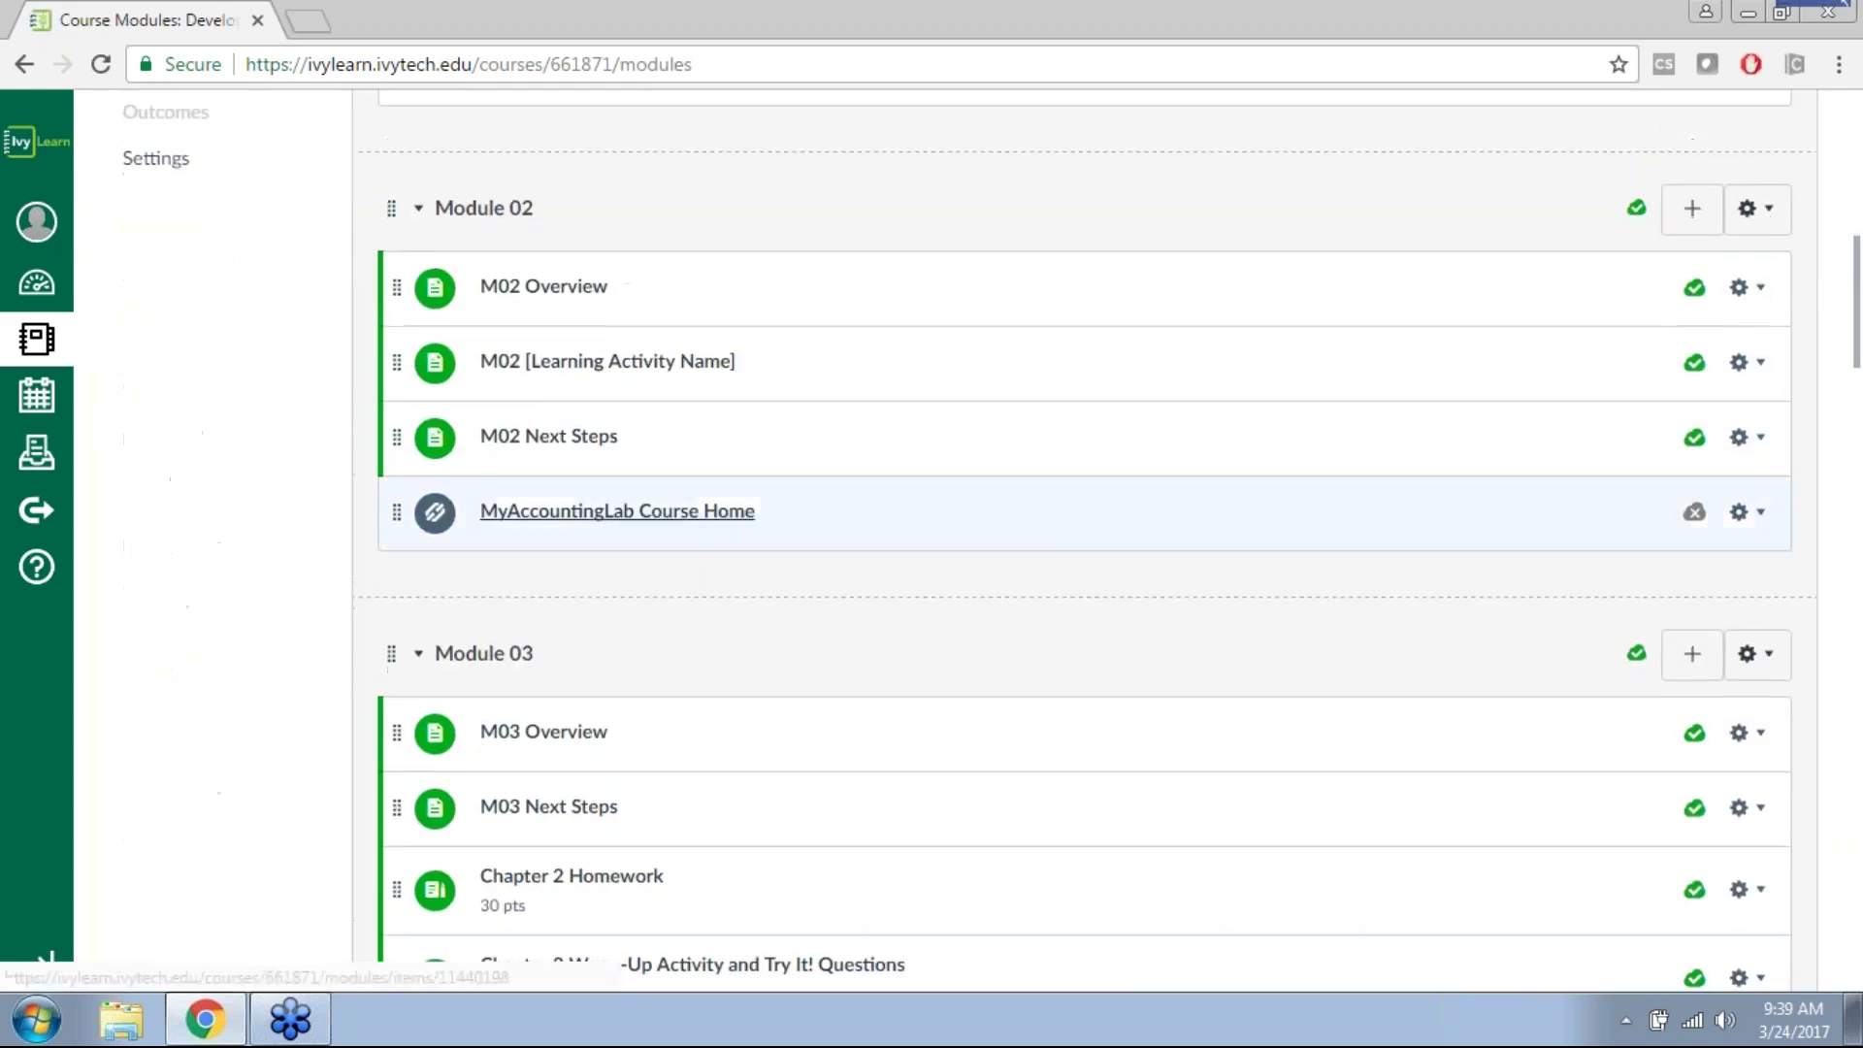
pyautogui.scroll(-1, 688, 510)
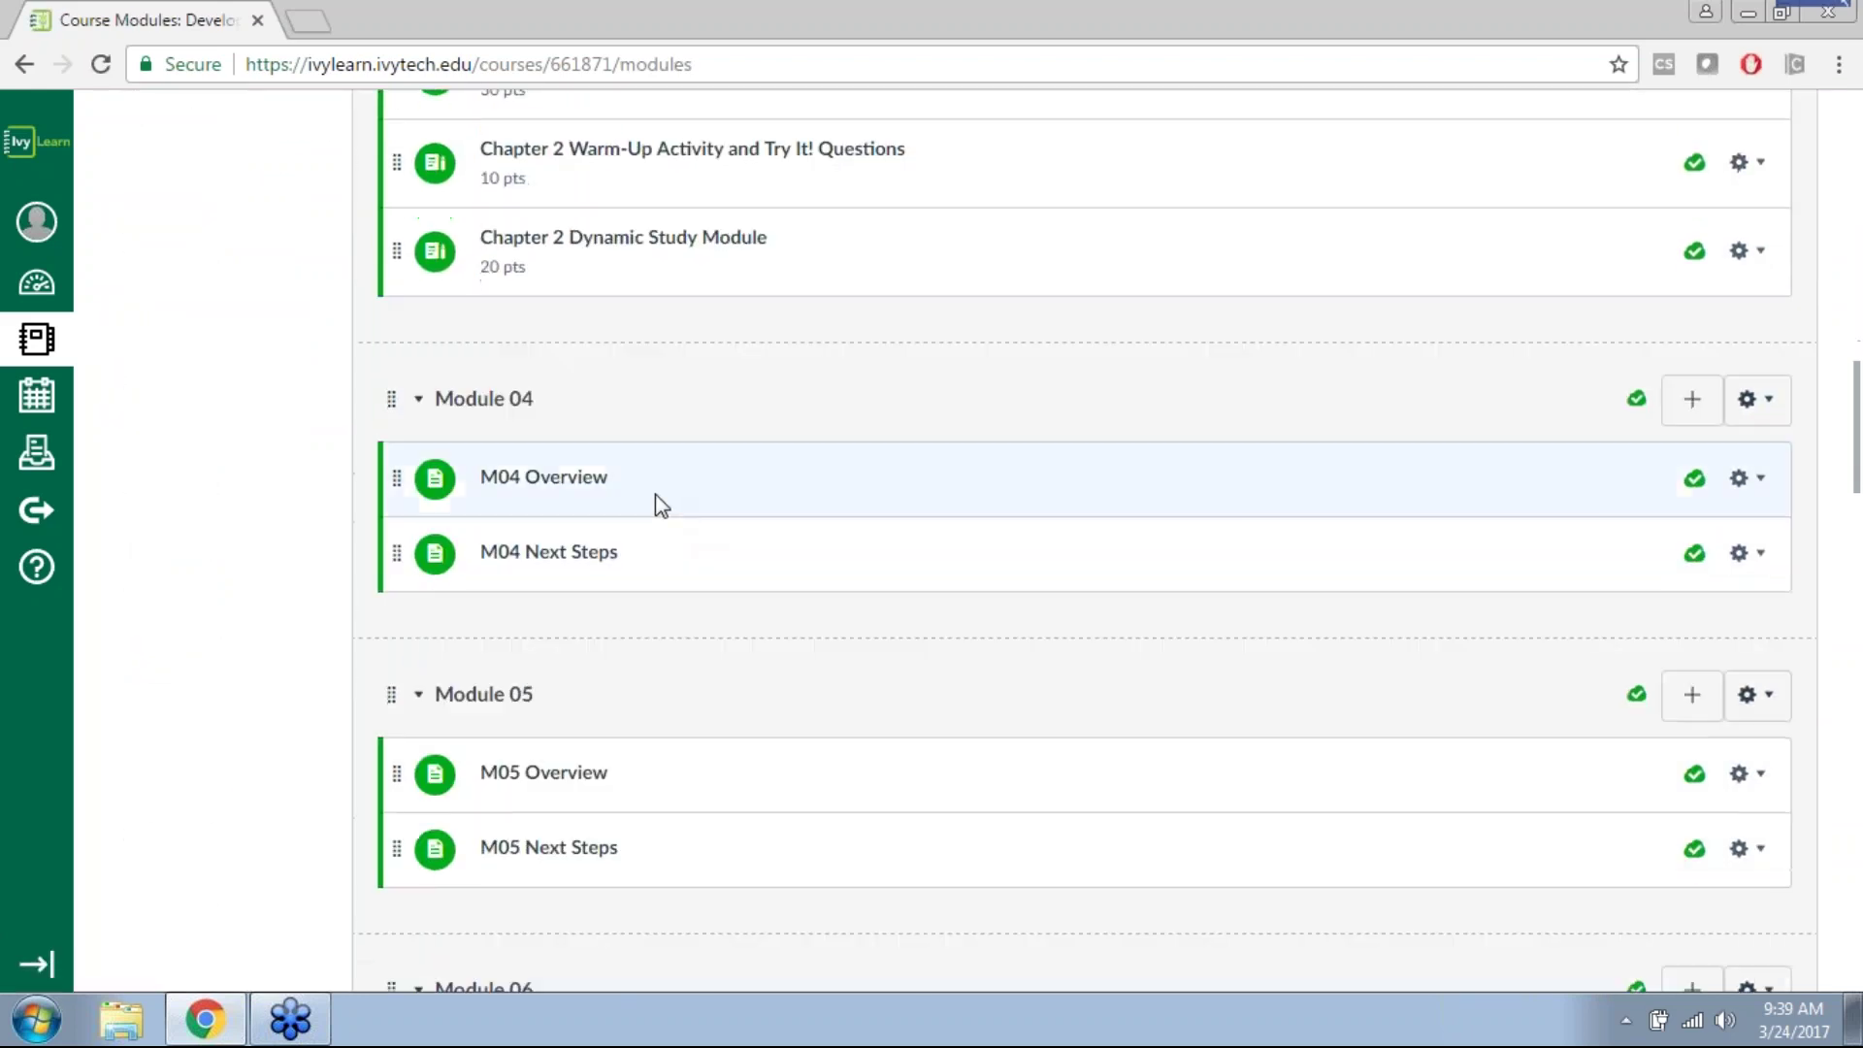
pyautogui.click(1693, 420)
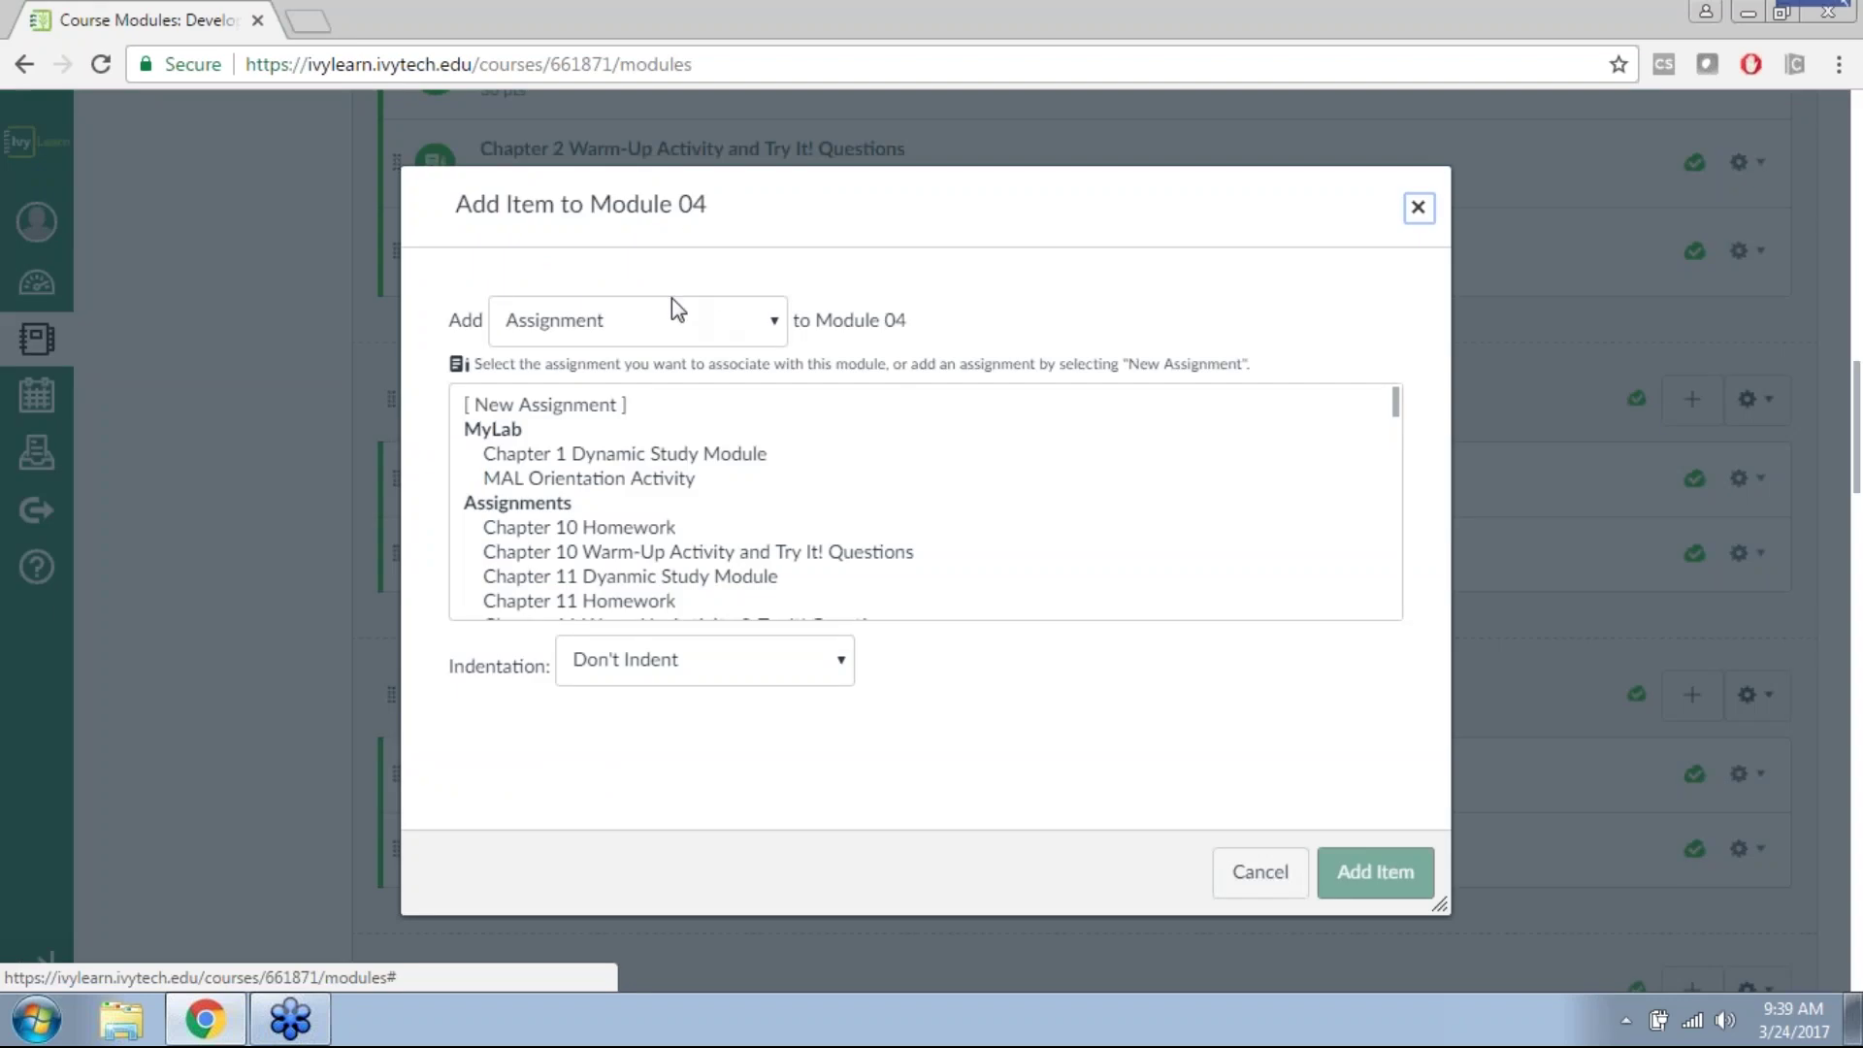
# Step: Add a new content page named DEMO to Module 04
pyautogui.click(668, 301)
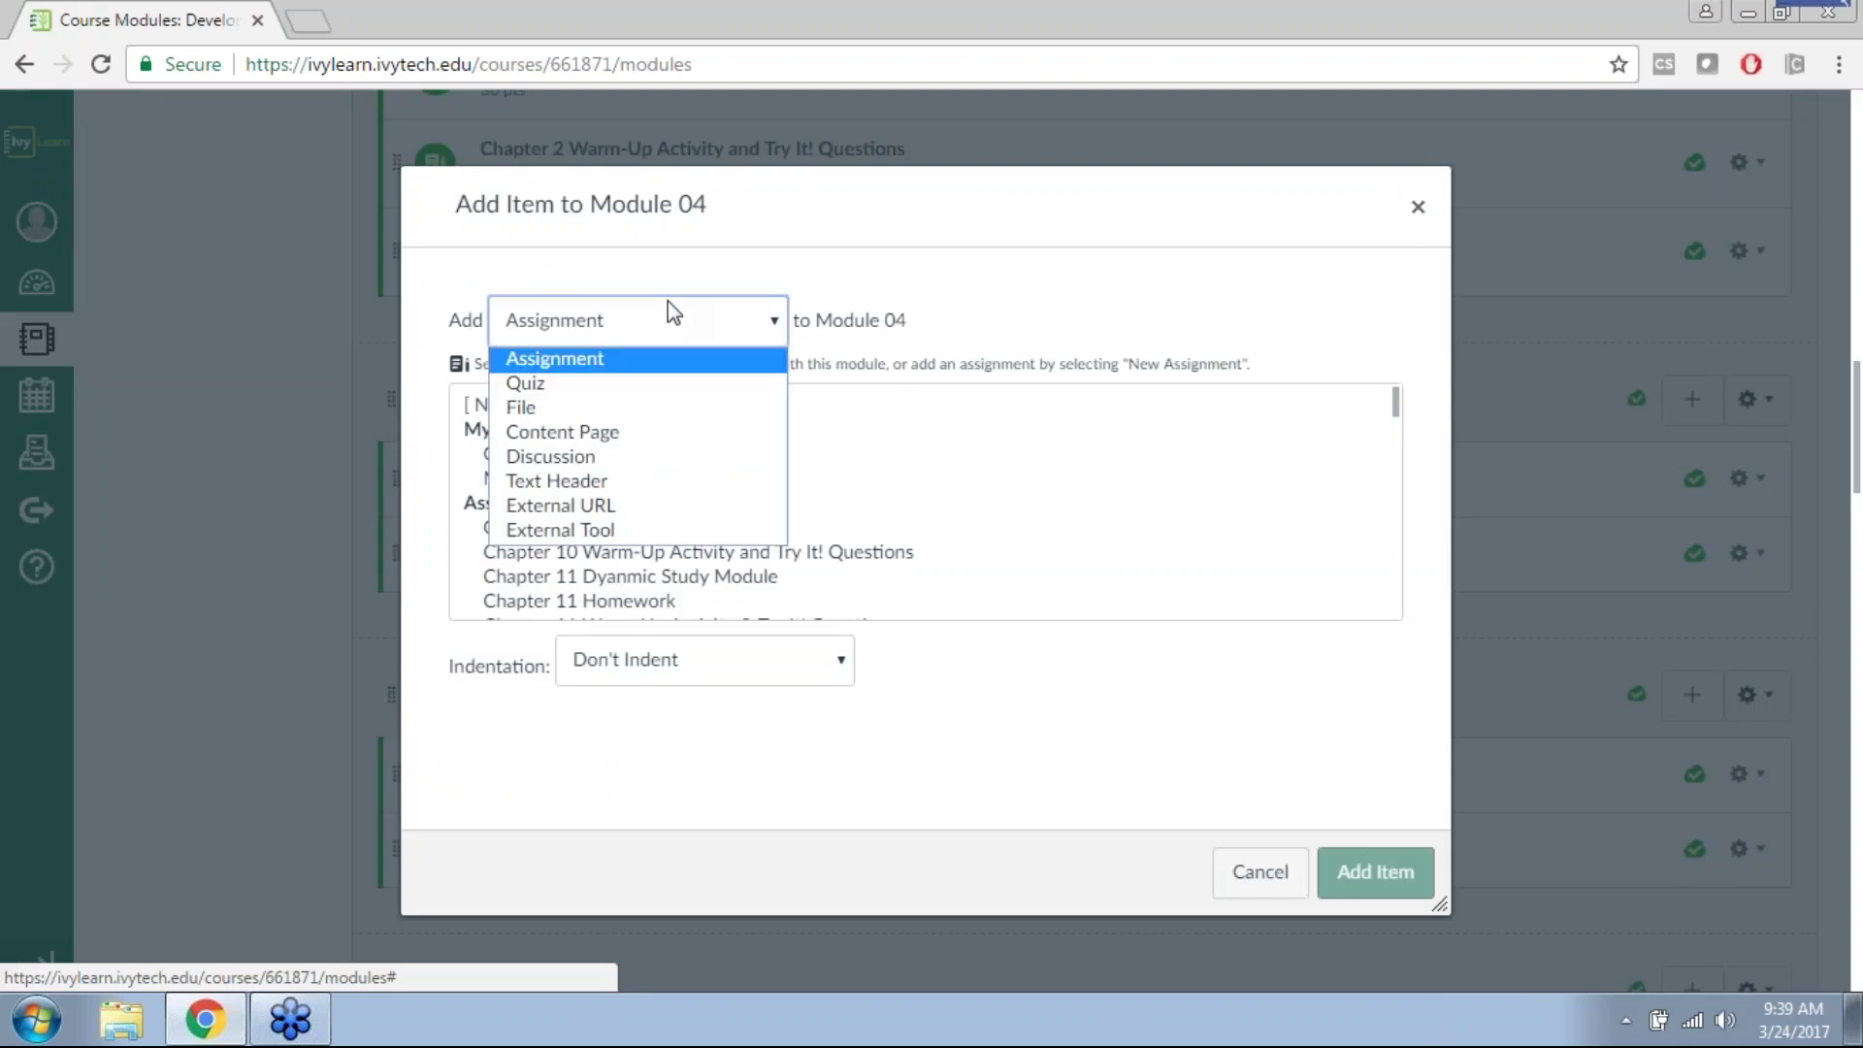
pyautogui.click(626, 432)
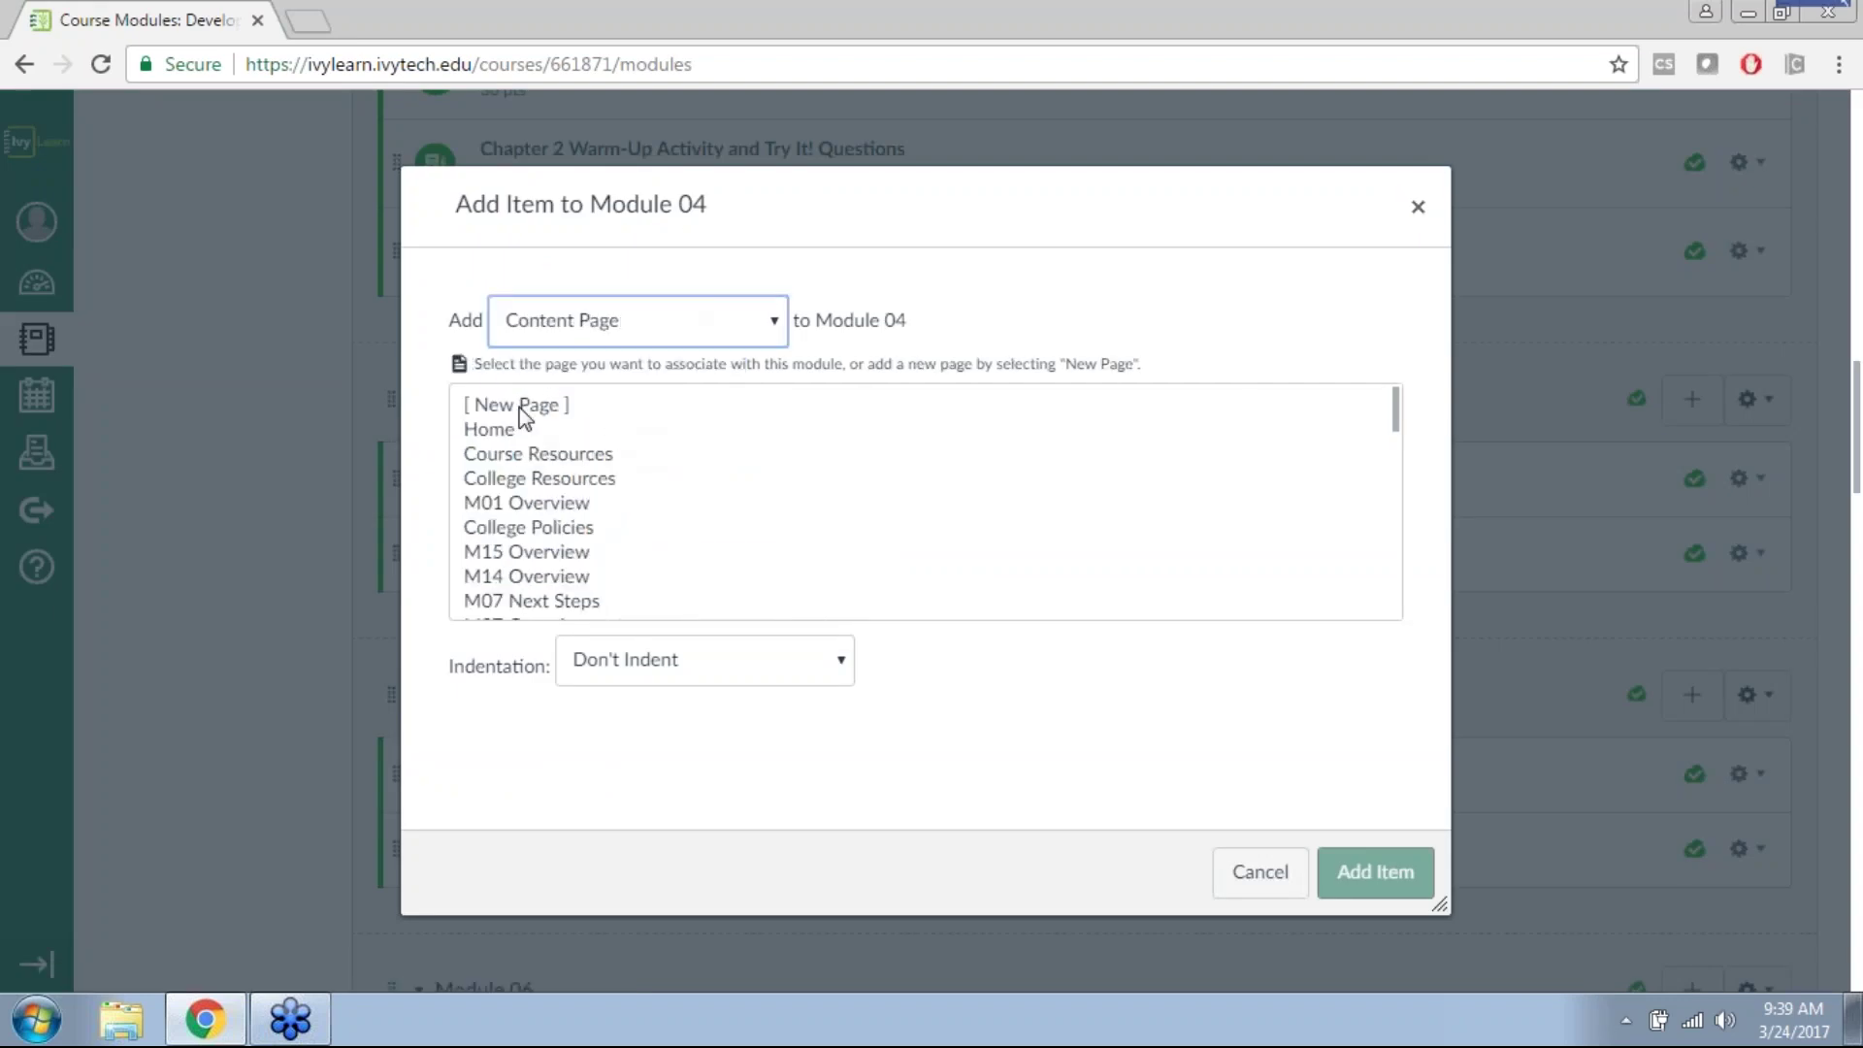
pyautogui.scroll(-10, 524, 415)
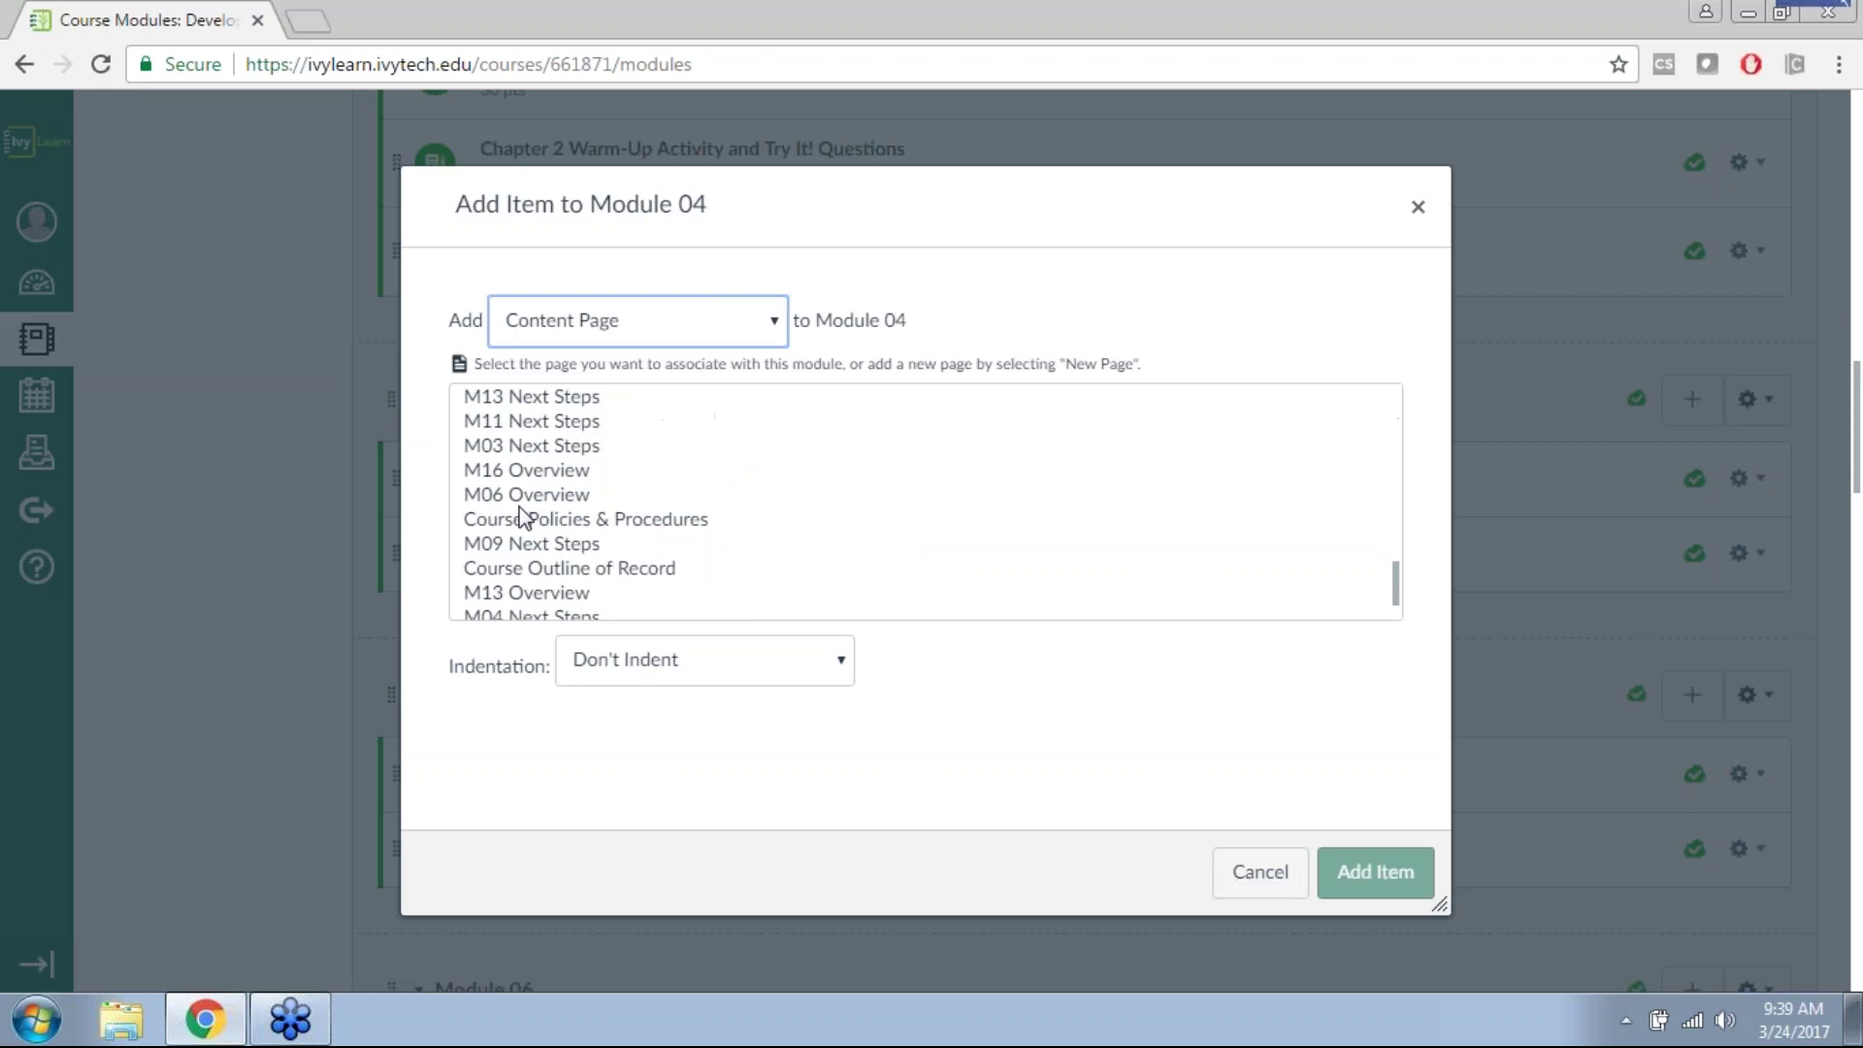
pyautogui.scroll(10, 474, 368)
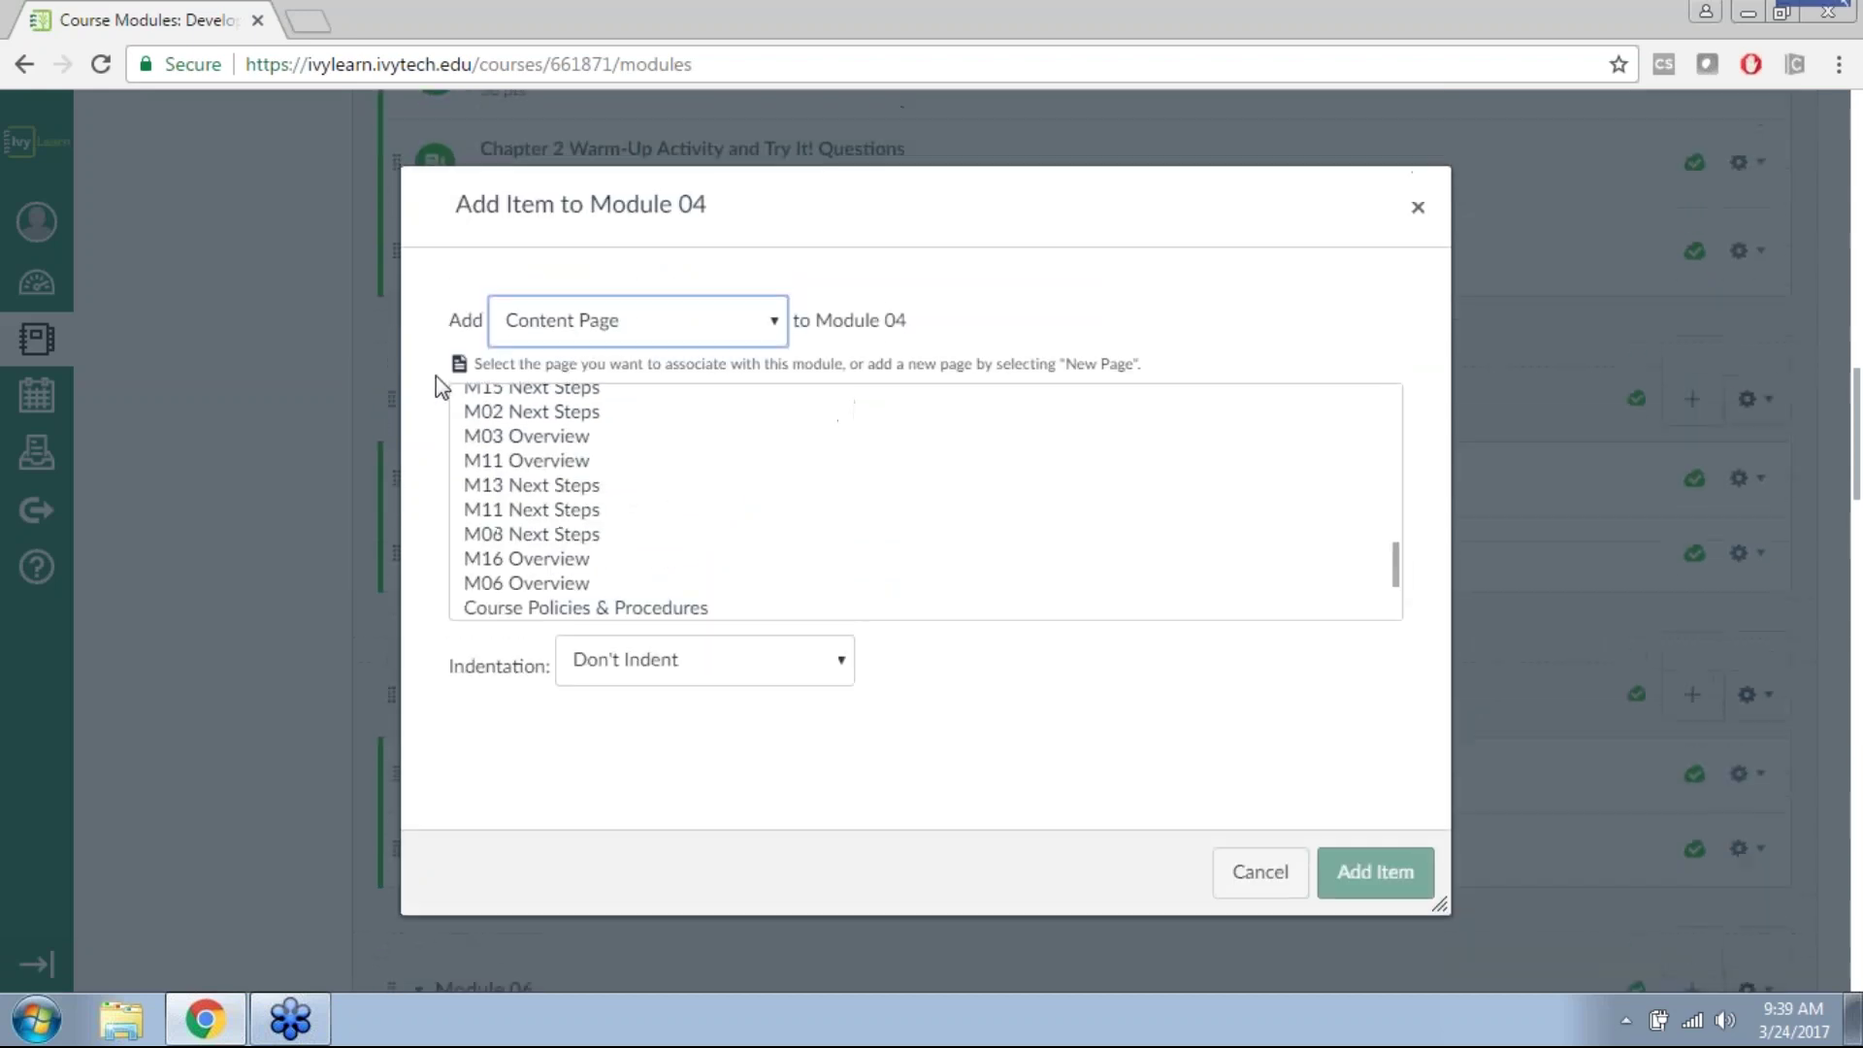
pyautogui.click(531, 405)
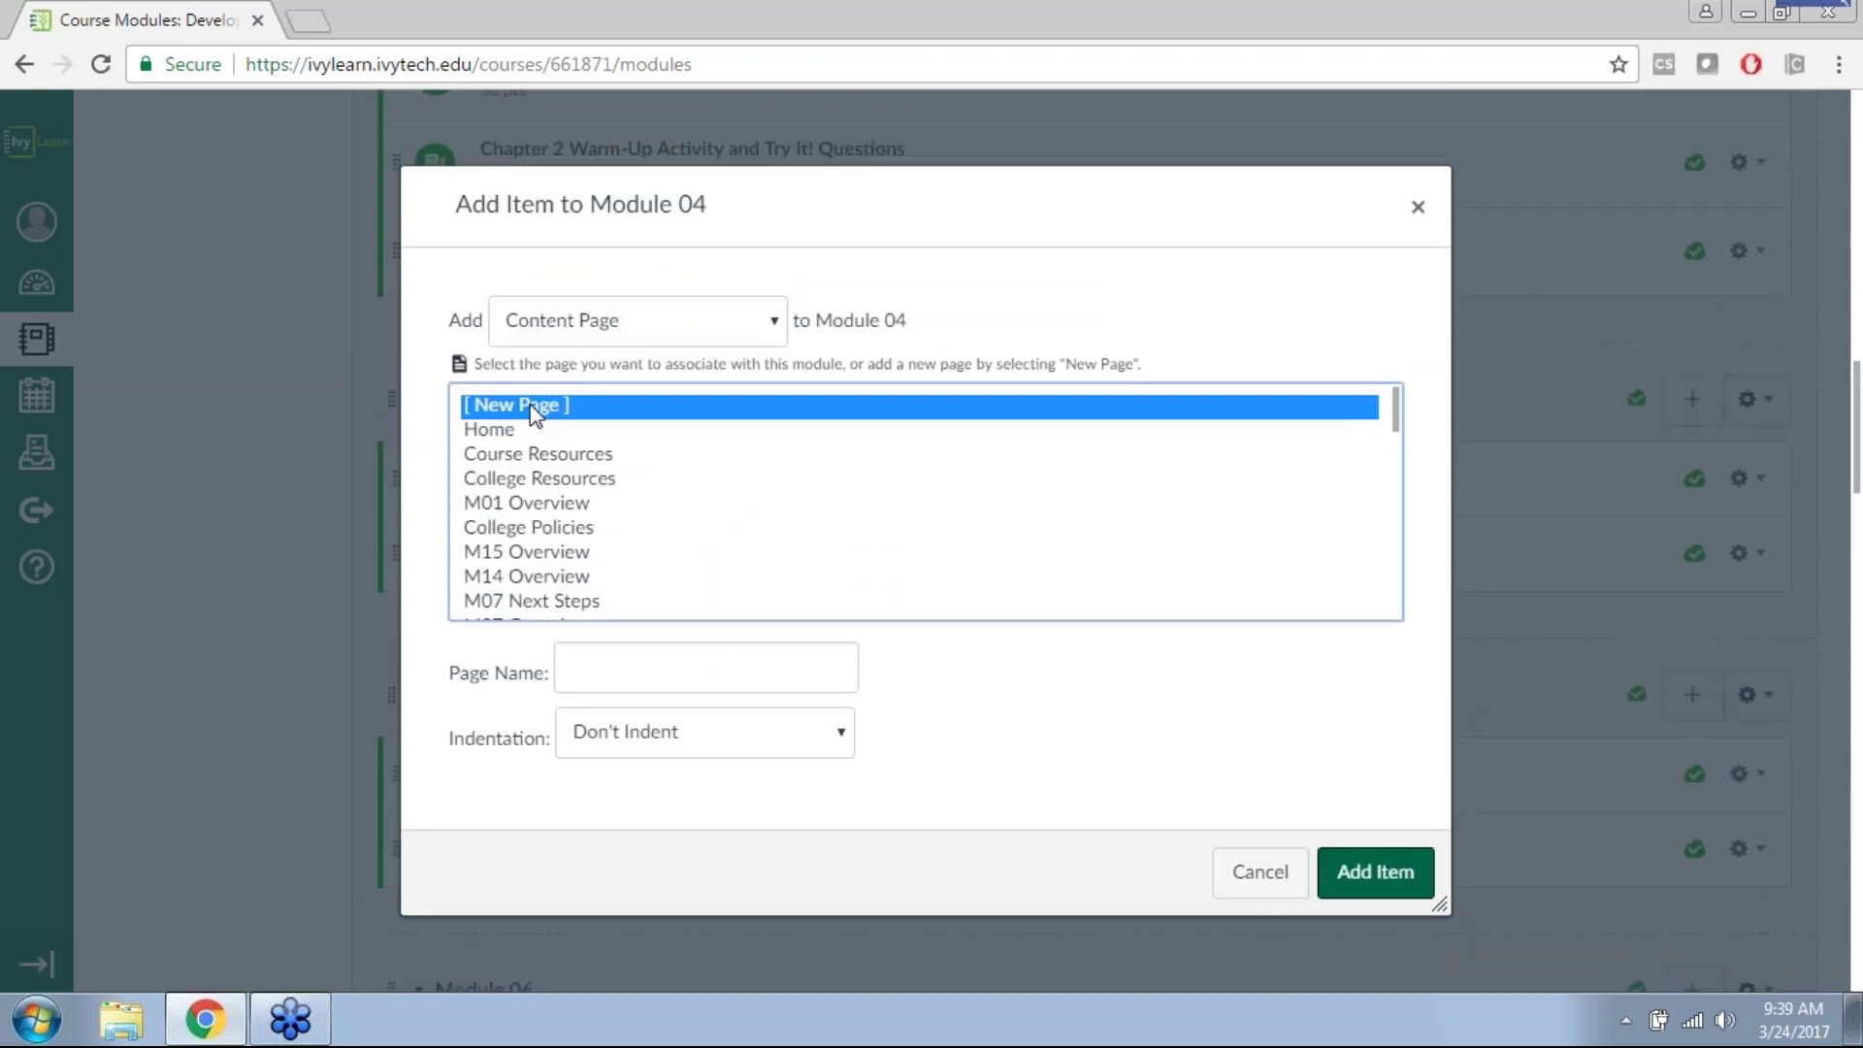
pyautogui.click(585, 665)
pyautogui.write('DEMO')
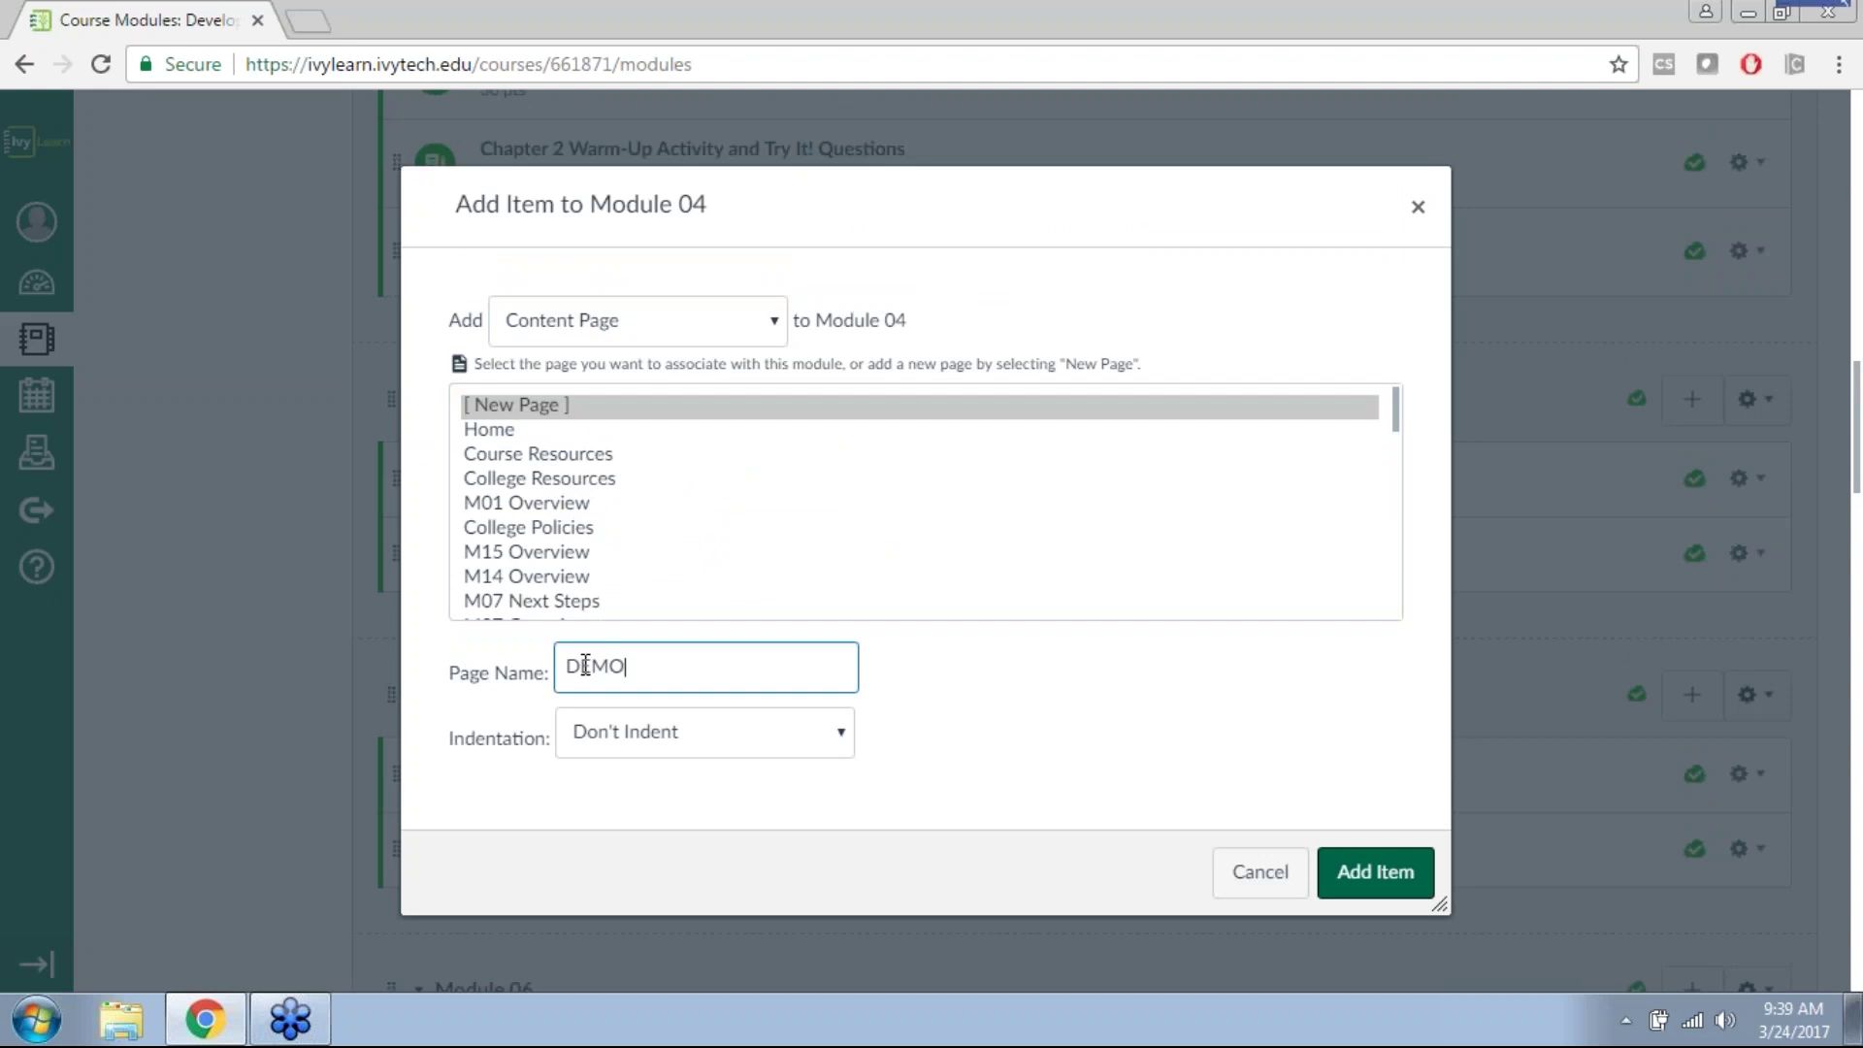
pyautogui.click(1384, 886)
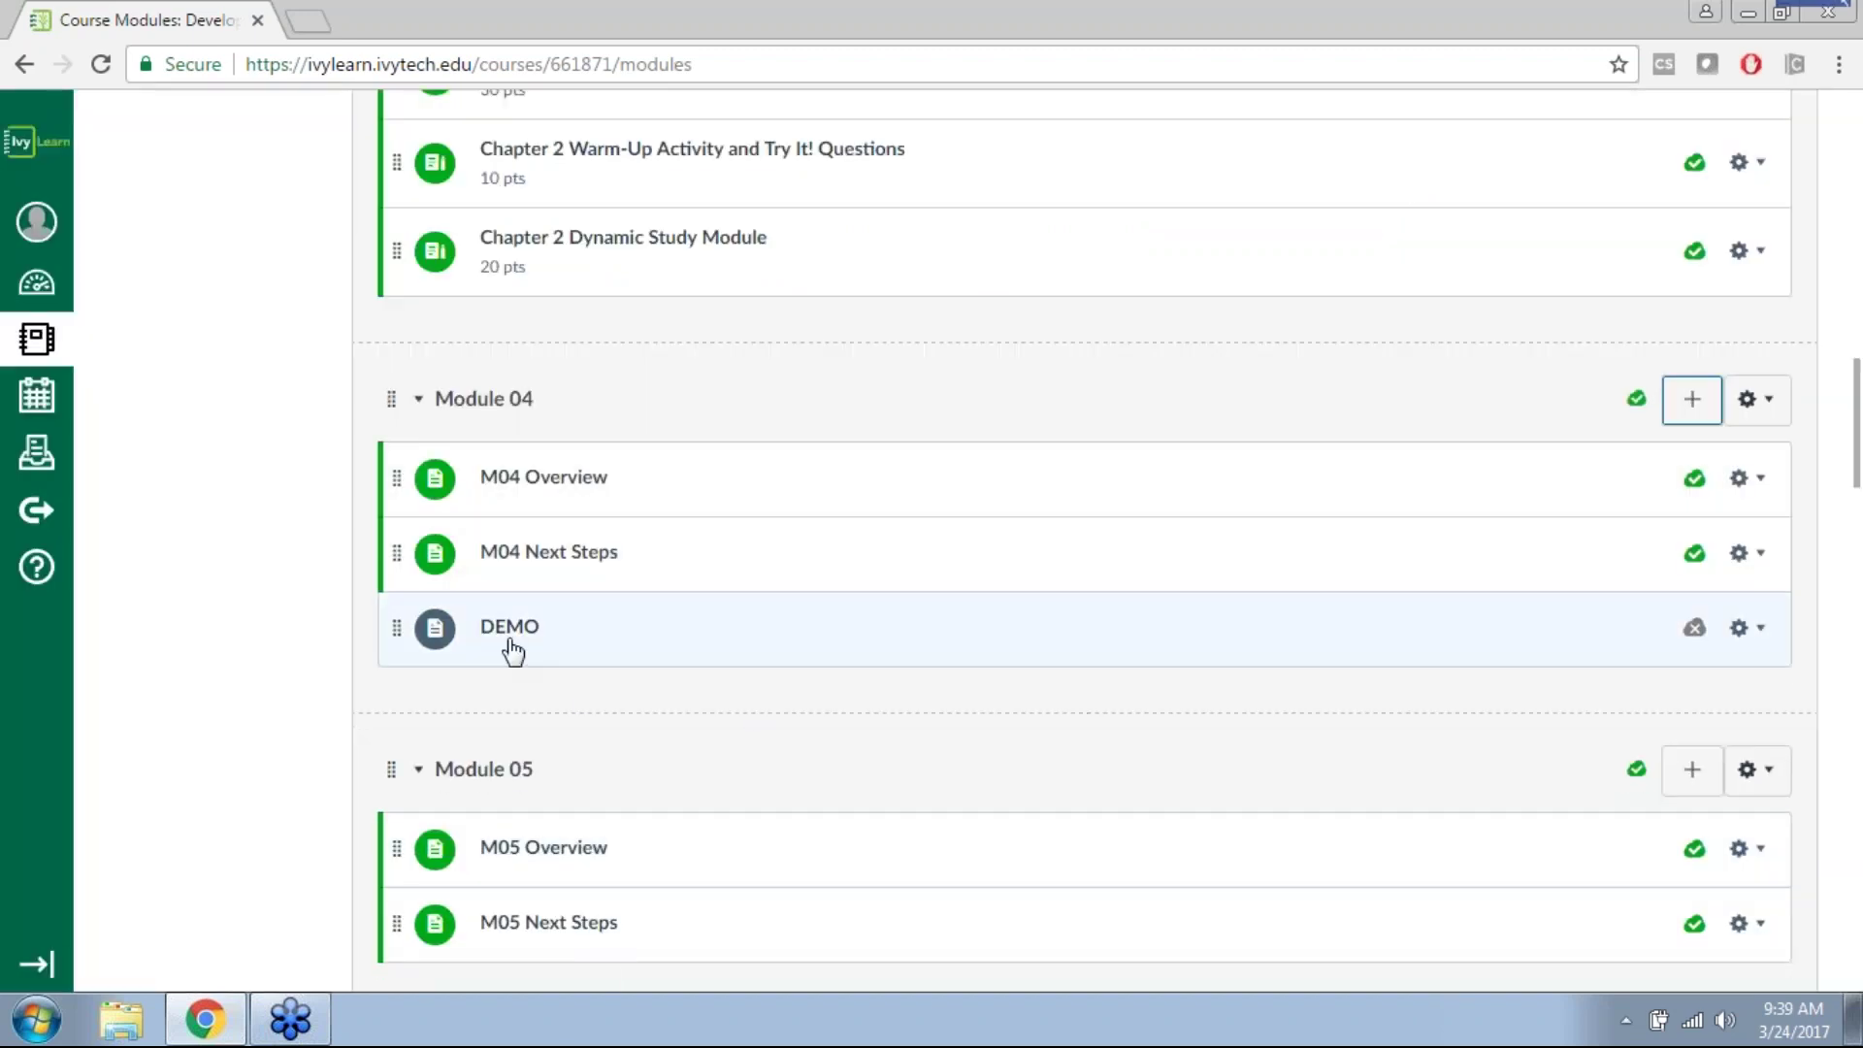
# Step: Review and update the DEMO item's details, then open the DEMO page
pyautogui.click(1739, 631)
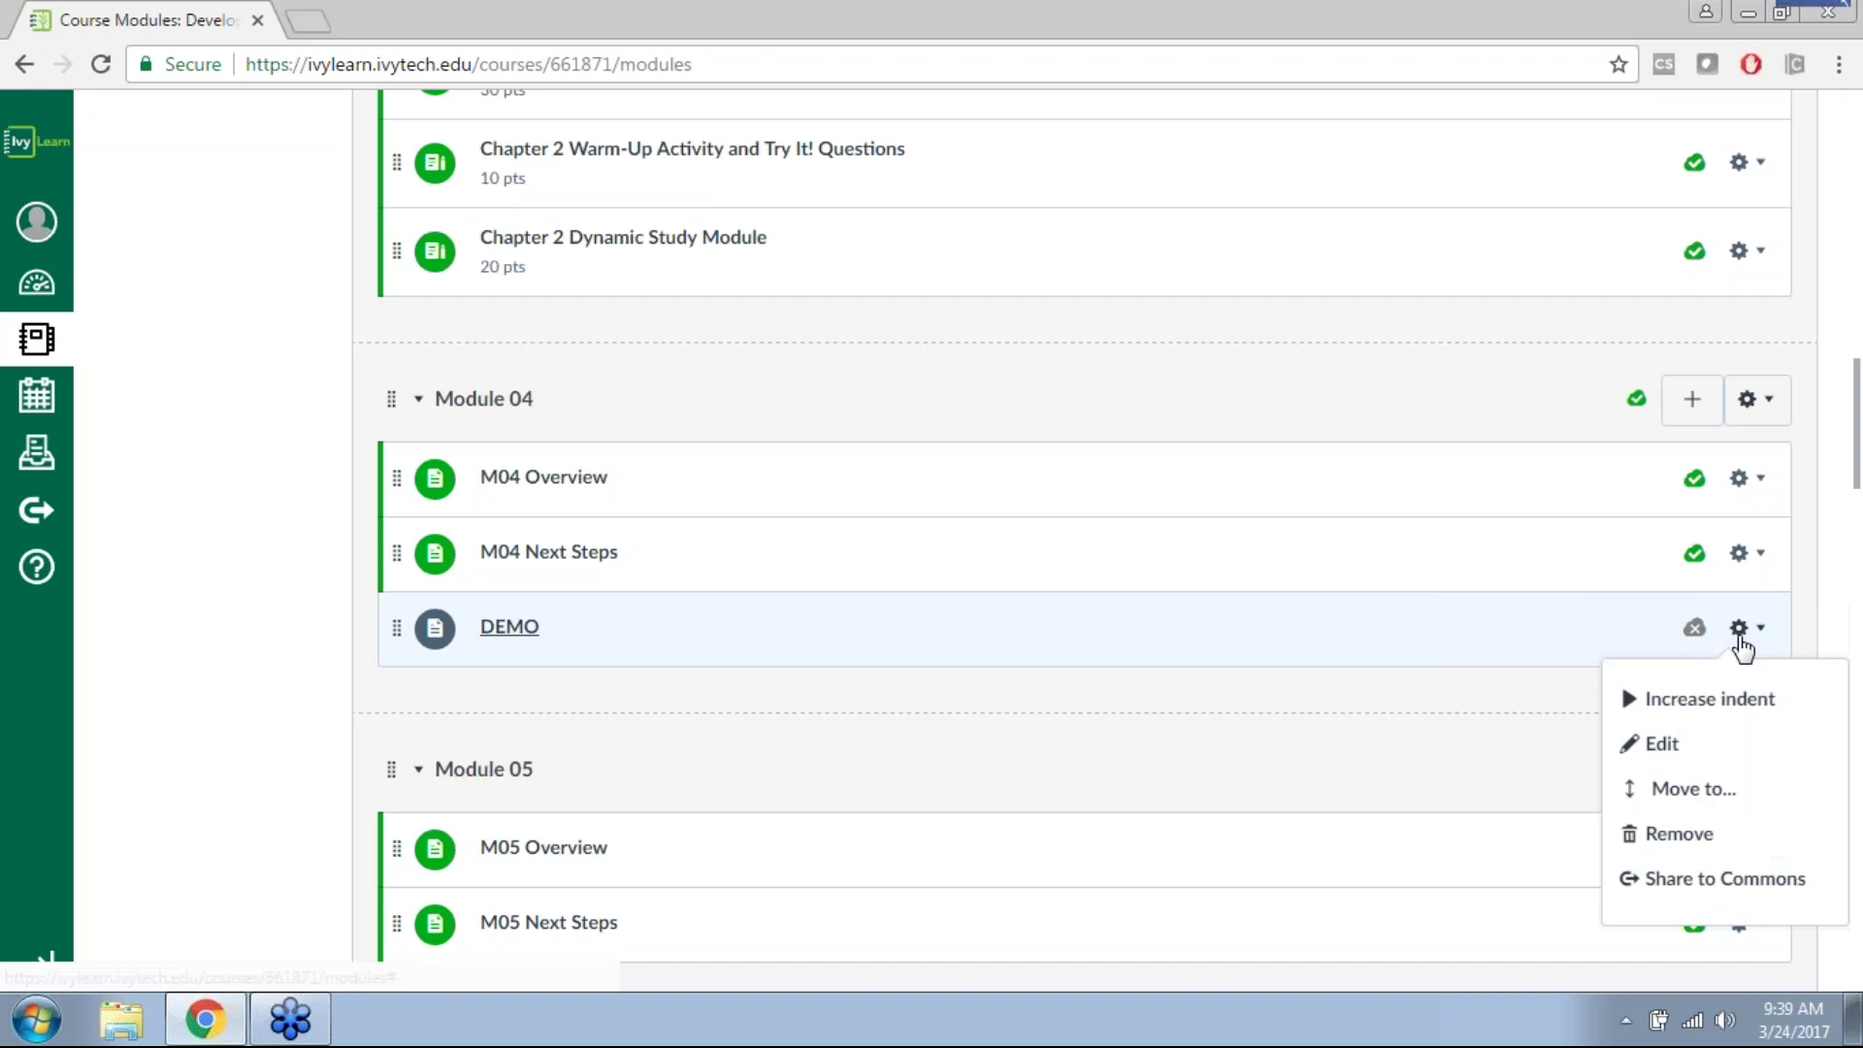
pyautogui.click(1693, 743)
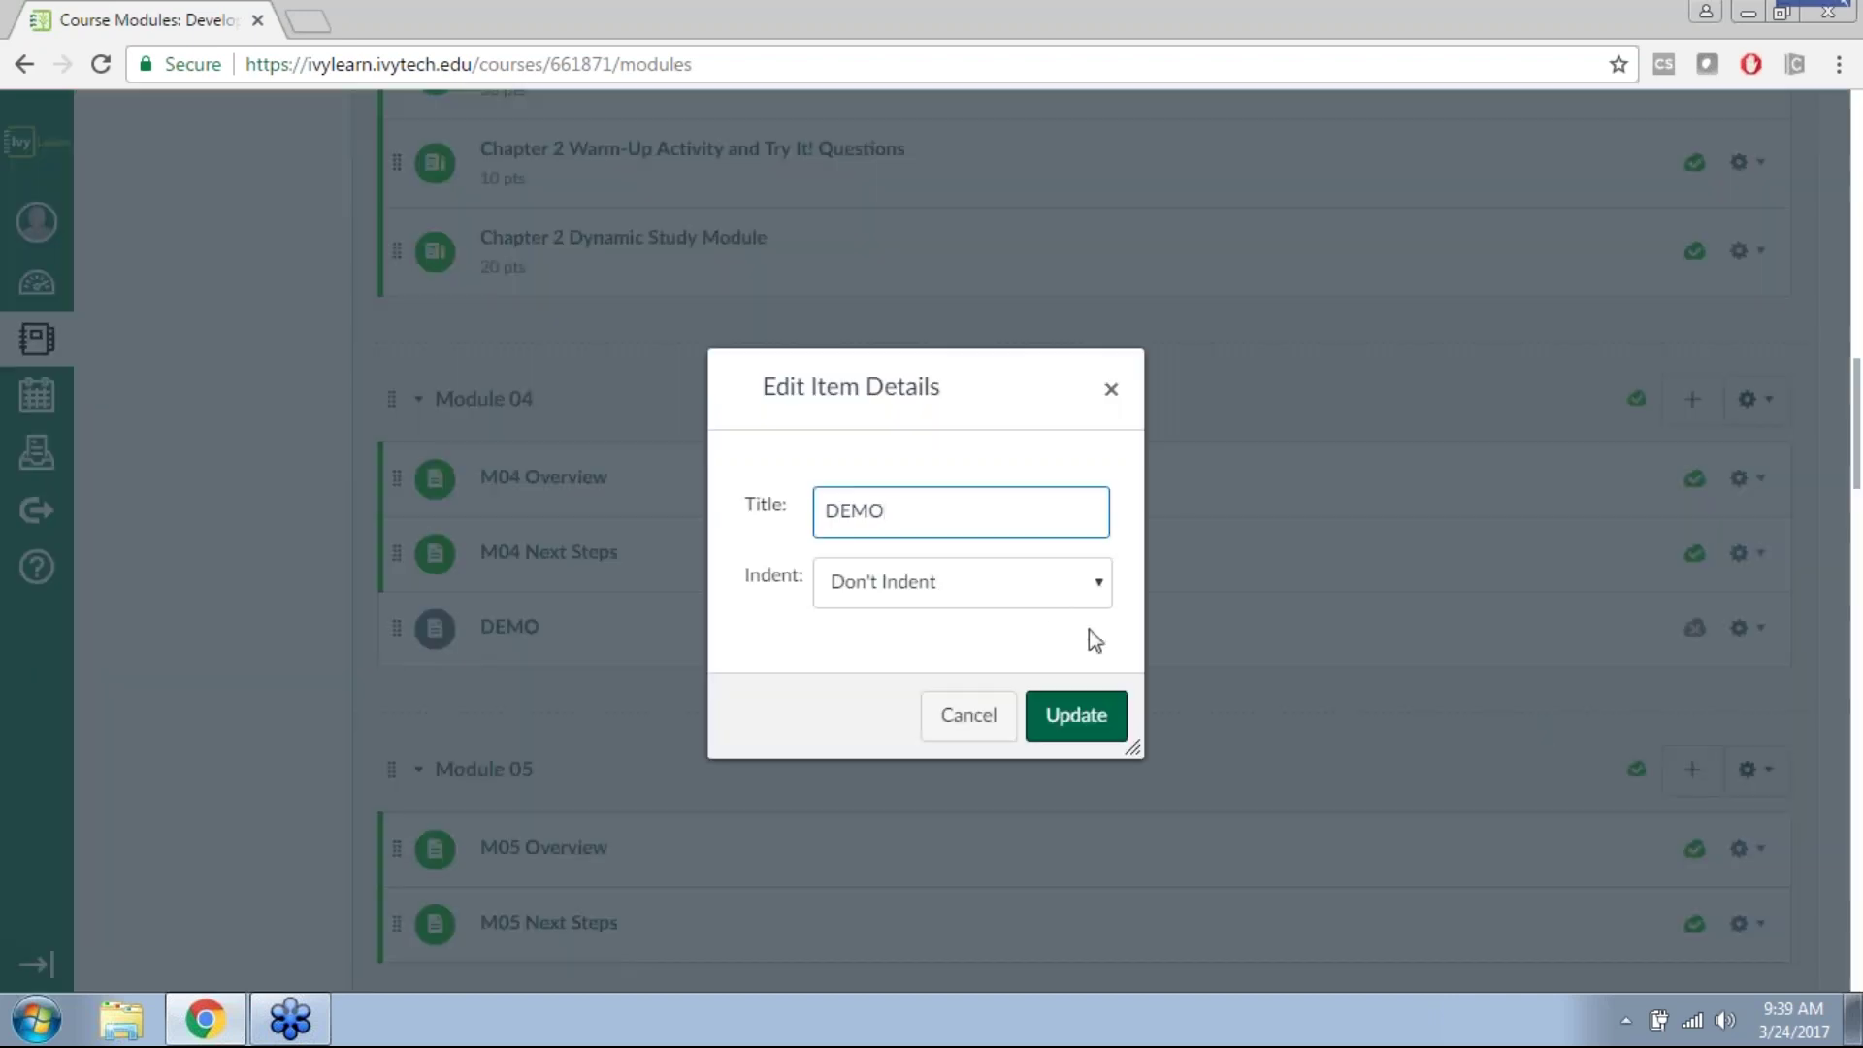
pyautogui.click(1075, 715)
pyautogui.click(519, 633)
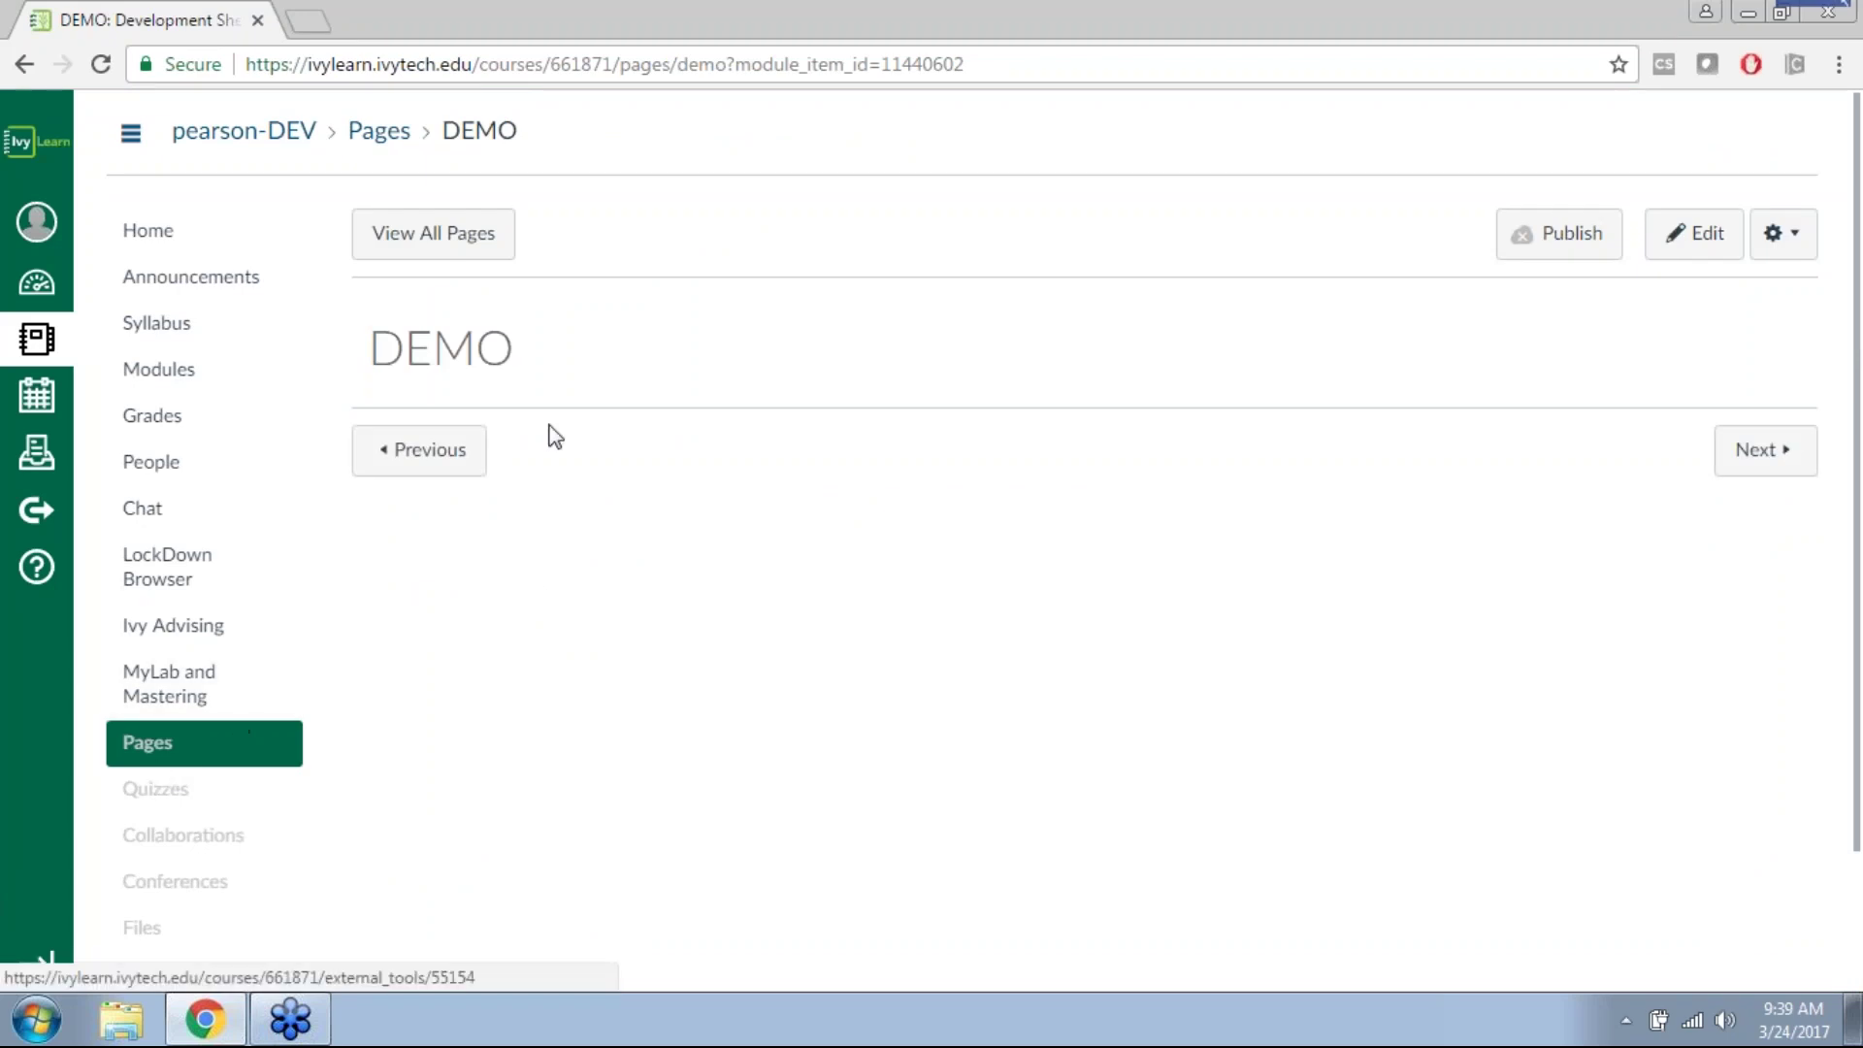
pyautogui.click(1706, 249)
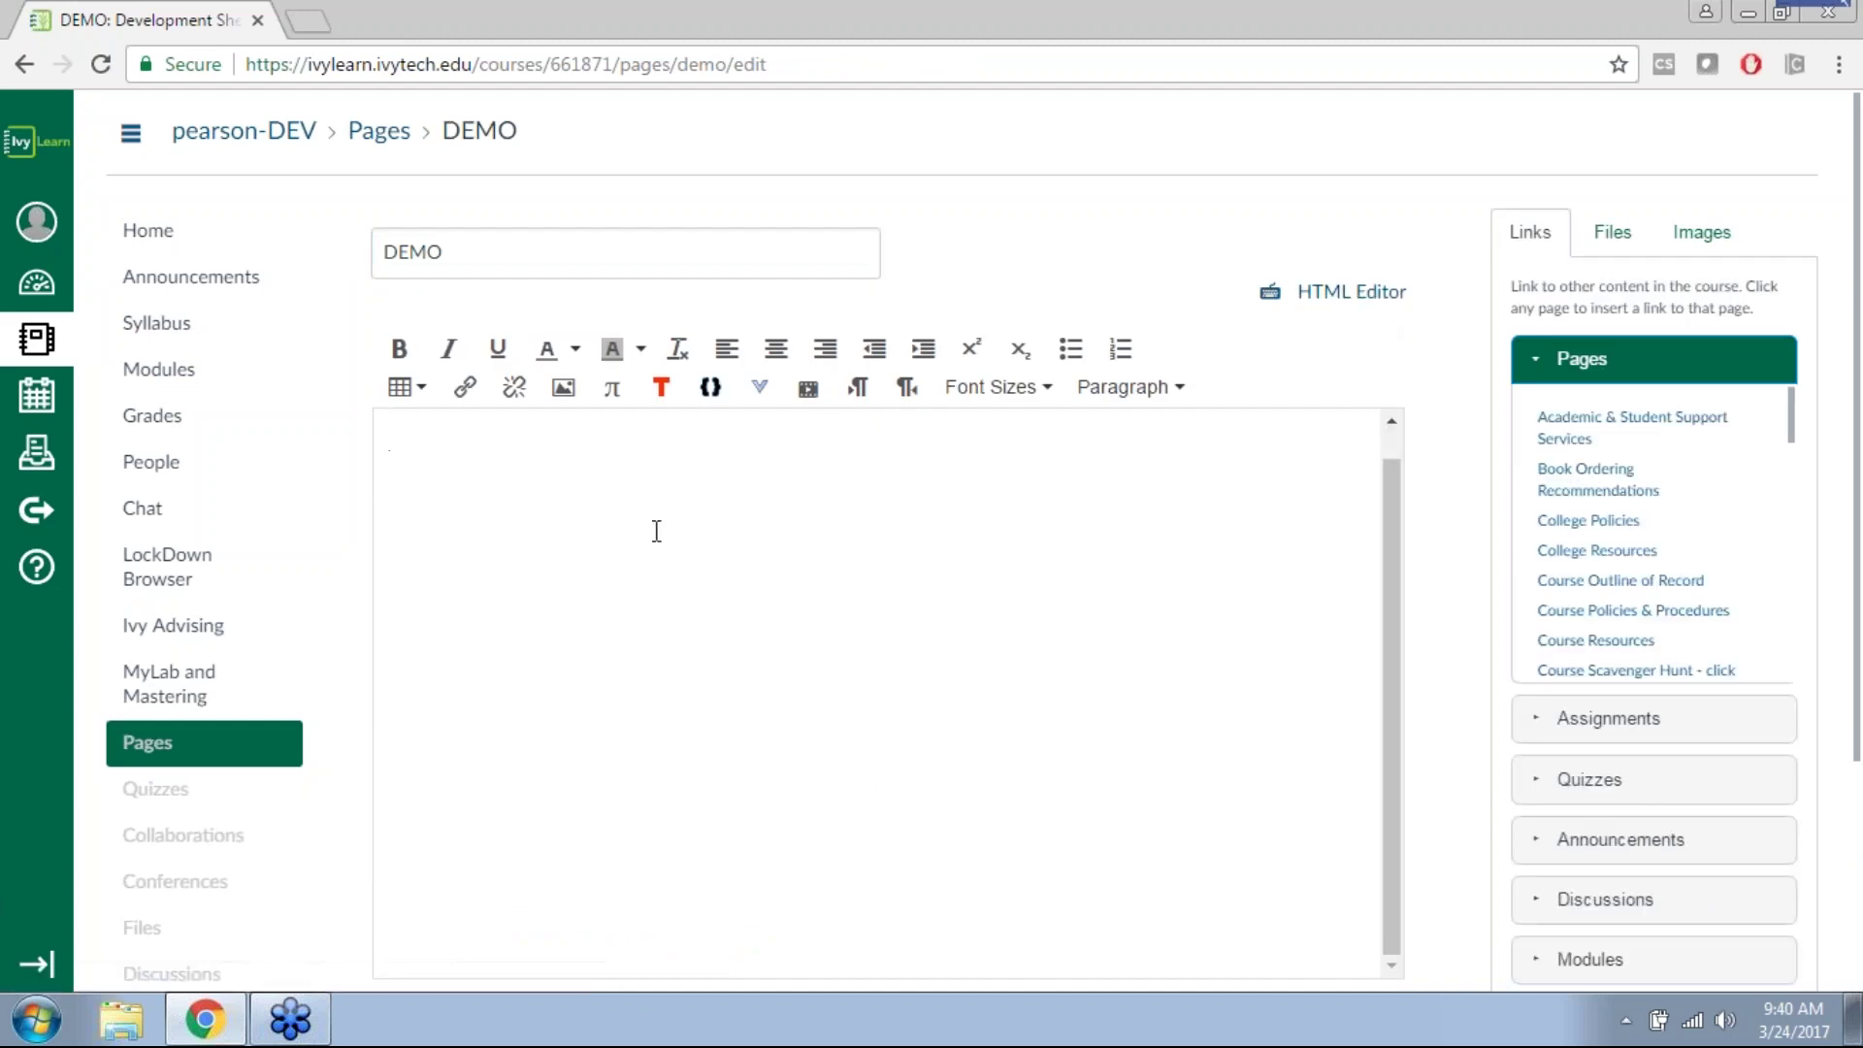
pyautogui.scroll(-1, 611, 543)
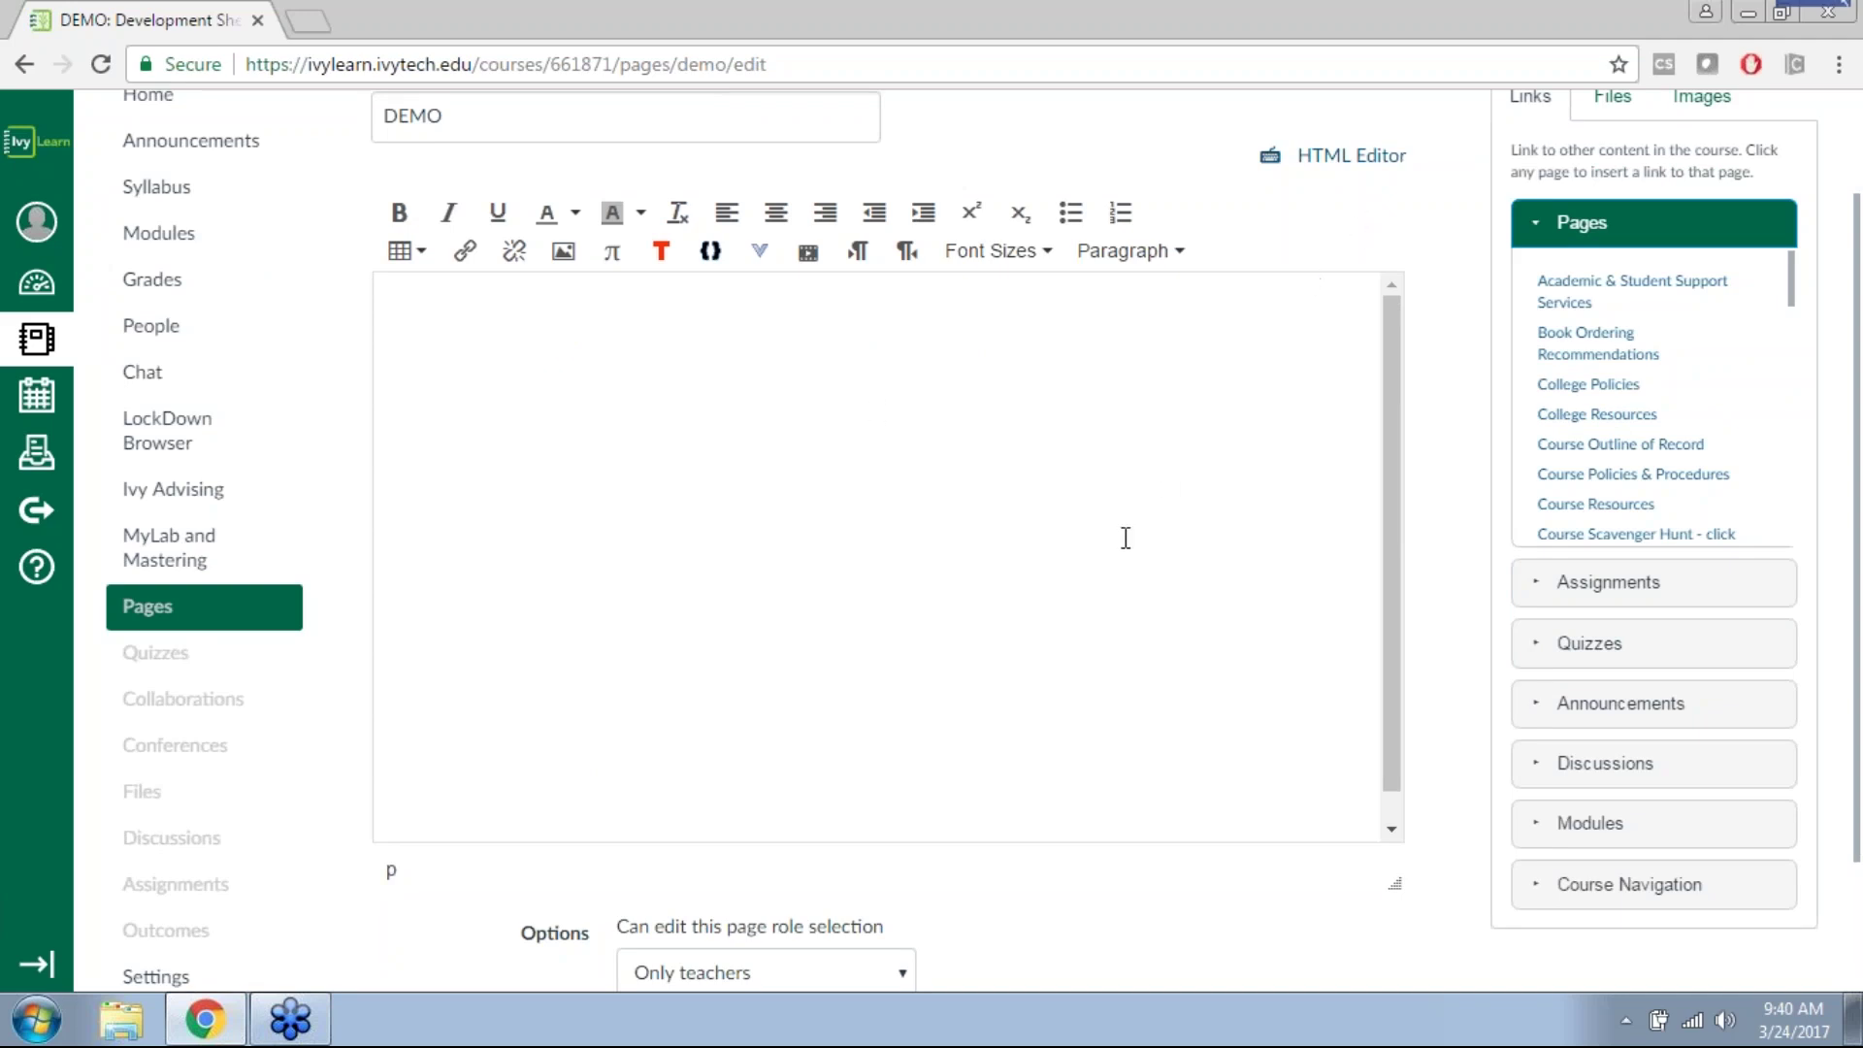
pyautogui.scroll(2, 1442, 799)
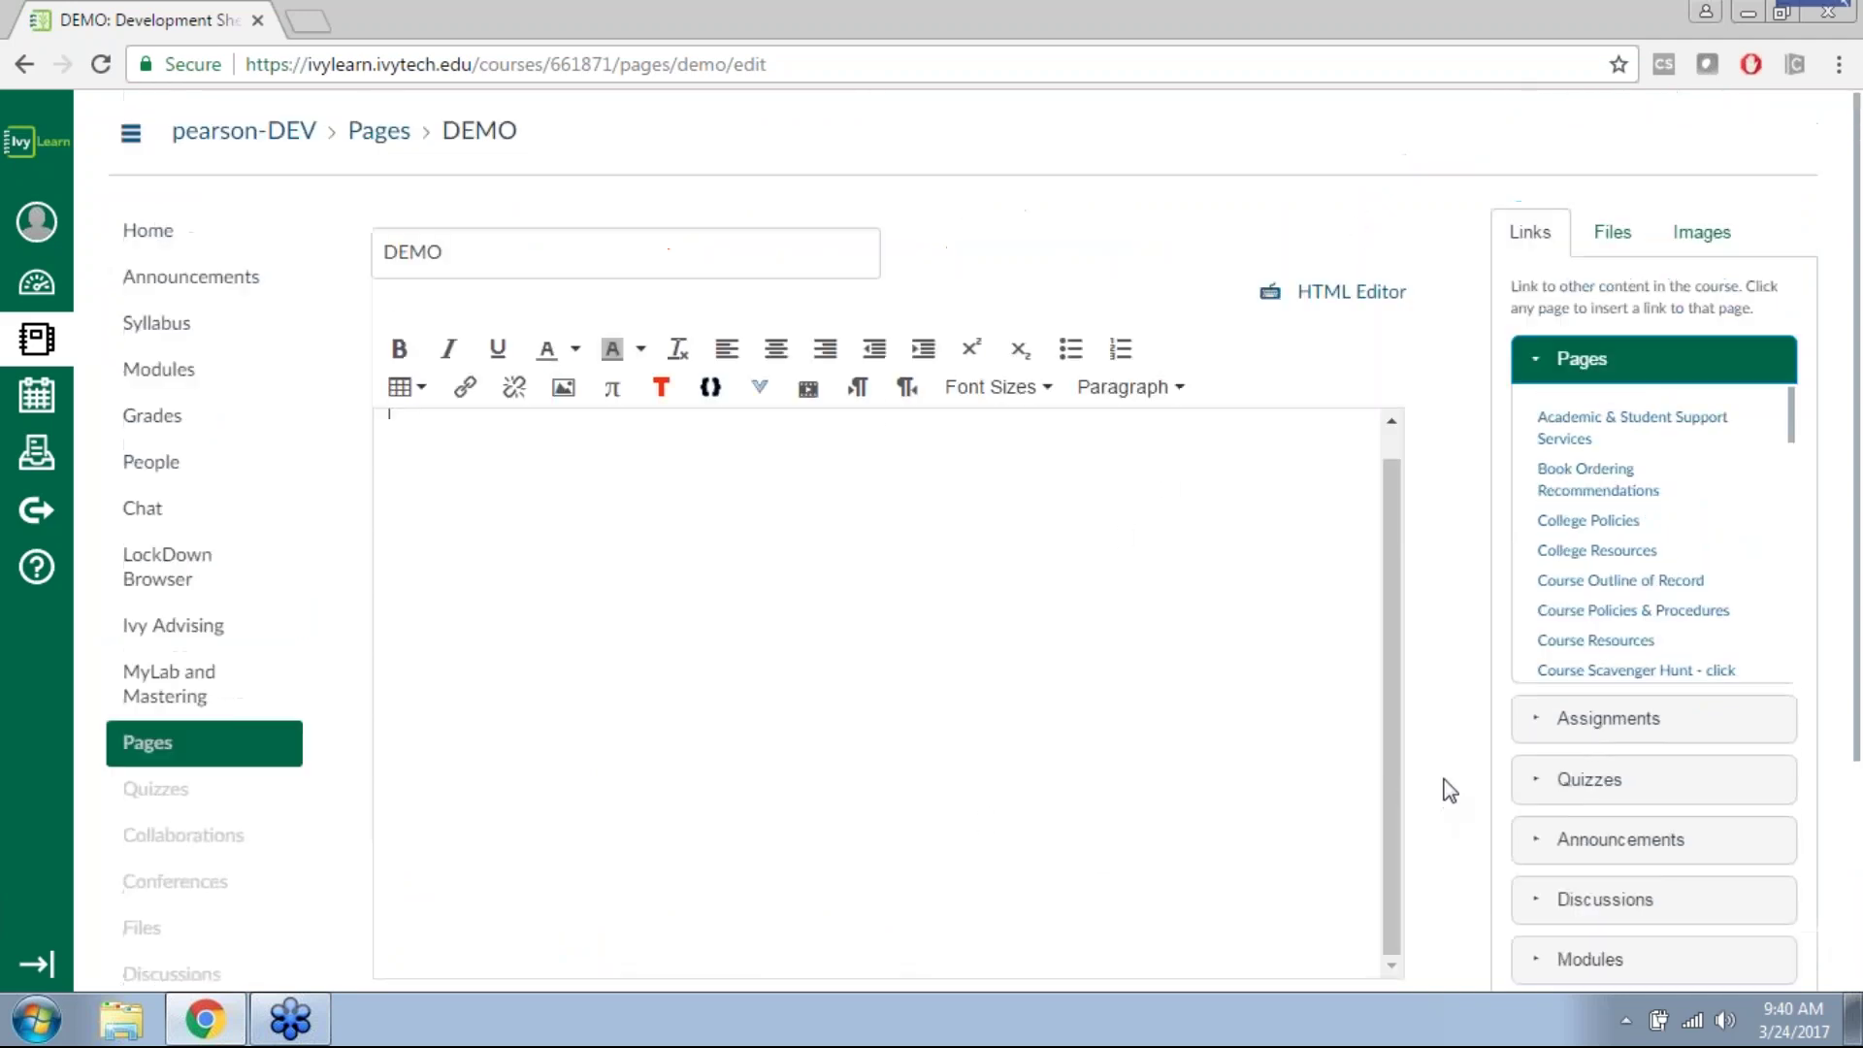
pyautogui.scroll(-3, 1449, 791)
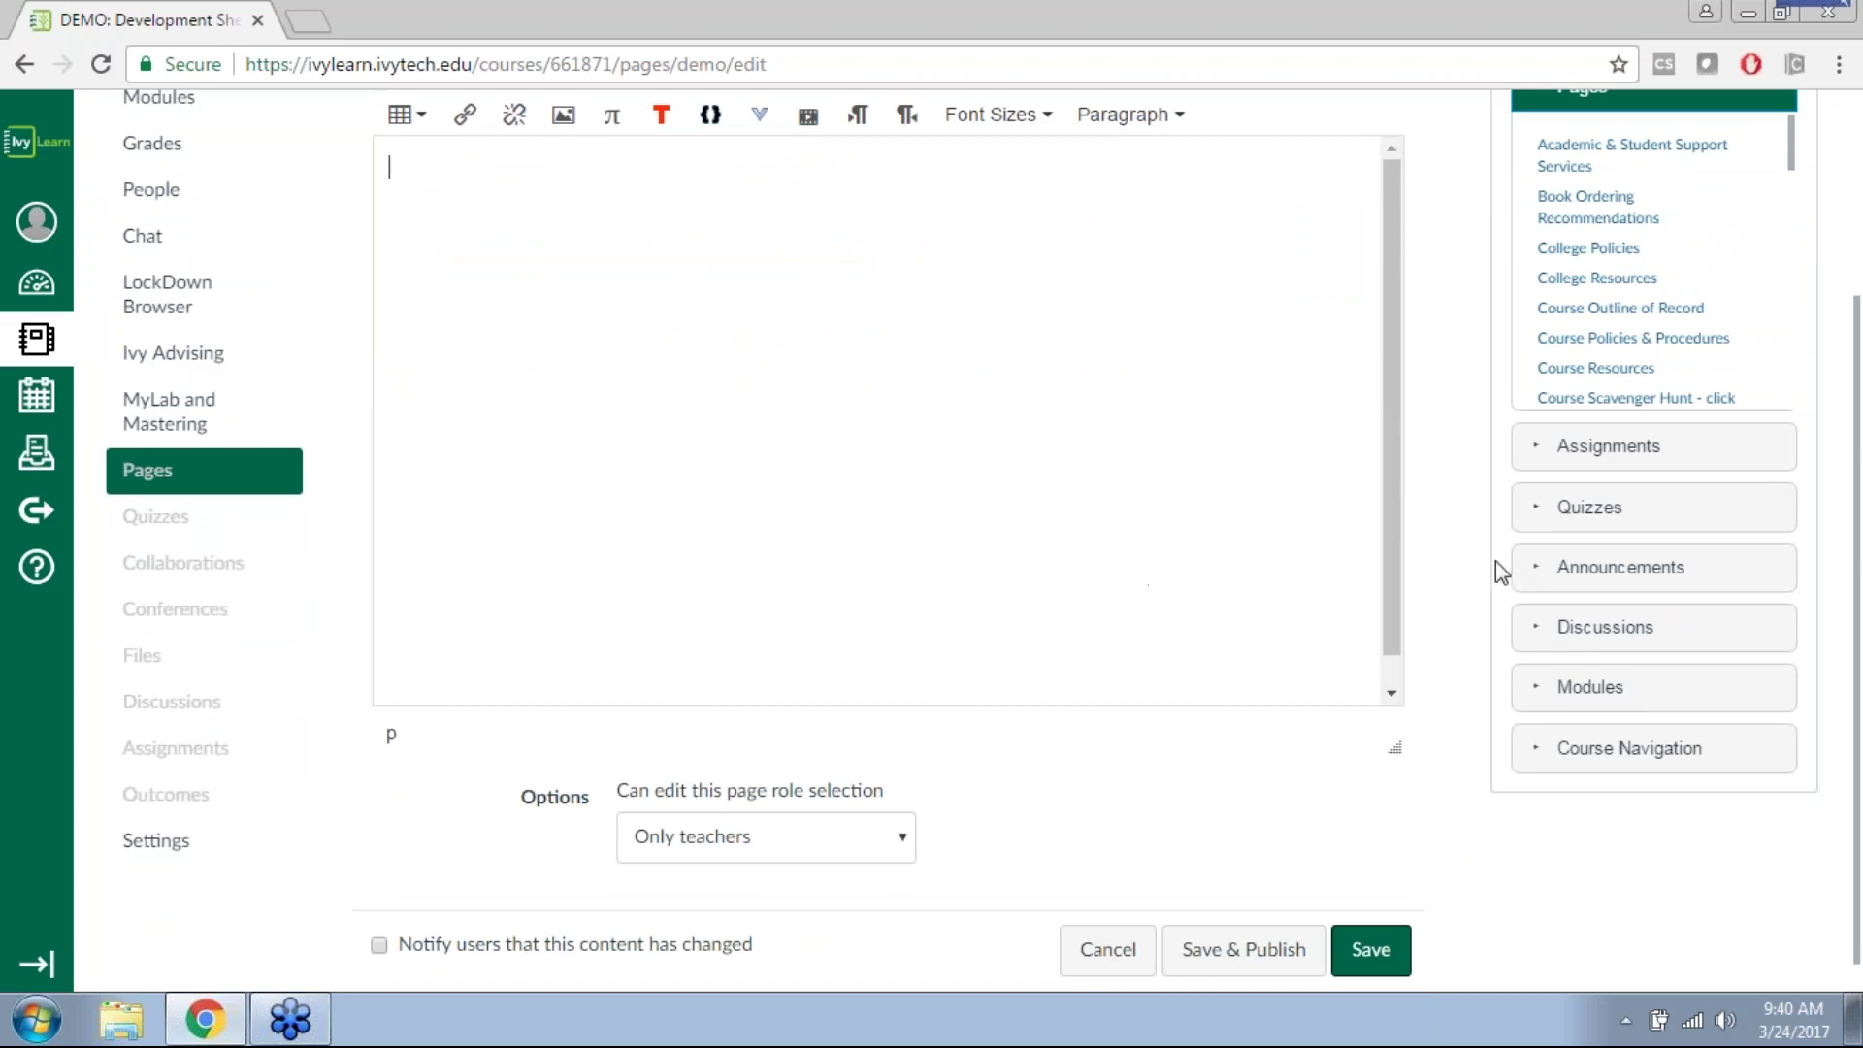
pyautogui.scroll(-2, 1431, 588)
pyautogui.scroll(2, 1437, 599)
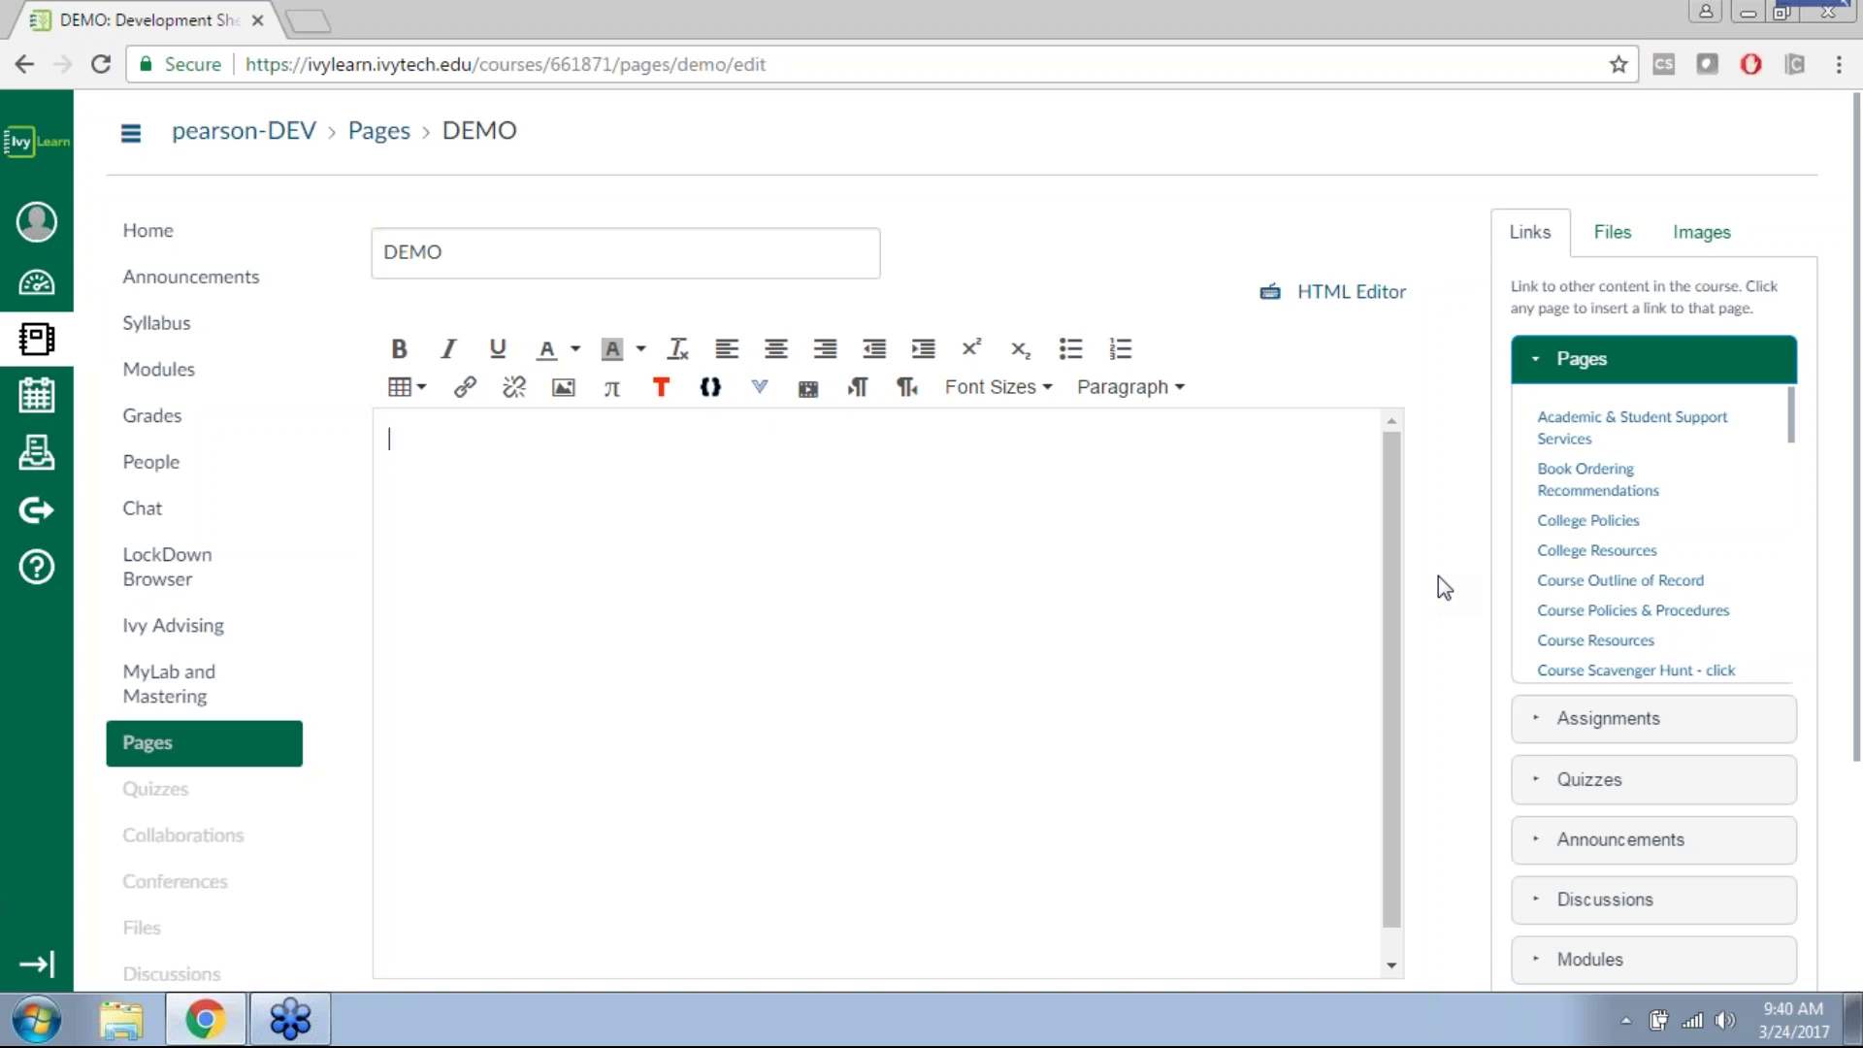
pyautogui.click(216, 680)
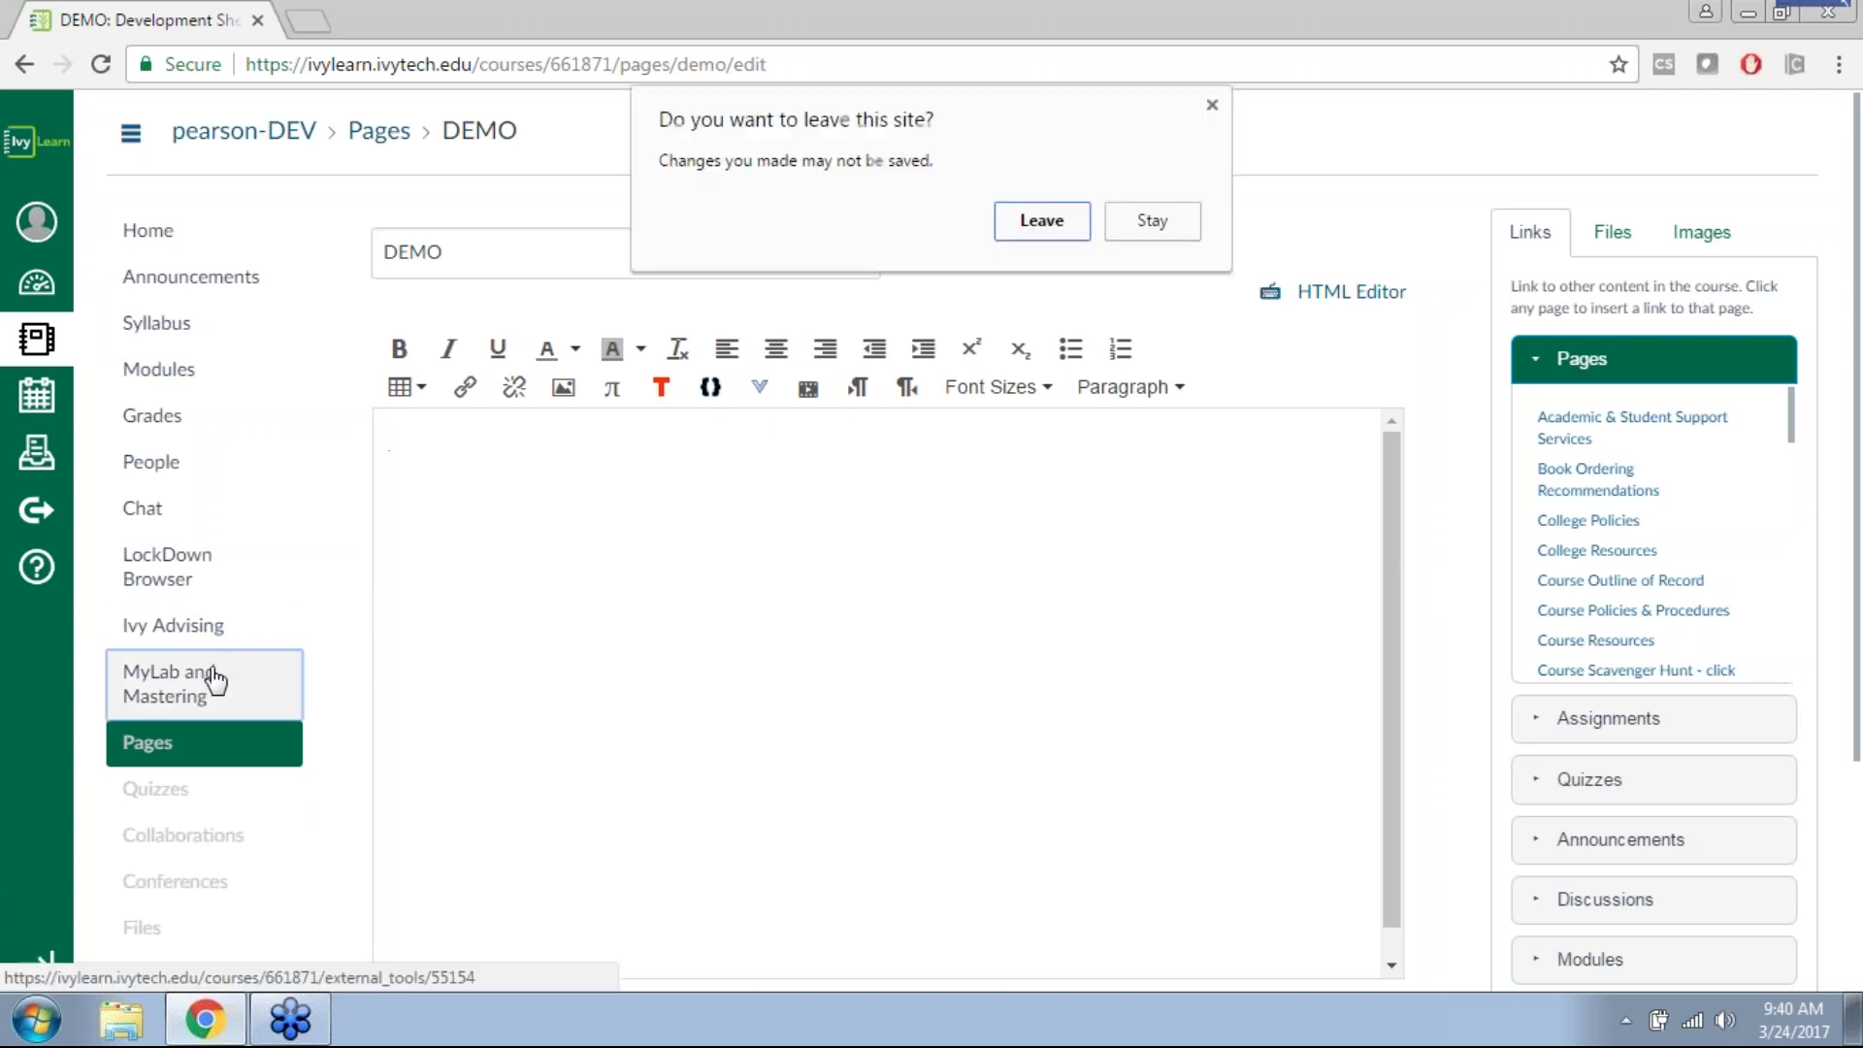
pyautogui.click(1211, 105)
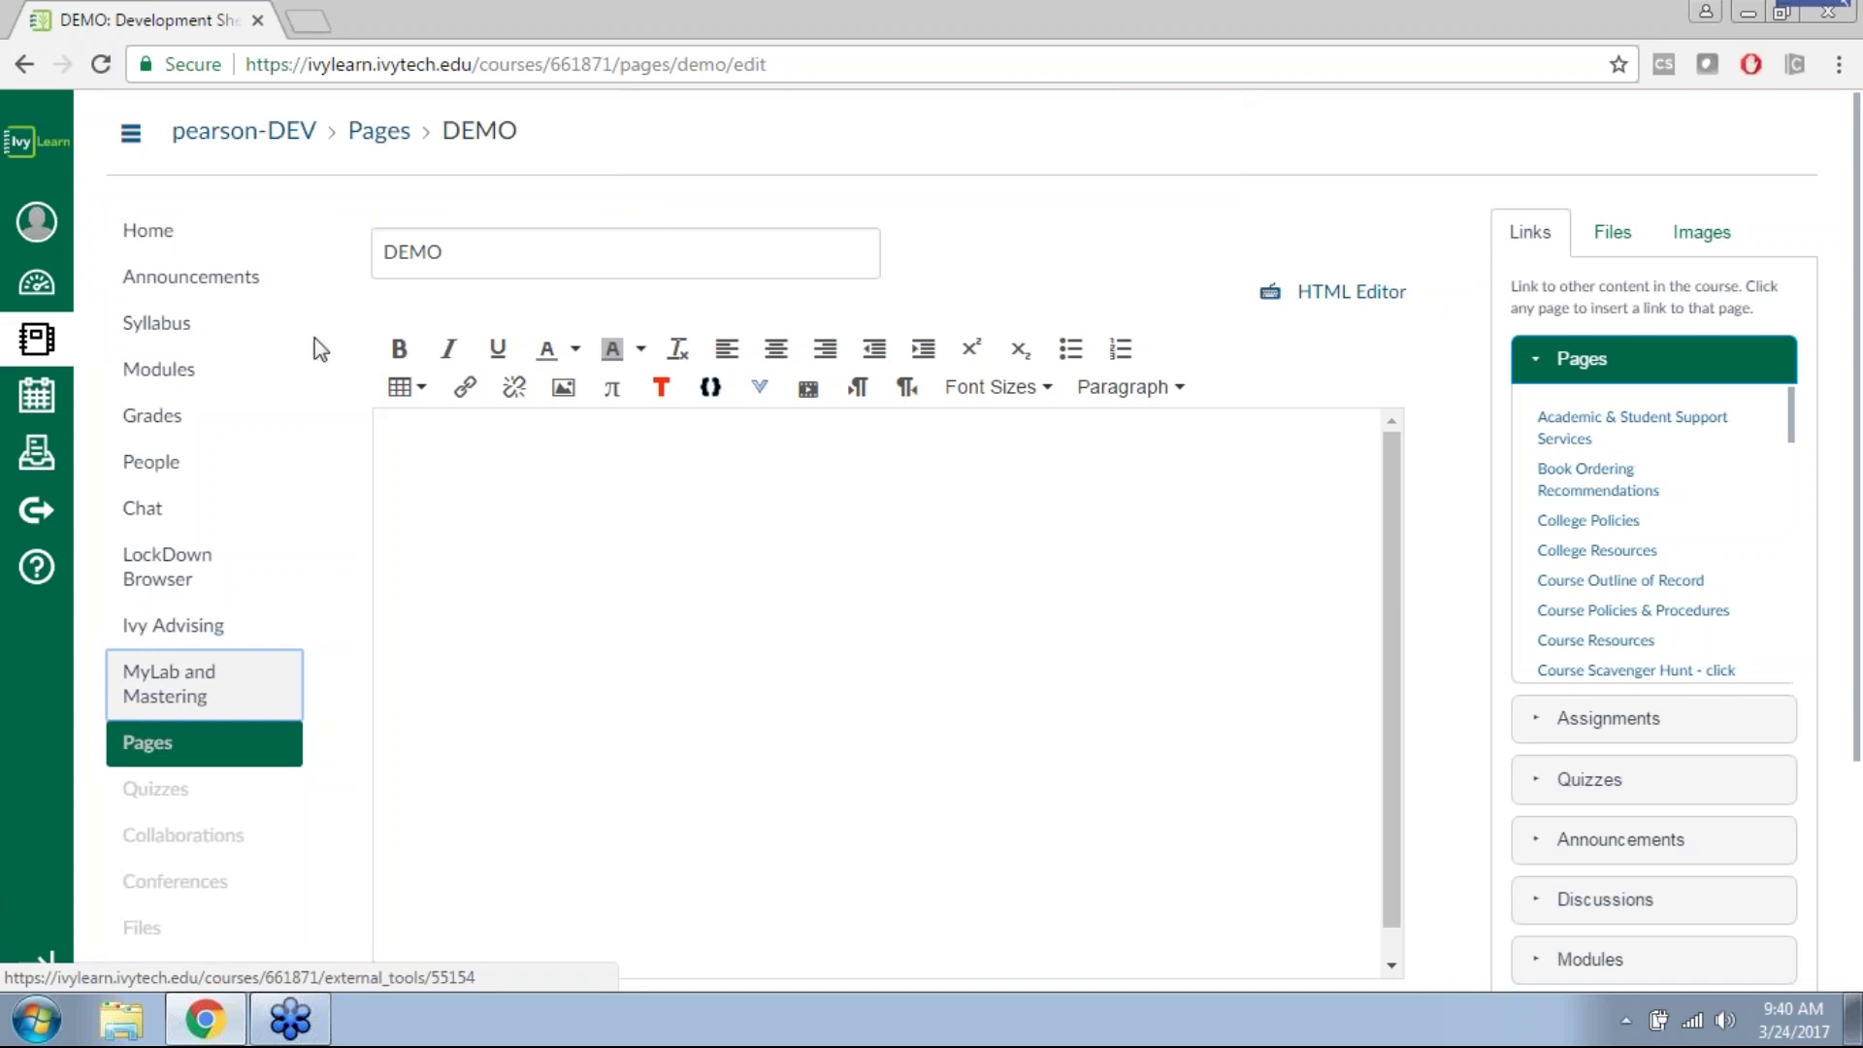
pyautogui.click(189, 379)
pyautogui.click(999, 271)
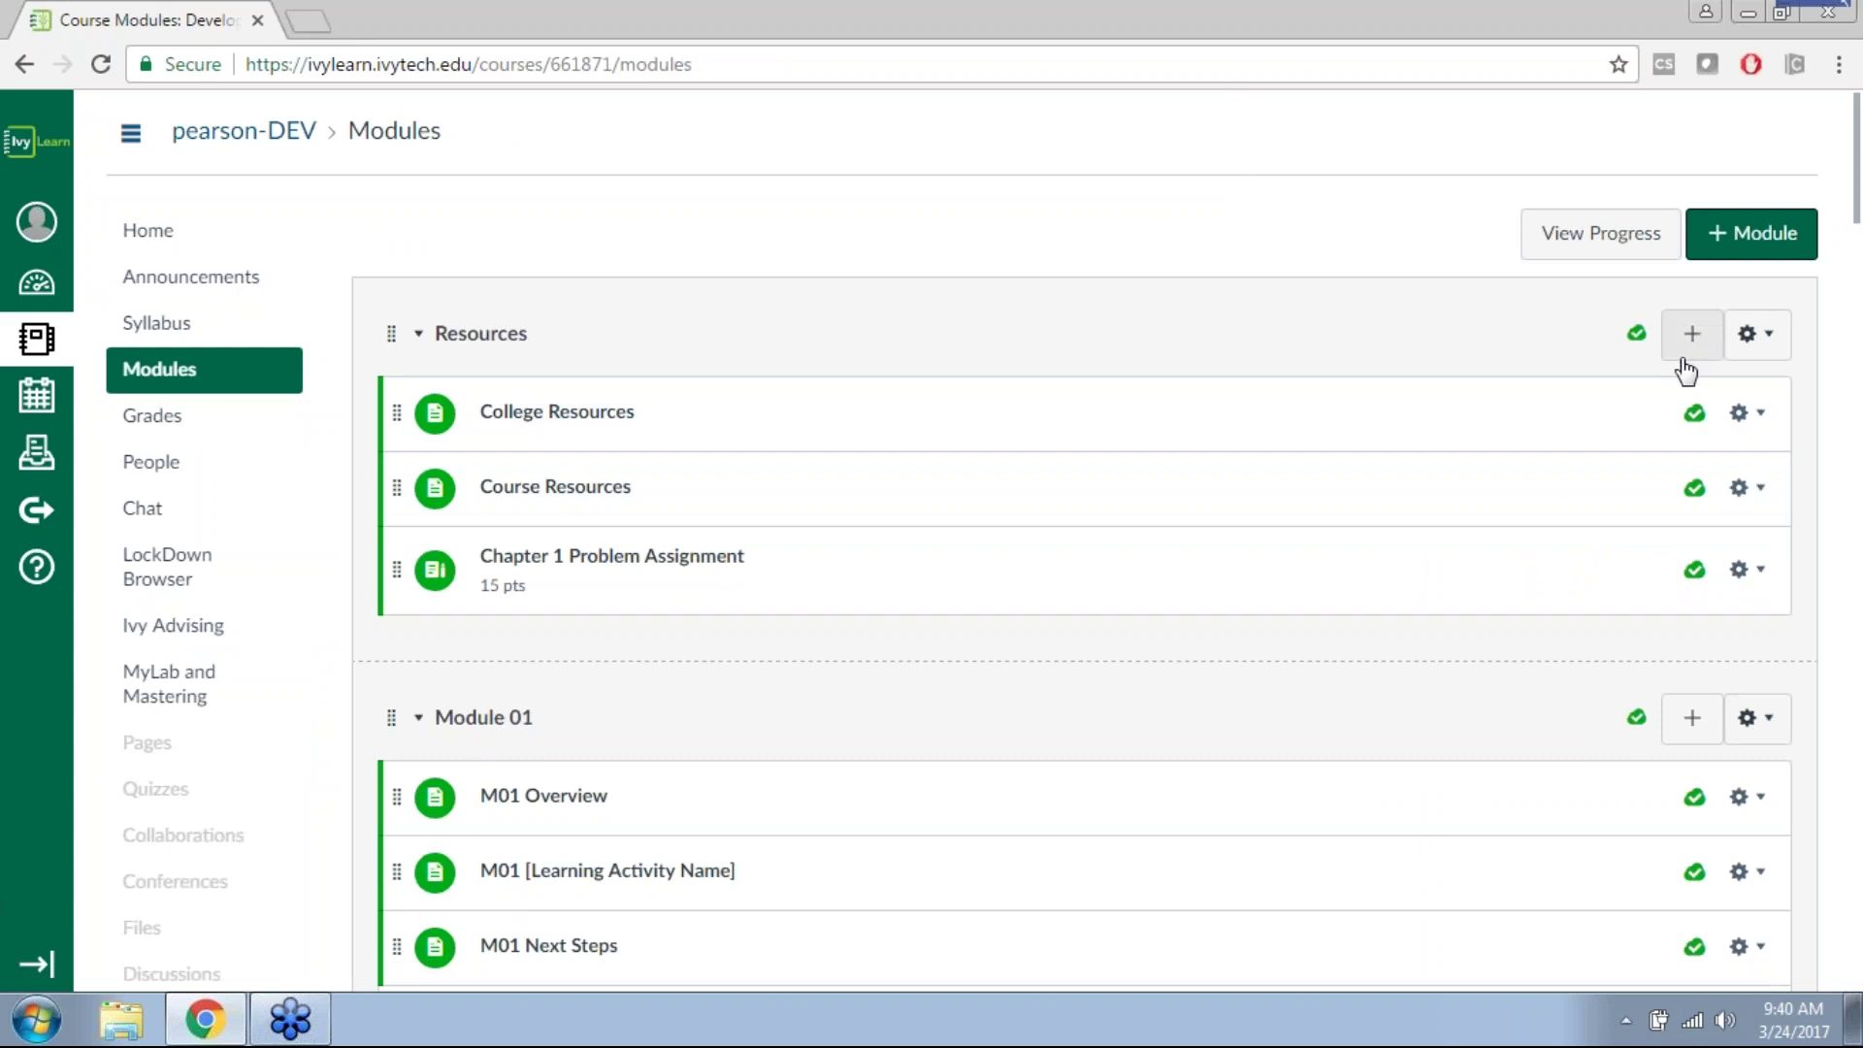
pyautogui.scroll(-15, 1162, 558)
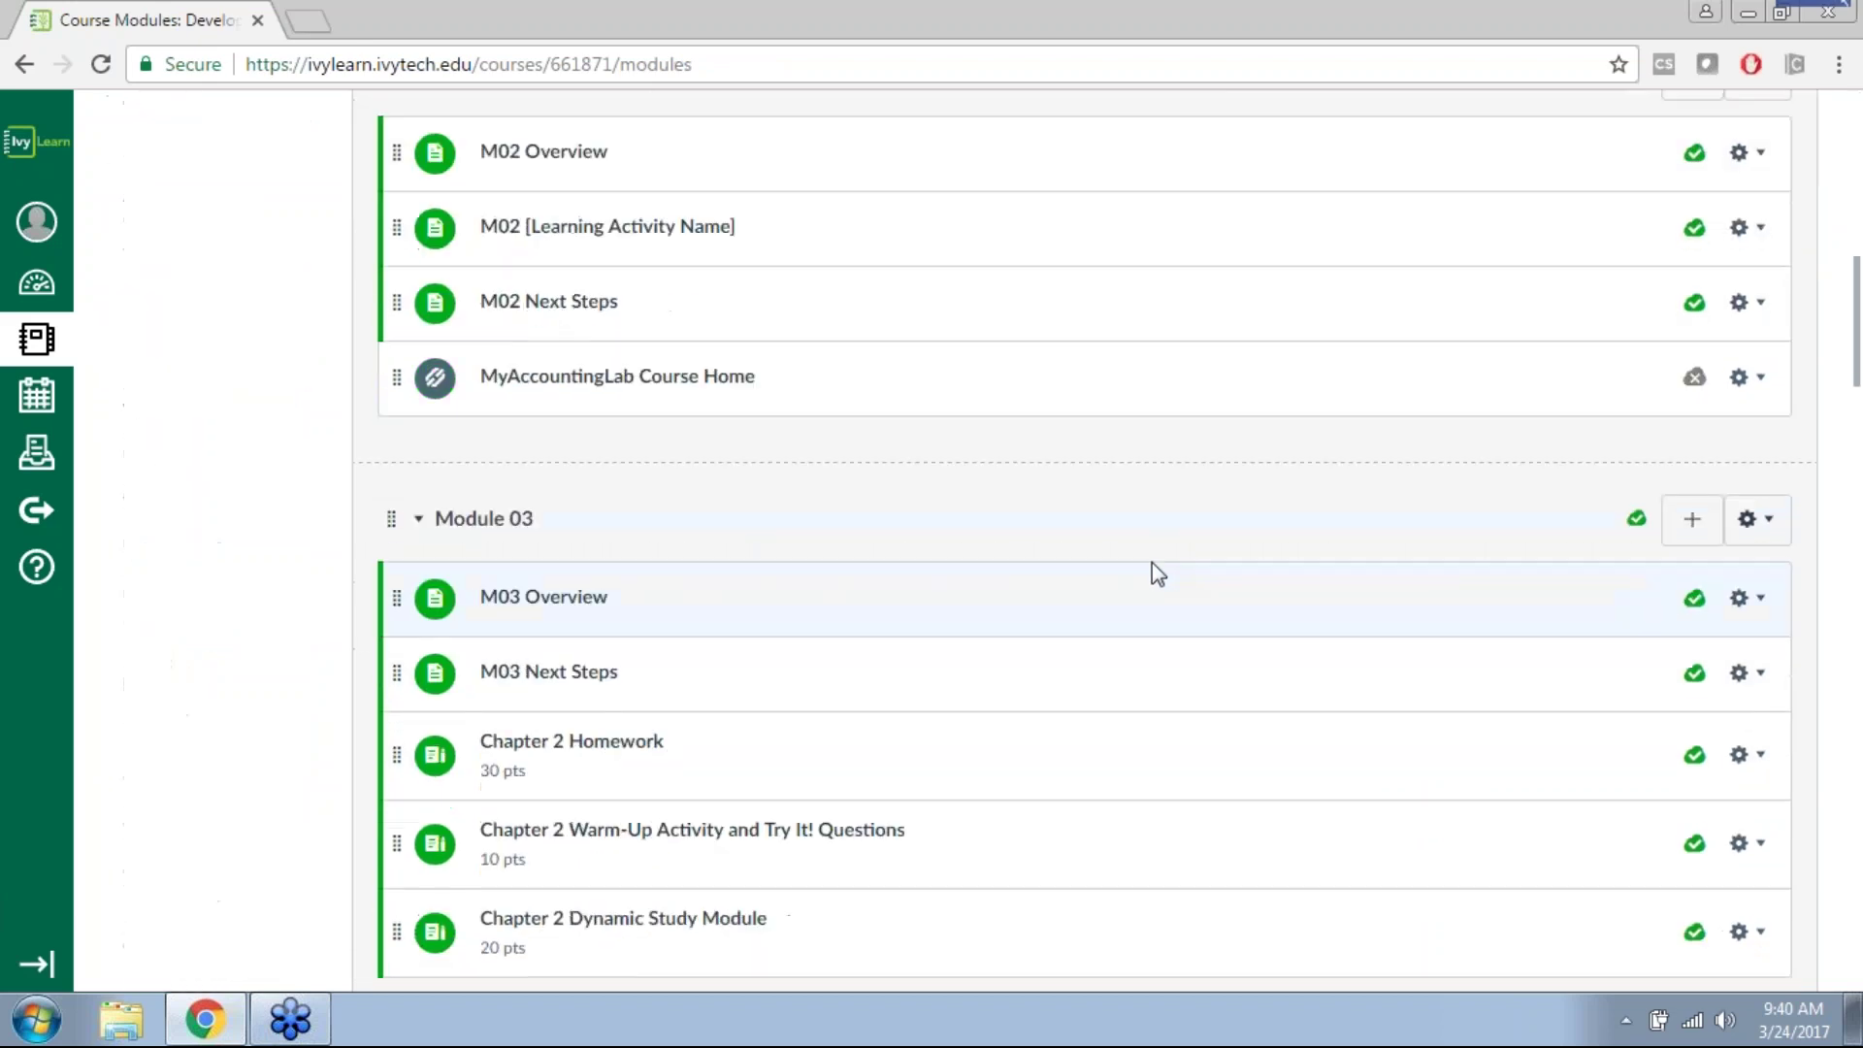
pyautogui.scroll(-4, 1150, 571)
pyautogui.scroll(-4, 1152, 570)
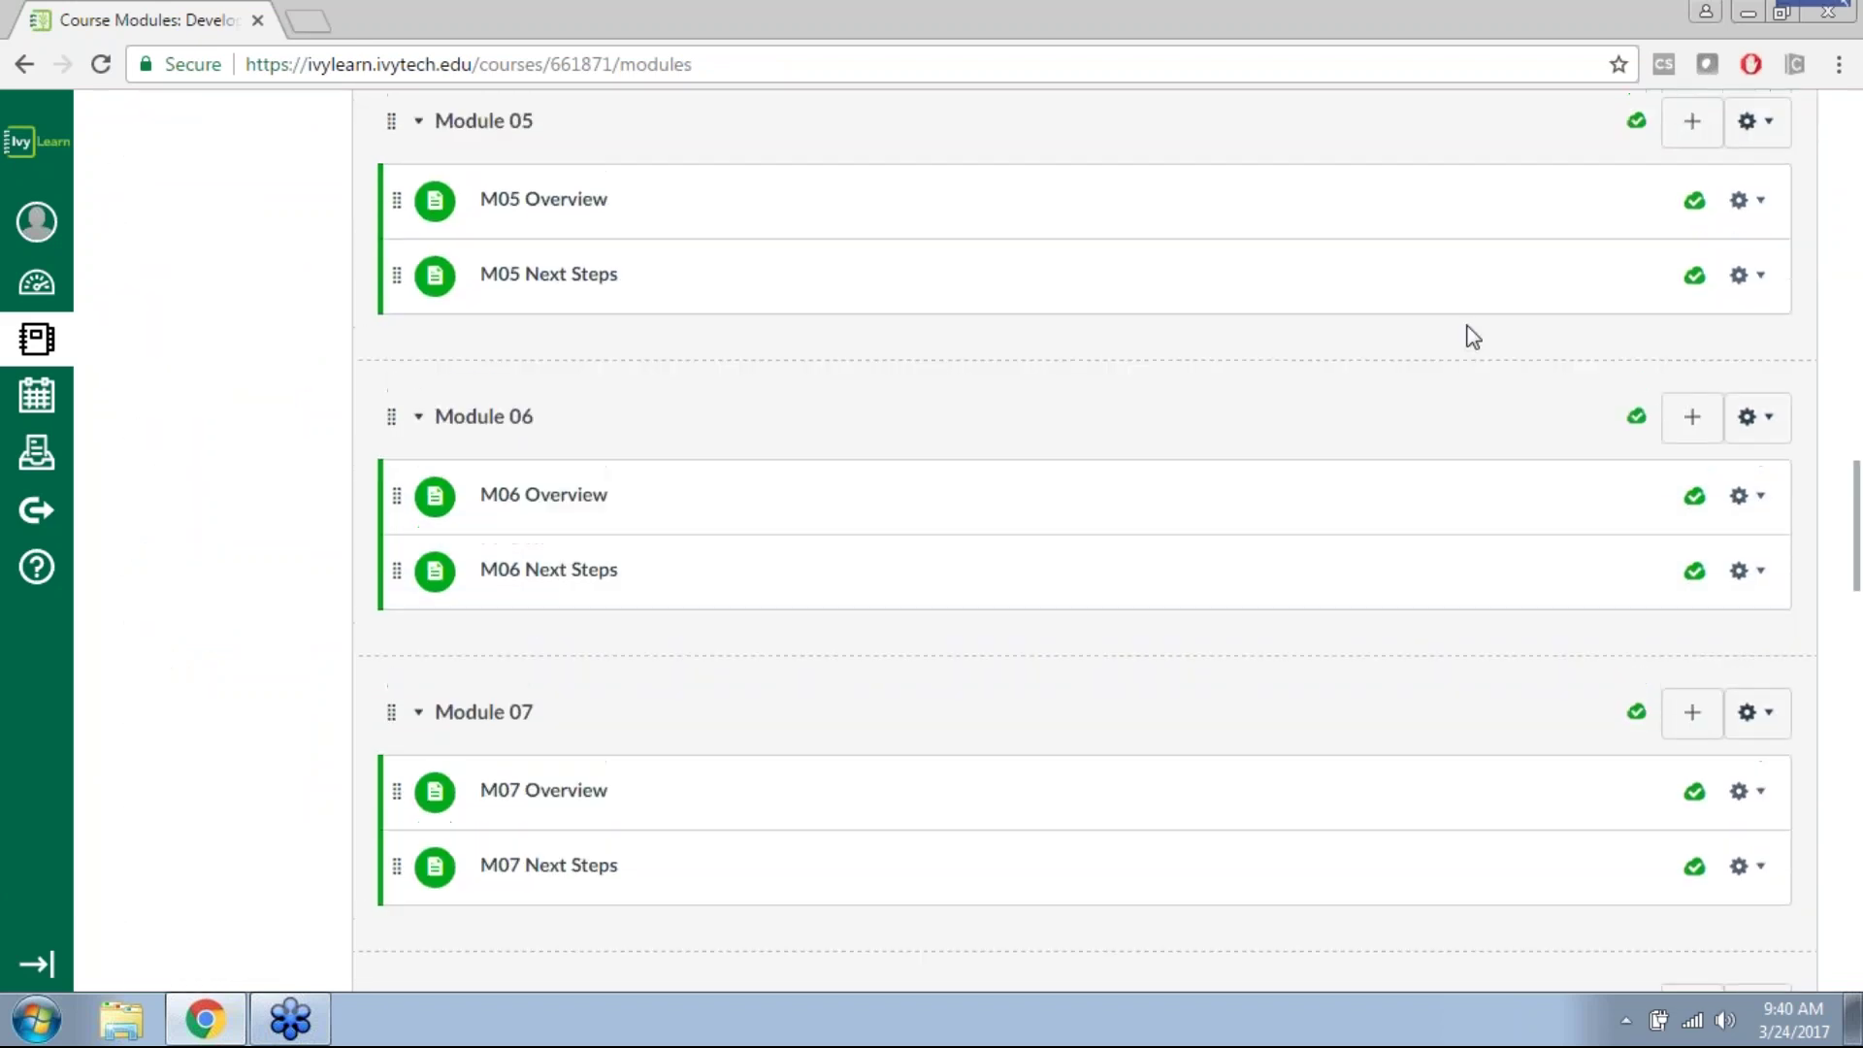
pyautogui.scroll(1, 452, 265)
# Step: Add the MyAccountingLab All Assignments external tool to Module 05 and open it
pyautogui.click(1694, 233)
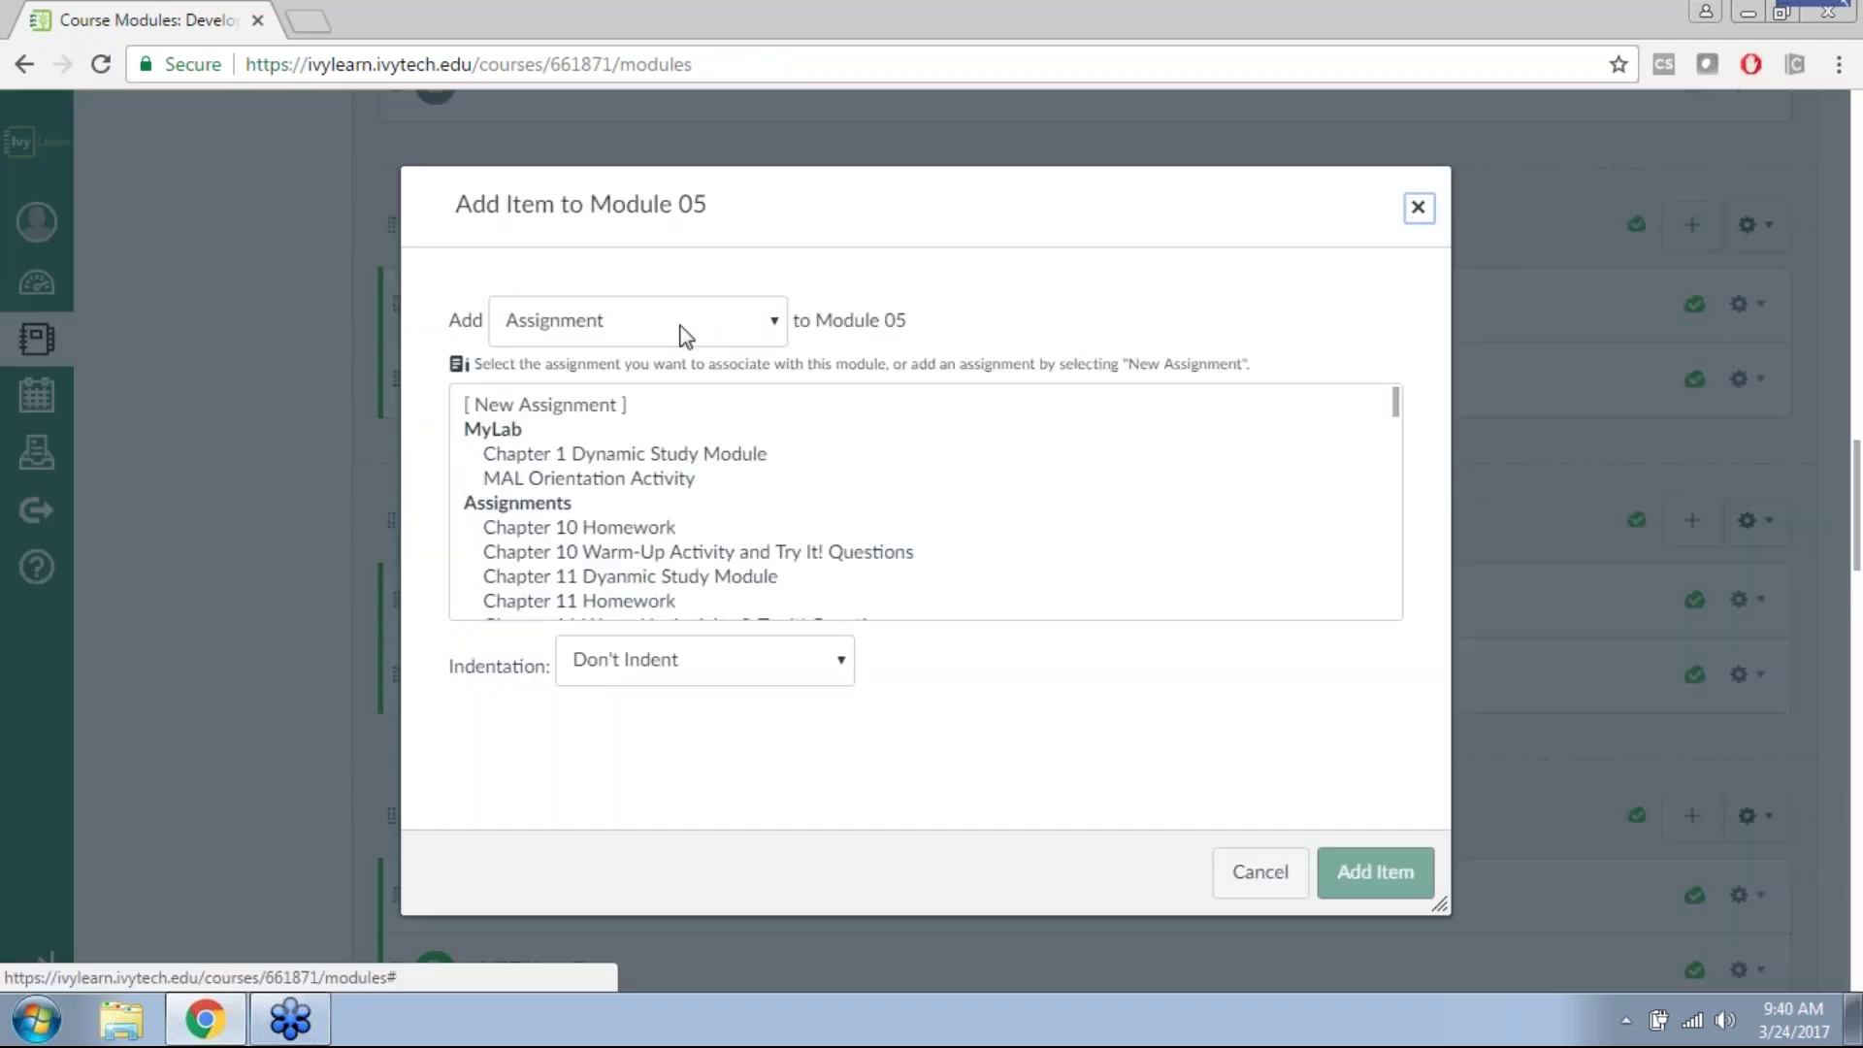
pyautogui.click(685, 330)
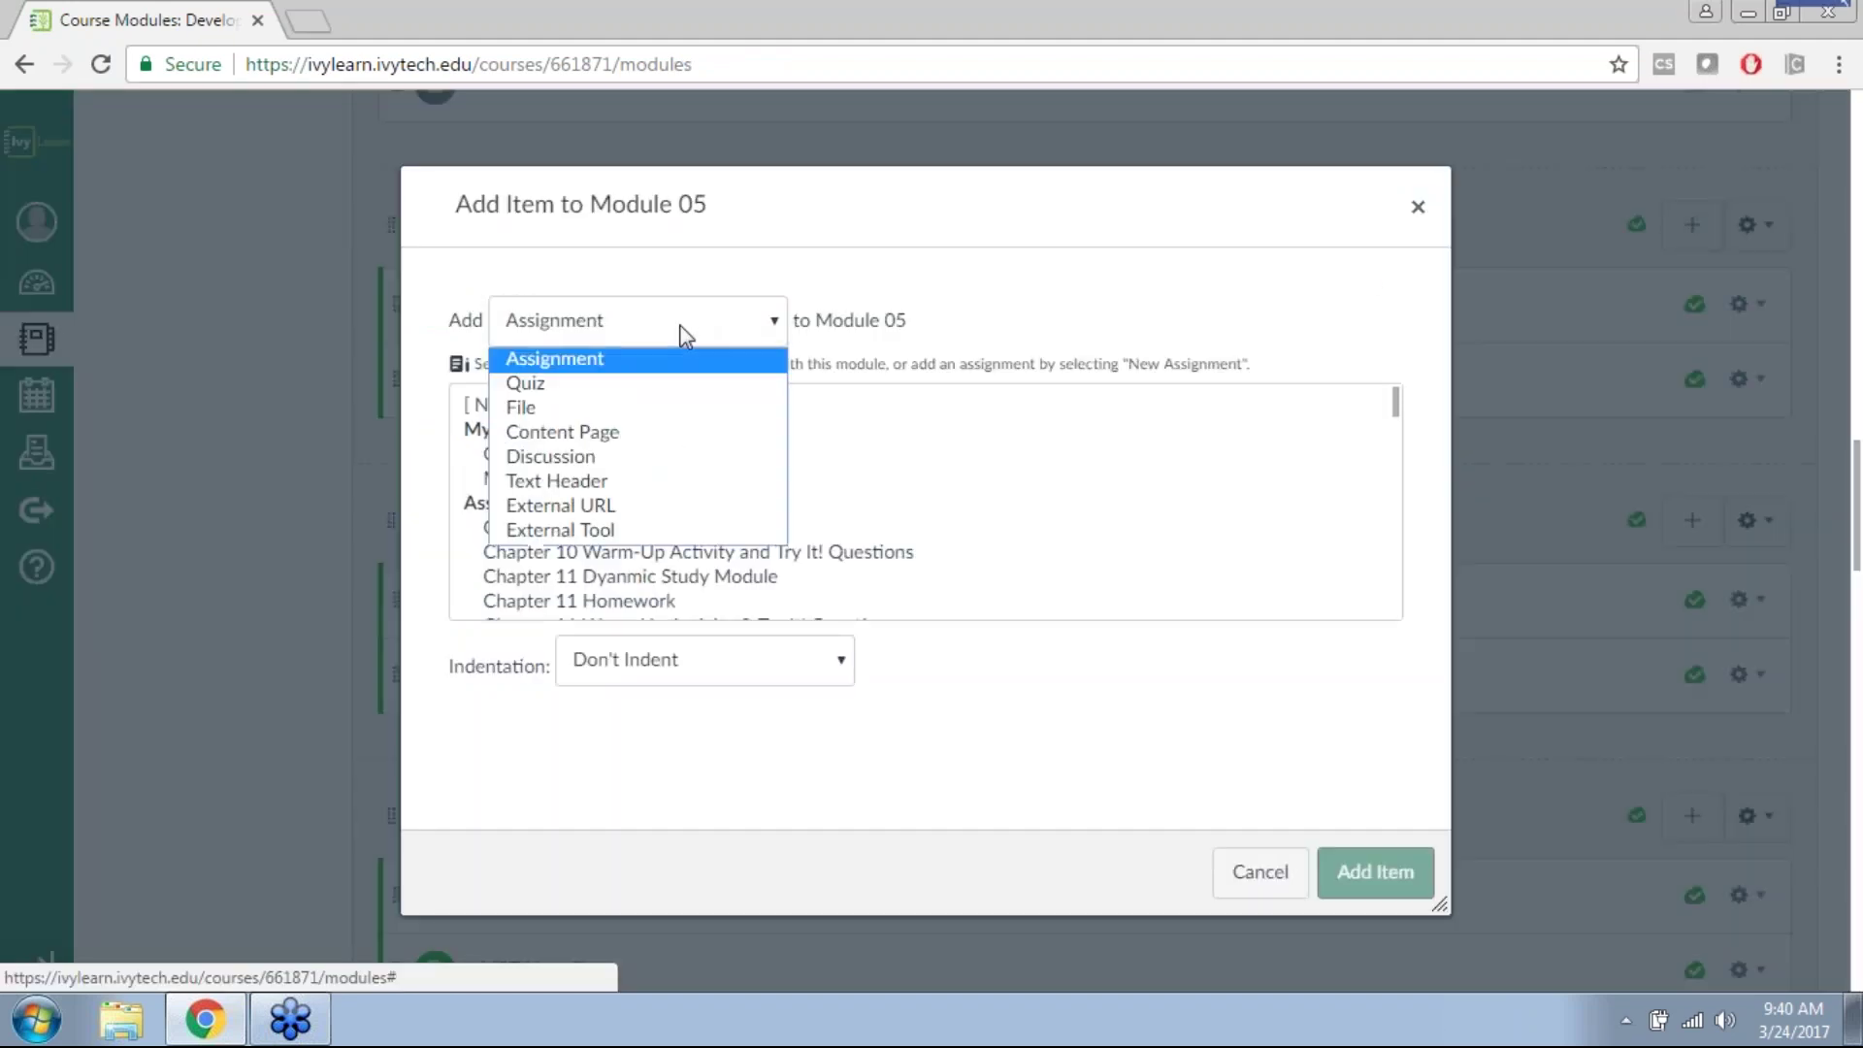
pyautogui.click(594, 530)
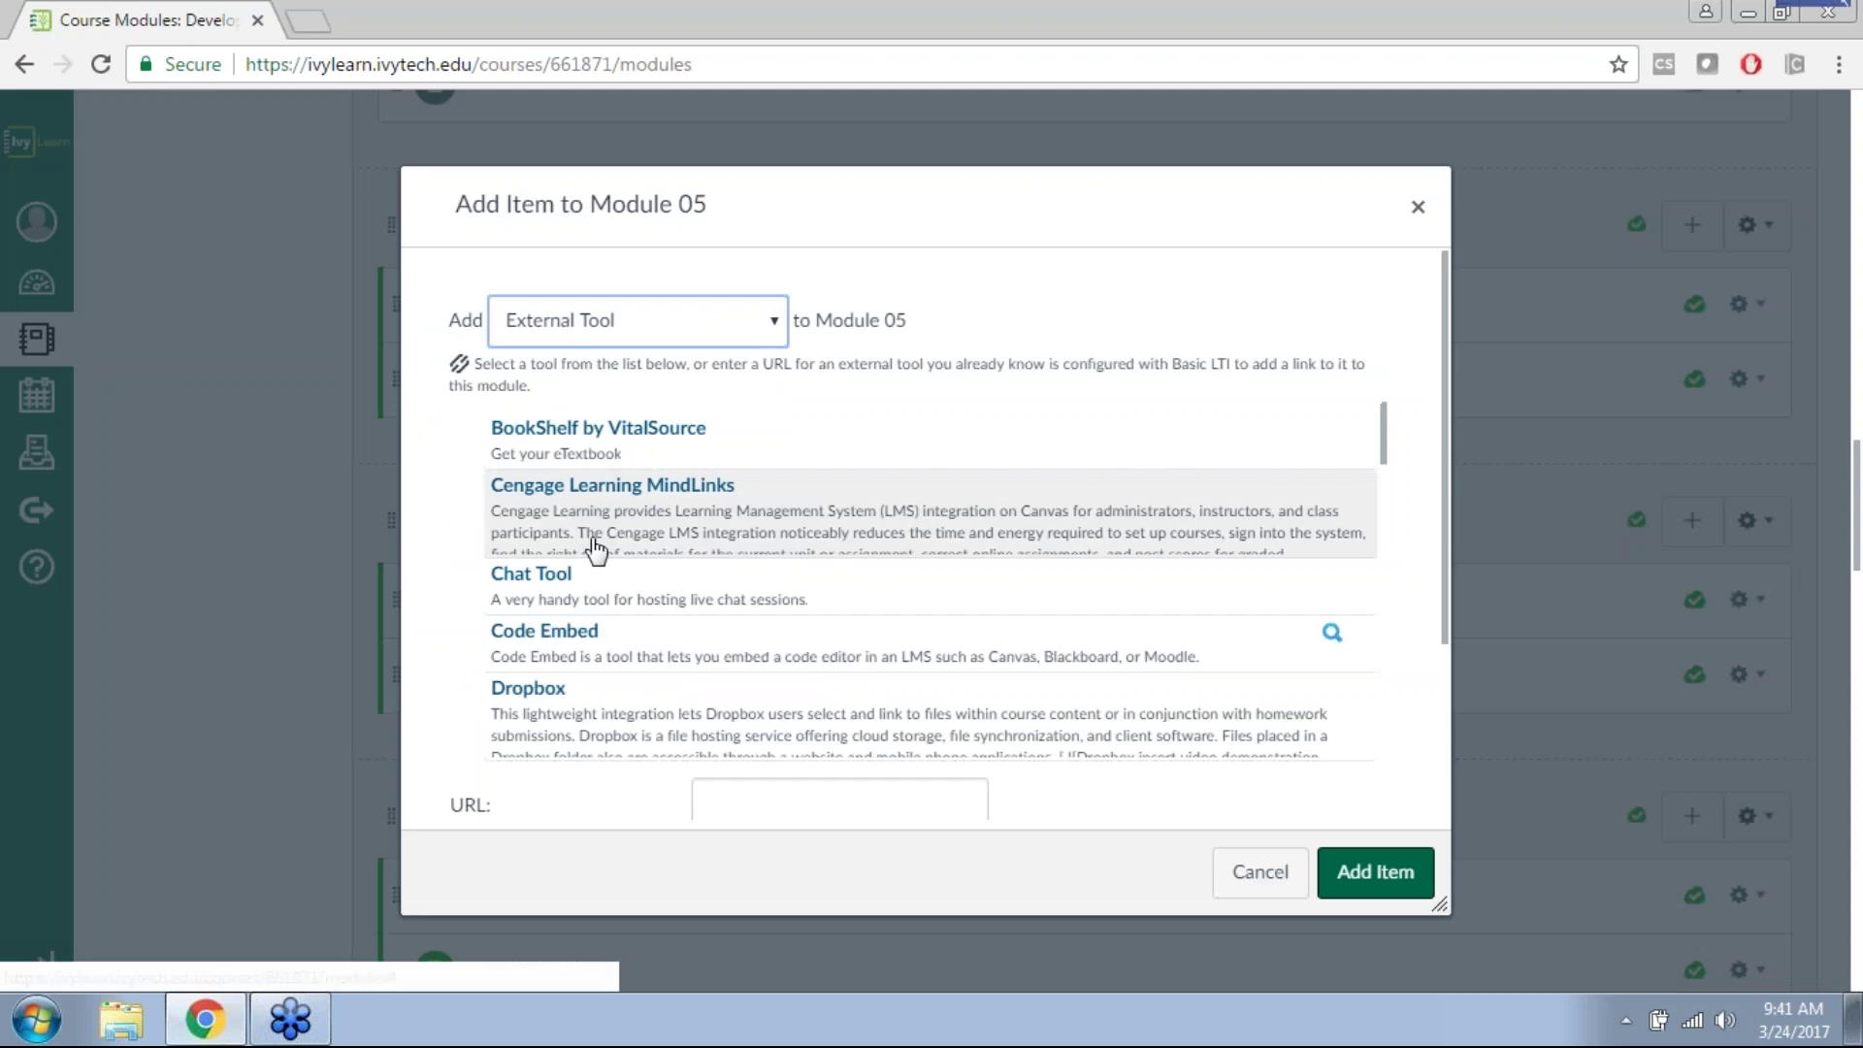
pyautogui.scroll(-3, 614, 572)
pyautogui.scroll(-10, 614, 573)
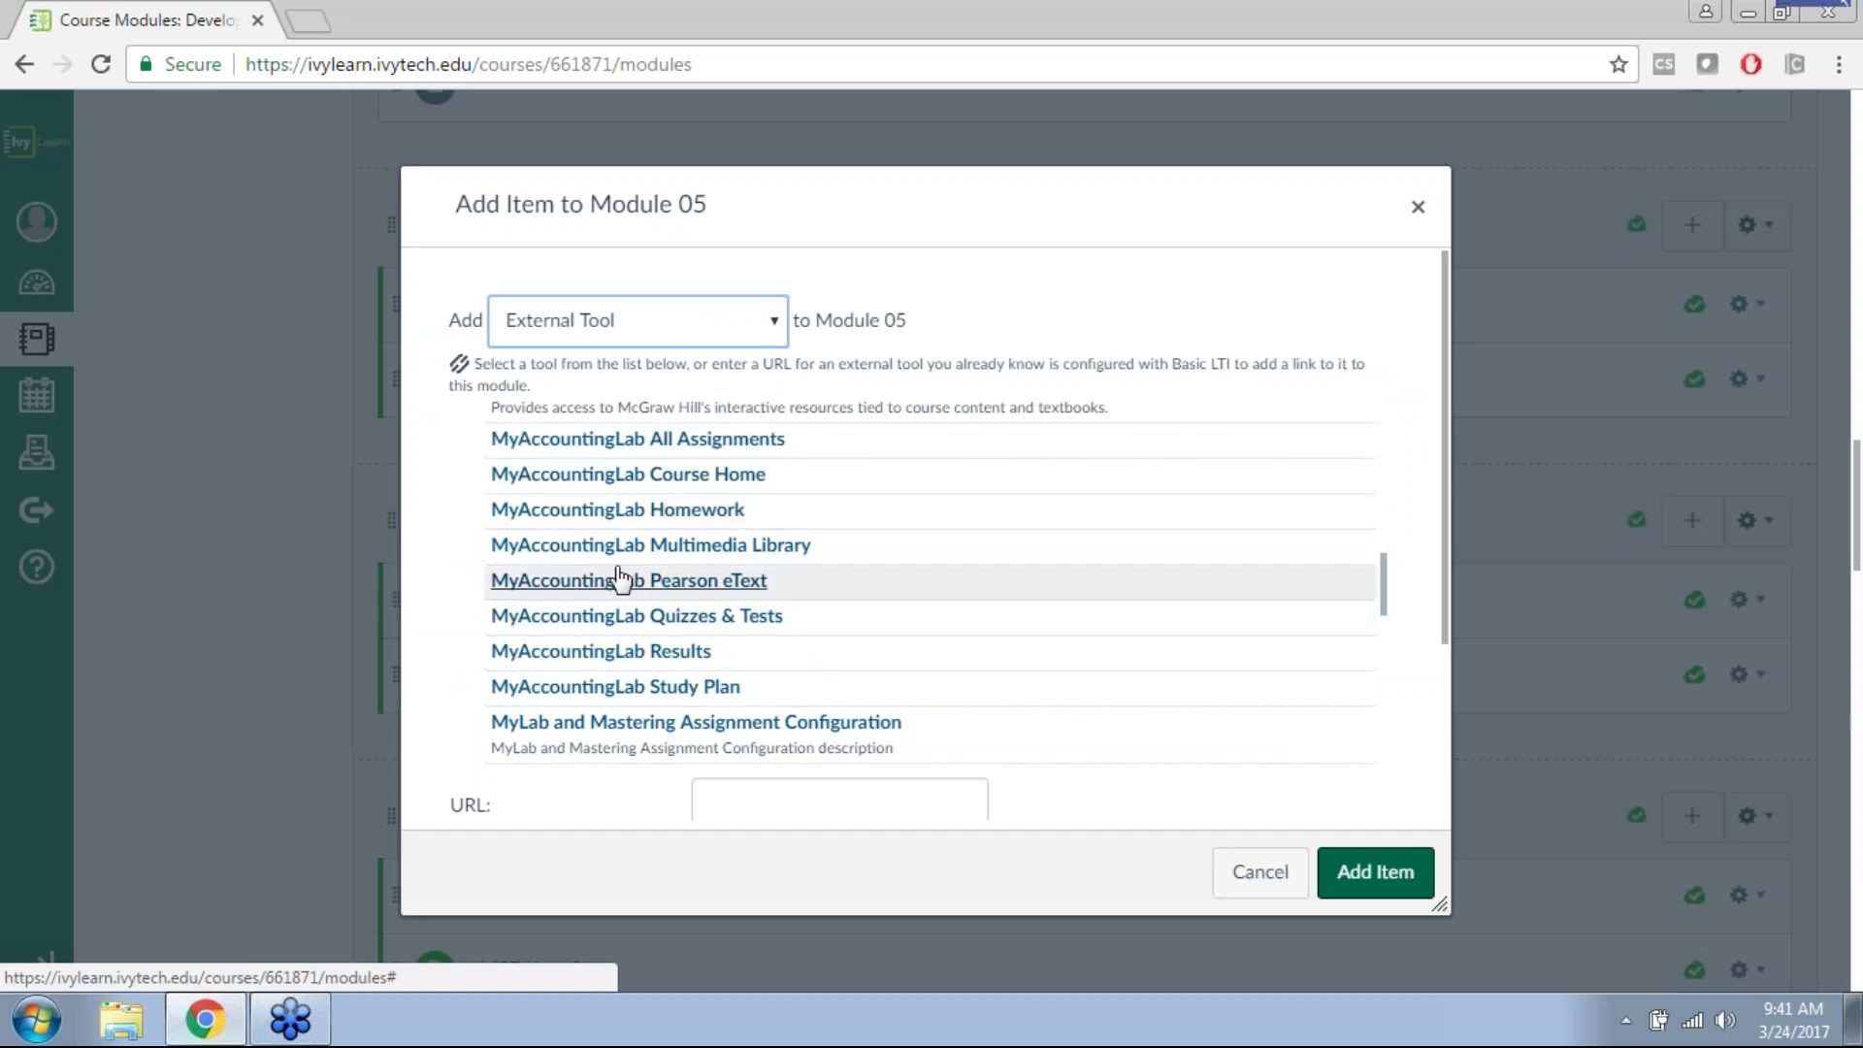
pyautogui.click(635, 442)
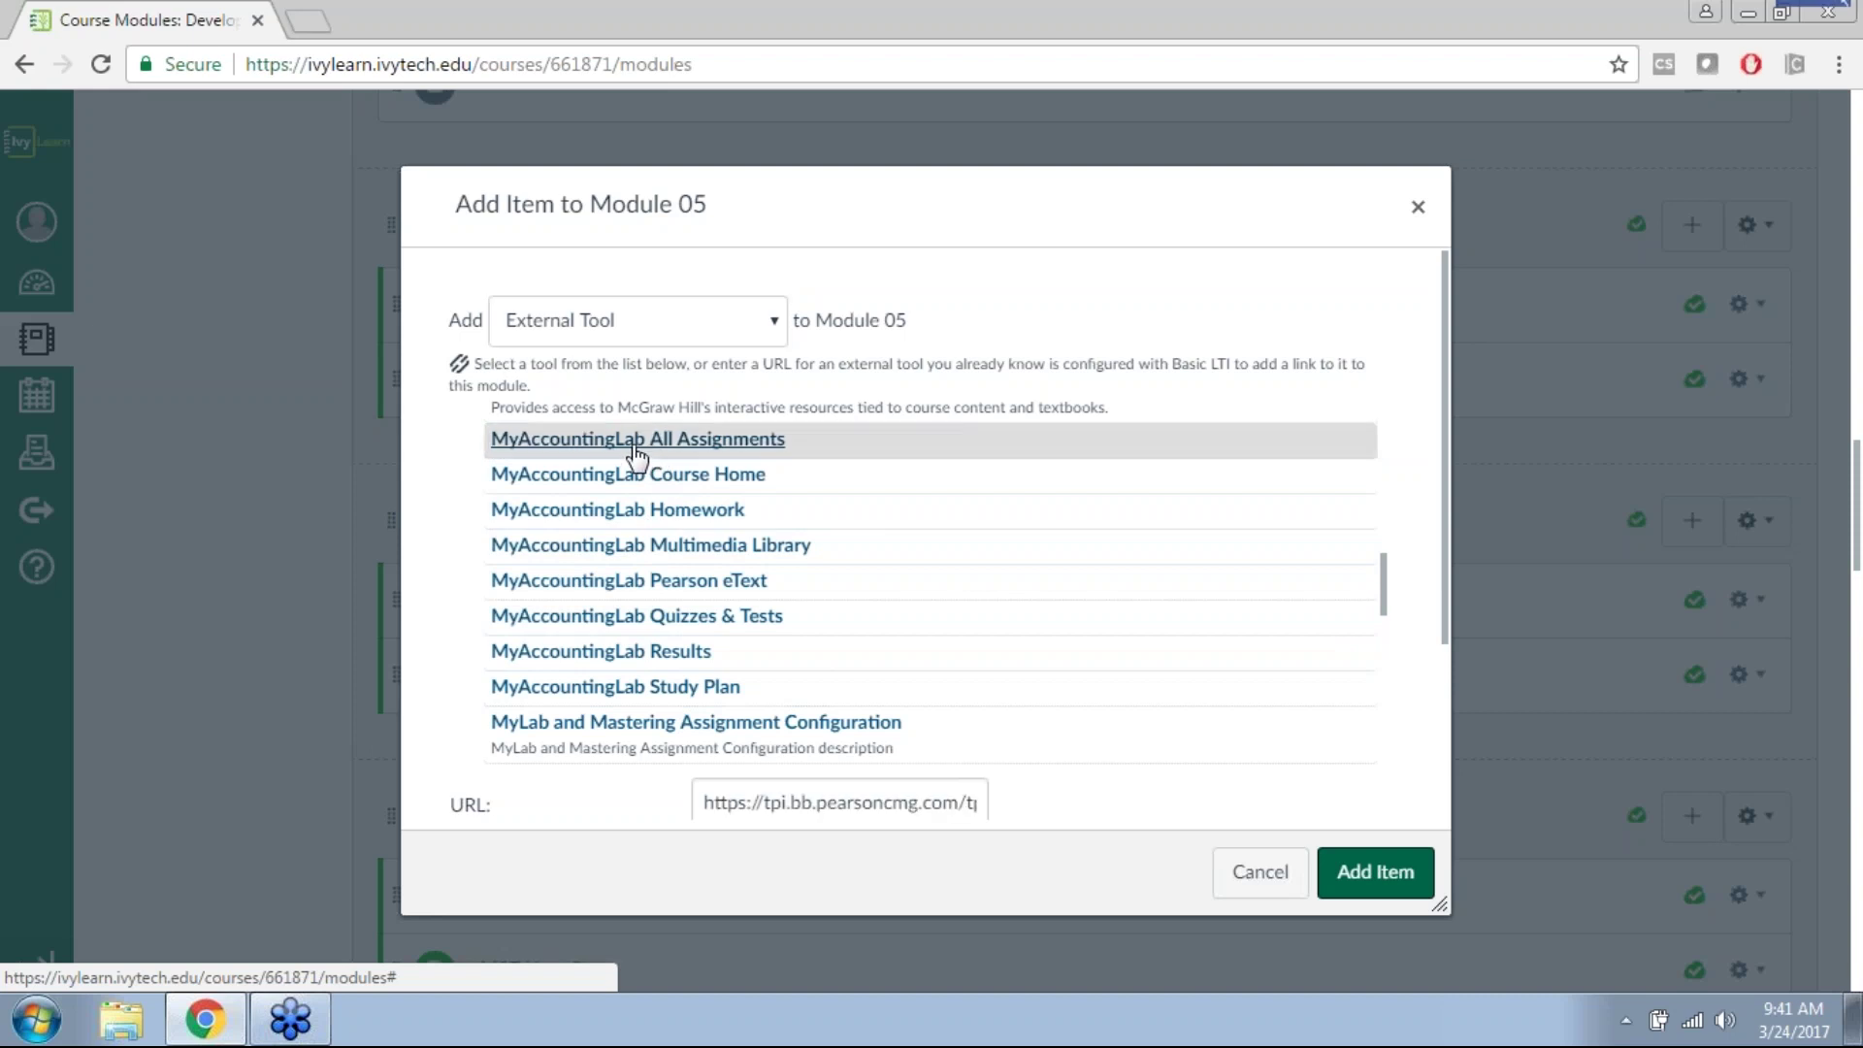
pyautogui.click(1331, 872)
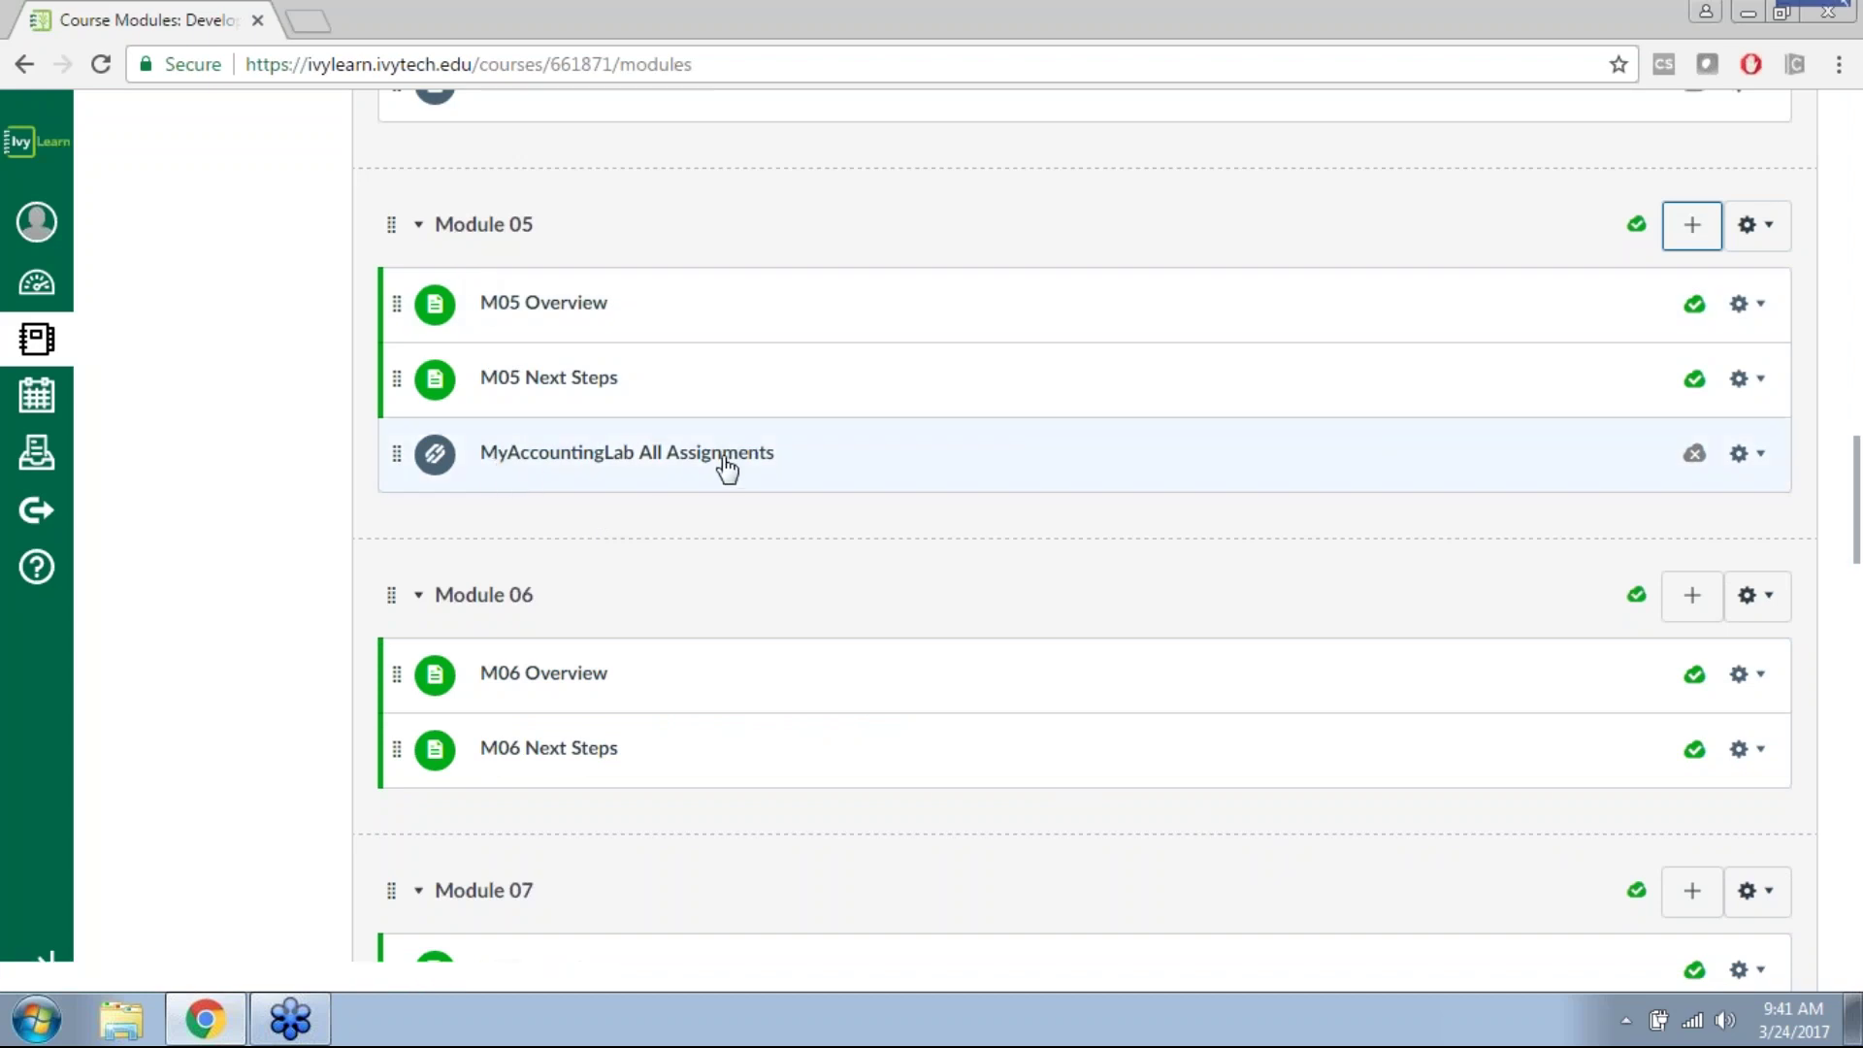
pyautogui.click(580, 470)
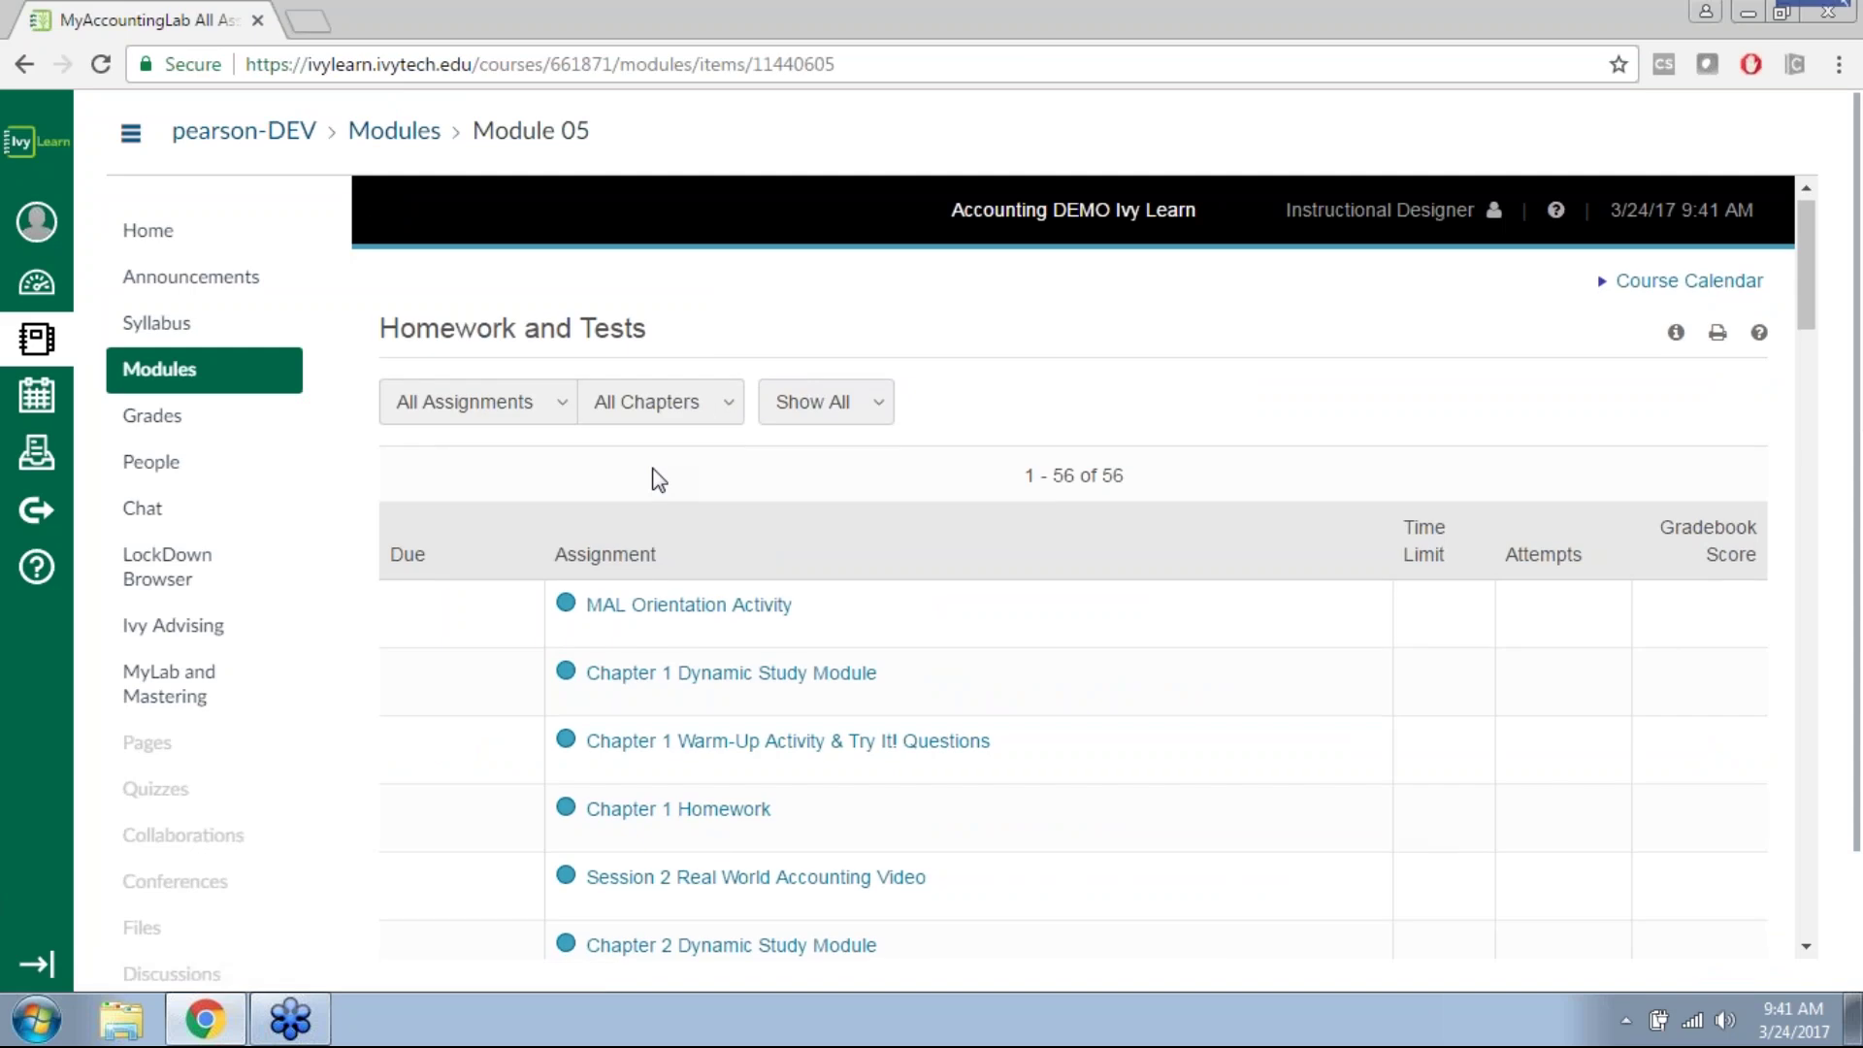
# Step: Scroll the Homework and Tests list and open Chapter 1 Homework
pyautogui.scroll(-15, 818, 687)
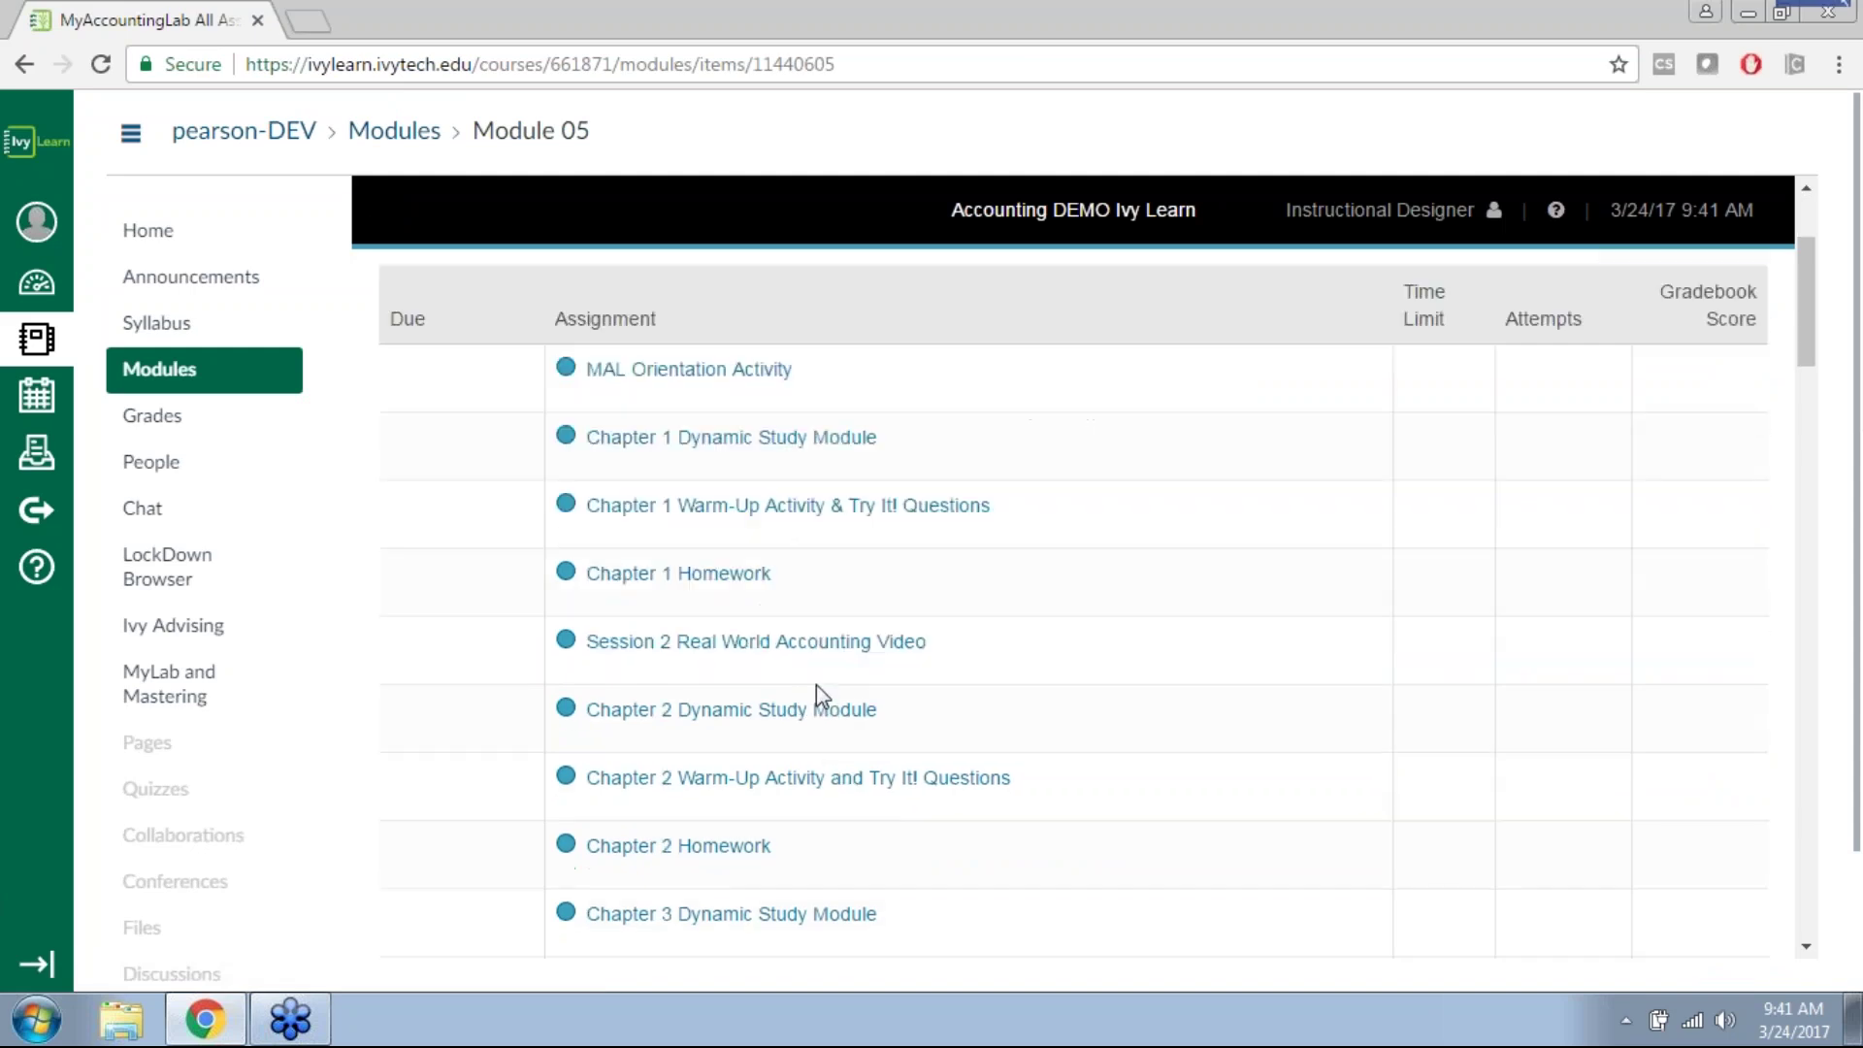
pyautogui.scroll(-5, 818, 687)
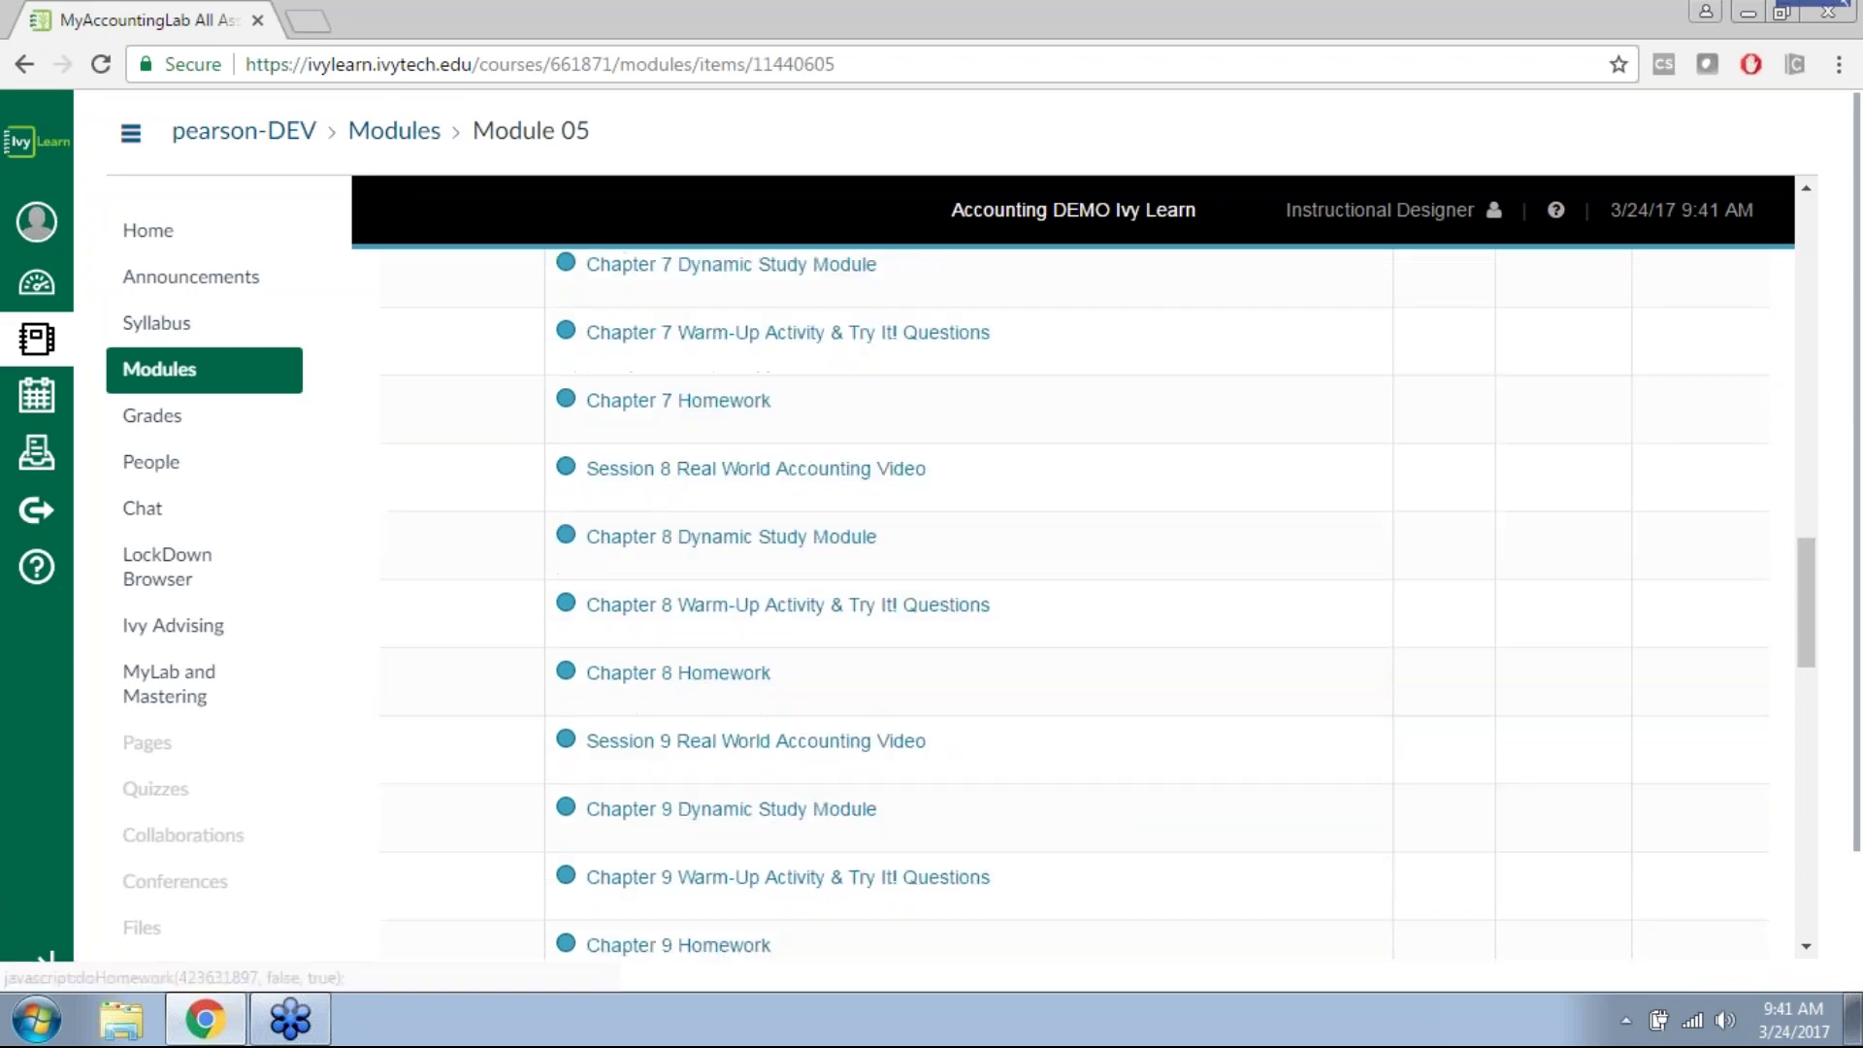
pyautogui.scroll(20, 823, 677)
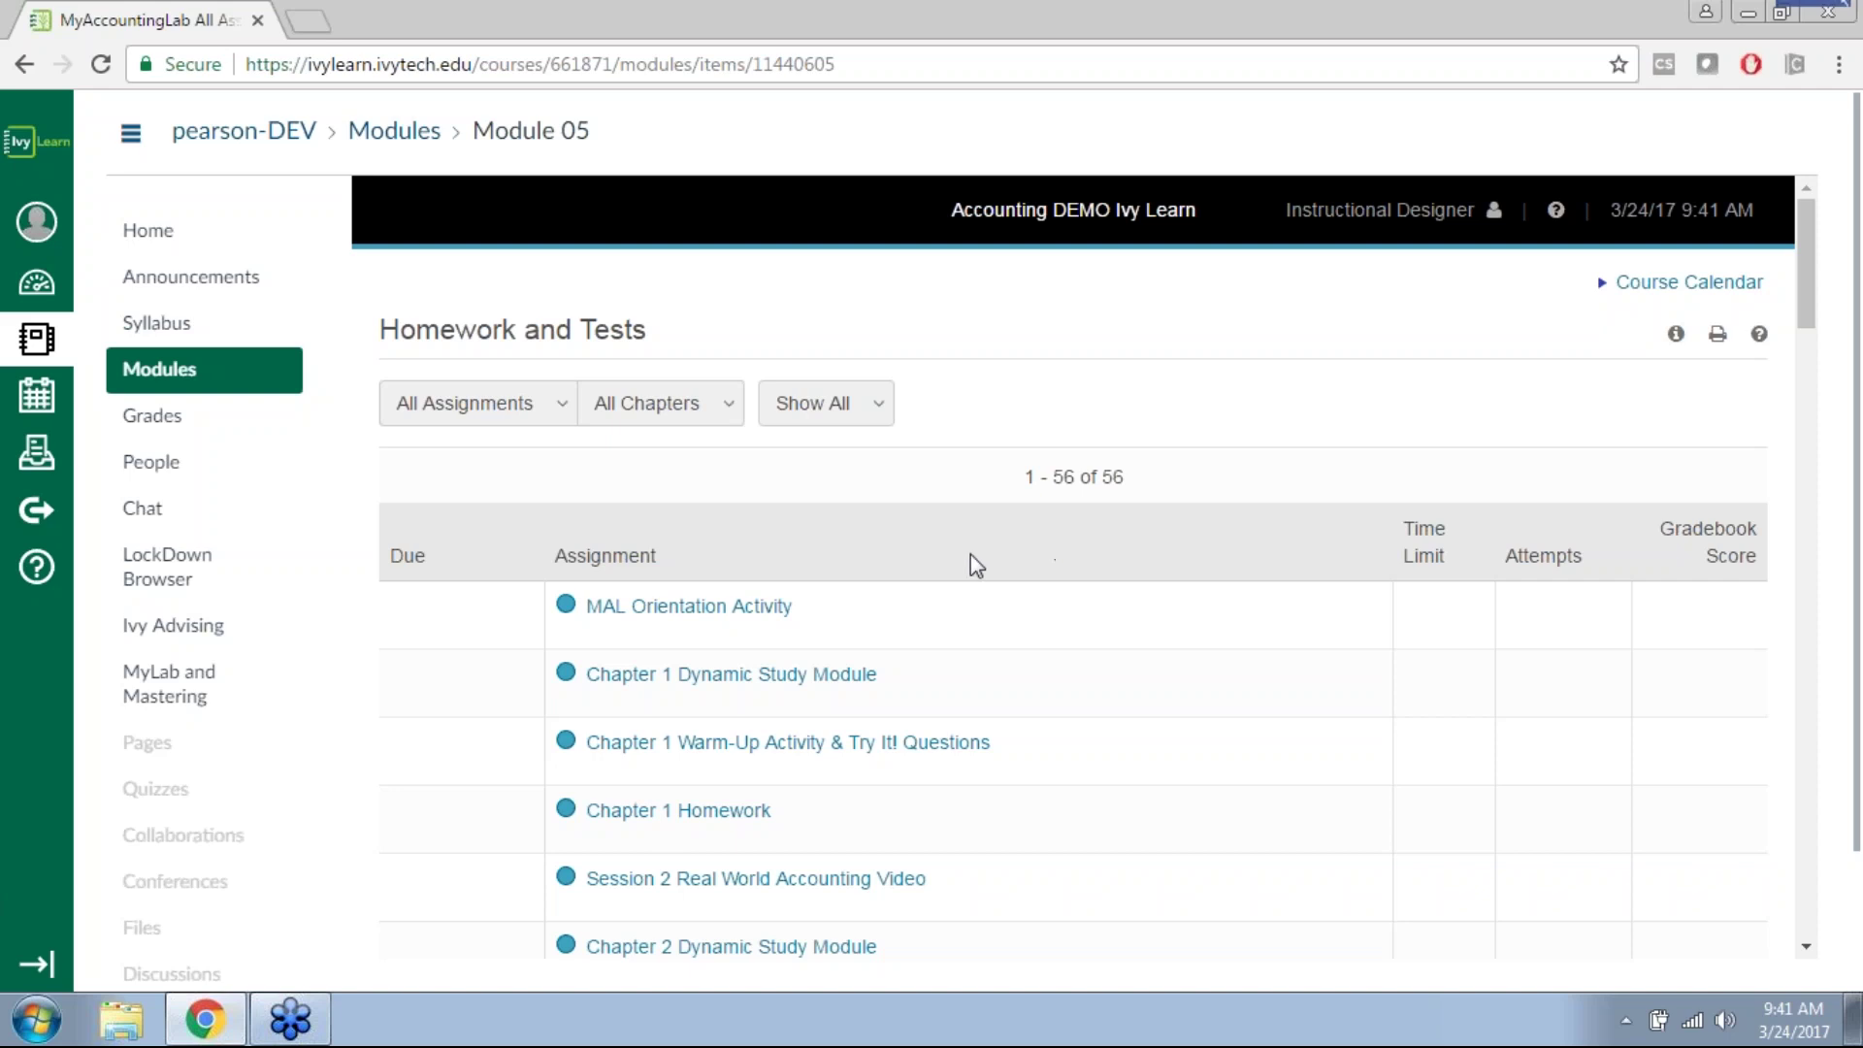
pyautogui.scroll(-1, 970, 555)
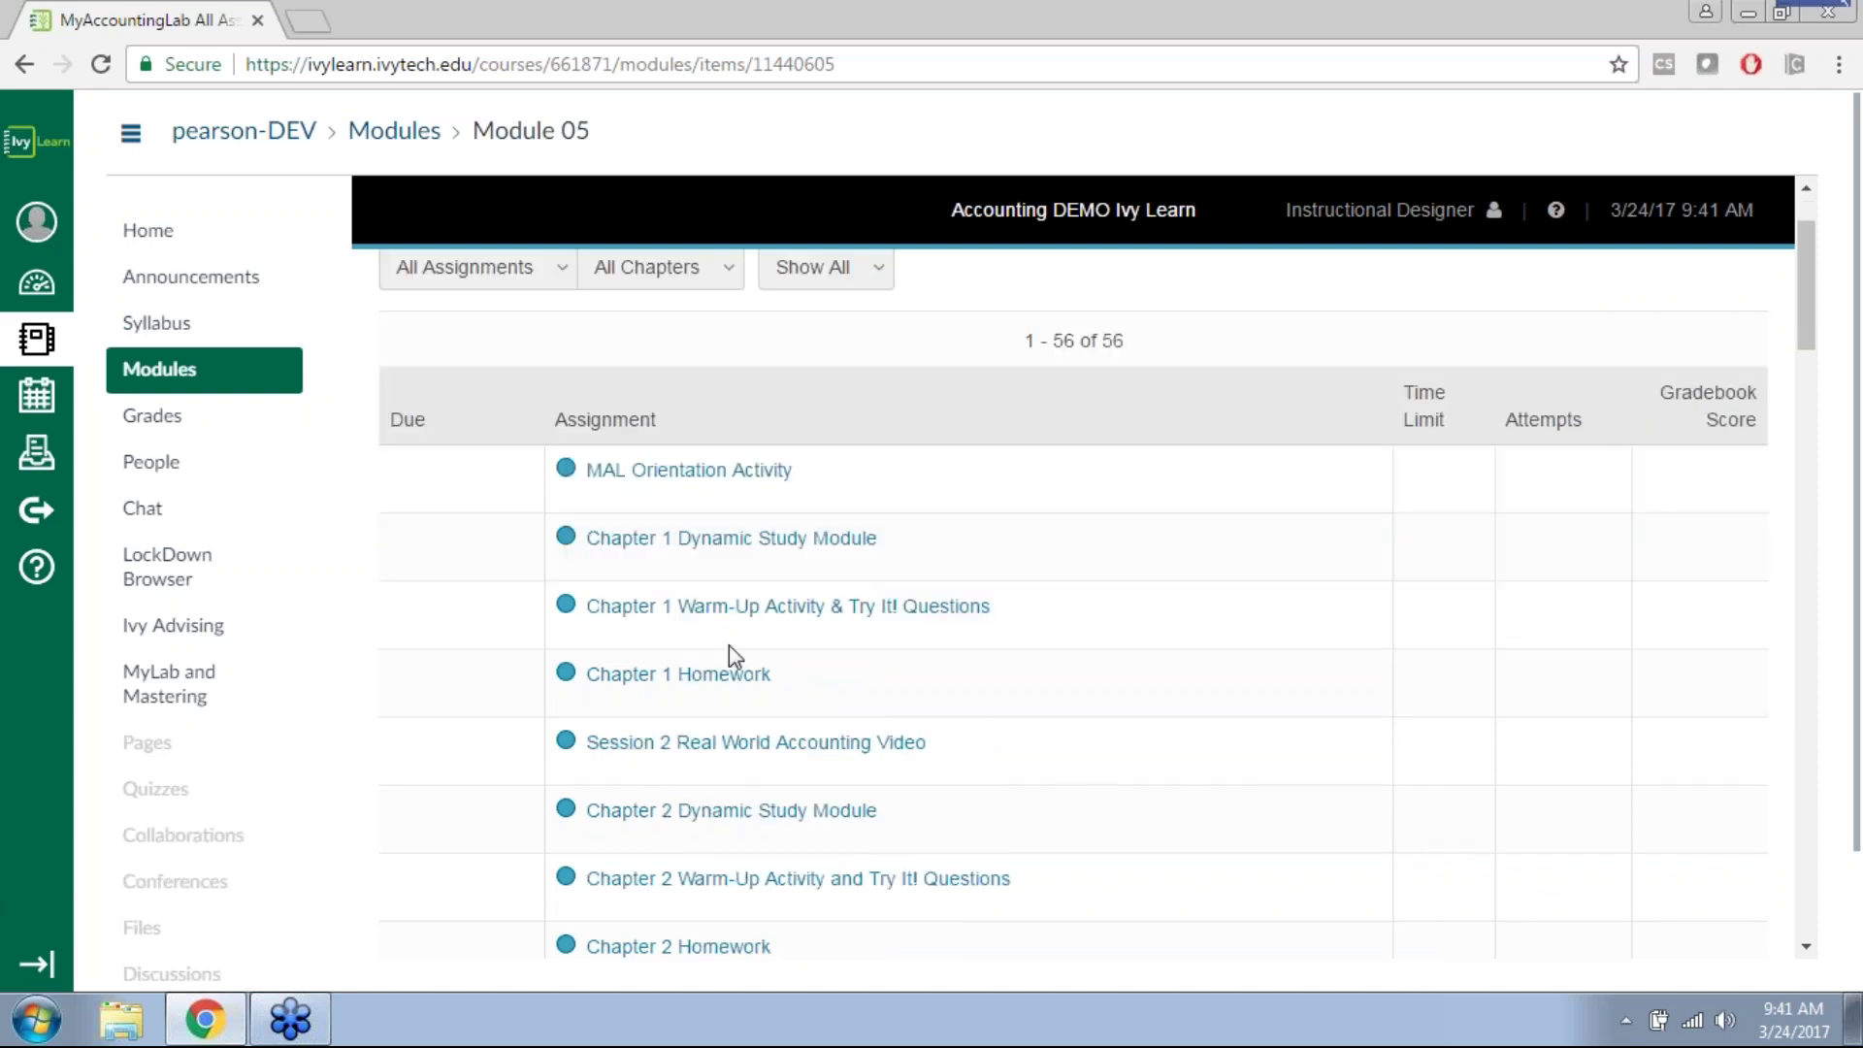
pyautogui.click(686, 679)
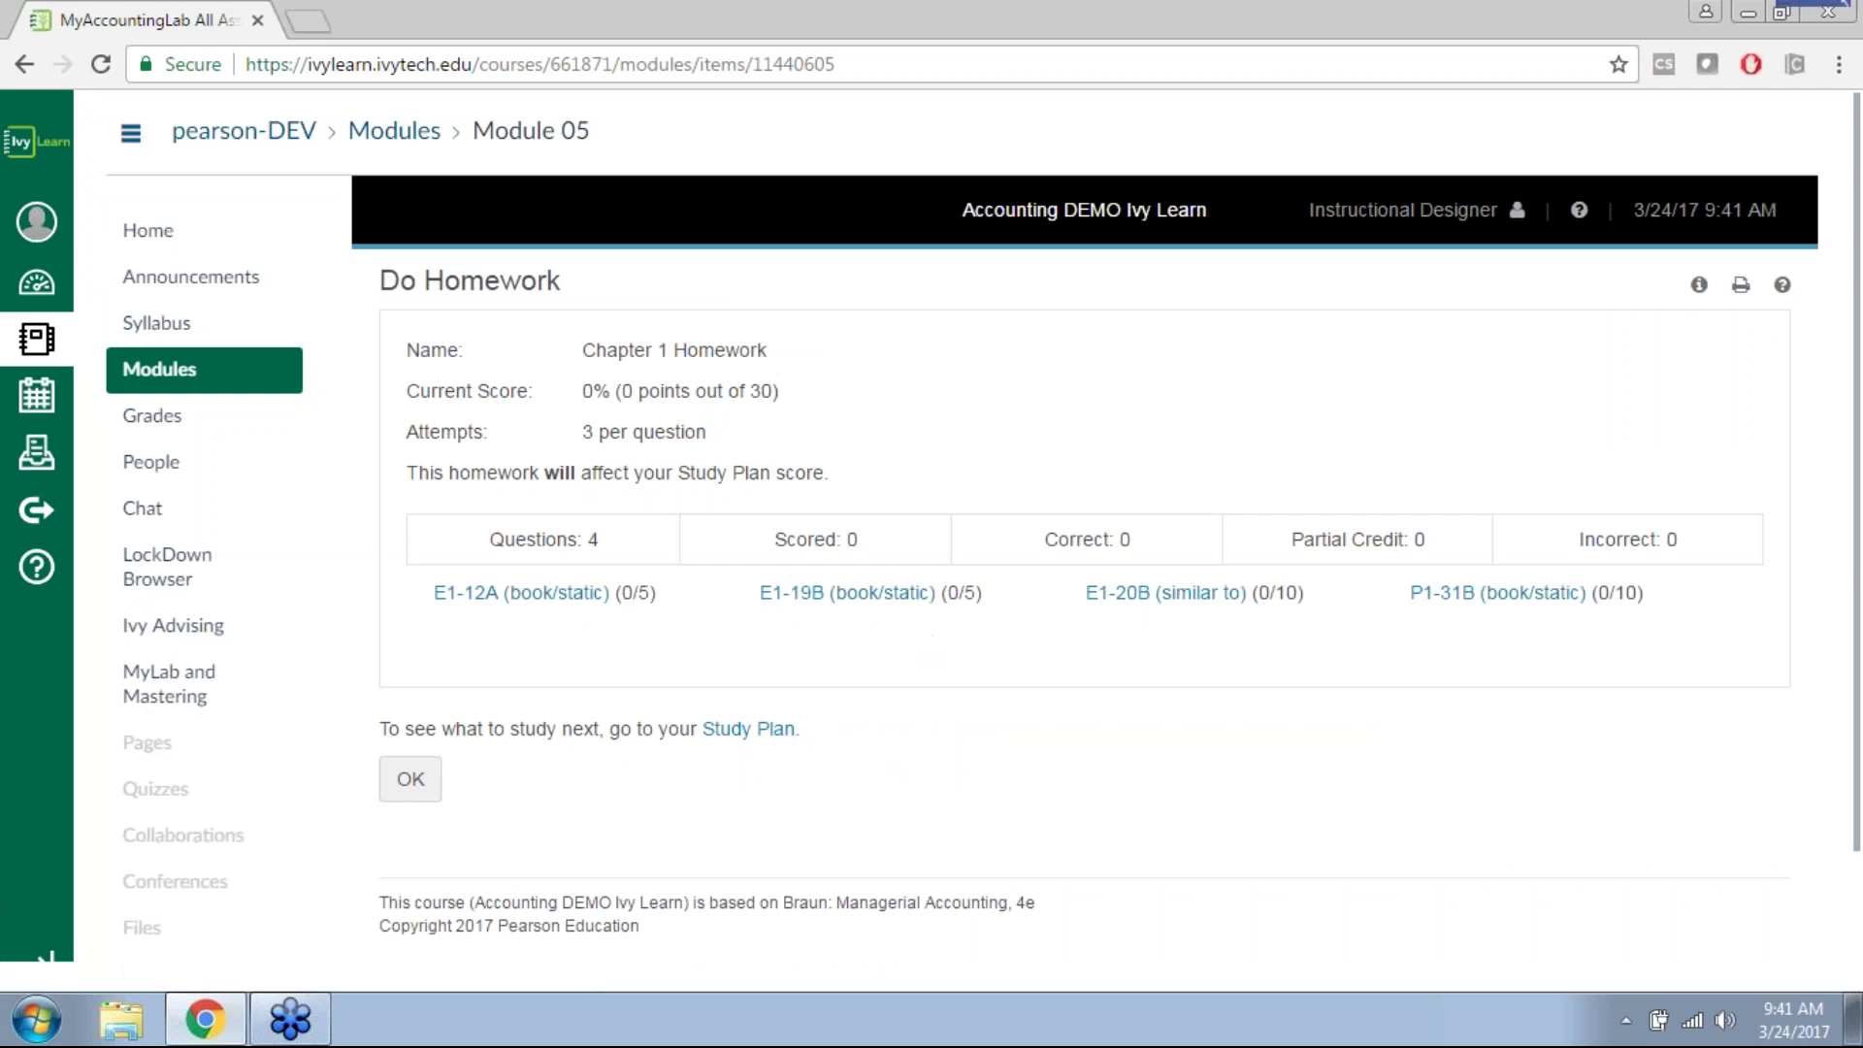
# Step: Open question E1-12A, then leave the homework for the MyLab and Mastering page
pyautogui.click(515, 596)
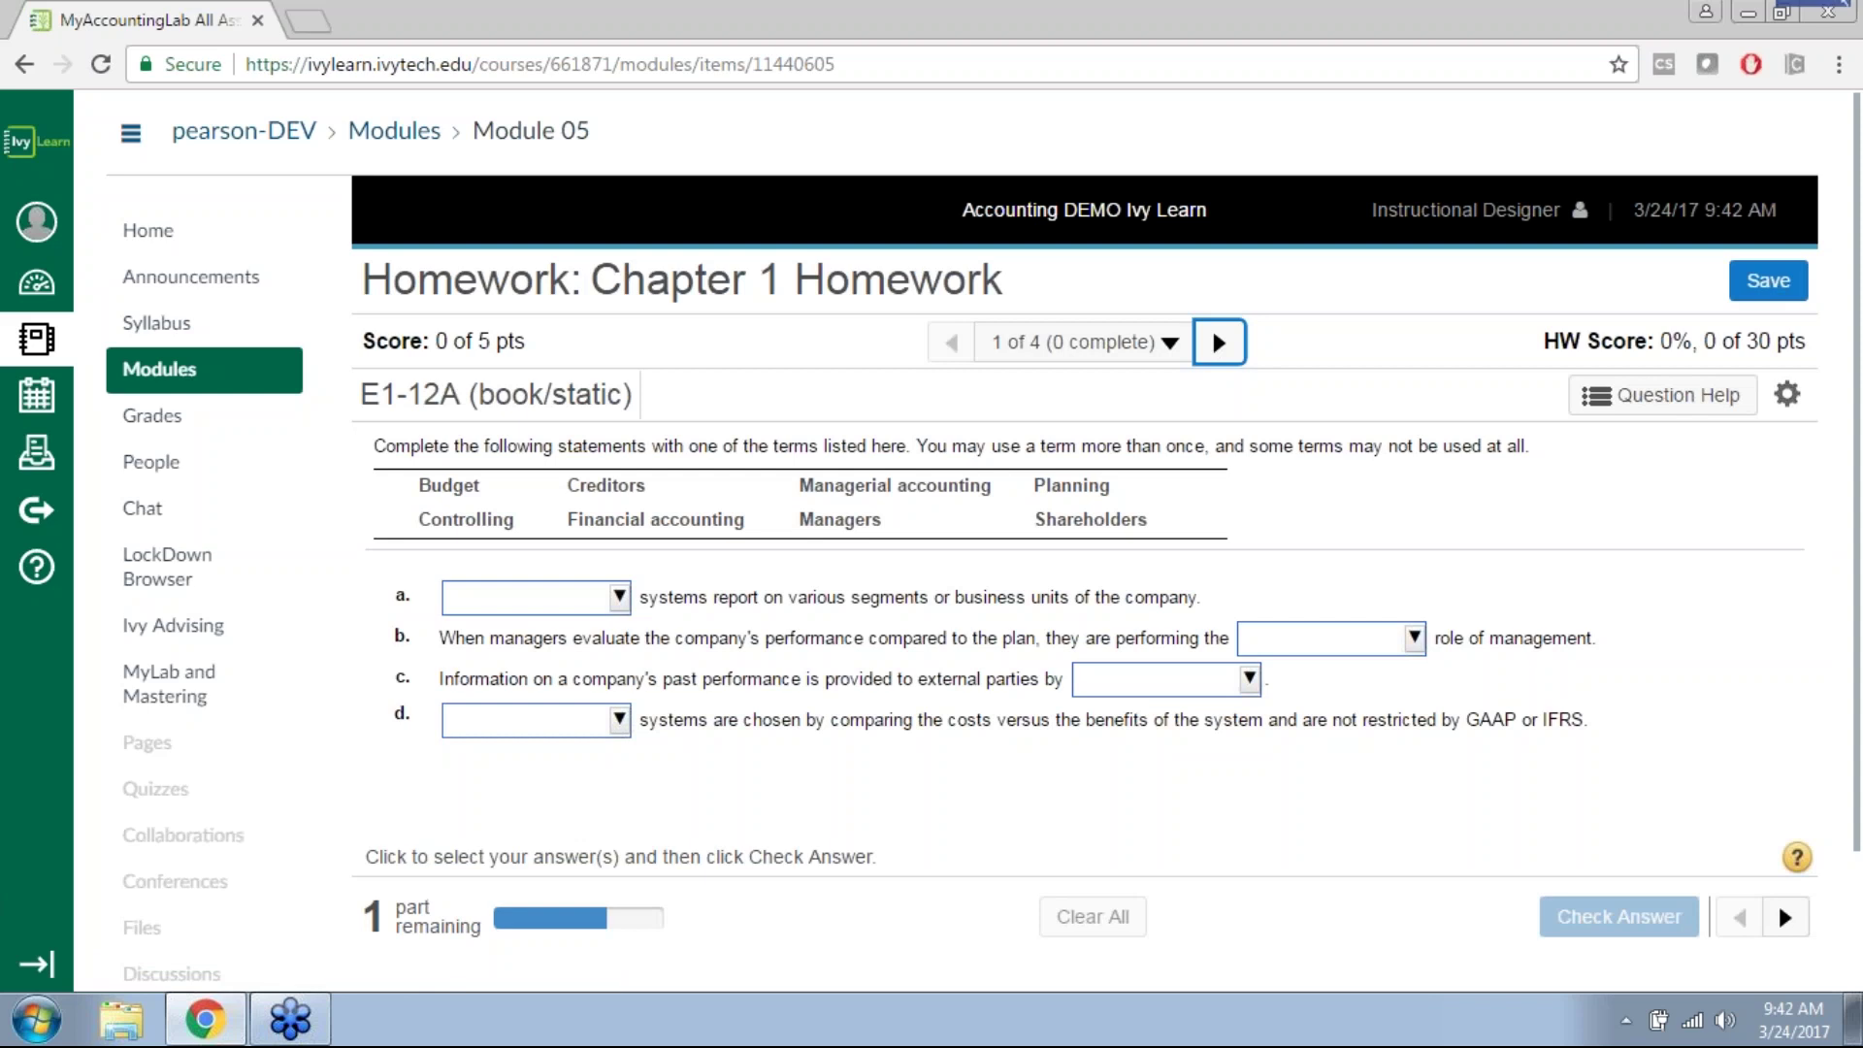
pyautogui.click(174, 698)
pyautogui.click(1075, 237)
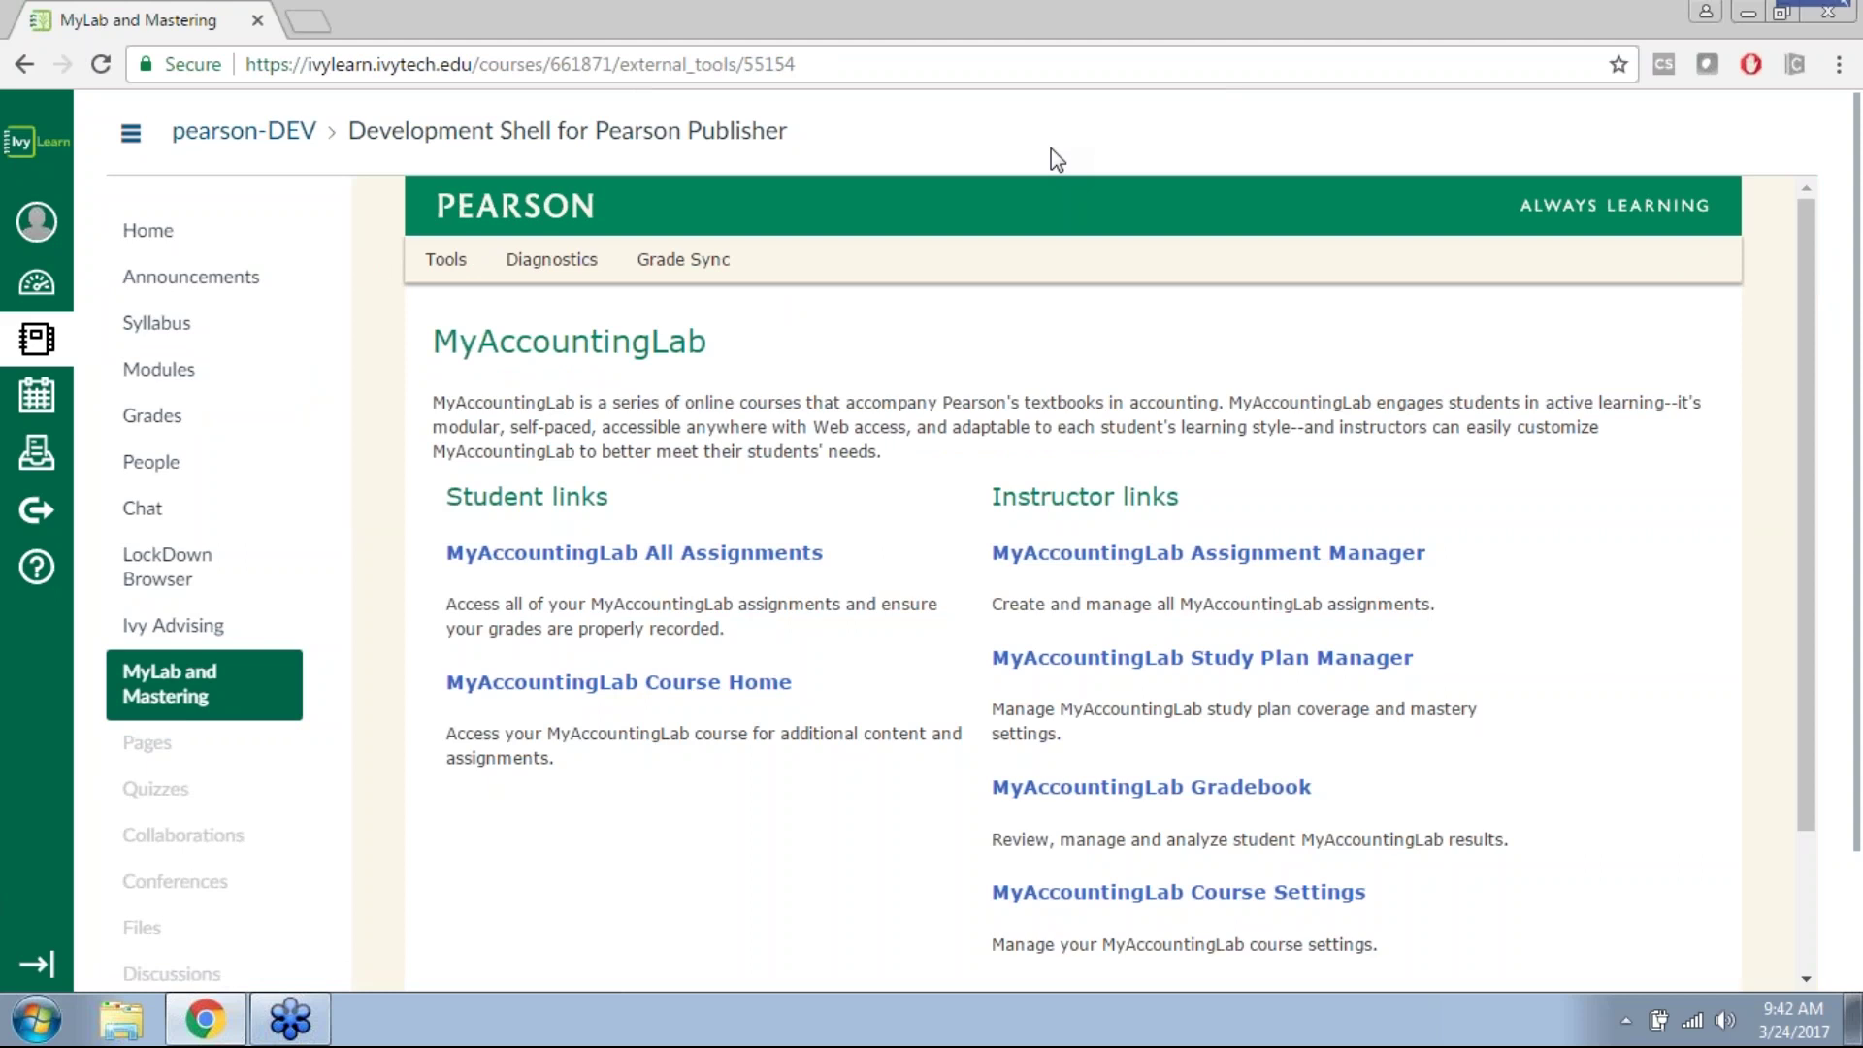
# Step: Open the MyAccountingLab Assignment Manager from the instructor links
pyautogui.scroll(-3, 1051, 251)
pyautogui.scroll(2, 1517, 342)
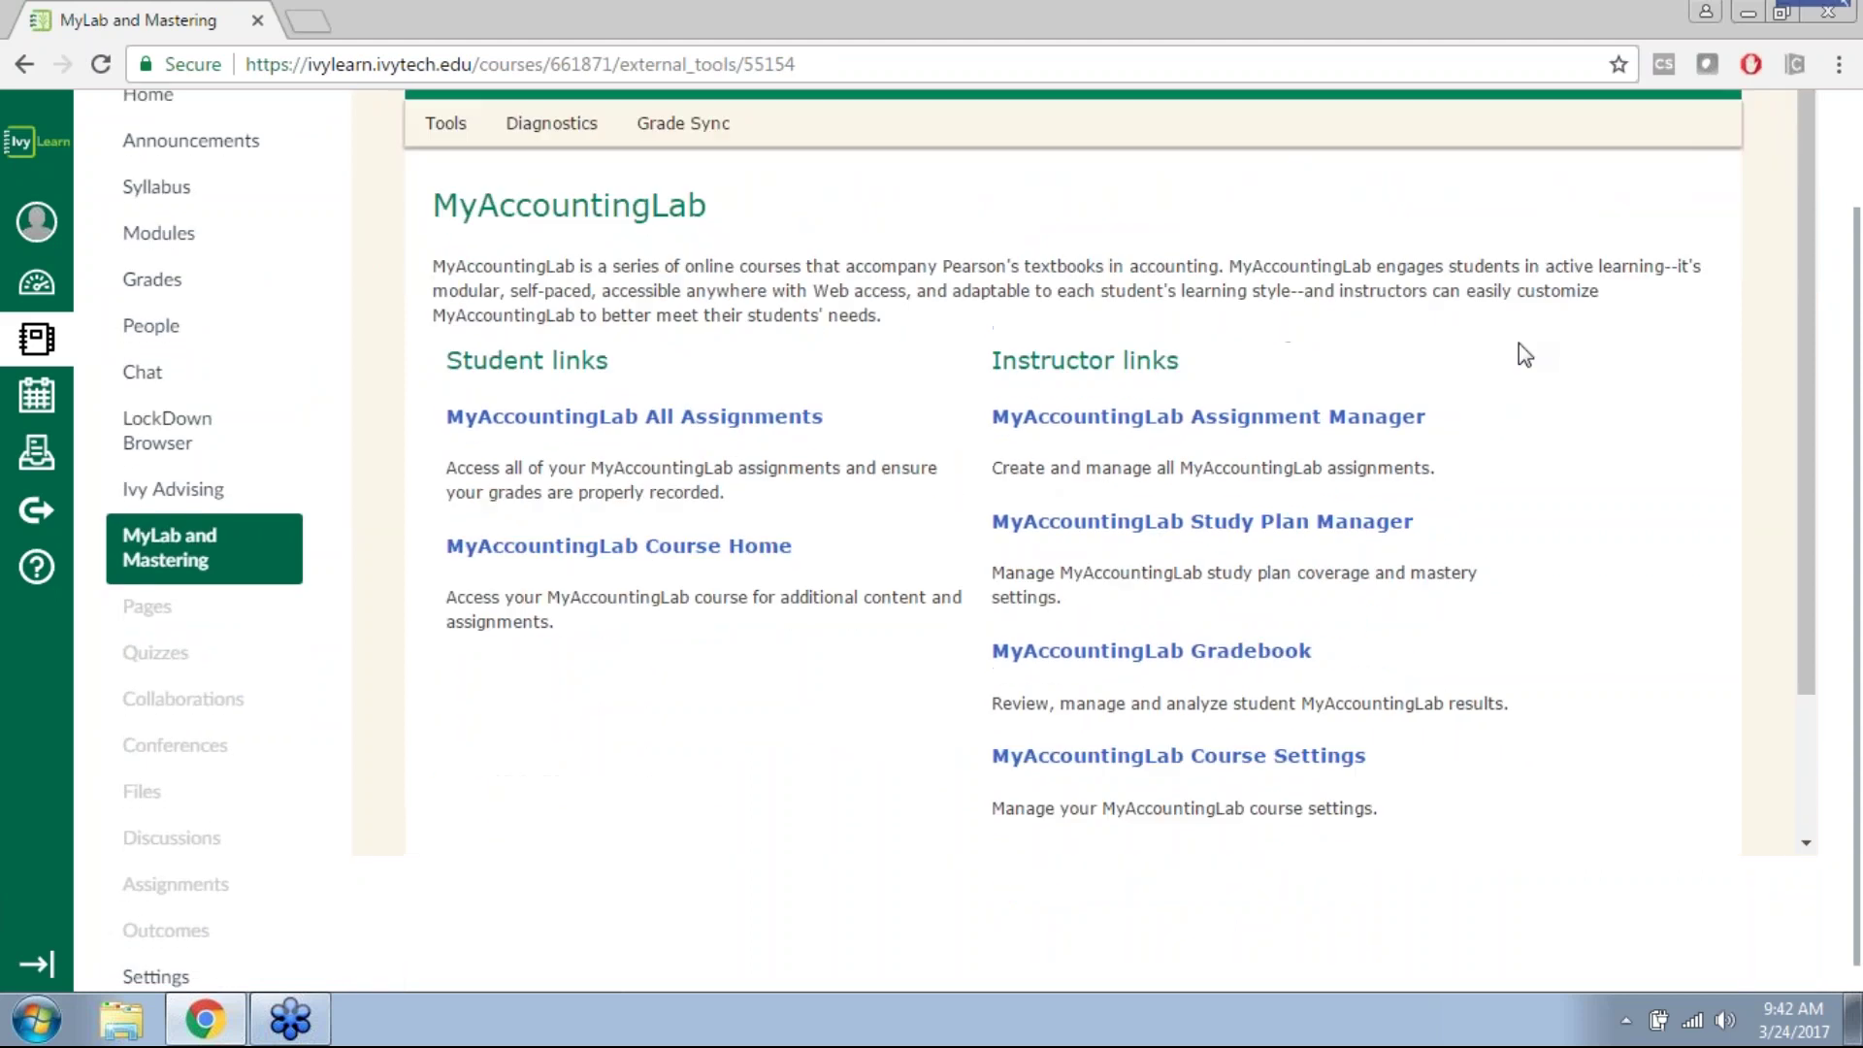
pyautogui.scroll(-2, 1521, 355)
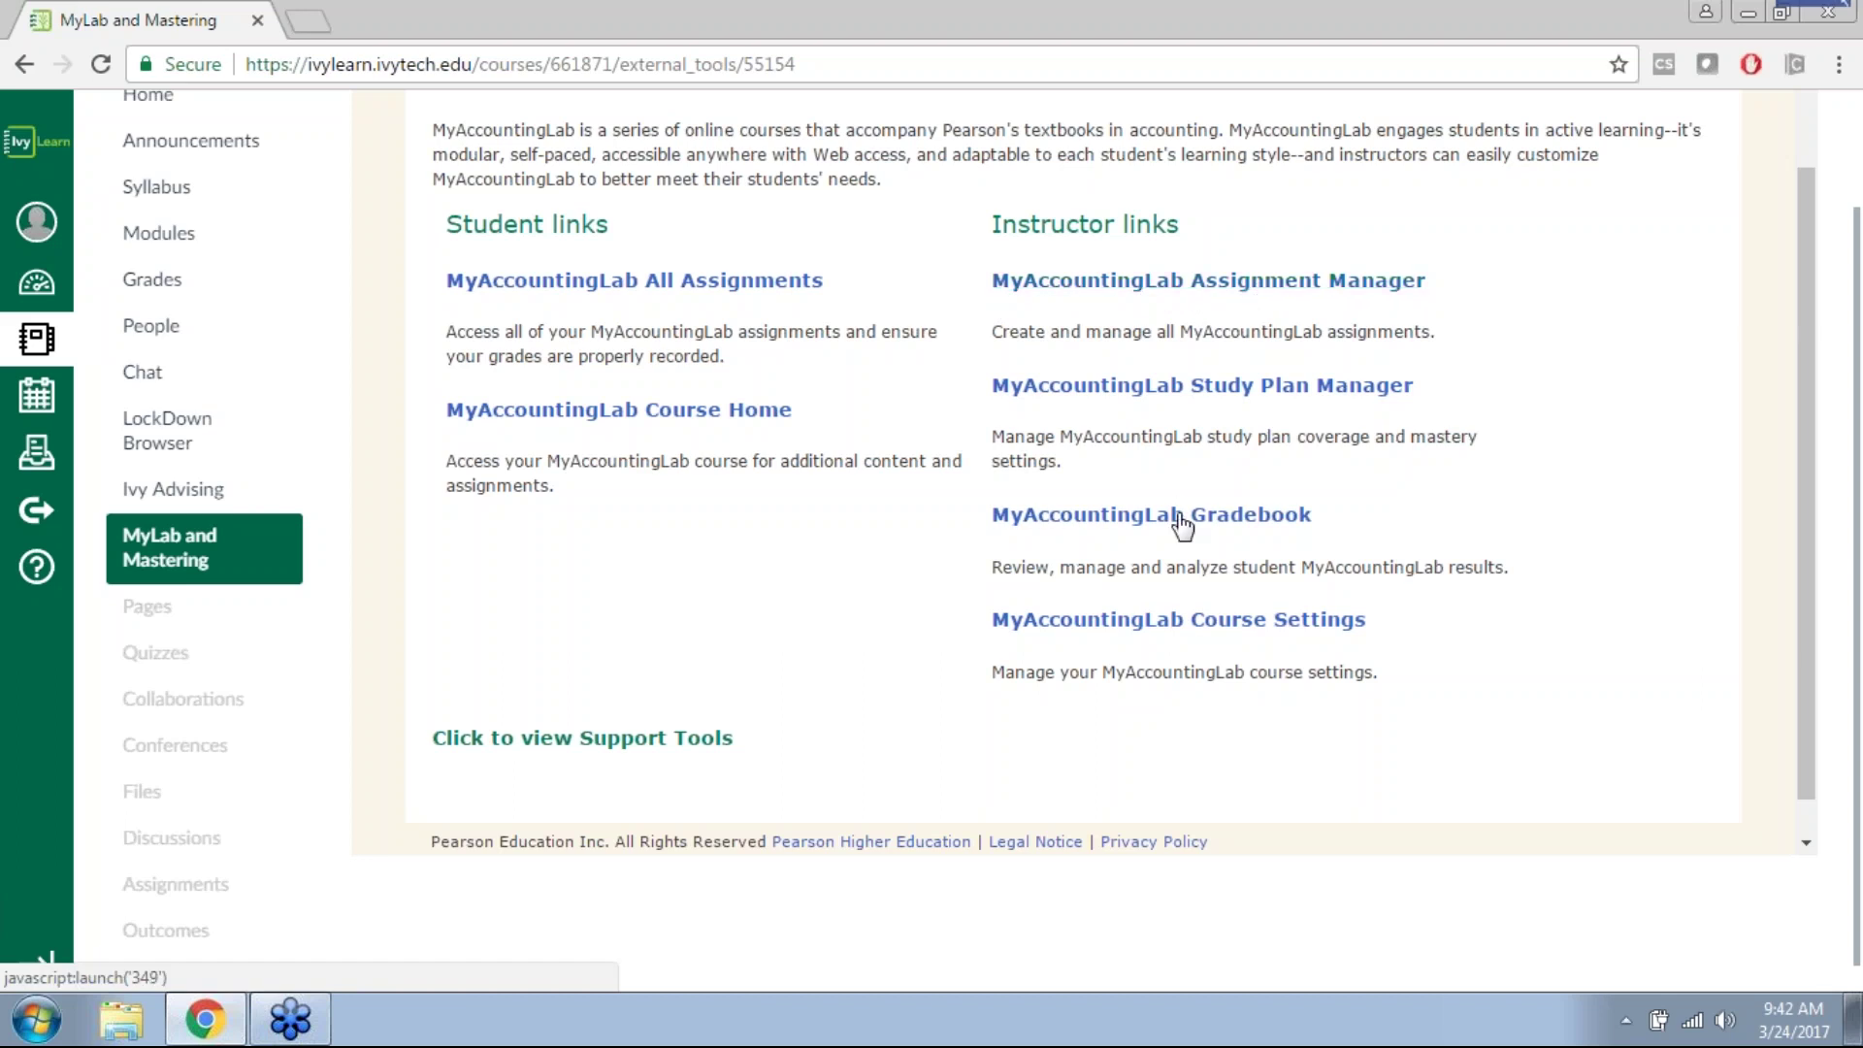
pyautogui.click(1157, 291)
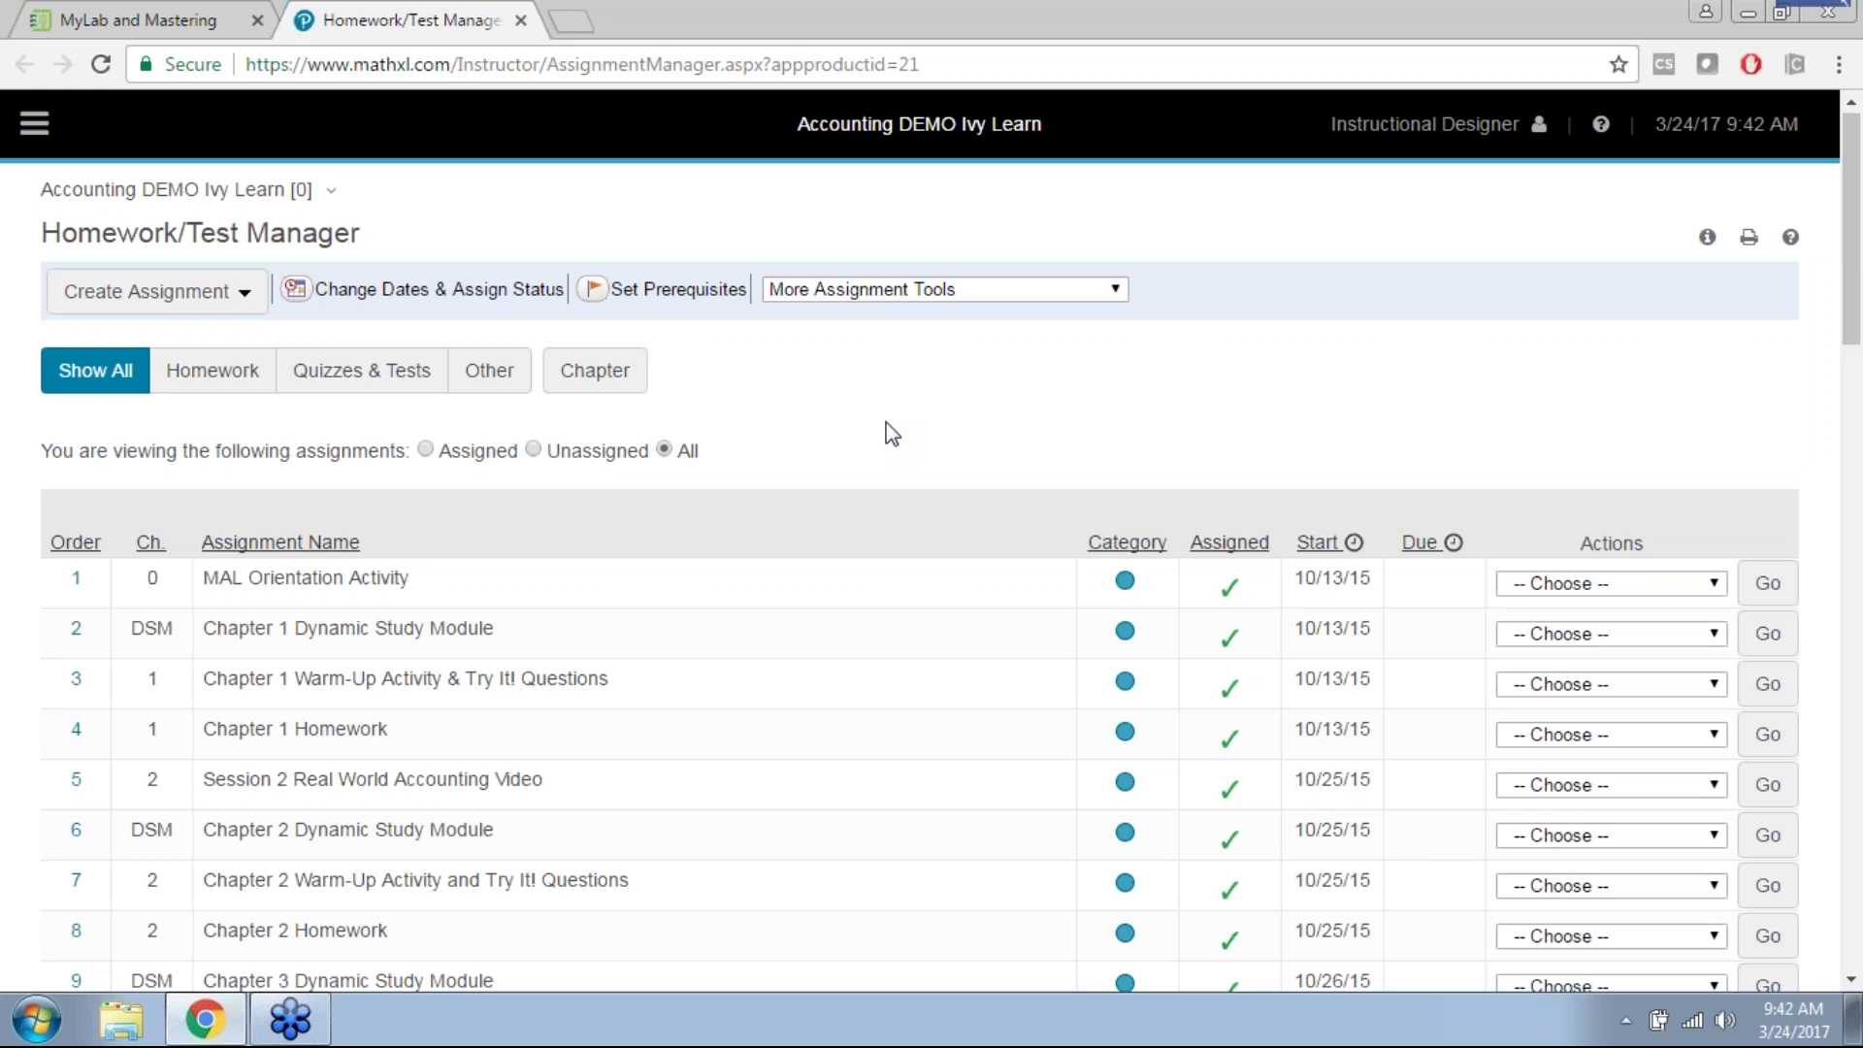
# Step: Edit Chapter 1 Homework from its Actions menu, keeping existing student results
pyautogui.scroll(-1, 757, 494)
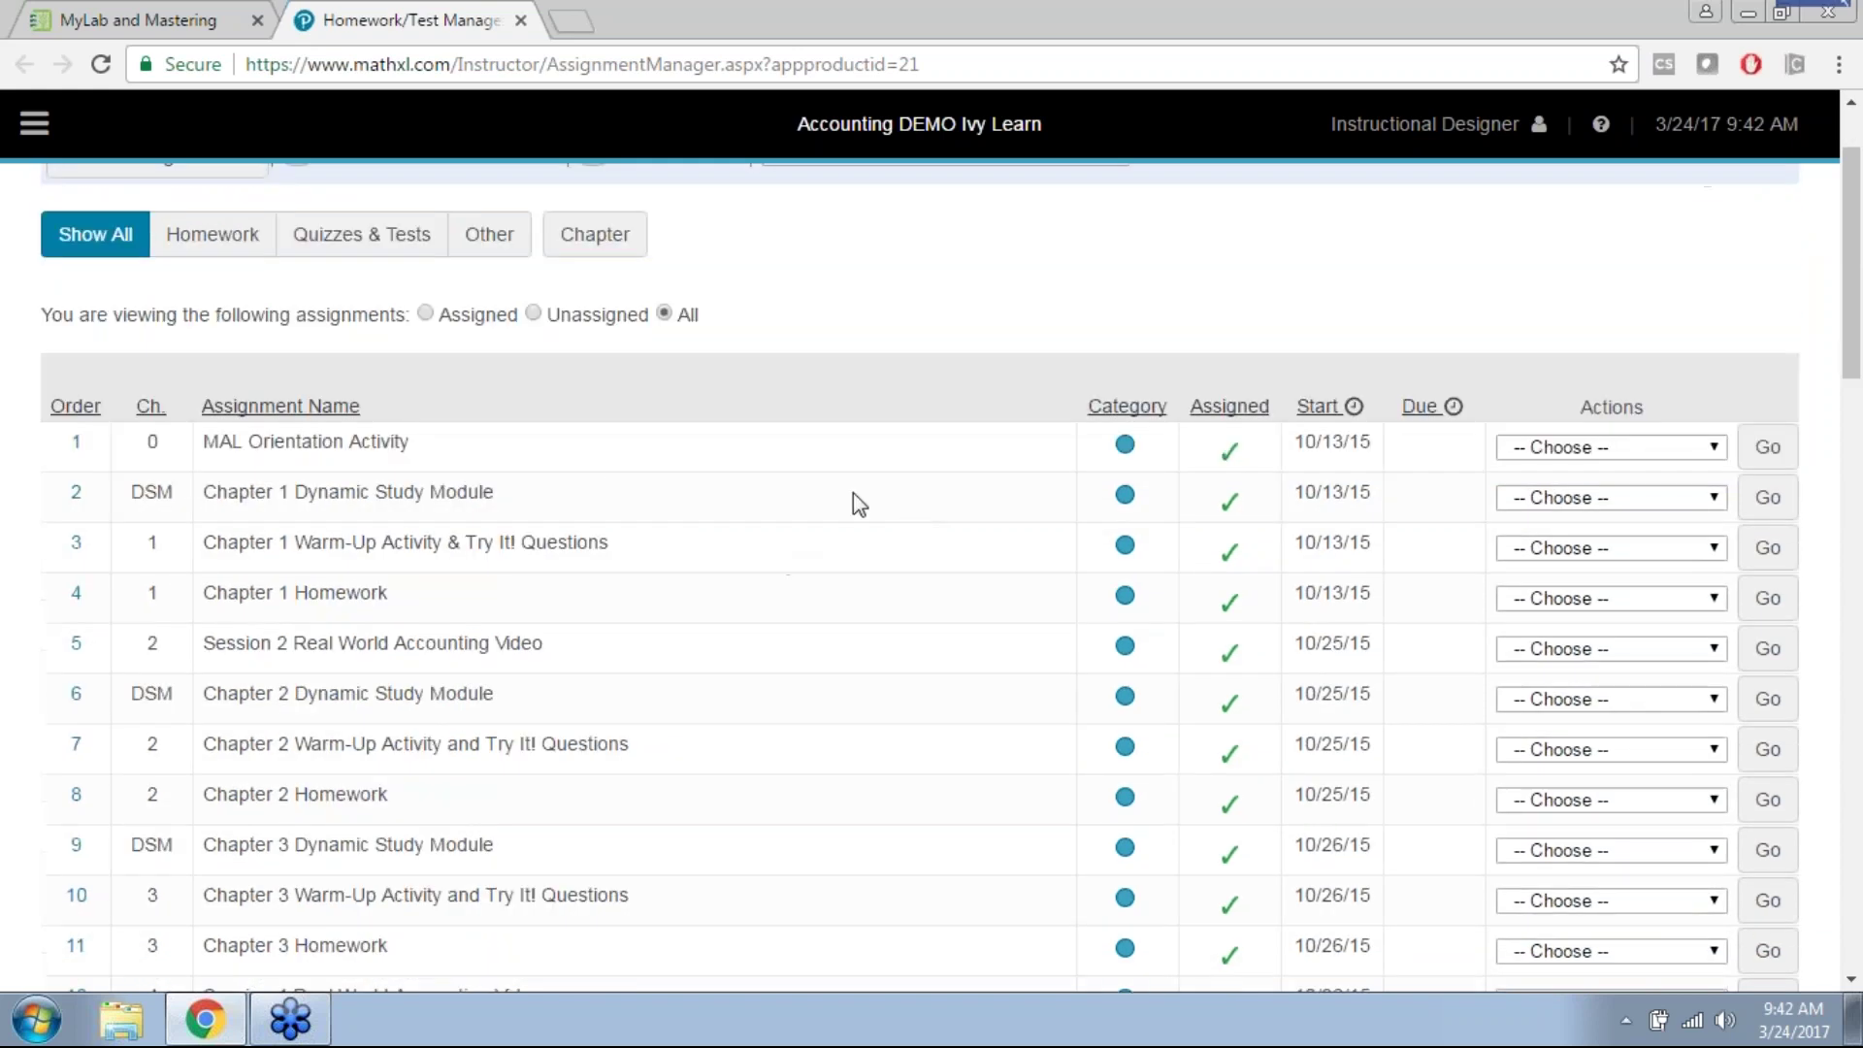
pyautogui.scroll(-1, 602, 491)
pyautogui.scroll(1, 602, 491)
pyautogui.scroll(-3, 1571, 499)
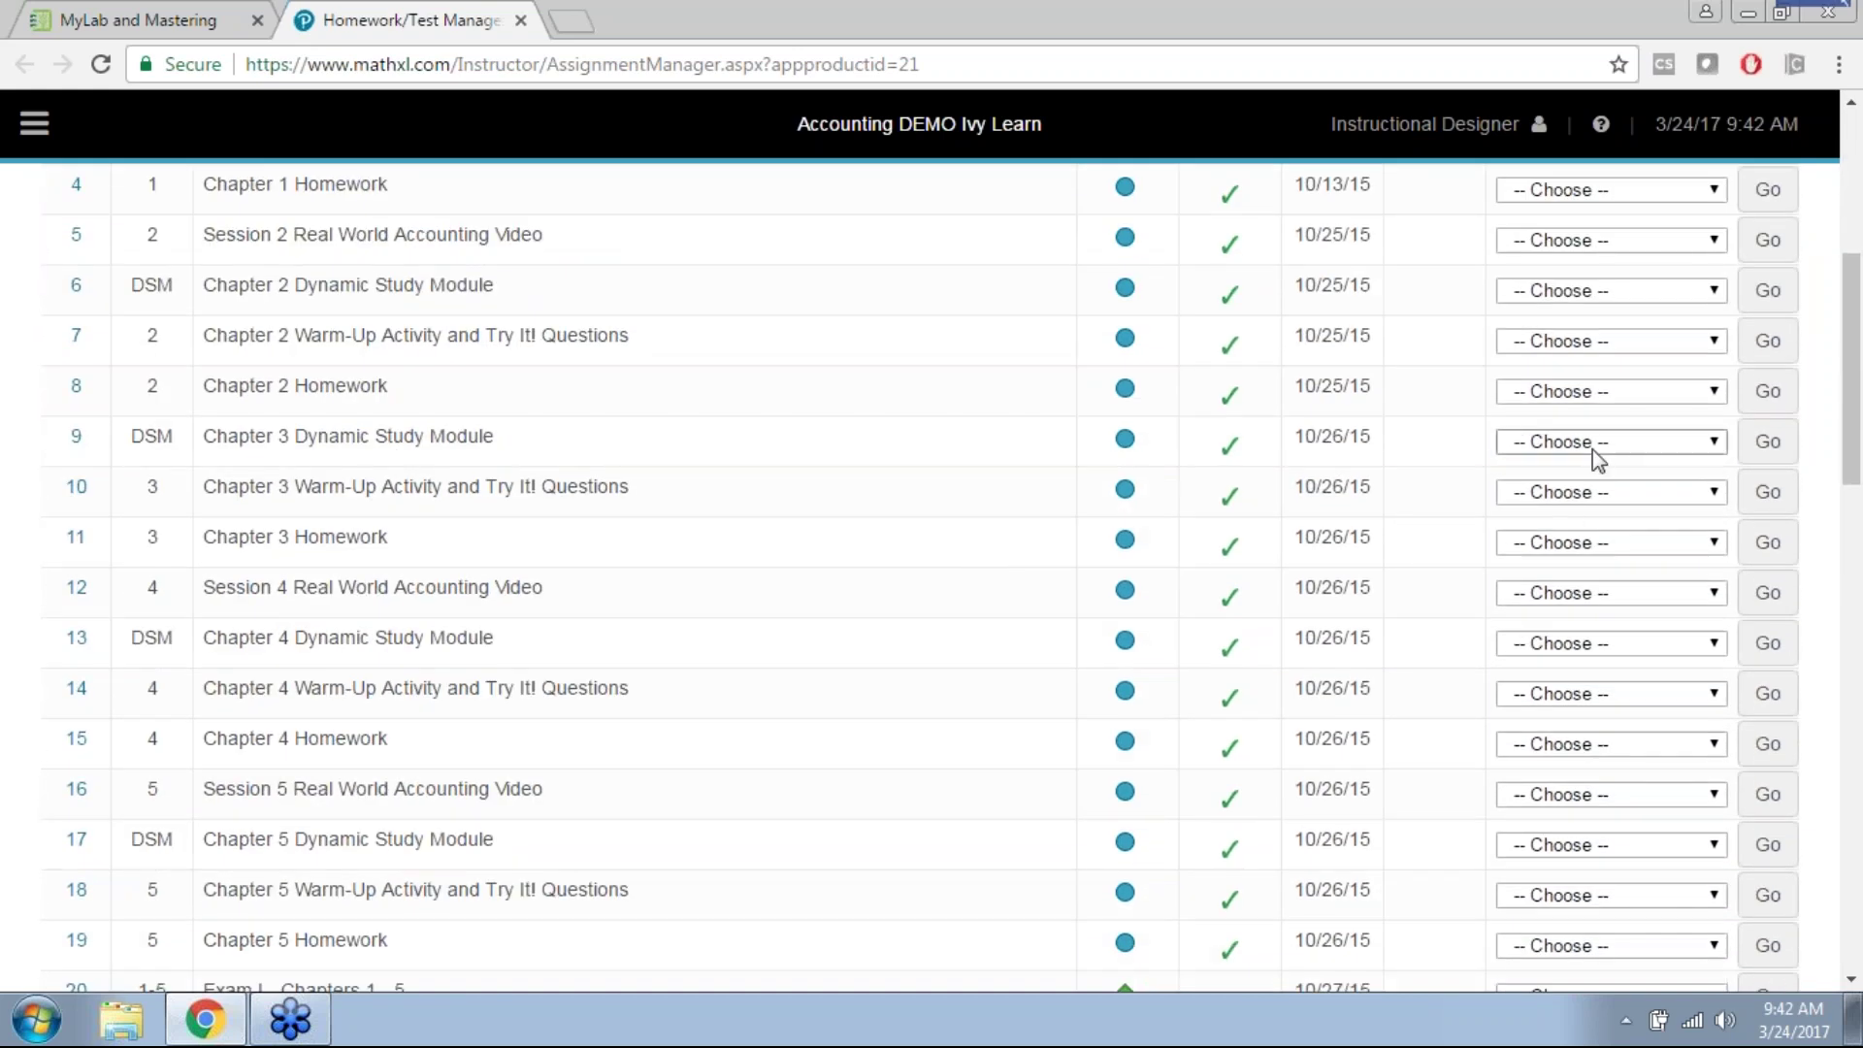
pyautogui.click(1592, 448)
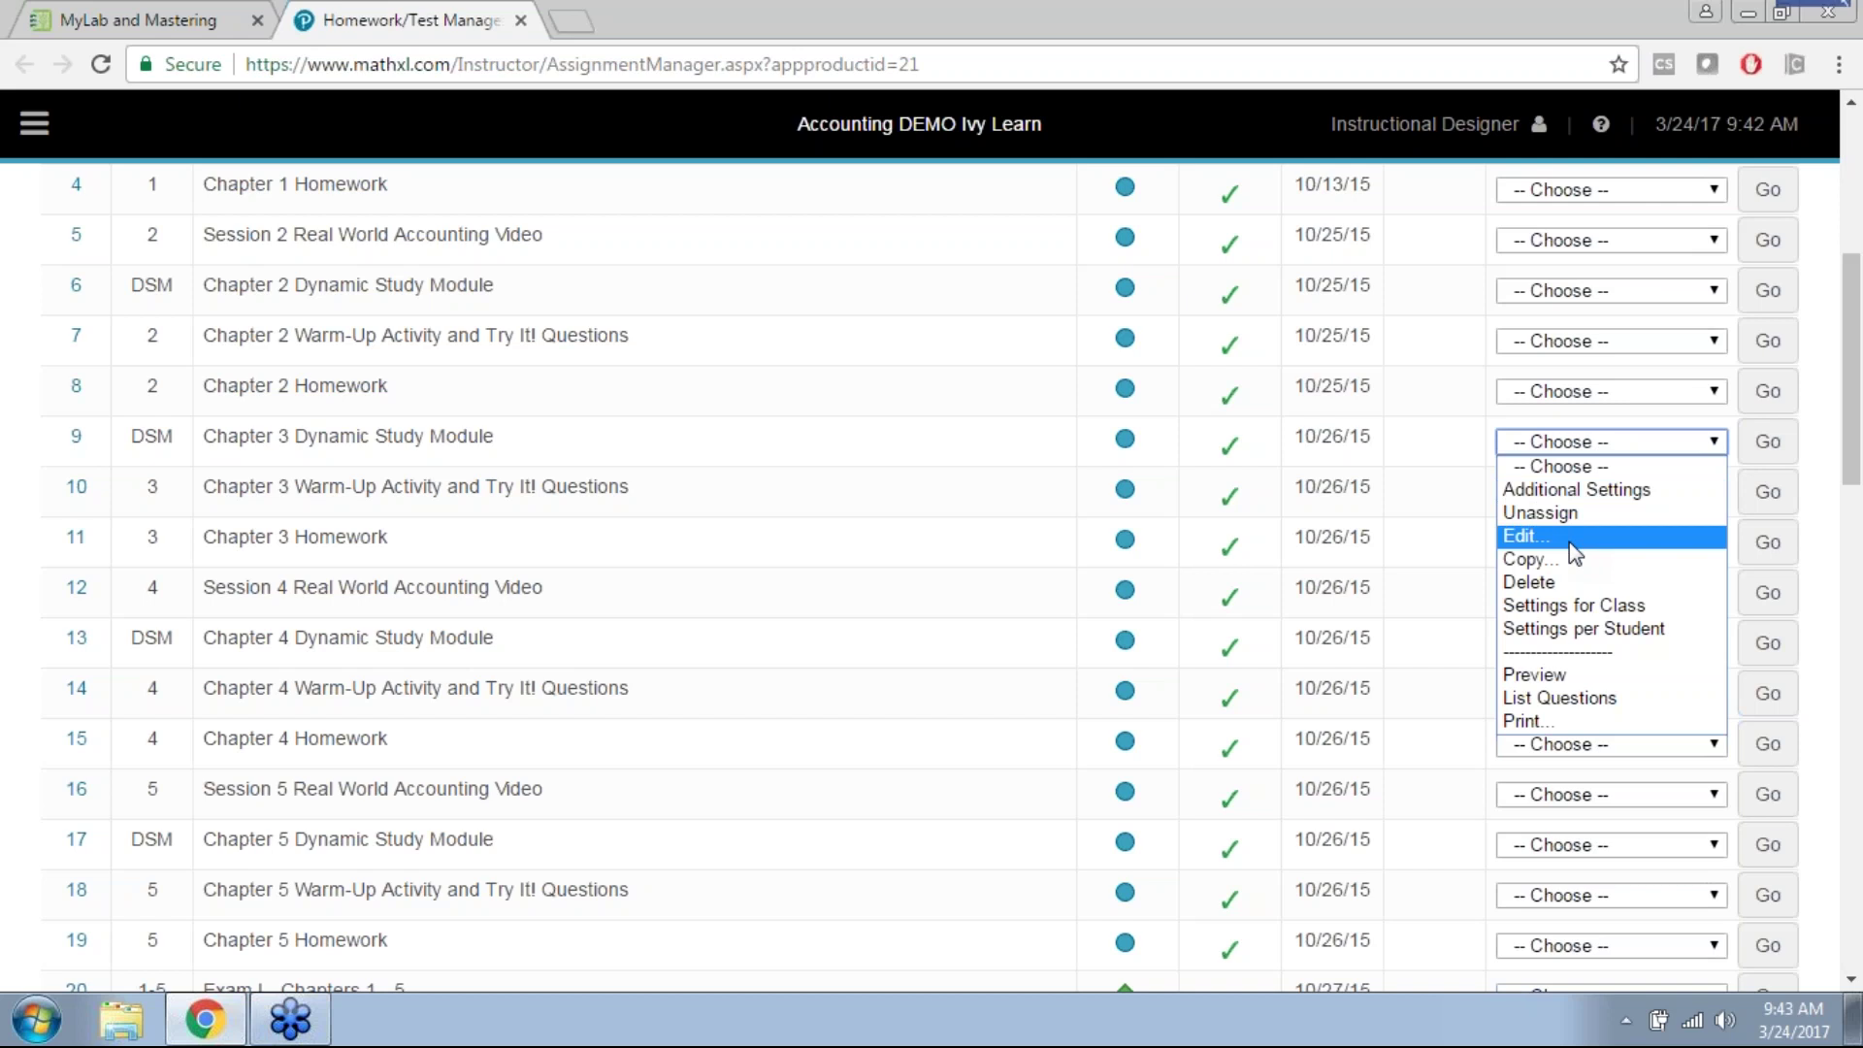
pyautogui.click(666, 363)
pyautogui.scroll(3, 436, 408)
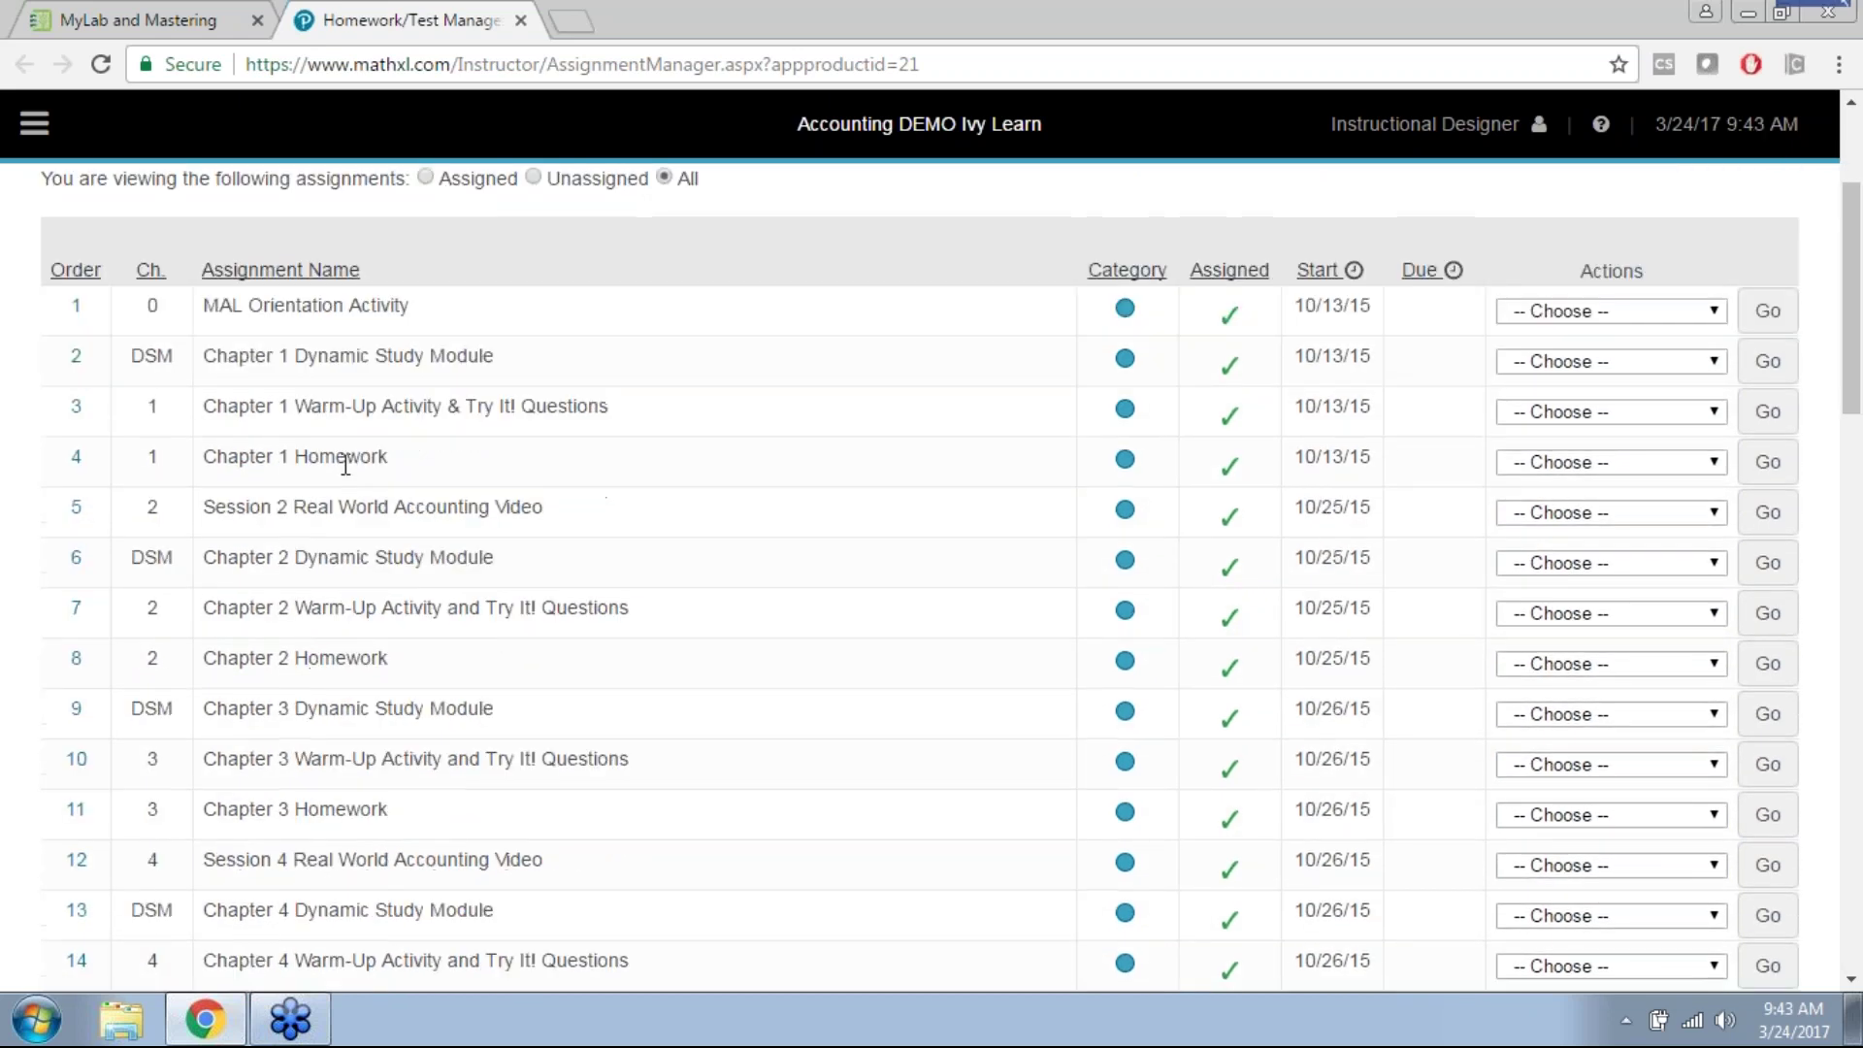
pyautogui.click(1501, 469)
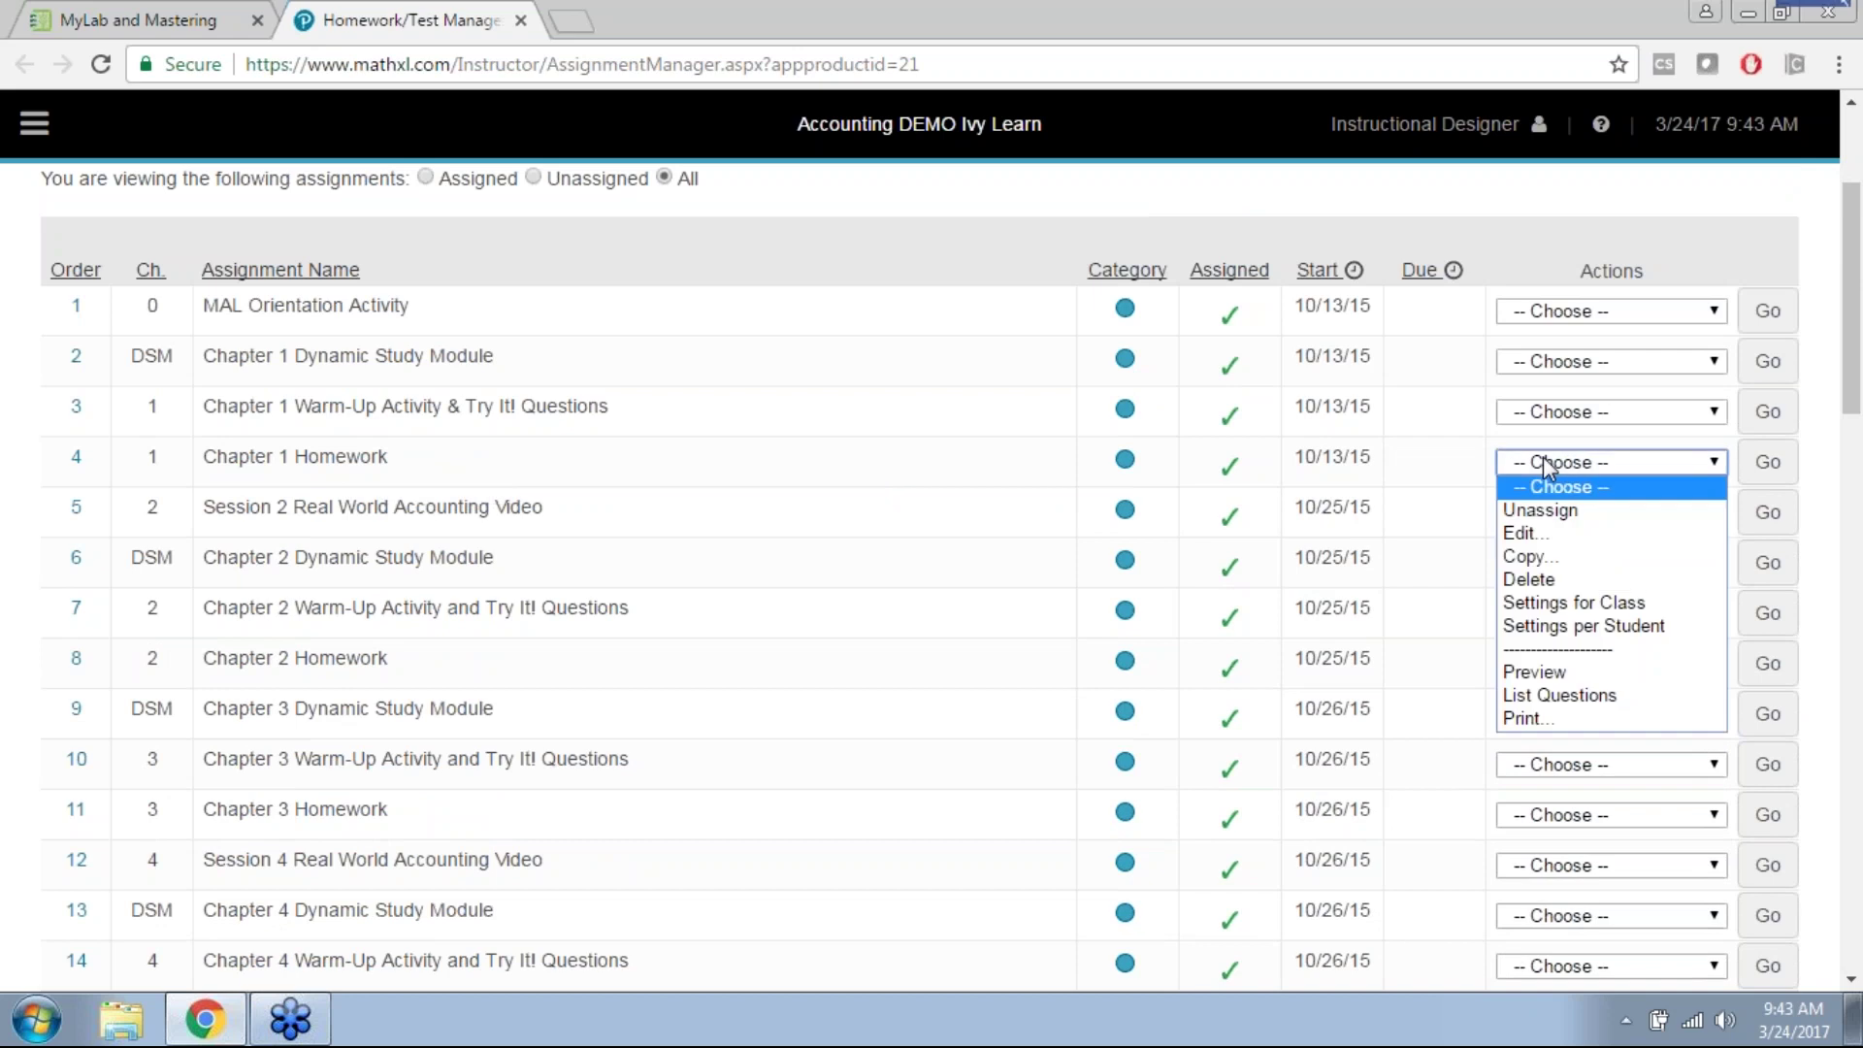
pyautogui.click(1548, 533)
pyautogui.click(1766, 466)
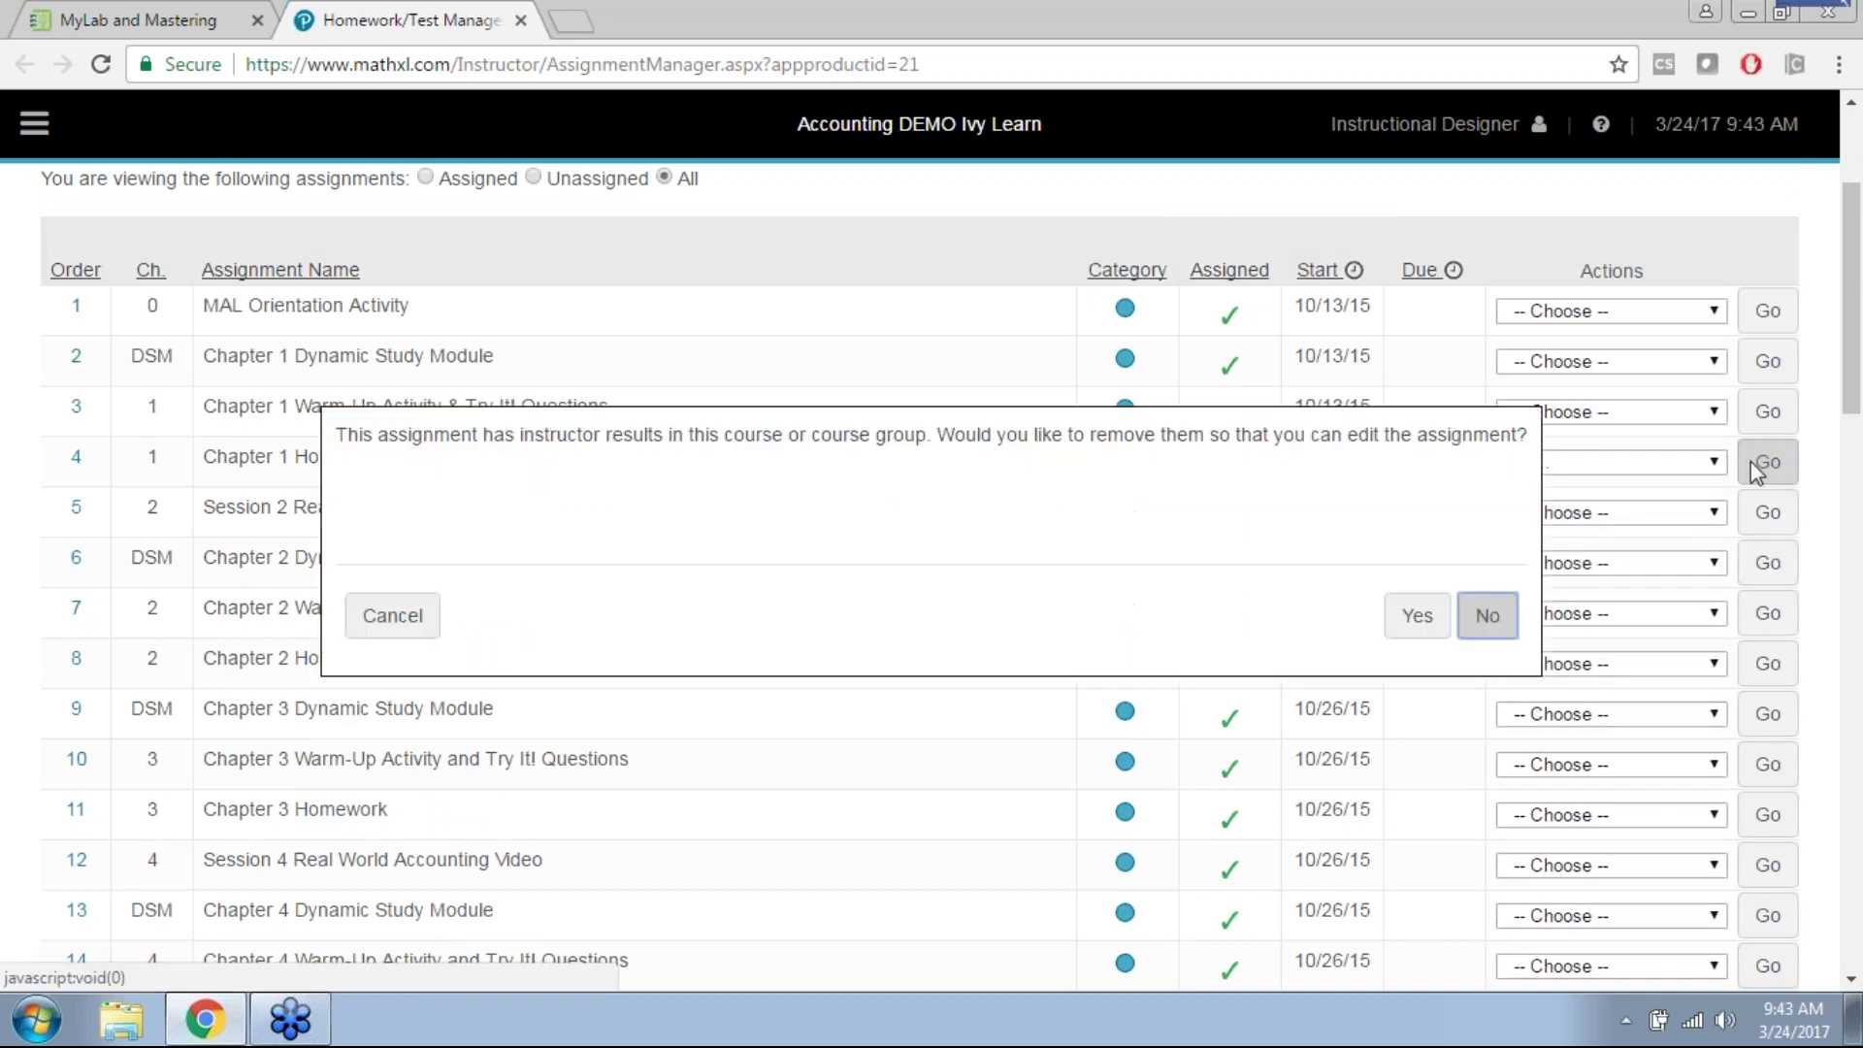
pyautogui.click(1488, 615)
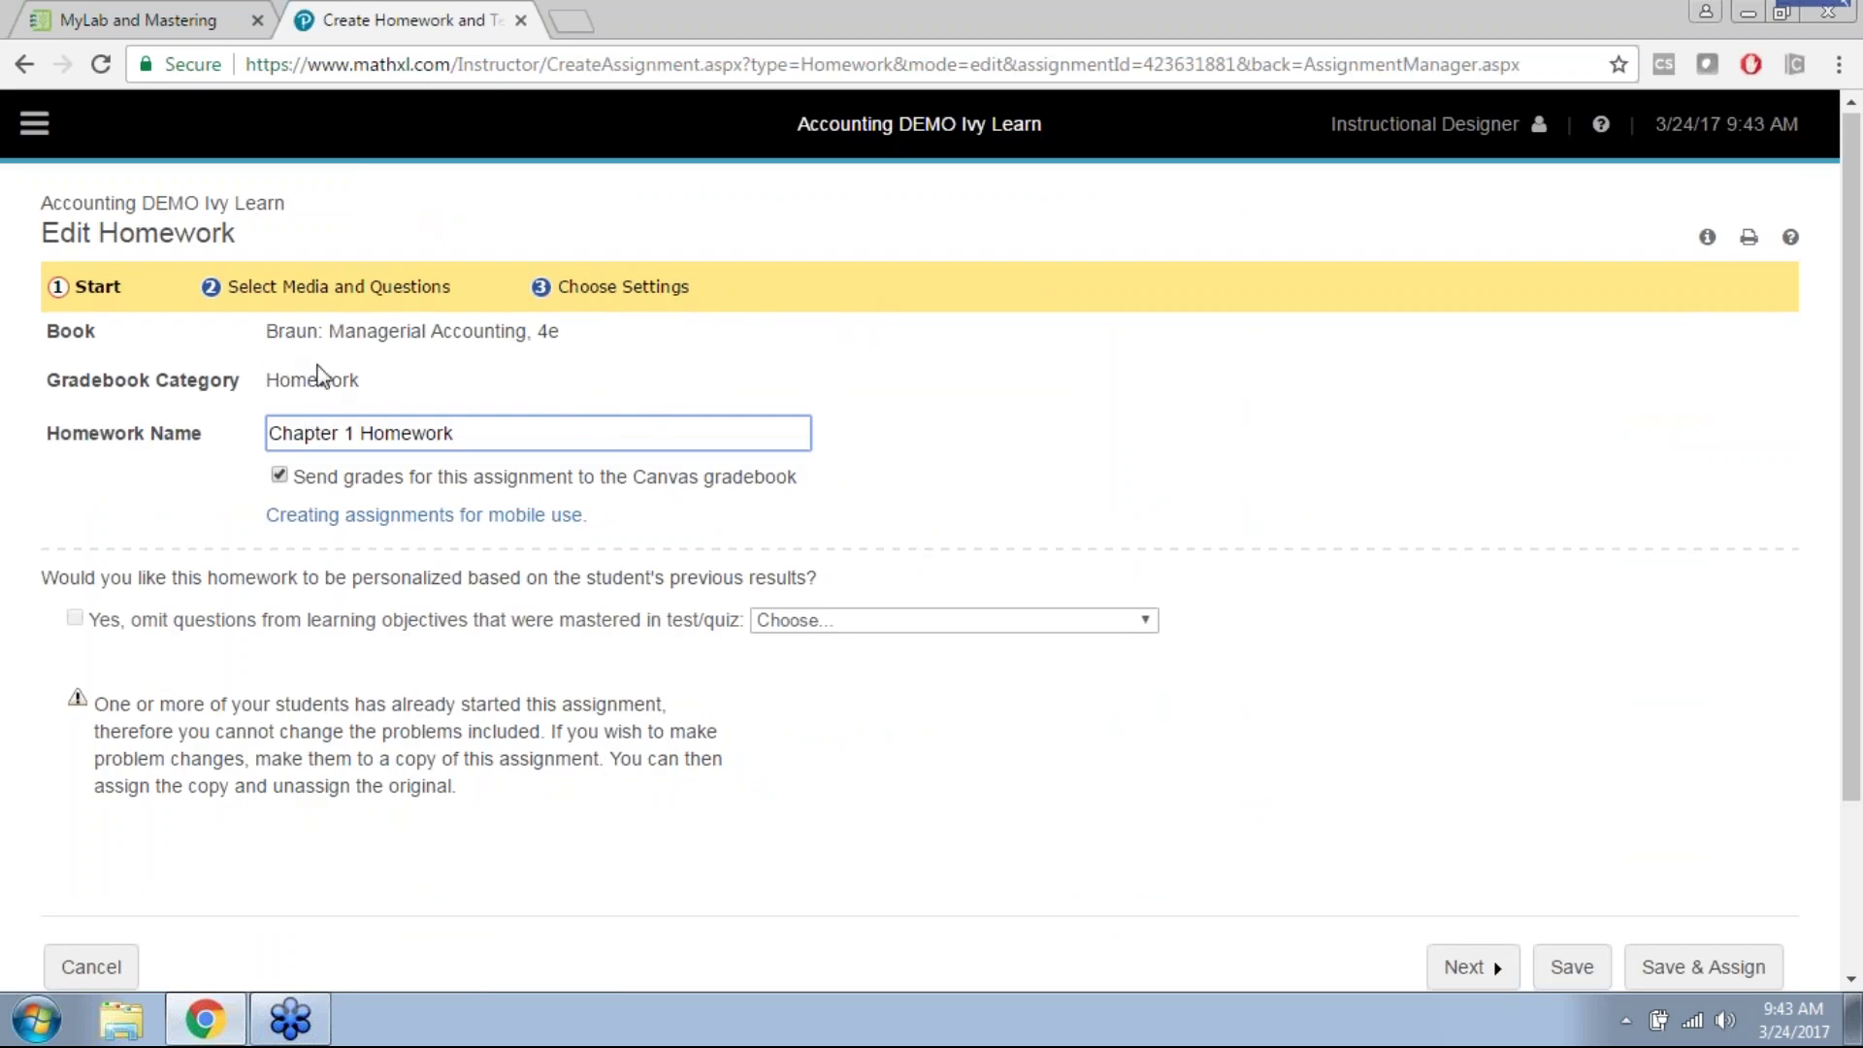
# Step: Highlight the Canvas gradebook grade-sync option and advance to the settings step
pyautogui.moveTo(372, 477); pyautogui.dragTo(819, 473)
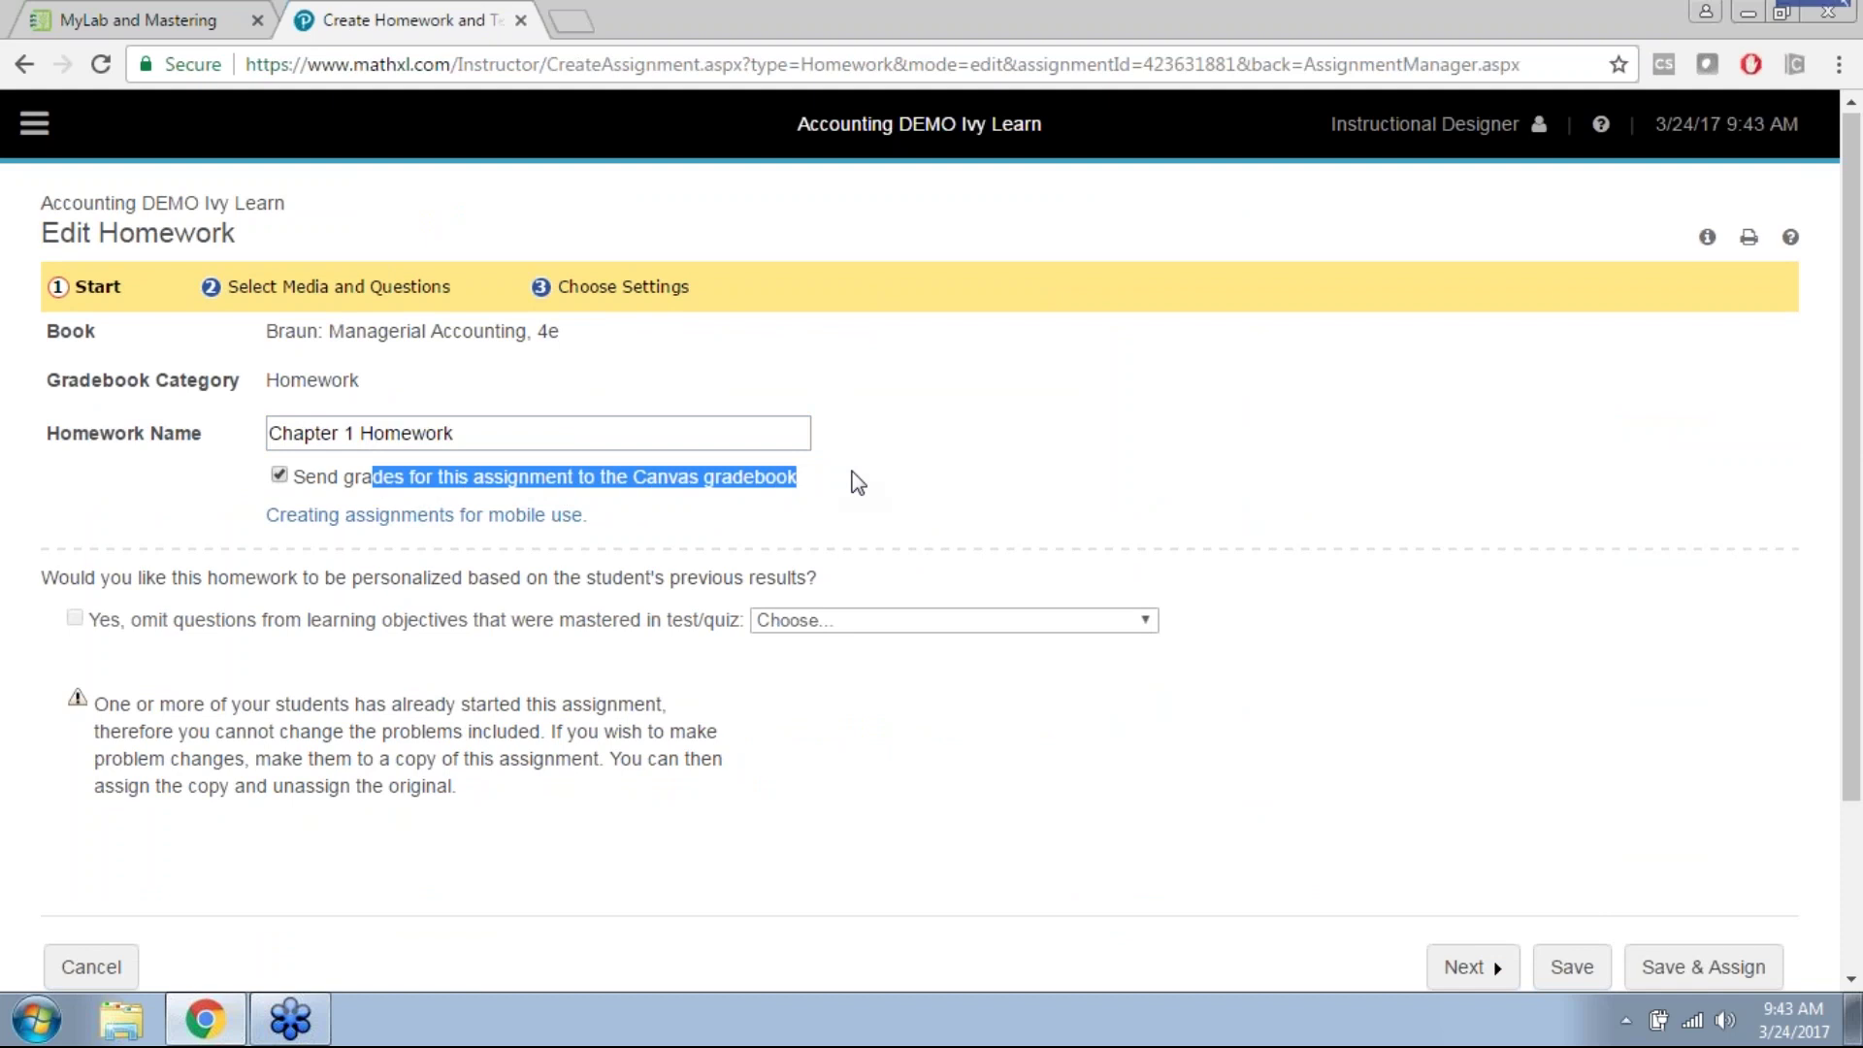
pyautogui.click(835, 485)
pyautogui.scroll(-1, 897, 489)
pyautogui.scroll(-1, 896, 487)
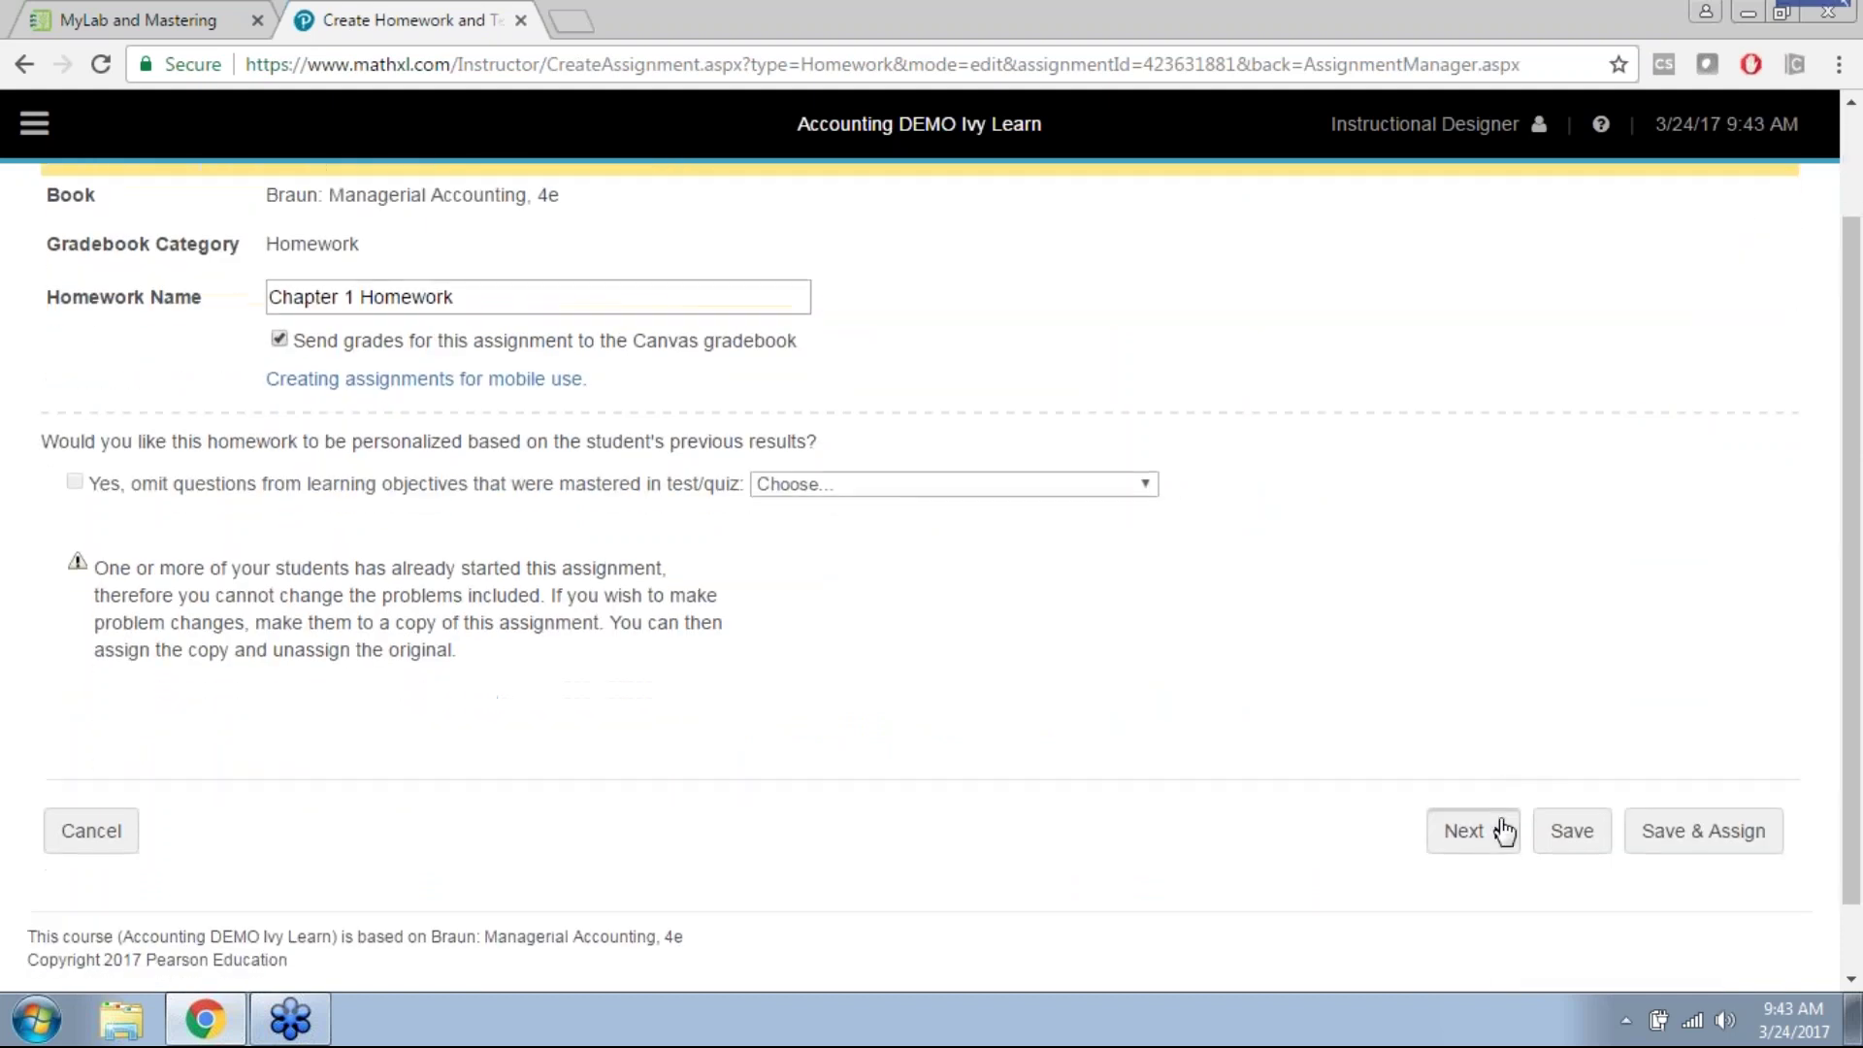
pyautogui.click(1468, 832)
pyautogui.scroll(-1, 557, 367)
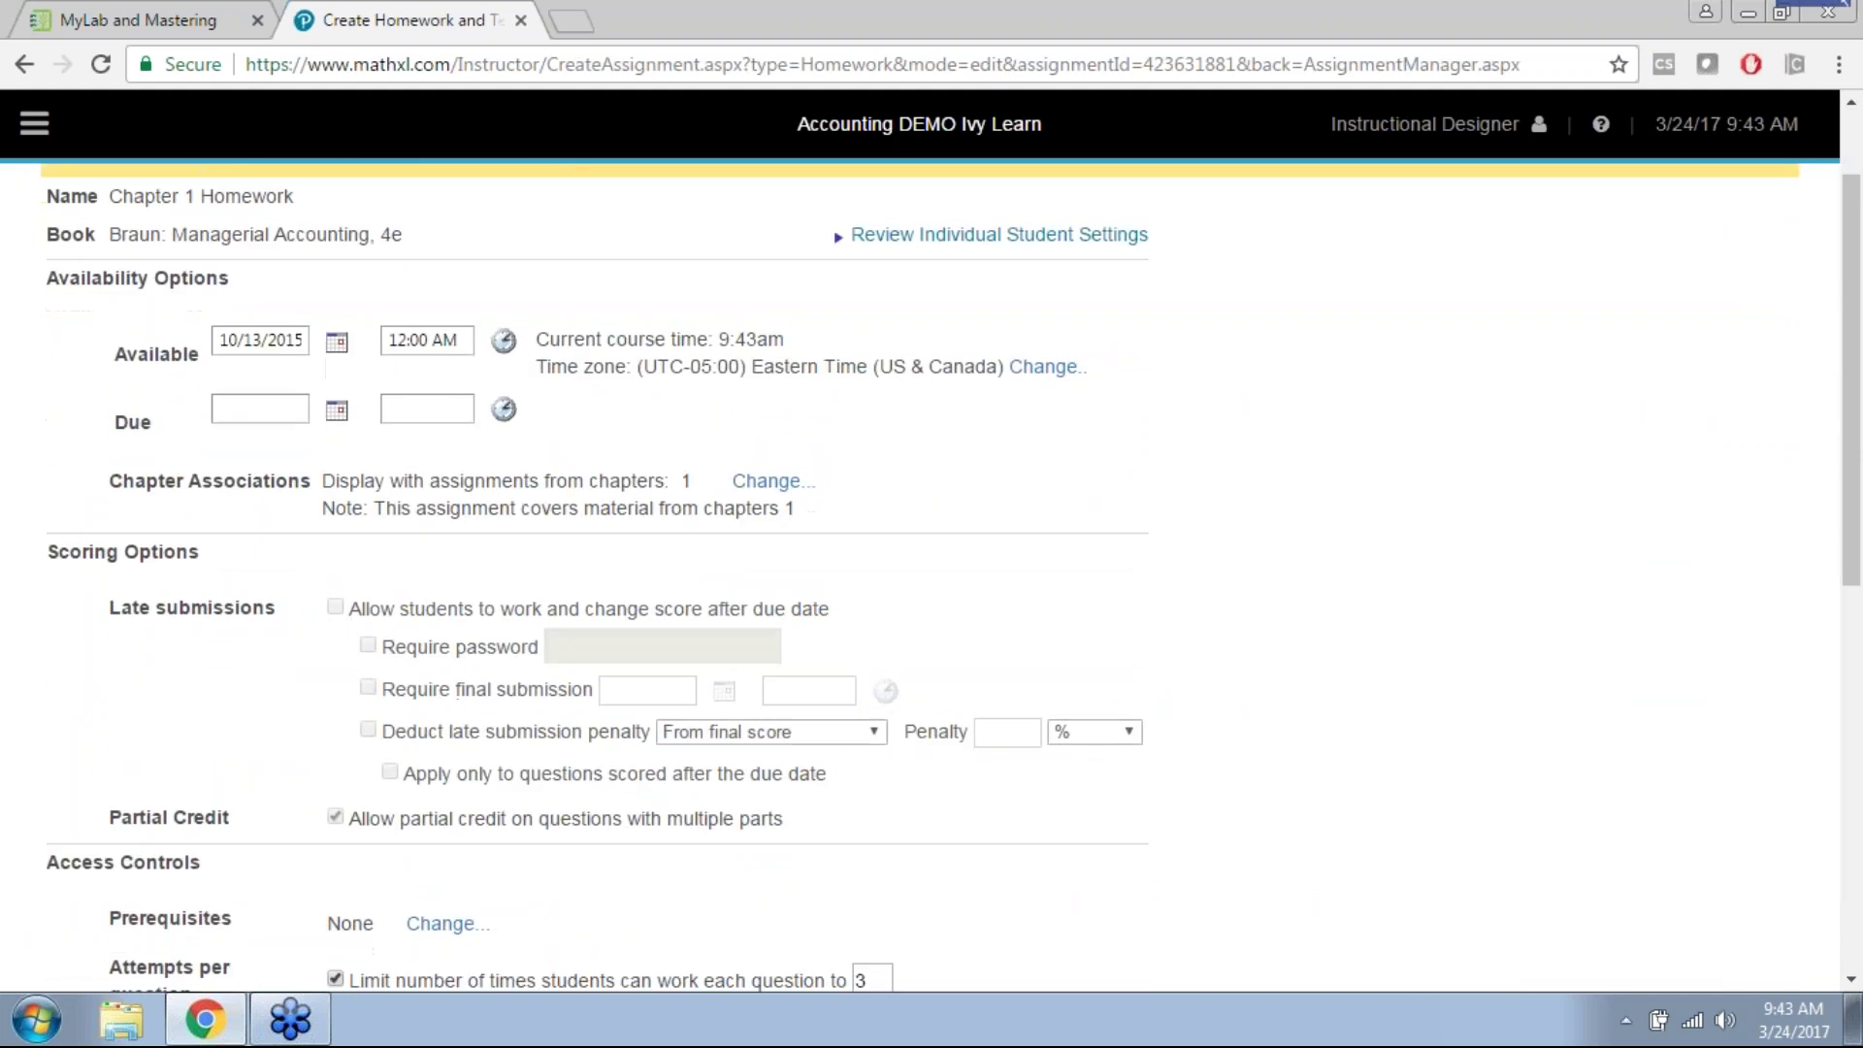
pyautogui.scroll(1, 150, 287)
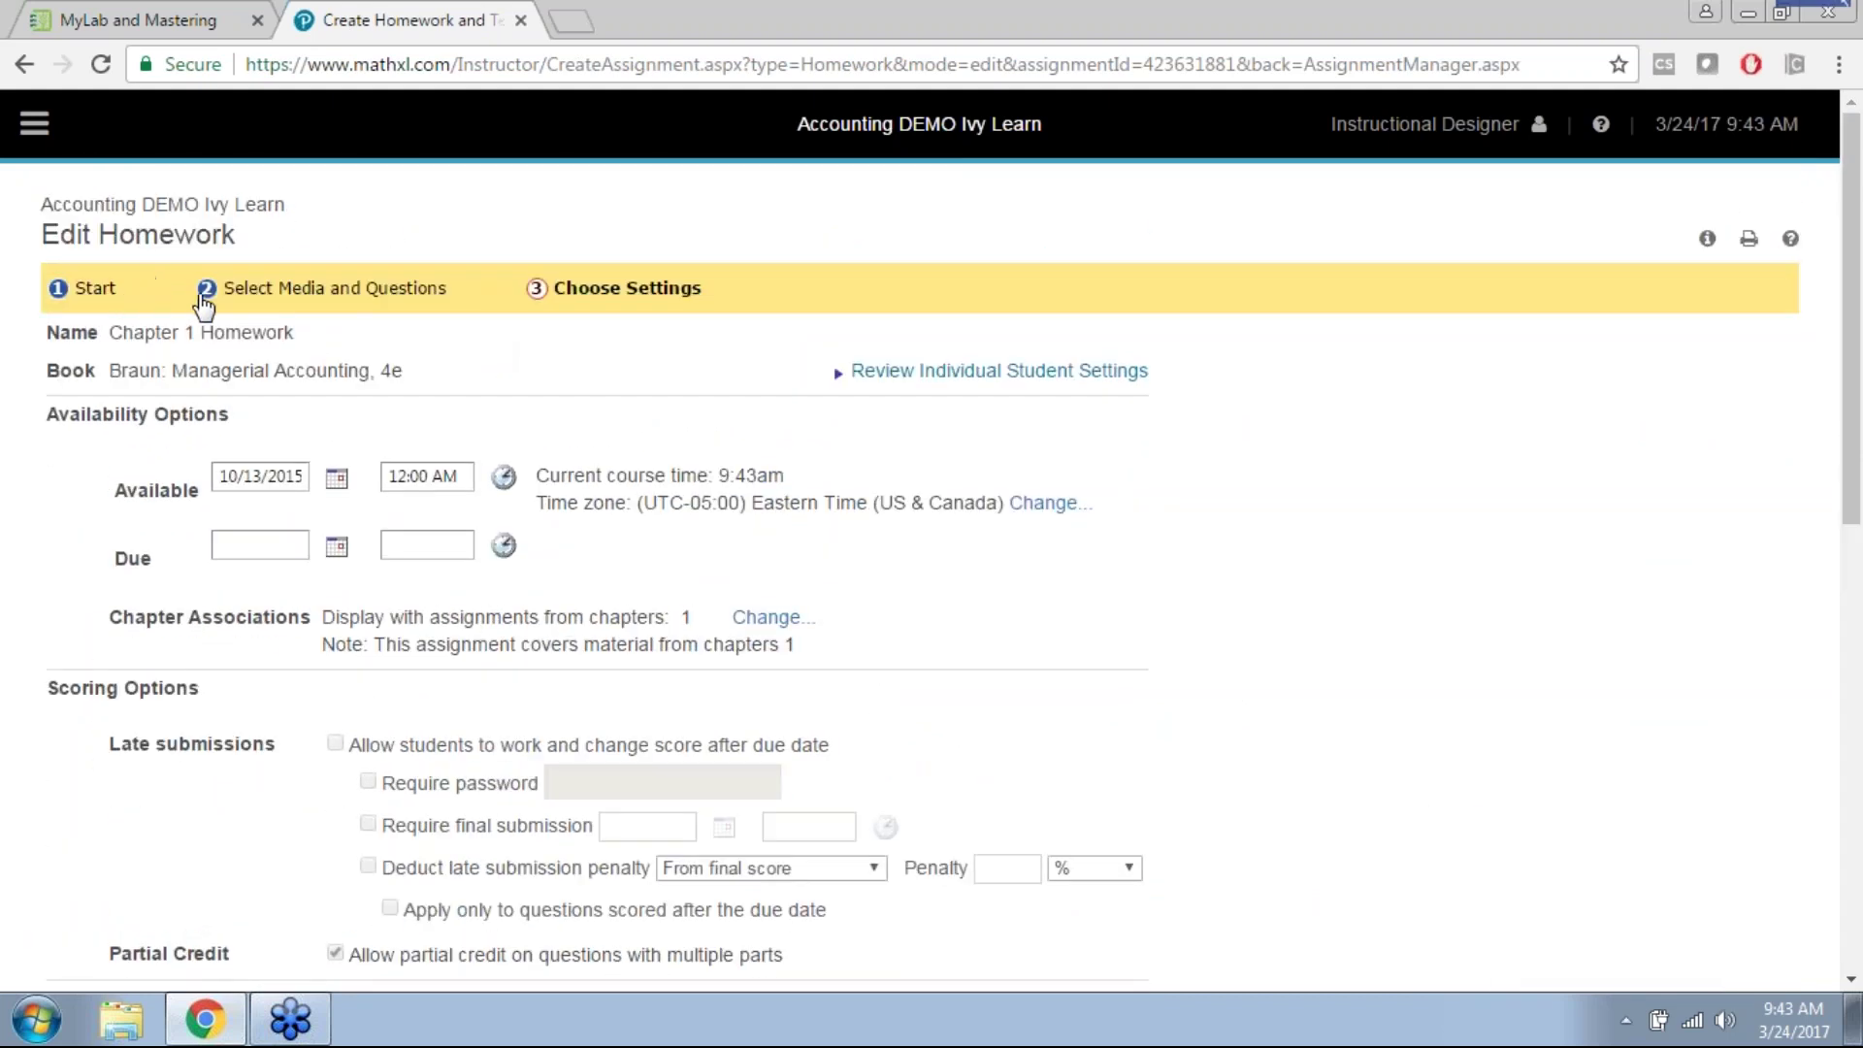
# Step: Return to the Start step, cancel the edit and leave without saving
pyautogui.click(85, 288)
pyautogui.scroll(-2, 680, 504)
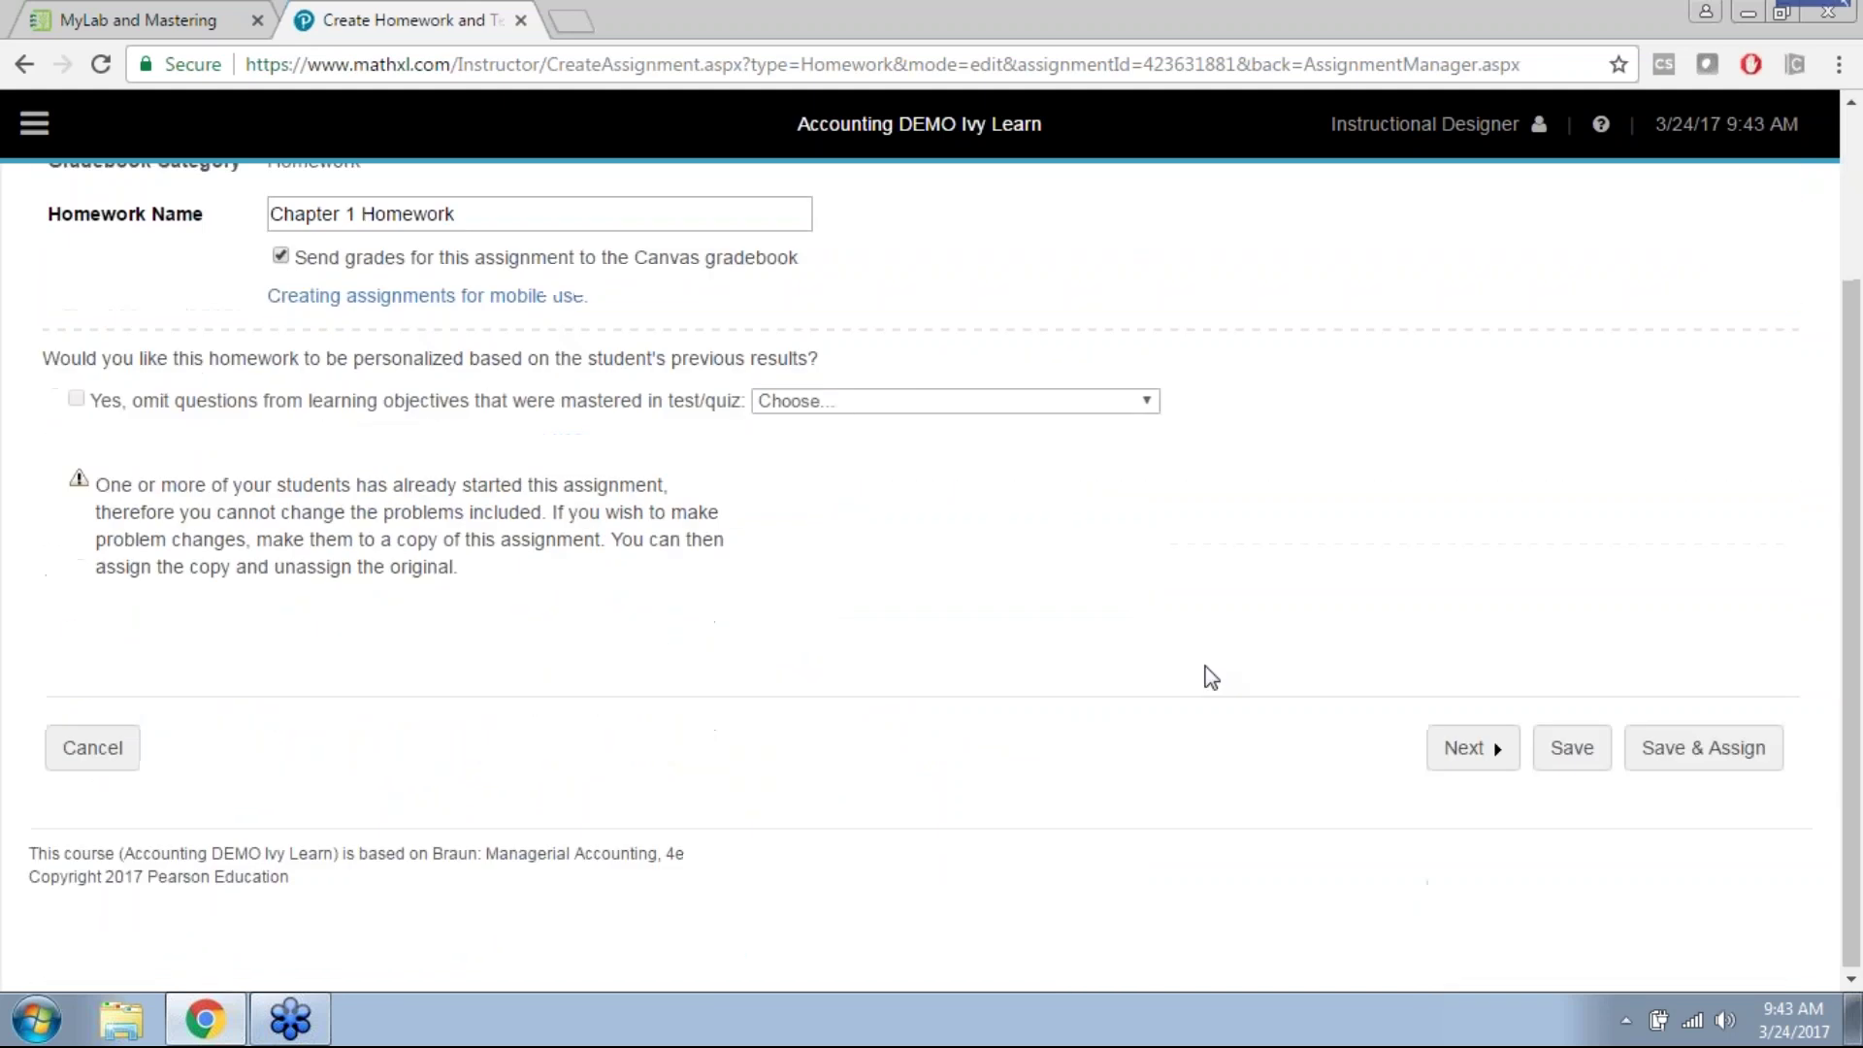
pyautogui.click(92, 749)
pyautogui.click(1033, 221)
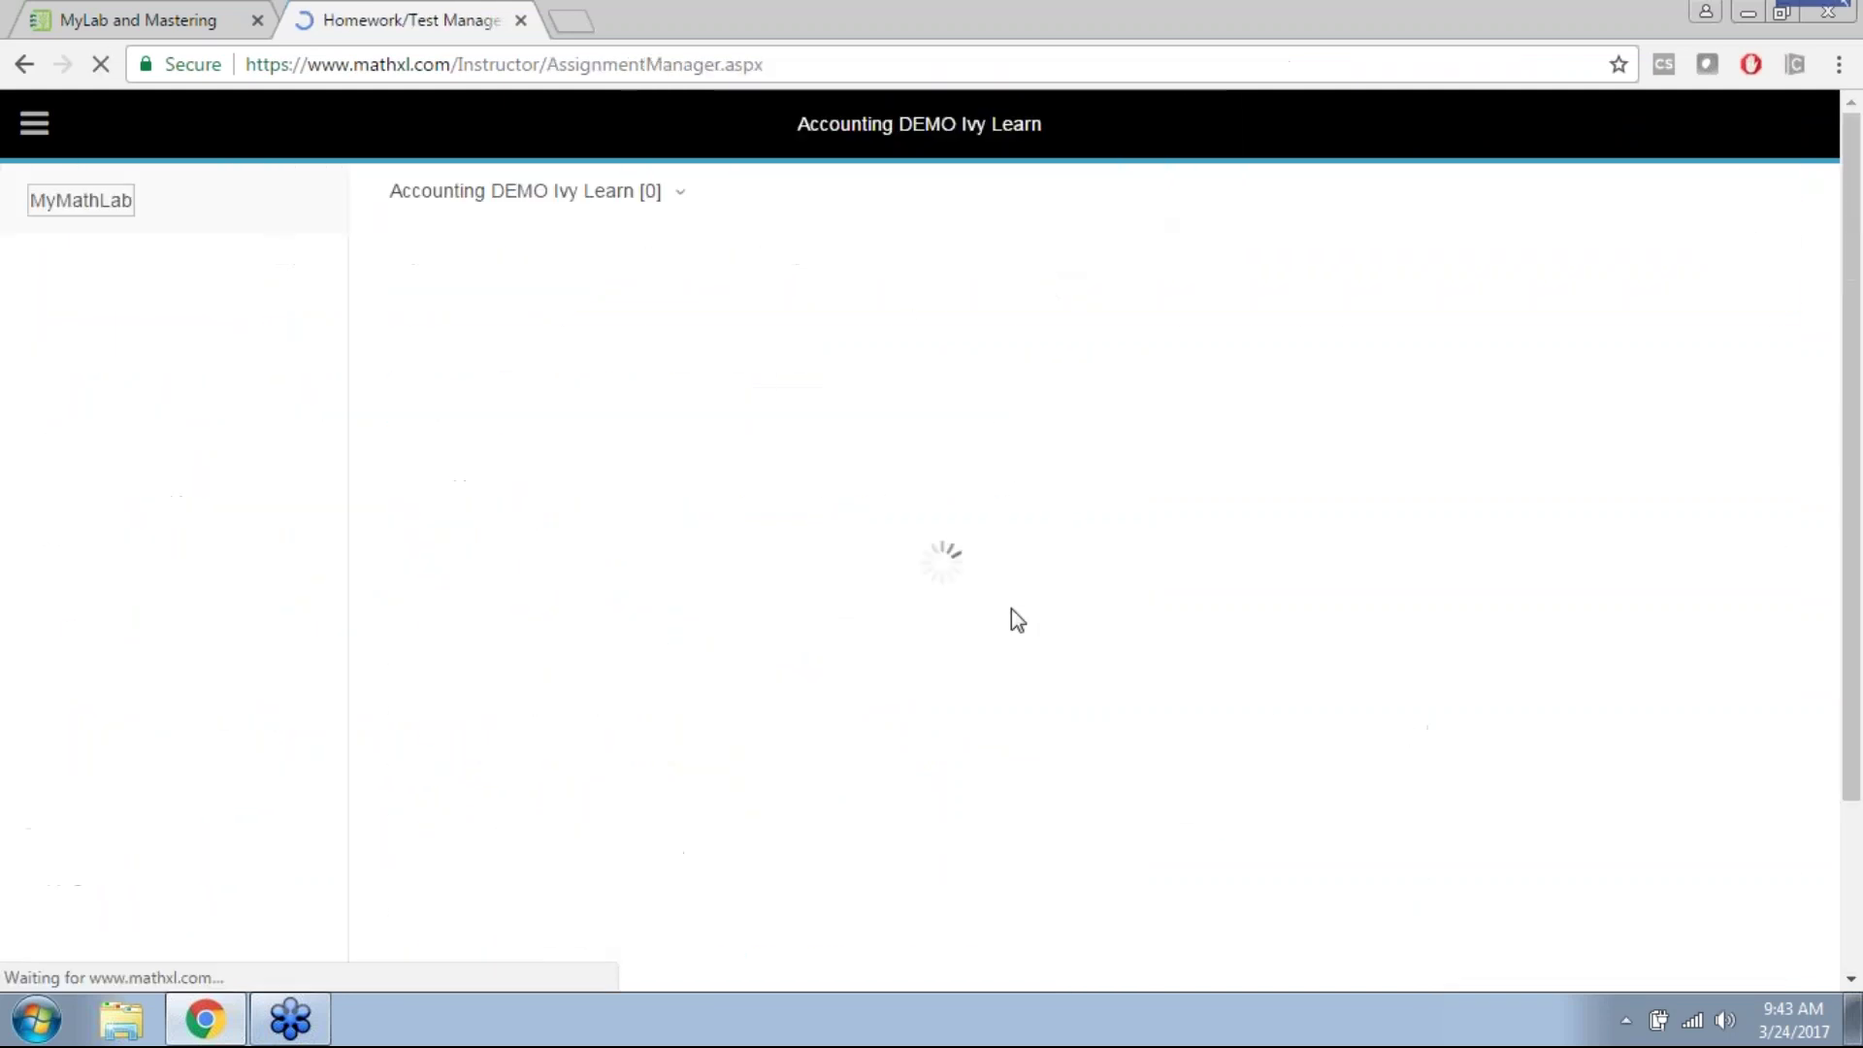
# Step: Open Chapter 4 Homework for editing and move to question selection
pyautogui.scroll(-7, 282, 644)
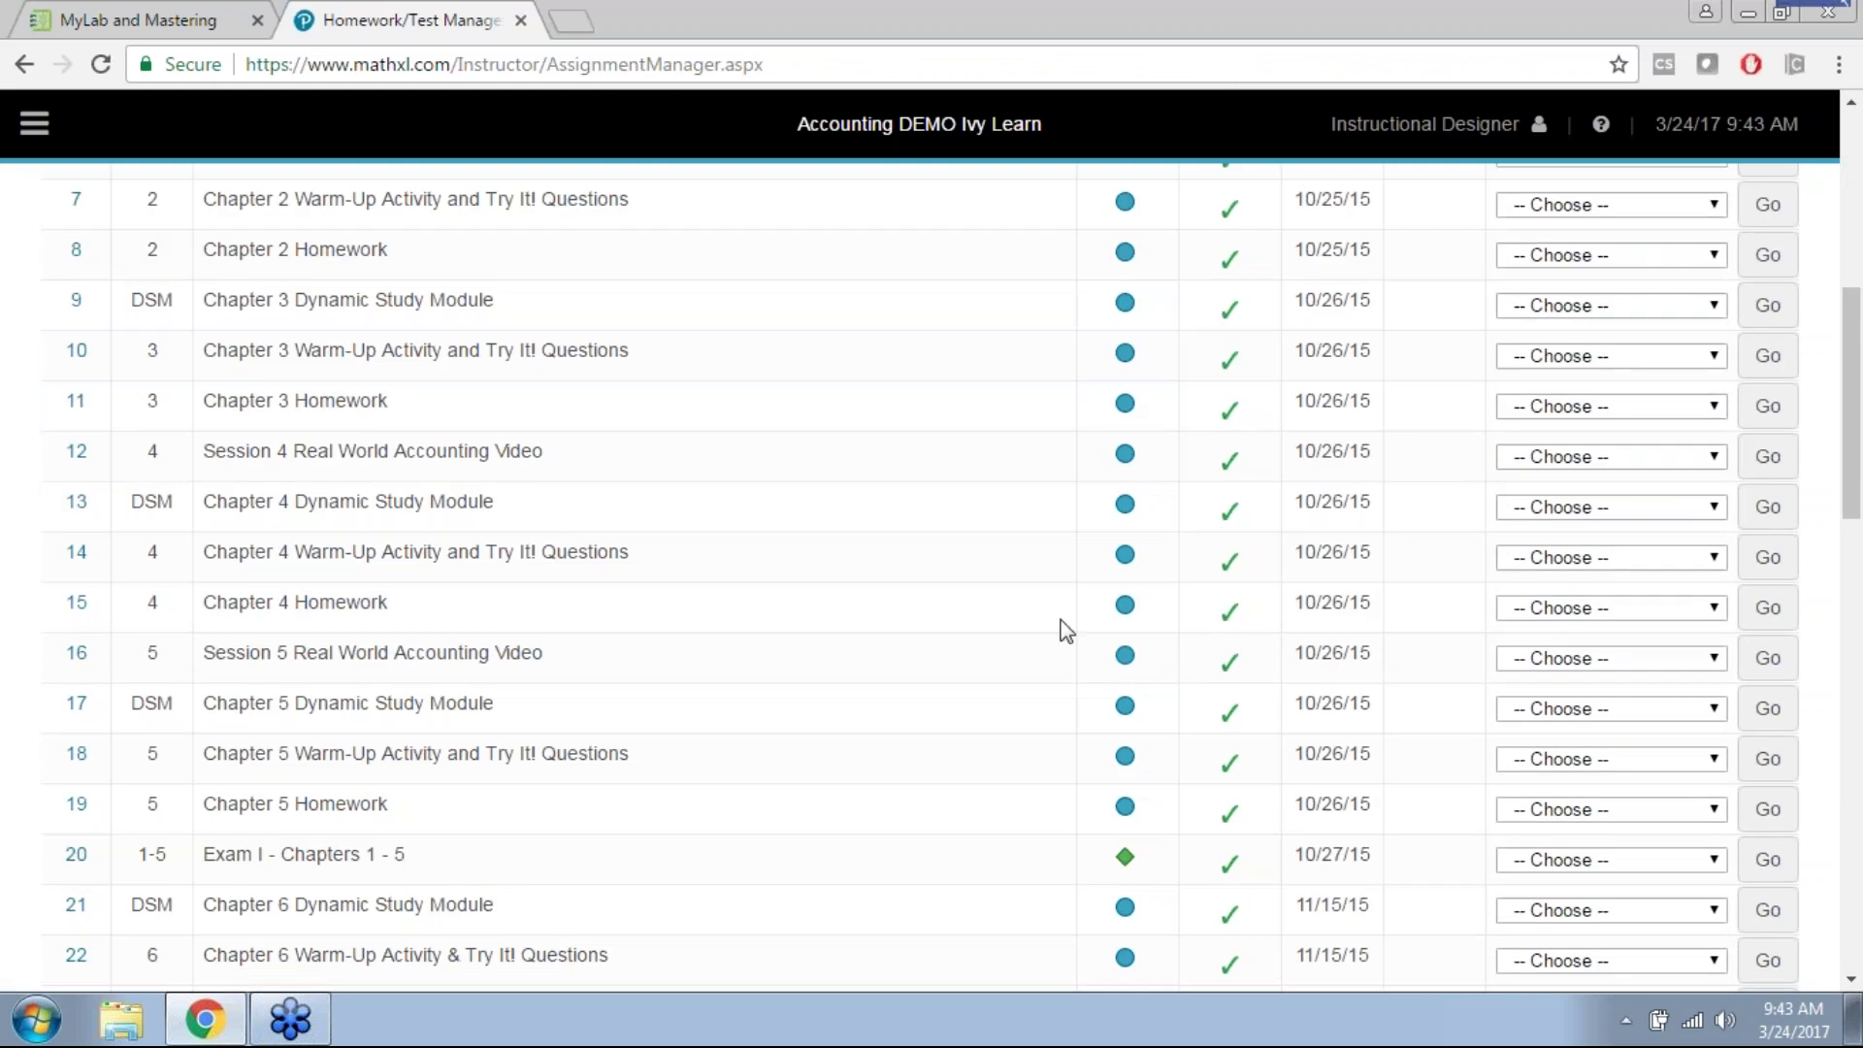
pyautogui.click(1603, 619)
pyautogui.click(1586, 671)
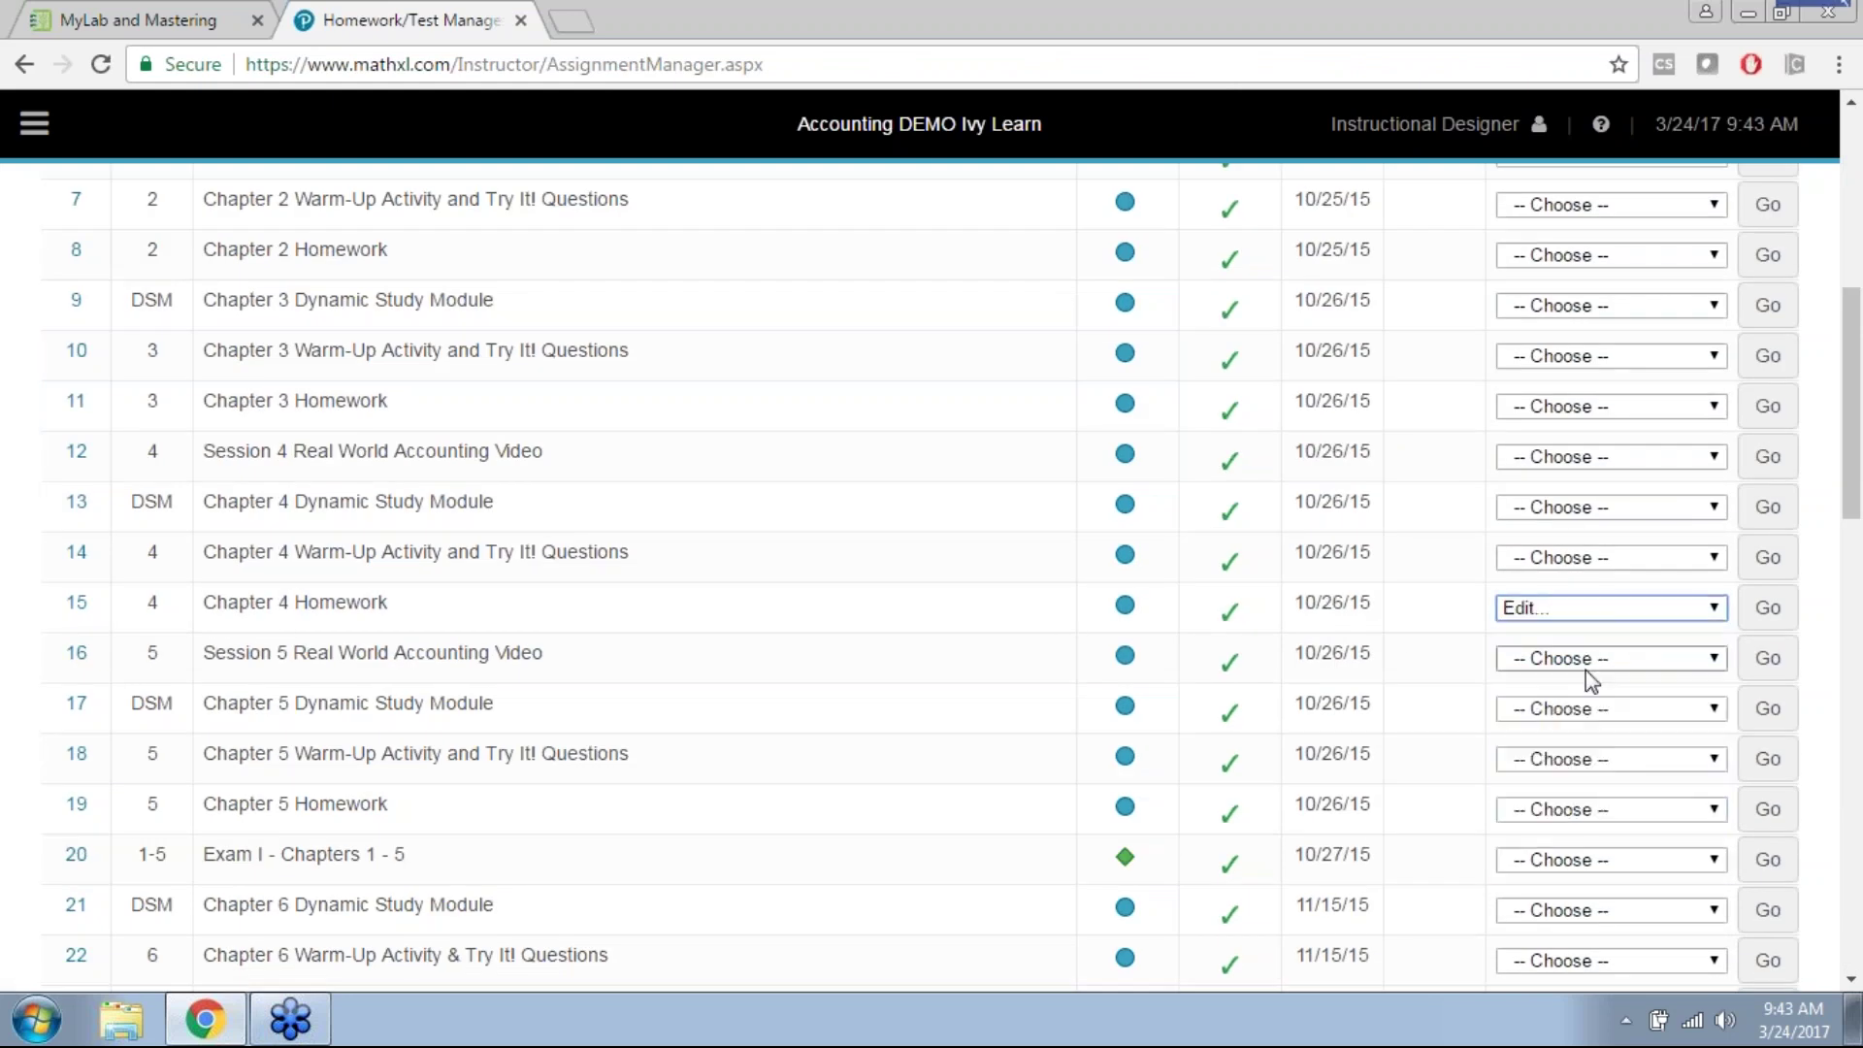
pyautogui.click(1761, 621)
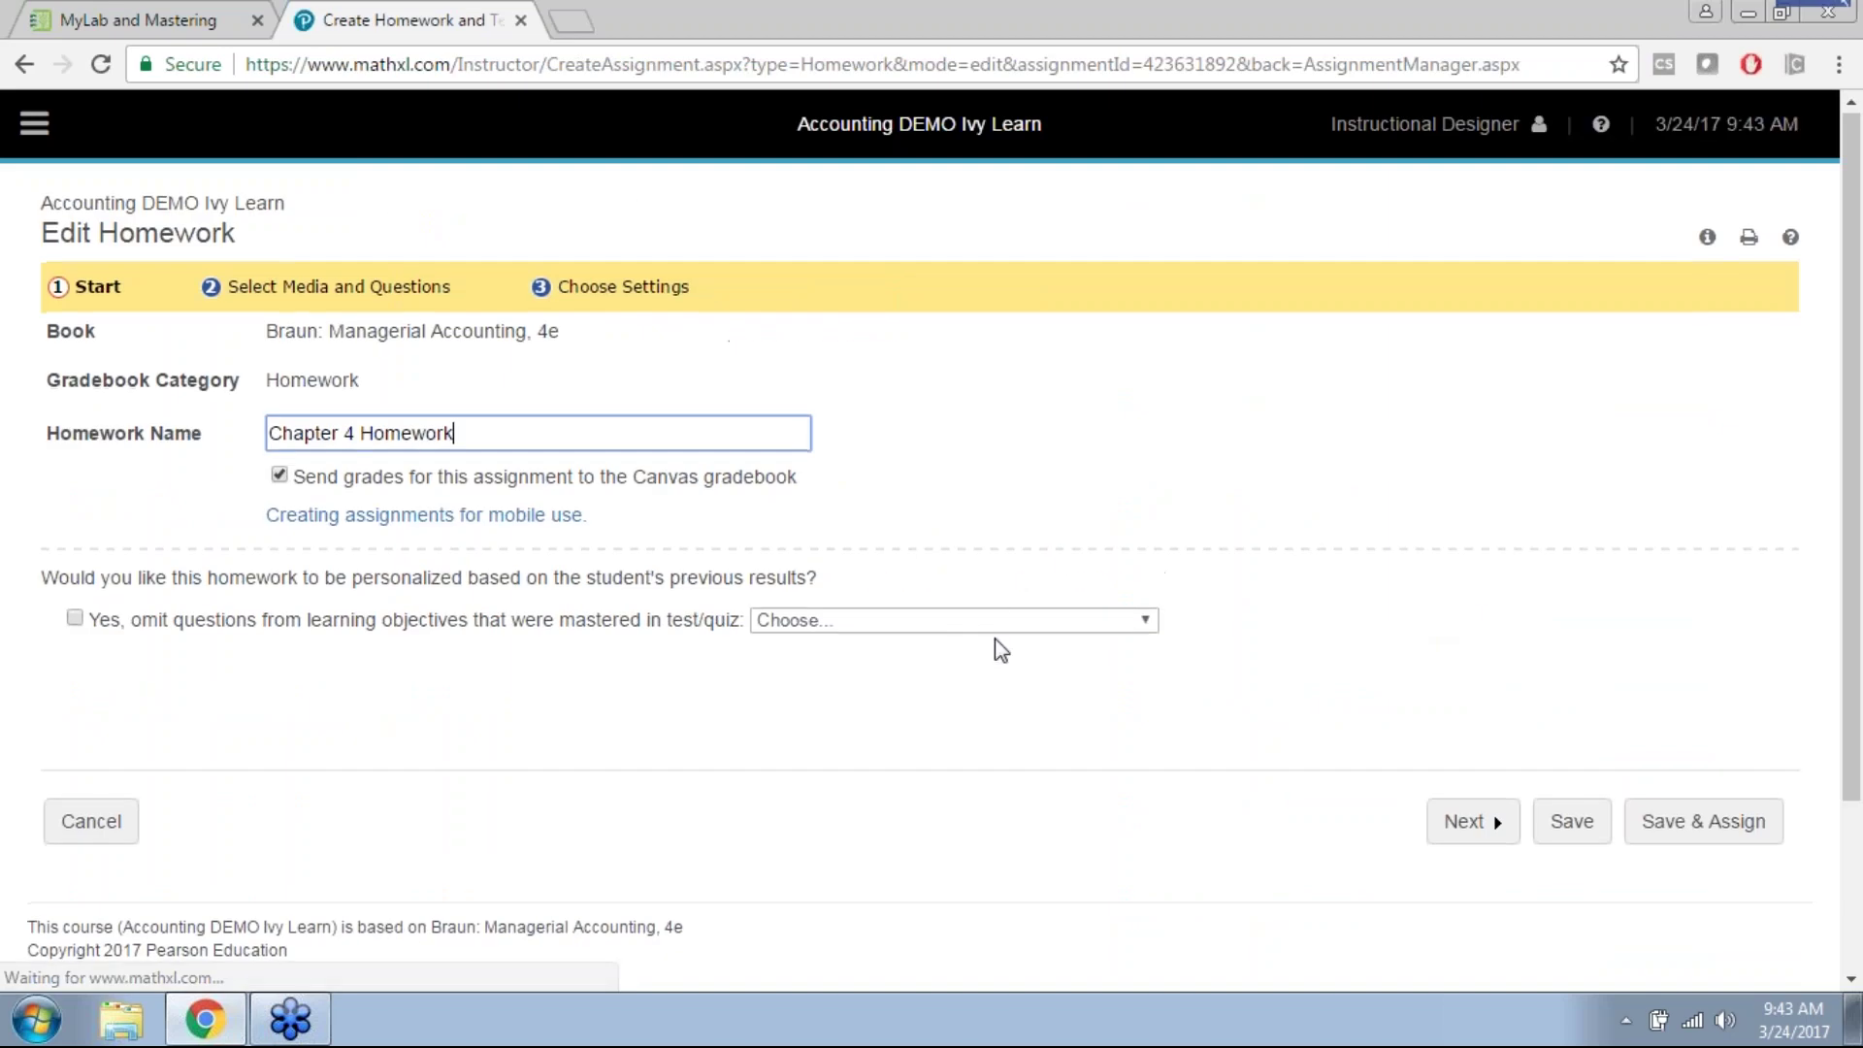
pyautogui.click(1470, 822)
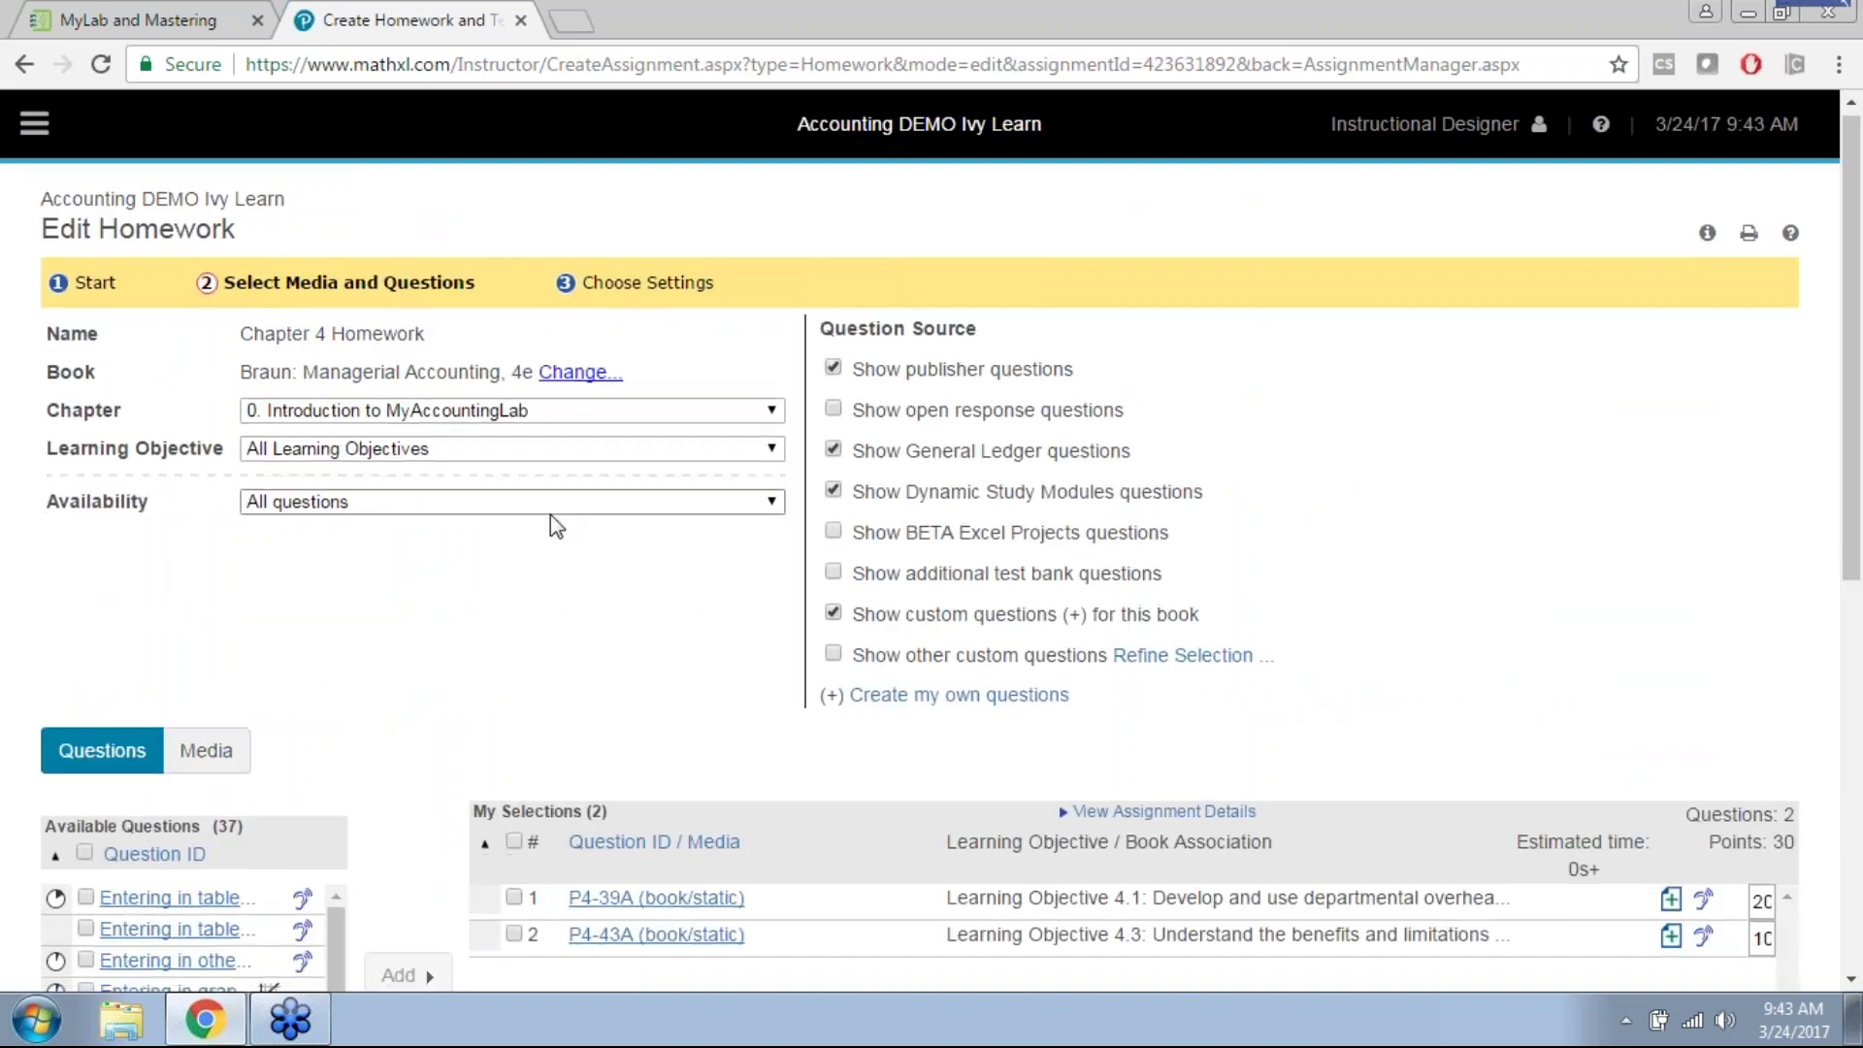
pyautogui.scroll(-3, 550, 519)
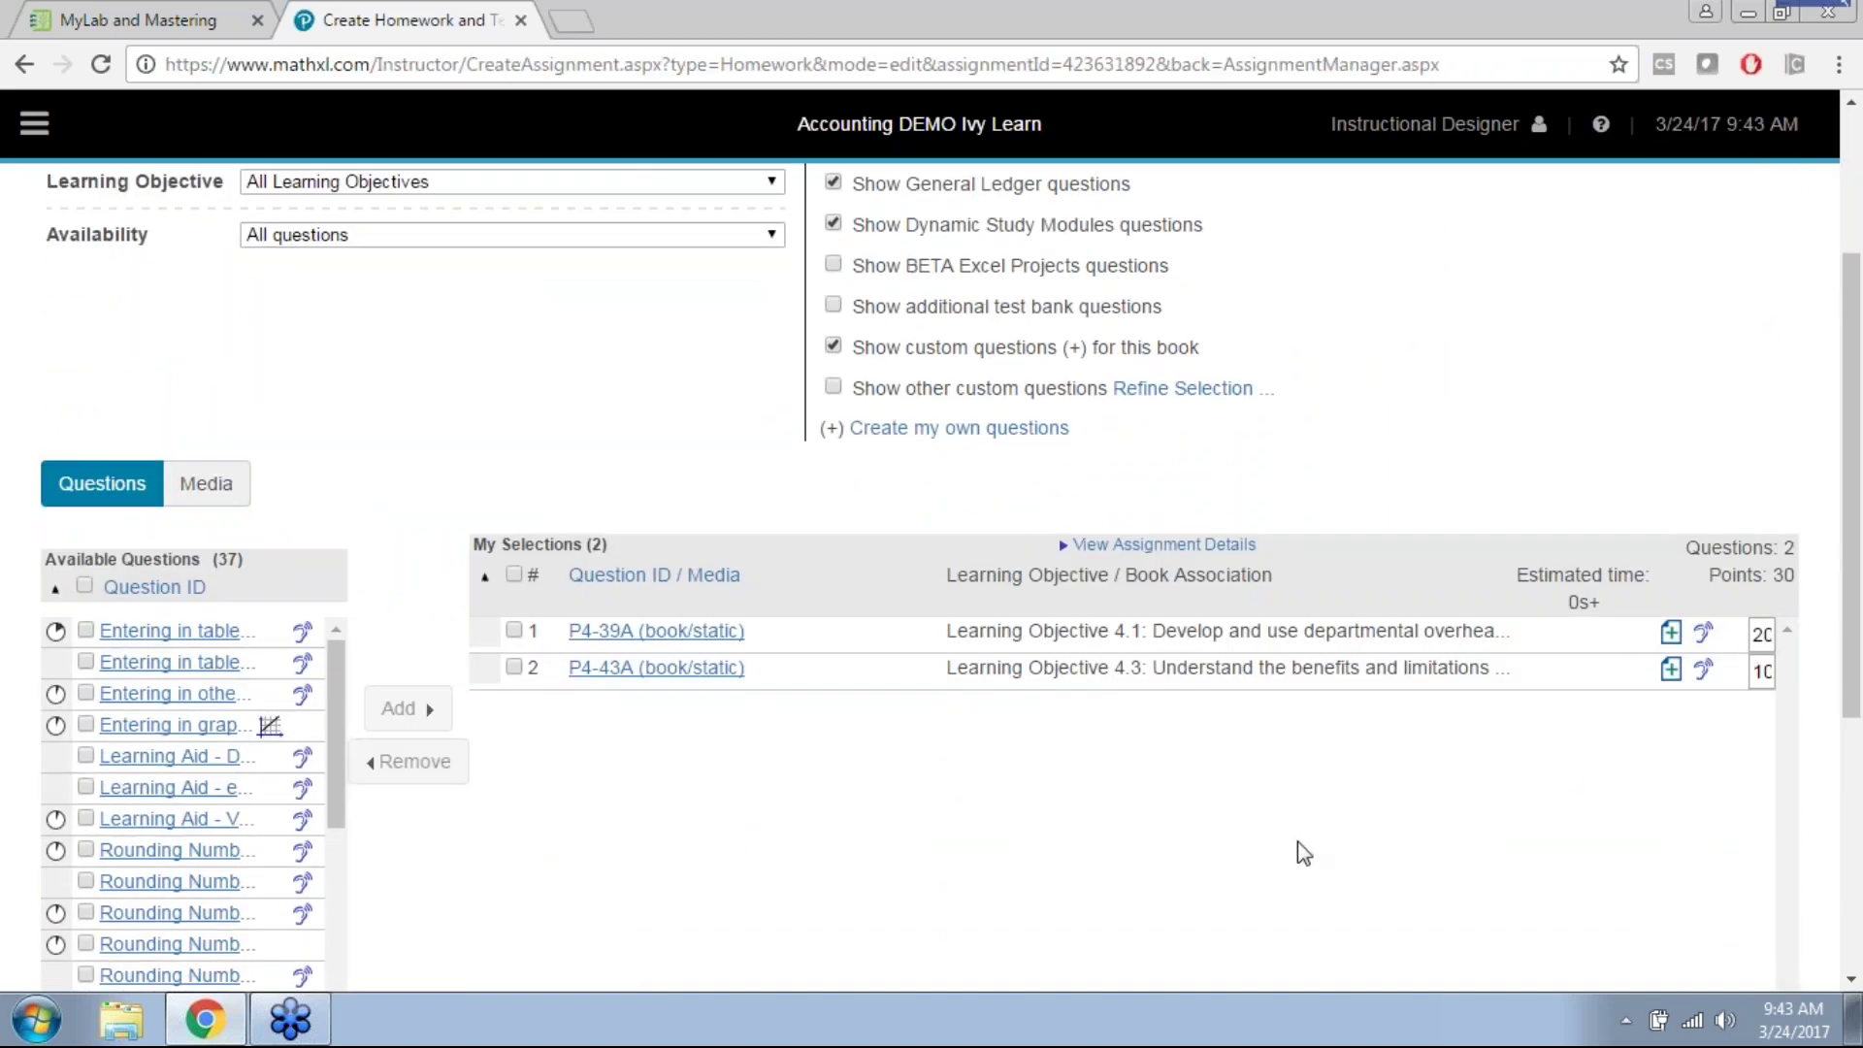
pyautogui.scroll(-2, 1605, 677)
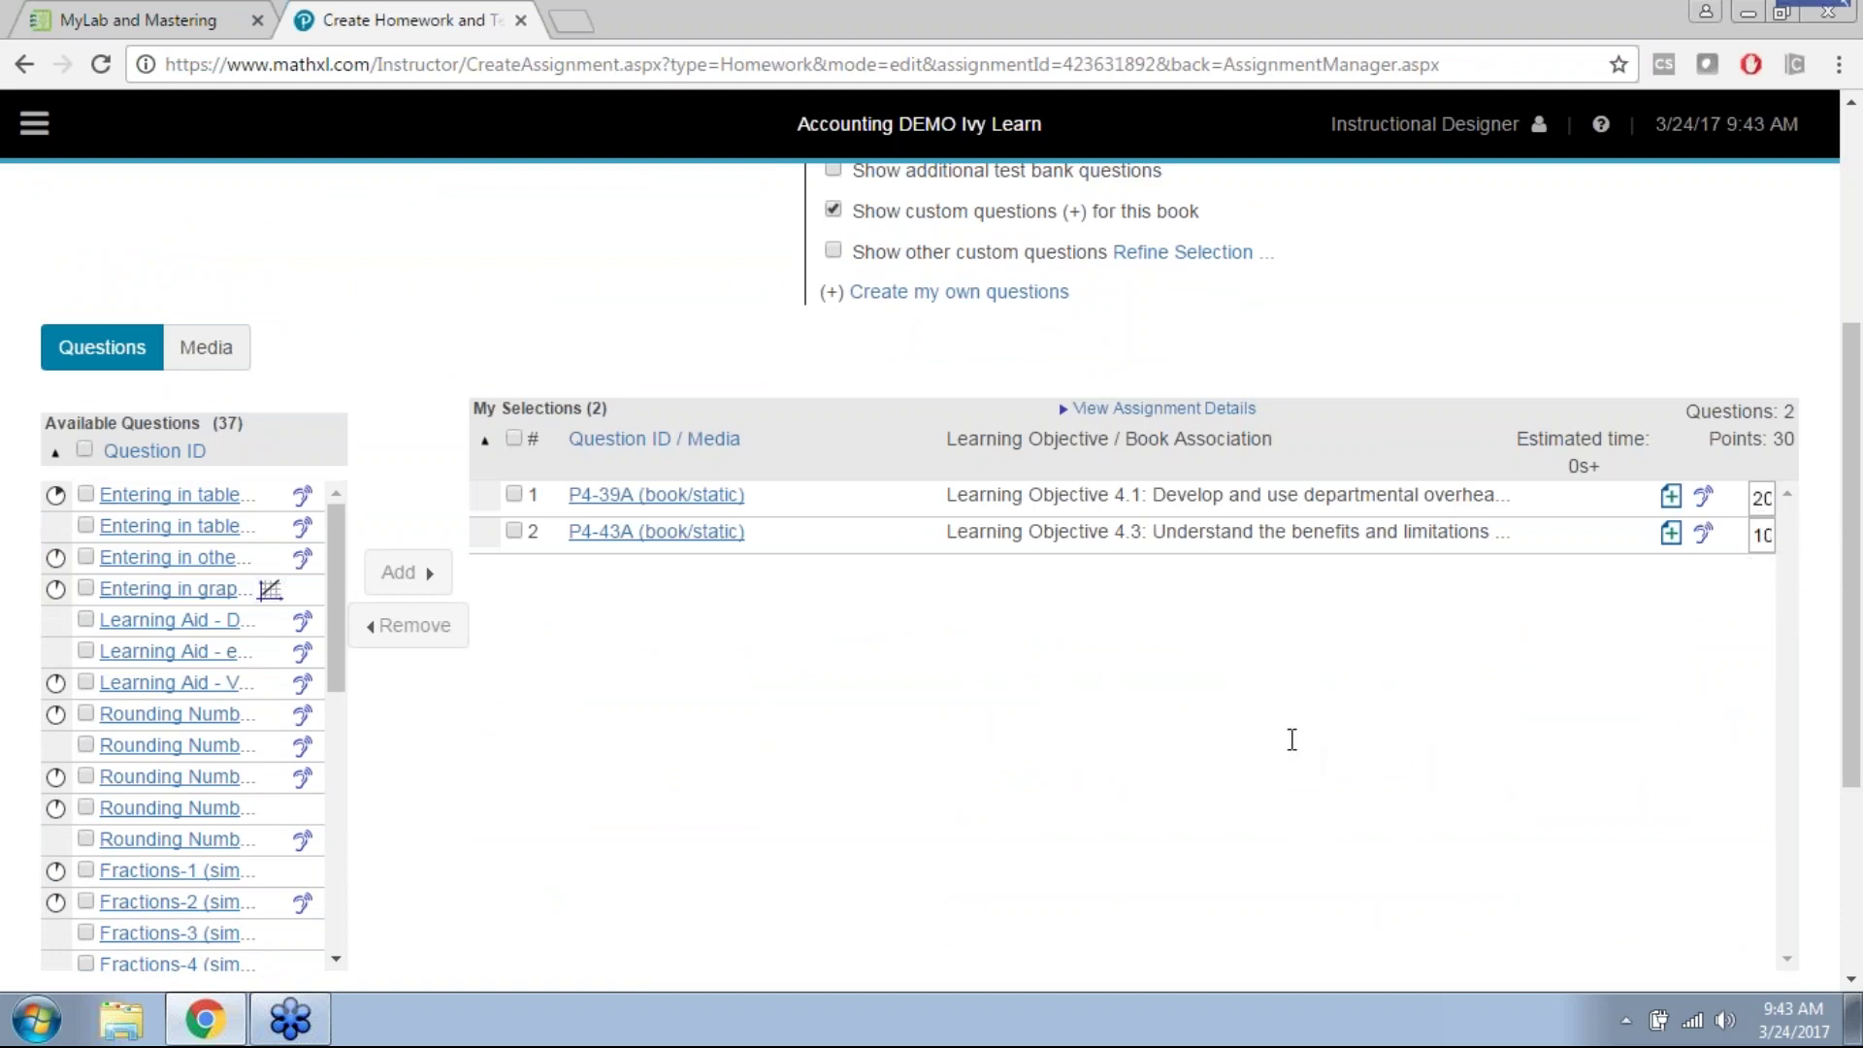
# Step: Set P4-39A and P4-43A to 50 points each, totalling 100
pyautogui.click(1765, 498)
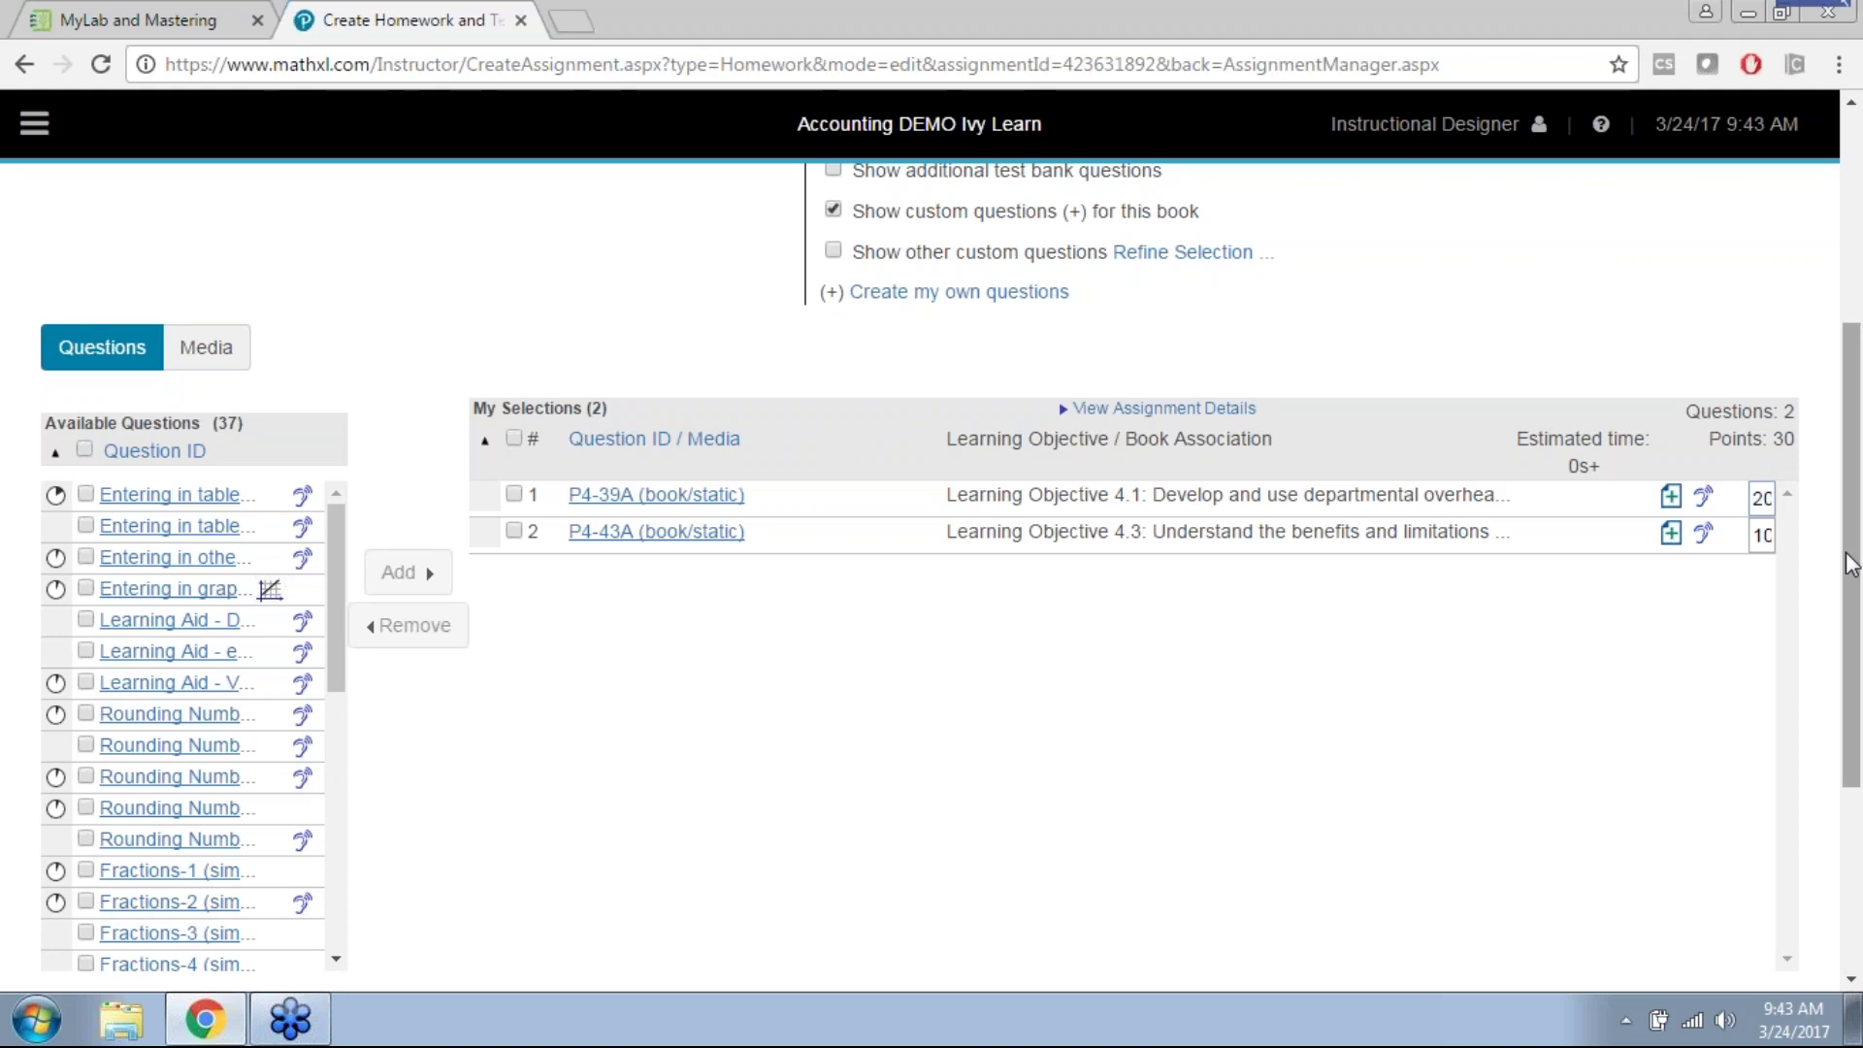
pyautogui.press('BackSpace')
pyautogui.write('5')
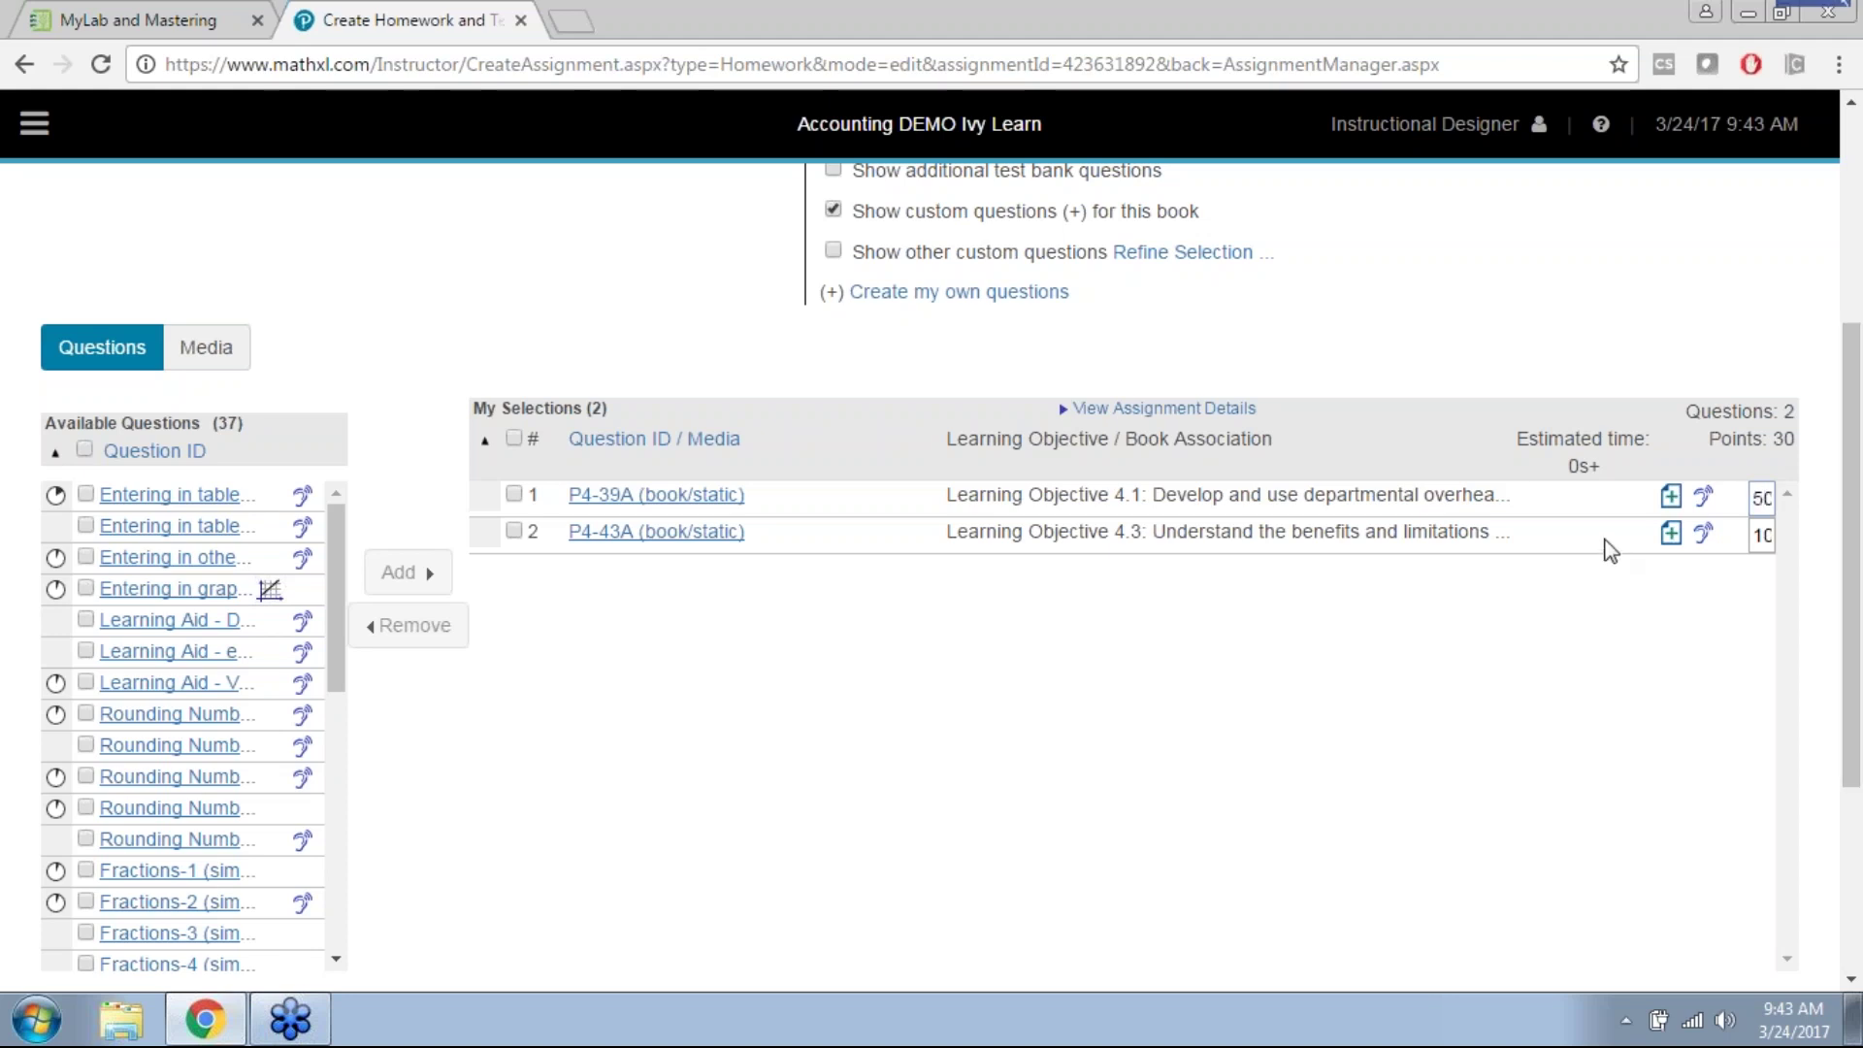
pyautogui.click(1772, 535)
pyautogui.press('Delete')
pyautogui.write('5')
pyautogui.click(1424, 846)
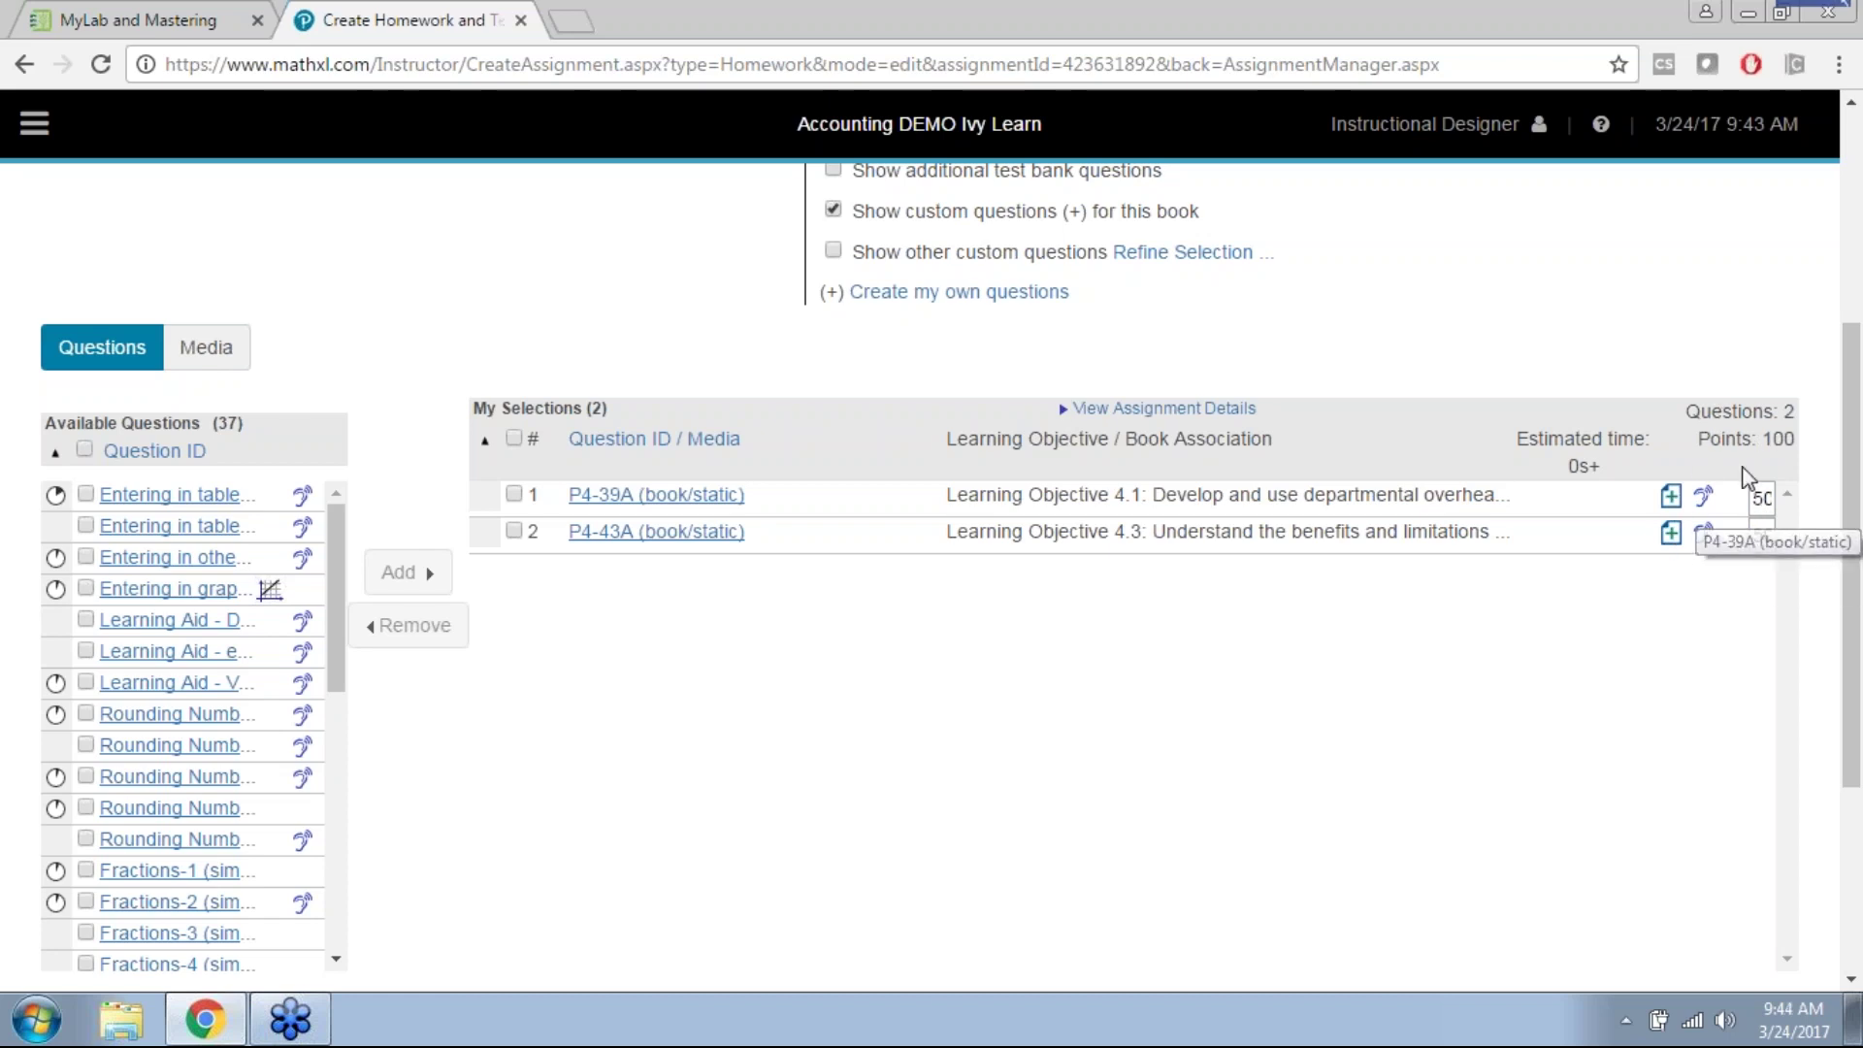
pyautogui.scroll(-4, 1707, 495)
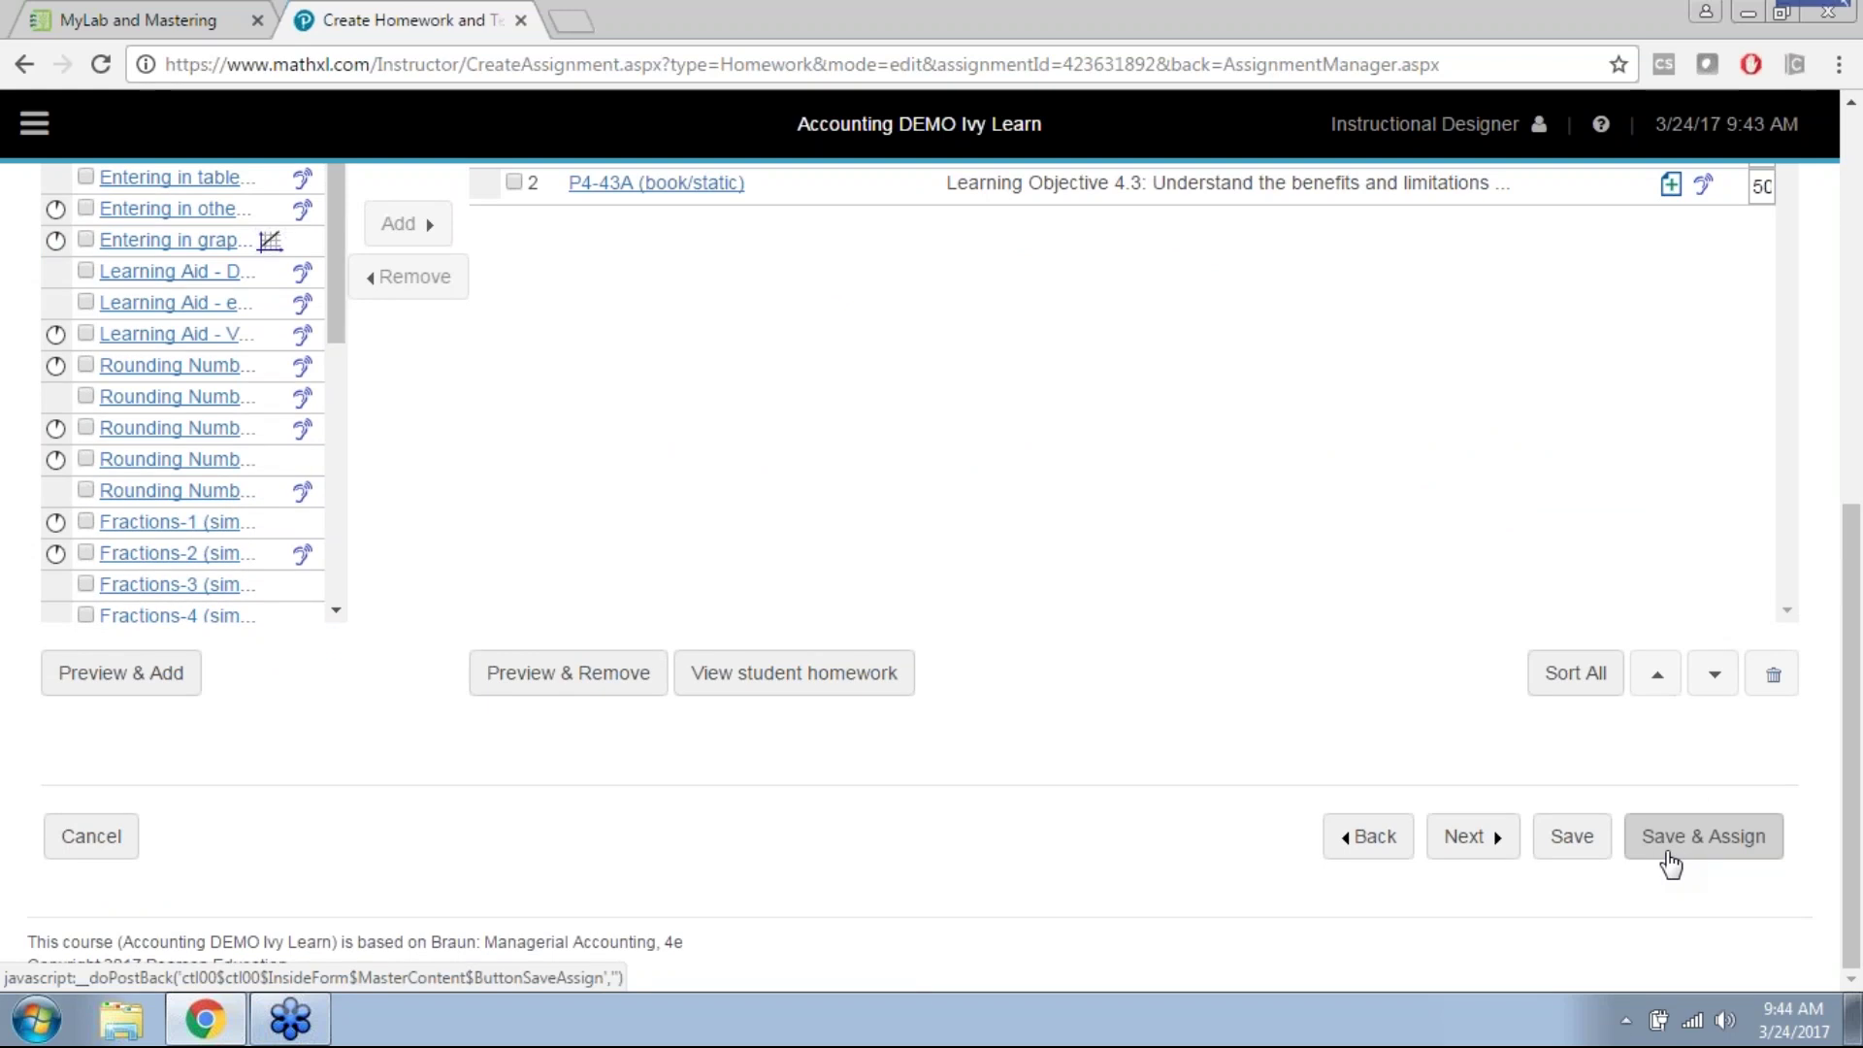
pyautogui.click(1465, 846)
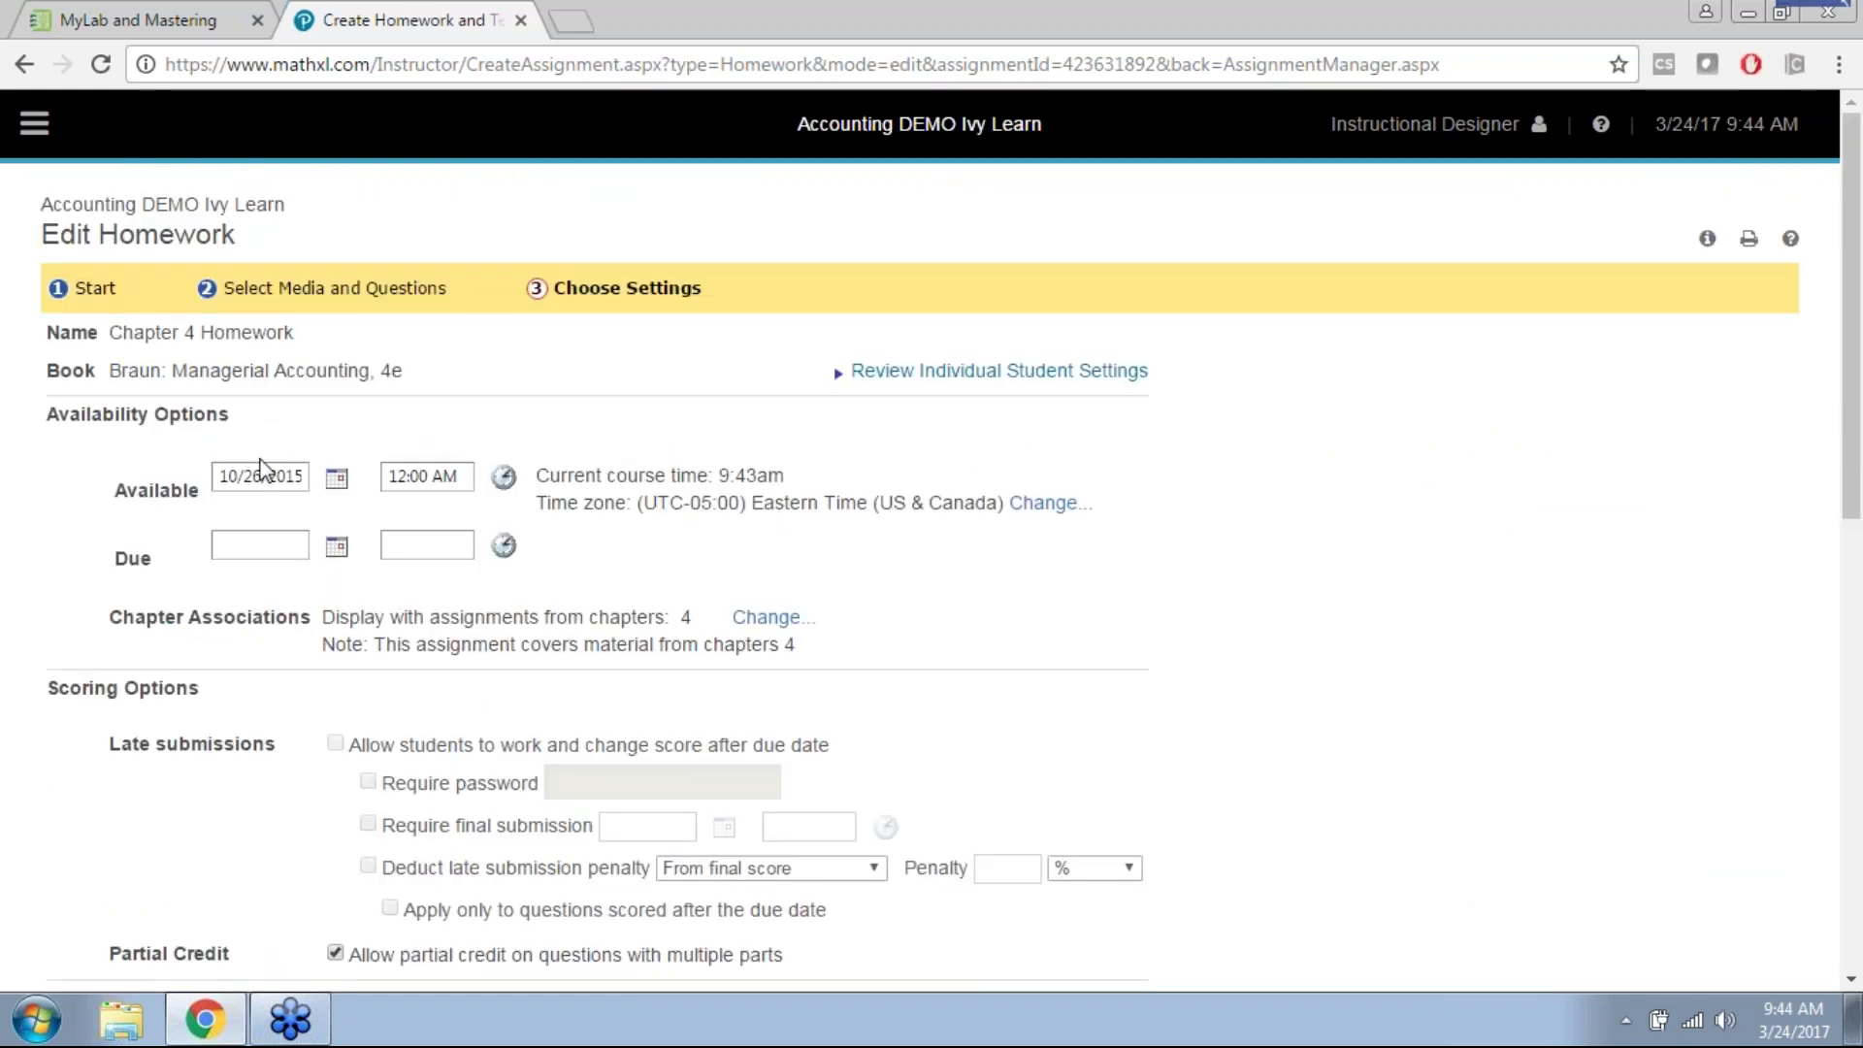
# Step: Review Chapter 4 Homework settings: available from 10/26/2015 12:00 AM, with no due date
pyautogui.click(250, 541)
pyautogui.scroll(-1, 277, 579)
pyautogui.scroll(-10, 268, 590)
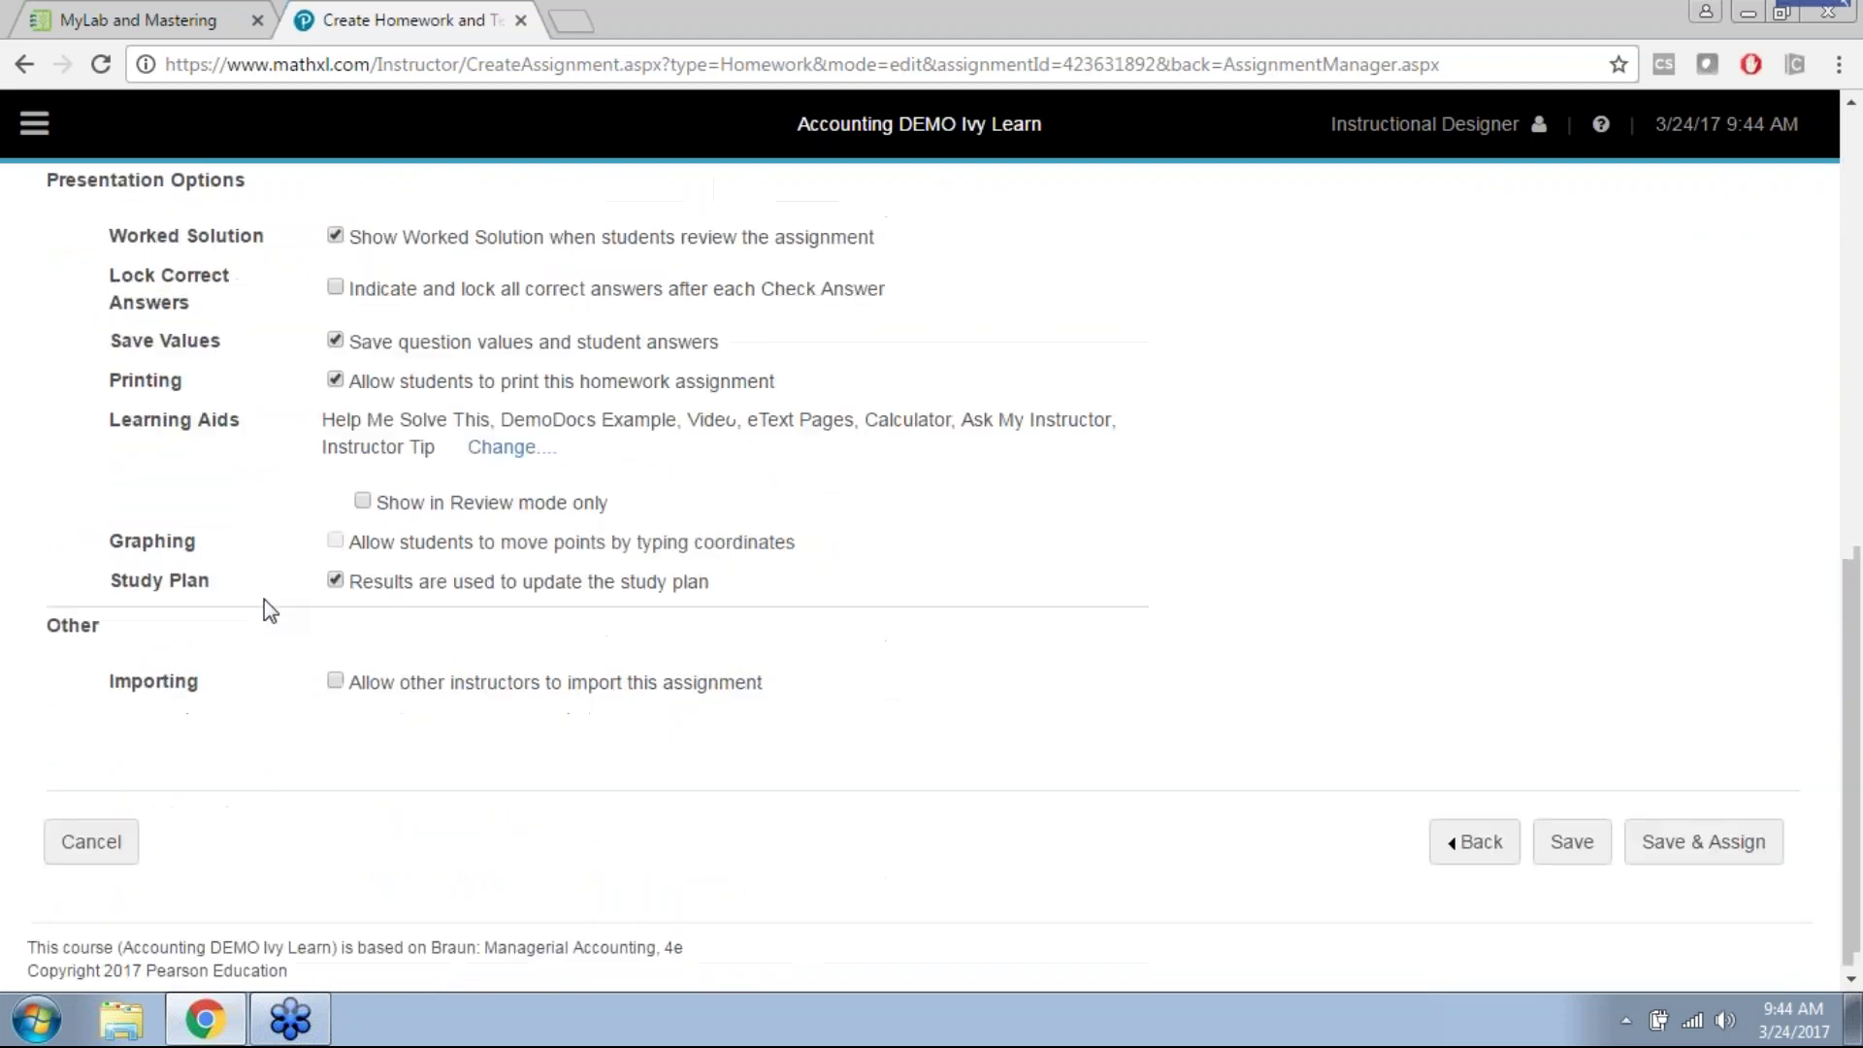
pyautogui.scroll(8, 264, 598)
pyautogui.scroll(2, 270, 601)
pyautogui.click(258, 556)
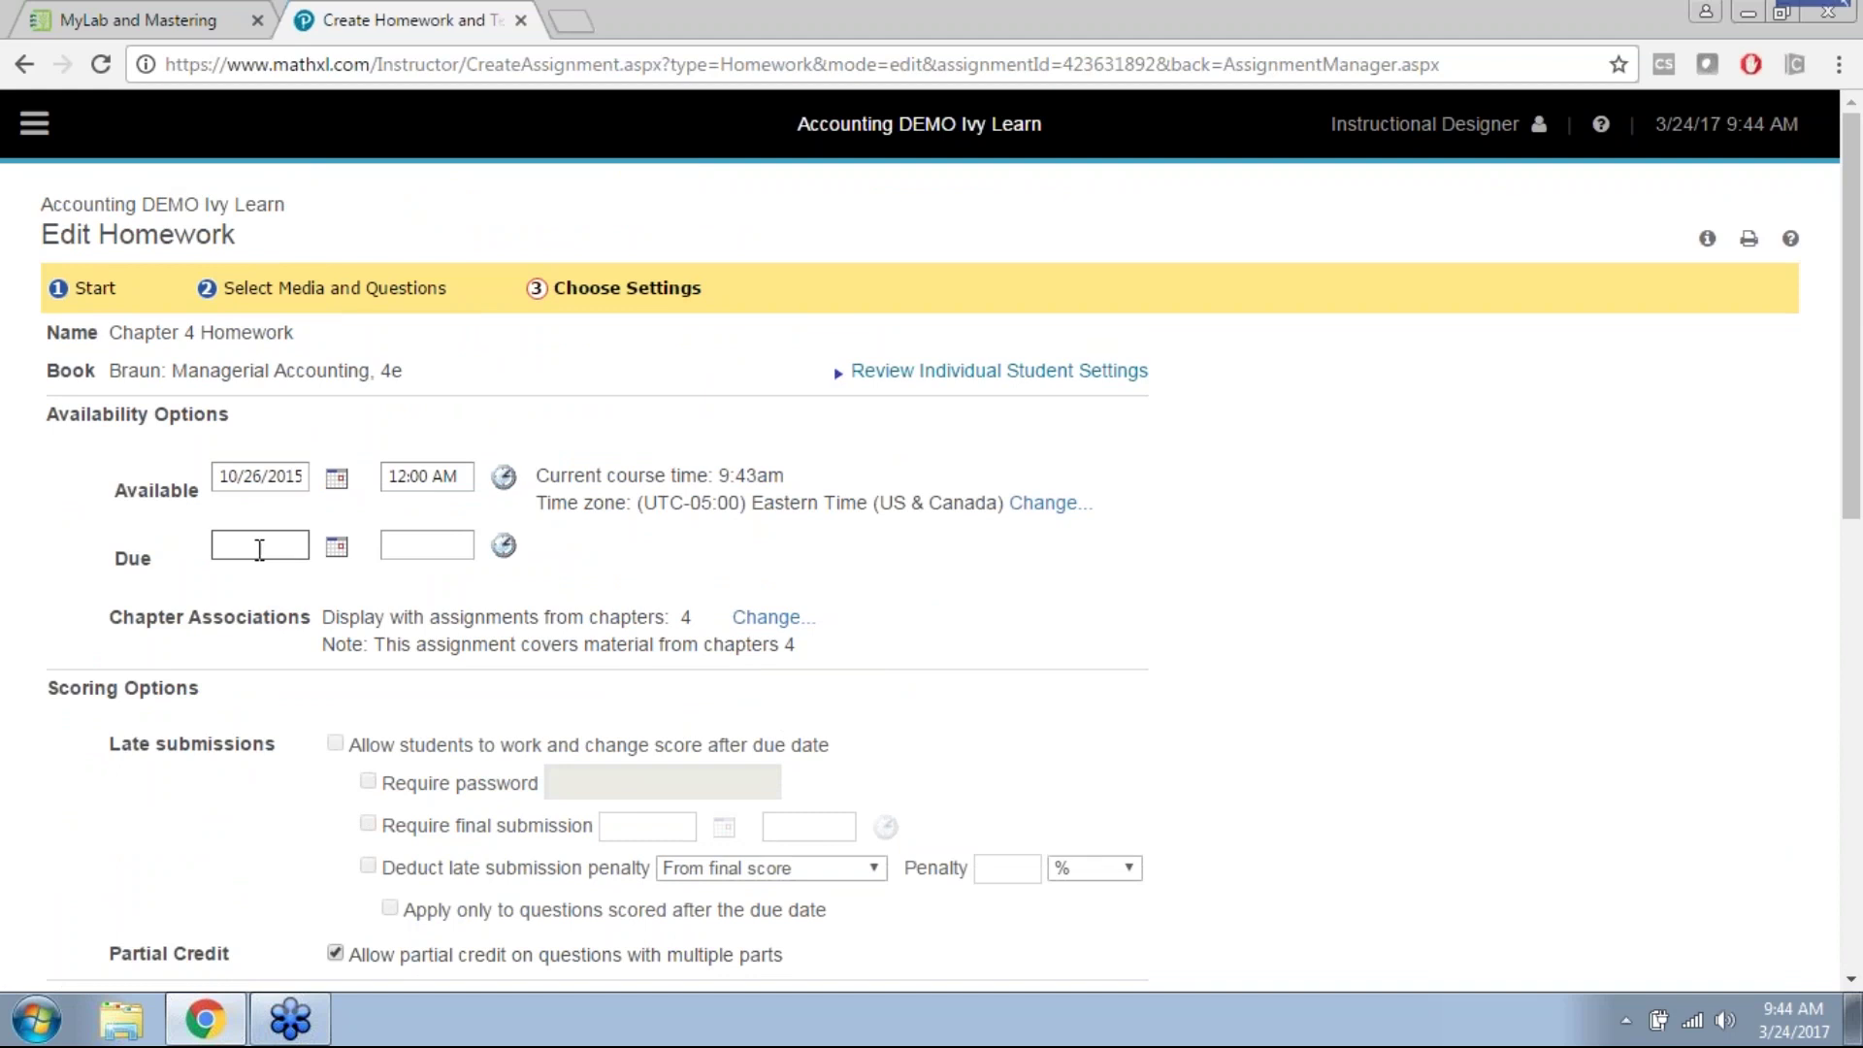
pyautogui.scroll(-1, 364, 543)
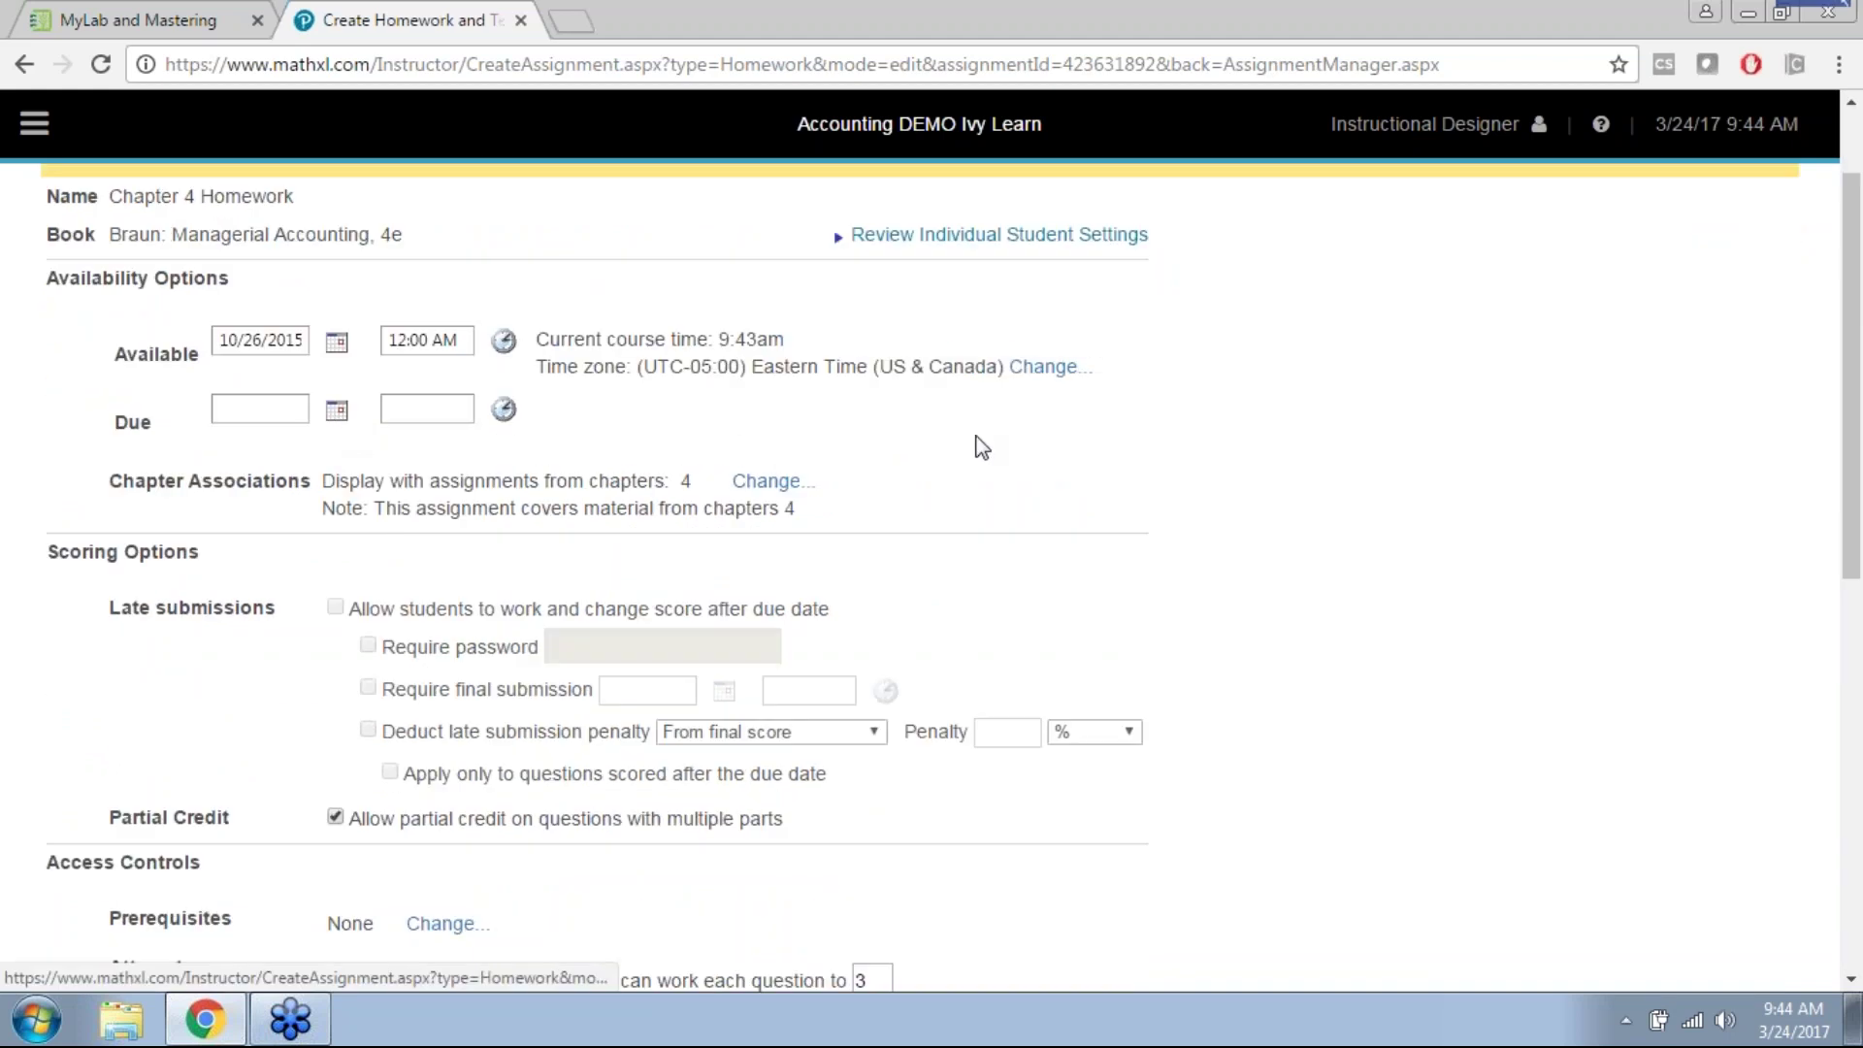
pyautogui.scroll(-7, 969, 470)
pyautogui.scroll(10, 917, 487)
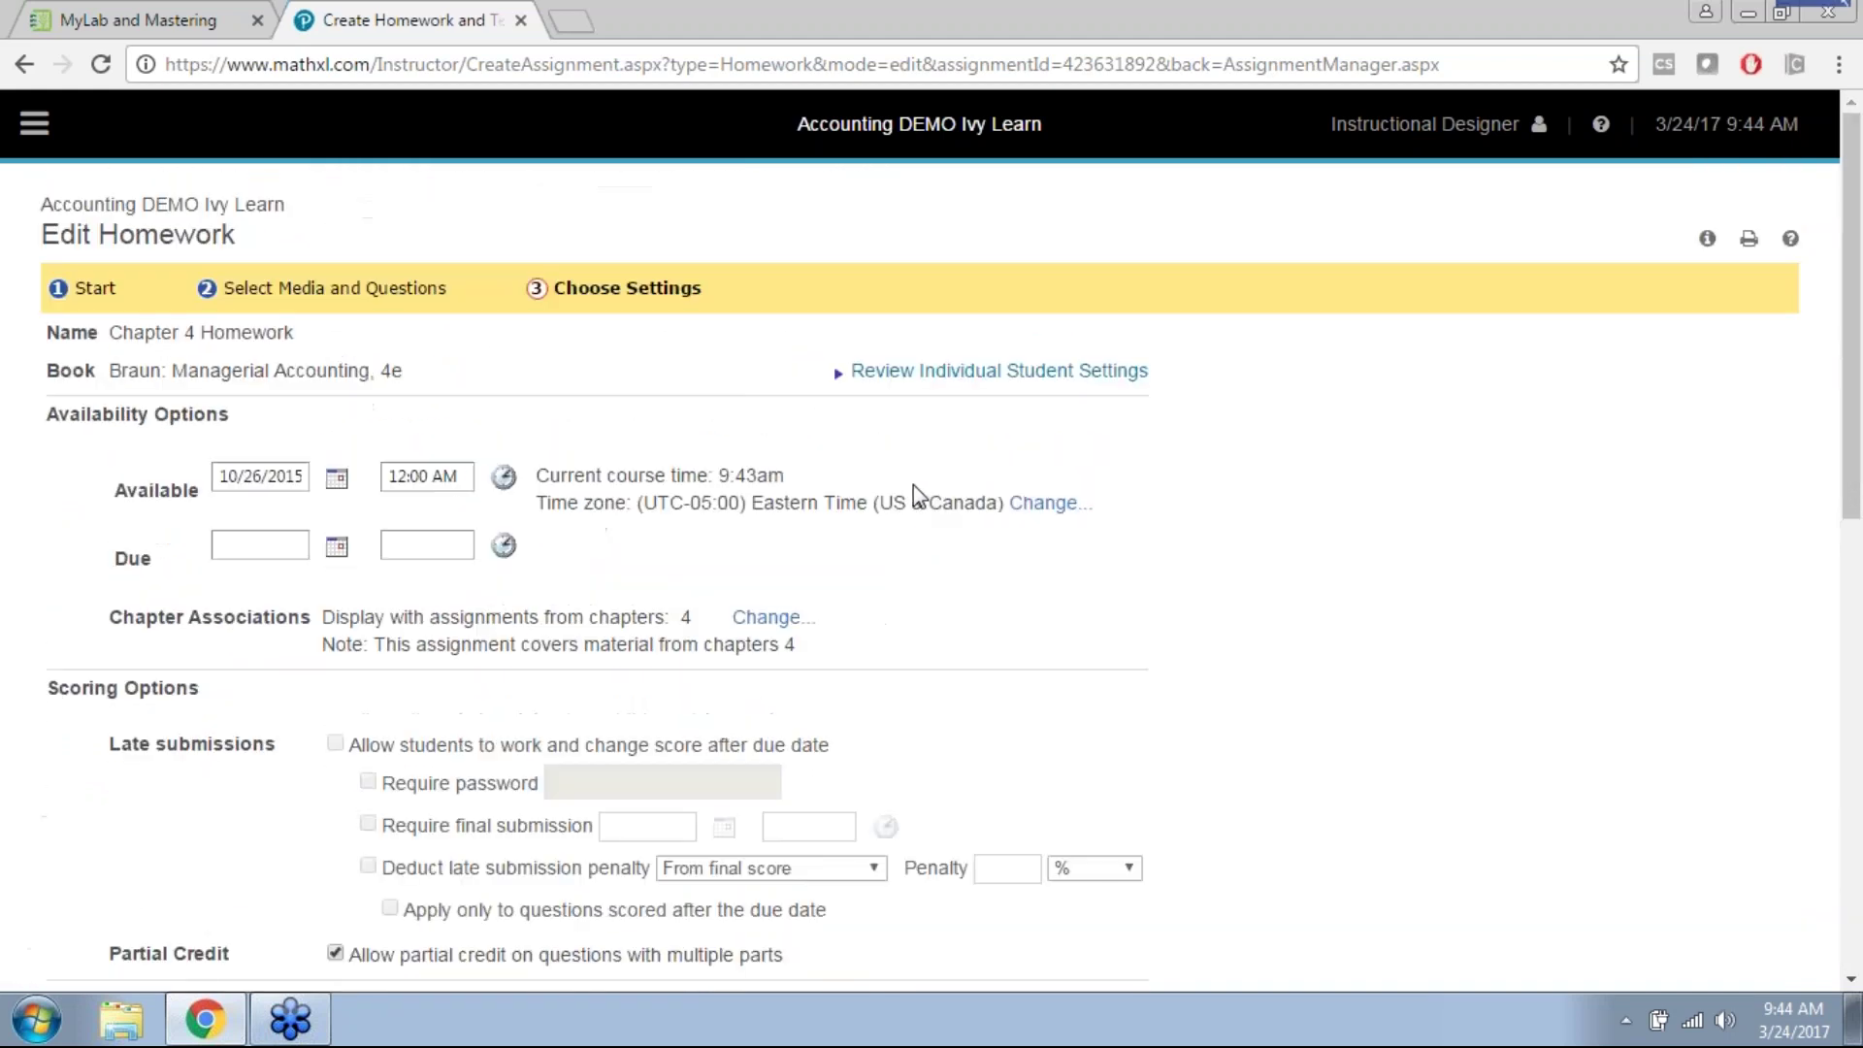
# Step: Reopen the MyAccountingLab Assignment Manager and leave the unsaved Chapter 4 Homework editor
pyautogui.click(146, 21)
pyautogui.scroll(2, 776, 514)
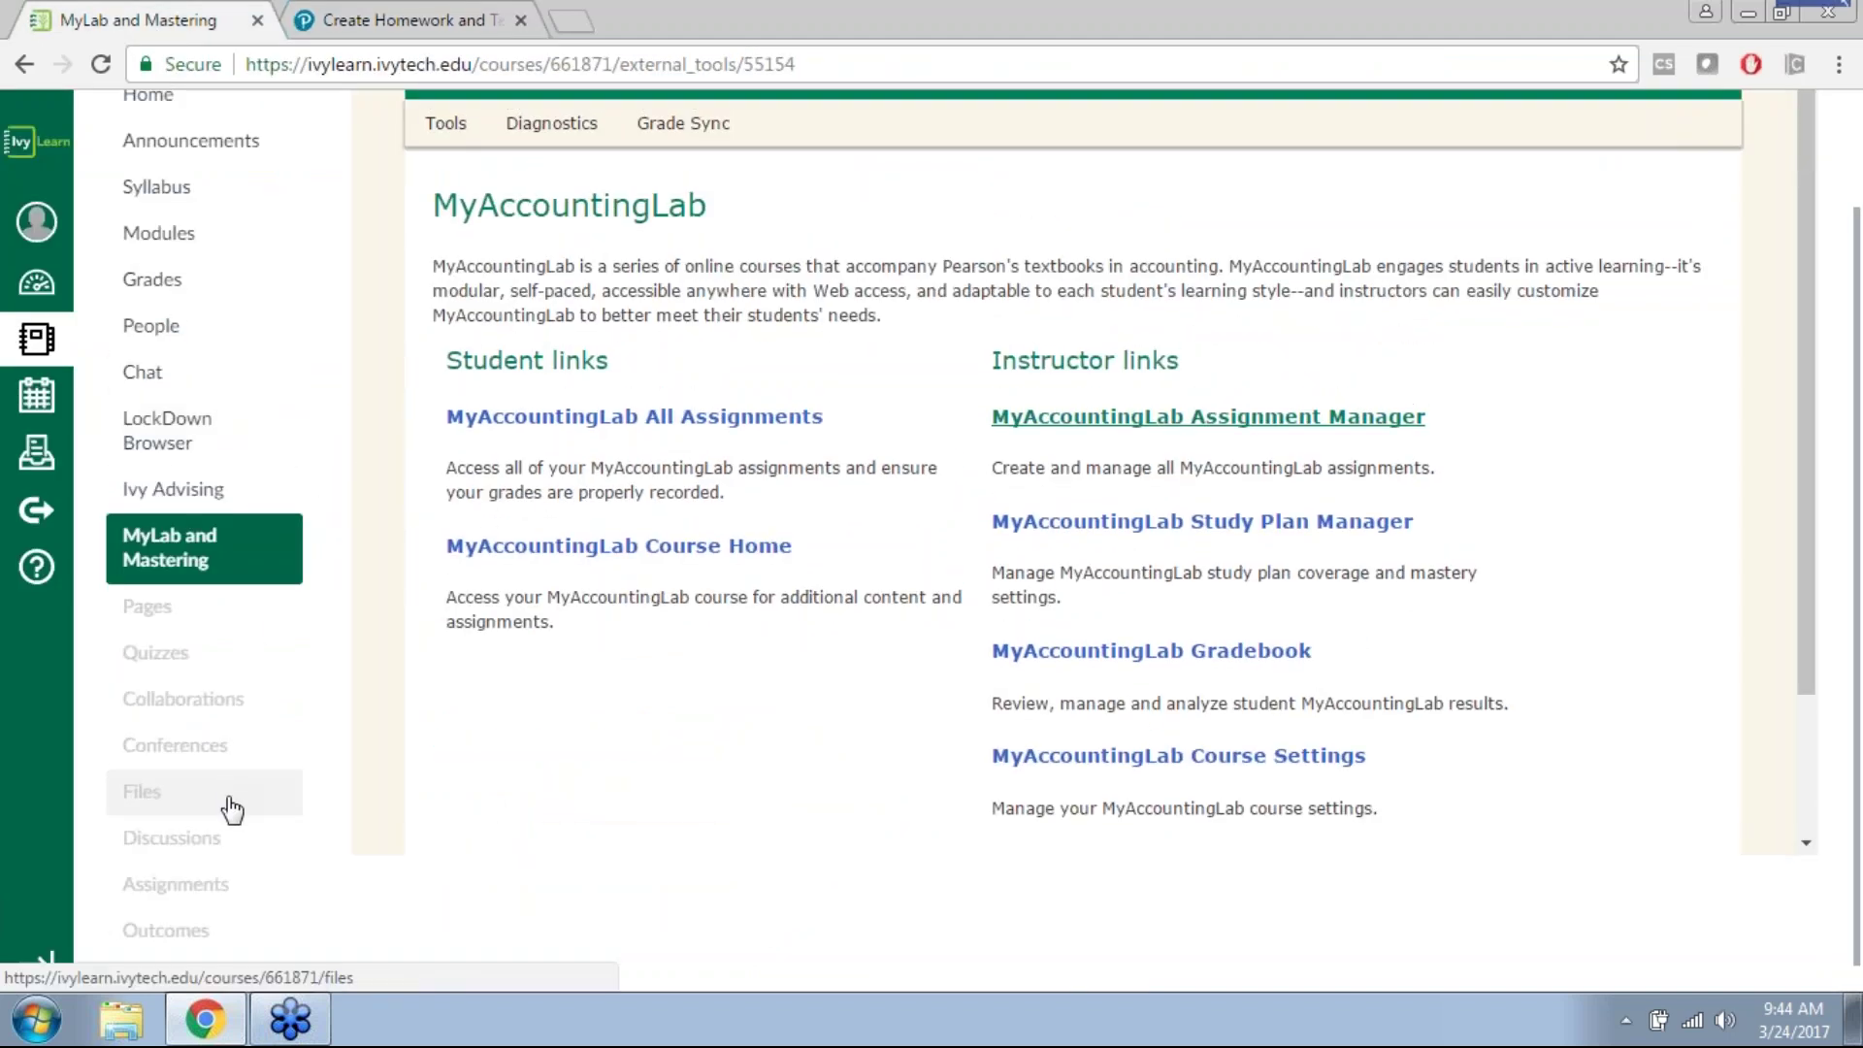
pyautogui.scroll(-1, 247, 834)
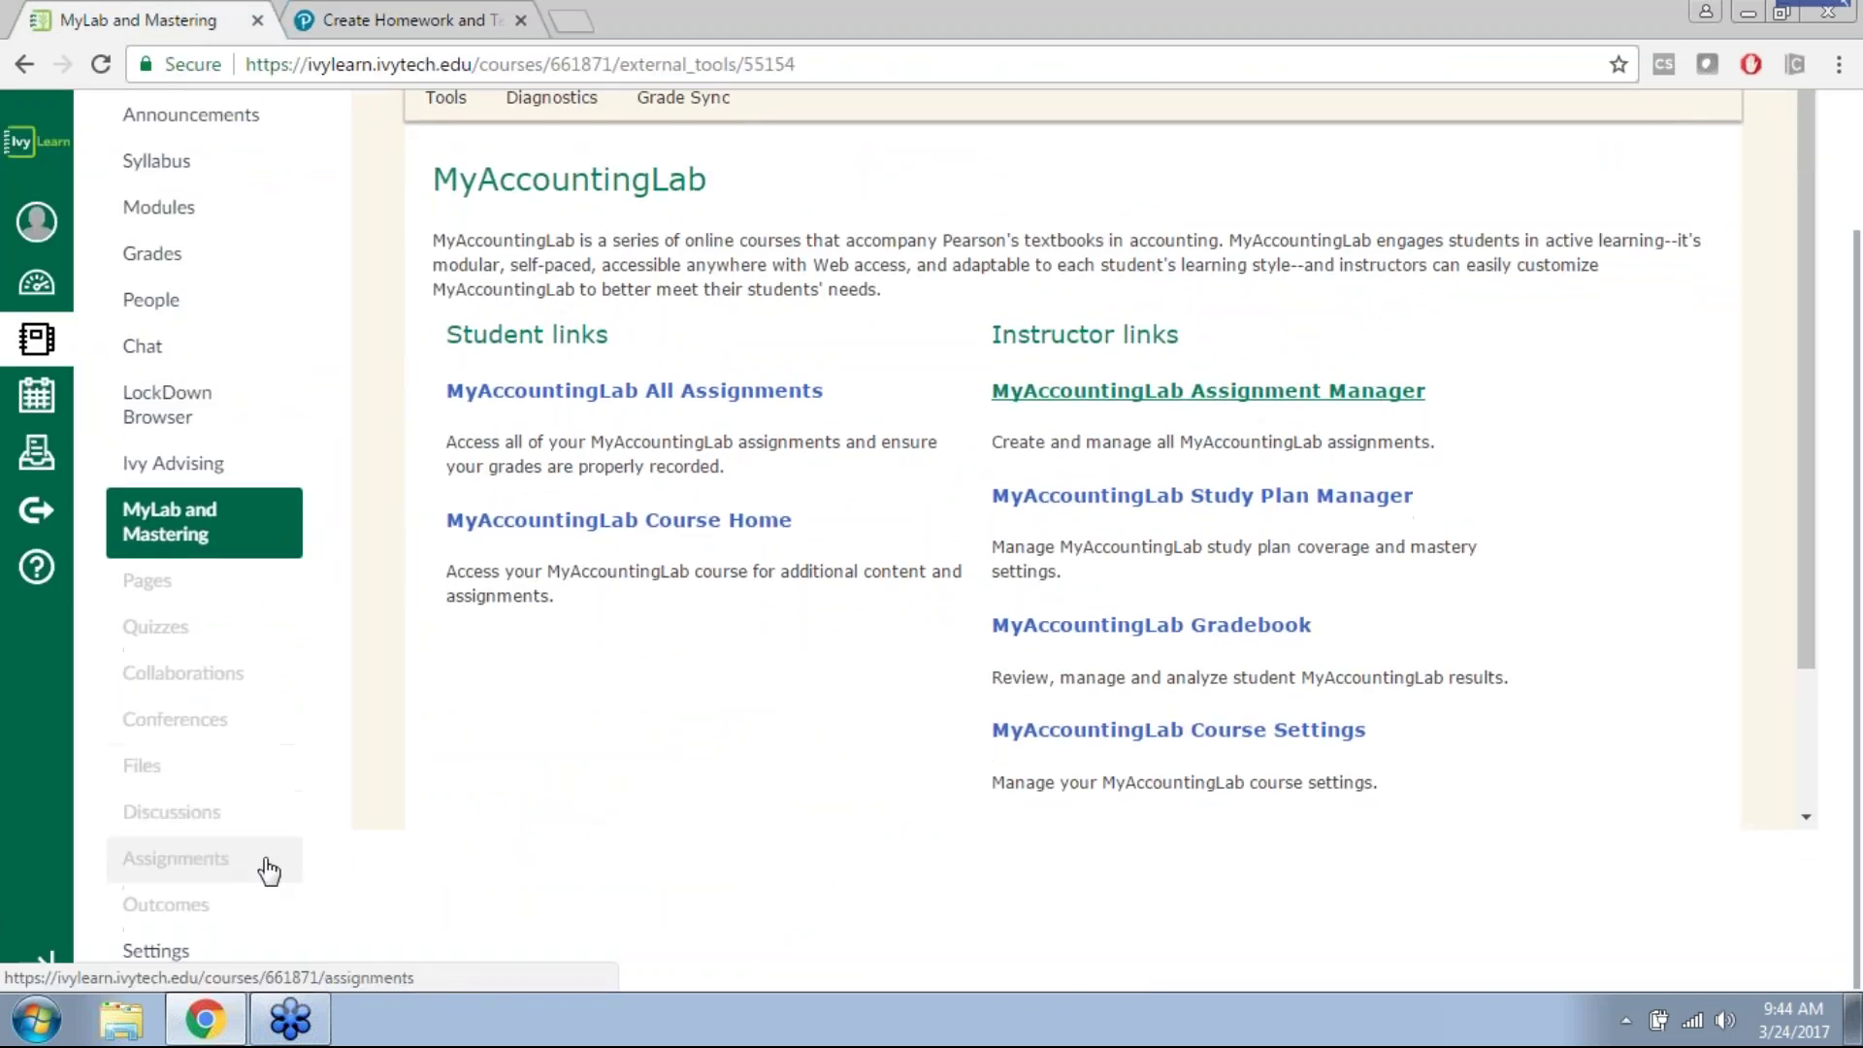
pyautogui.click(1096, 393)
pyautogui.click(784, 21)
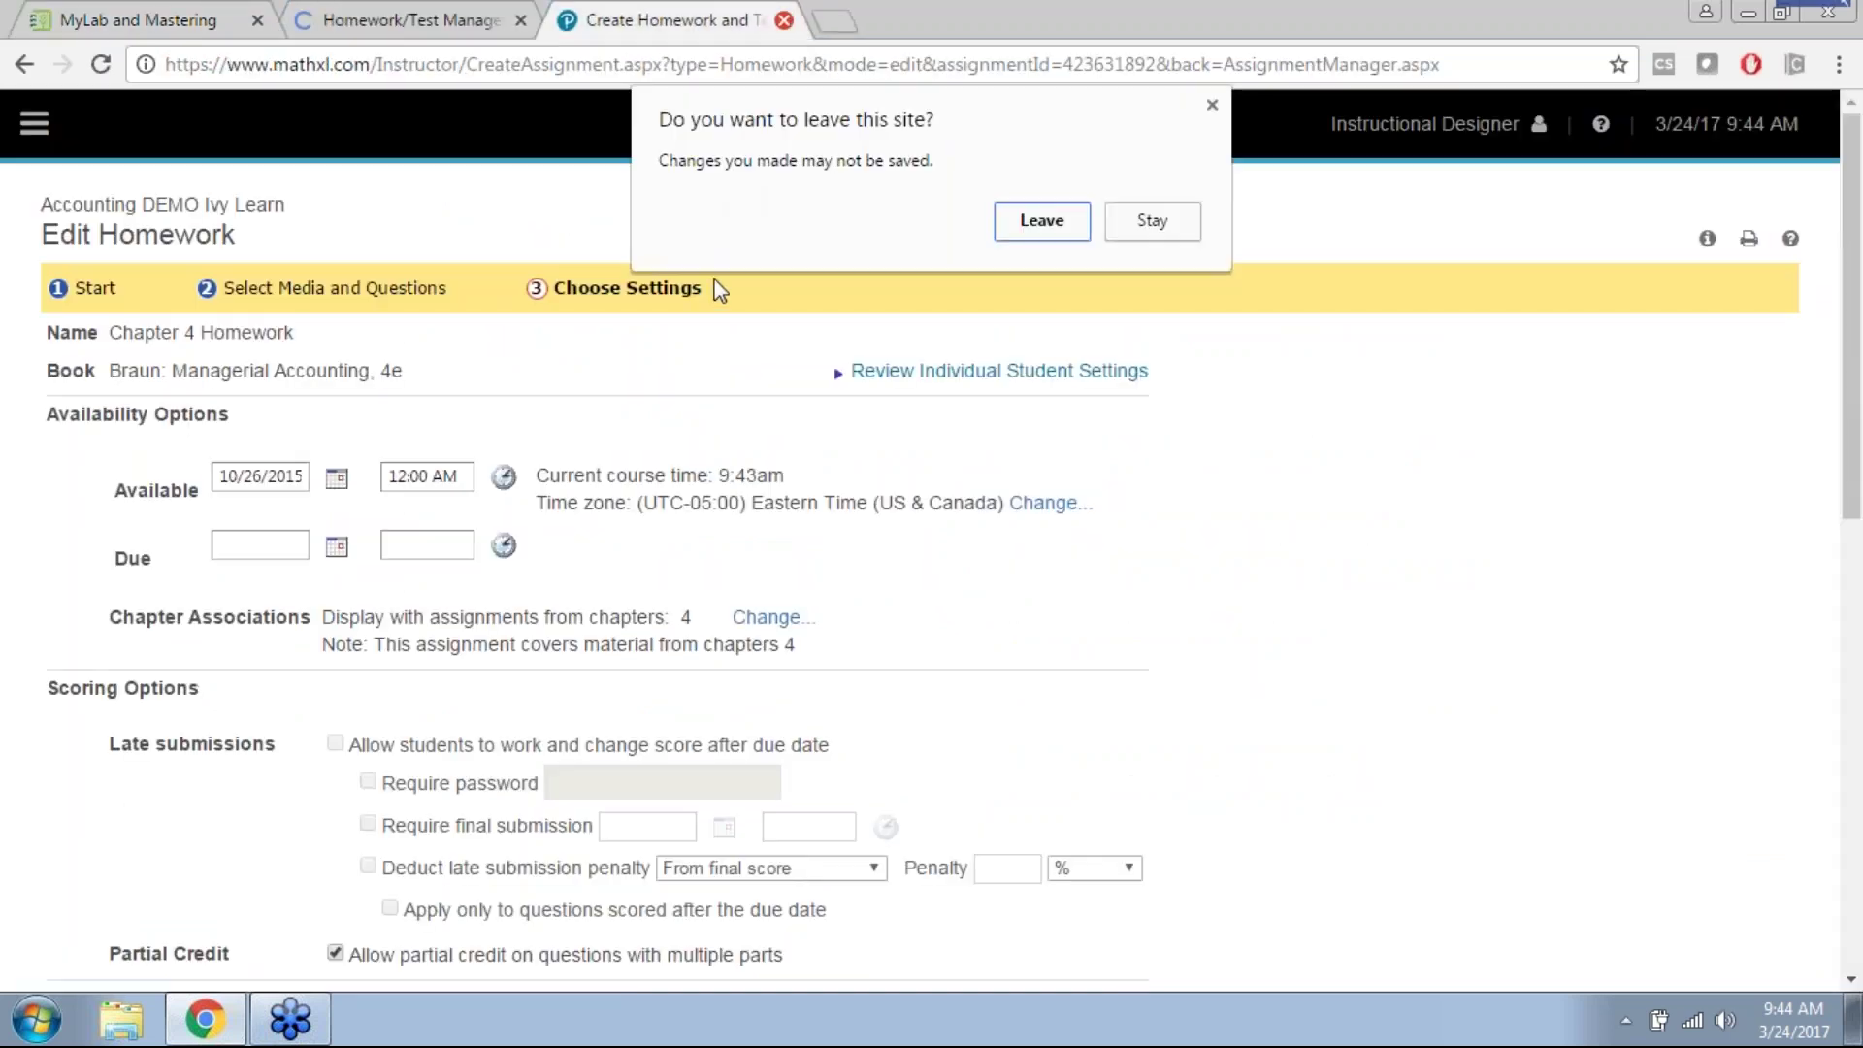
pyautogui.click(1077, 223)
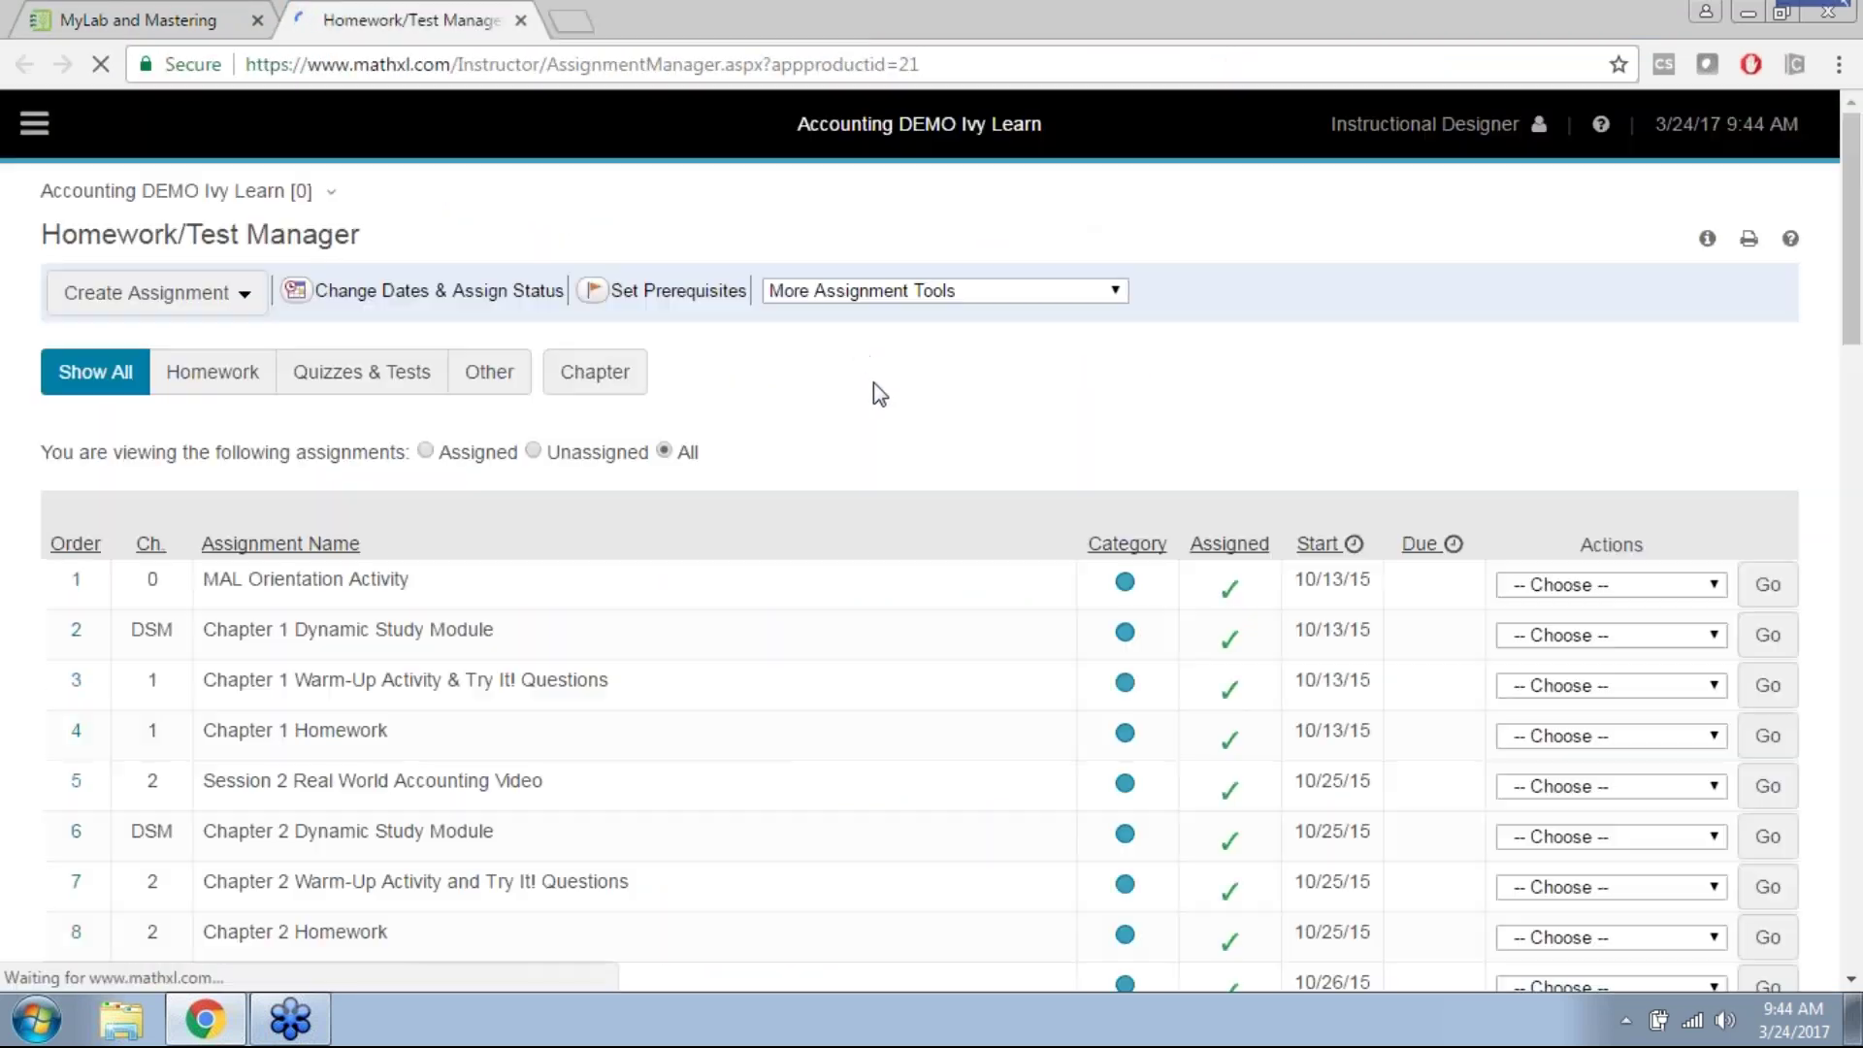
# Step: Set MAL Orientation Activity's class due date to March 31, 2017 and save and assign it
pyautogui.scroll(-3, 724, 486)
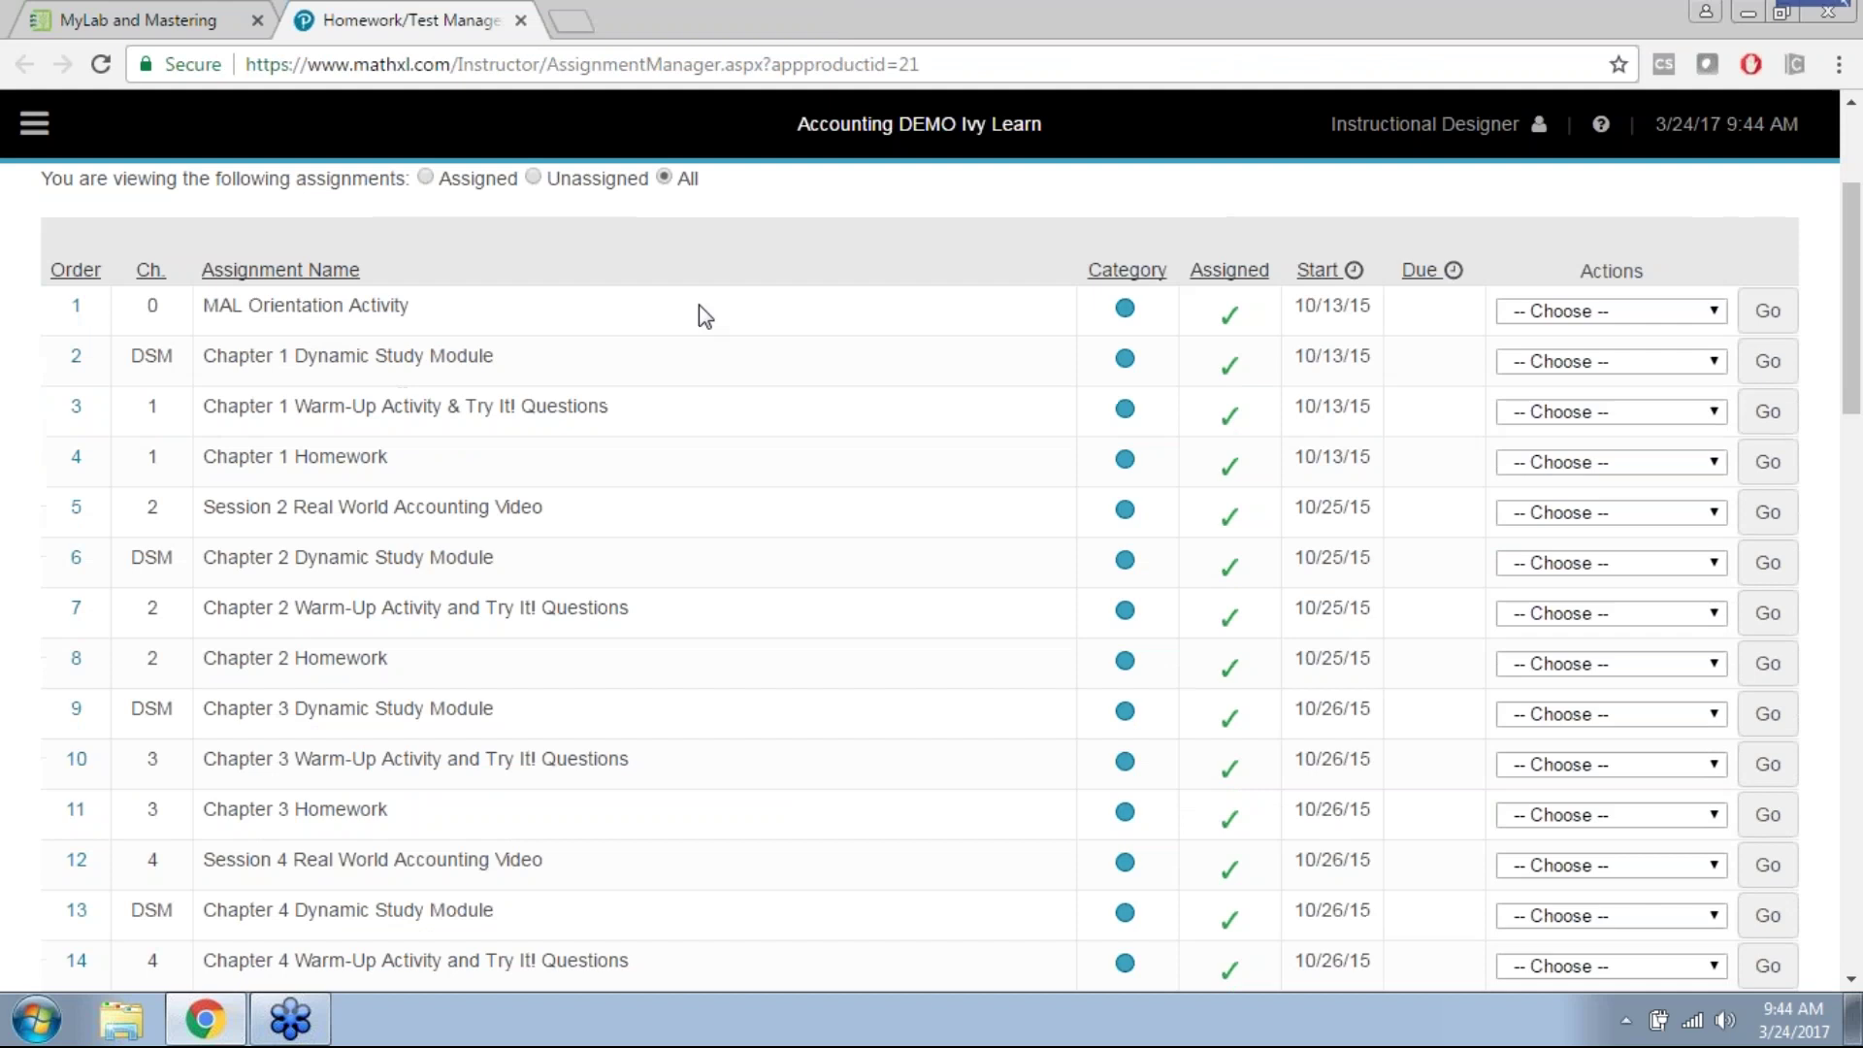
pyautogui.click(1587, 310)
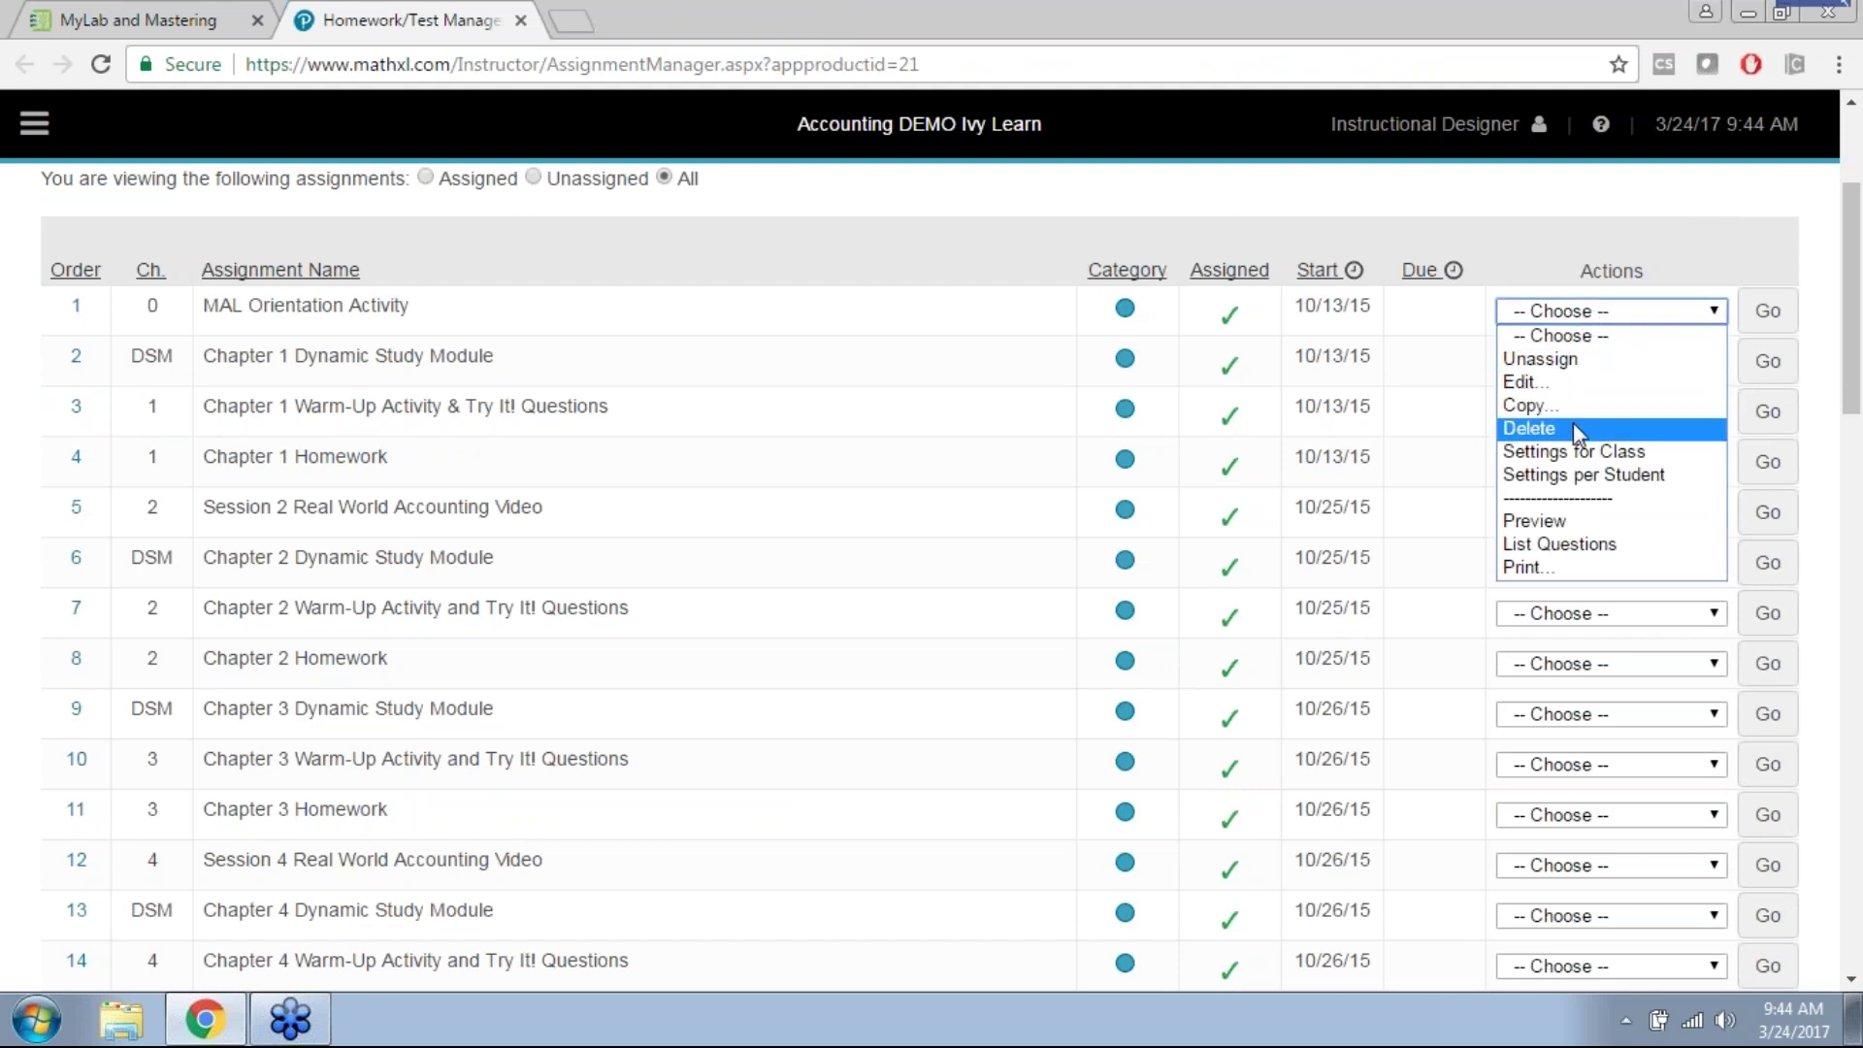
pyautogui.click(1576, 452)
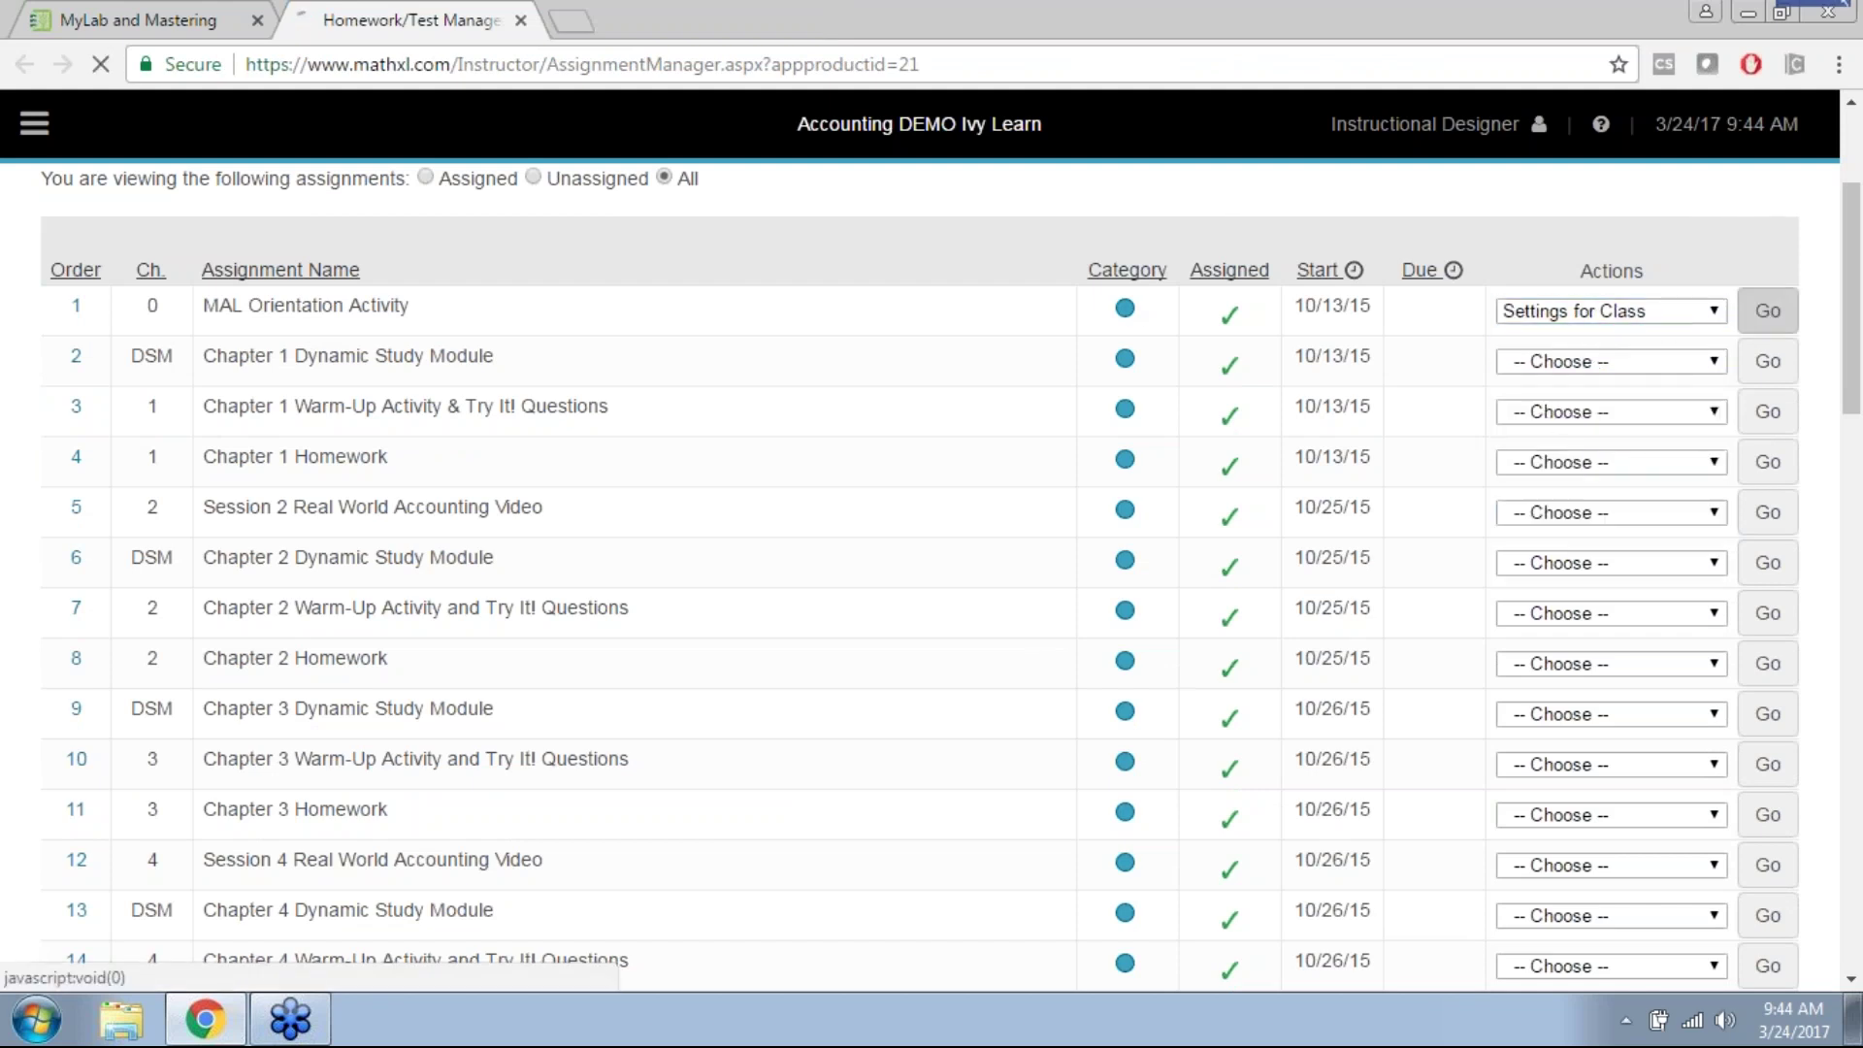
pyautogui.click(1768, 310)
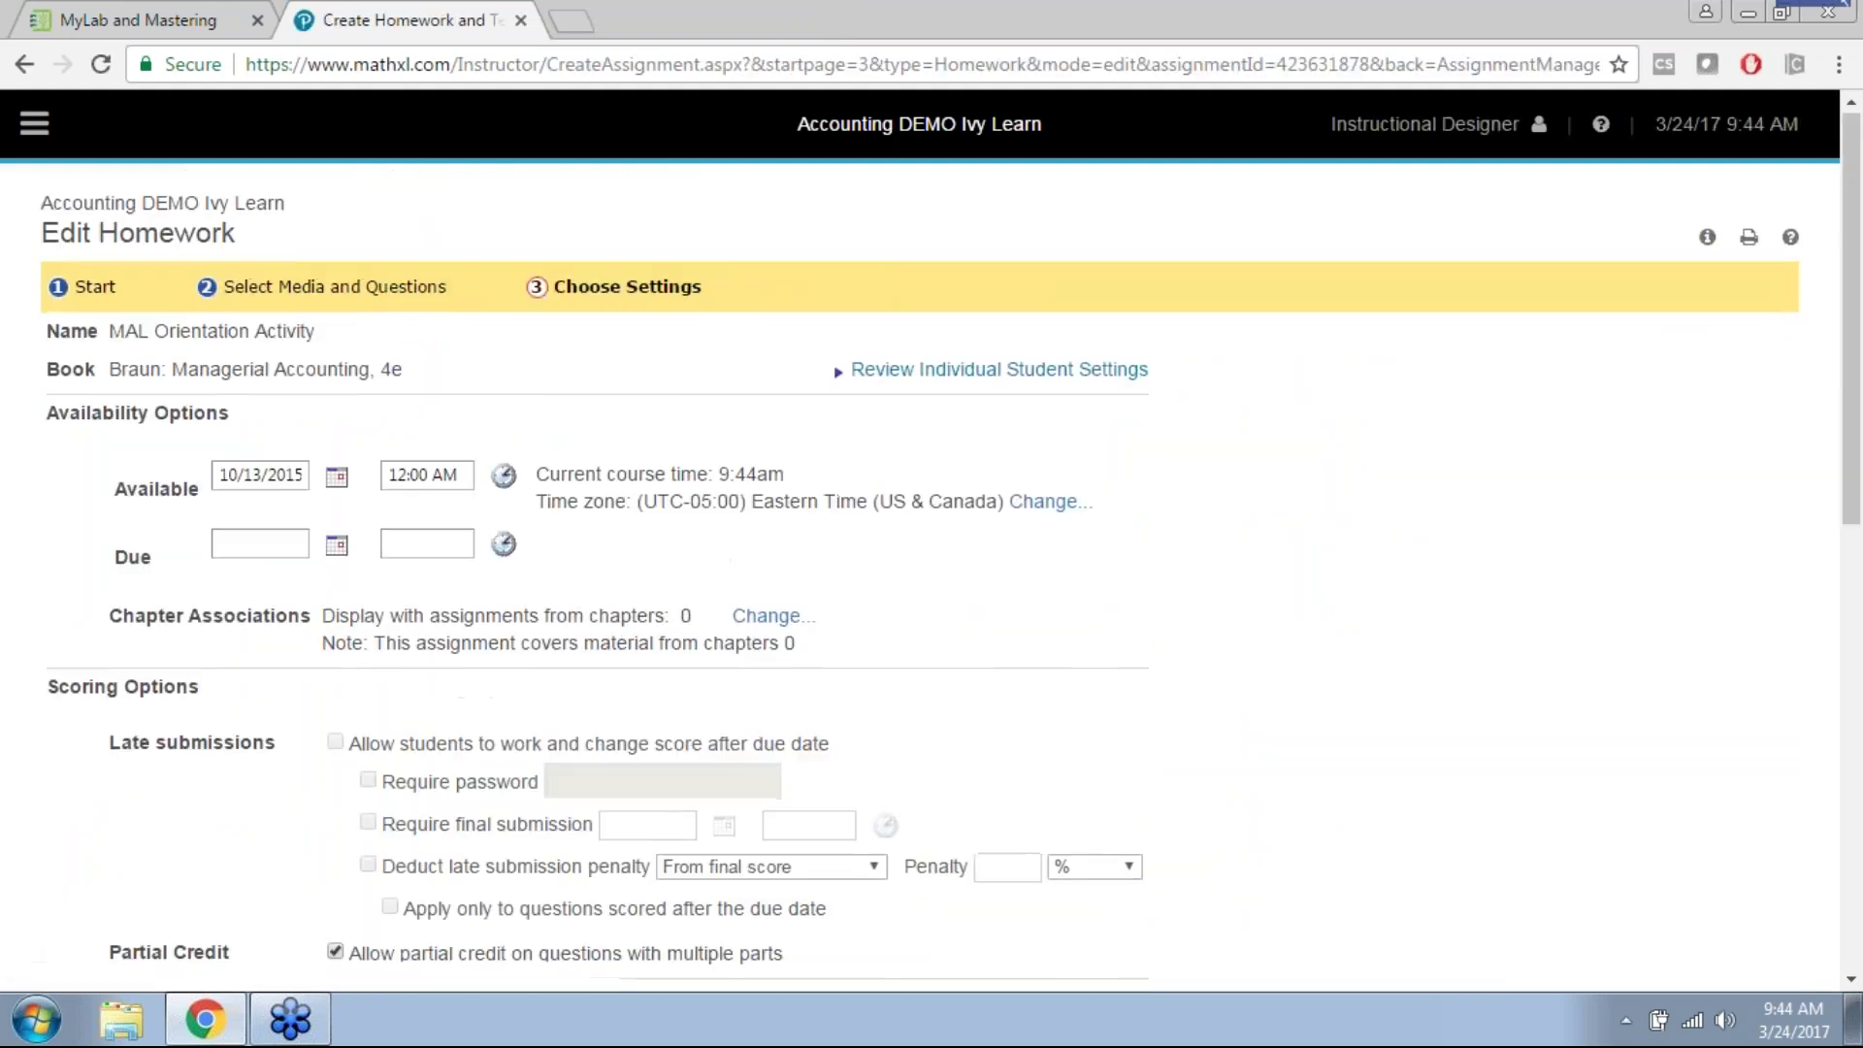
pyautogui.click(337, 545)
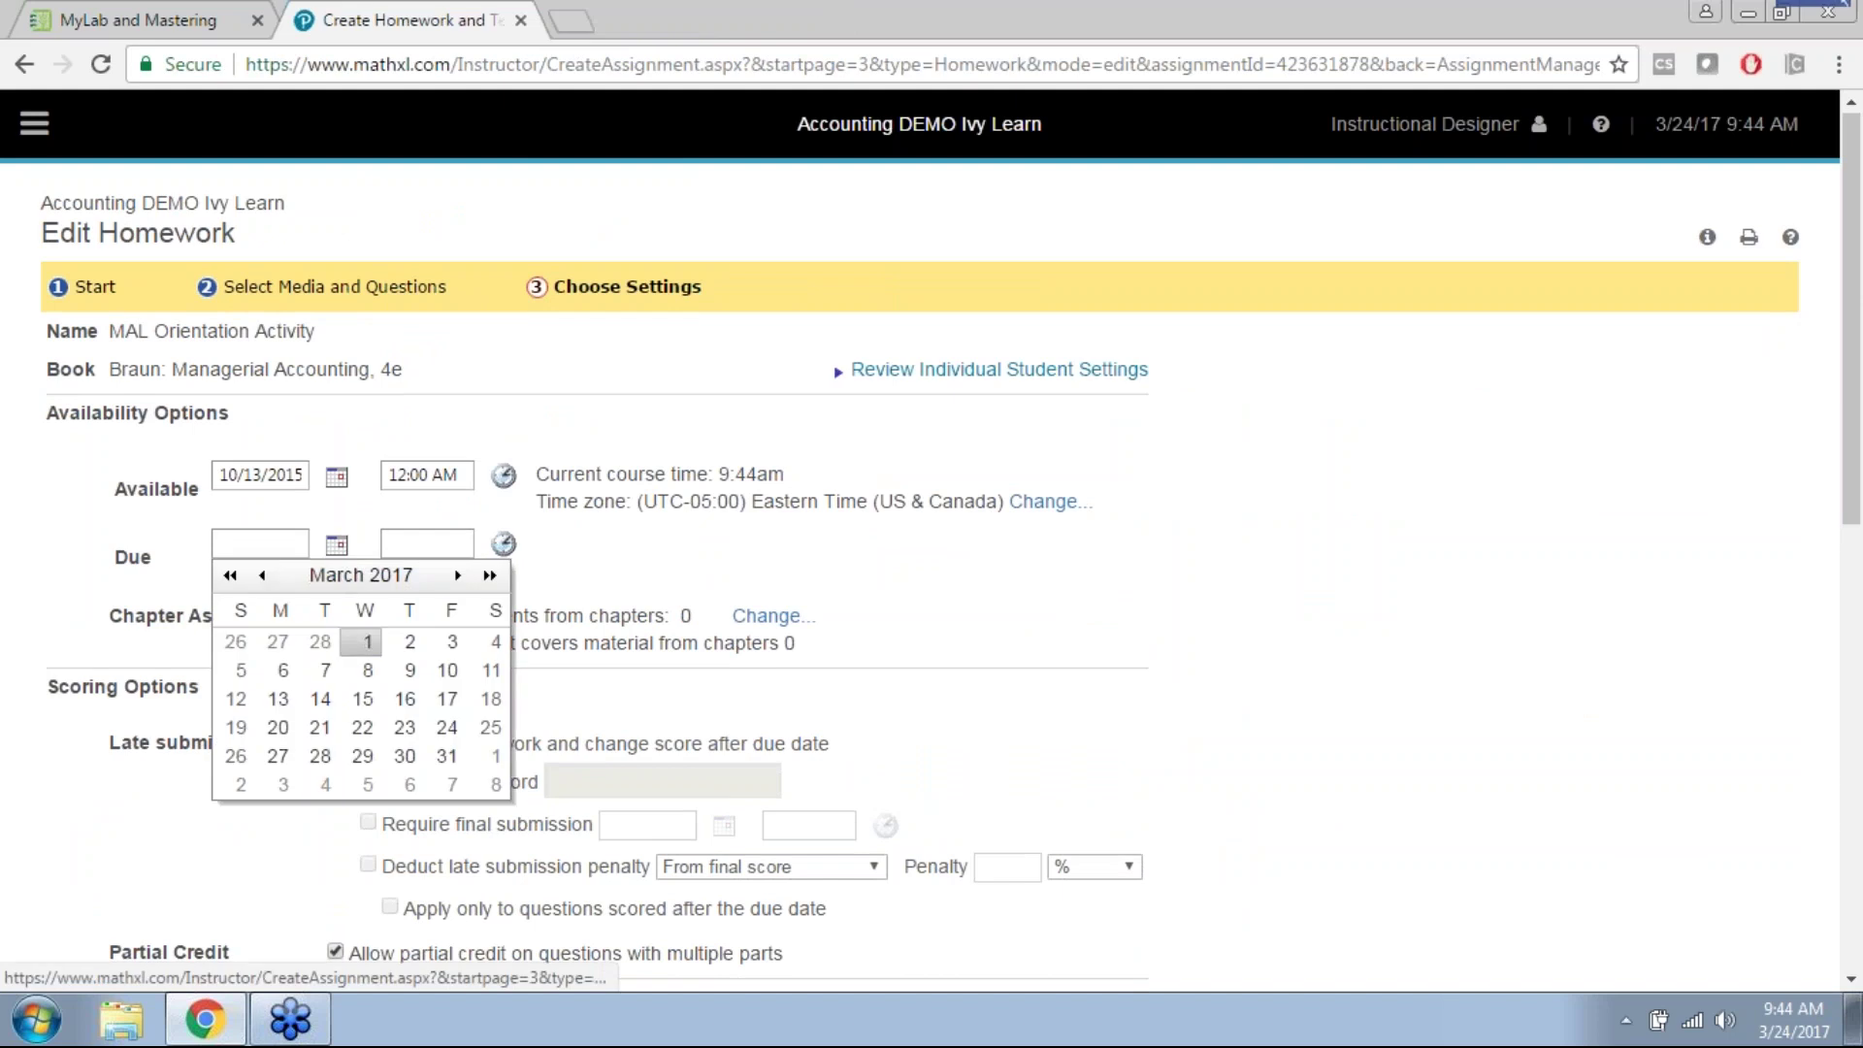
pyautogui.click(446, 755)
pyautogui.scroll(-1, 1212, 551)
pyautogui.scroll(-10, 1215, 551)
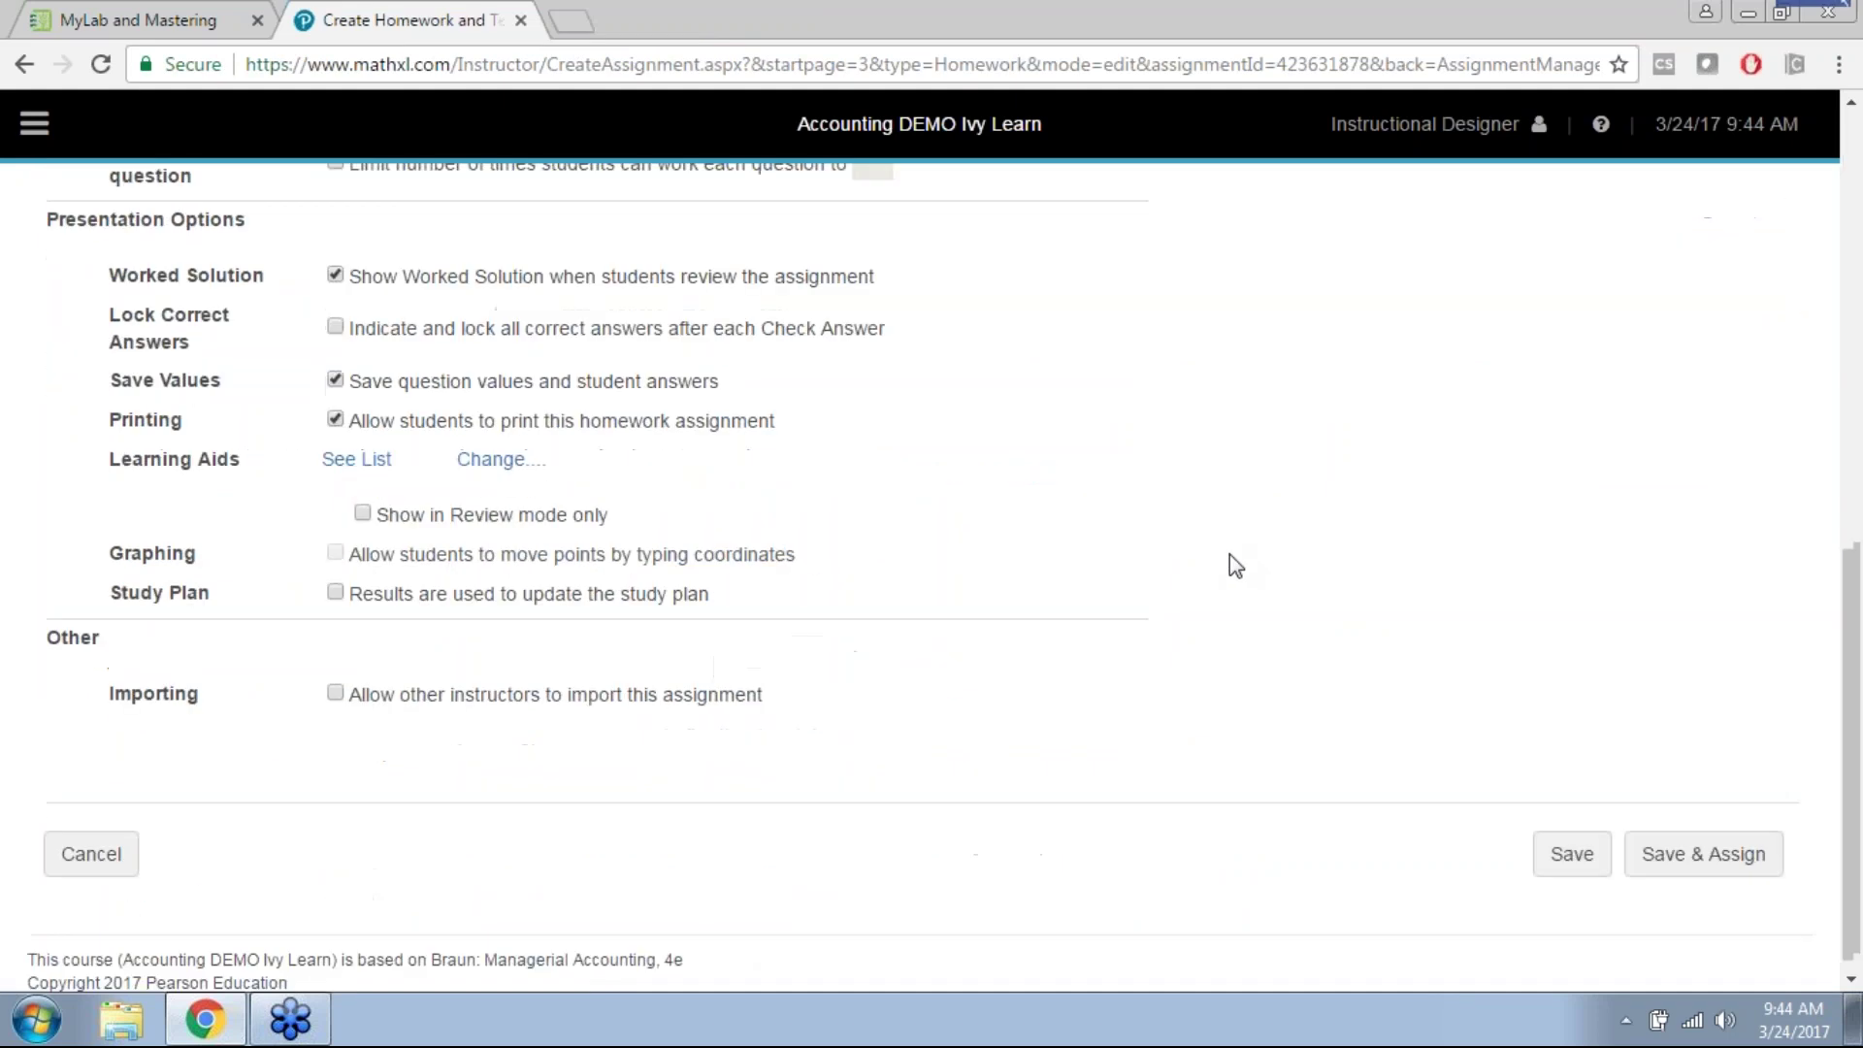
pyautogui.click(1642, 832)
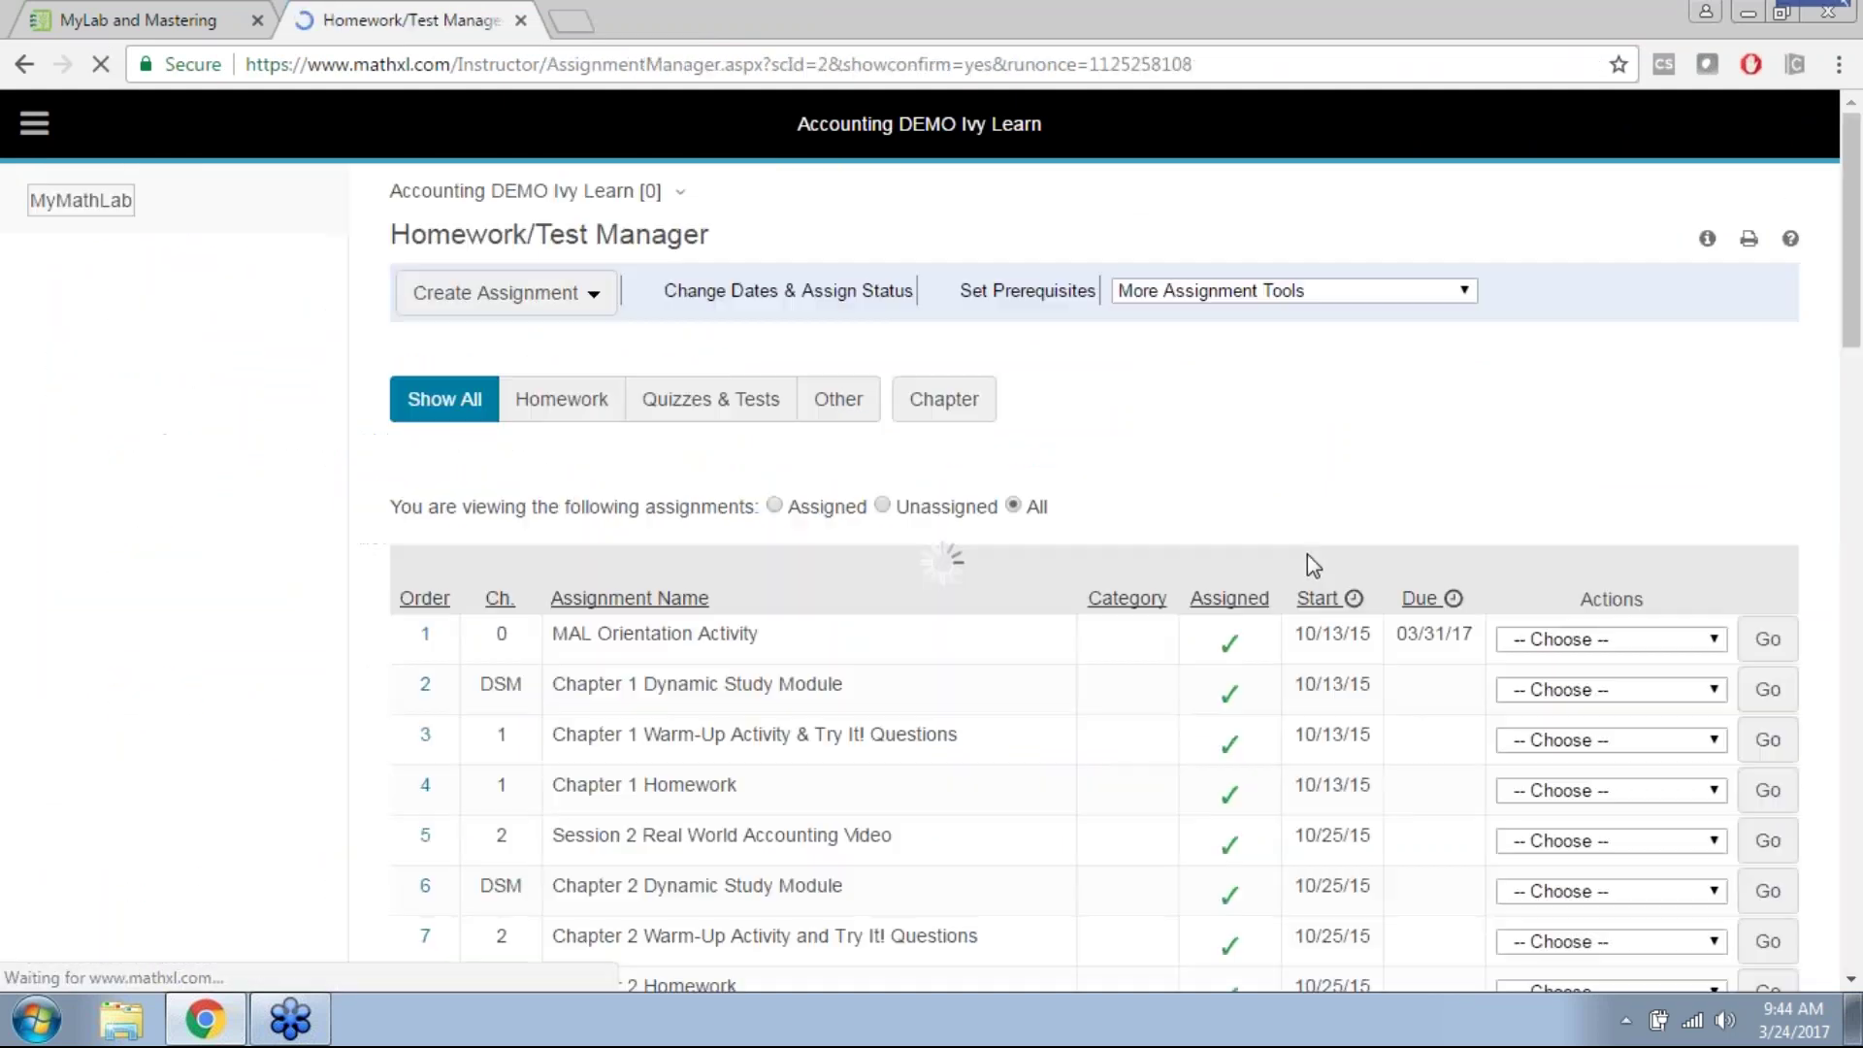
pyautogui.click(1148, 233)
# Step: Sync MAL Orientation Activity's grades to Canvas, then go to the course Assignments list
pyautogui.click(150, 25)
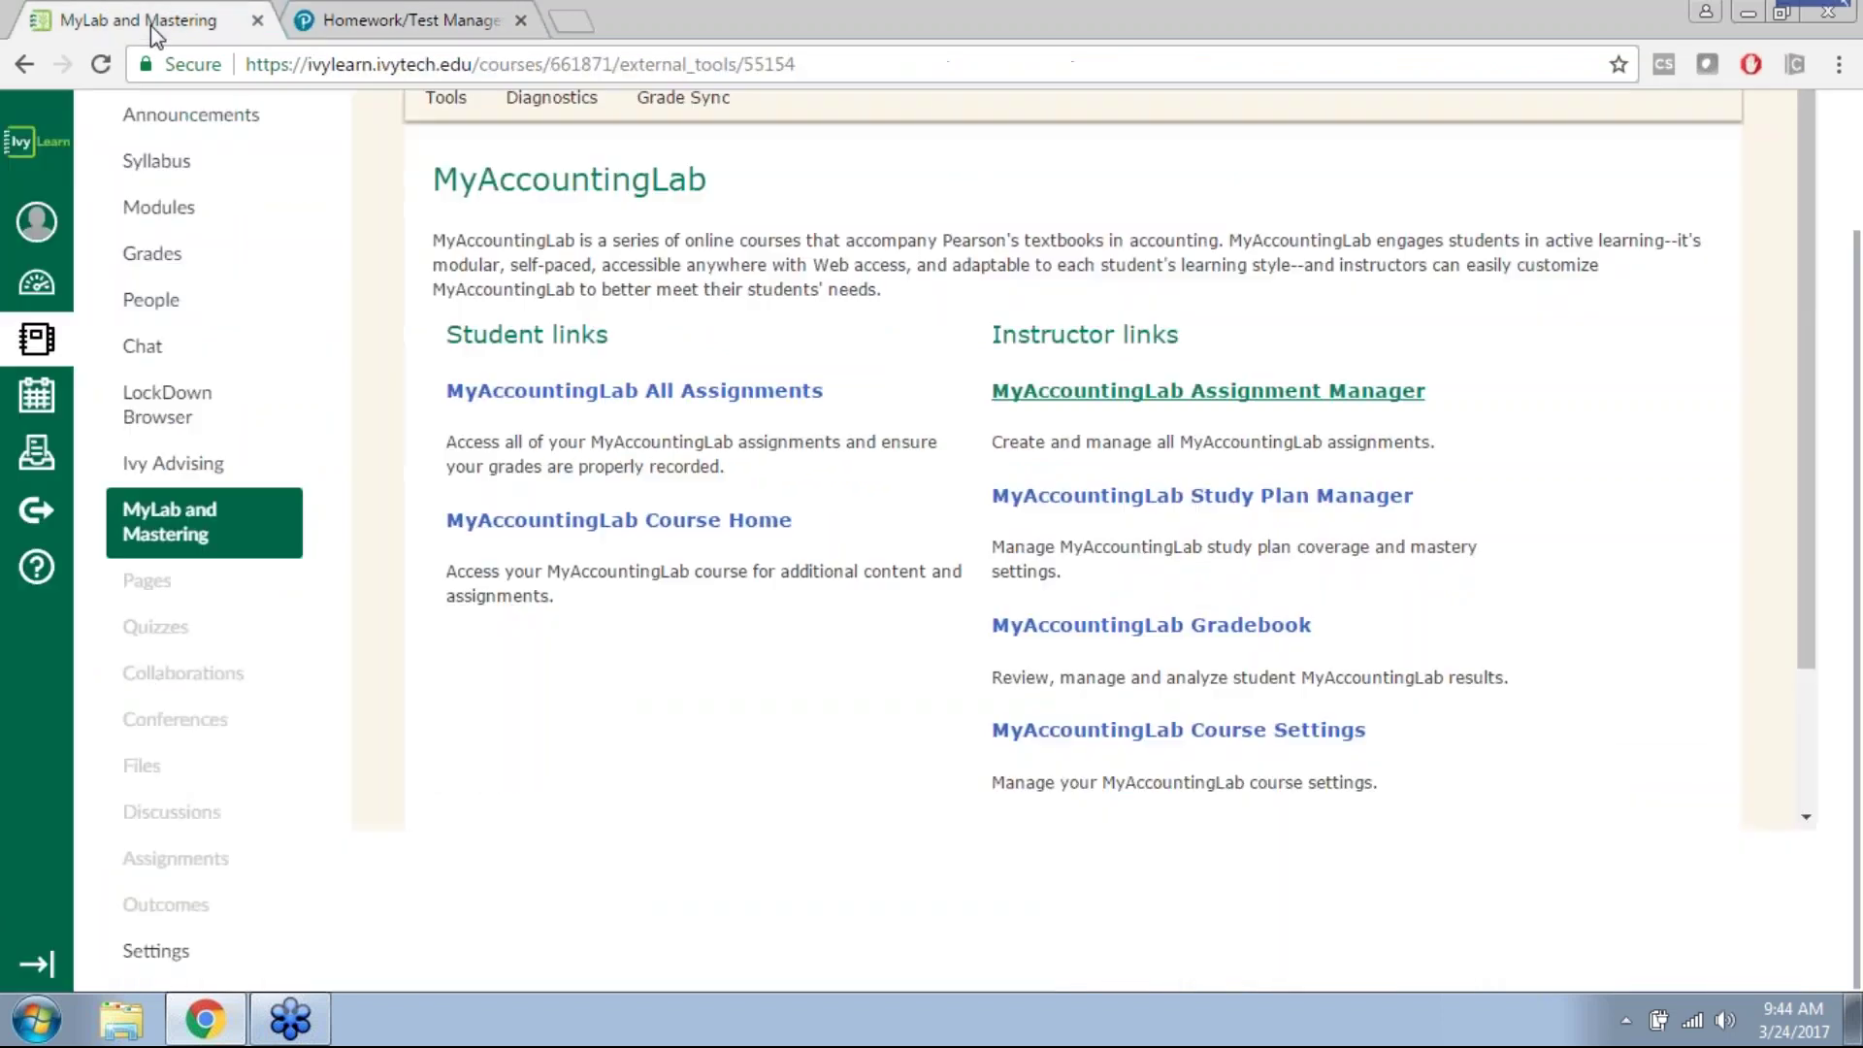
pyautogui.scroll(3, 465, 330)
pyautogui.click(669, 258)
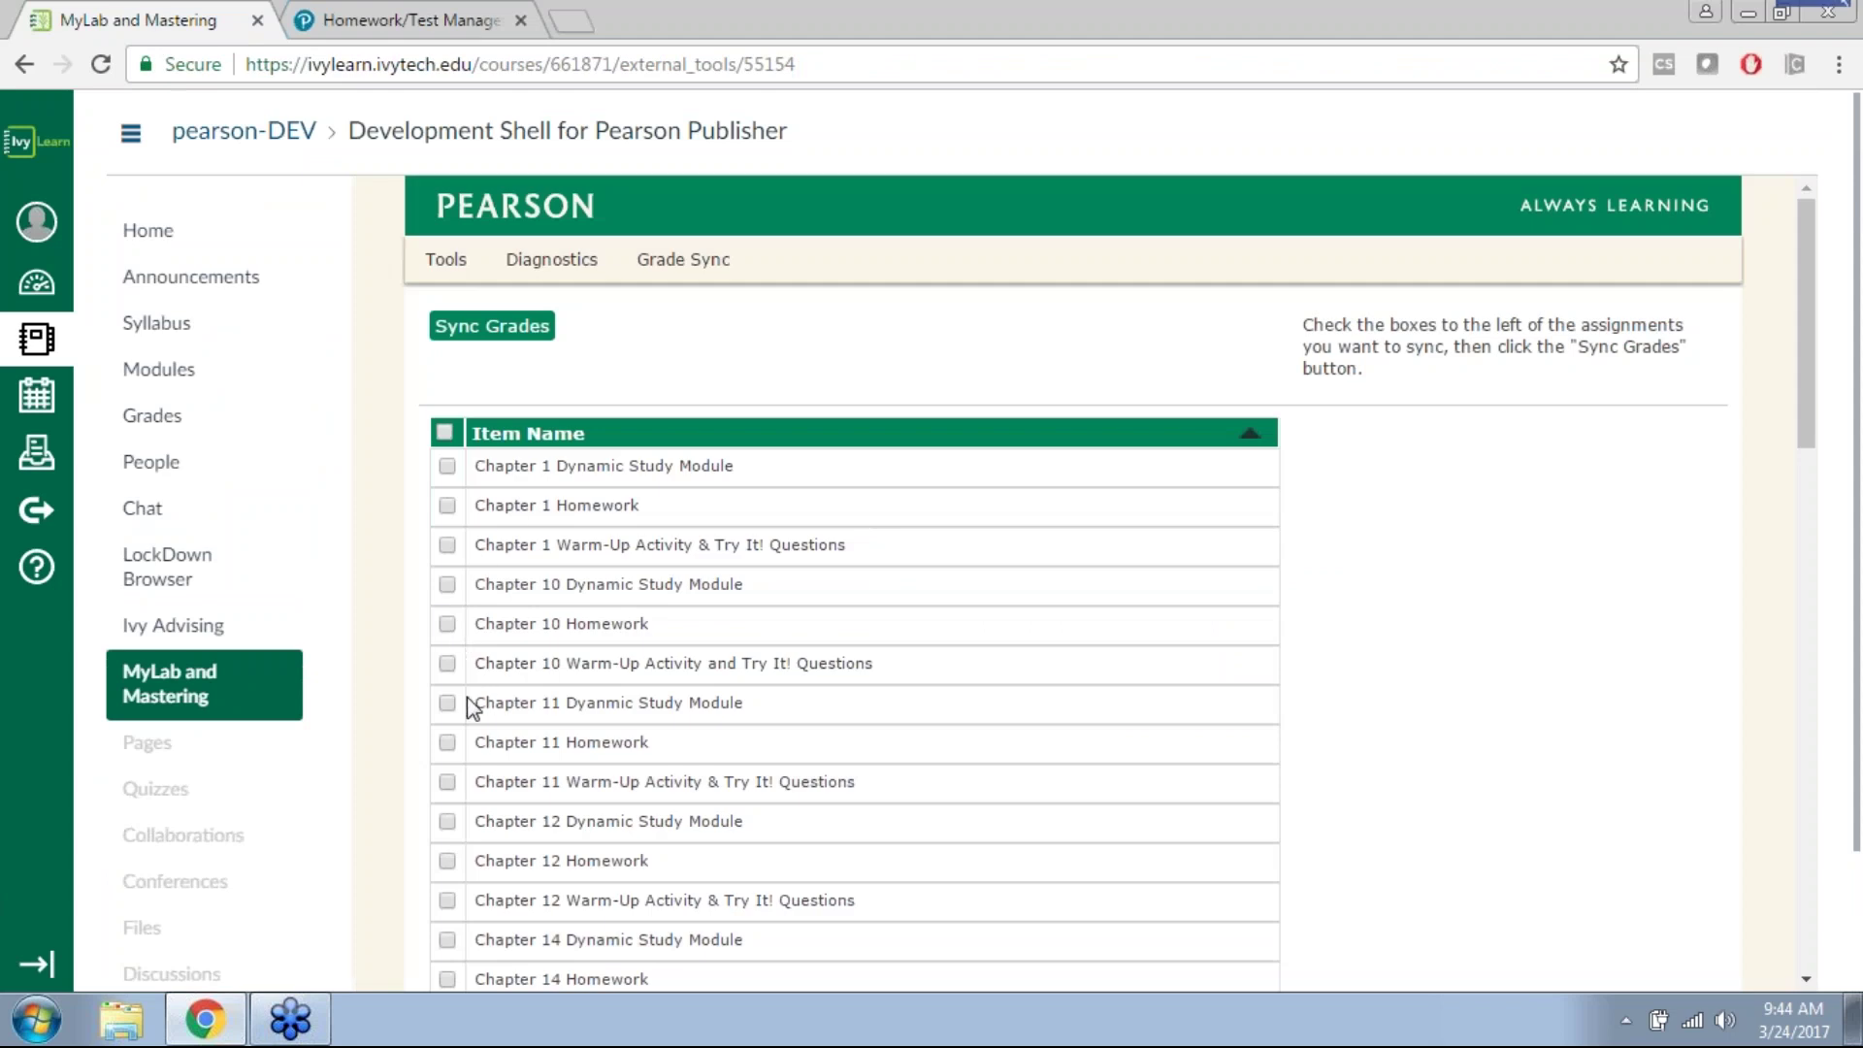
pyautogui.click(545, 436)
pyautogui.click(447, 782)
pyautogui.click(494, 330)
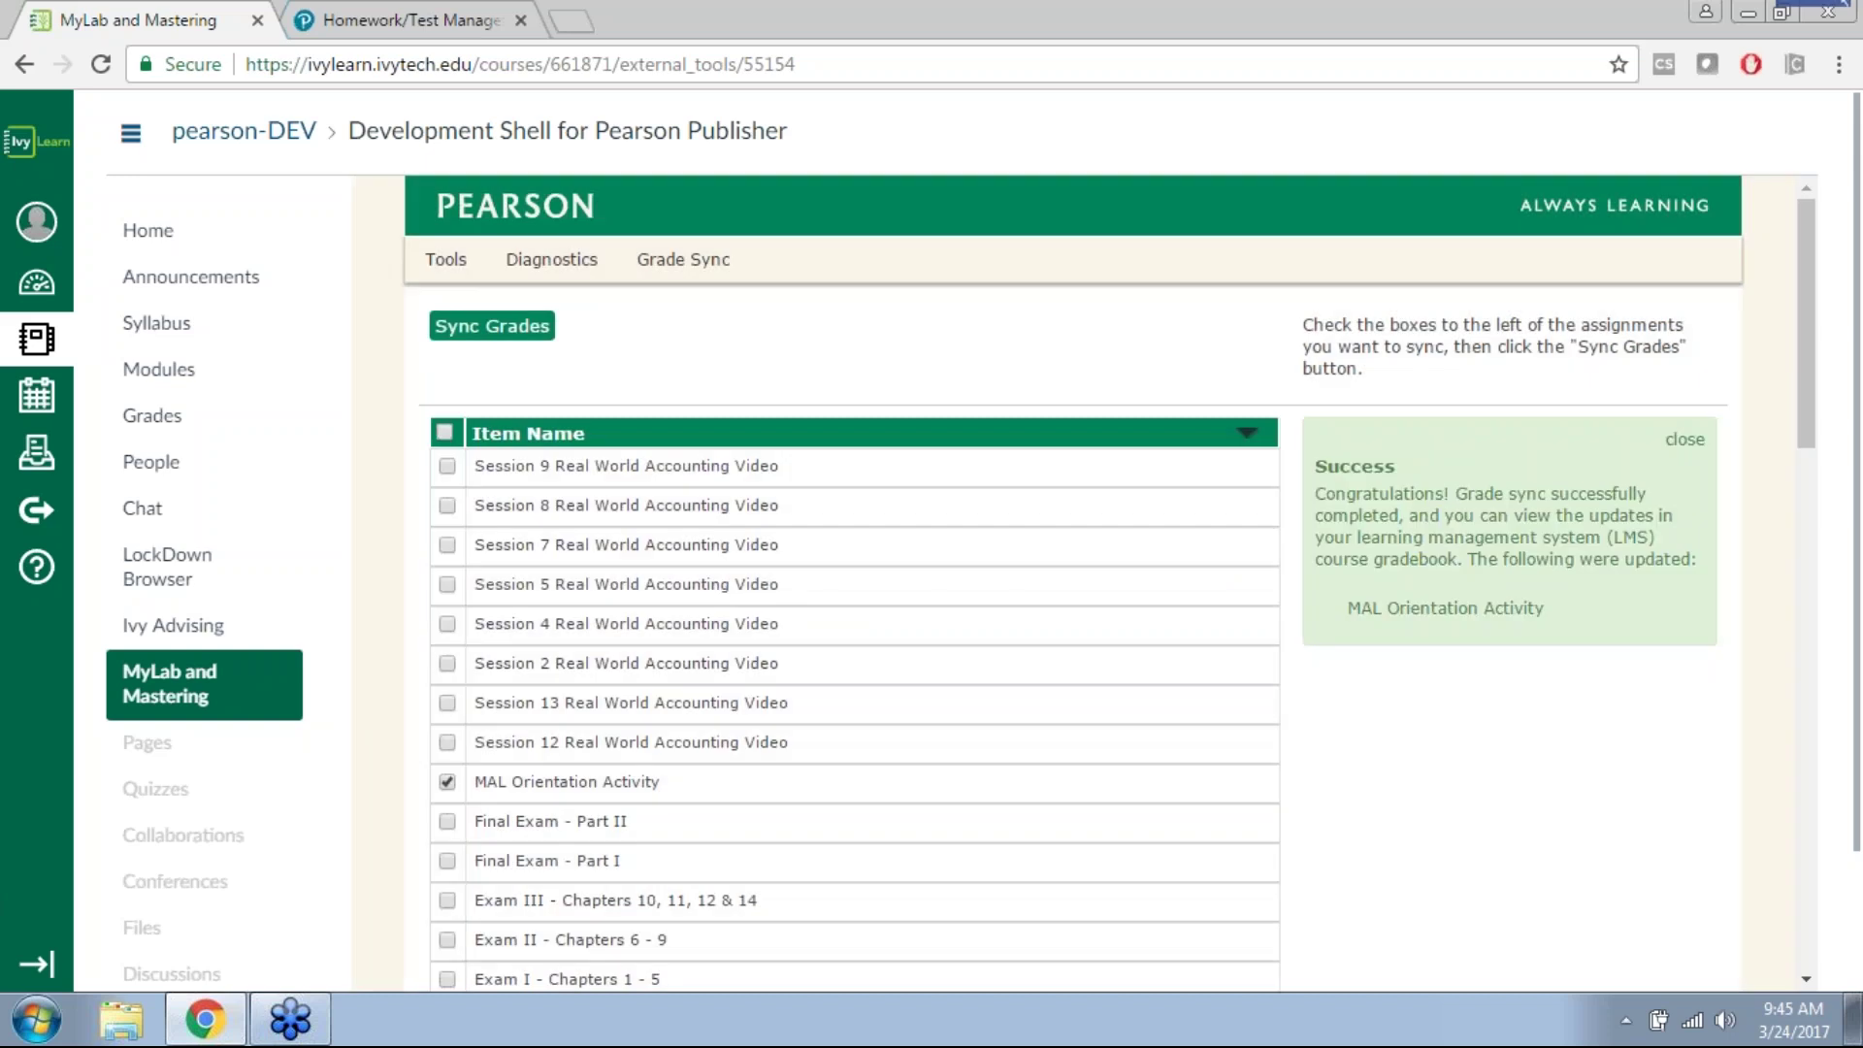
pyautogui.scroll(-2, 228, 652)
pyautogui.click(175, 857)
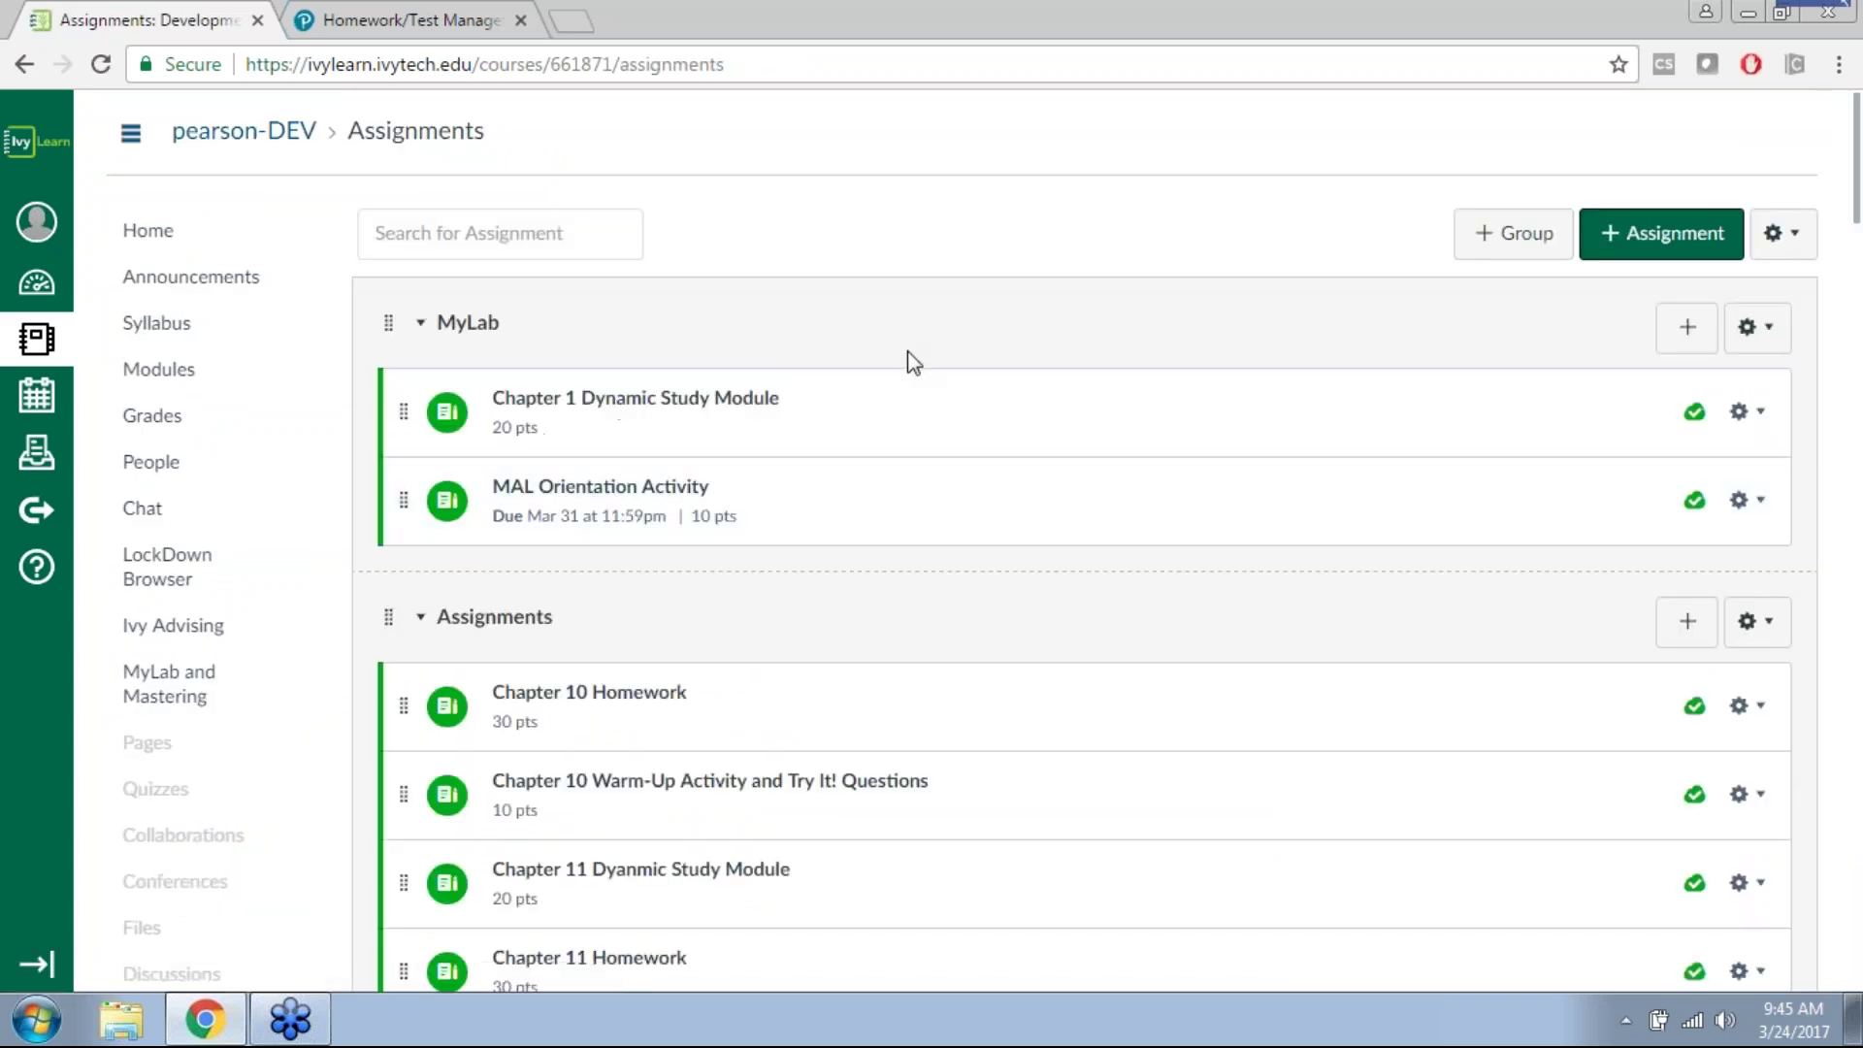
# Step: Review the Canvas Assignments page, then go back to the MyLab and Mastering course page
pyautogui.scroll(-1, 637, 411)
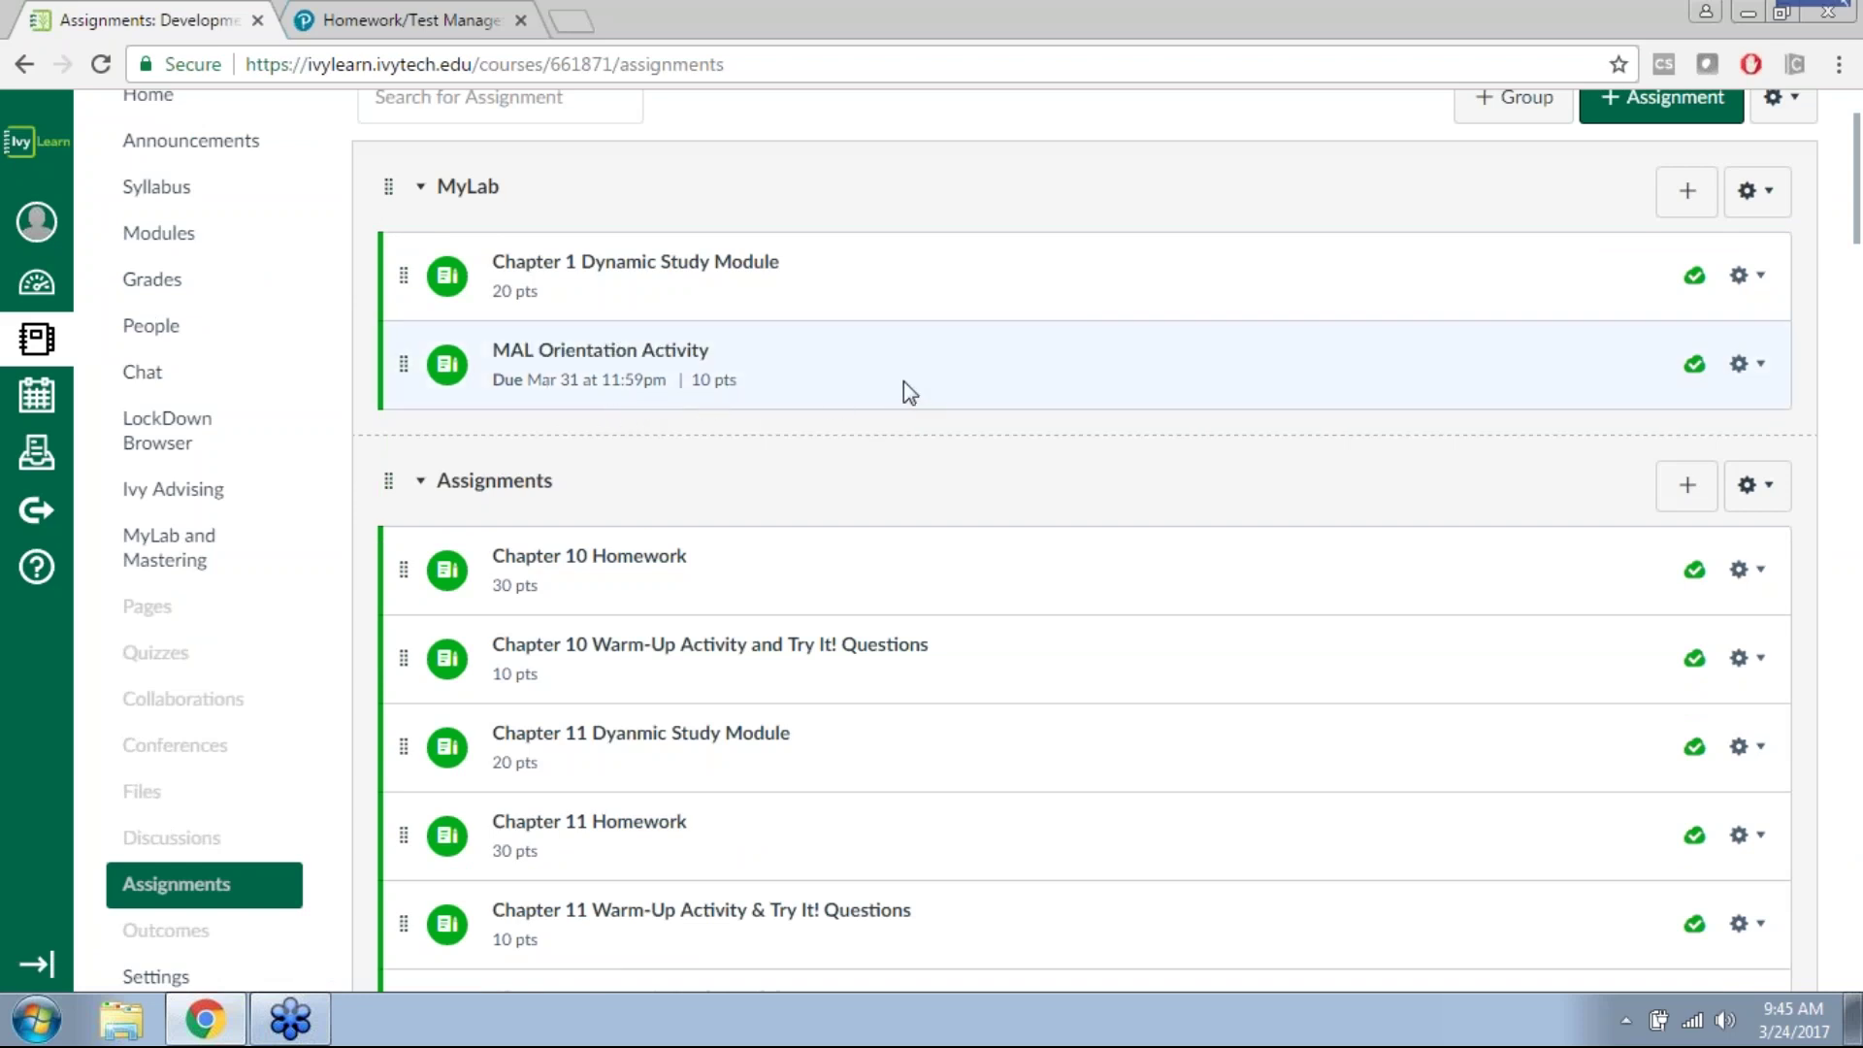
pyautogui.scroll(1, 907, 388)
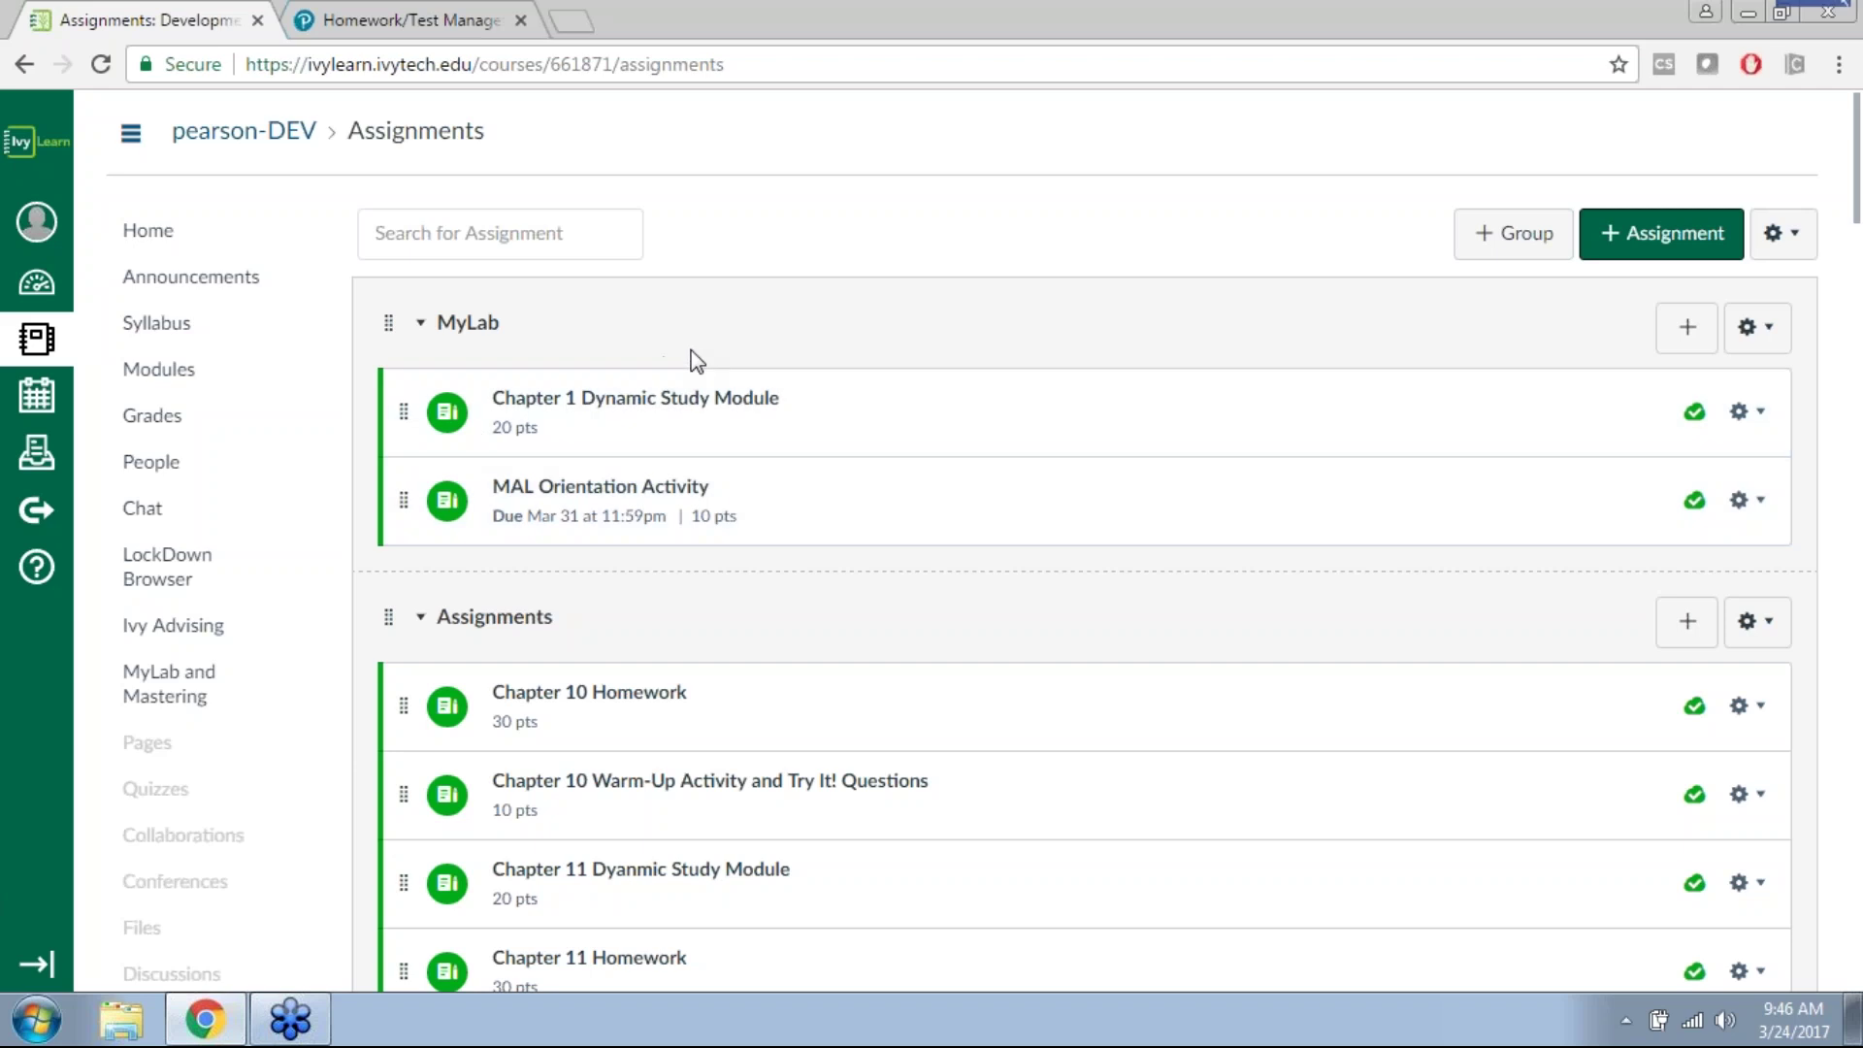
pyautogui.scroll(-3, 690, 357)
pyautogui.scroll(-2, 602, 454)
pyautogui.scroll(2, 388, 461)
pyautogui.click(160, 415)
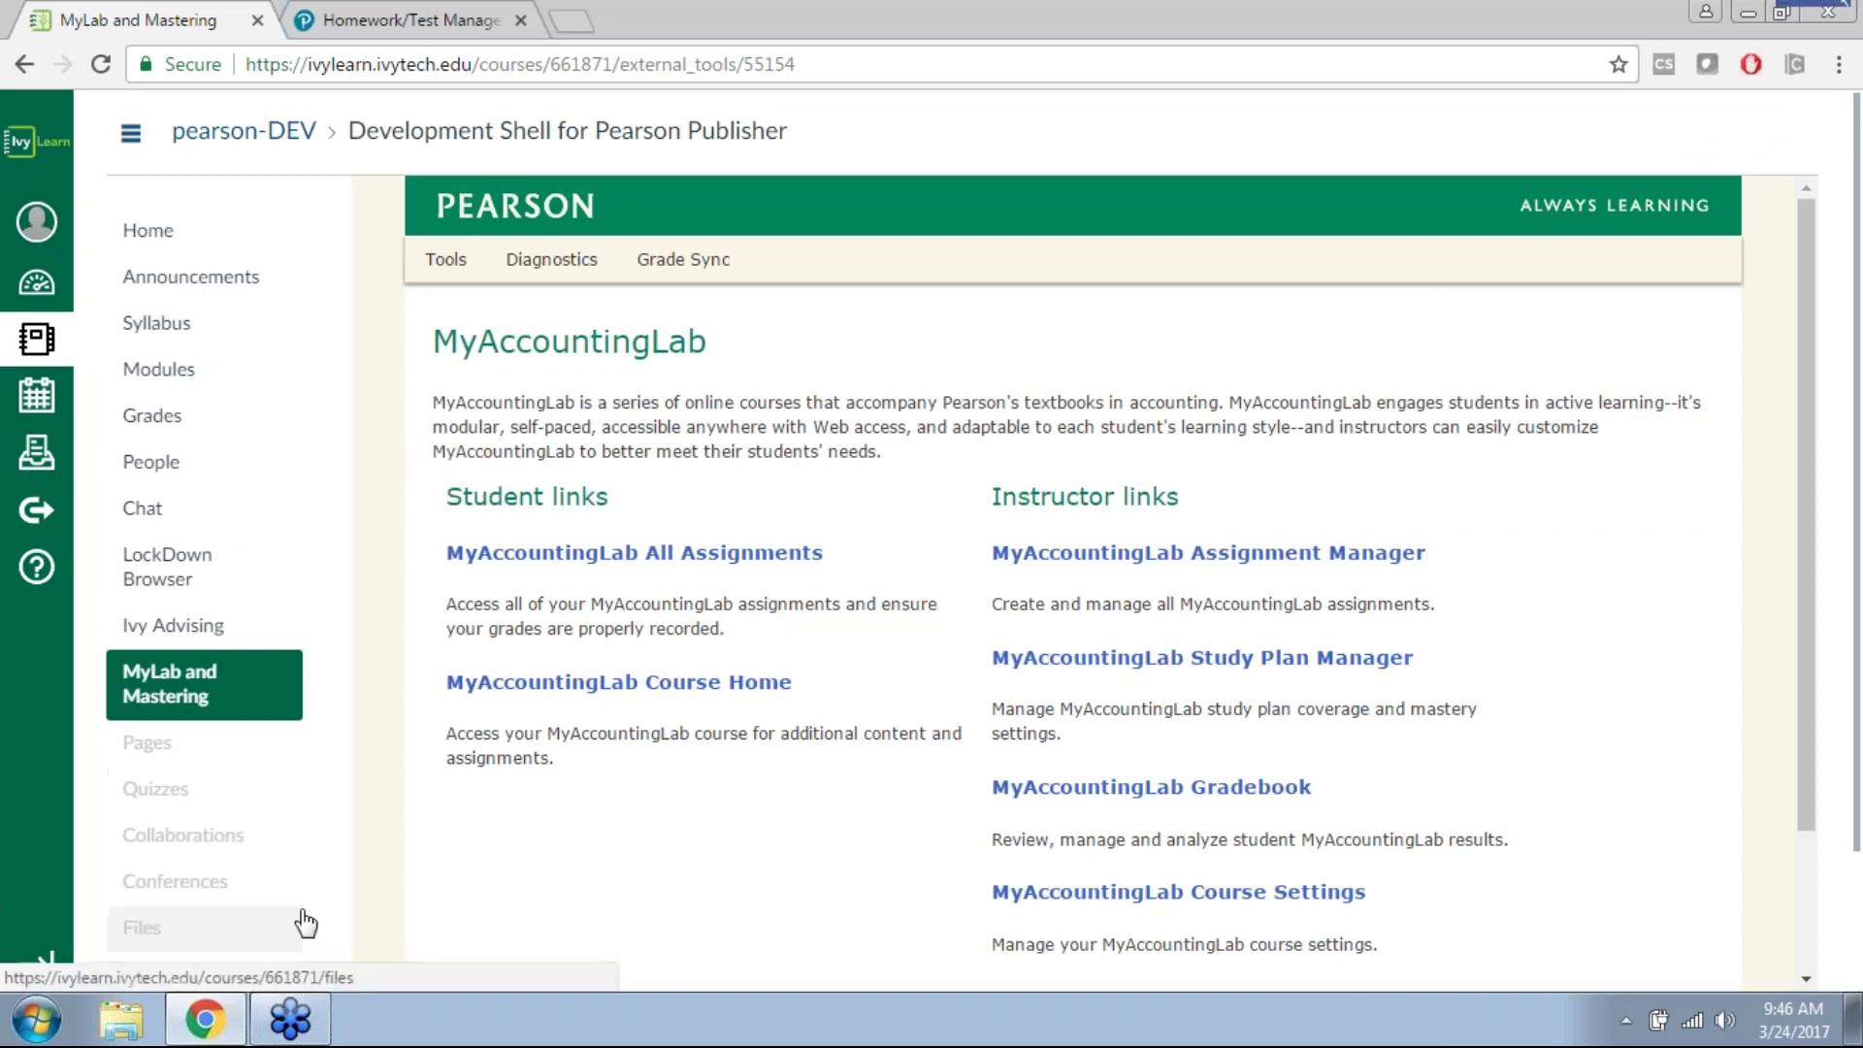
# Step: Launch the MyAccountingLab course home and go to its Assignments list
pyautogui.scroll(-3, 306, 897)
pyautogui.scroll(3, 412, 411)
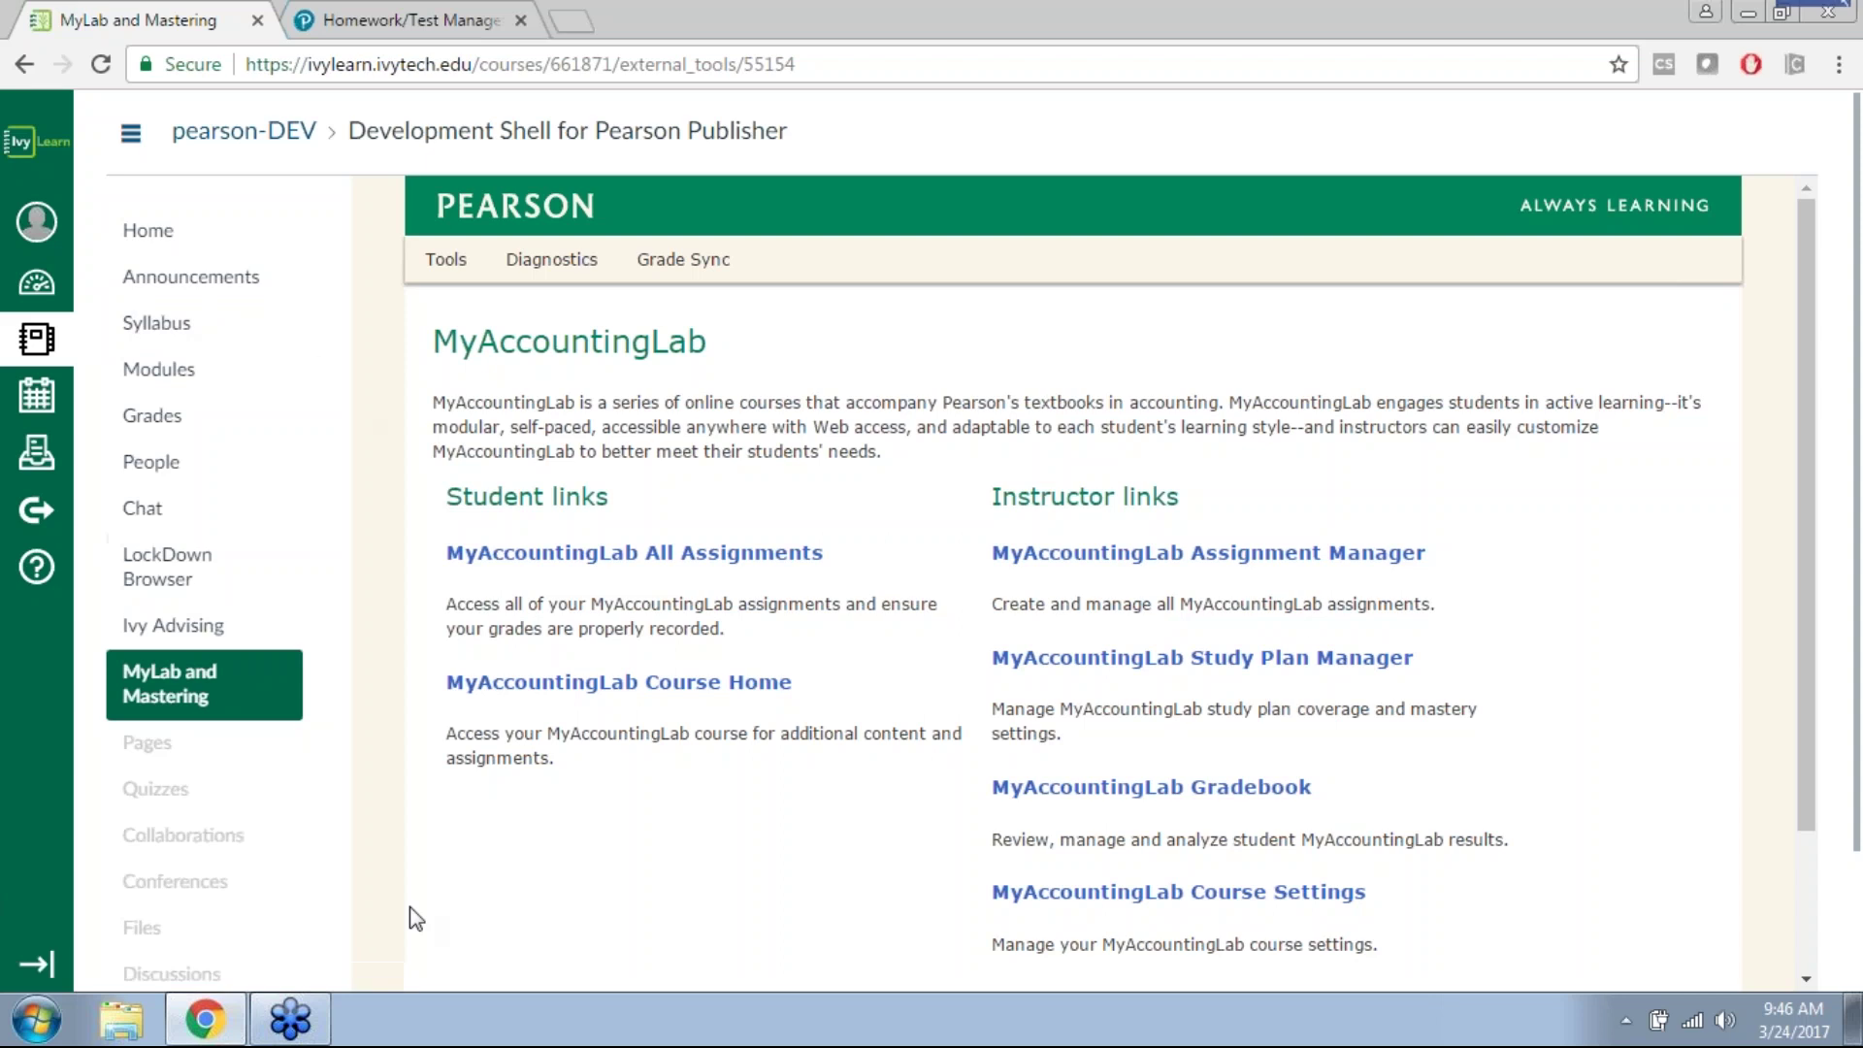
pyautogui.click(695, 685)
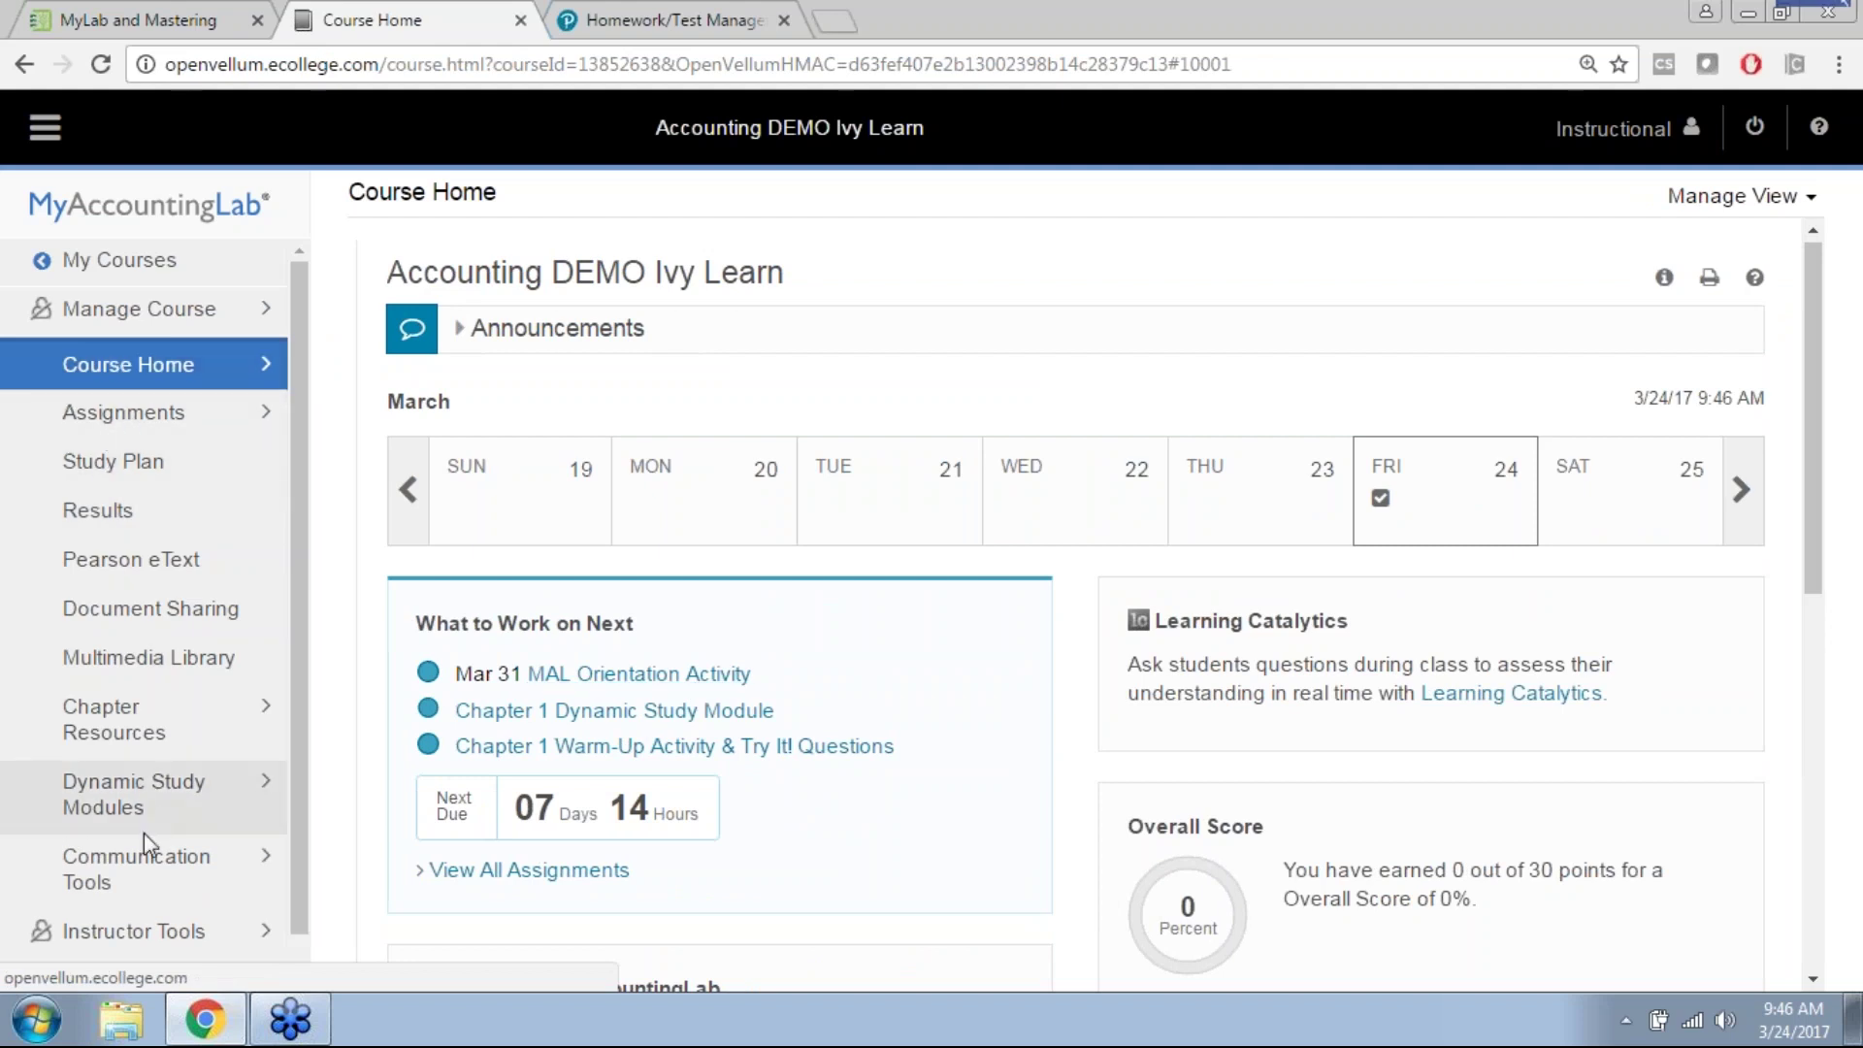
pyautogui.click(85, 411)
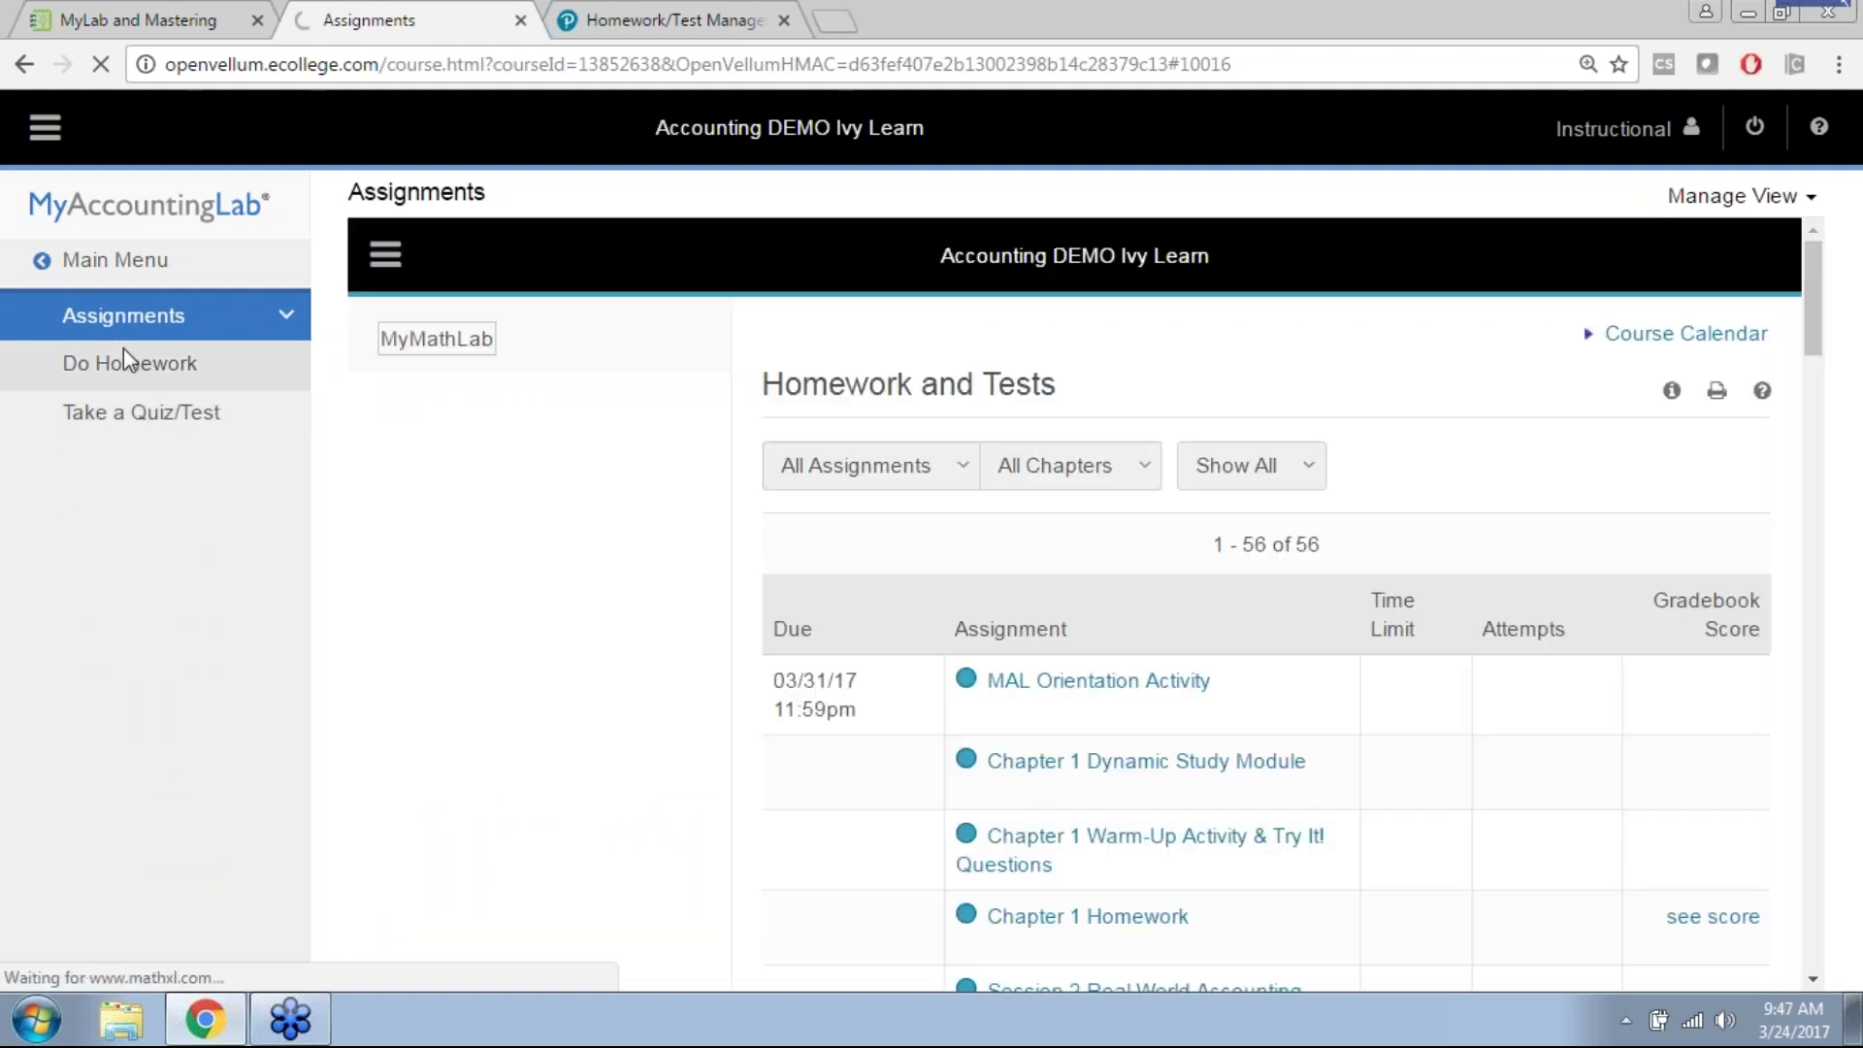
# Step: Reveal Chapter 1 Homework's gradebook score (0%) and browse the homework and tests list
pyautogui.scroll(-3, 1070, 472)
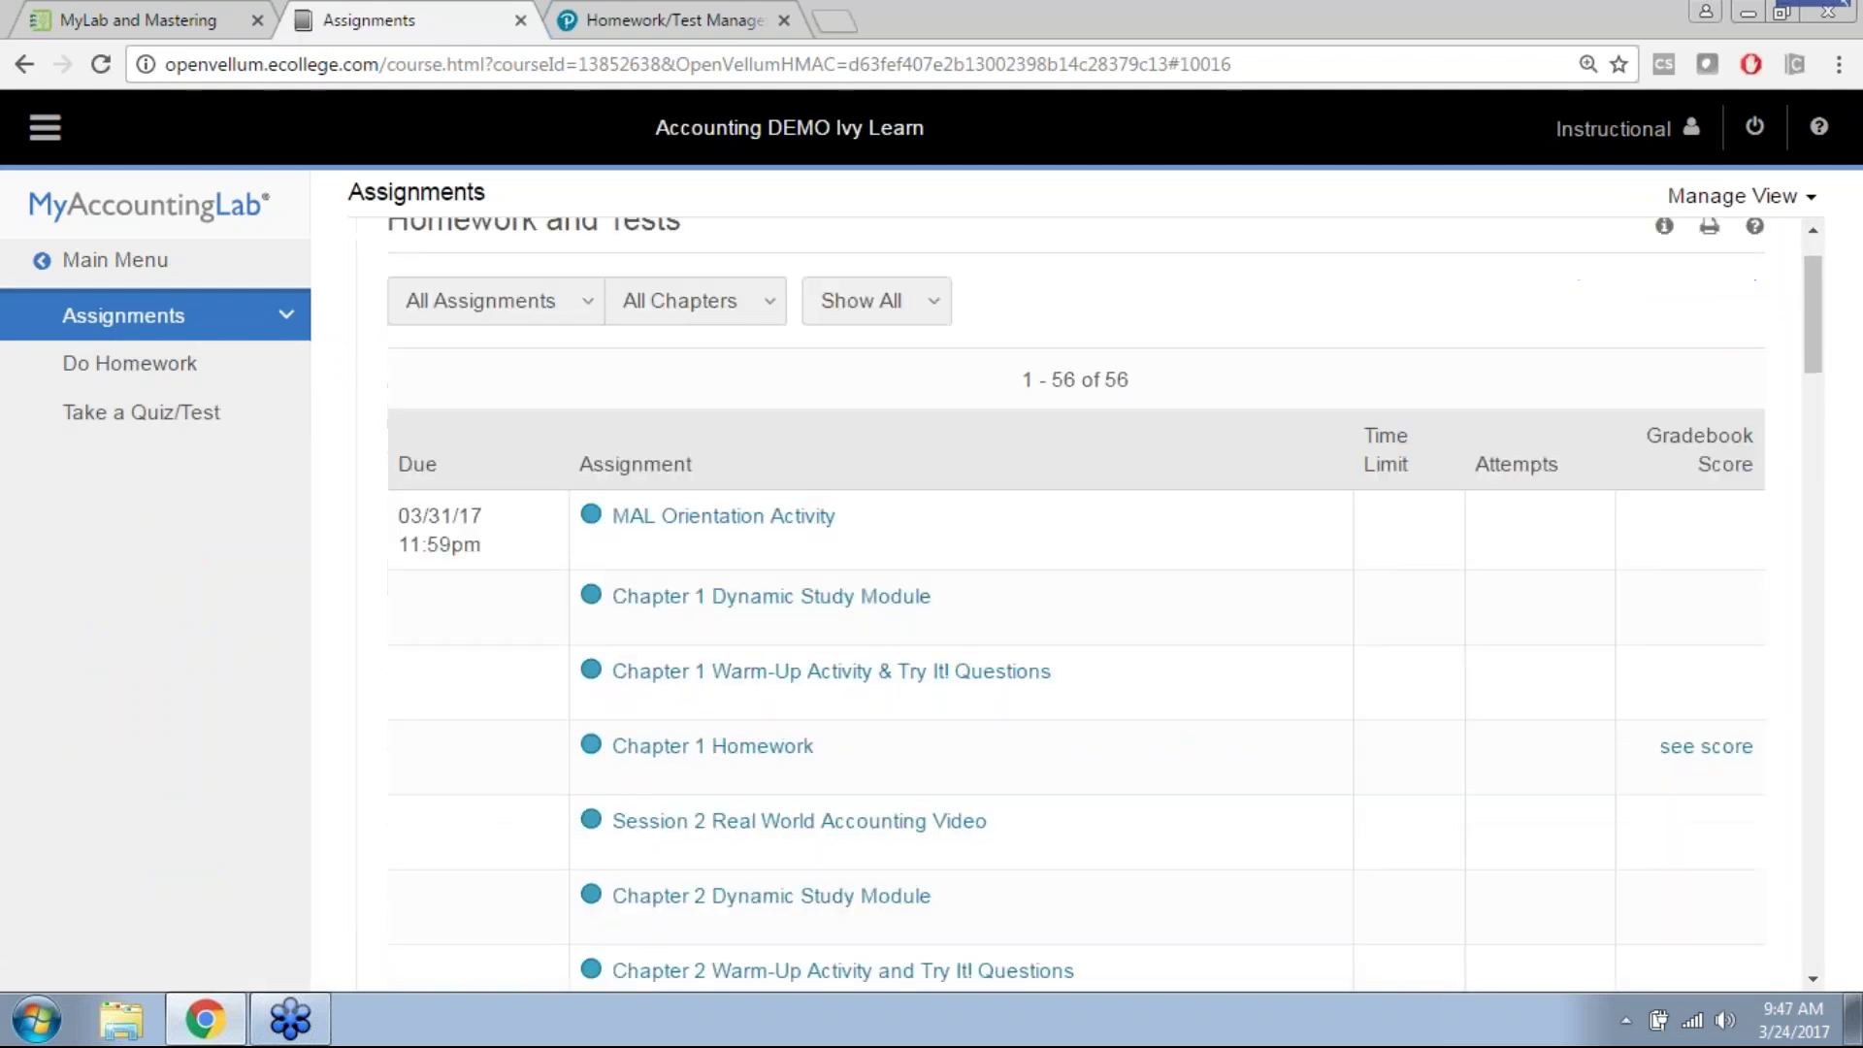
pyautogui.scroll(3, 1056, 509)
pyautogui.scroll(-4, 1028, 514)
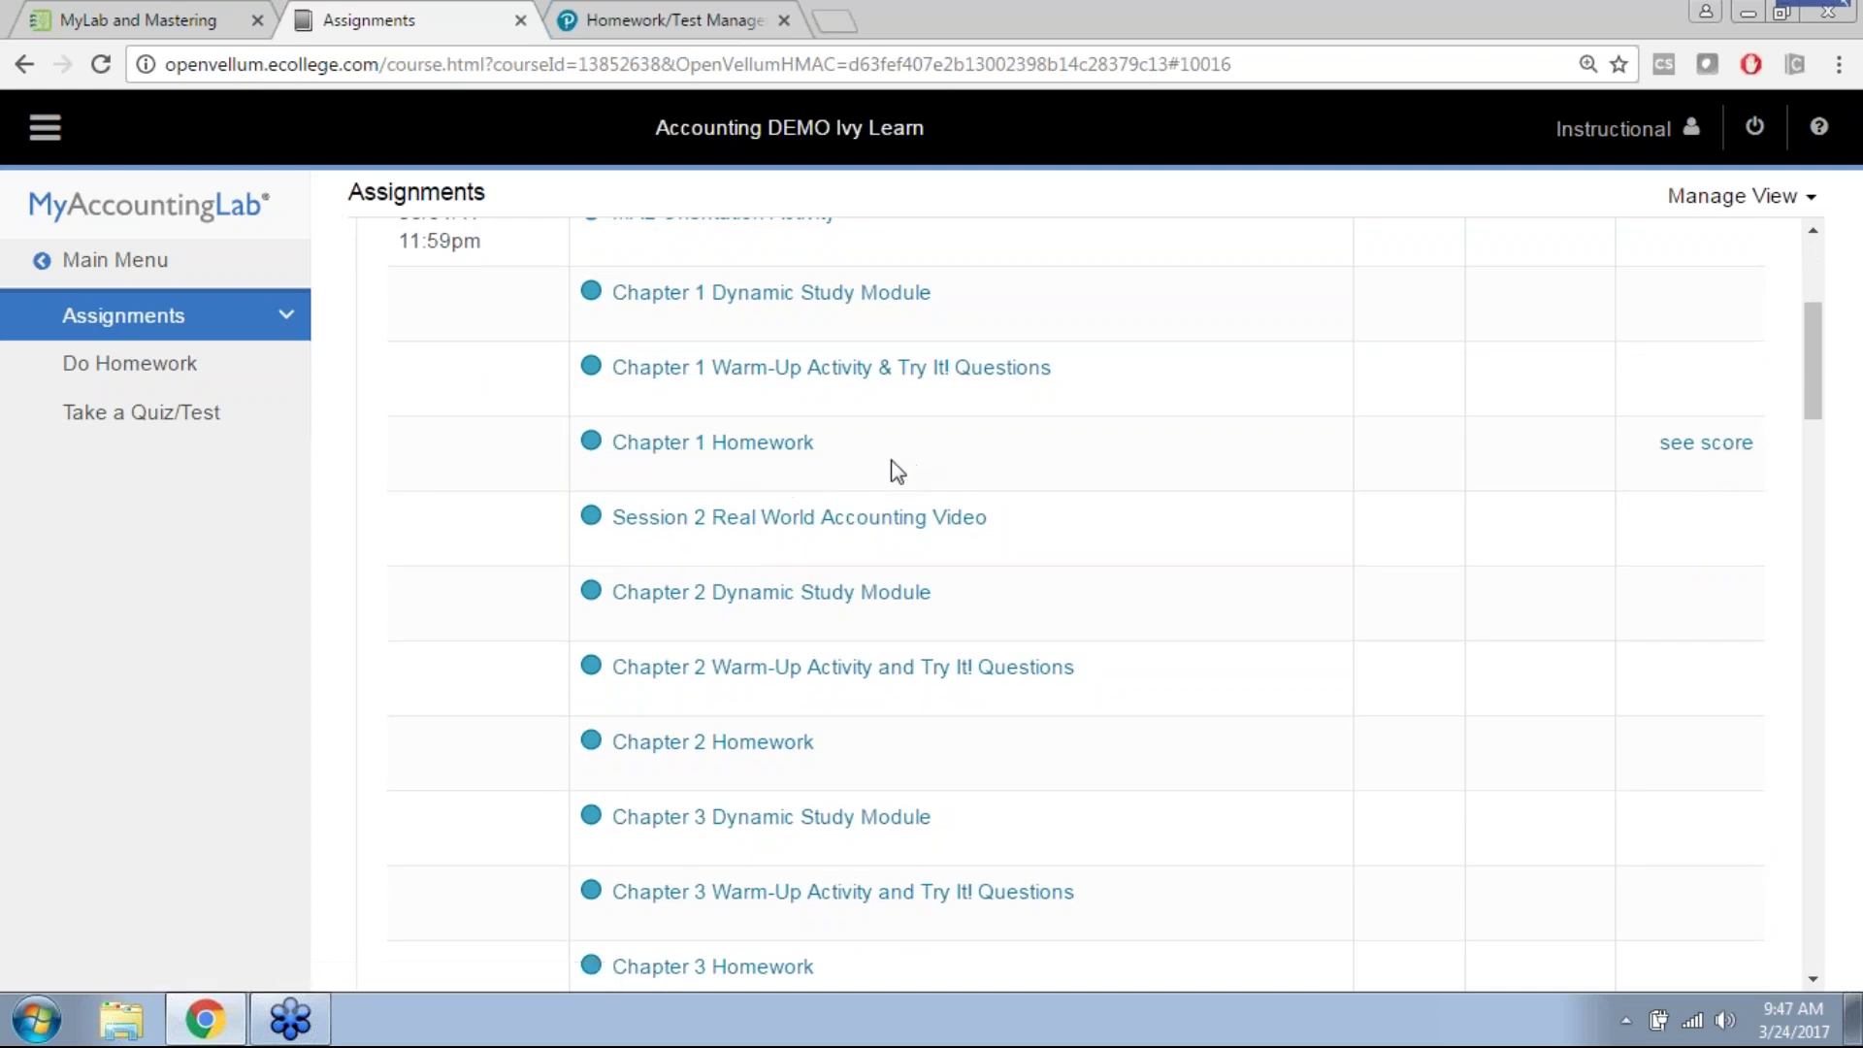
pyautogui.click(1708, 454)
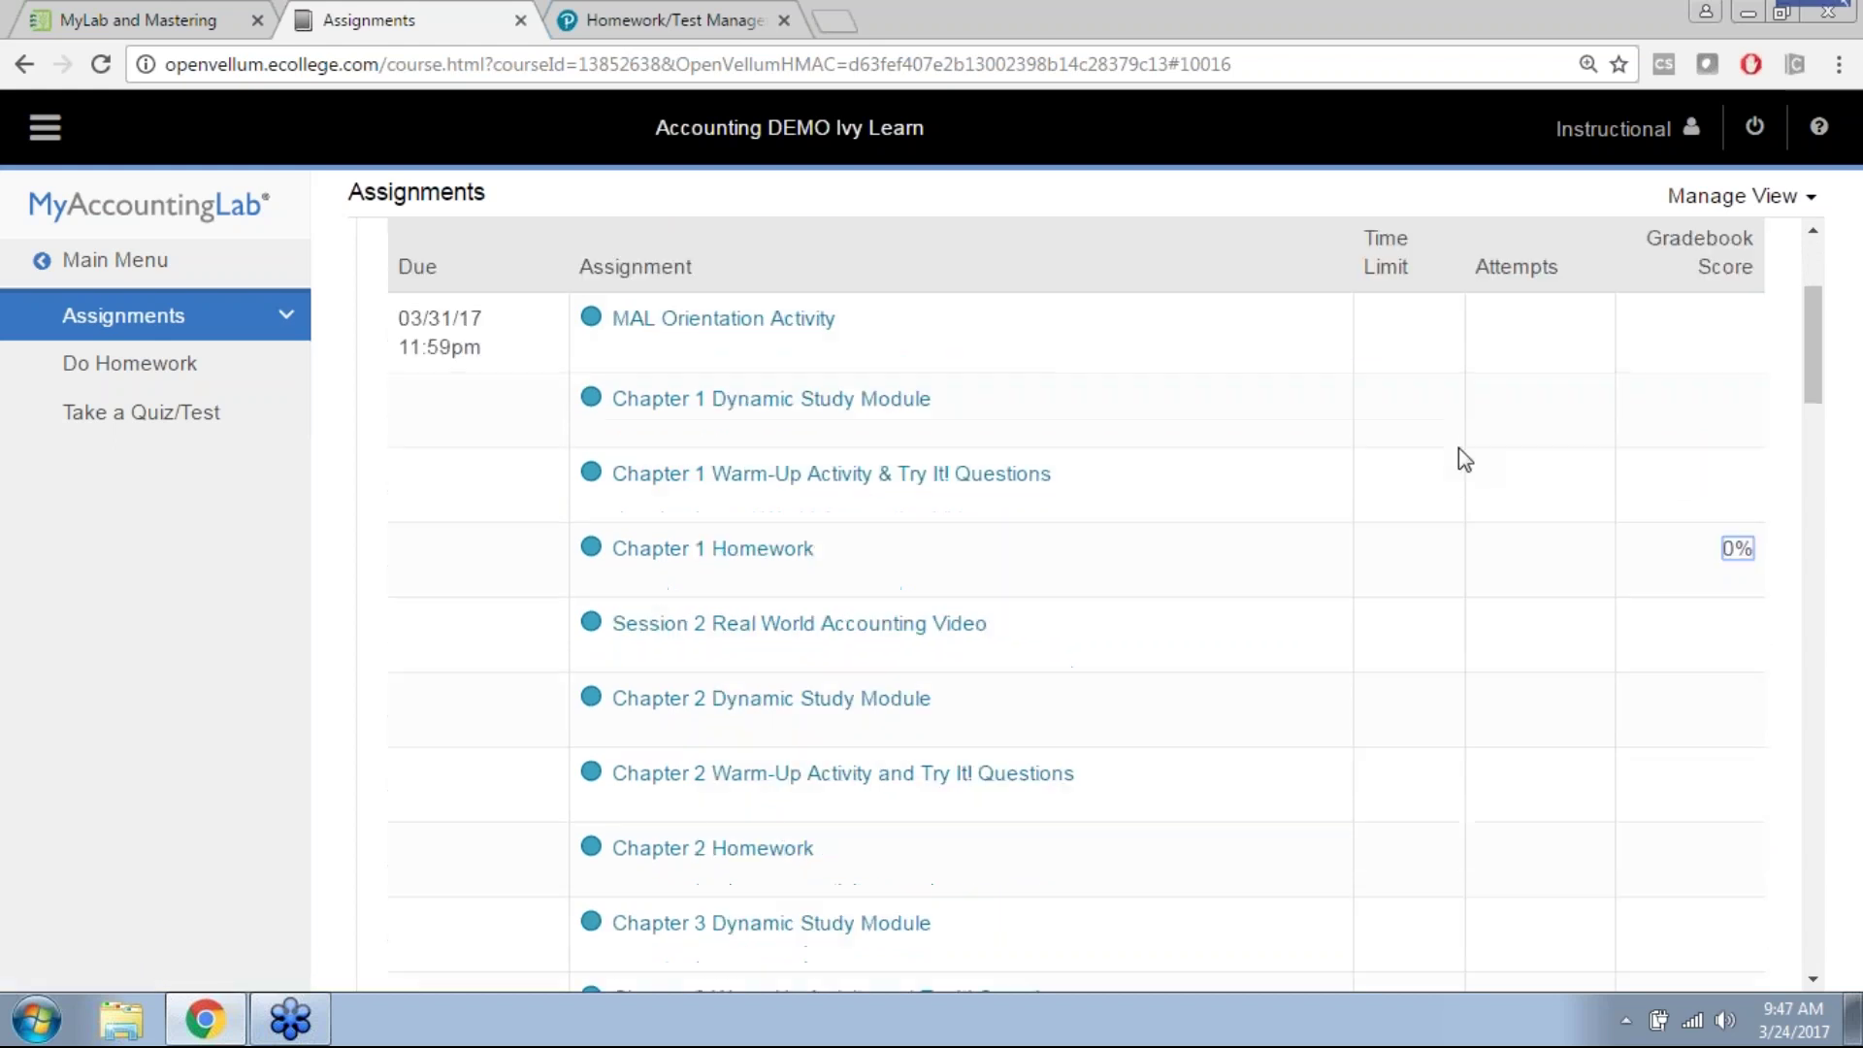
pyautogui.scroll(3, 1145, 481)
pyautogui.scroll(2, 1261, 415)
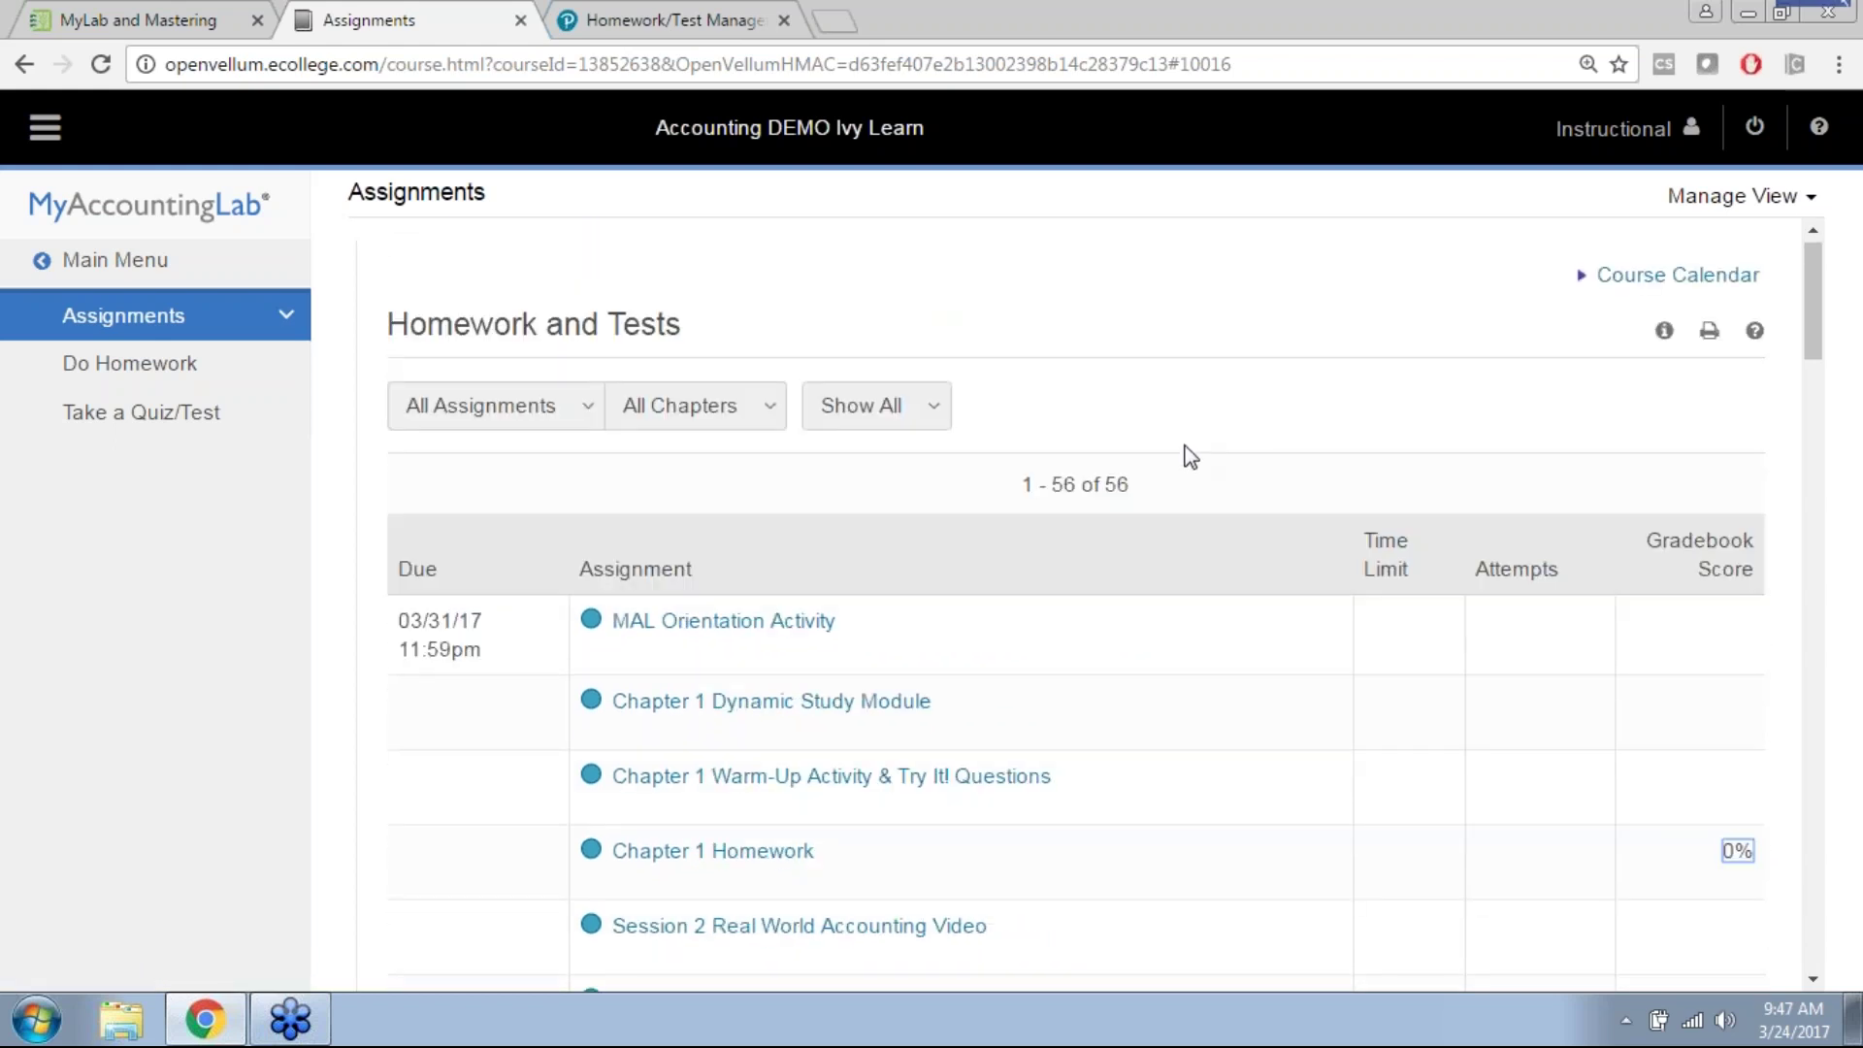
pyautogui.scroll(-2, 1184, 457)
pyautogui.scroll(-1, 1184, 475)
pyautogui.scroll(3, 1203, 465)
# Step: Return to the Canvas course tab and show its Assignments page
pyautogui.click(214, 27)
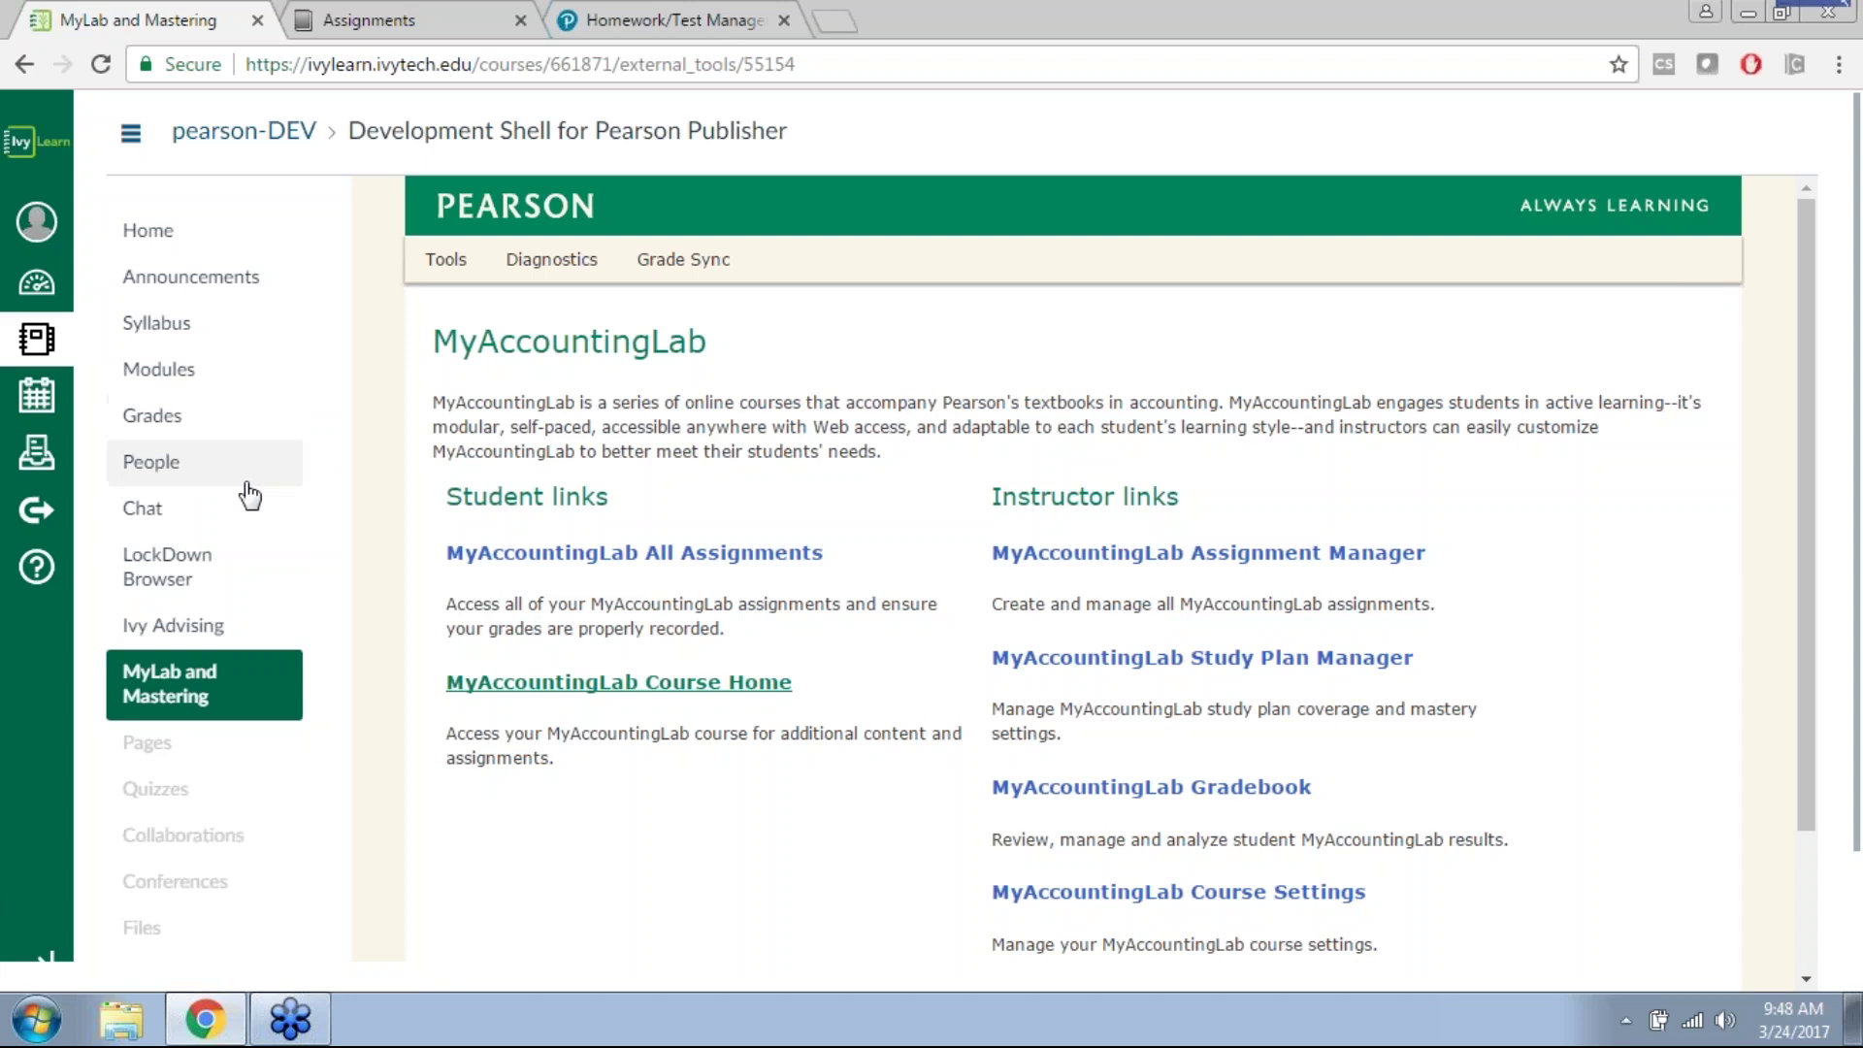
pyautogui.scroll(-3, 250, 496)
pyautogui.click(214, 859)
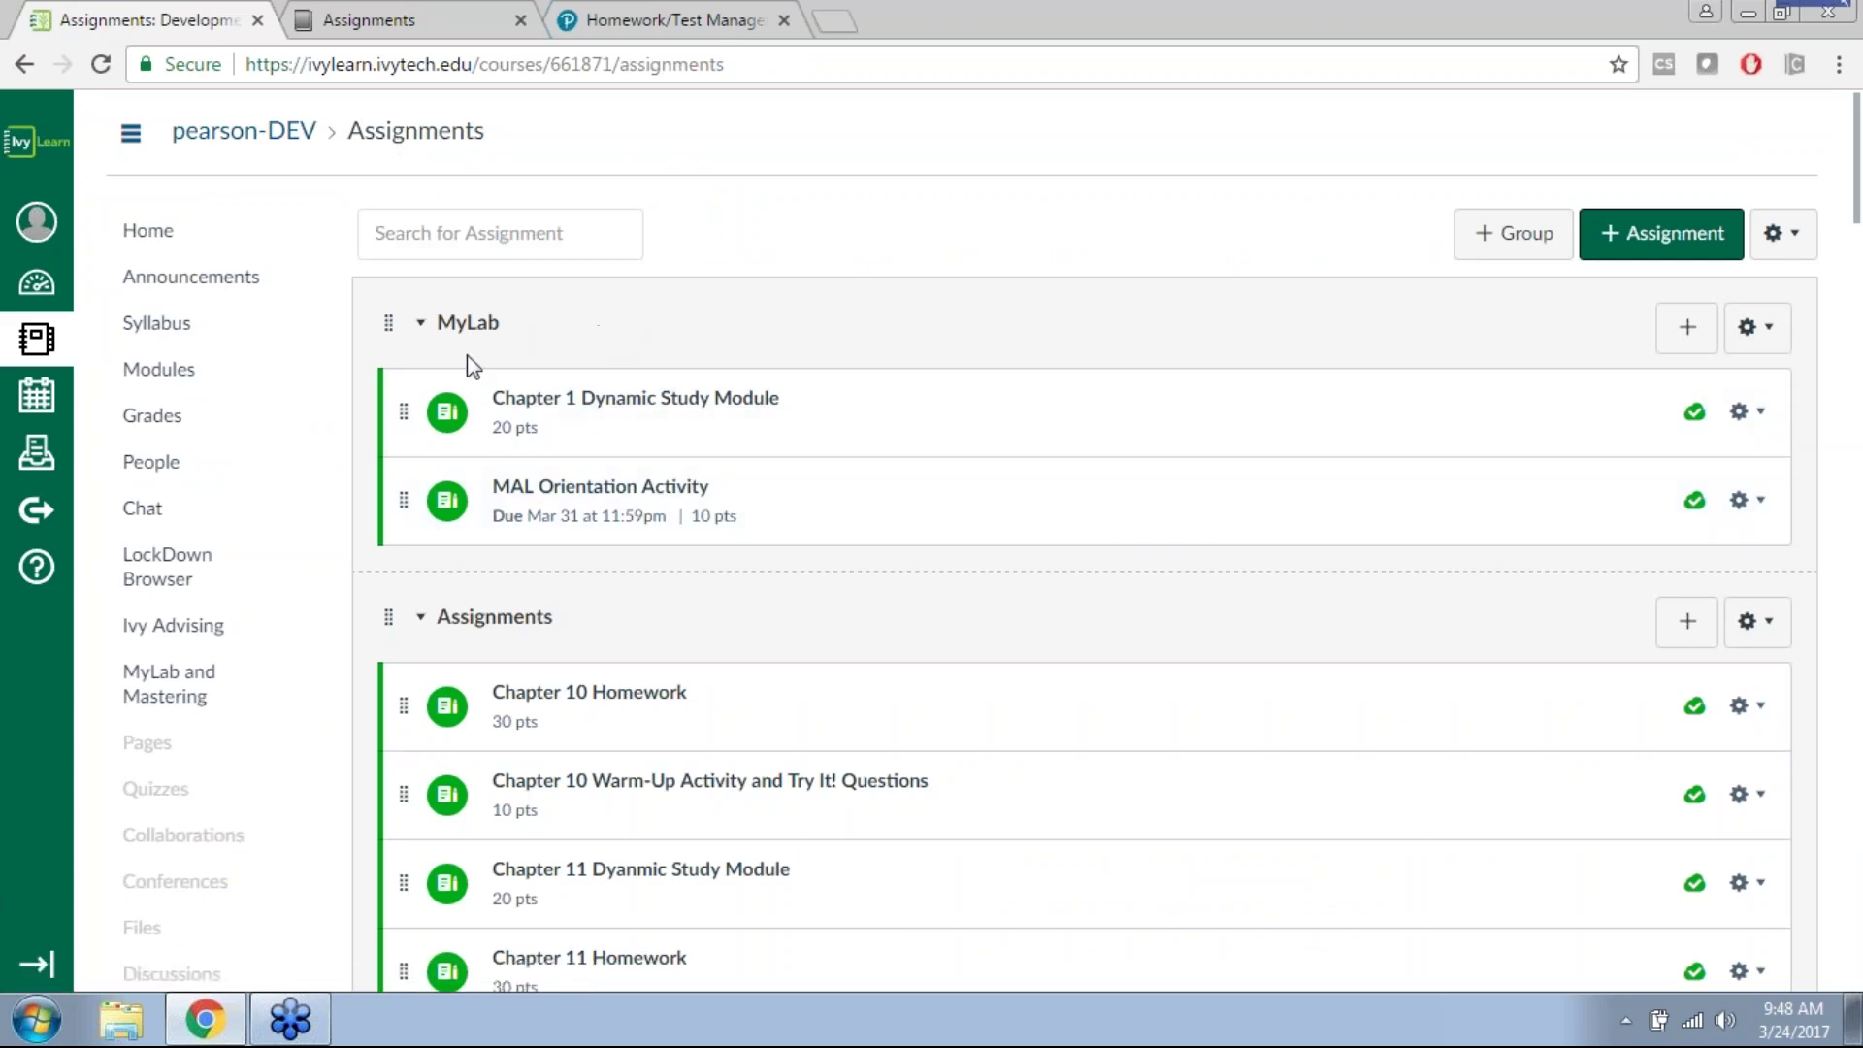
# Step: Delete the Chapter 1 Dynamic Study Module and MAL Orientation Activity assignments
pyautogui.click(1746, 413)
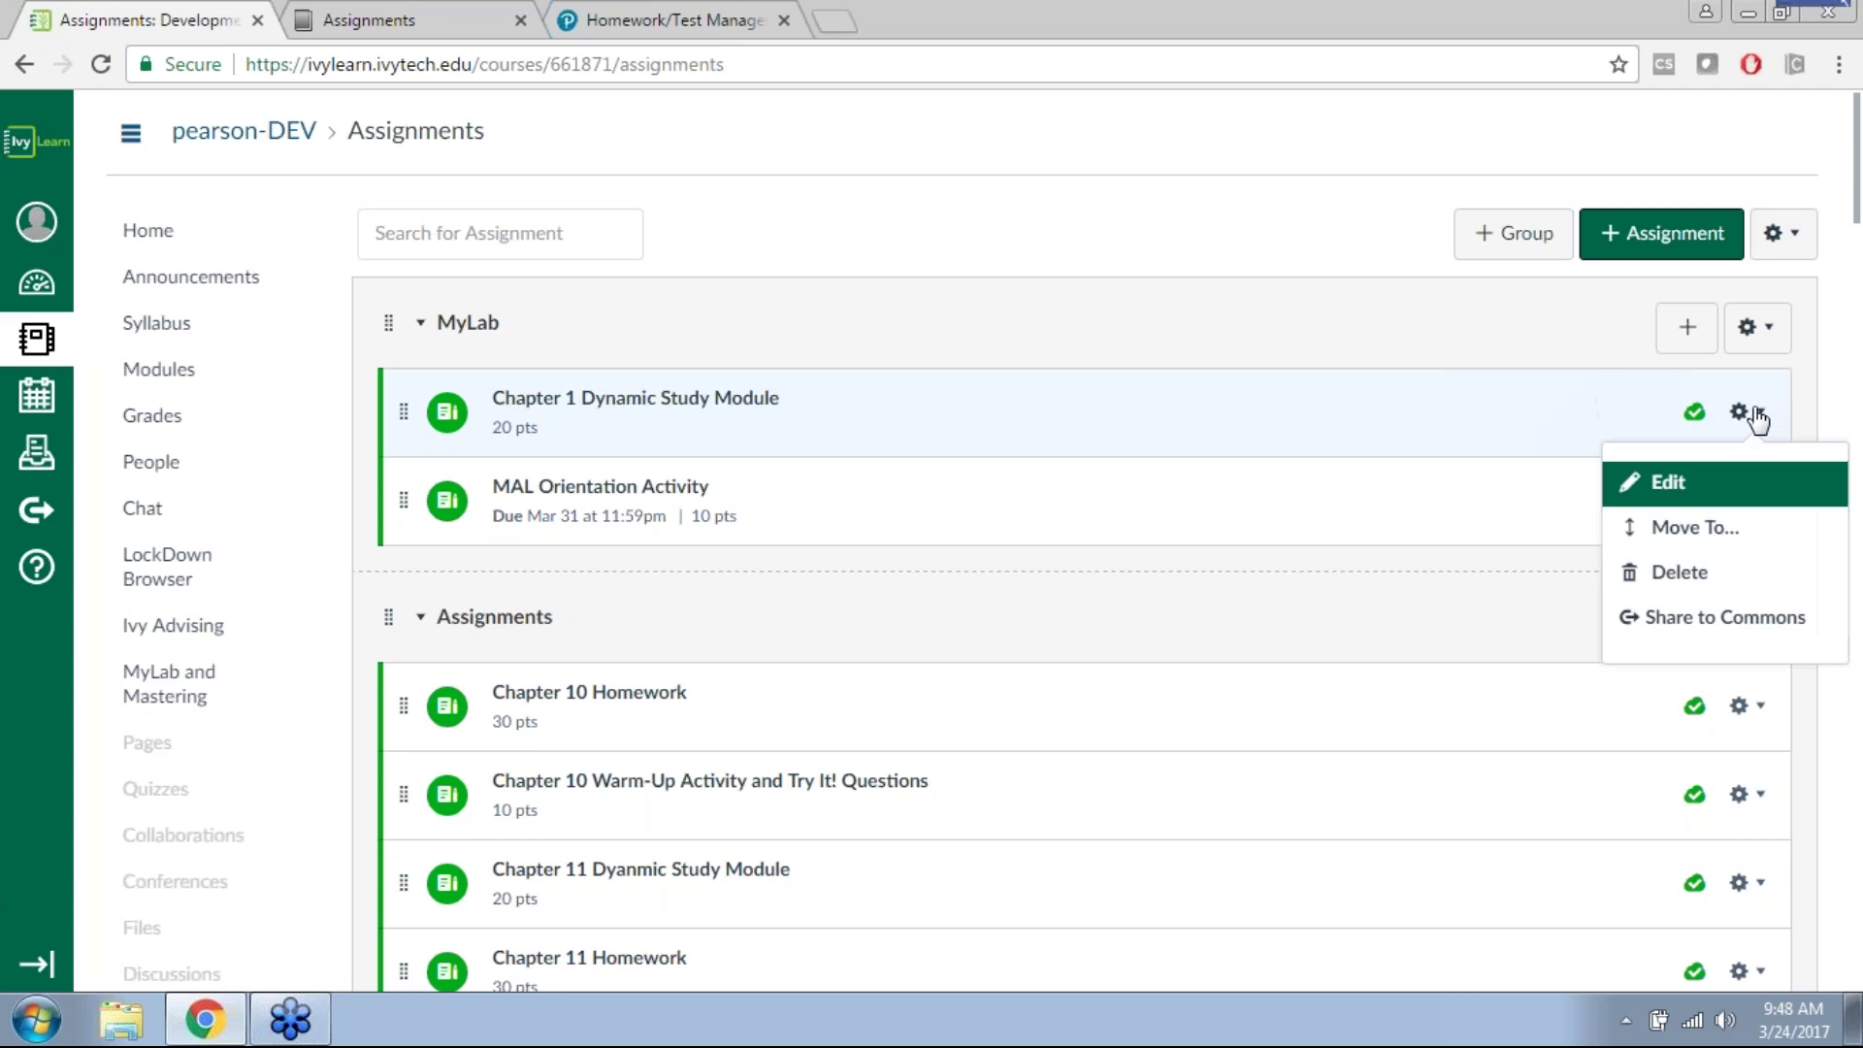
pyautogui.click(1676, 571)
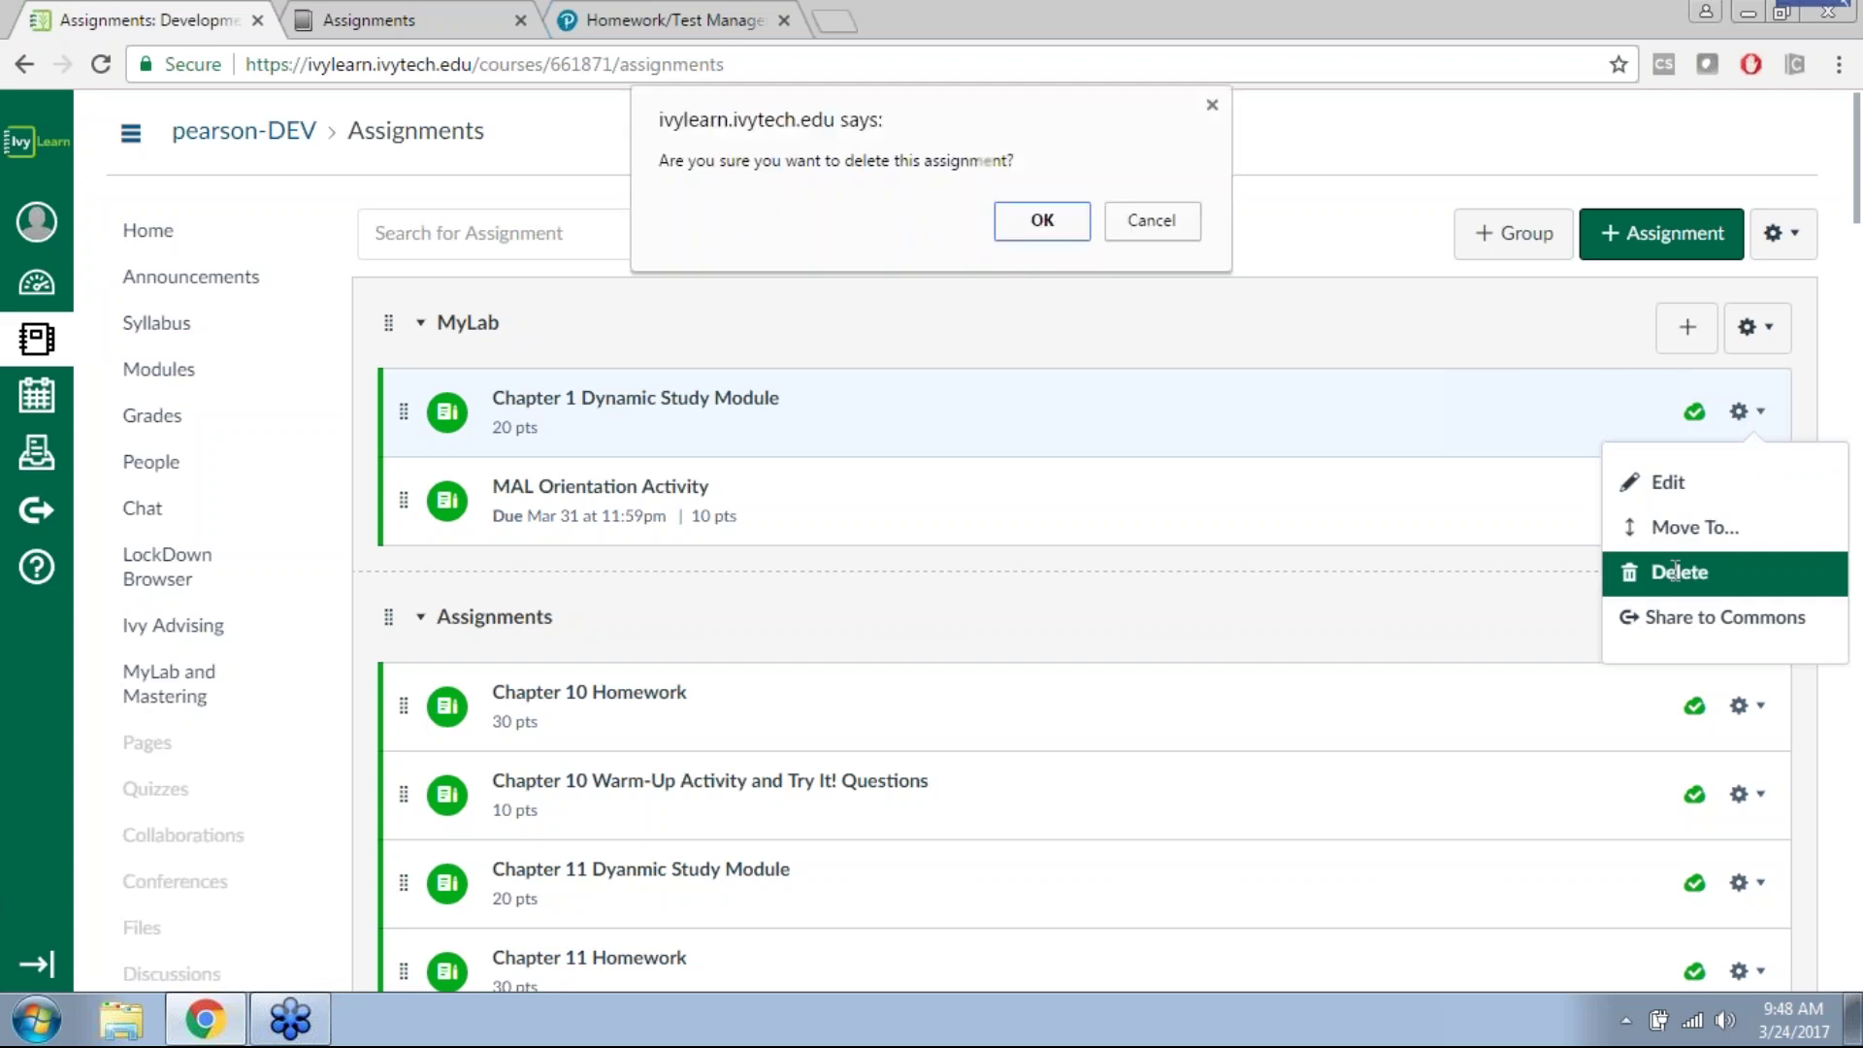
pyautogui.click(1039, 219)
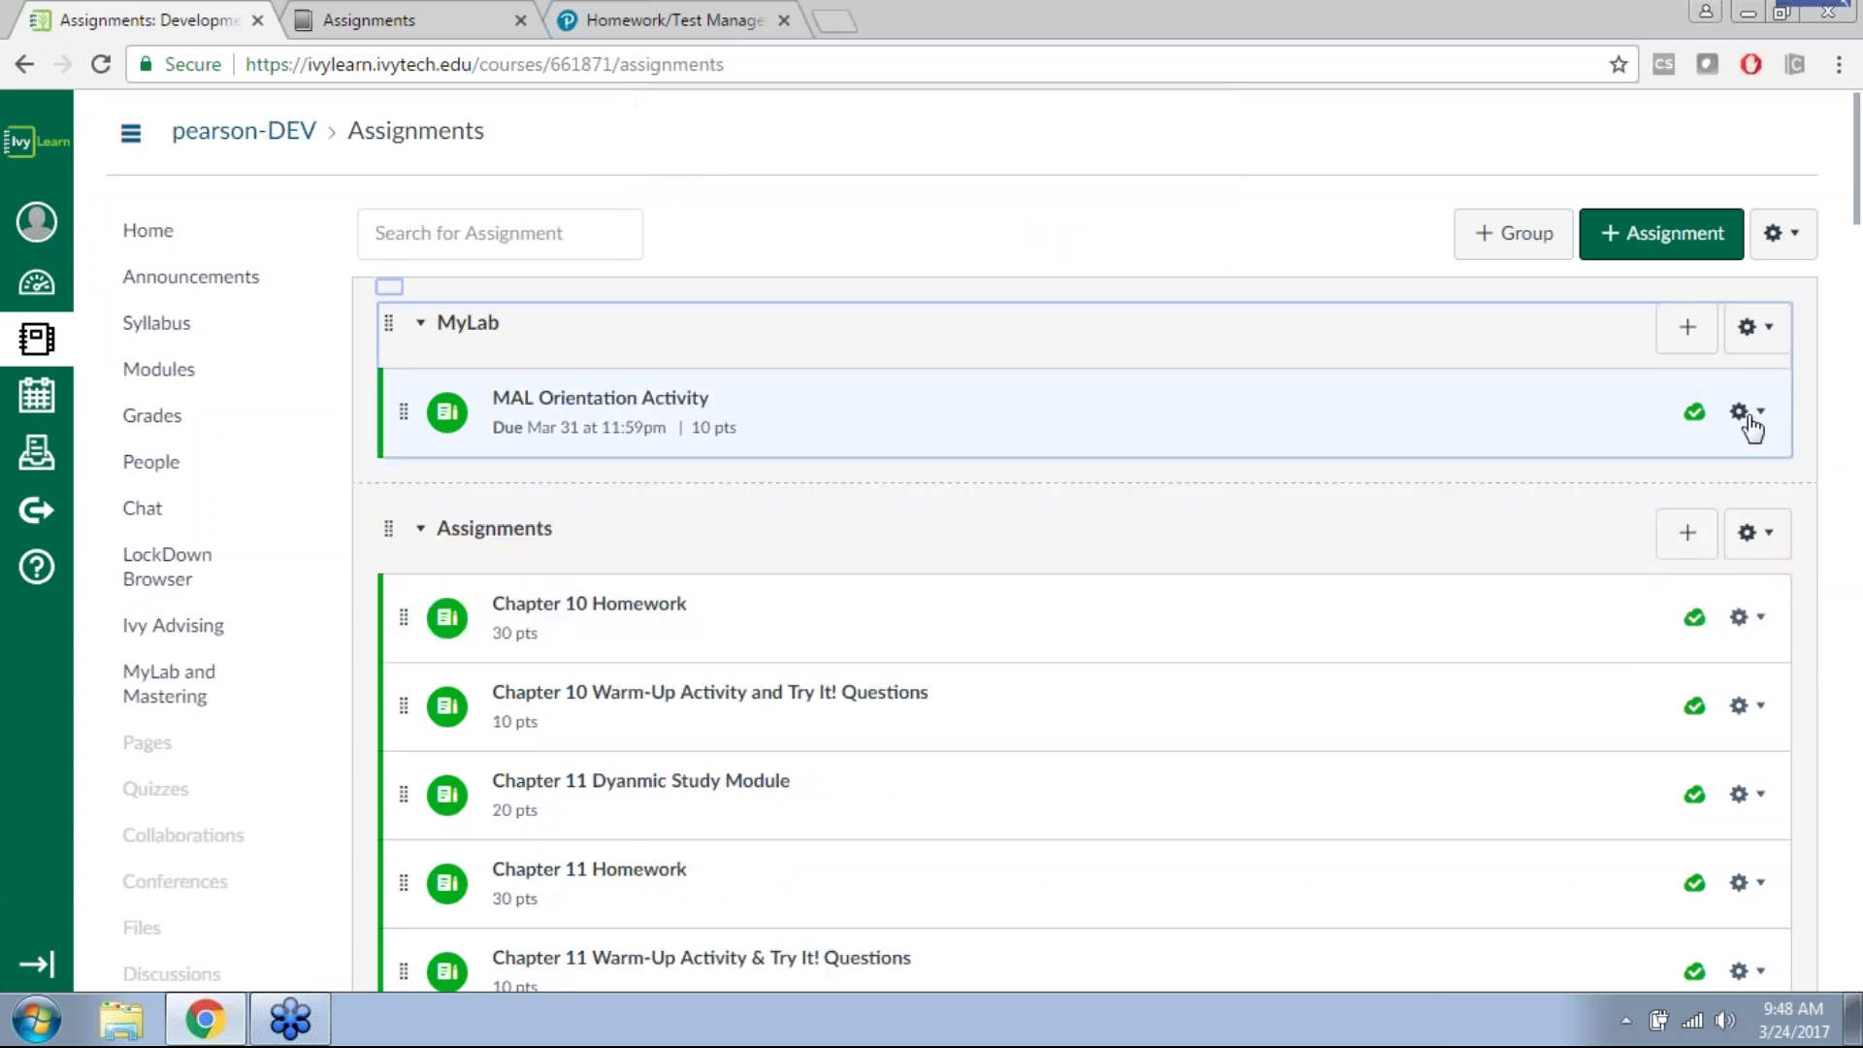
pyautogui.click(1749, 415)
pyautogui.click(1676, 571)
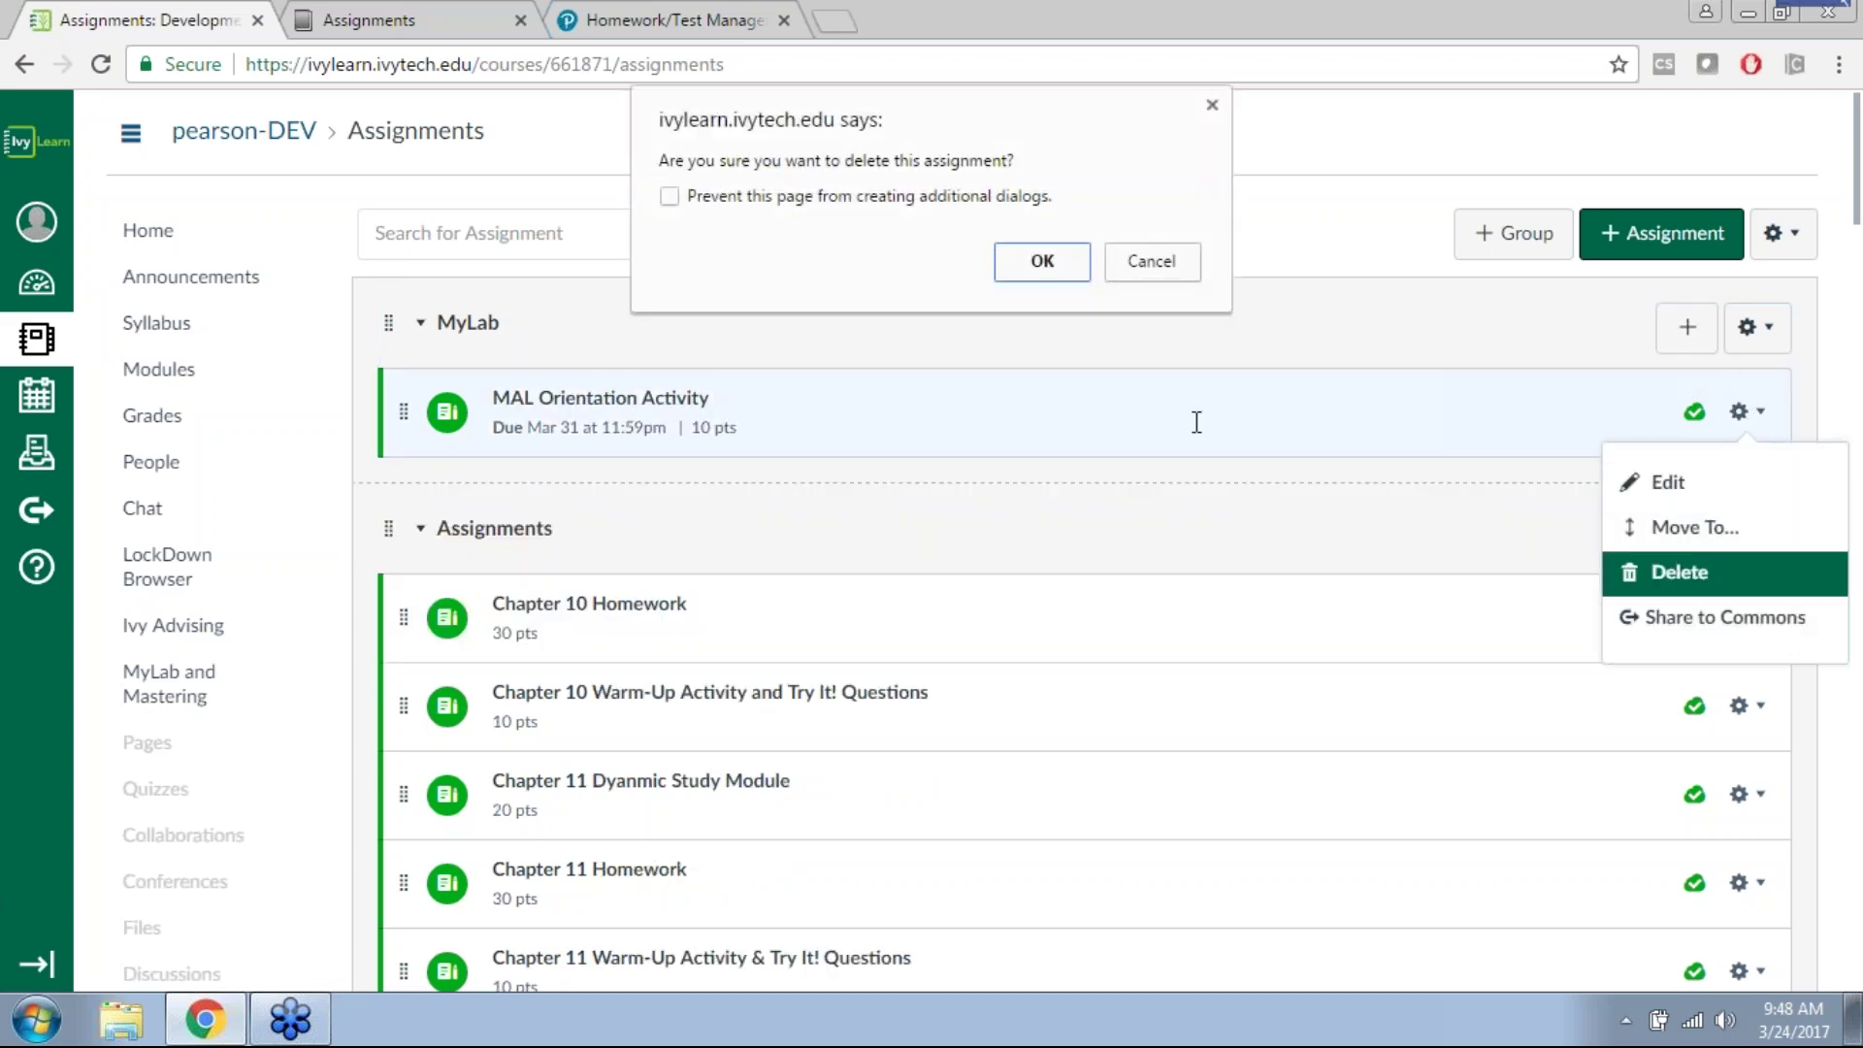
pyautogui.click(1031, 268)
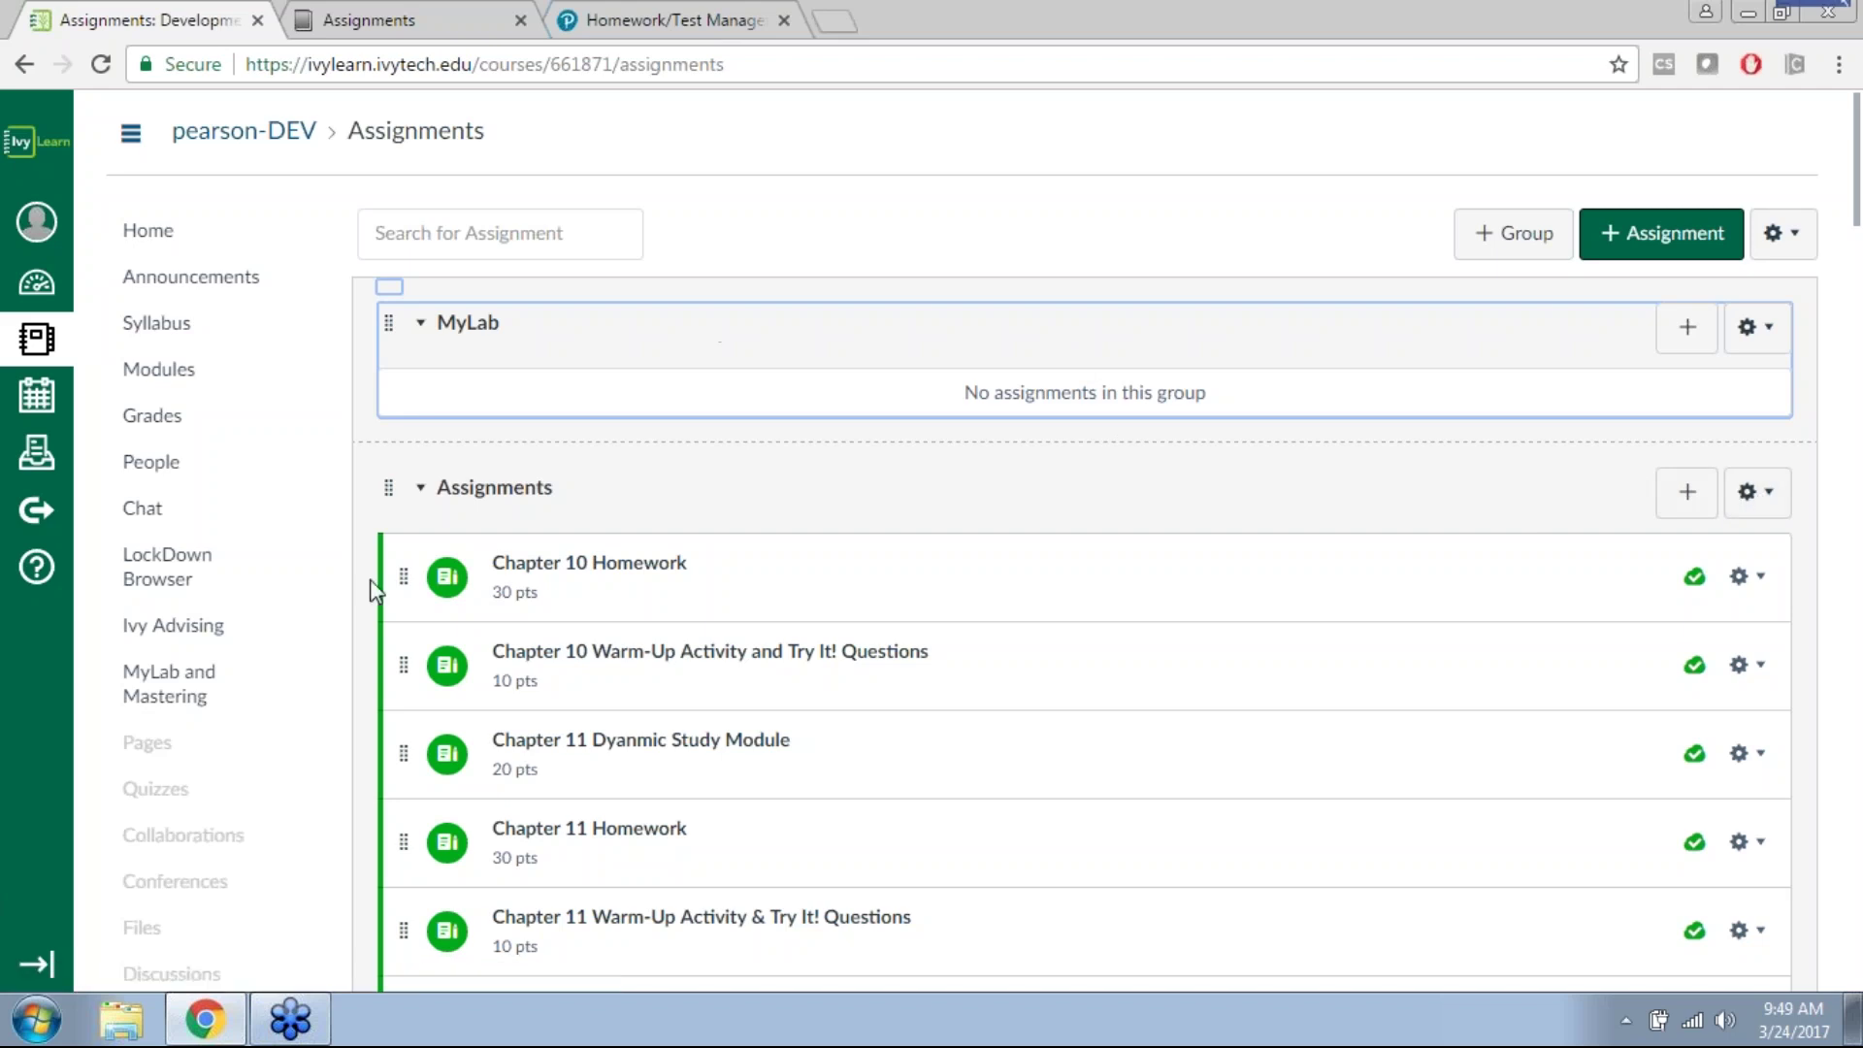
# Step: Switch the course to Student View from course Settings
pyautogui.scroll(-7, 167, 755)
pyautogui.click(175, 432)
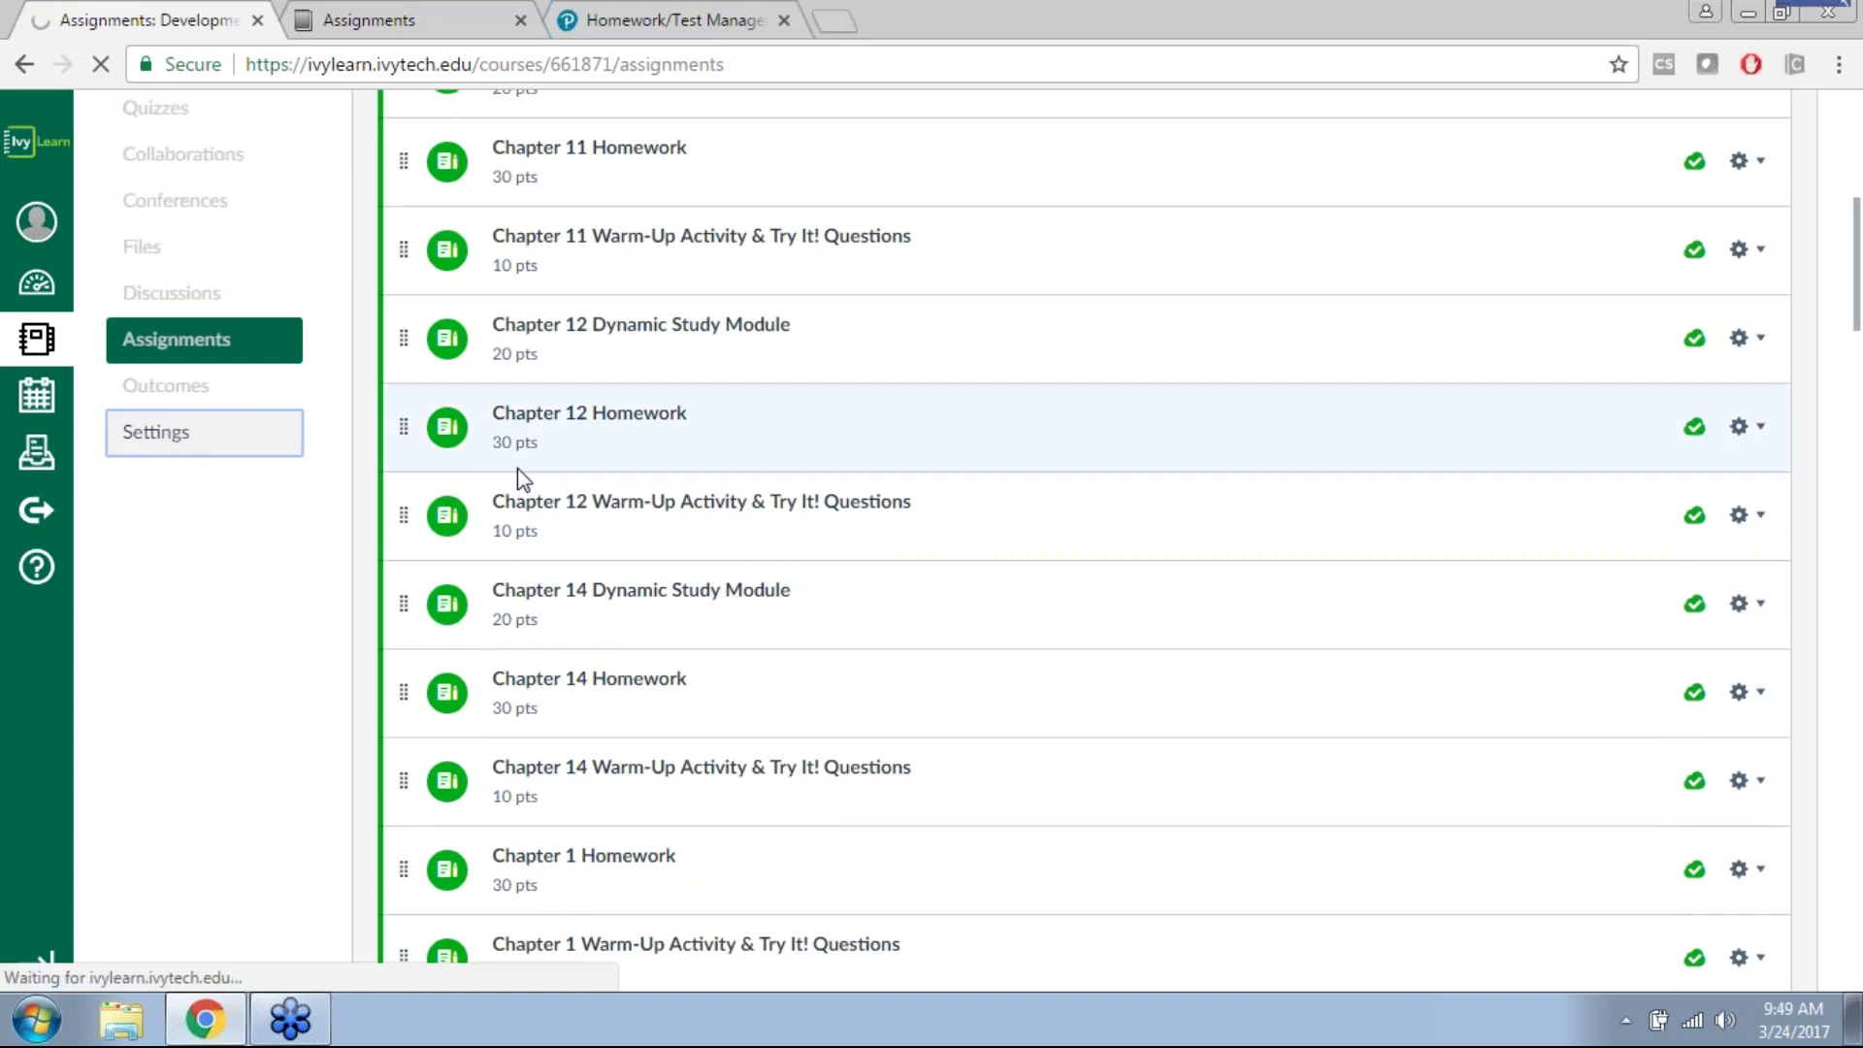
pyautogui.click(1552, 297)
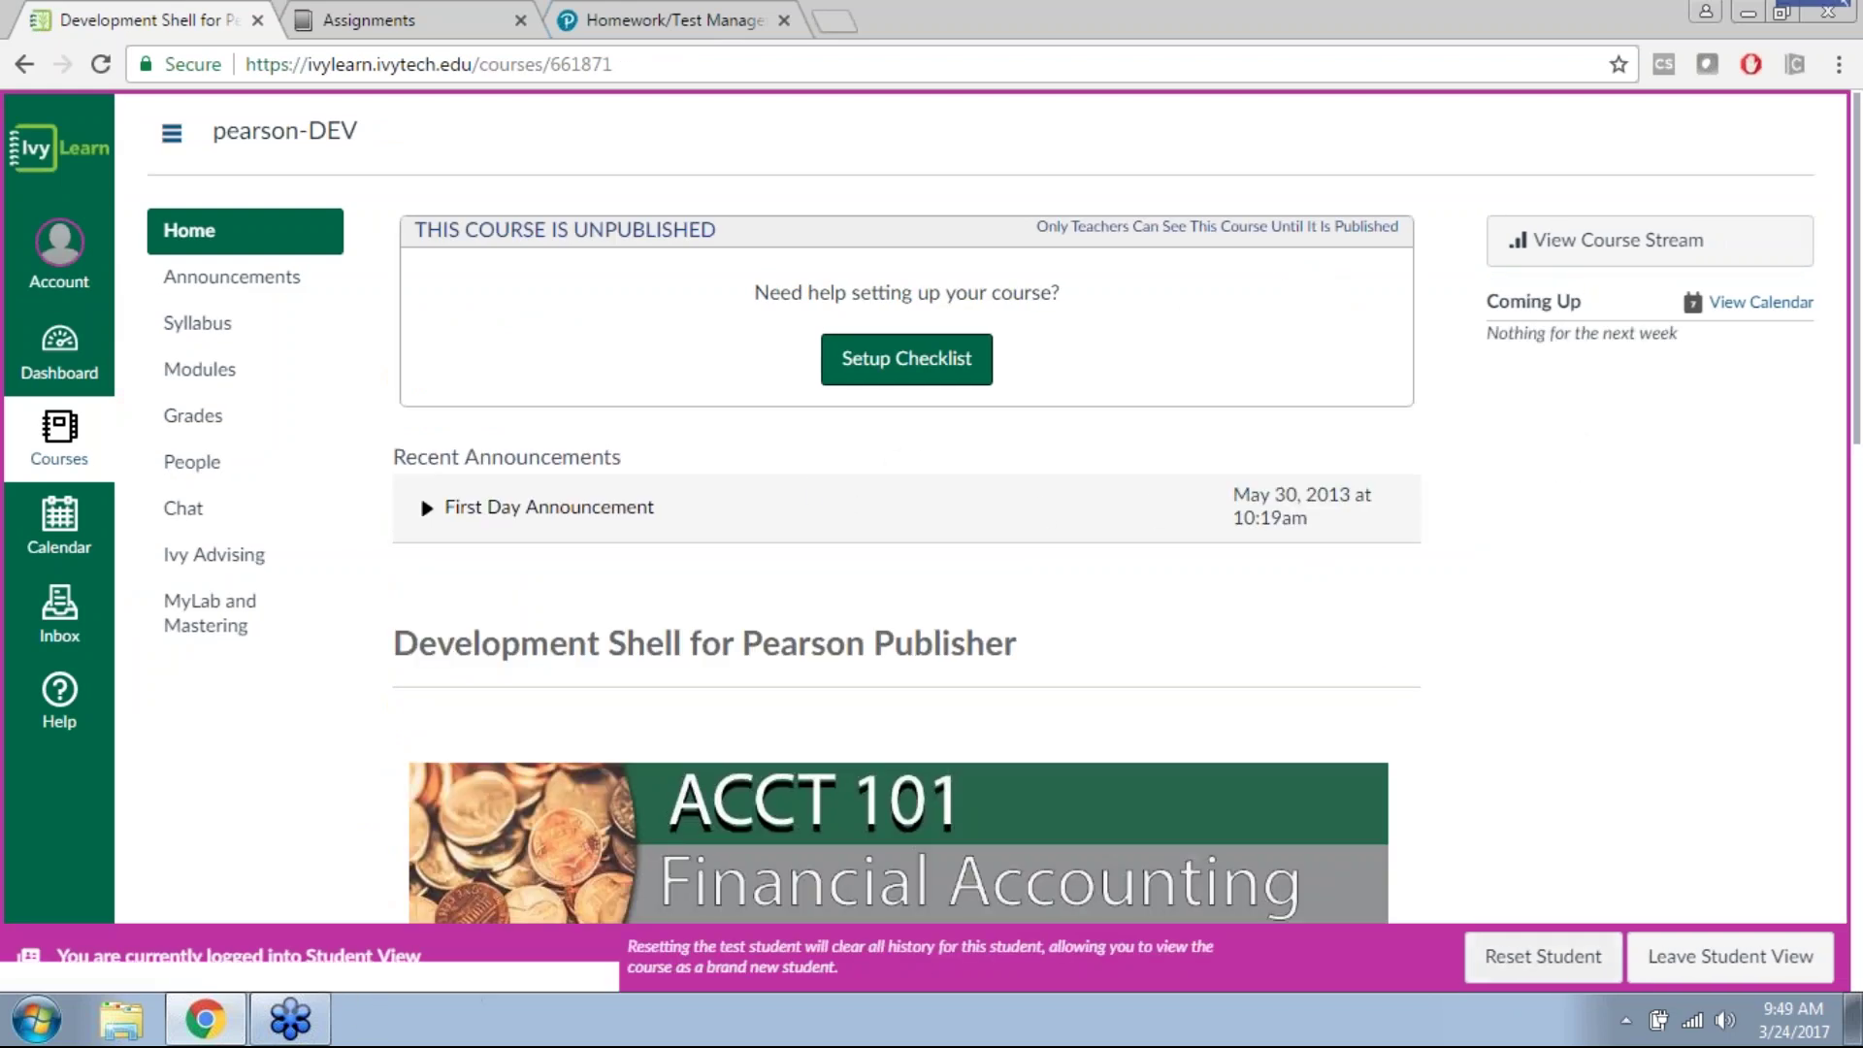
# Step: View the MyLab and Mastering page as the test student
pyautogui.click(200, 615)
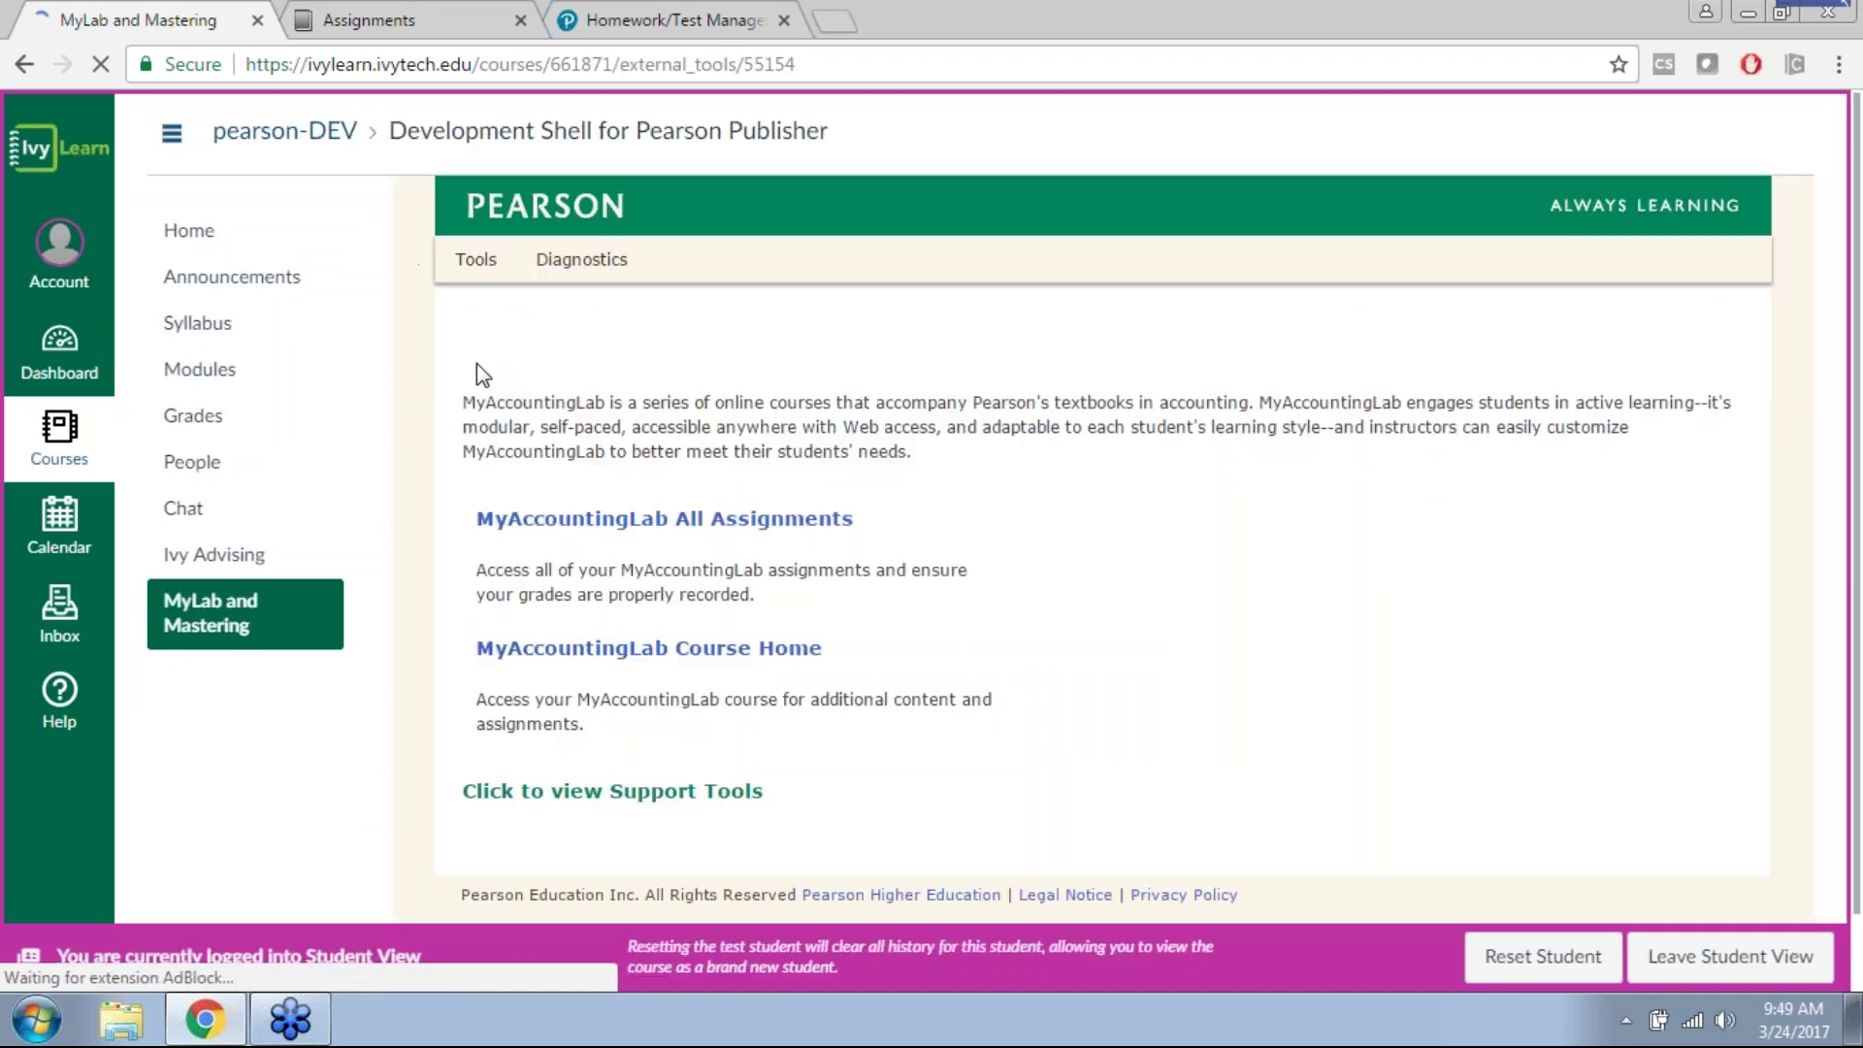
pyautogui.scroll(-1, 630, 383)
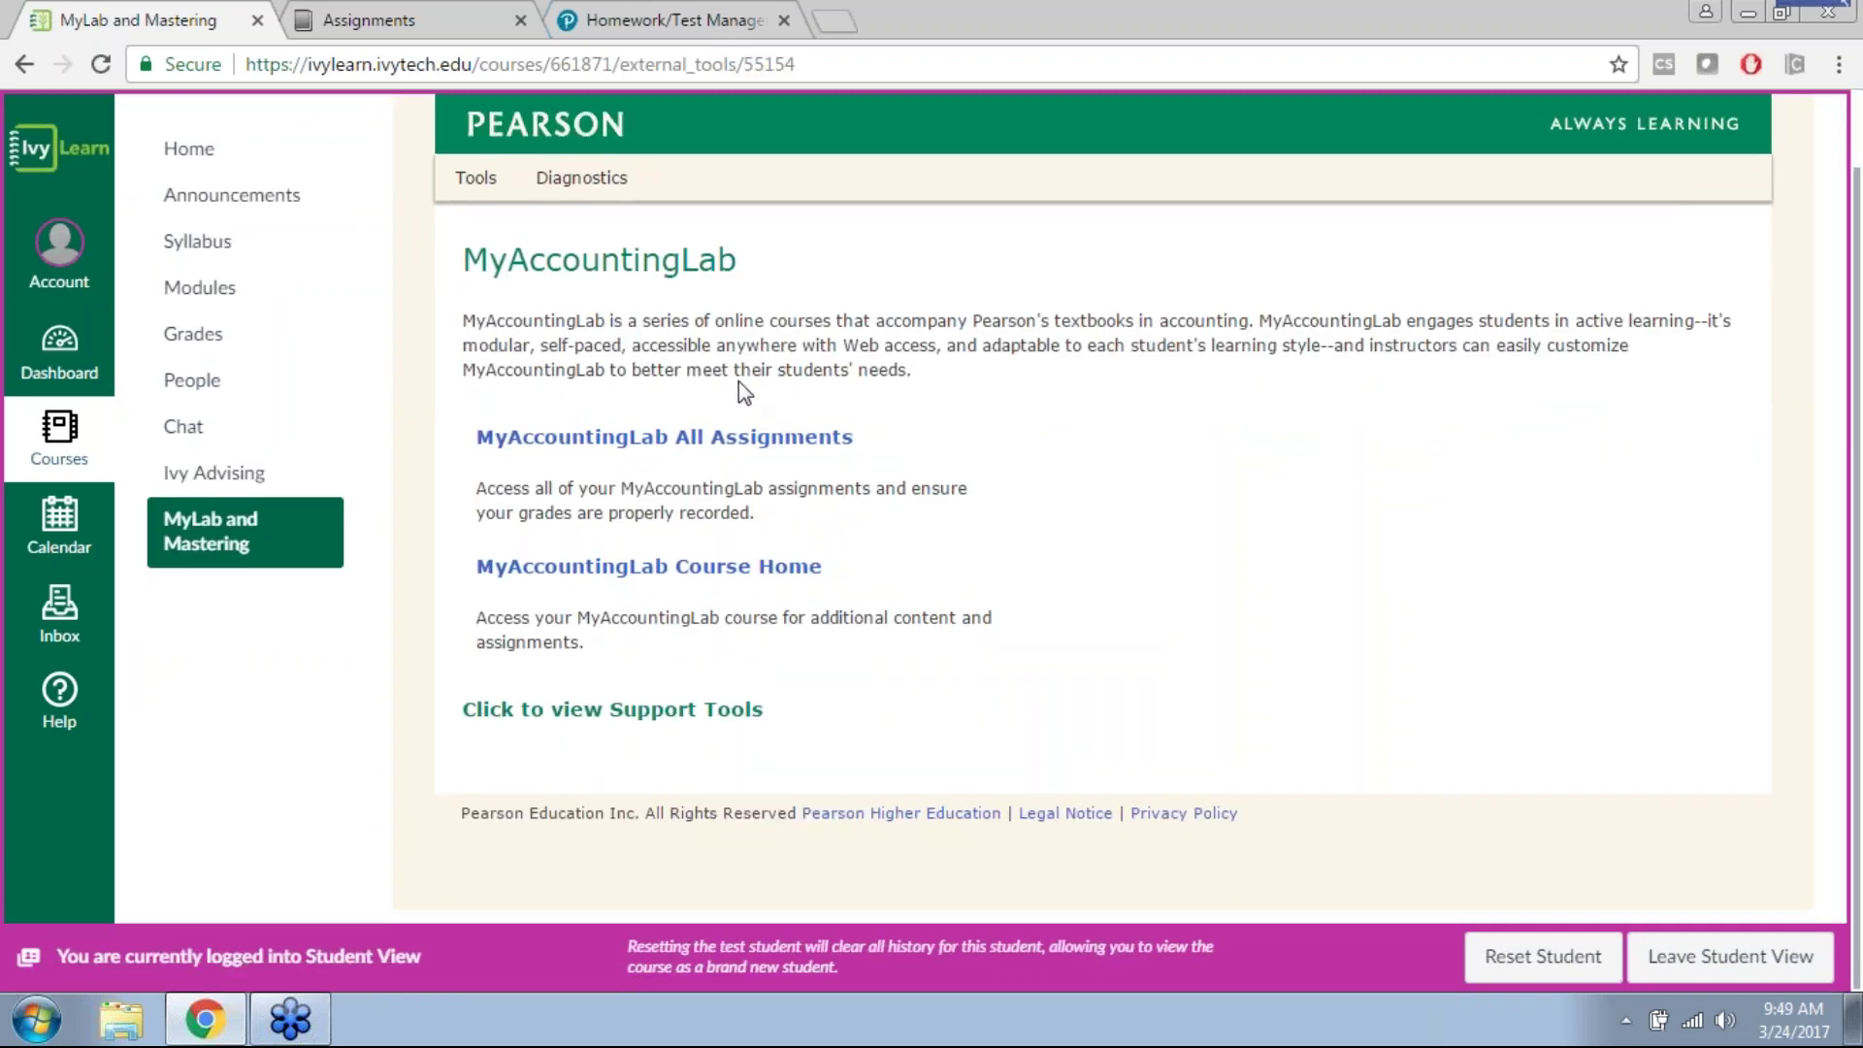
pyautogui.scroll(1, 795, 399)
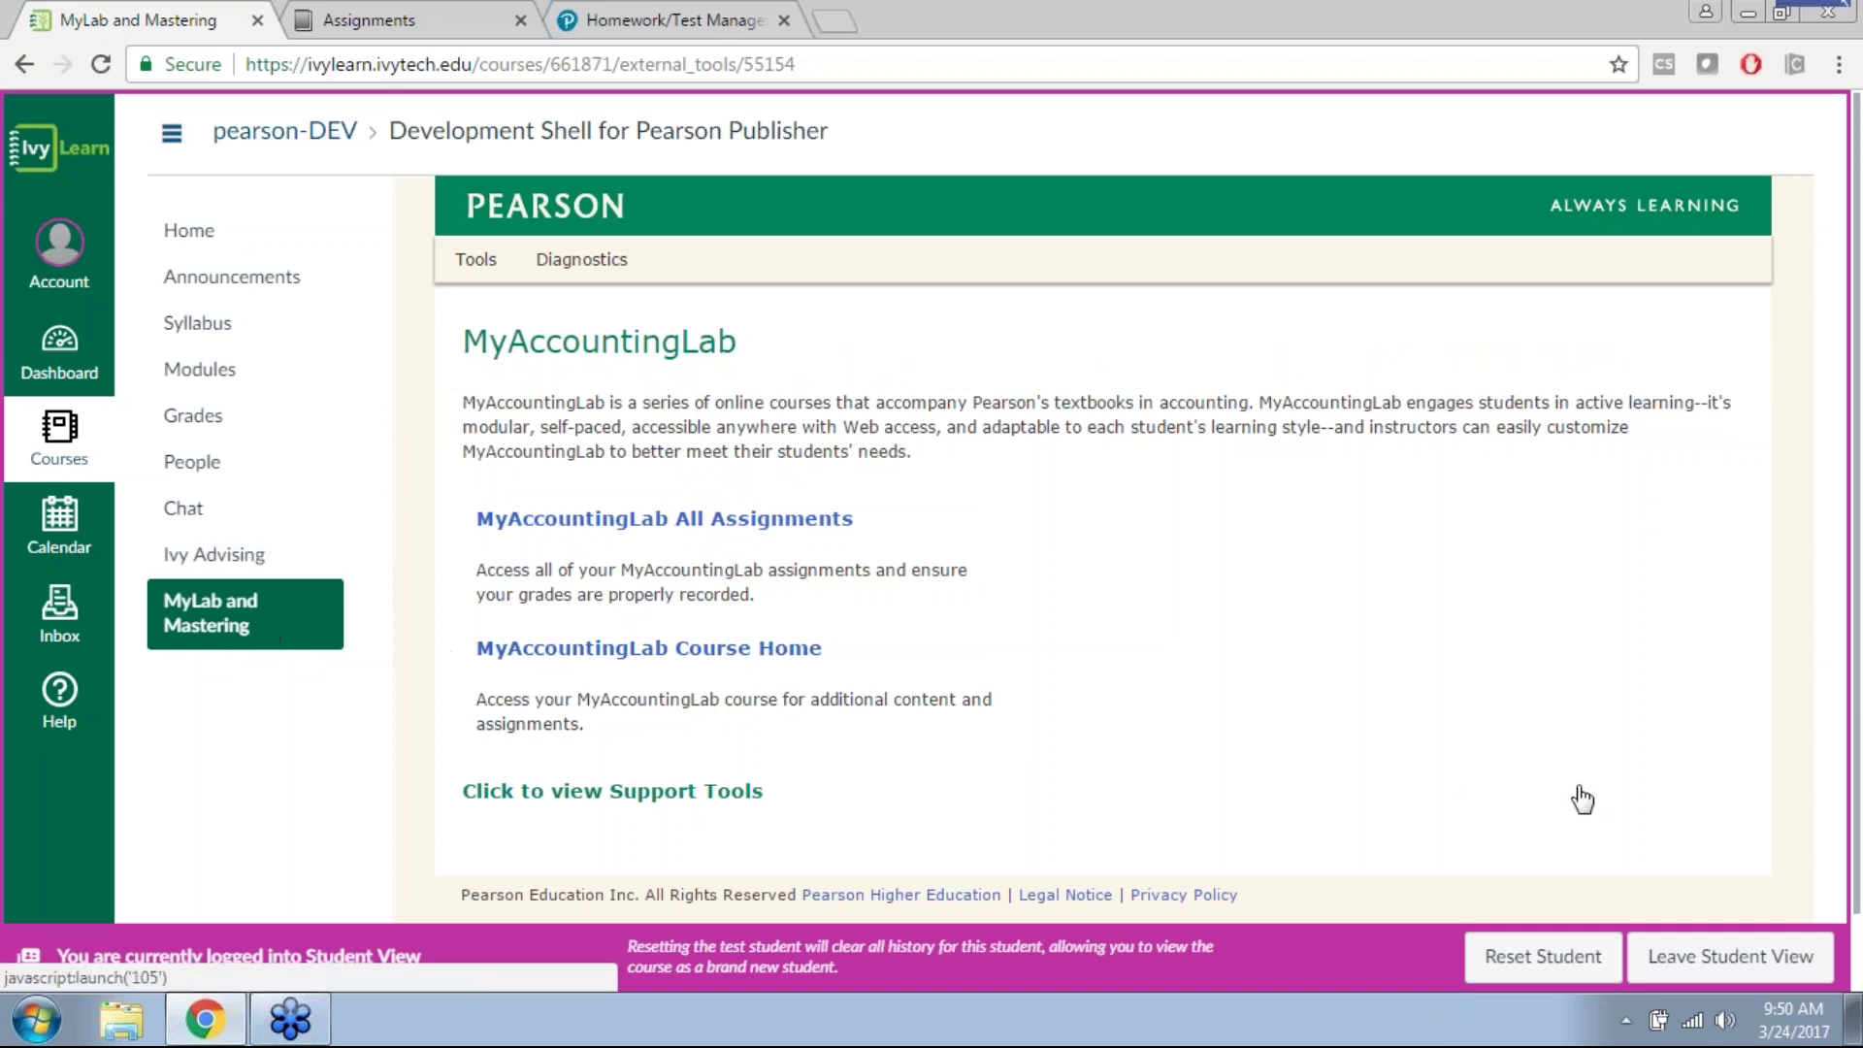
# Step: Leave Student View and launch the MyAccountingLab Gradebook from the instructor links
pyautogui.click(1663, 961)
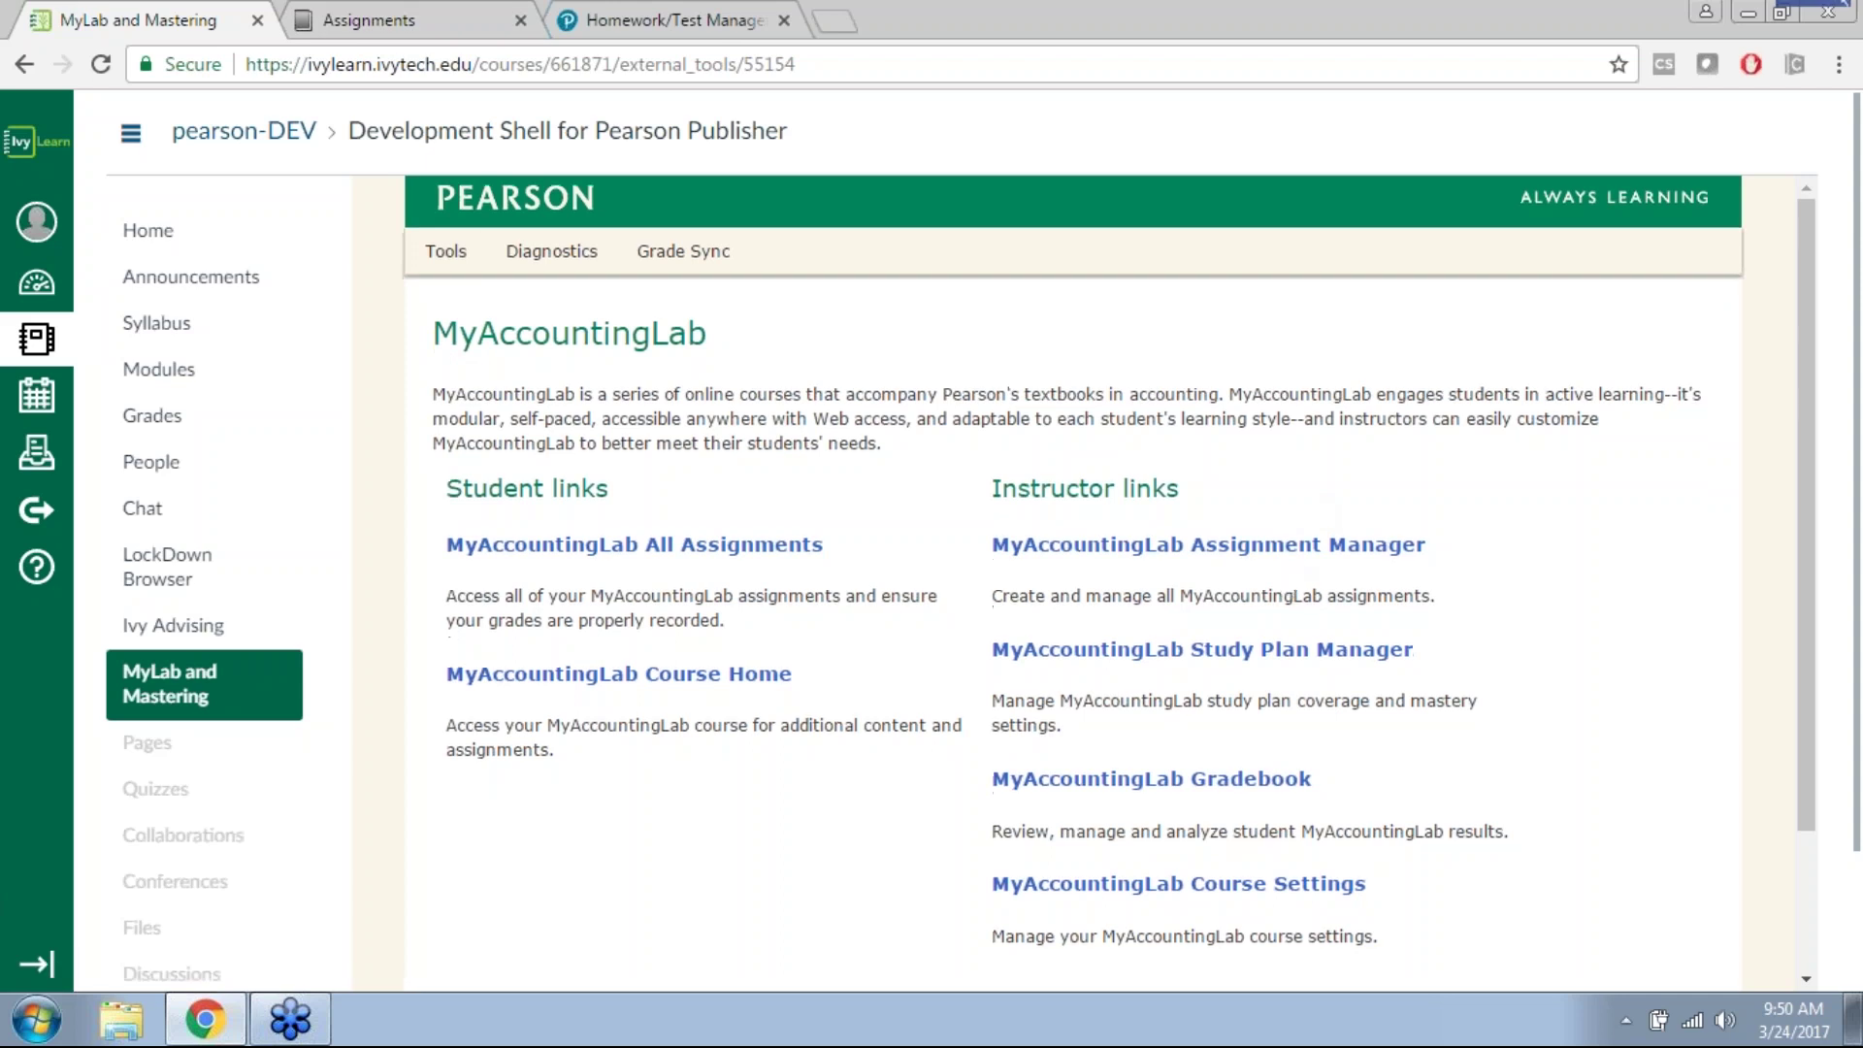
pyautogui.scroll(-2, 1343, 653)
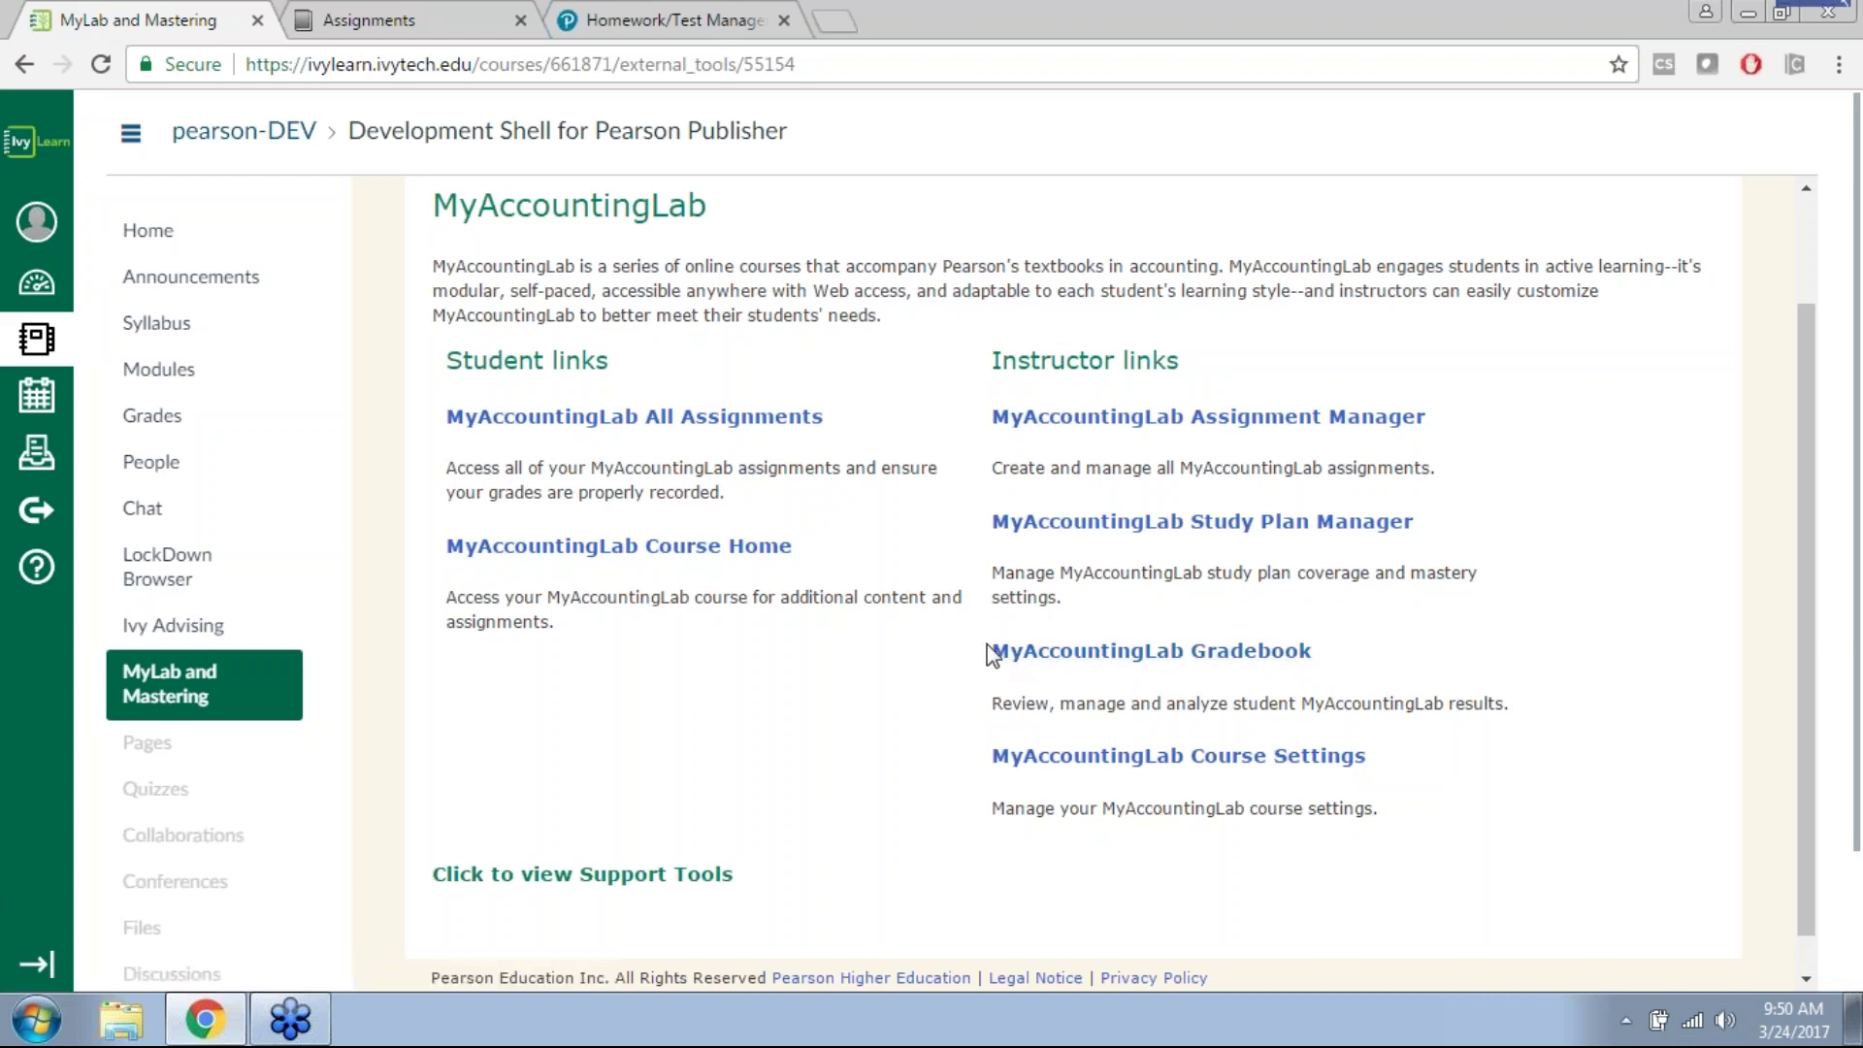
pyautogui.click(1263, 652)
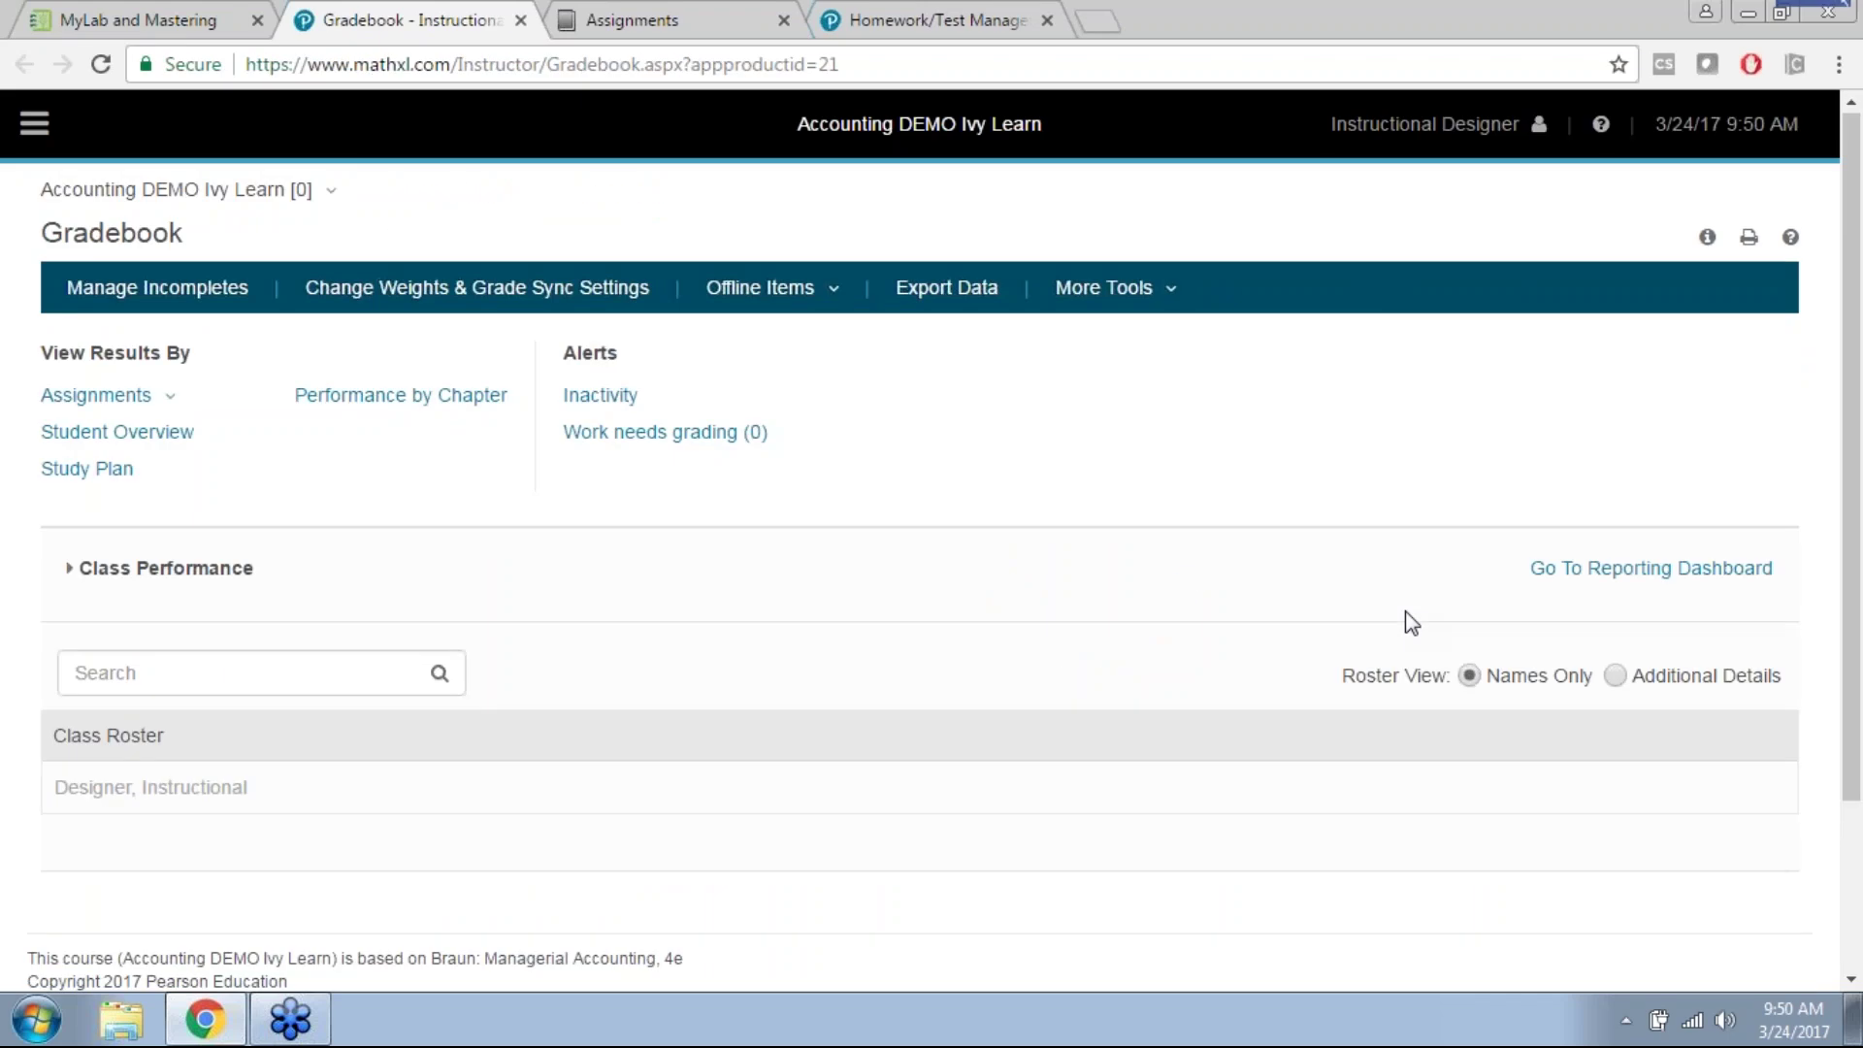
# Step: Review the point weights of all 53 assignments in the gradebook, then load Student Overview
pyautogui.click(158, 793)
pyautogui.click(82, 400)
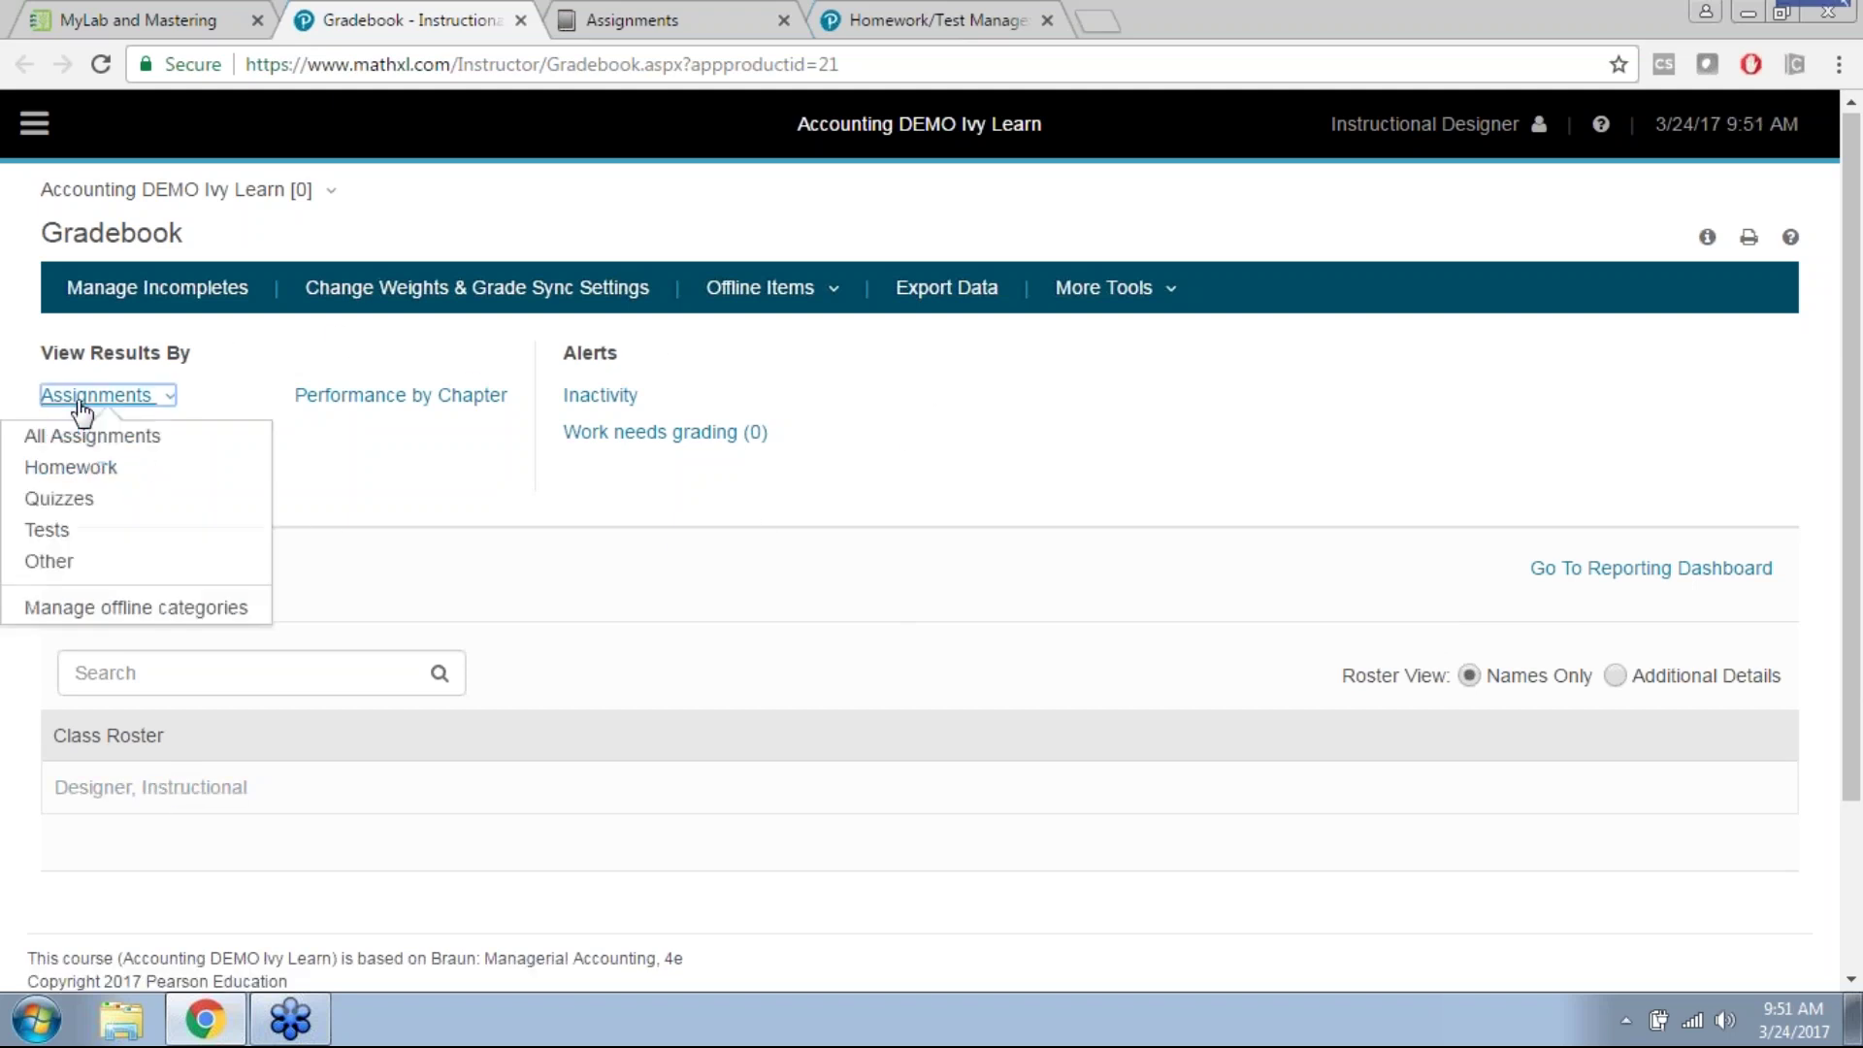
pyautogui.click(76, 436)
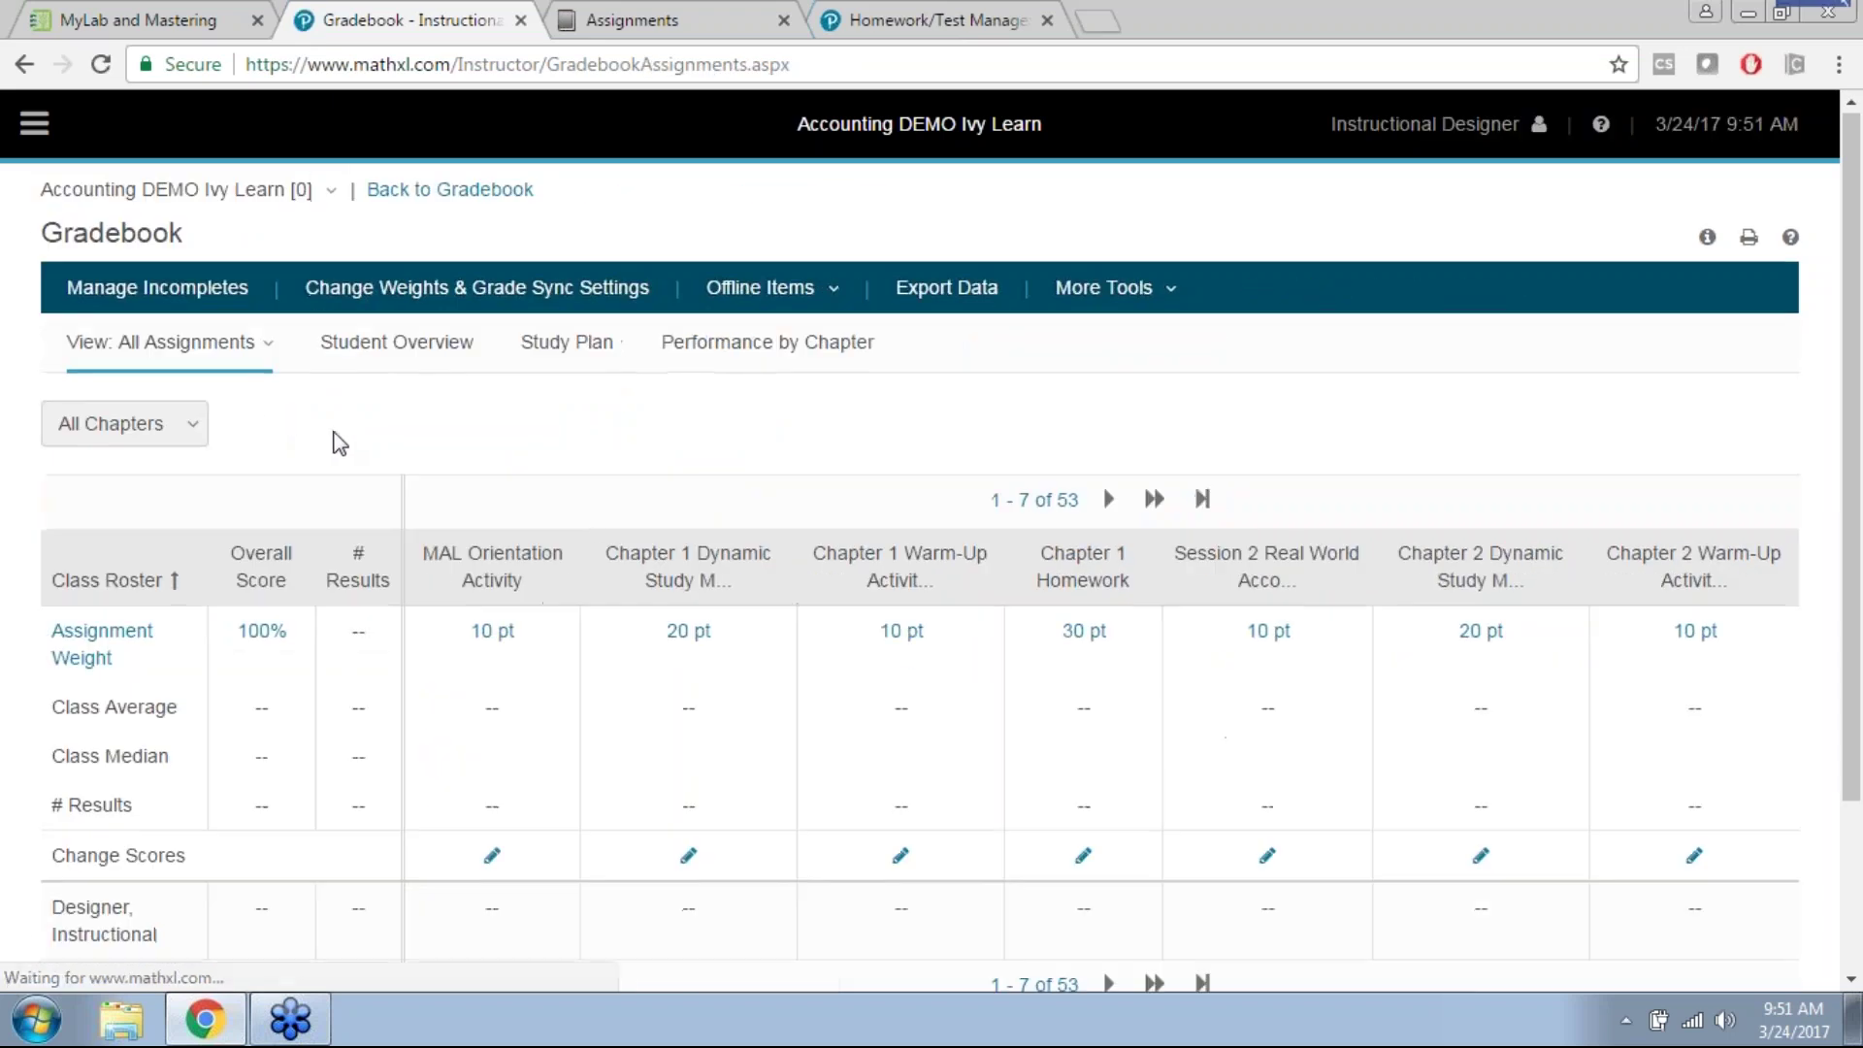
pyautogui.scroll(-2, 615, 590)
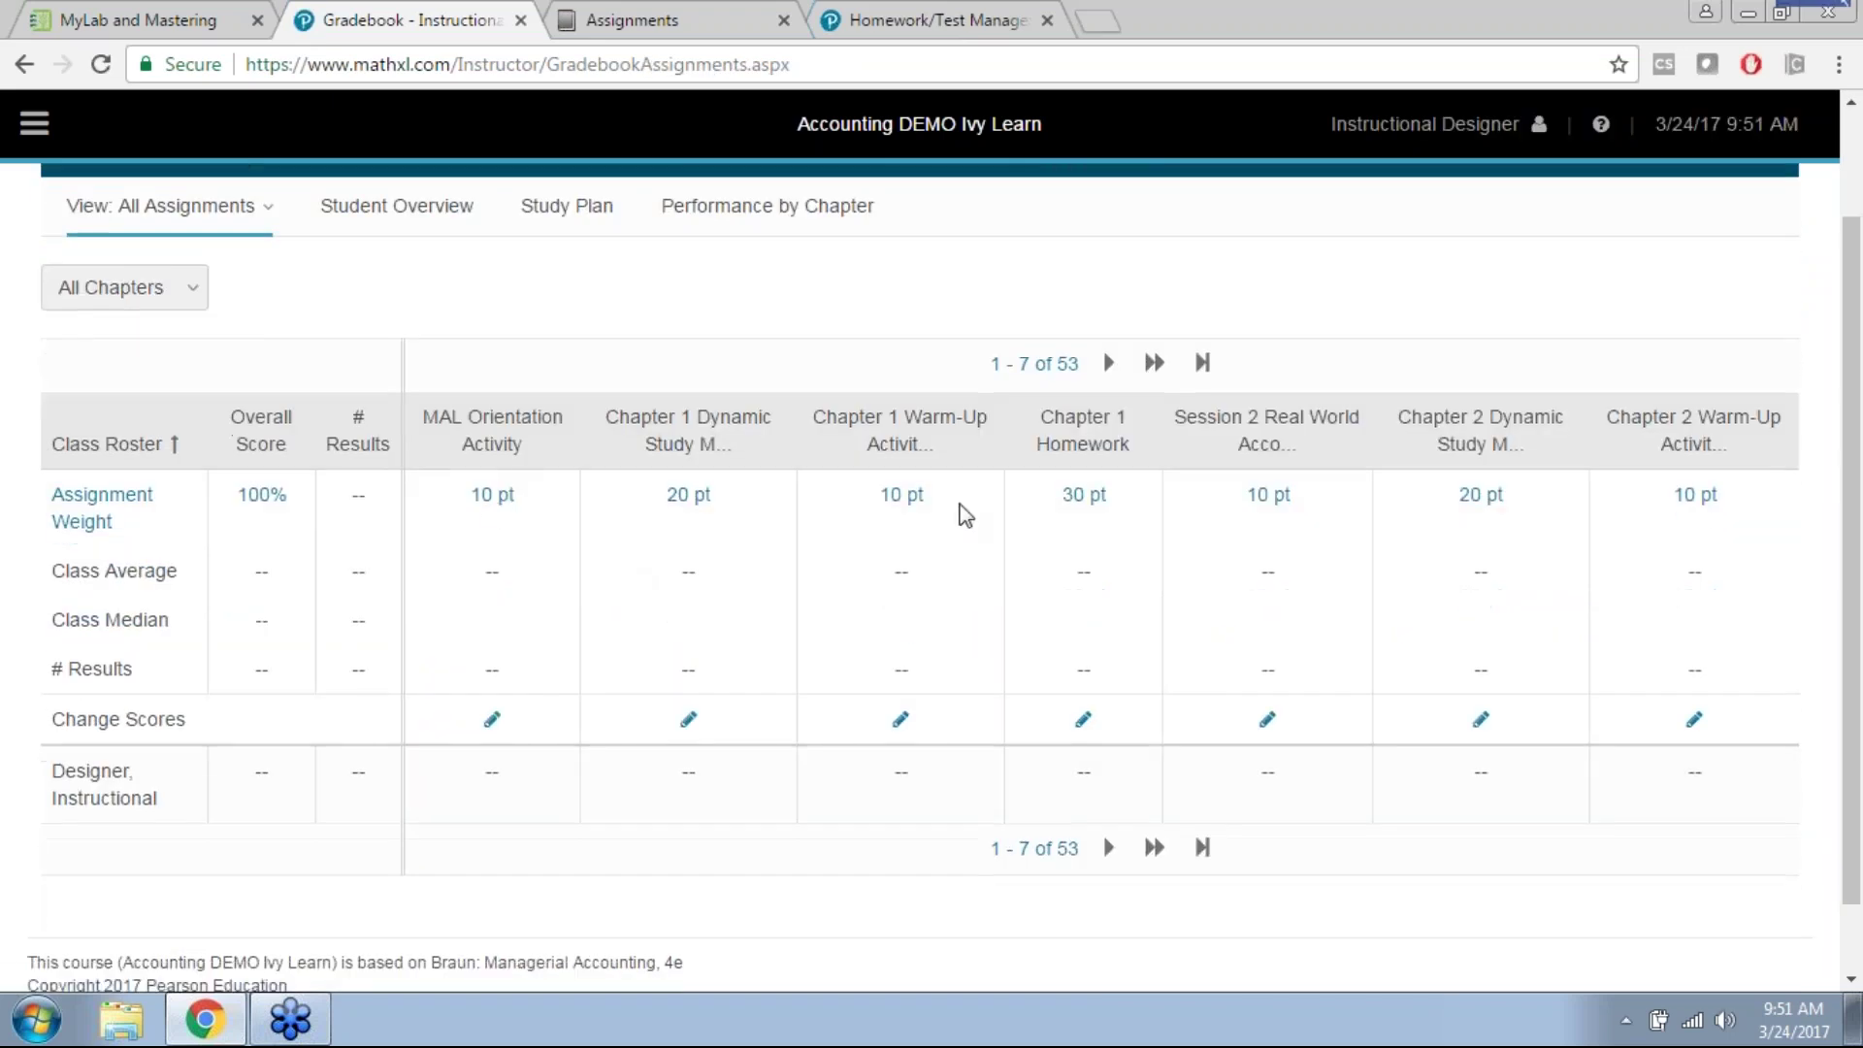
pyautogui.scroll(-1, 1330, 562)
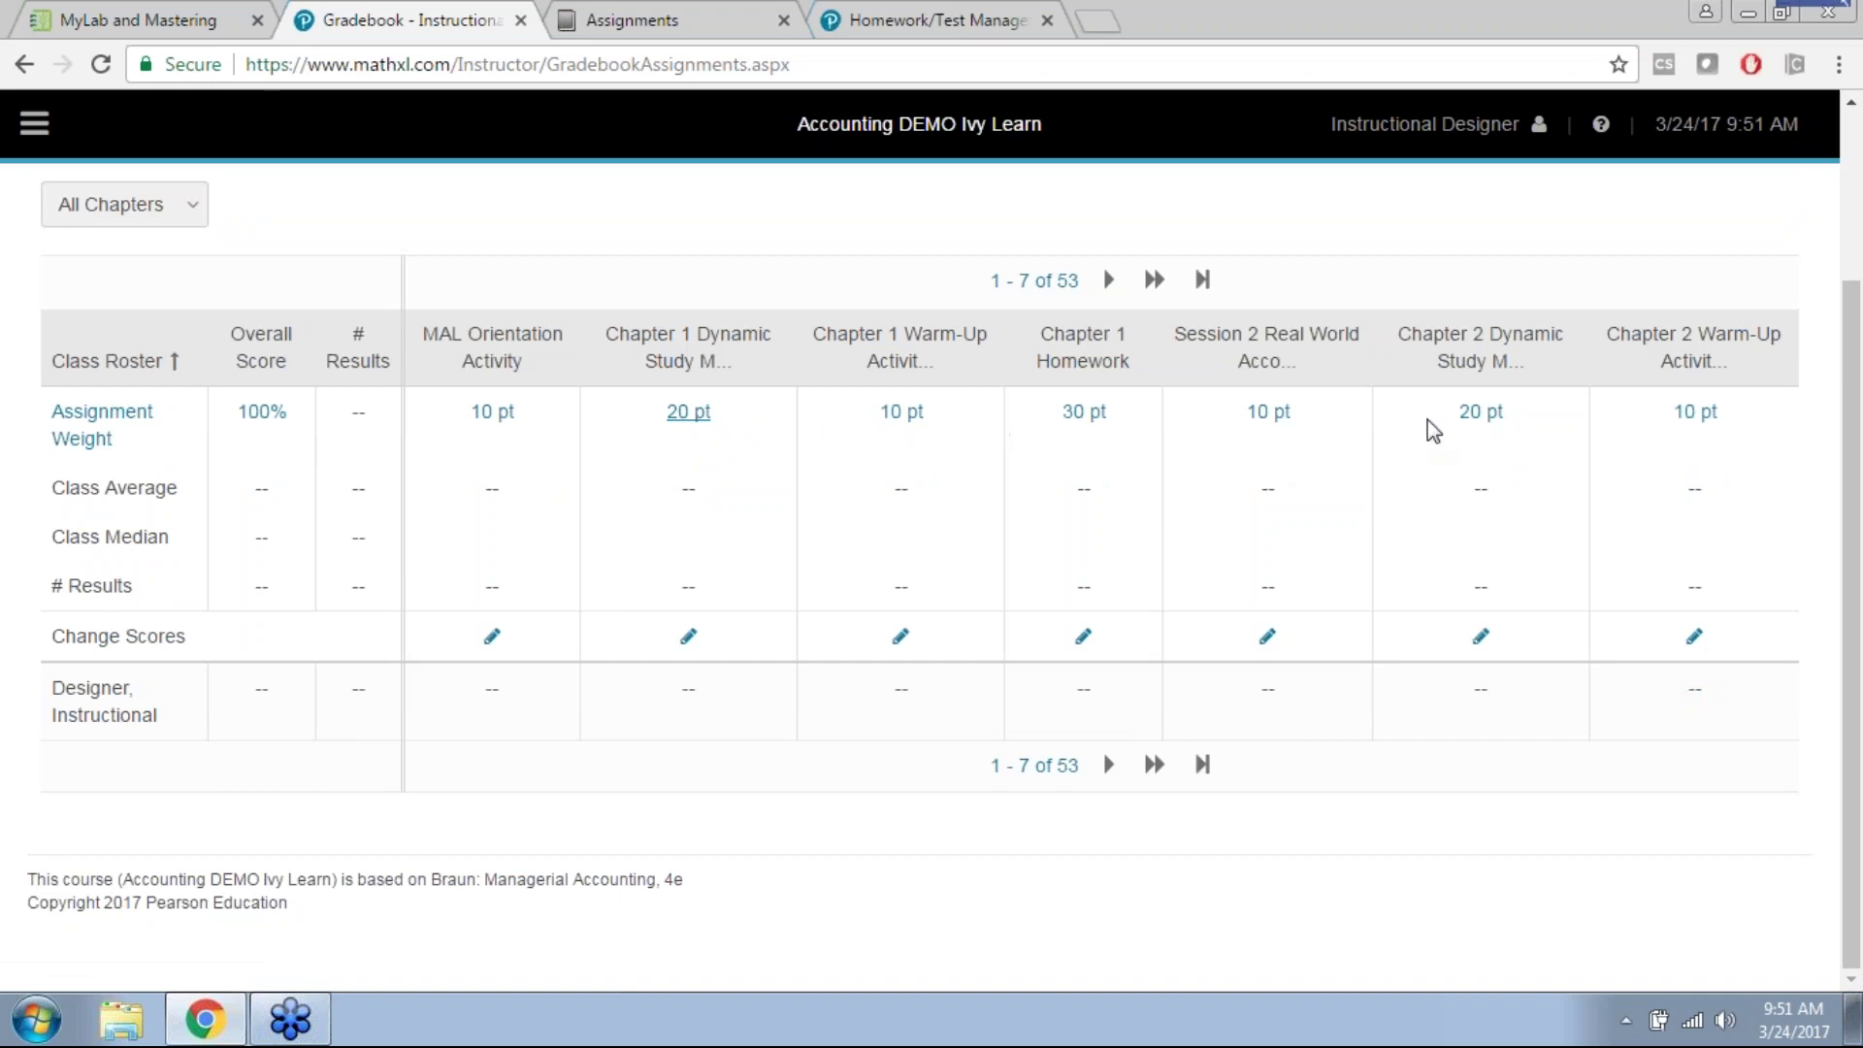
pyautogui.scroll(1, 922, 419)
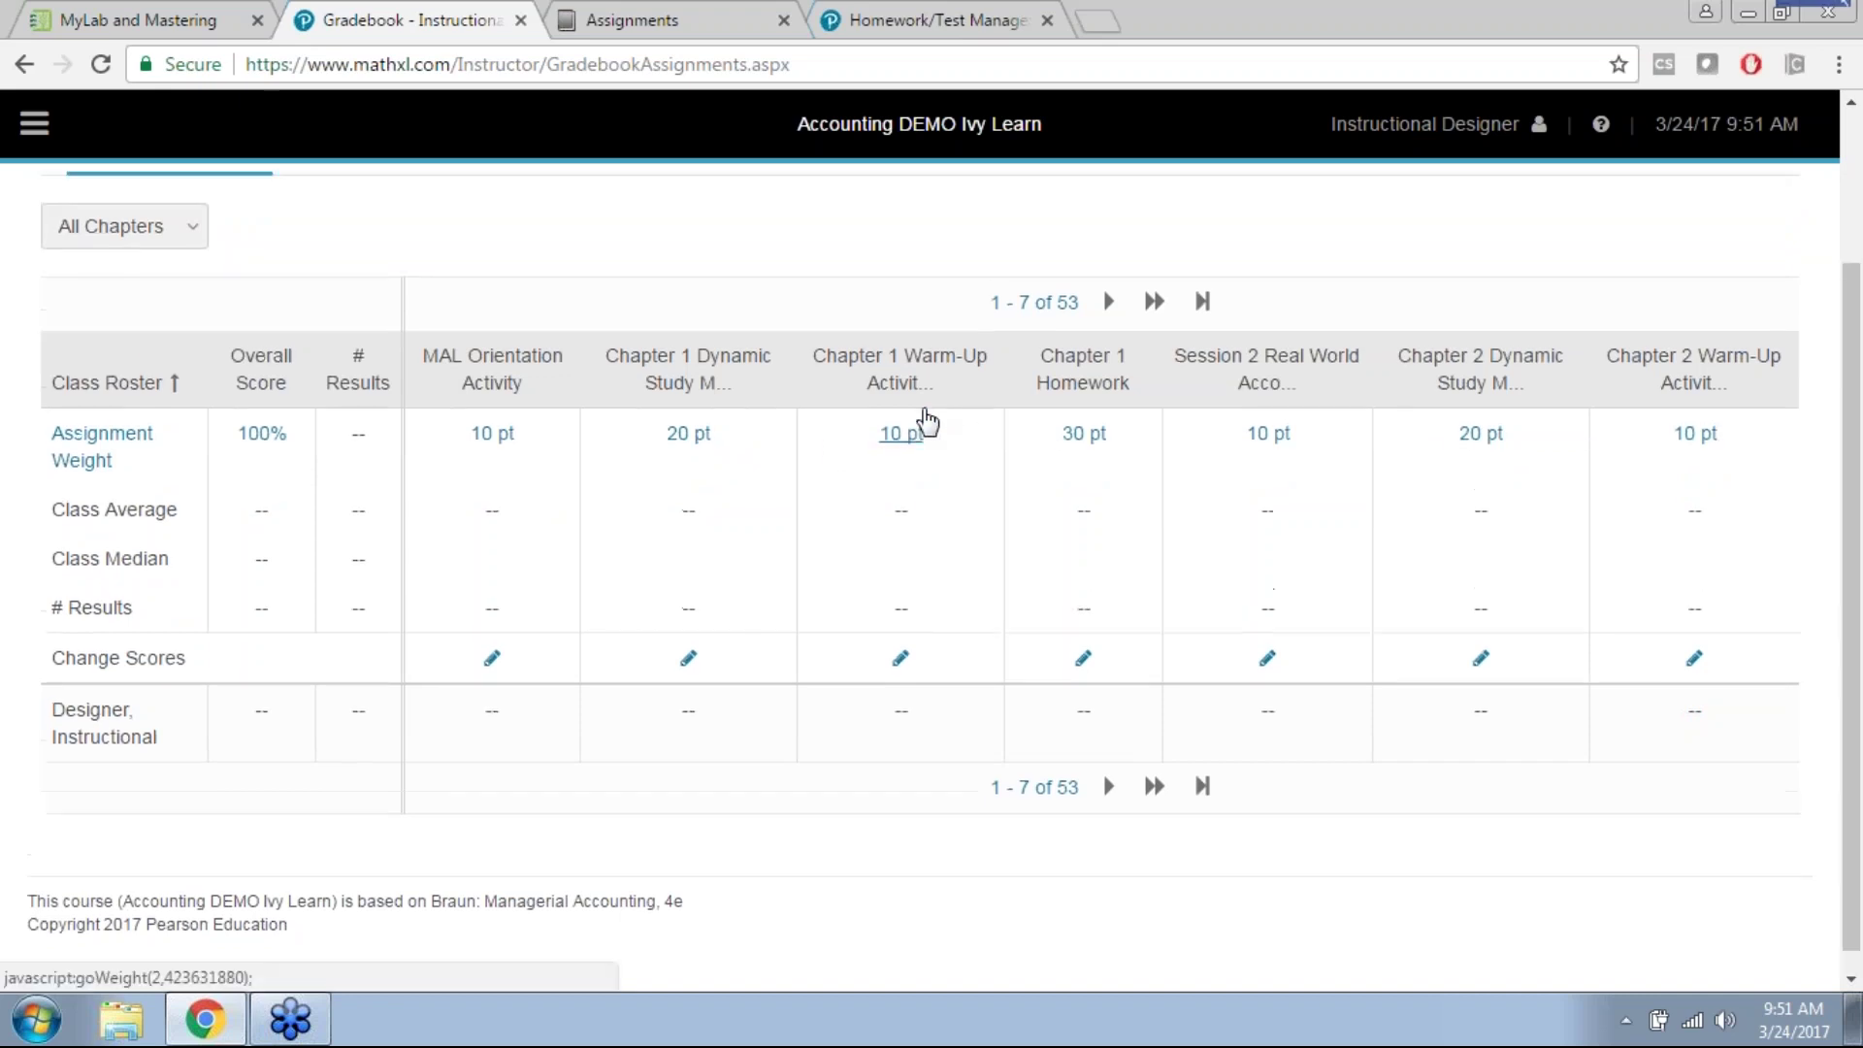
pyautogui.scroll(2, 854, 432)
pyautogui.scroll(-2, 563, 464)
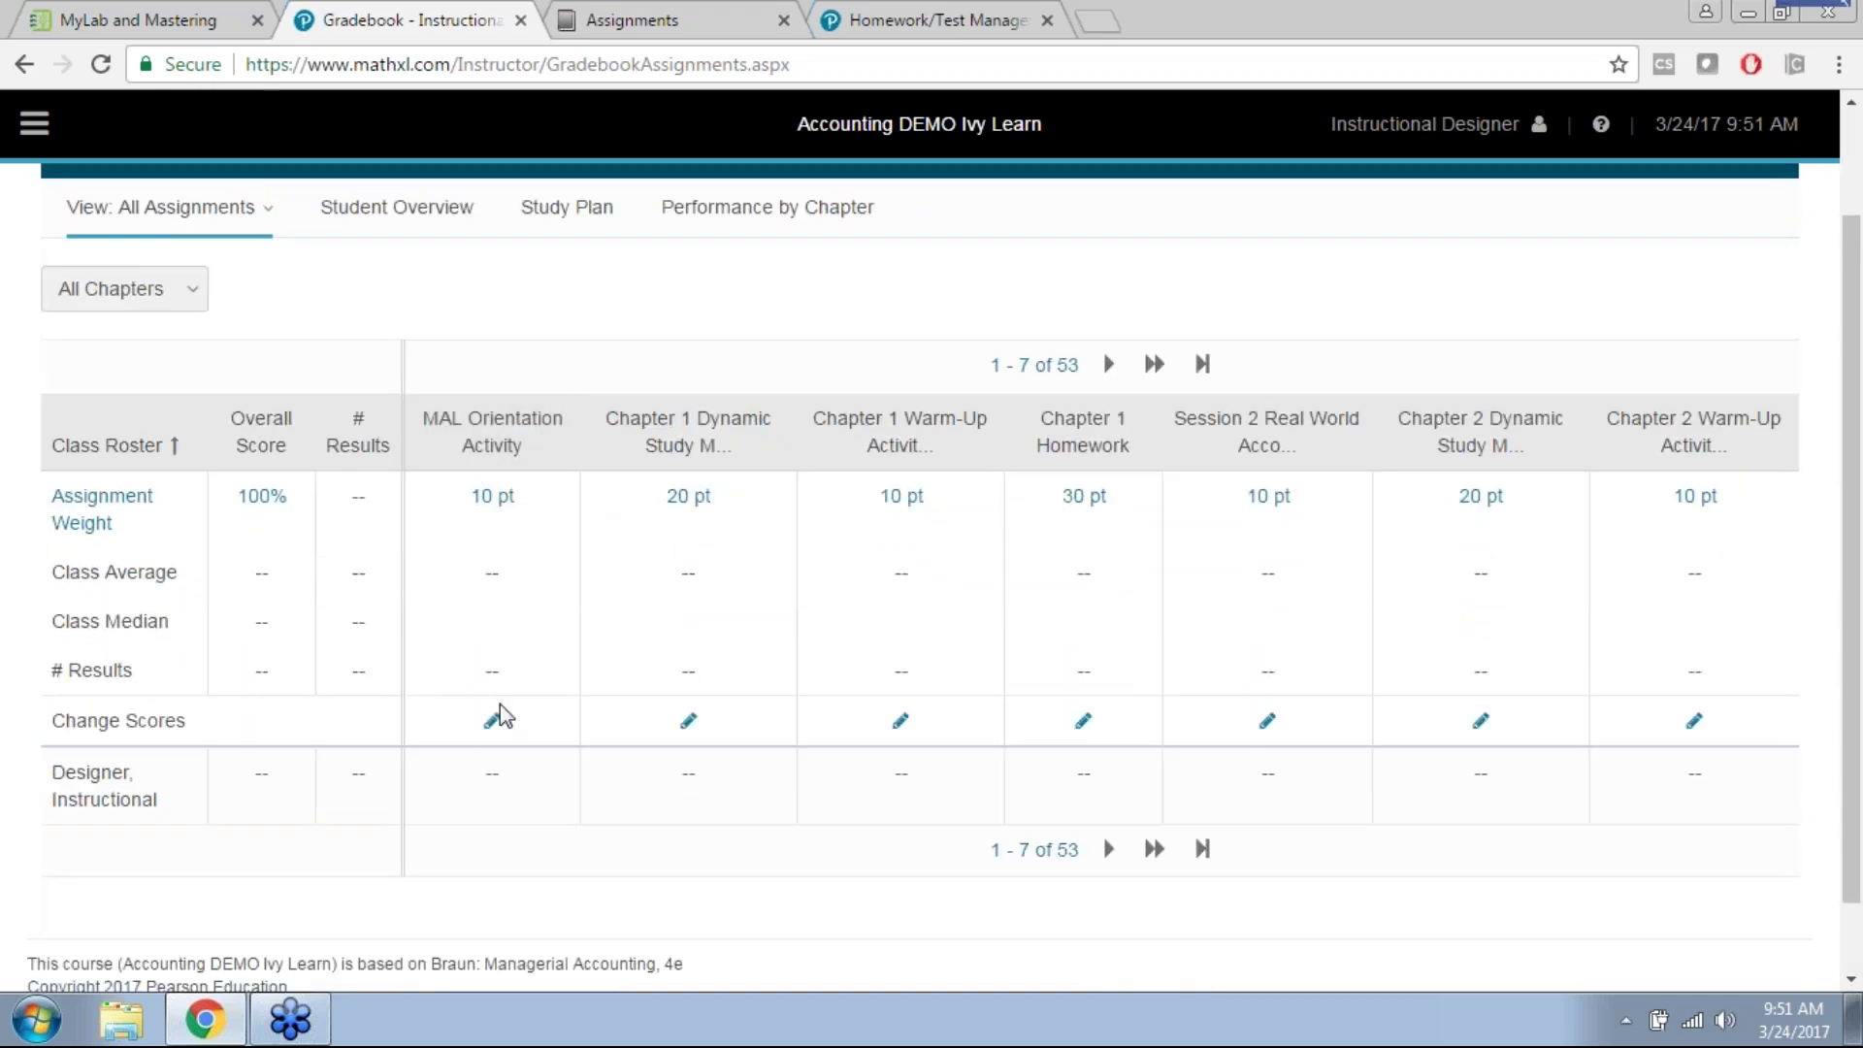
pyautogui.click(393, 221)
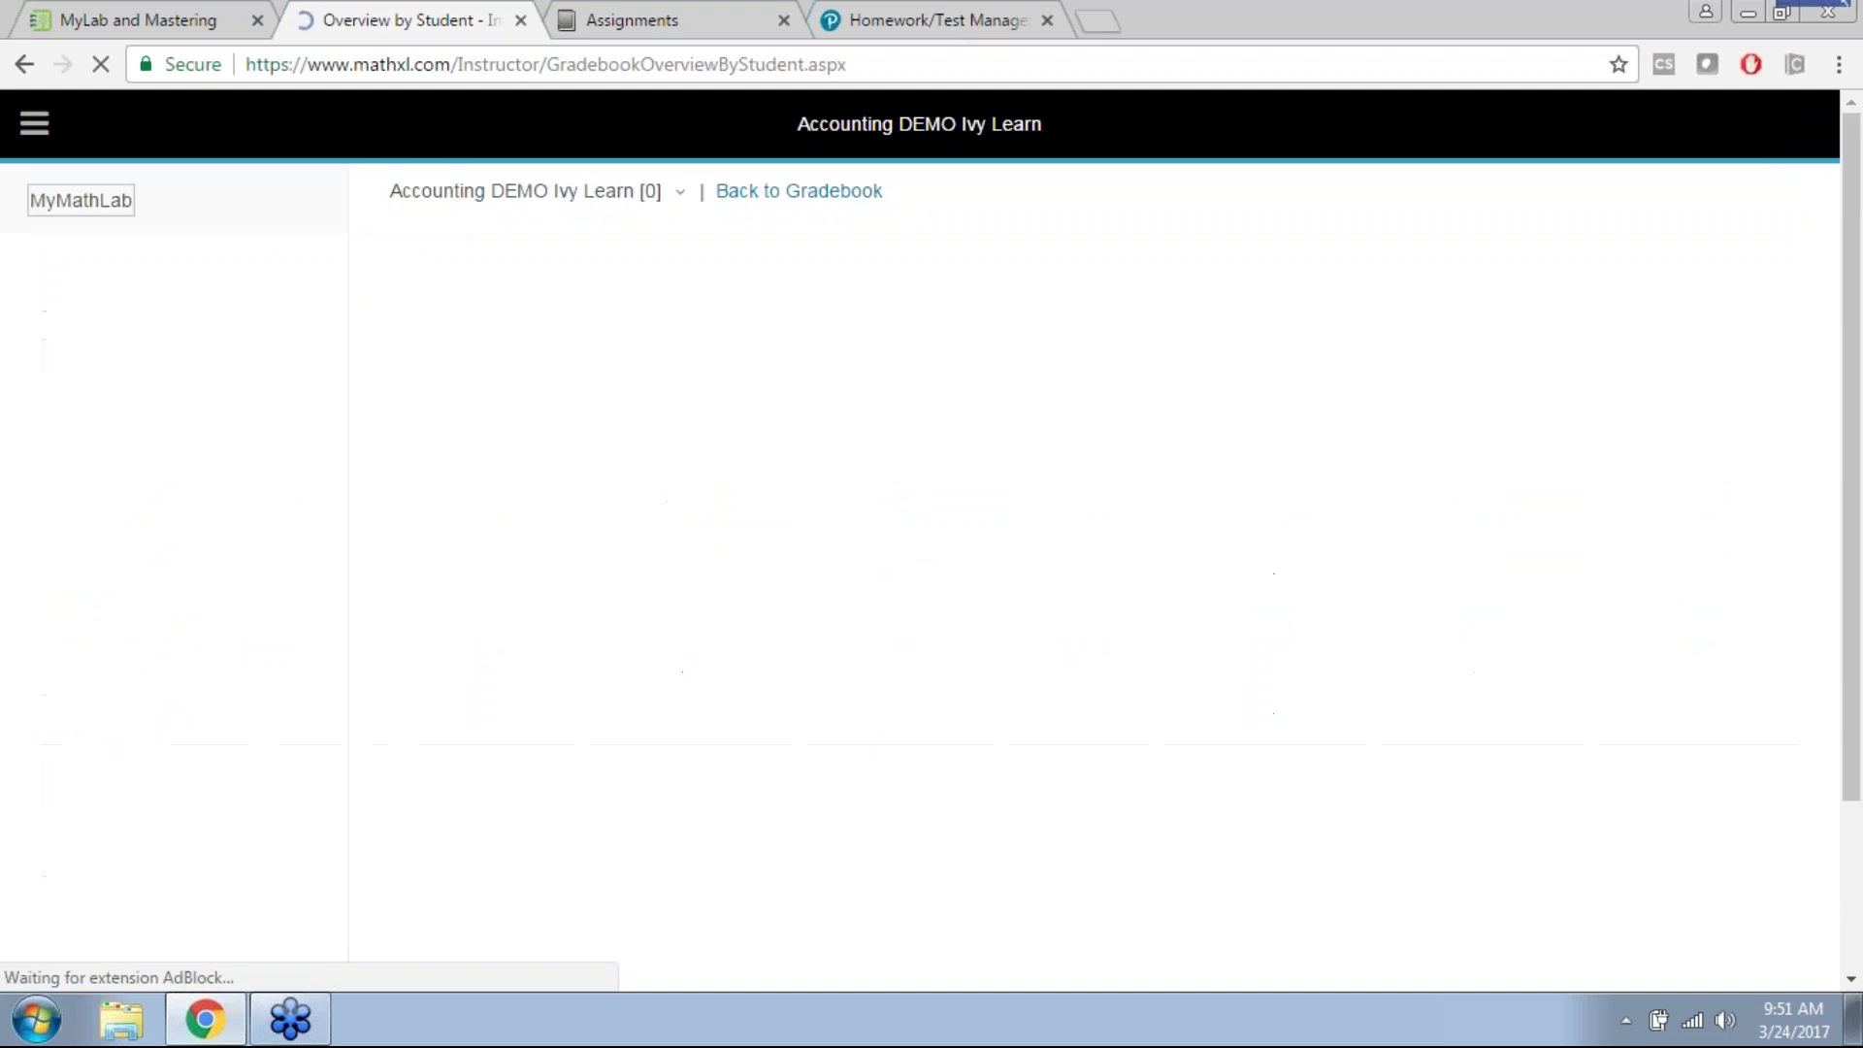
# Step: Switch the gradebook back to View: All Assignments, review it, then return to Canvas
pyautogui.moveTo(260, 549); pyautogui.dragTo(37, 559)
pyautogui.click(434, 515)
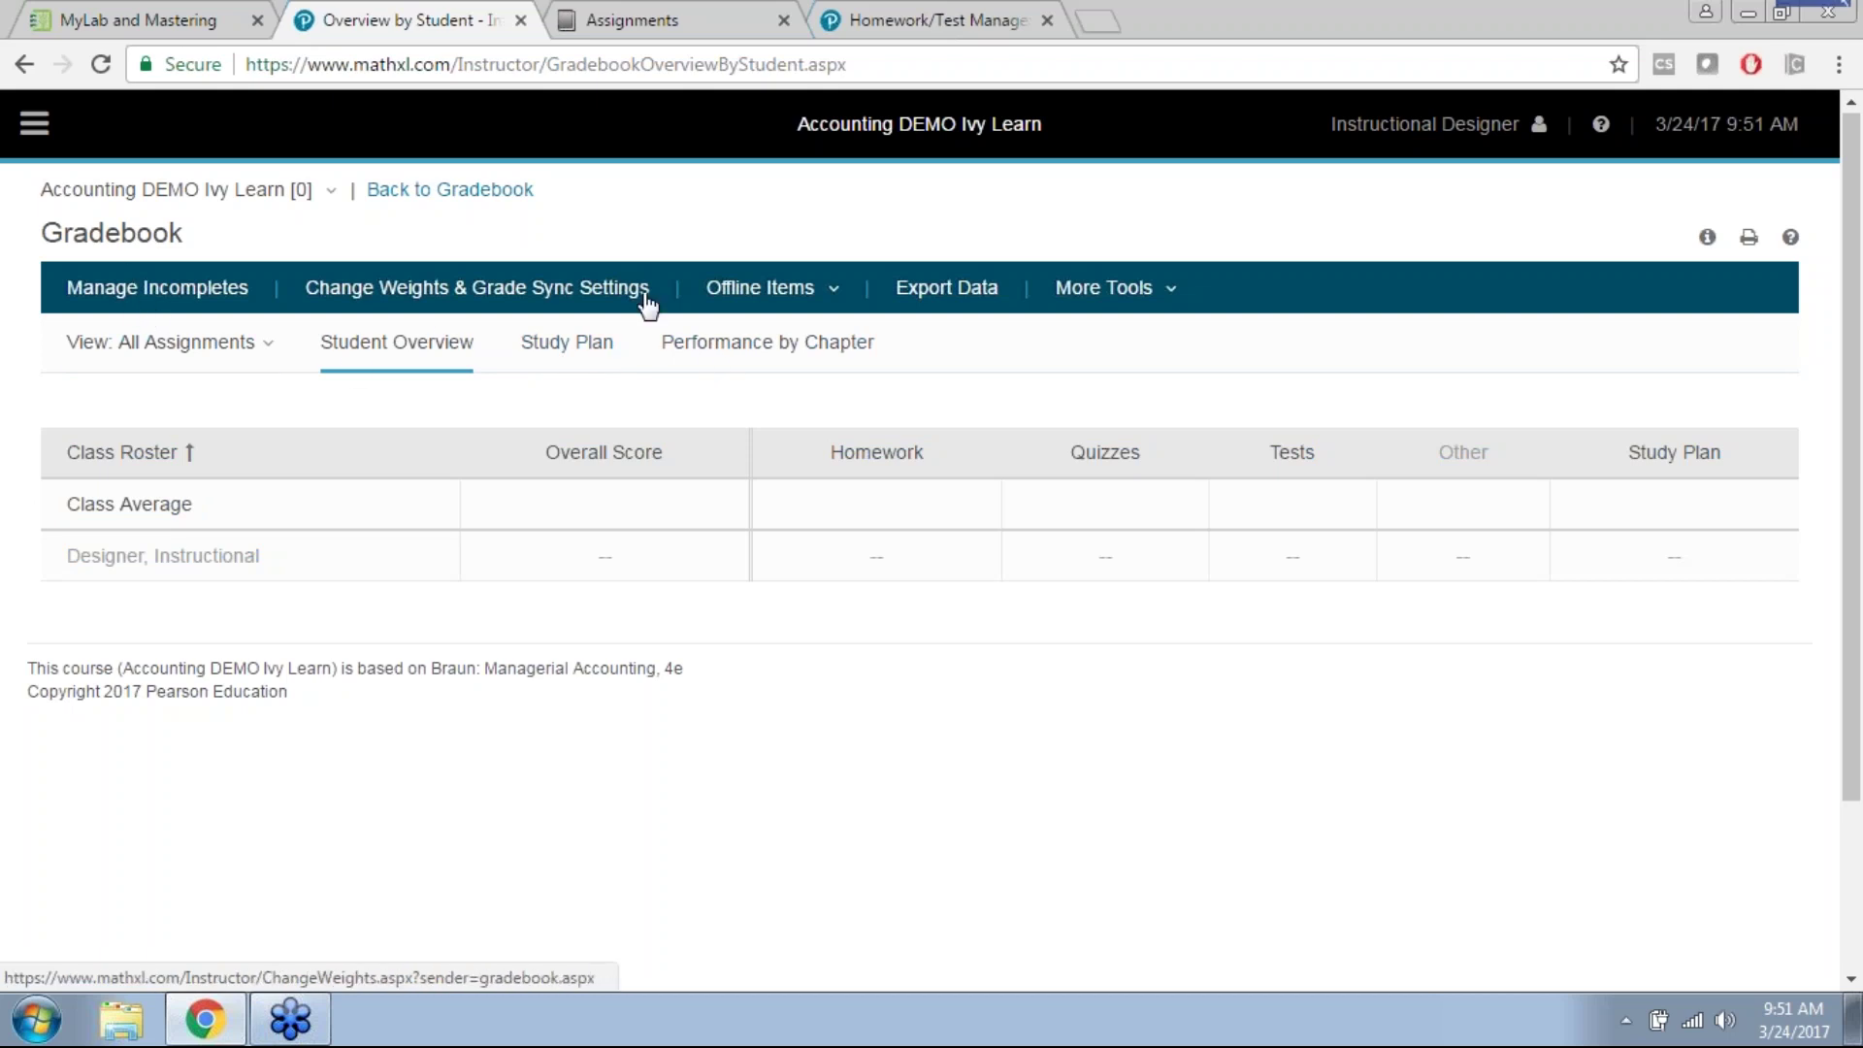
pyautogui.click(135, 363)
pyautogui.click(146, 386)
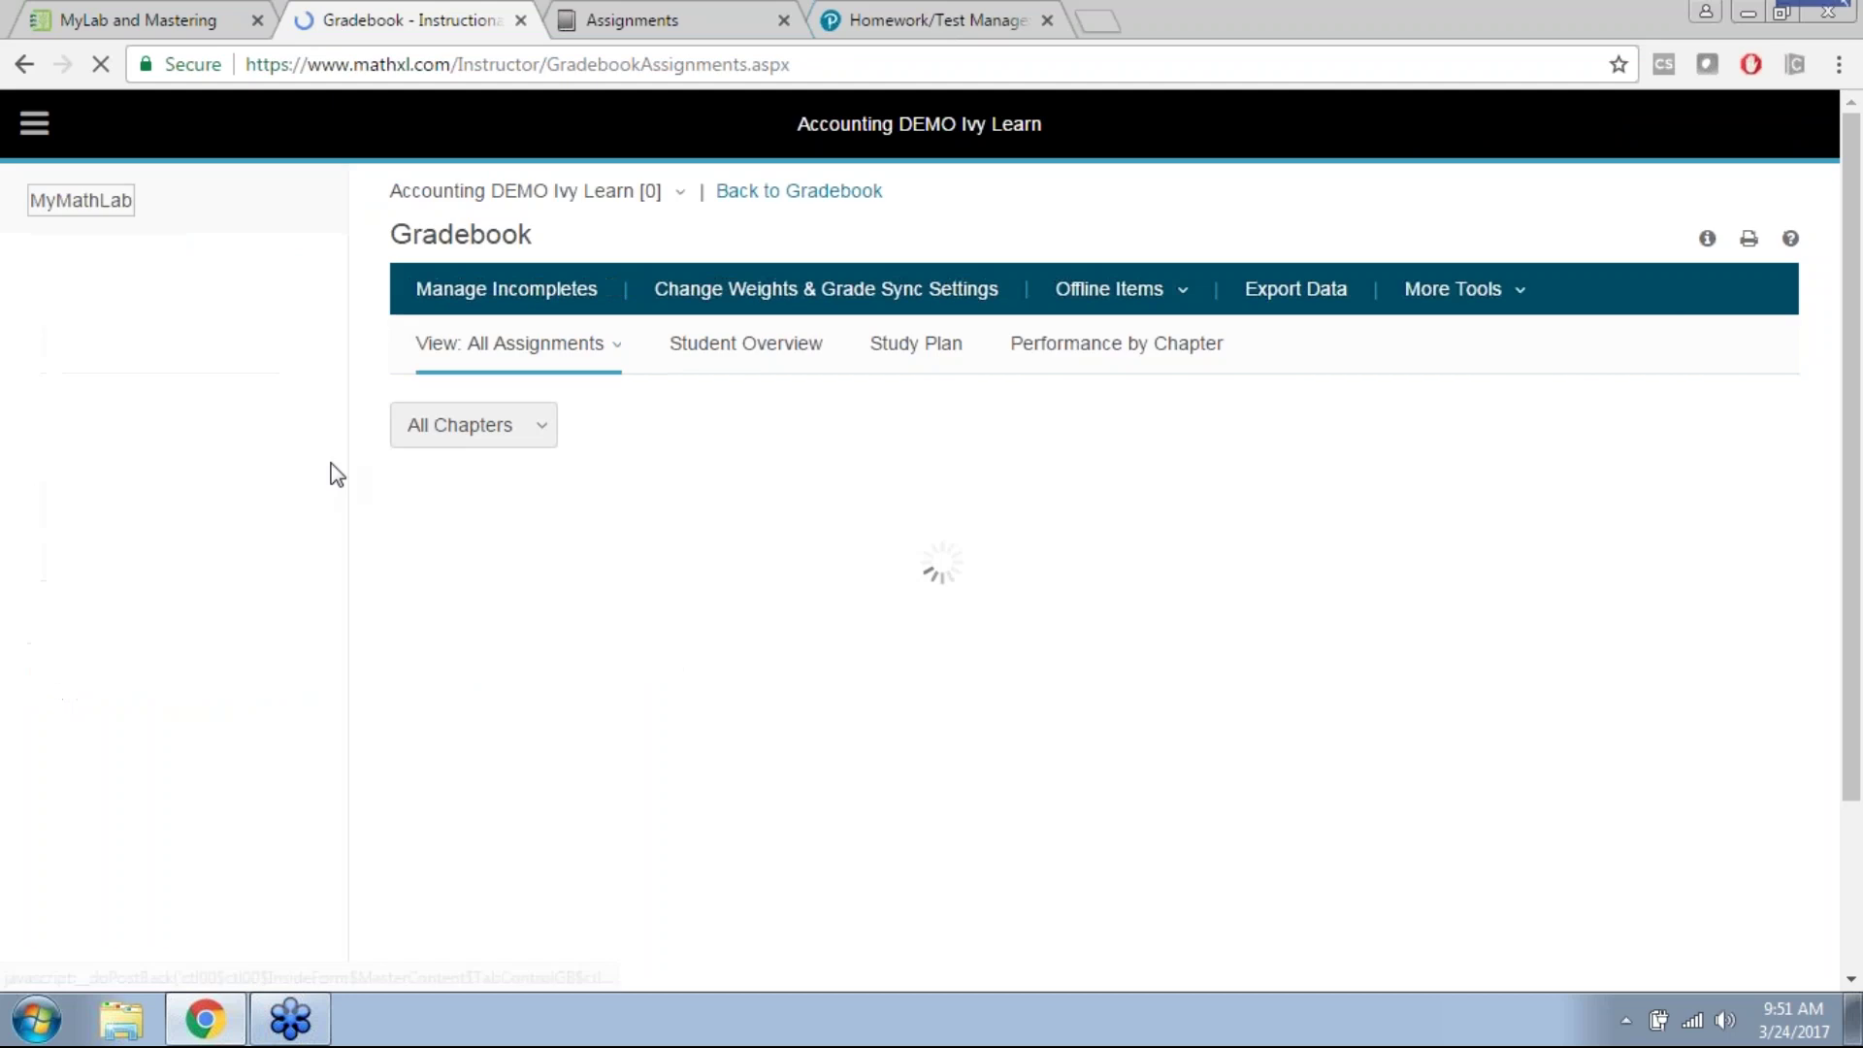
pyautogui.scroll(-3, 691, 582)
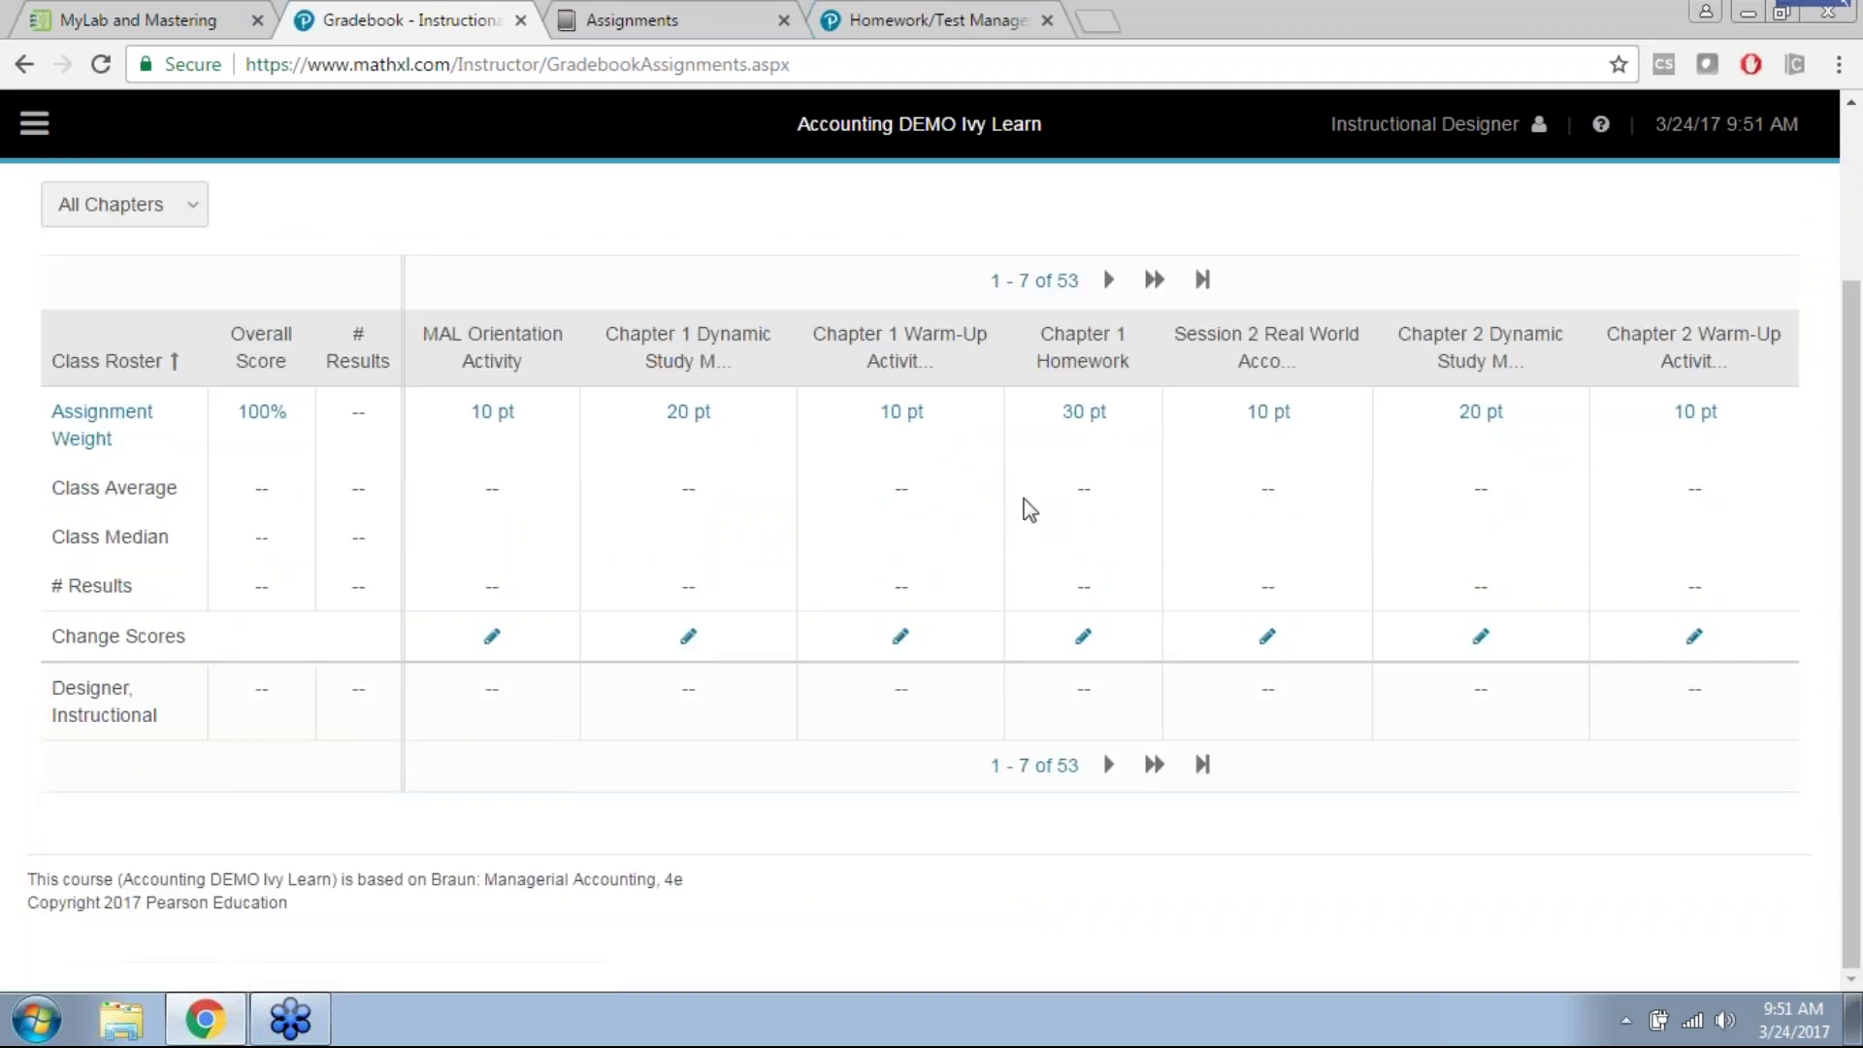
pyautogui.scroll(3, 1470, 519)
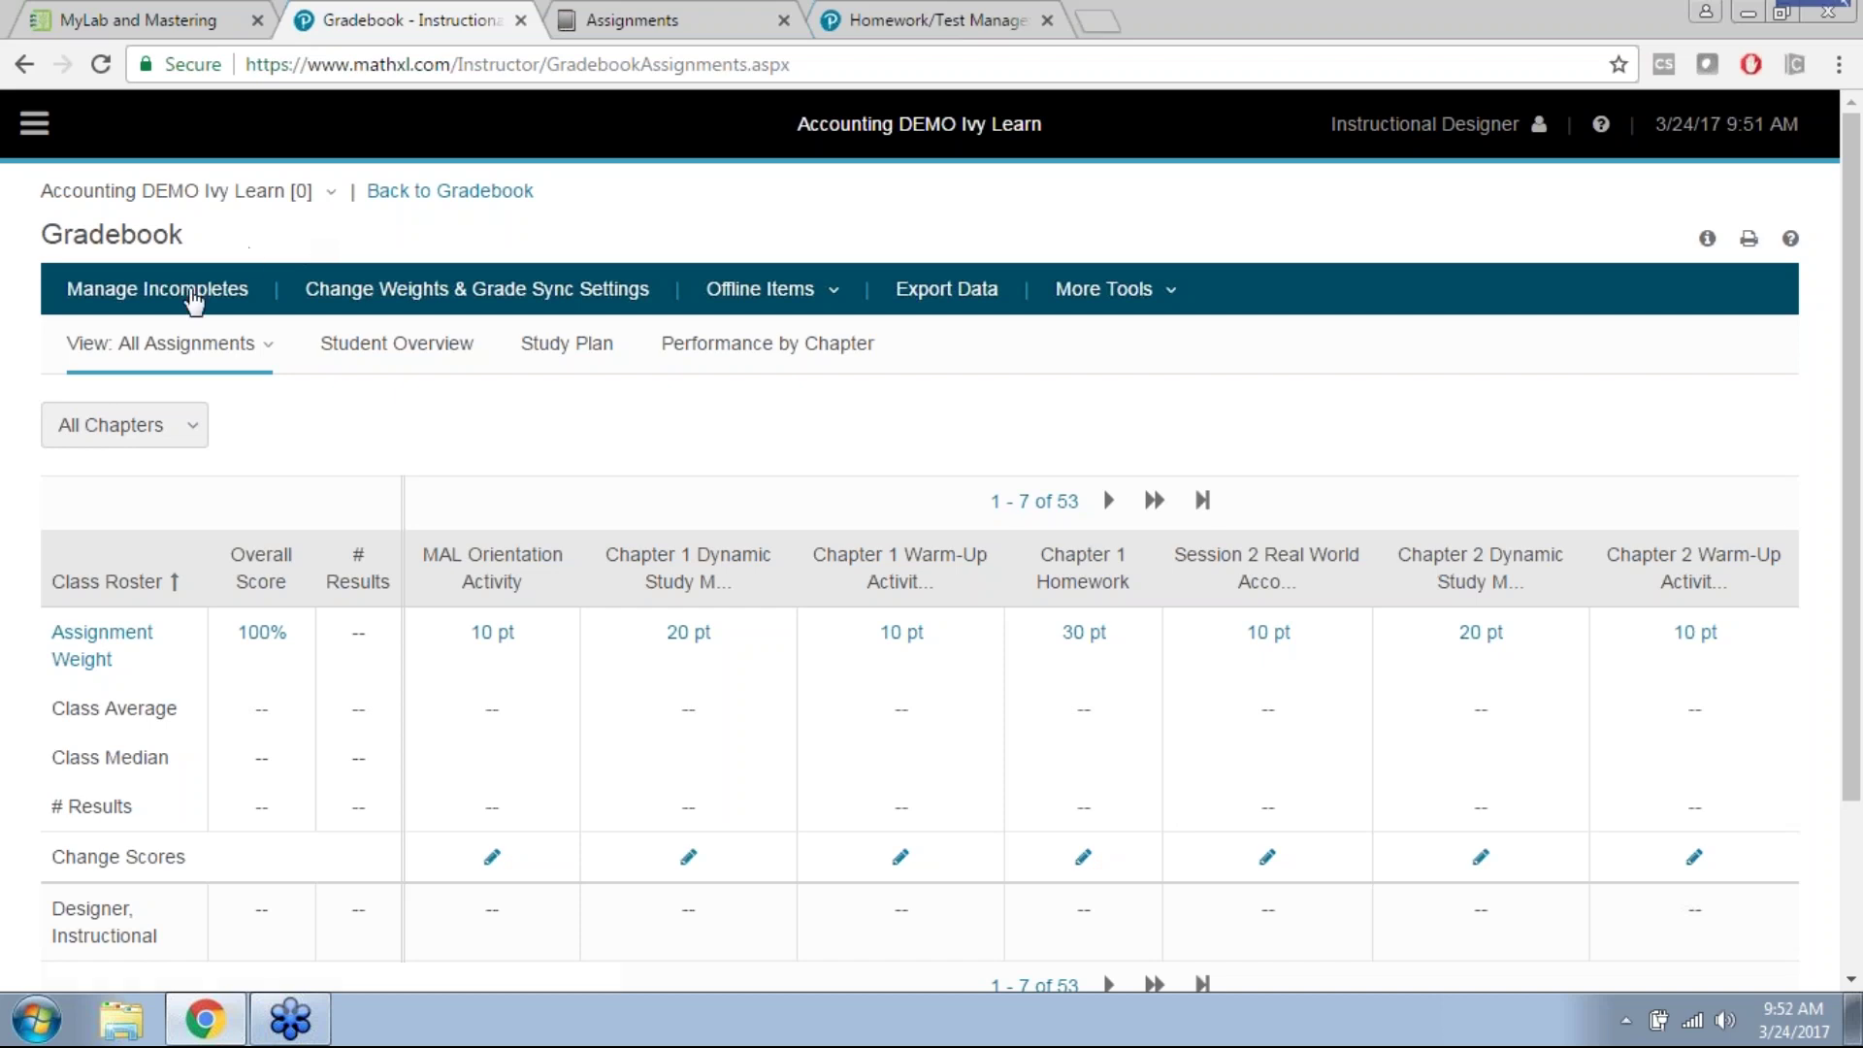
pyautogui.scroll(-2, 579, 412)
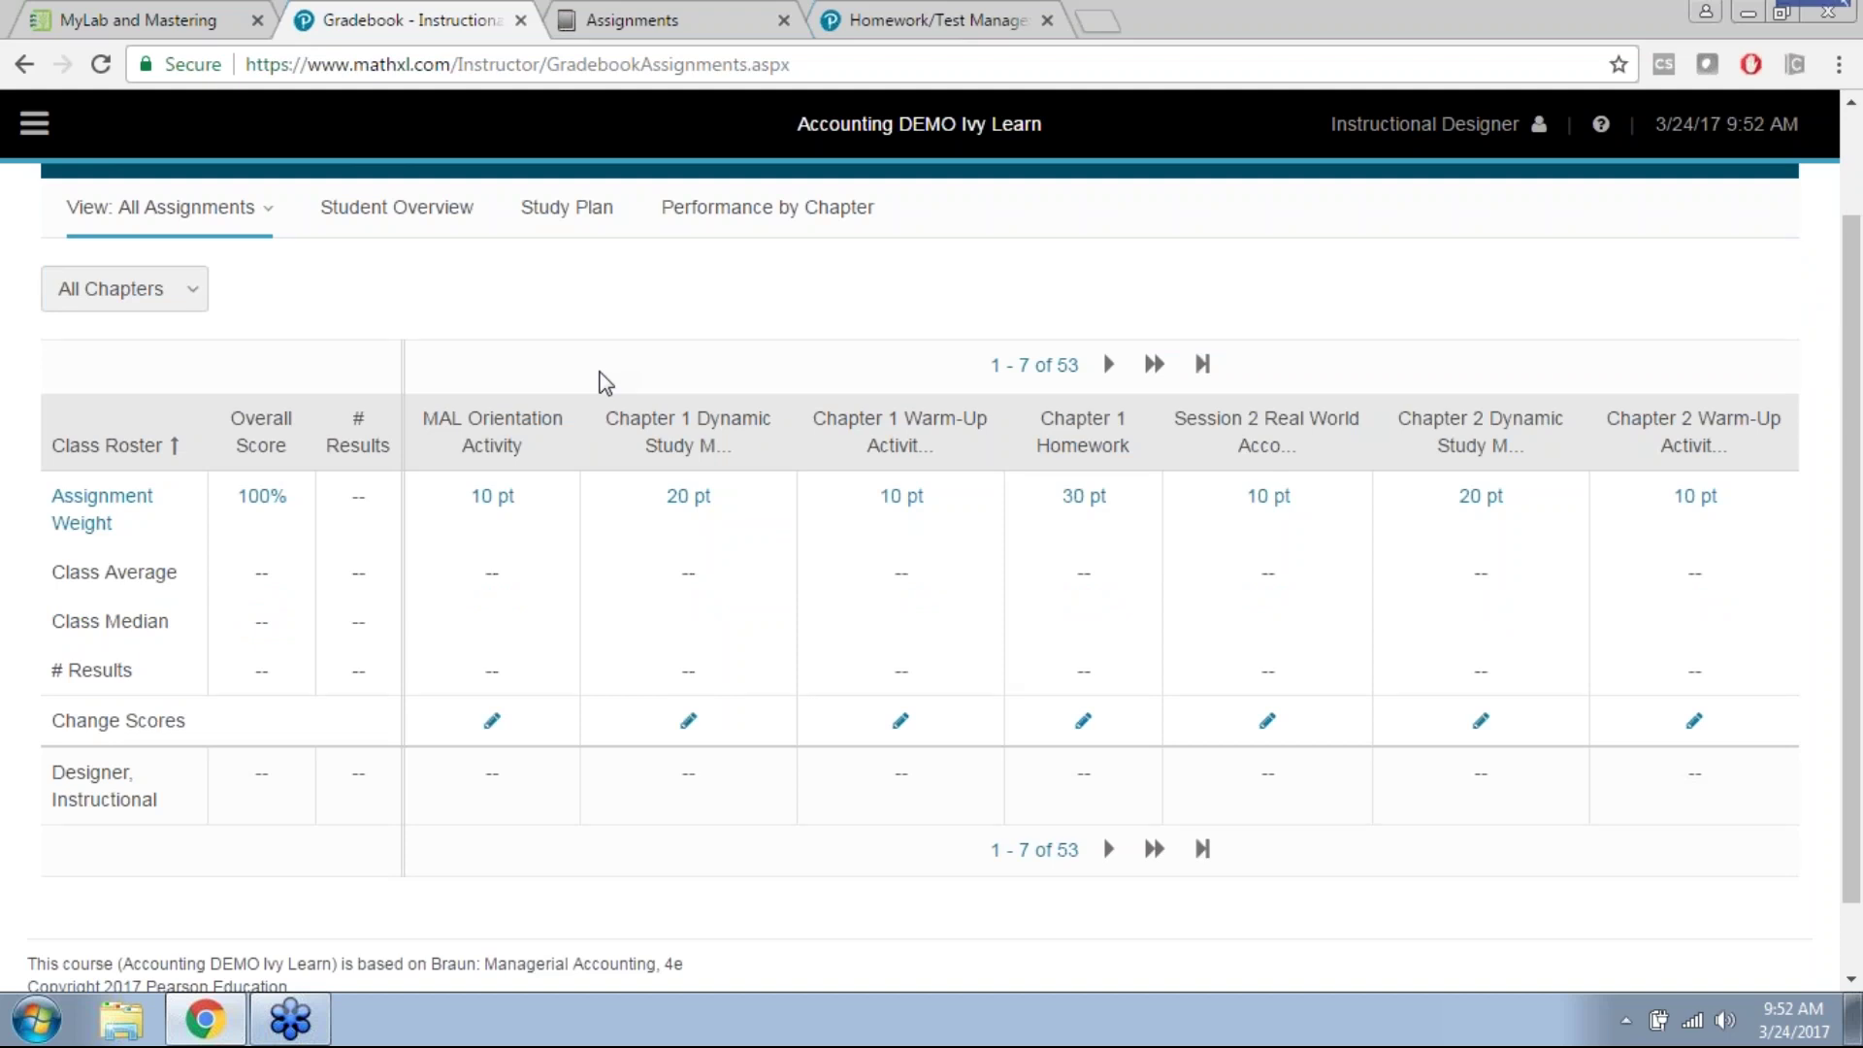
pyautogui.scroll(3, 601, 380)
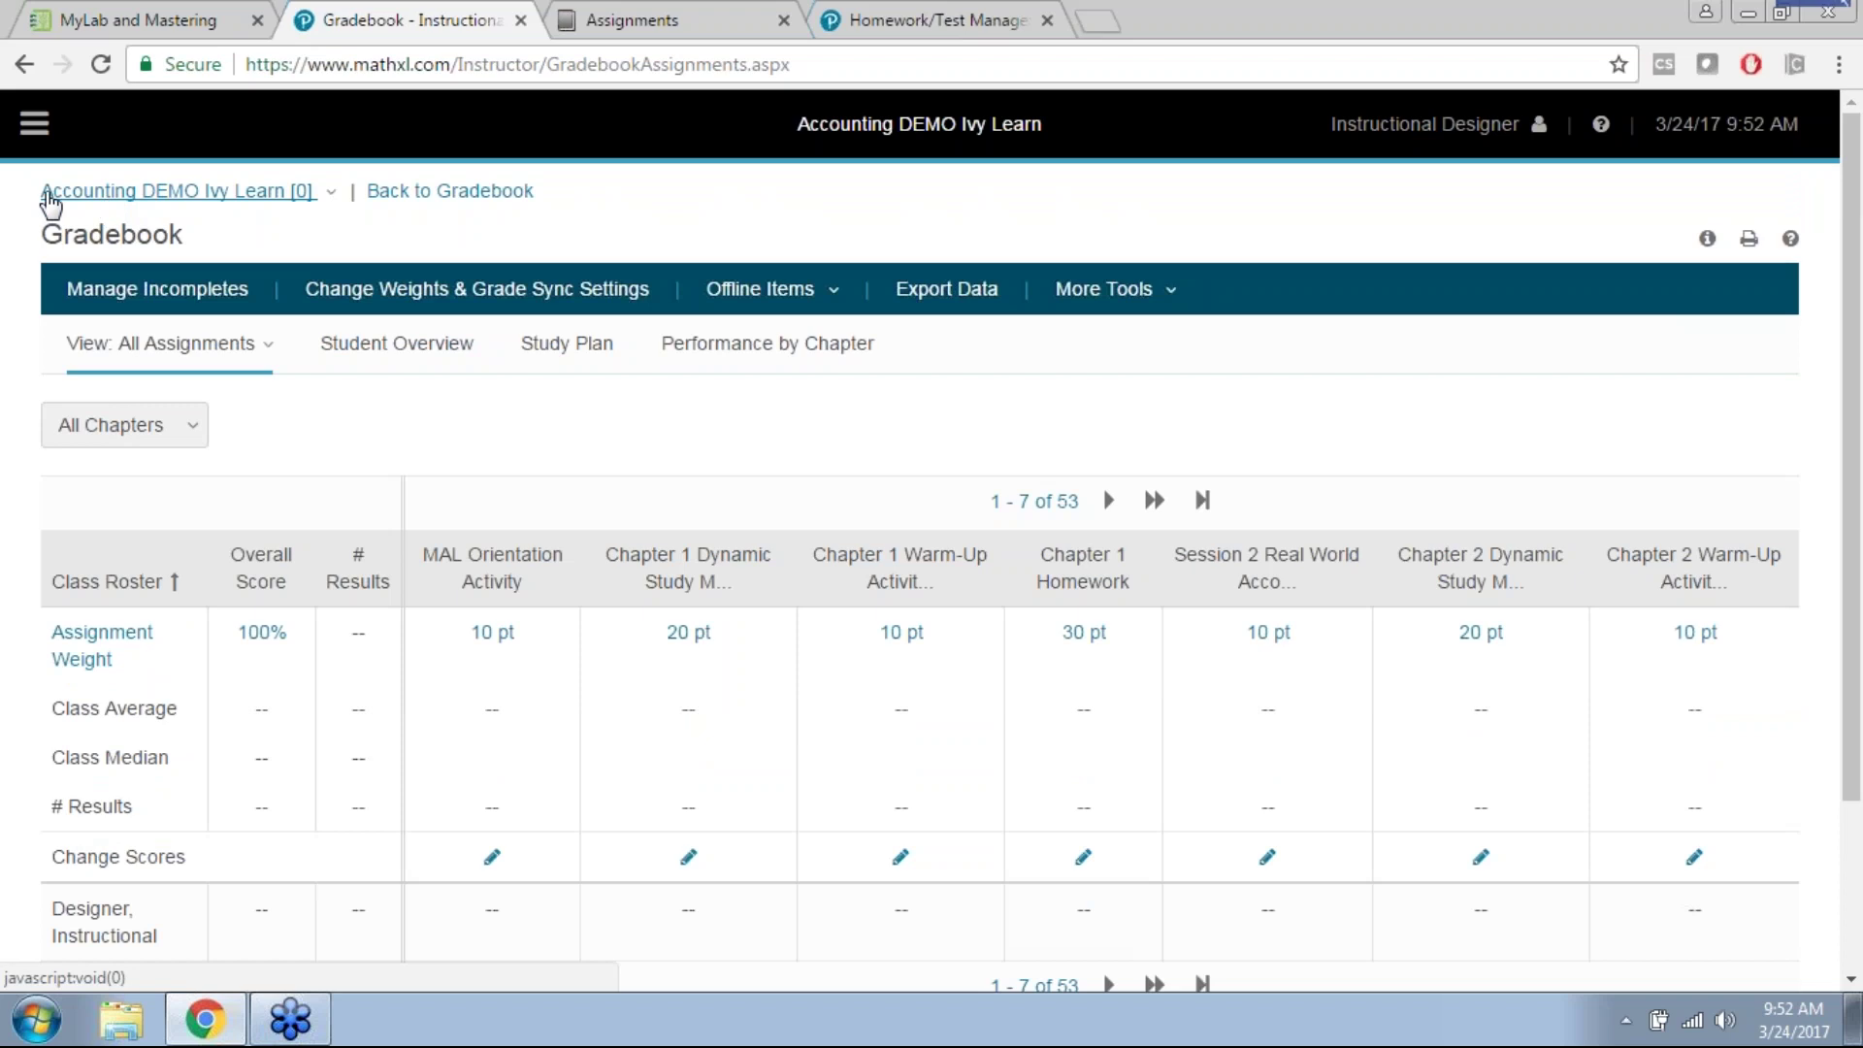
pyautogui.click(107, 21)
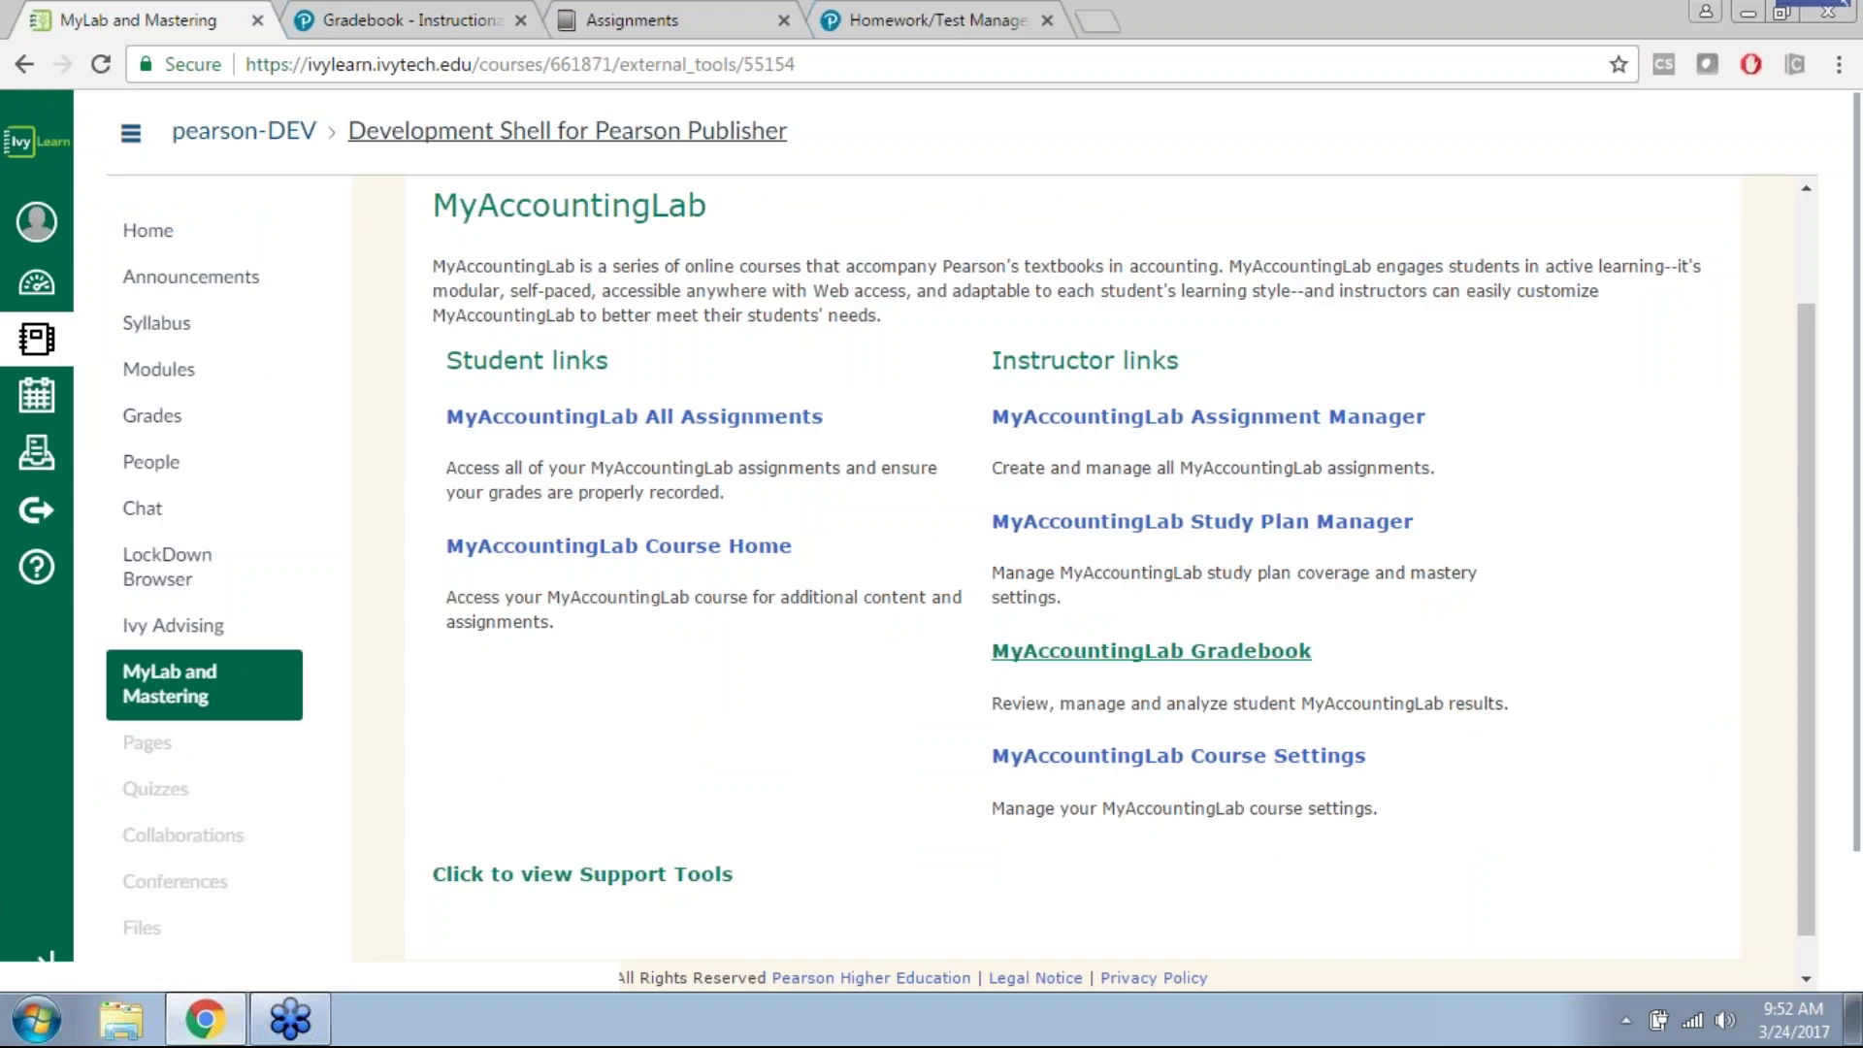
# Step: Open the MyAccountingLab Gradebook in a new tab and close the older tabs to its right
pyautogui.click(999, 652)
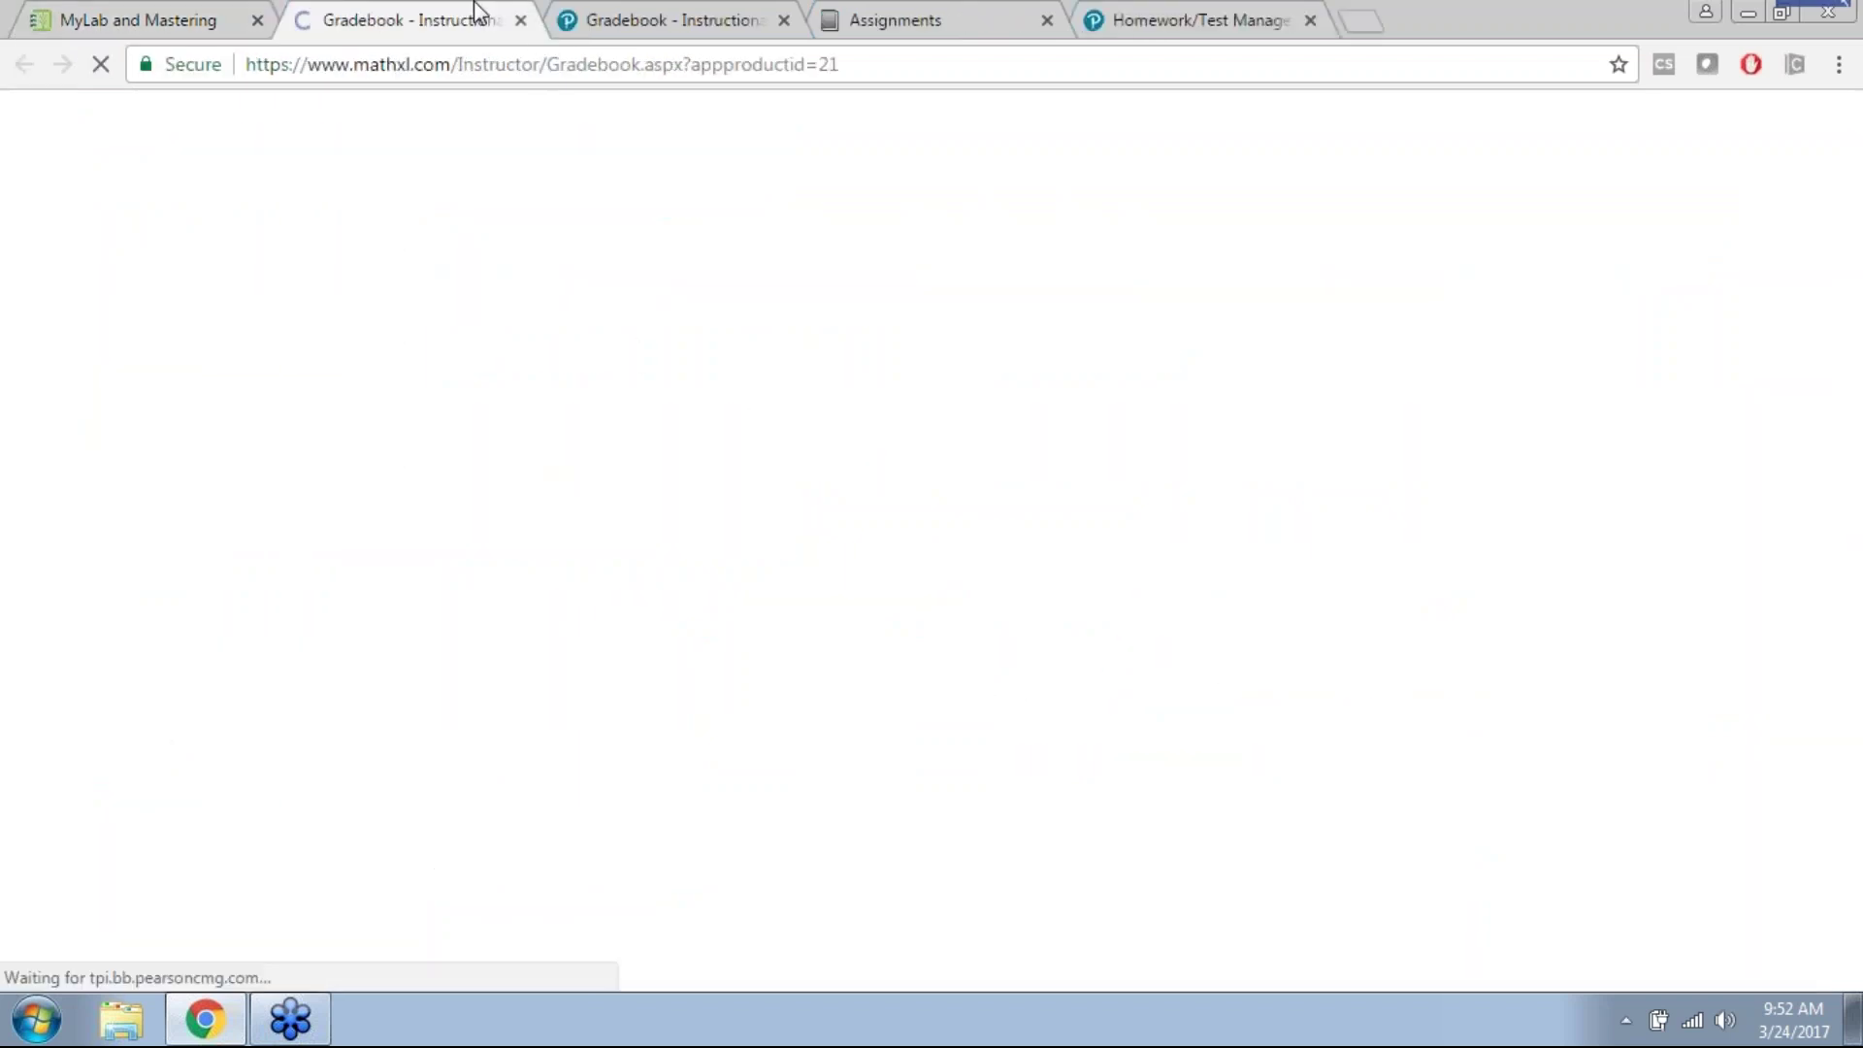
pyautogui.rightClick(475, 12)
pyautogui.click(599, 285)
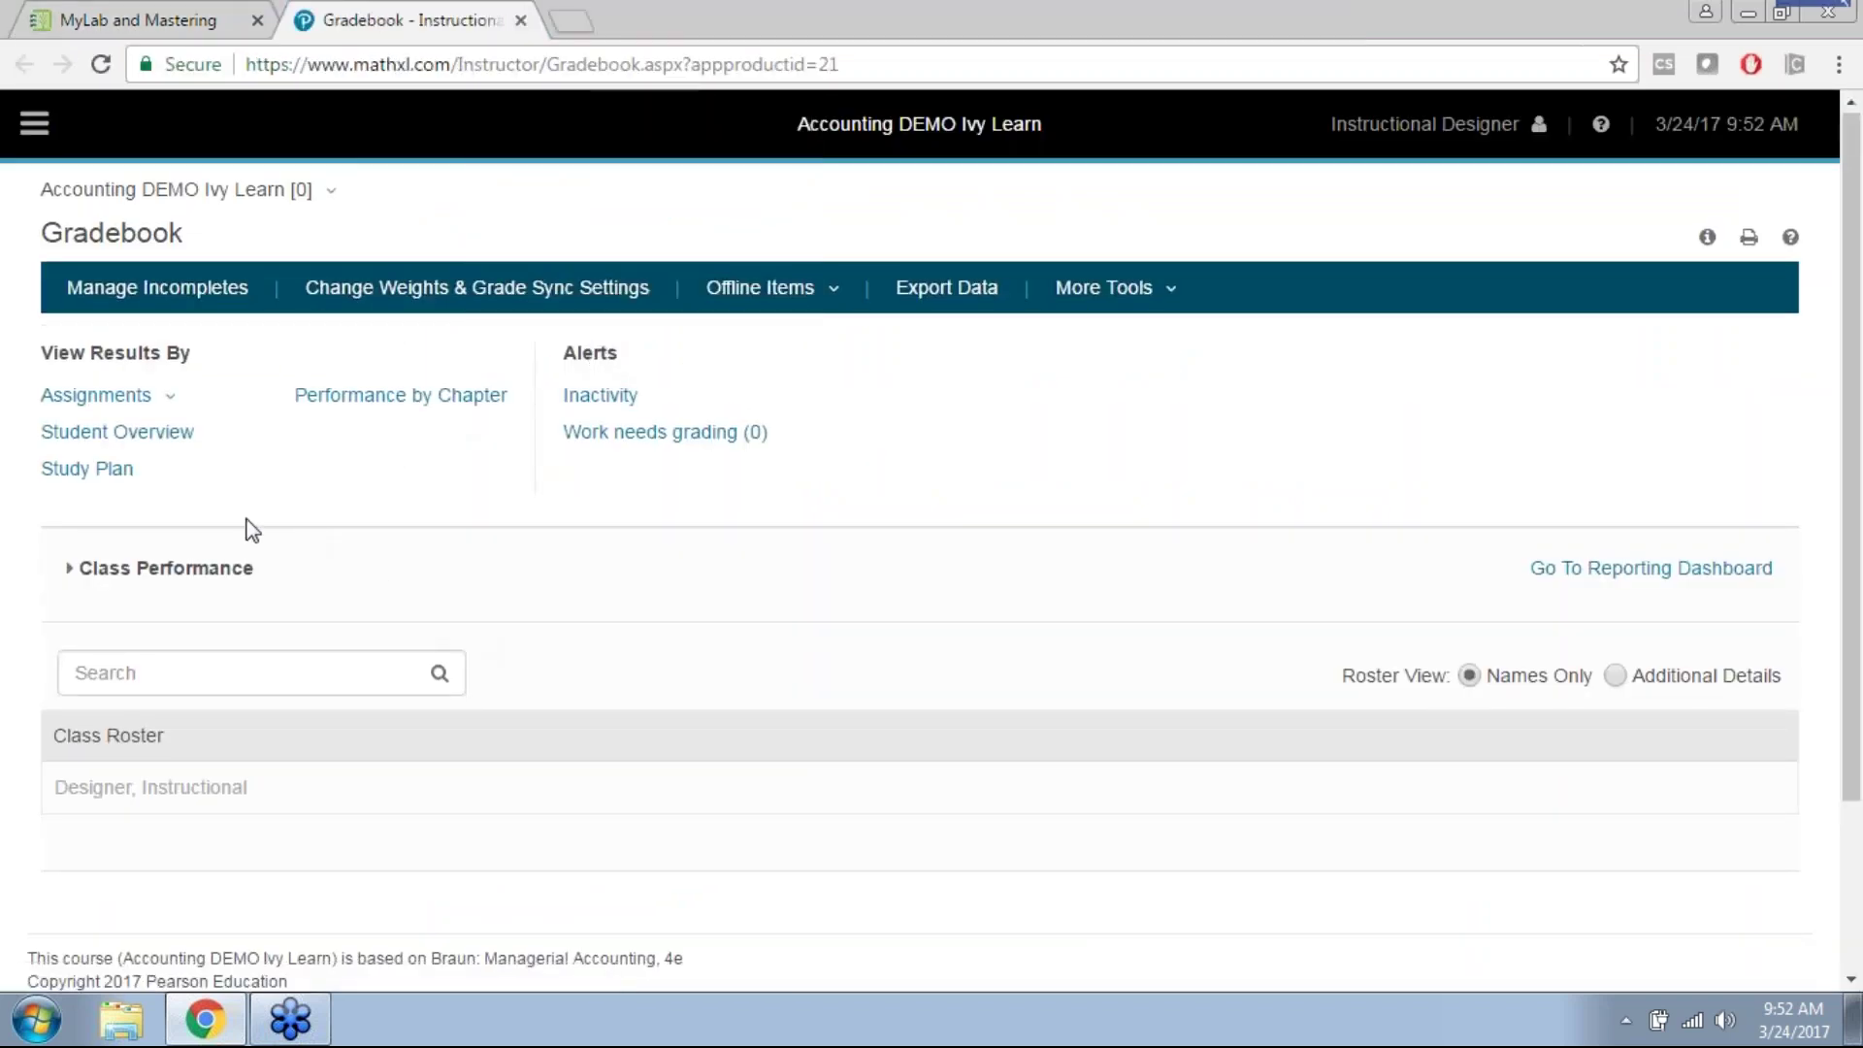
pyautogui.scroll(-2, 160, 640)
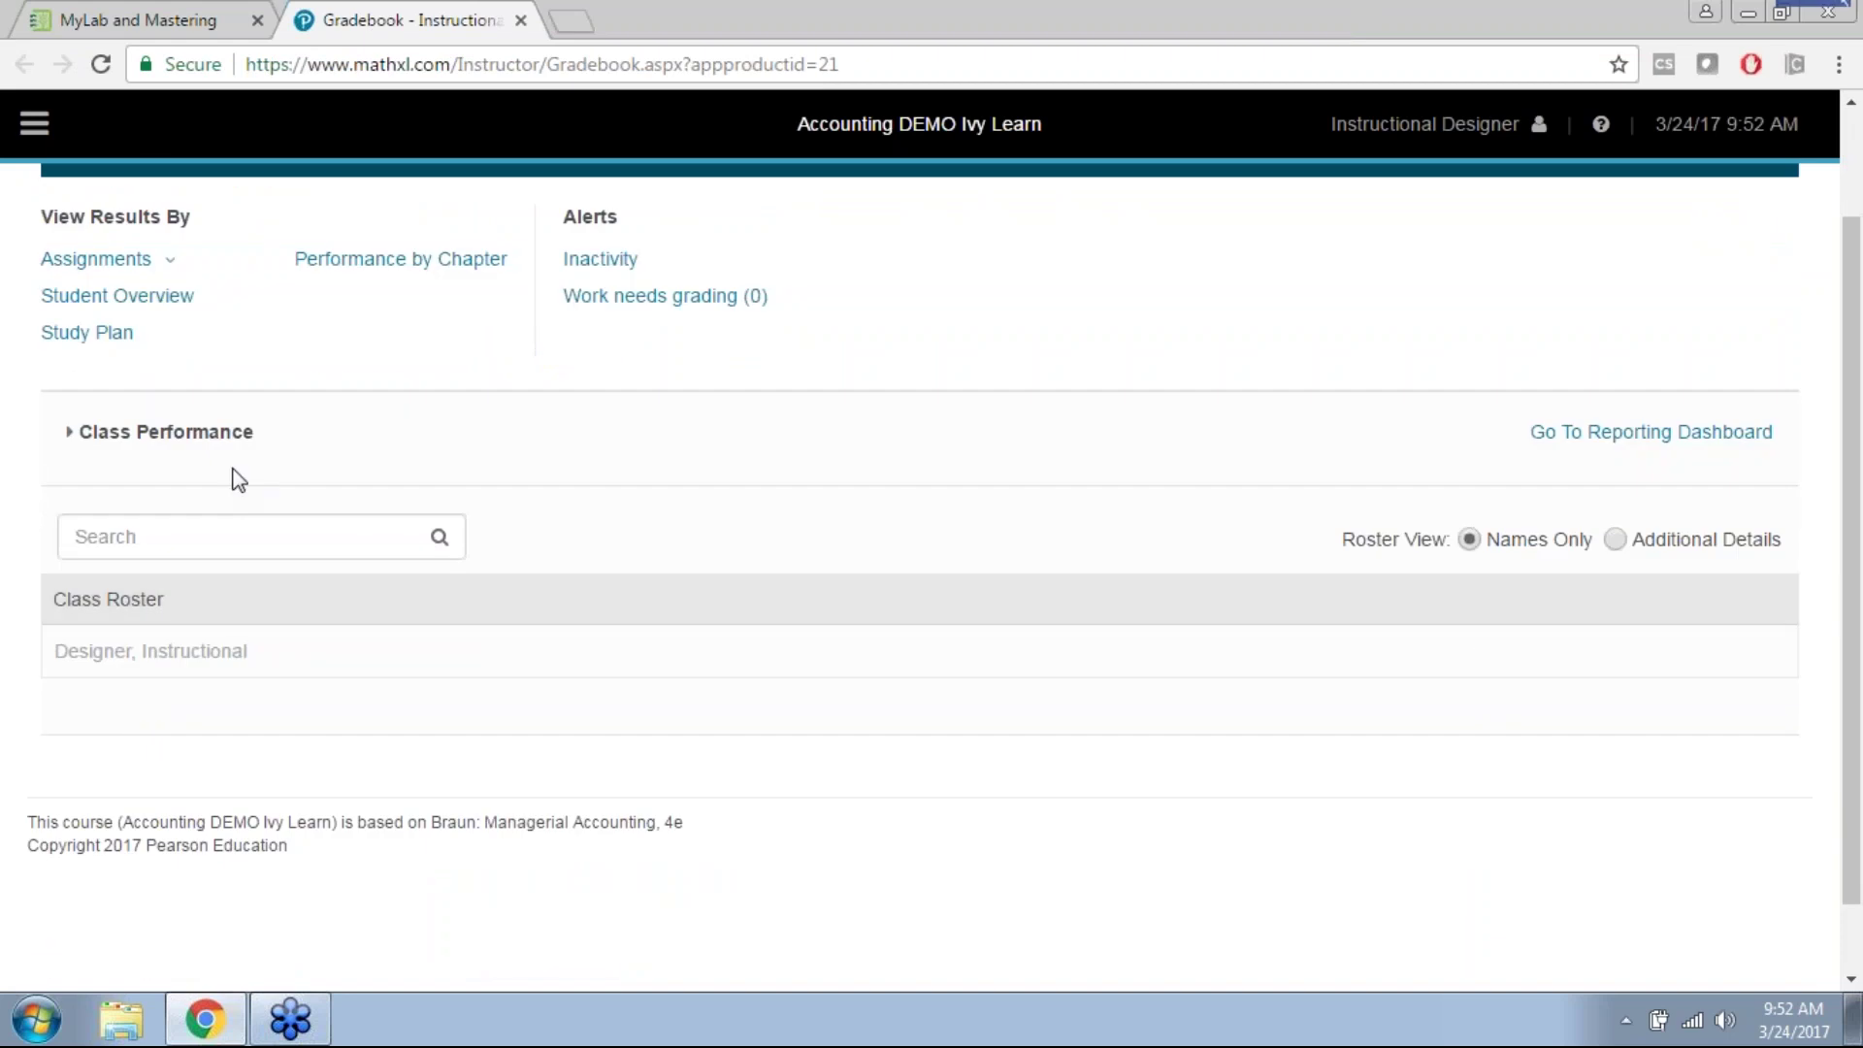
pyautogui.scroll(2, 233, 479)
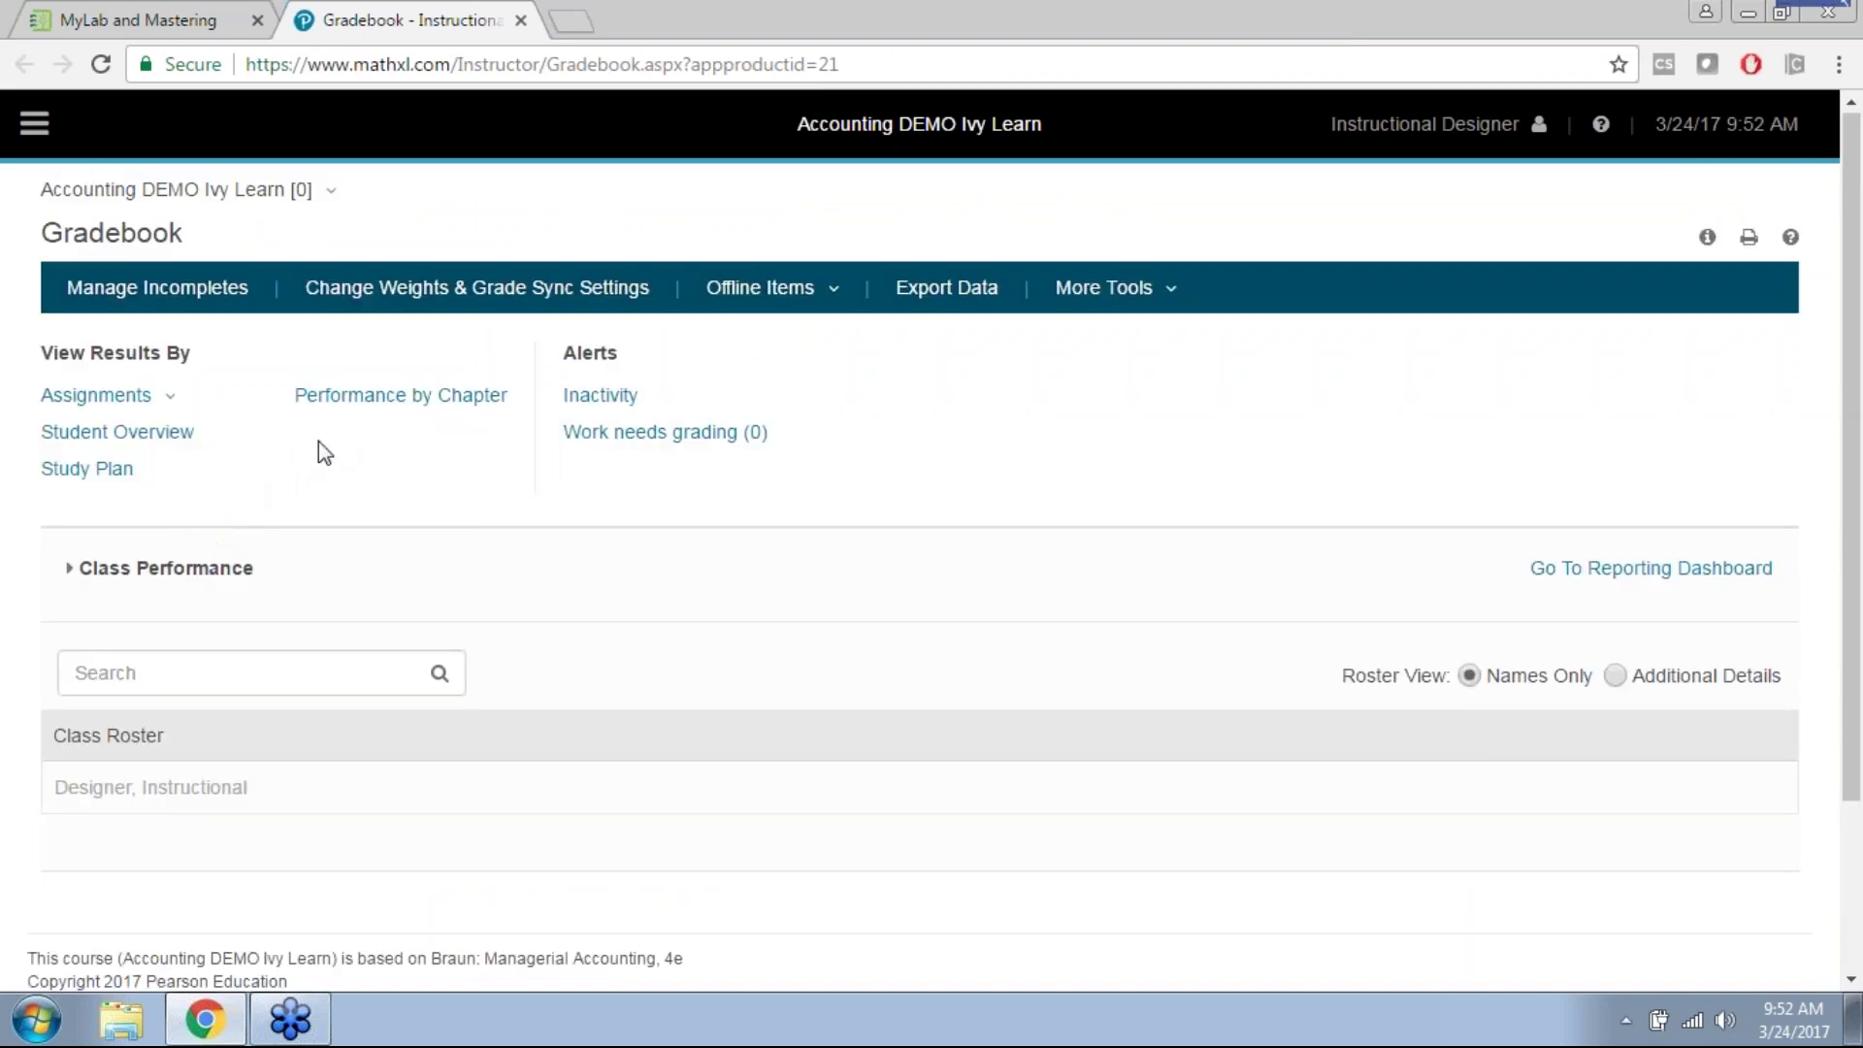
# Step: On the Export Data page, choose the Item Analysis data set for MAL Orientation Activity
pyautogui.click(965, 303)
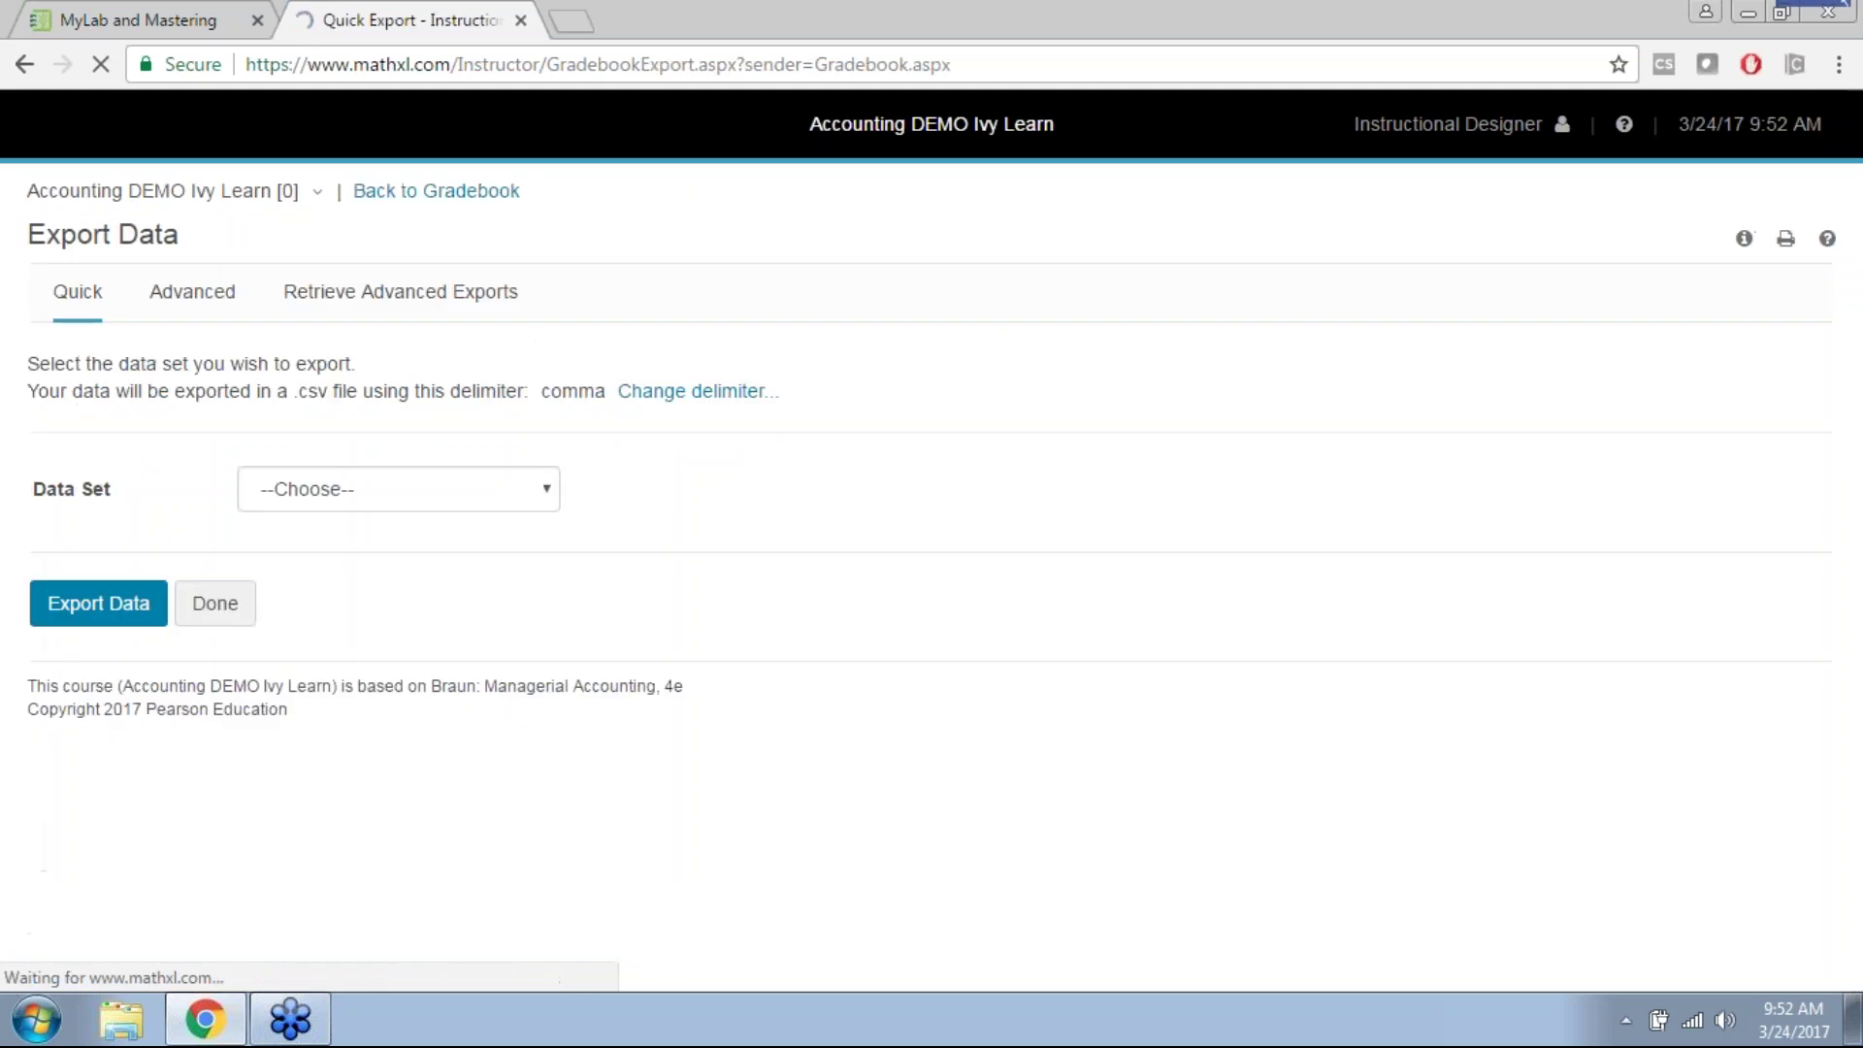
pyautogui.click(378, 489)
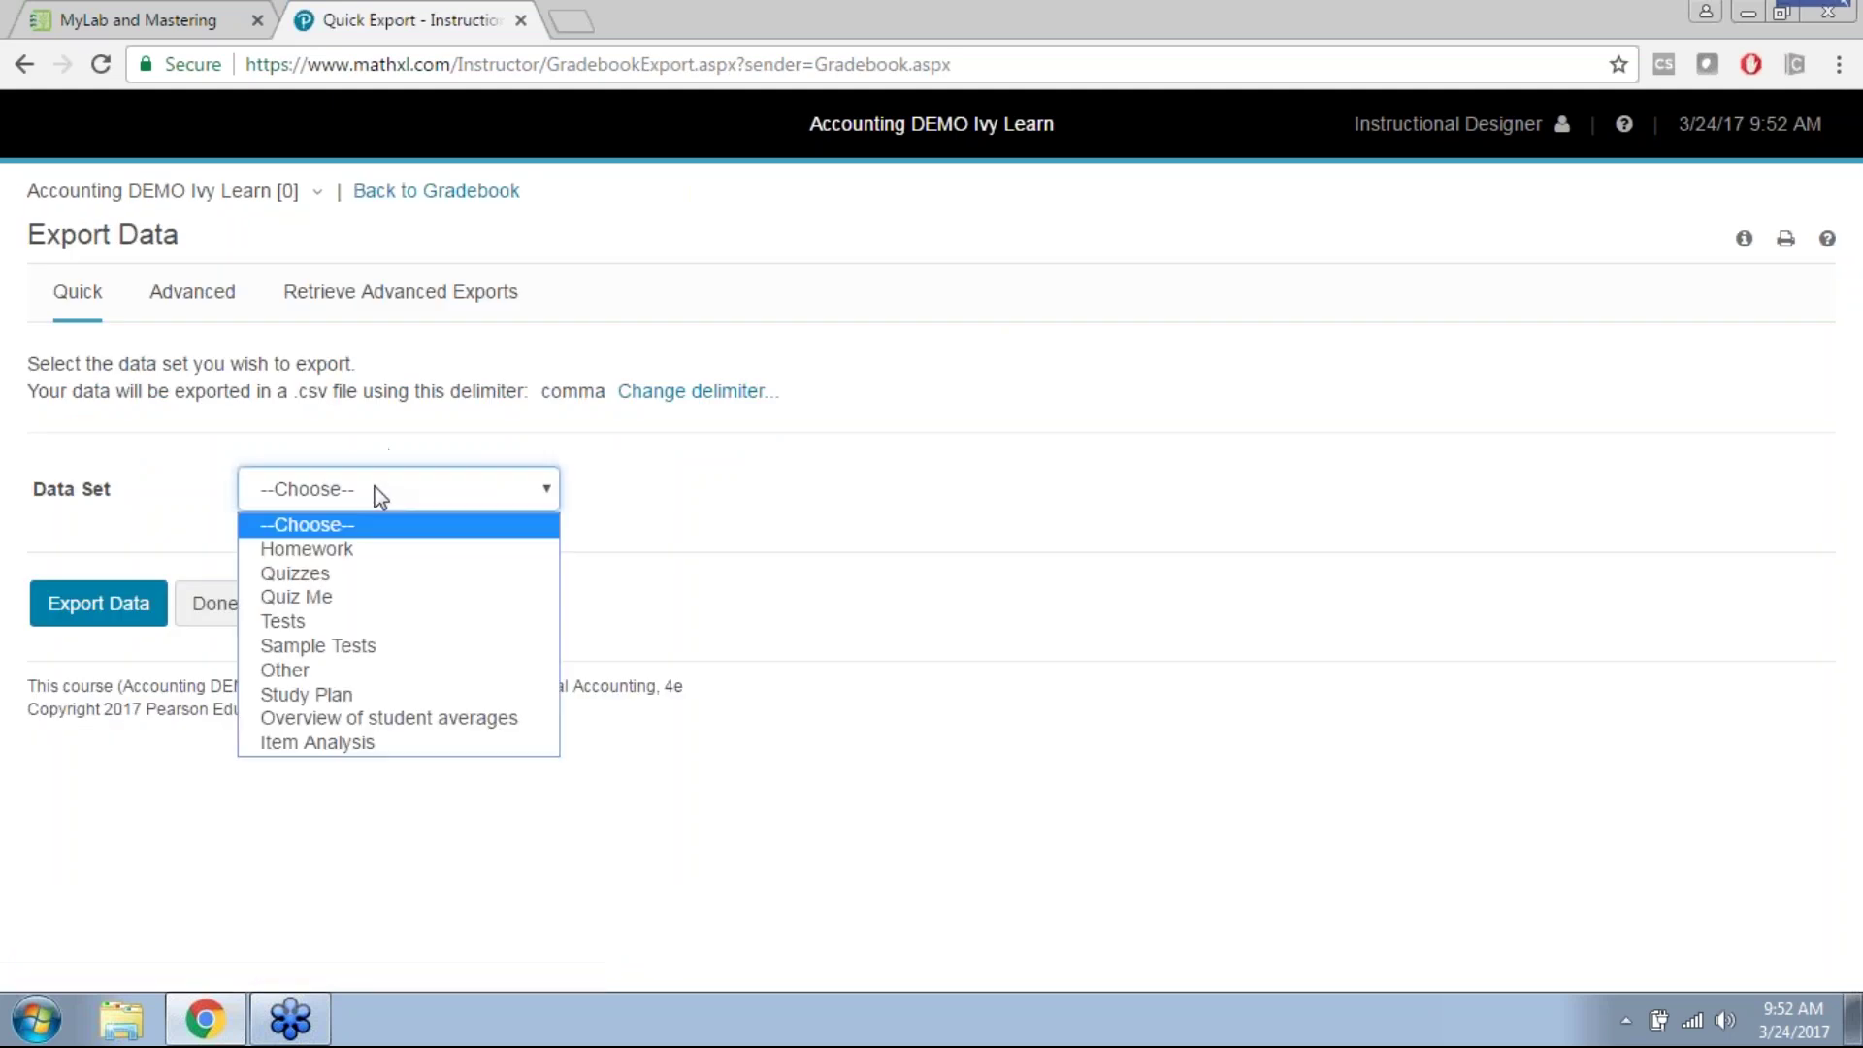
pyautogui.click(316, 745)
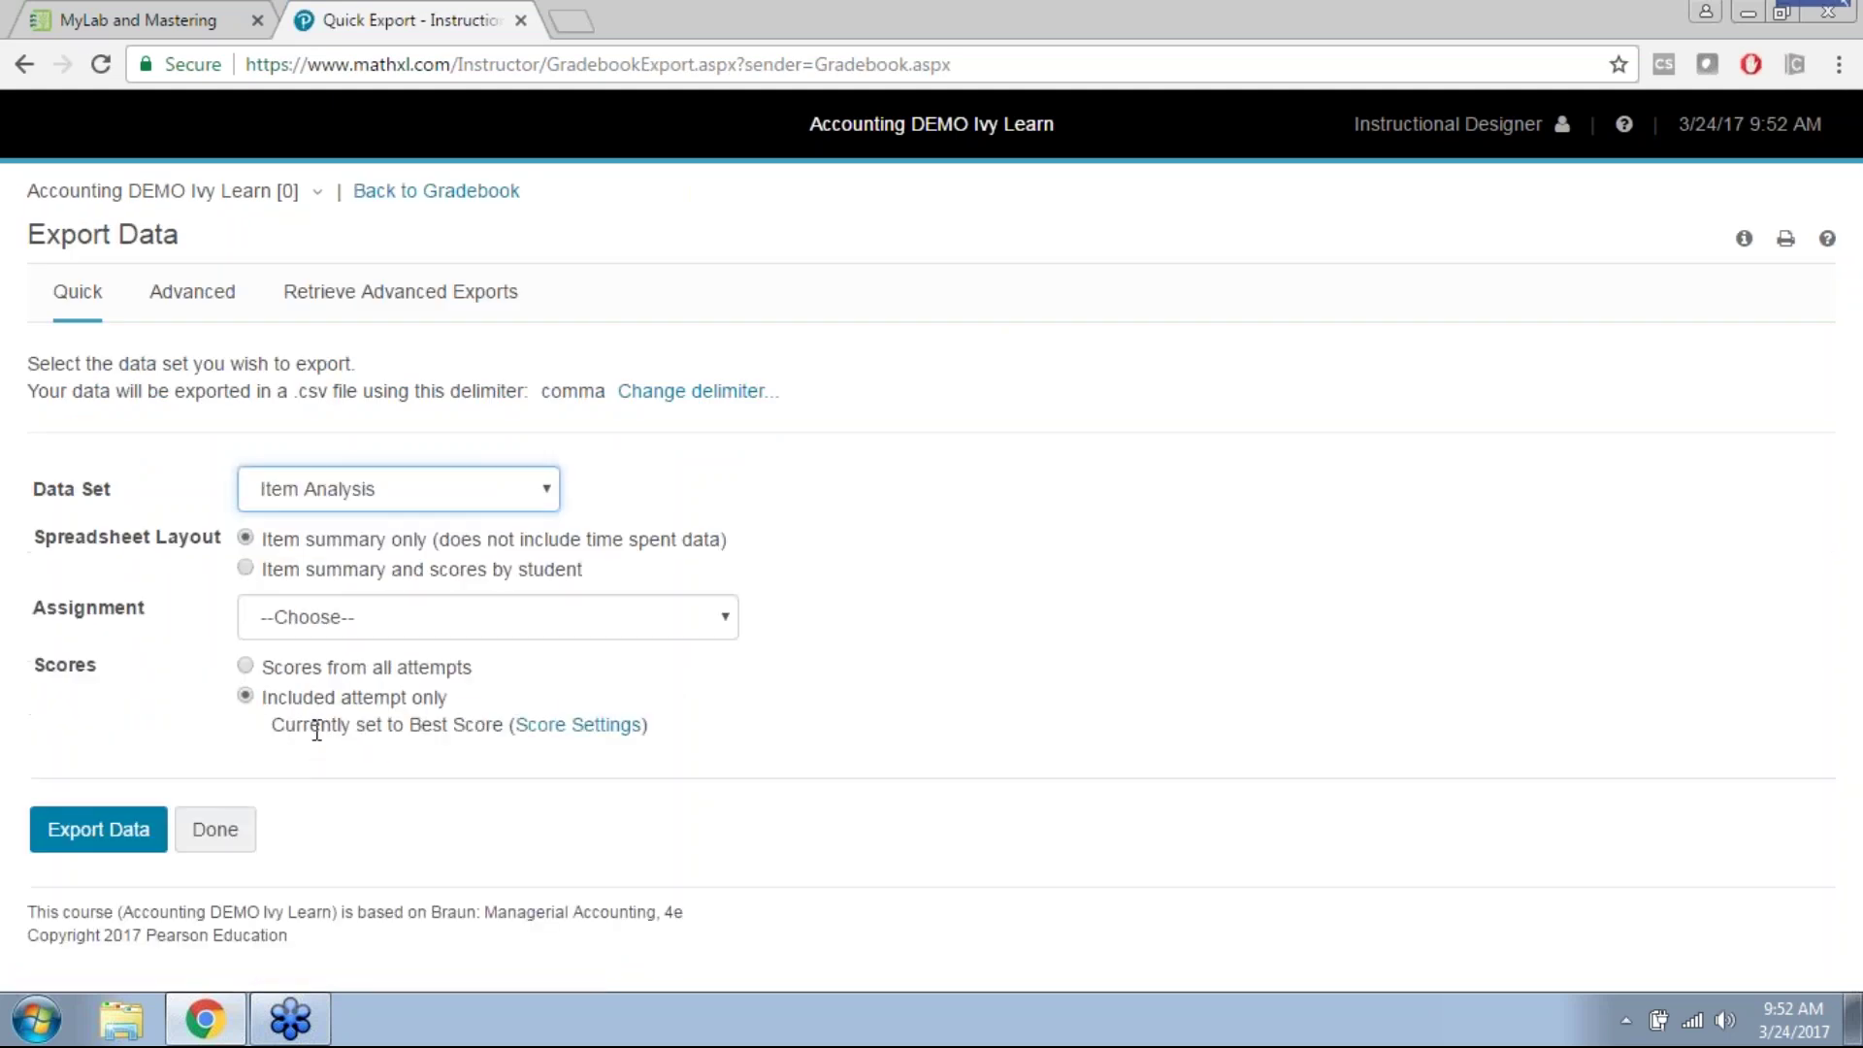
pyautogui.click(378, 625)
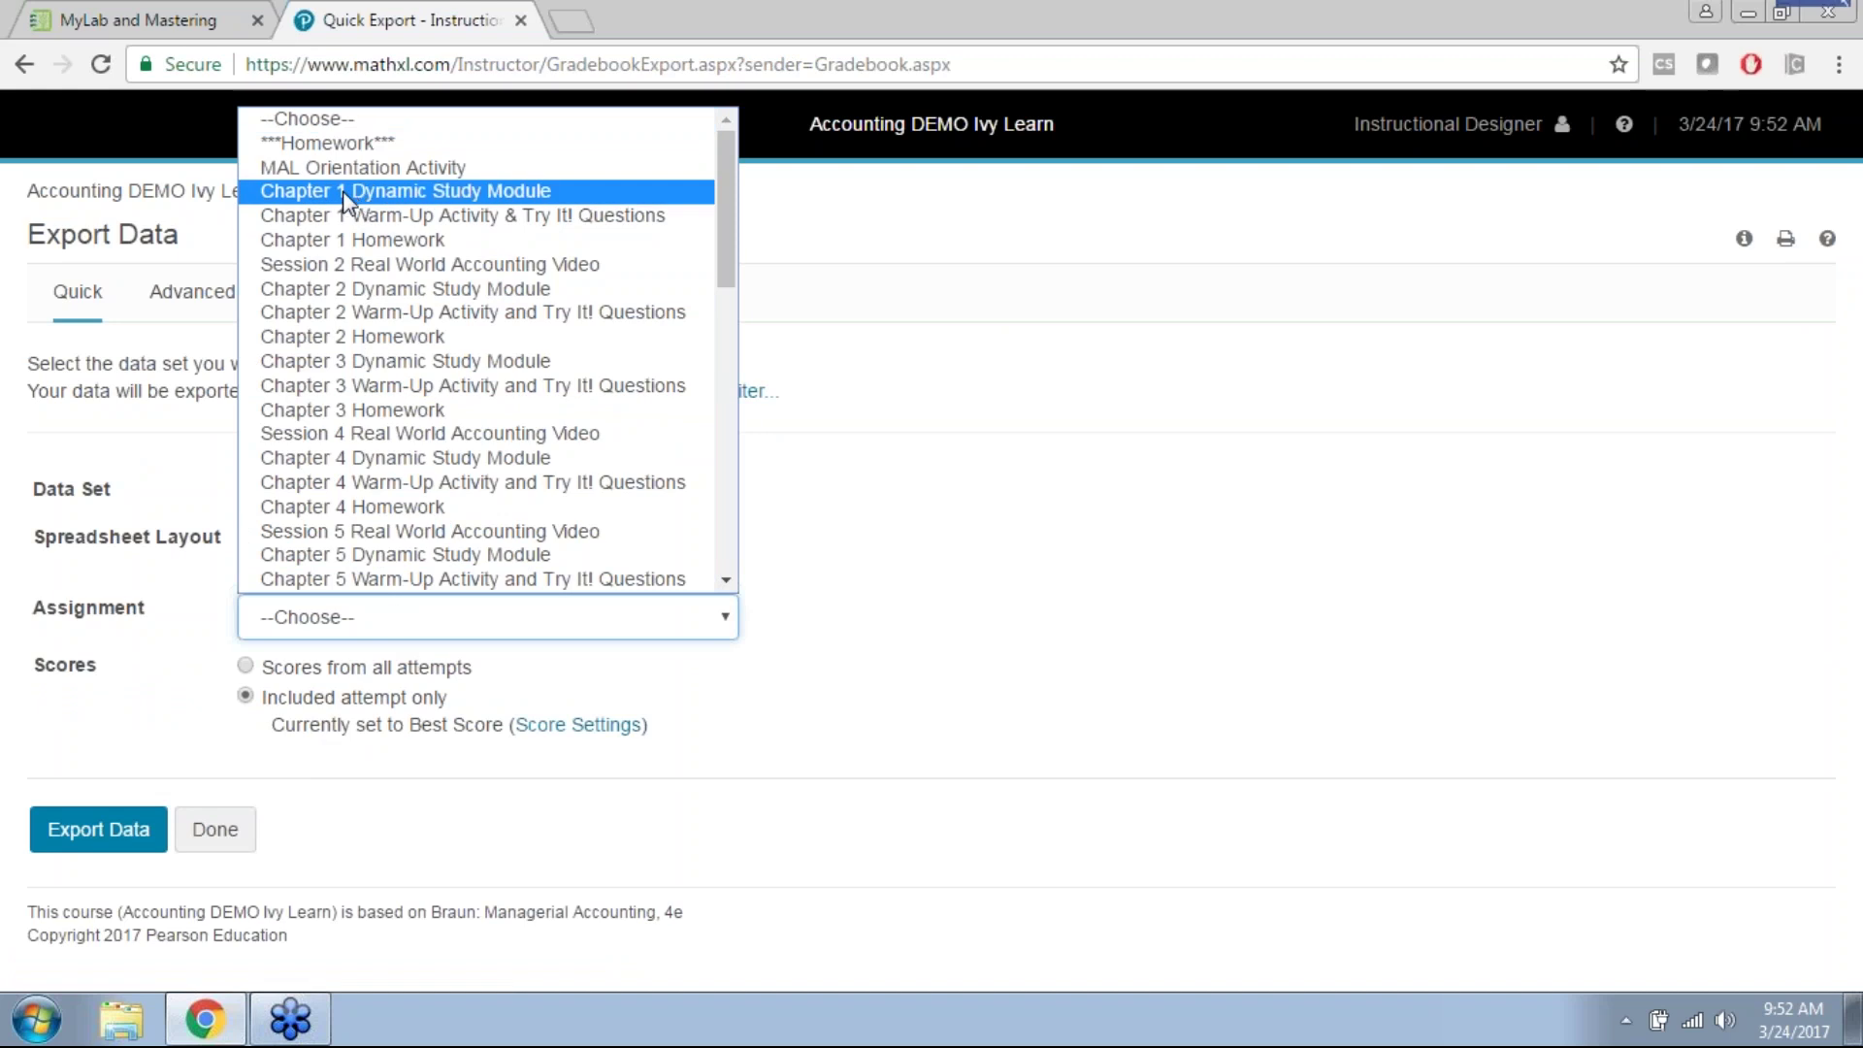
pyautogui.click(289, 169)
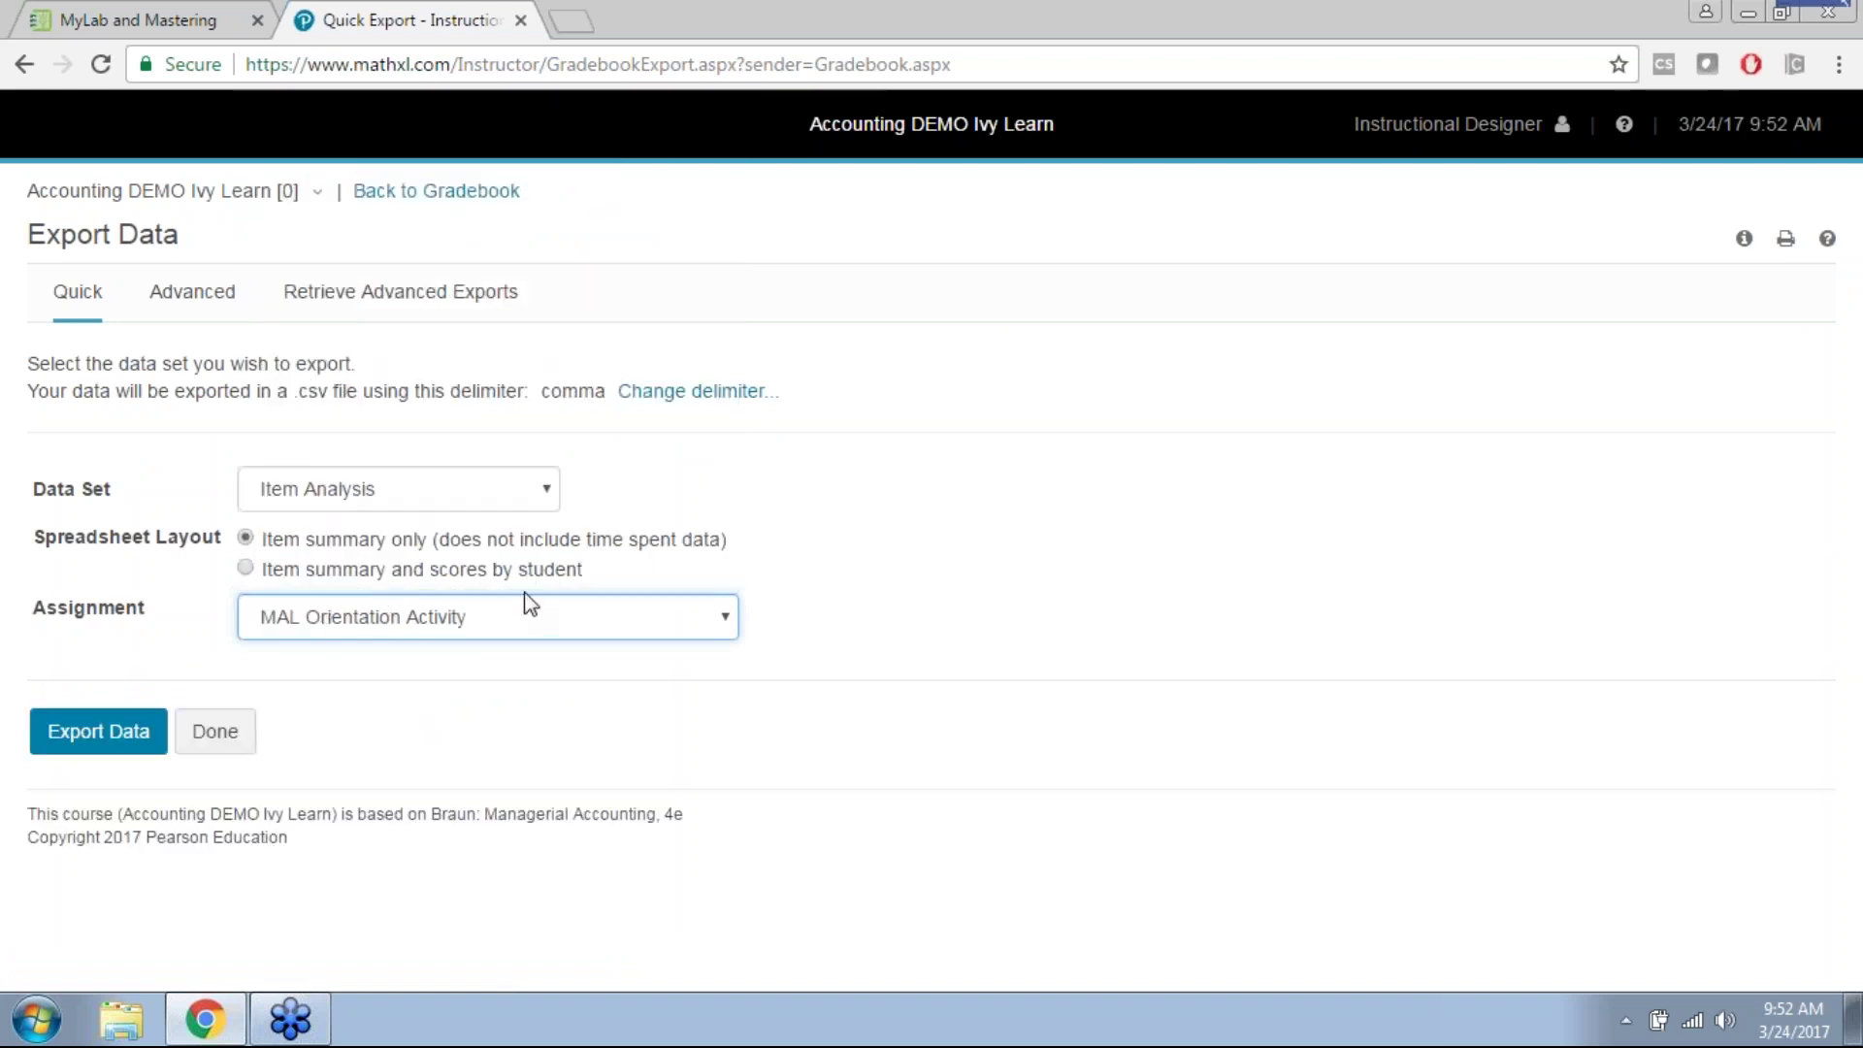
# Step: Export item summary and scores by student, then open Item_Analysis.csv
pyautogui.click(246, 569)
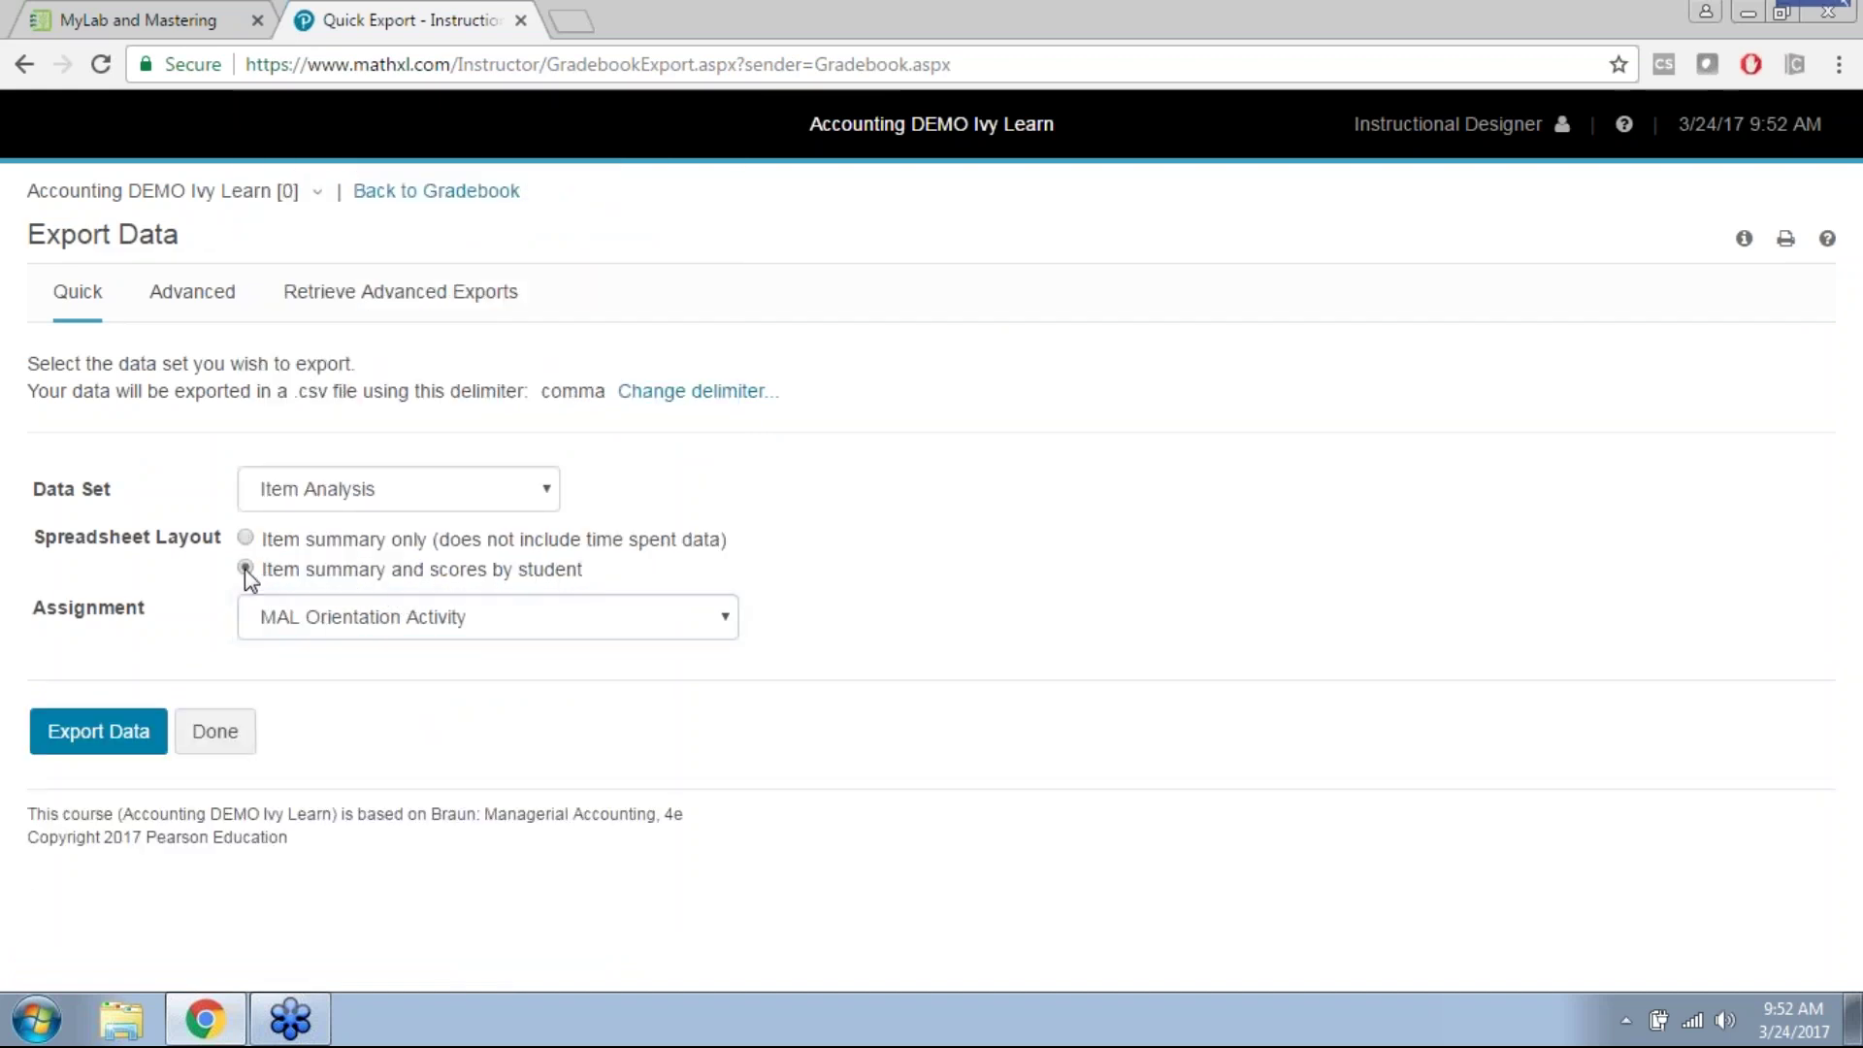
pyautogui.click(247, 539)
pyautogui.click(245, 567)
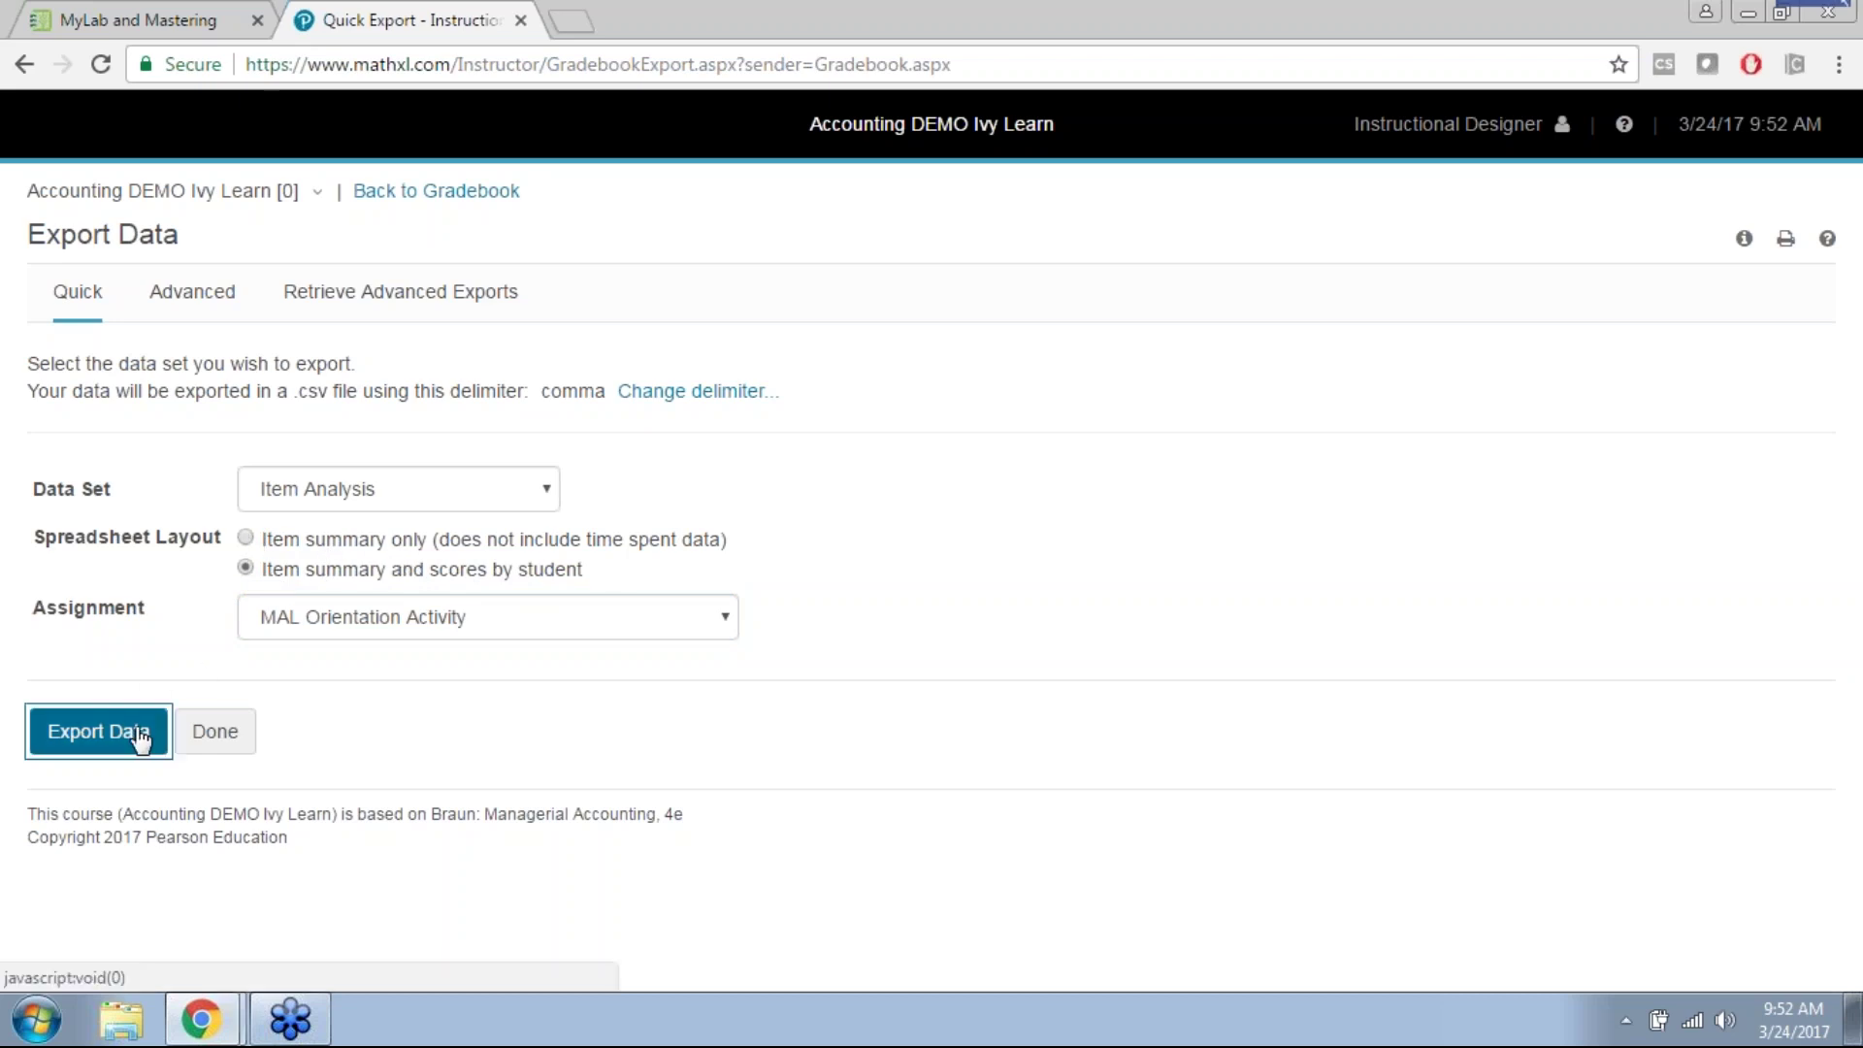
pyautogui.click(102, 732)
pyautogui.click(790, 503)
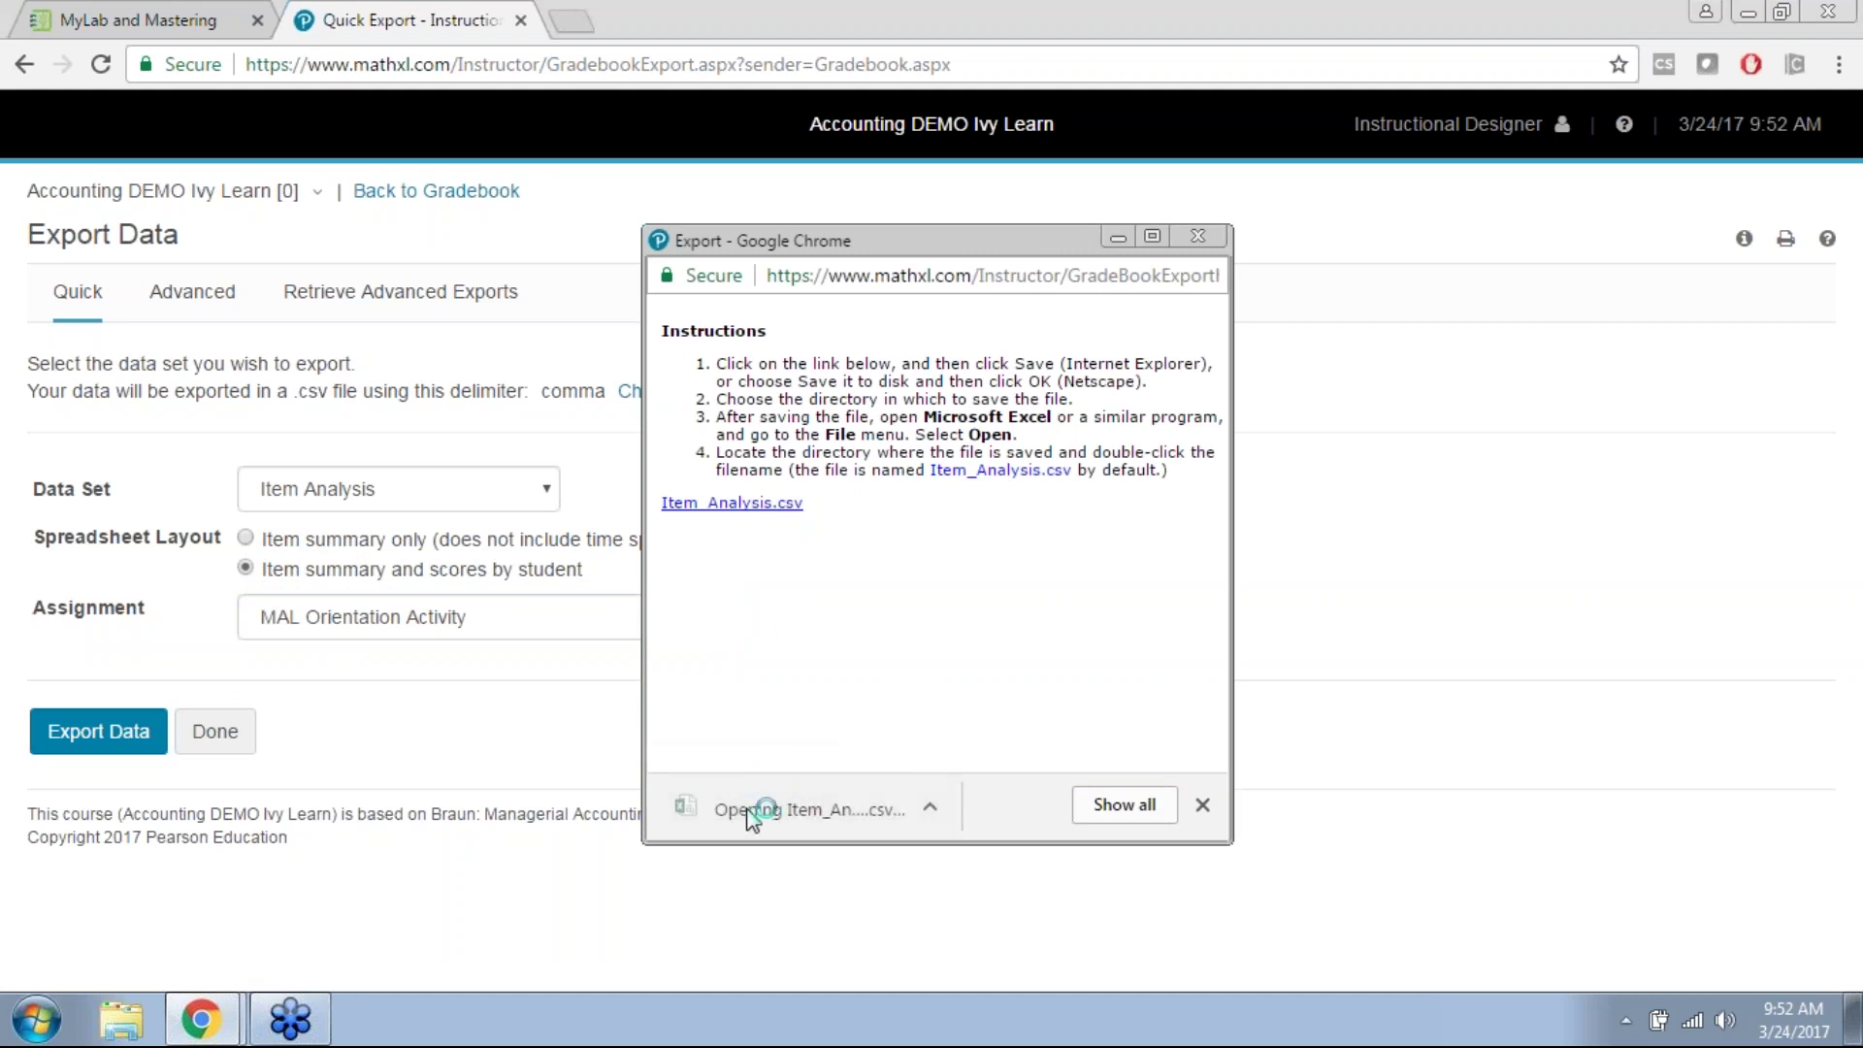
# Step: Review Item_Analysis.csv in Excel and autofit column E to its text
pyautogui.scroll(-1, 507, 595)
pyautogui.scroll(1, 388, 569)
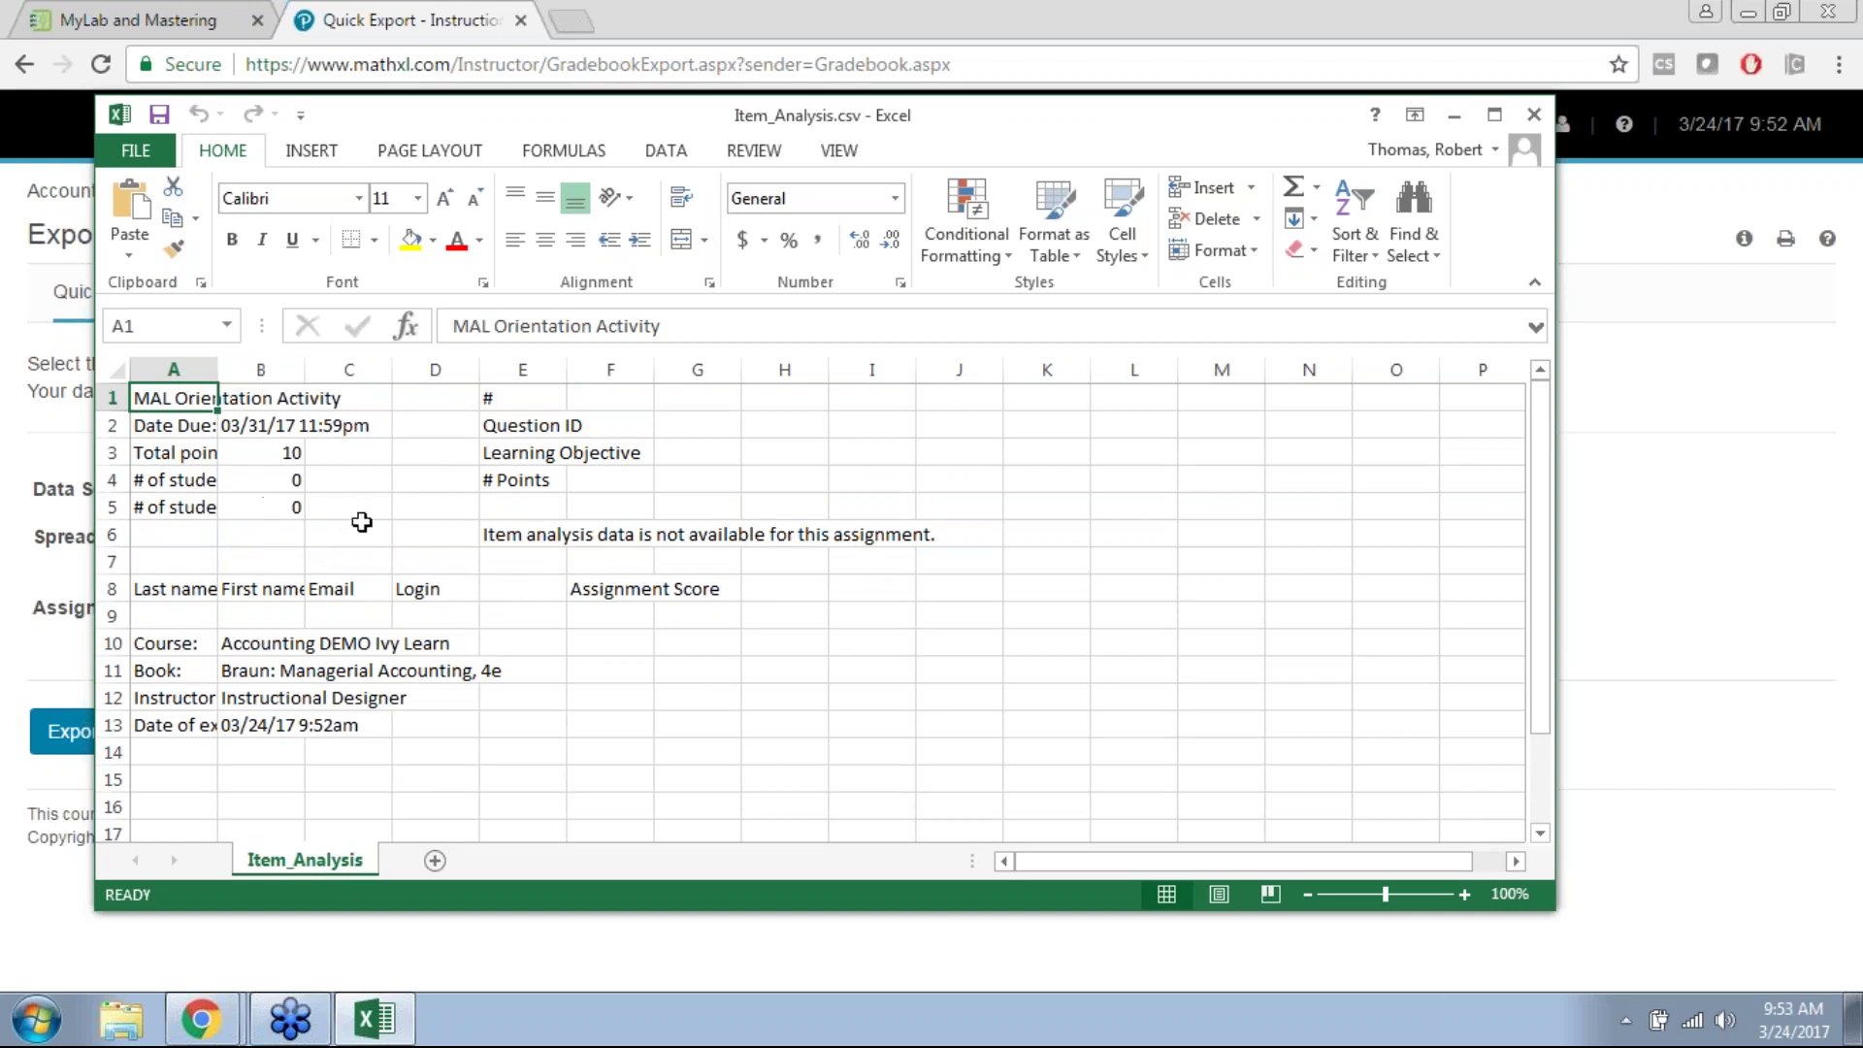
pyautogui.doubleClick(567, 370)
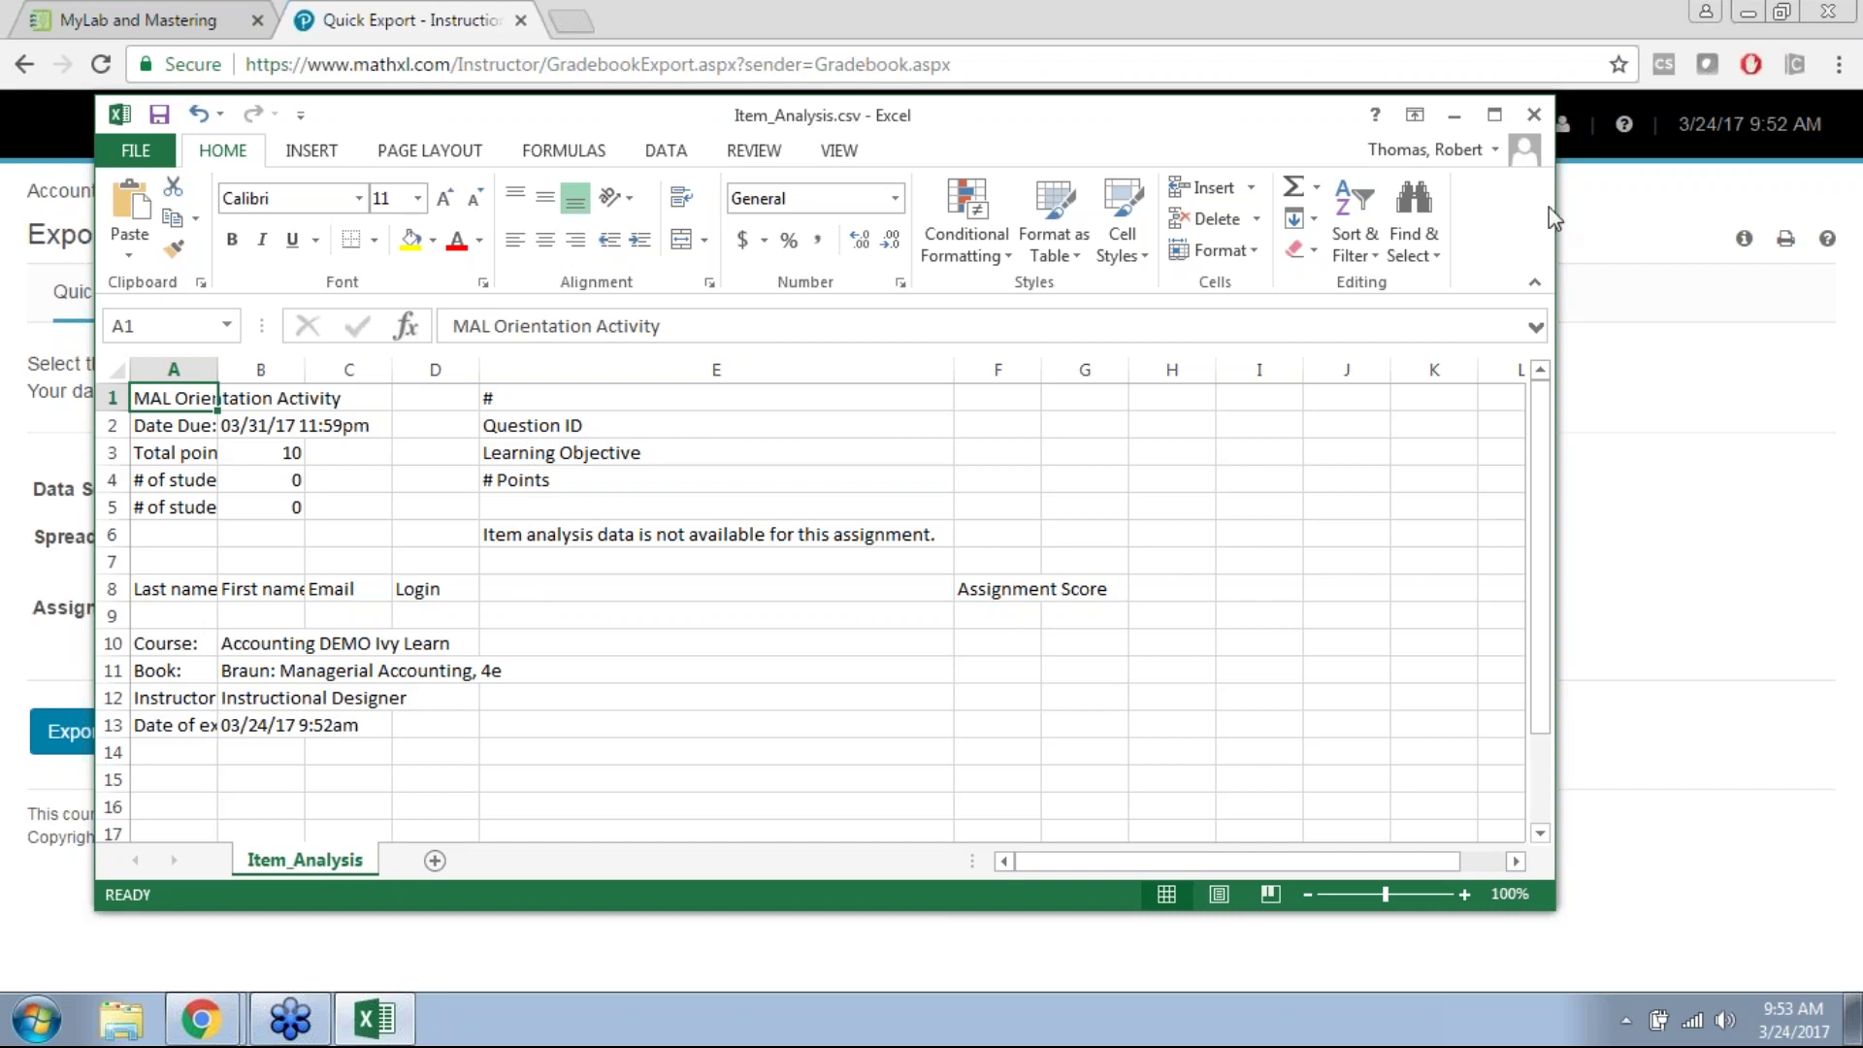
# Step: Close Excel without saving the CSV and dismiss the export instructions window
pyautogui.click(1530, 123)
pyautogui.click(955, 538)
pyautogui.click(1197, 236)
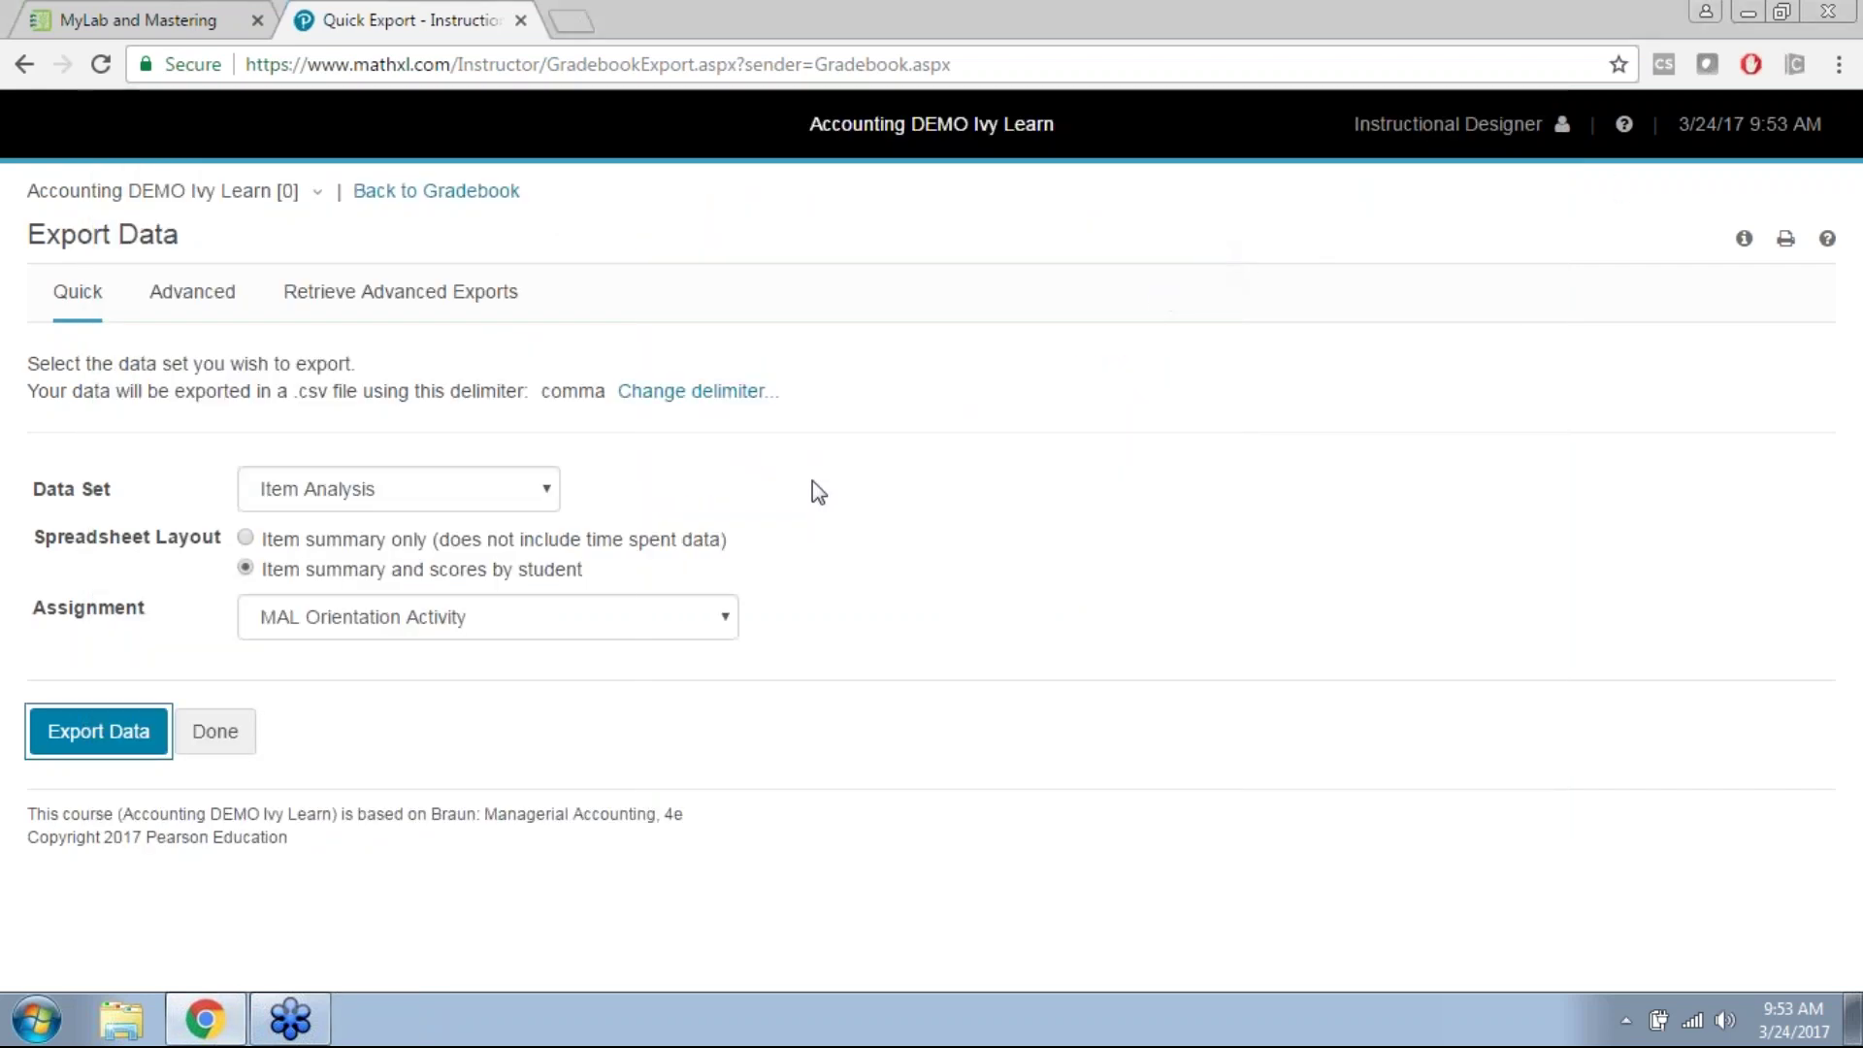
# Step: Return to the IvyLearn MyLab and Mastering course page tab
pyautogui.click(160, 20)
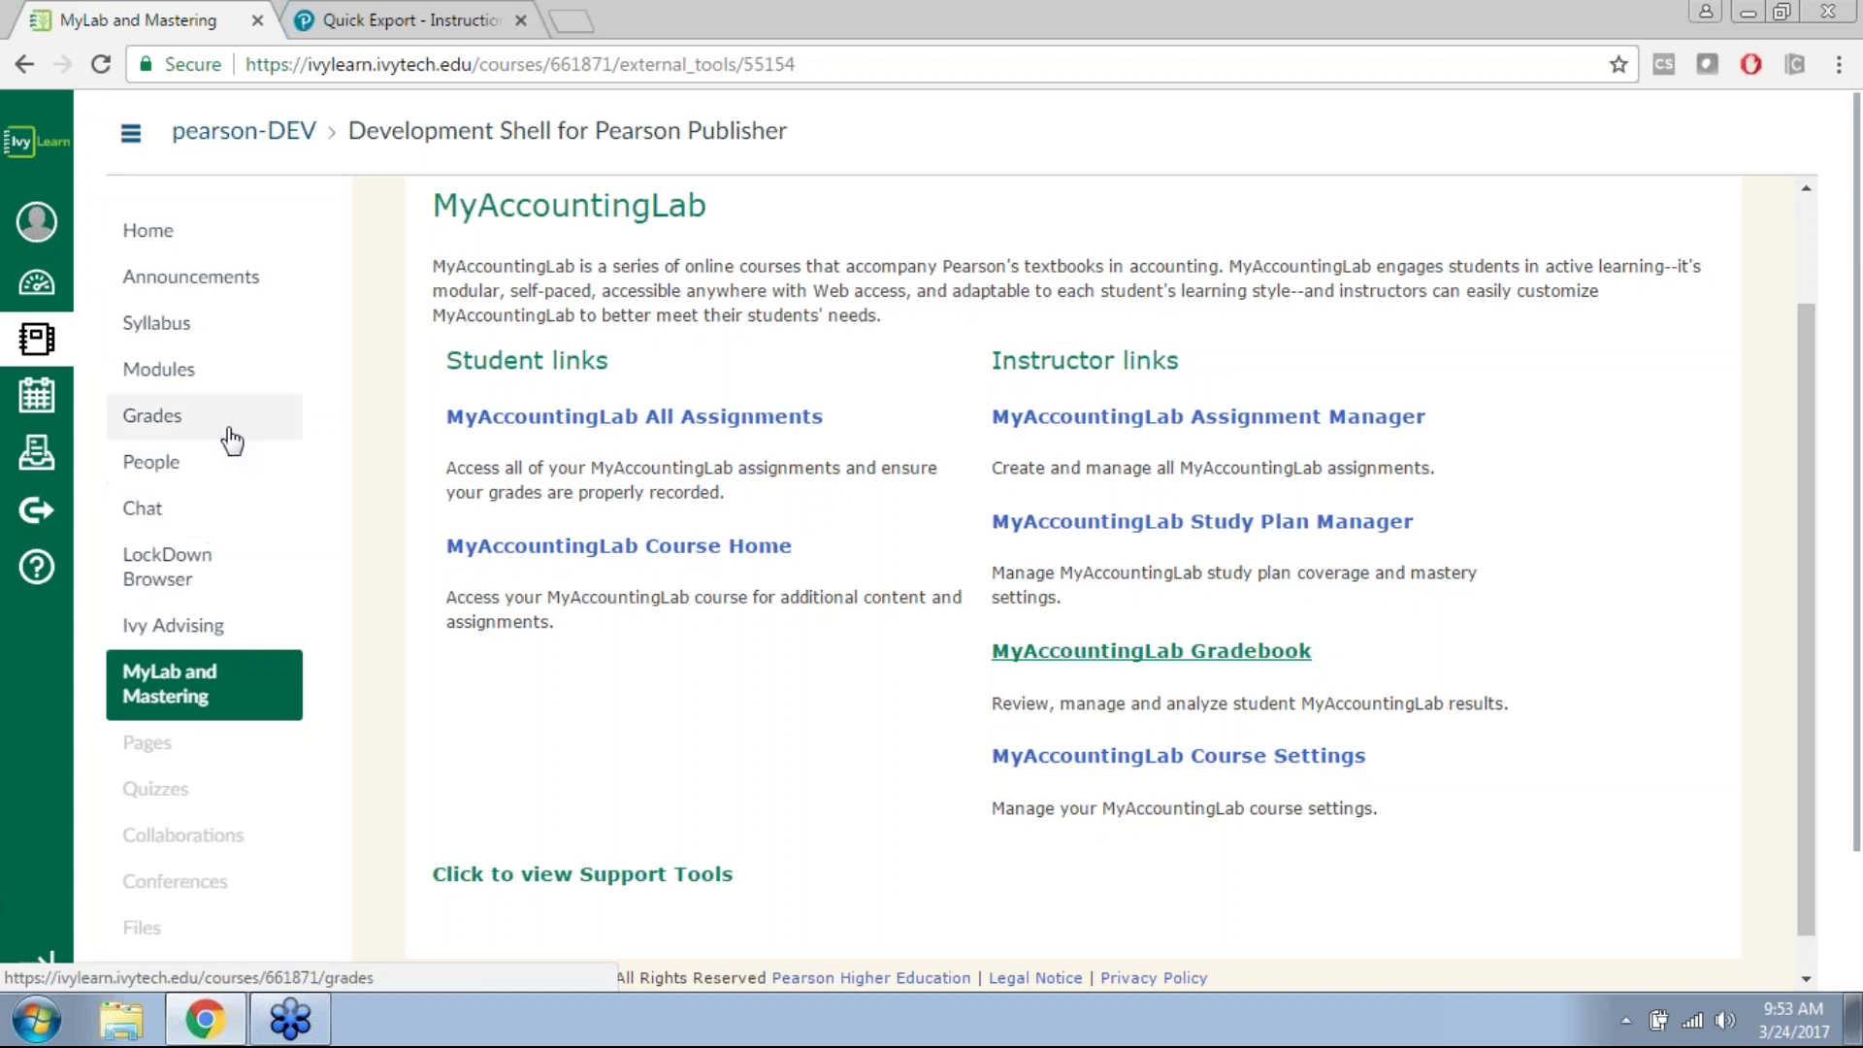
pyautogui.scroll(-1, 389, 532)
pyautogui.scroll(-3, 296, 752)
pyautogui.scroll(6, 291, 761)
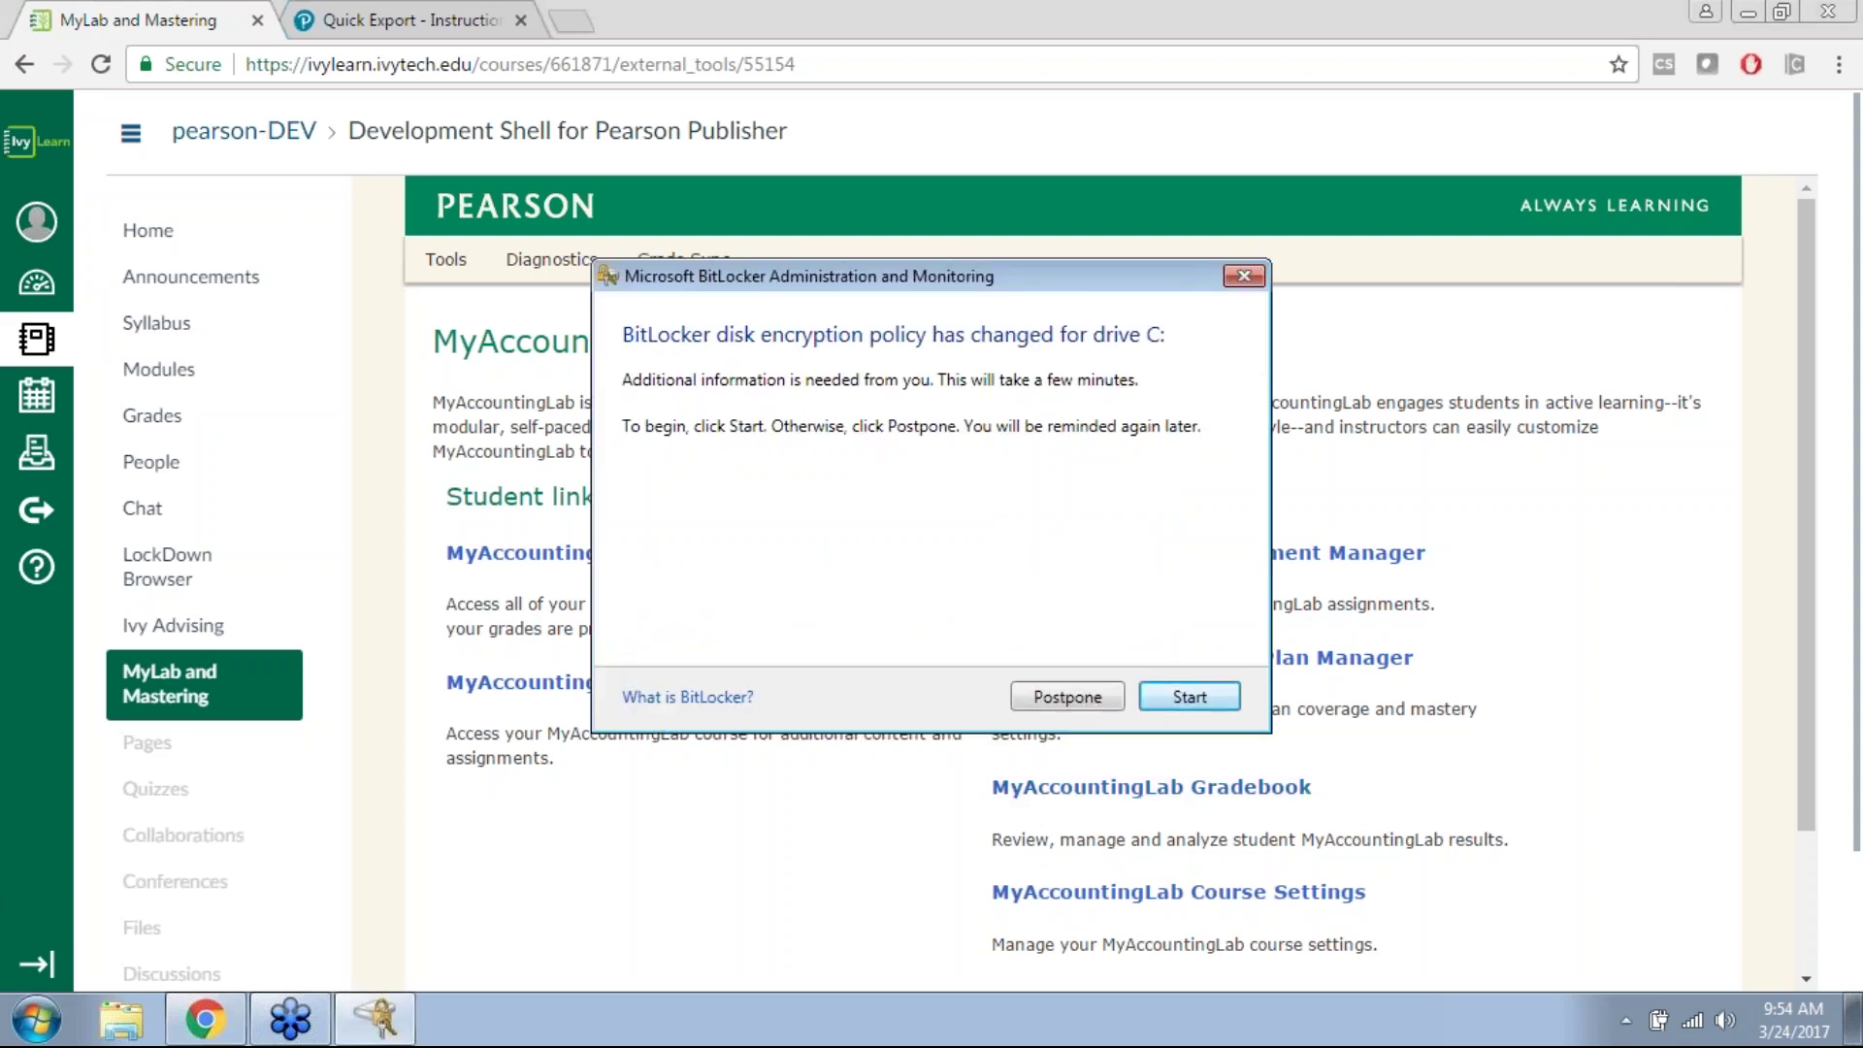
pyautogui.click(1242, 277)
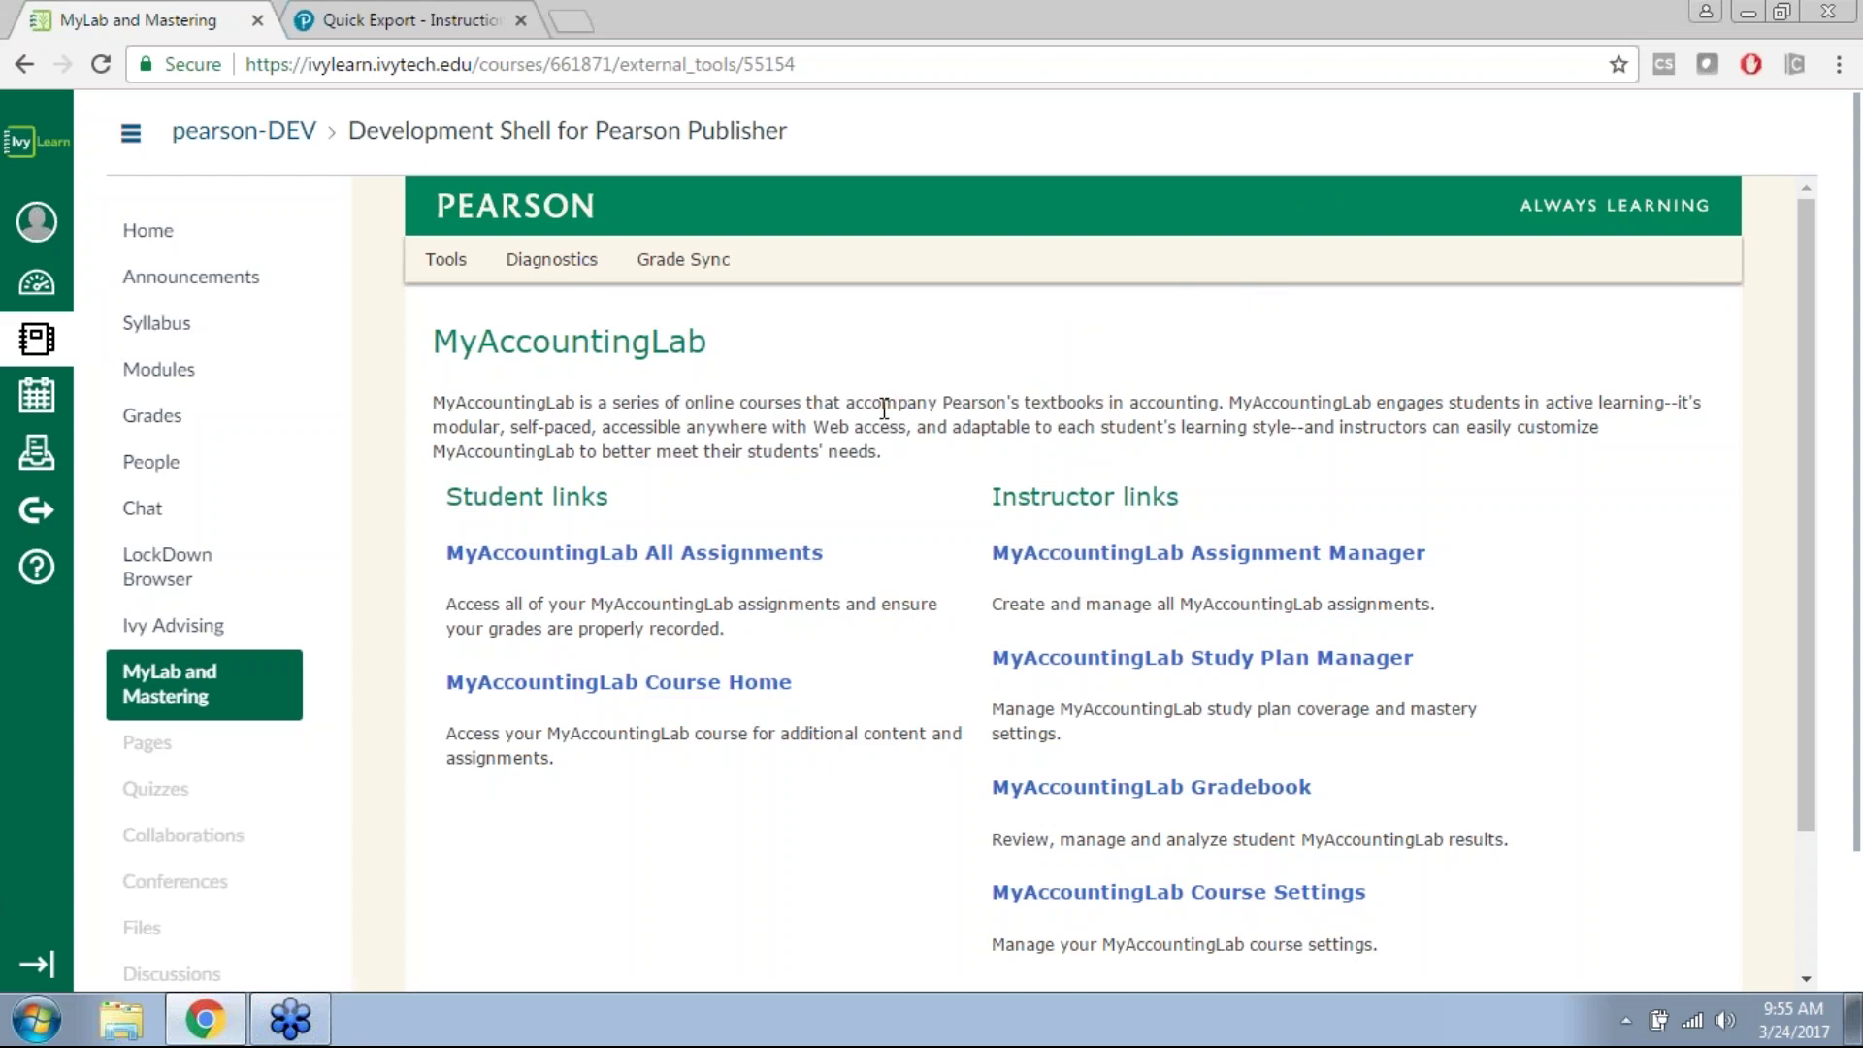